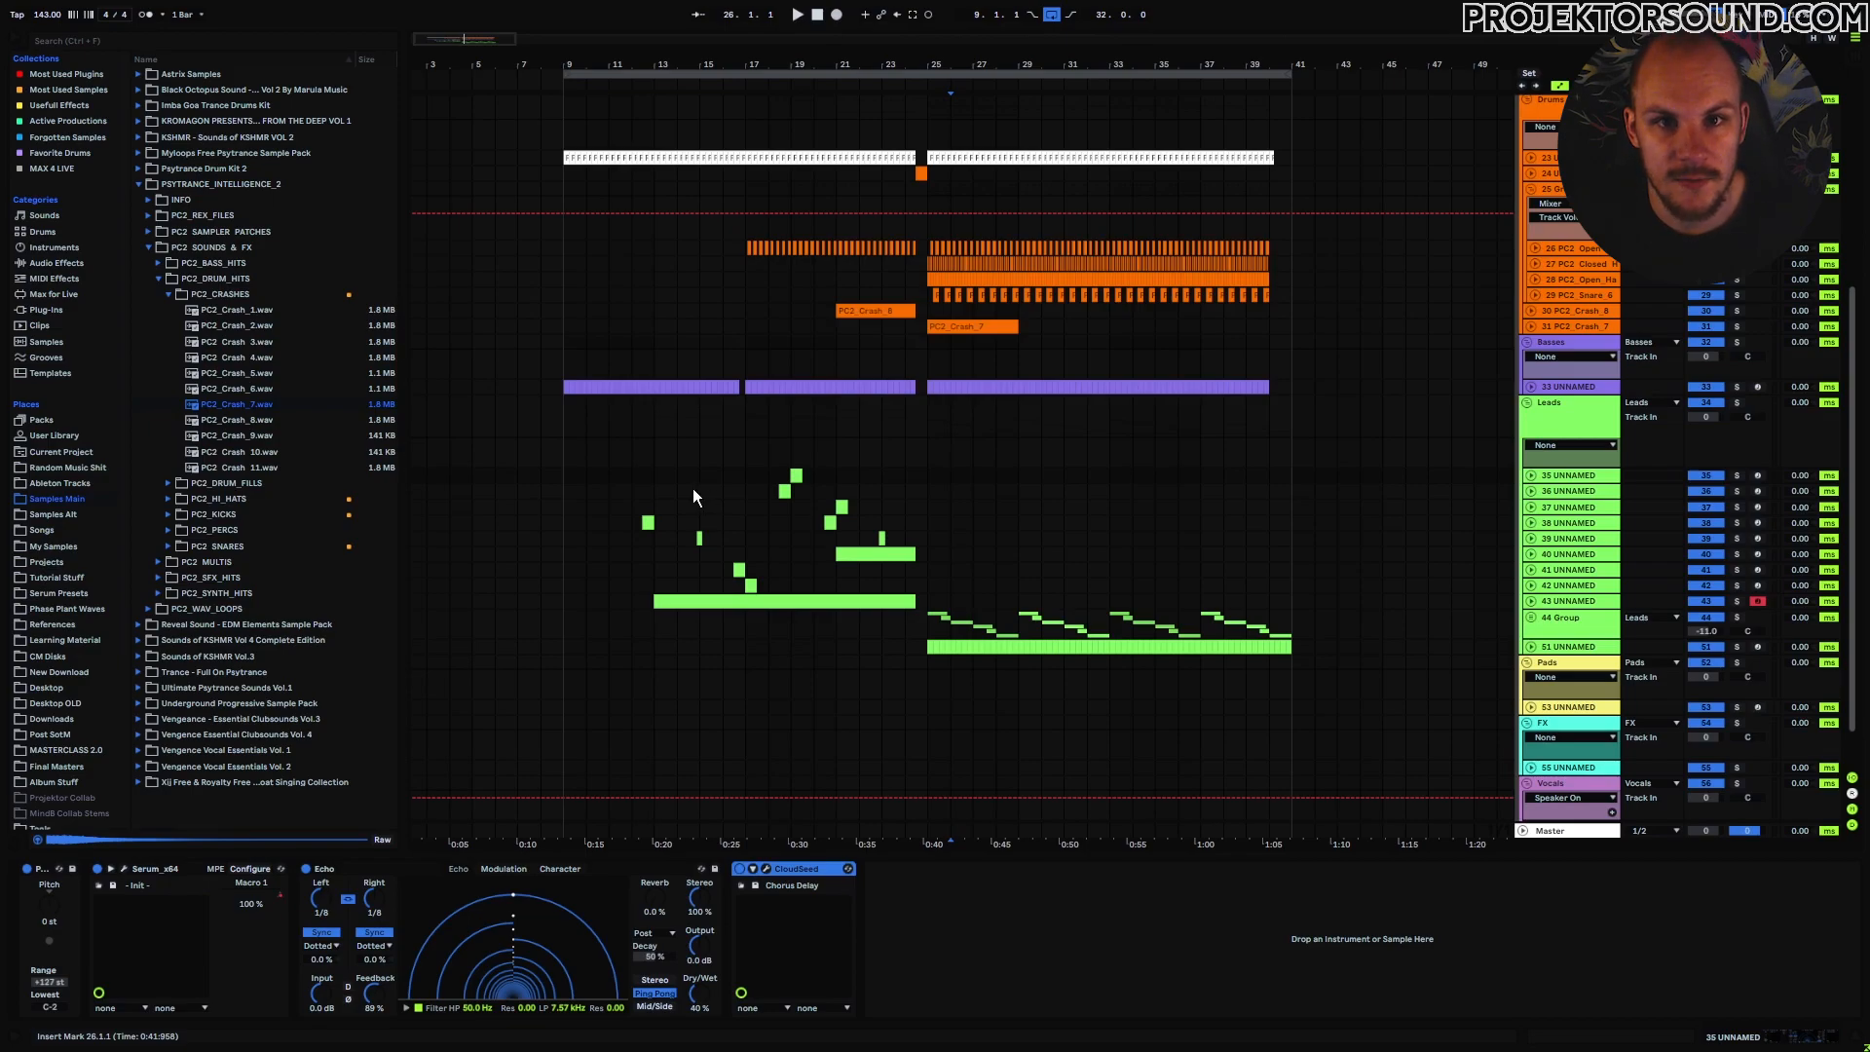
Inspect the Serum patch on lead track 35, including its oscillator wavetable.
left_click(124, 868)
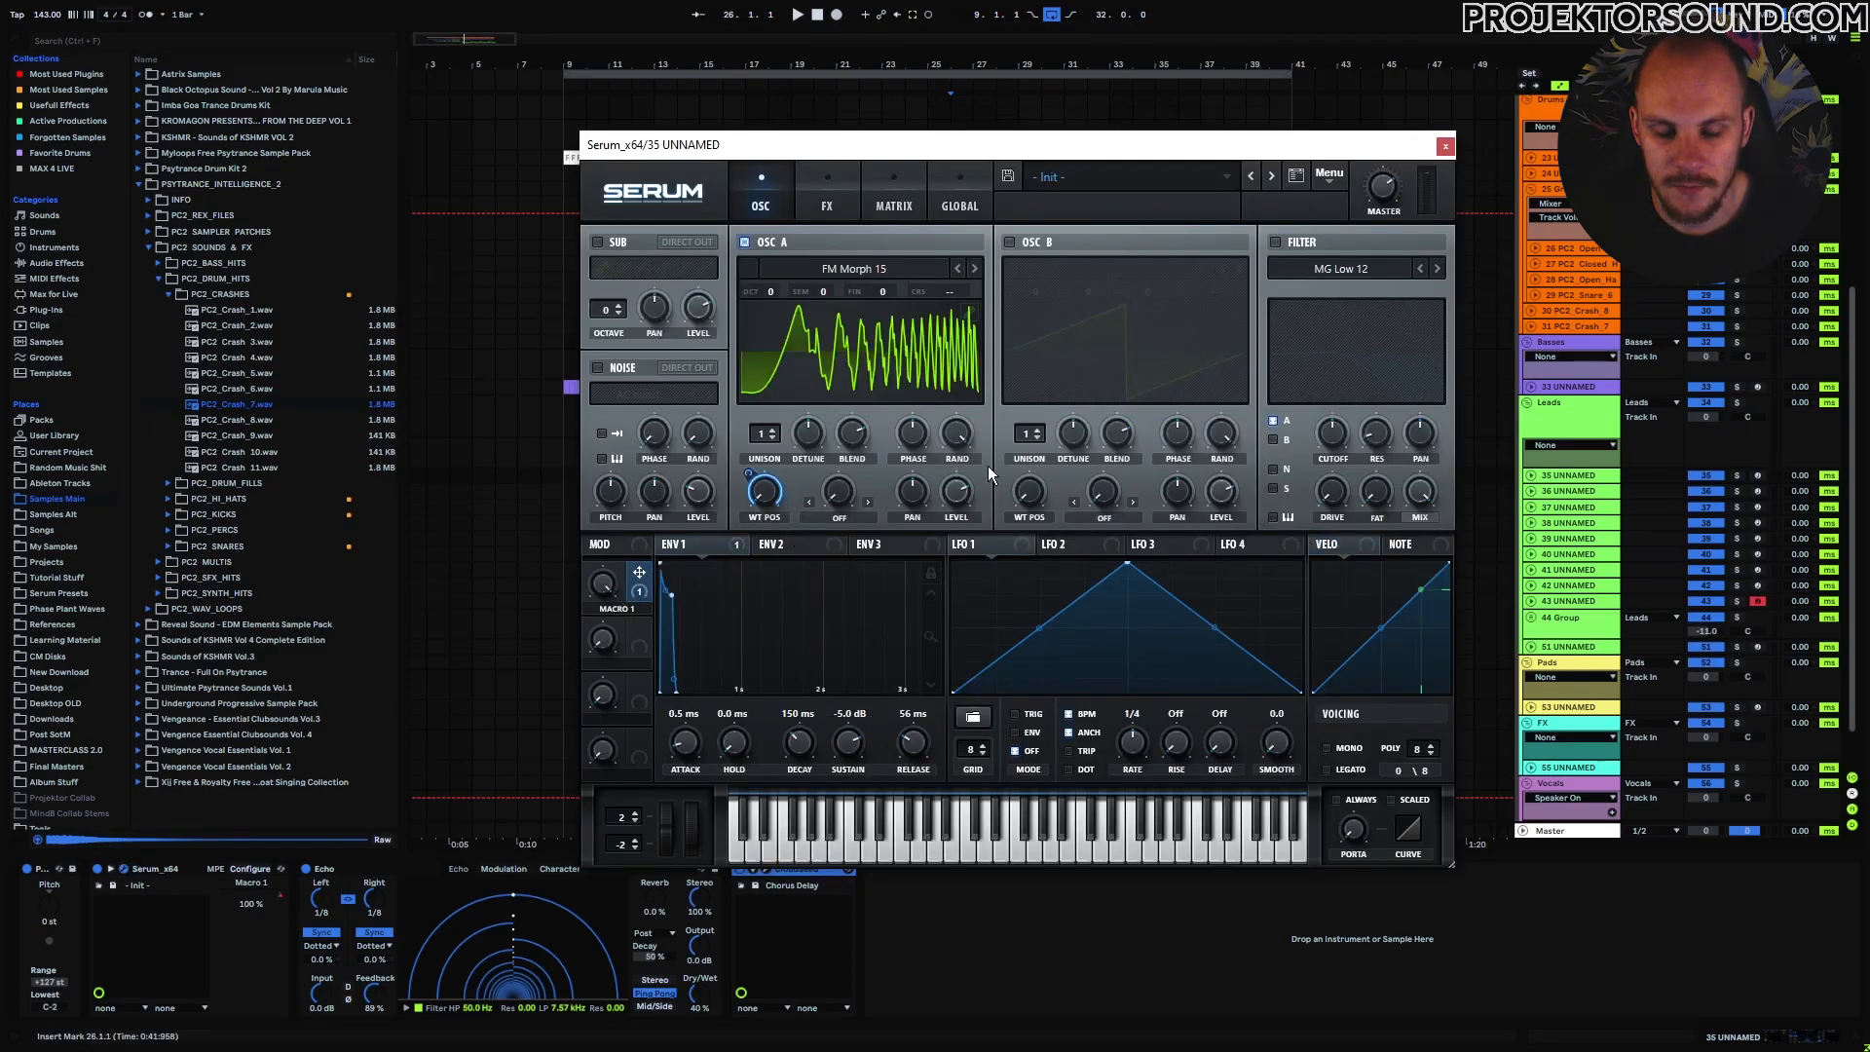
left_click(1446, 147)
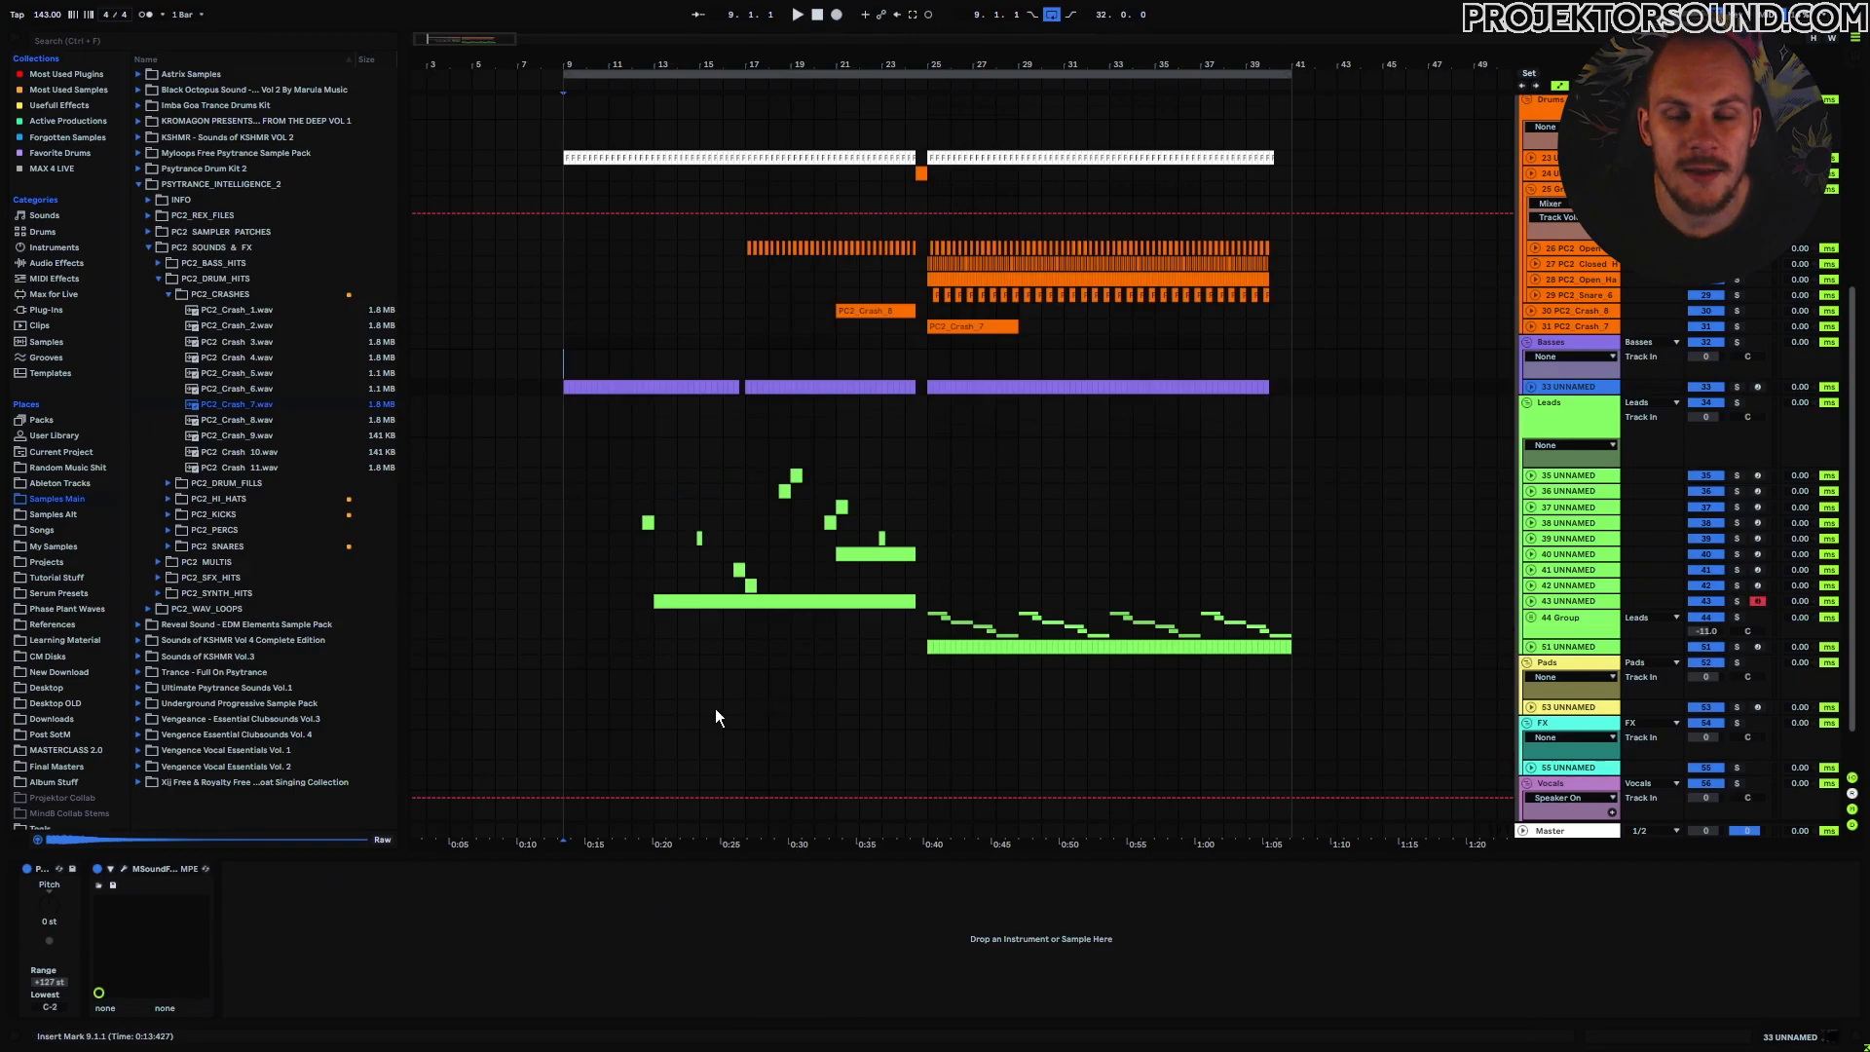
Examine the wavetable generator modules of the MSoundFactory bass instrument in edit mode.
left_click(123, 868)
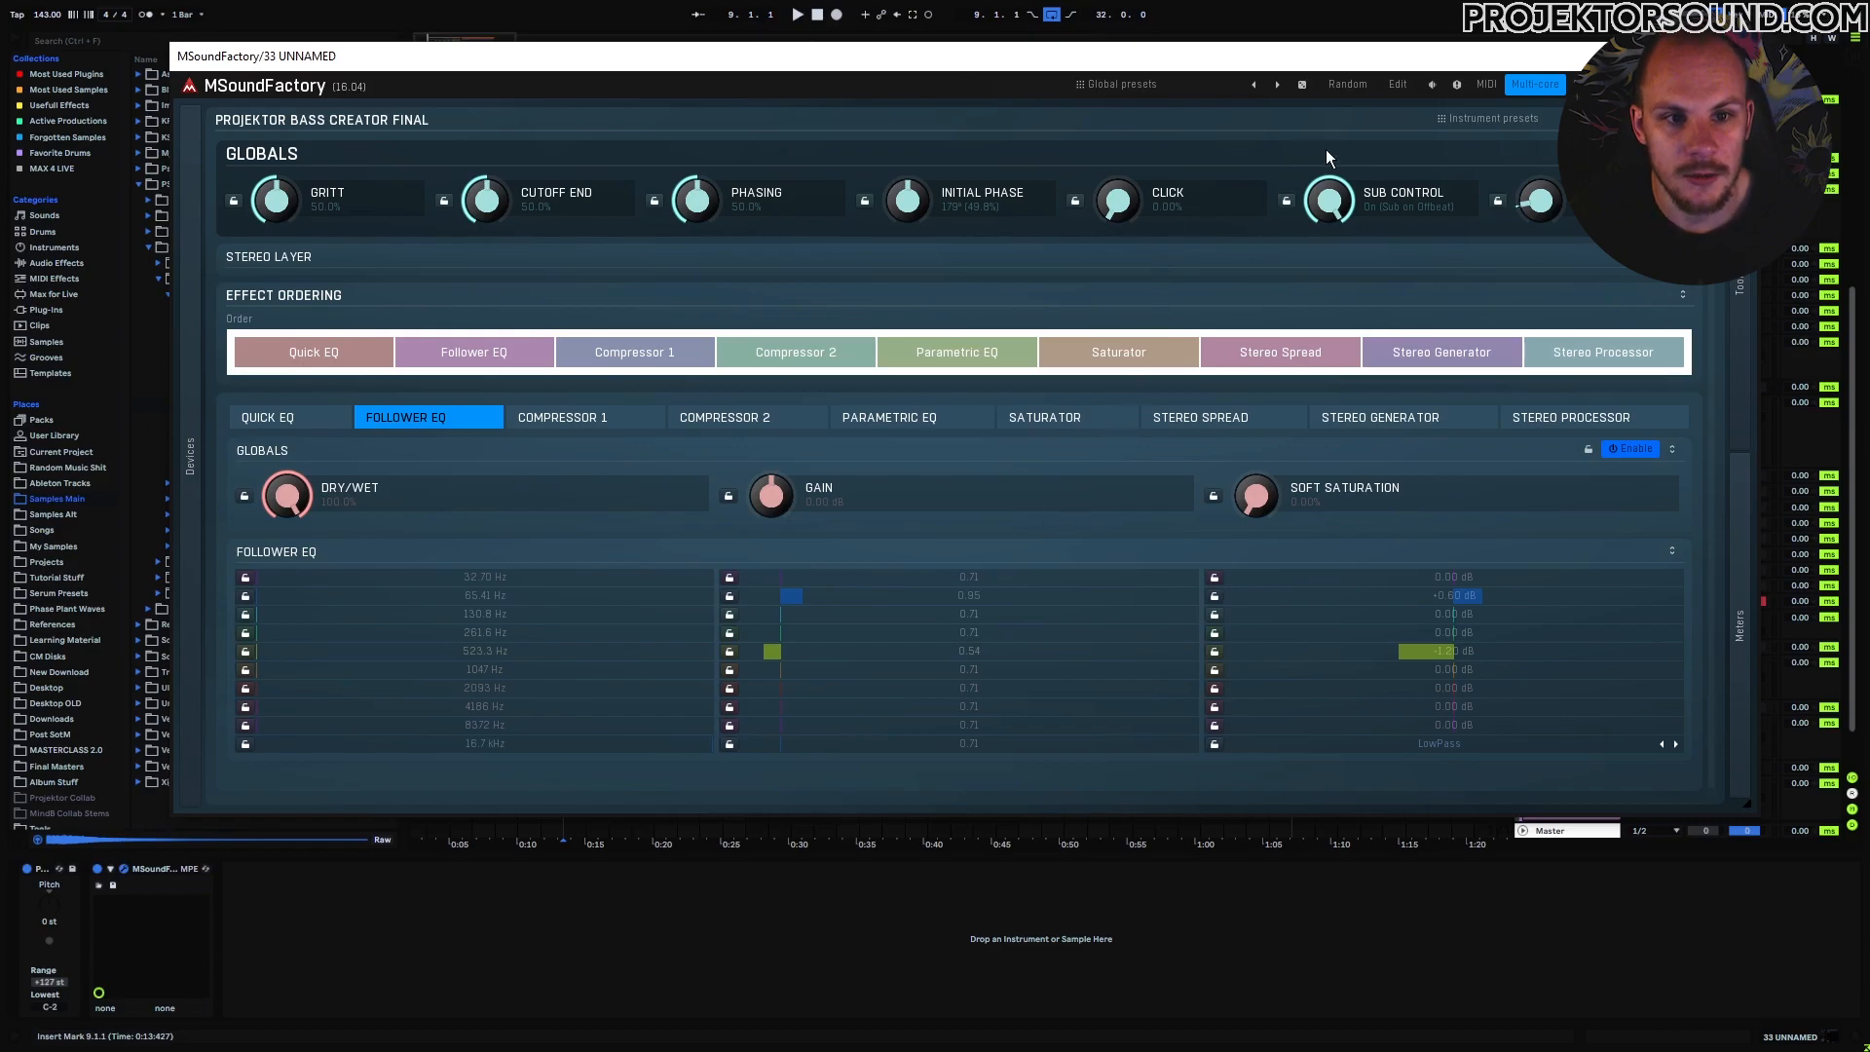
left_click(1398, 84)
left_click(821, 131)
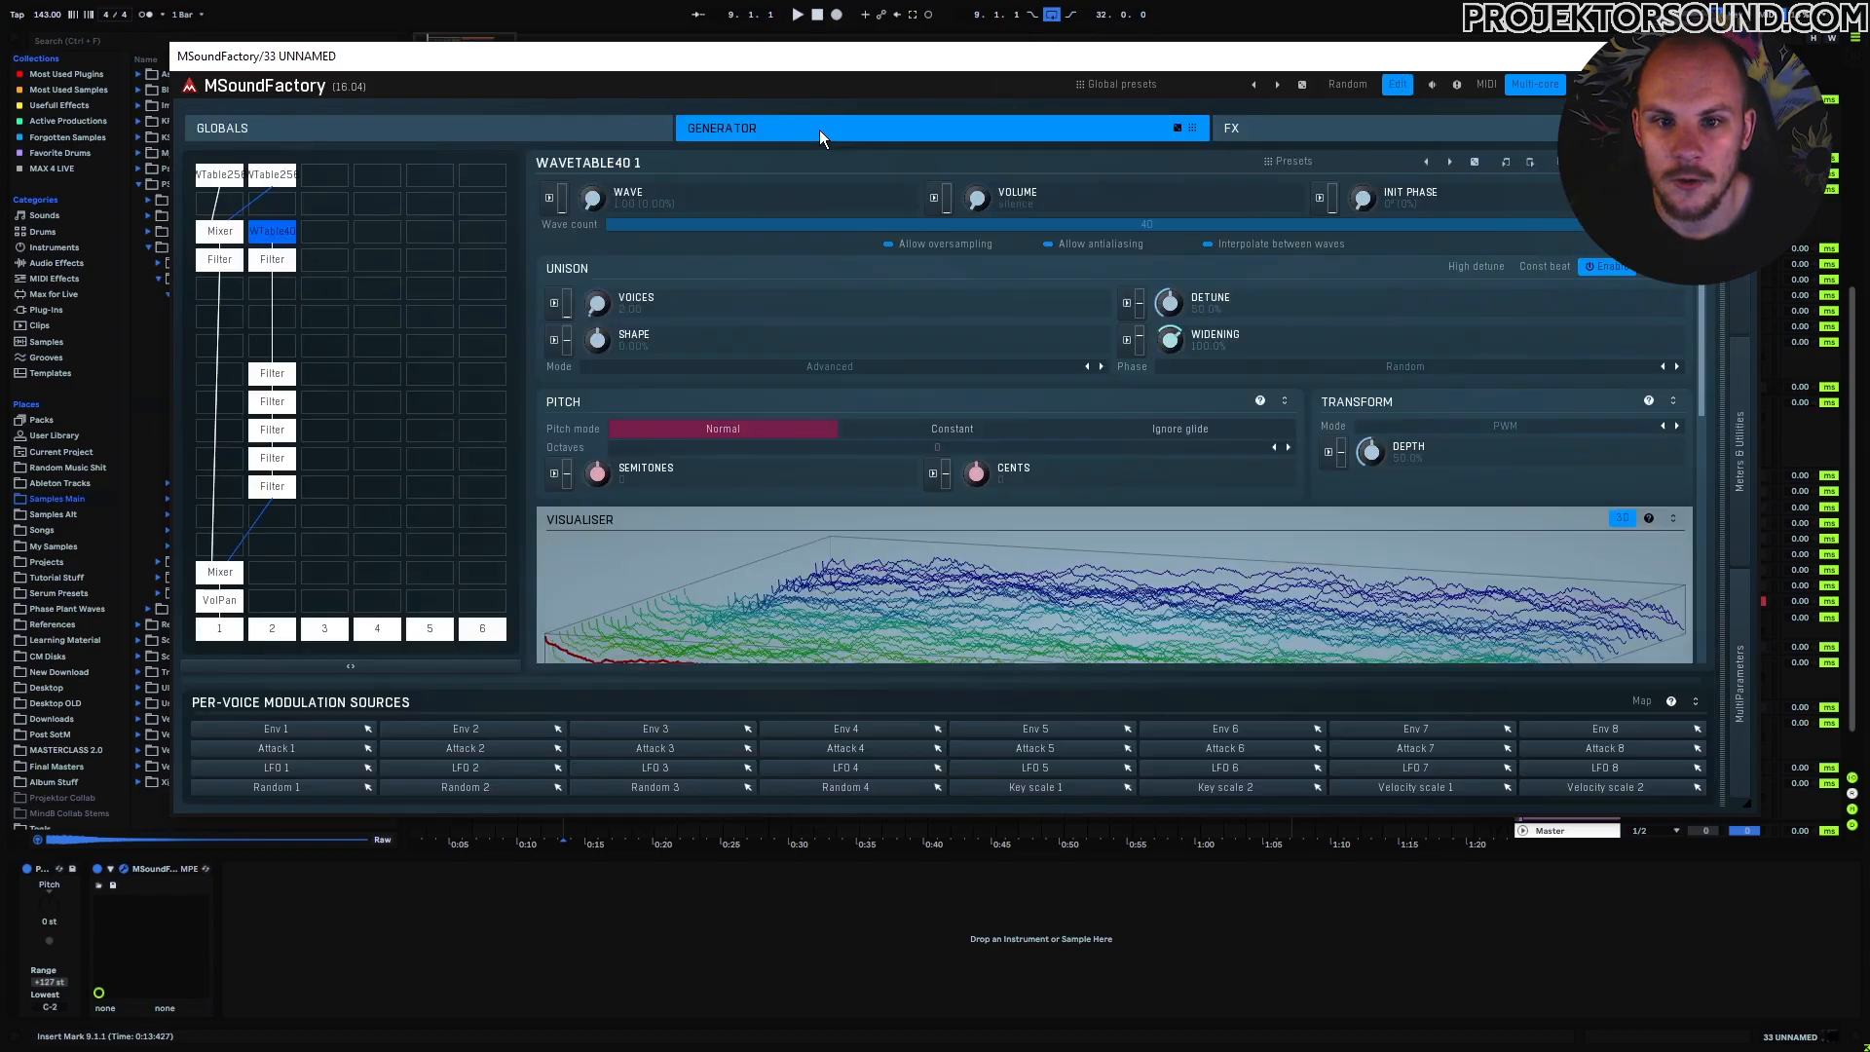
left_click(230, 177)
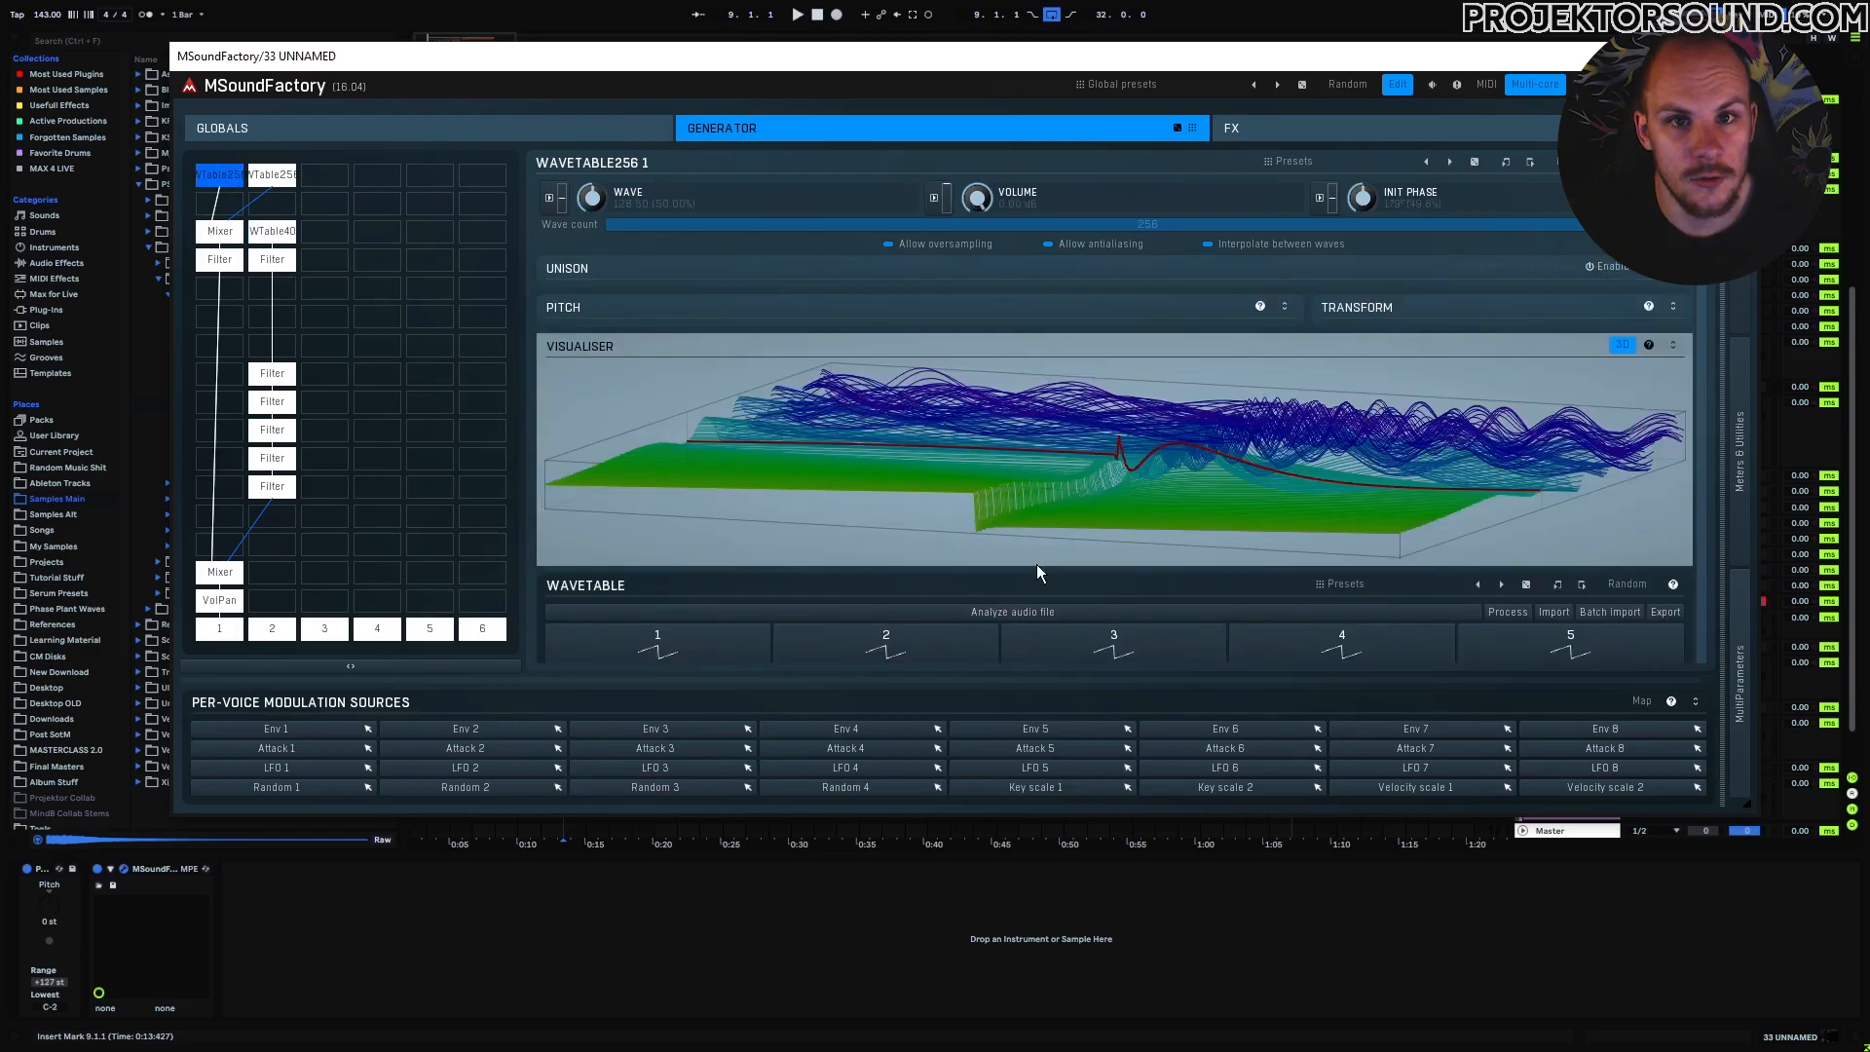
left_click(274, 178)
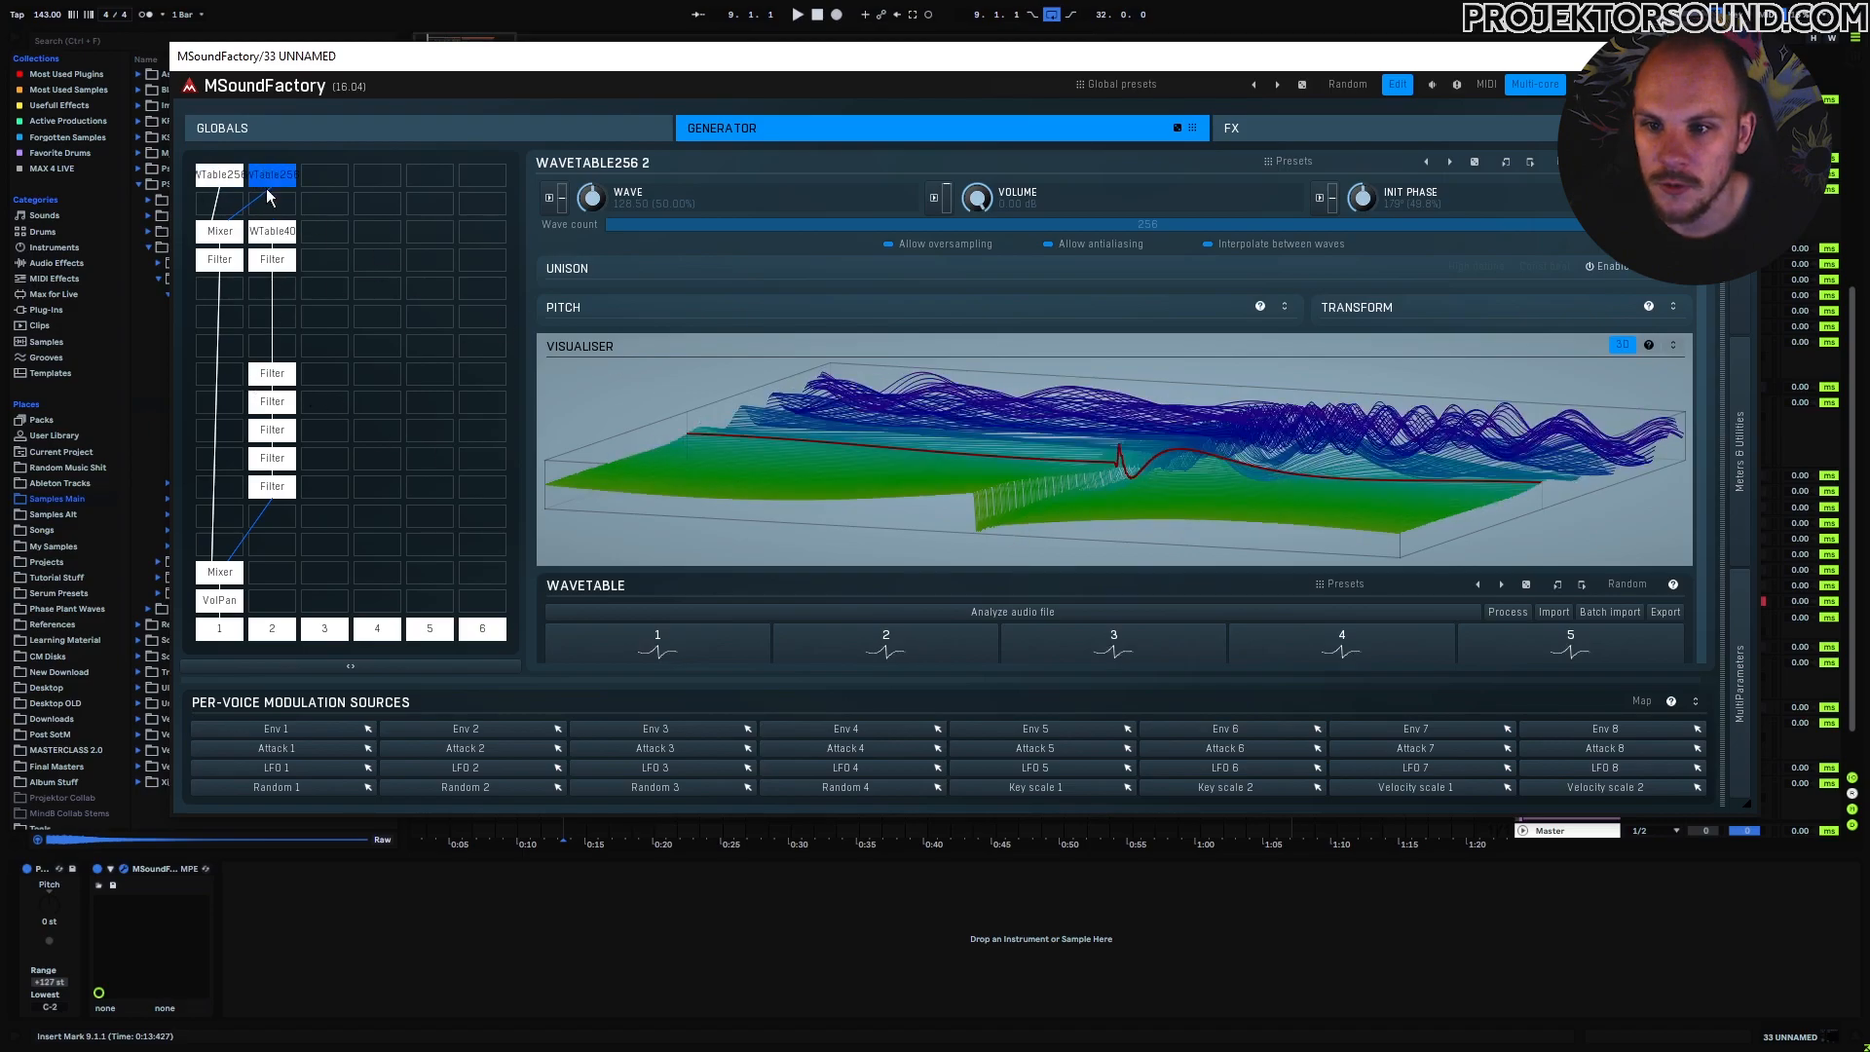
left_click(272, 231)
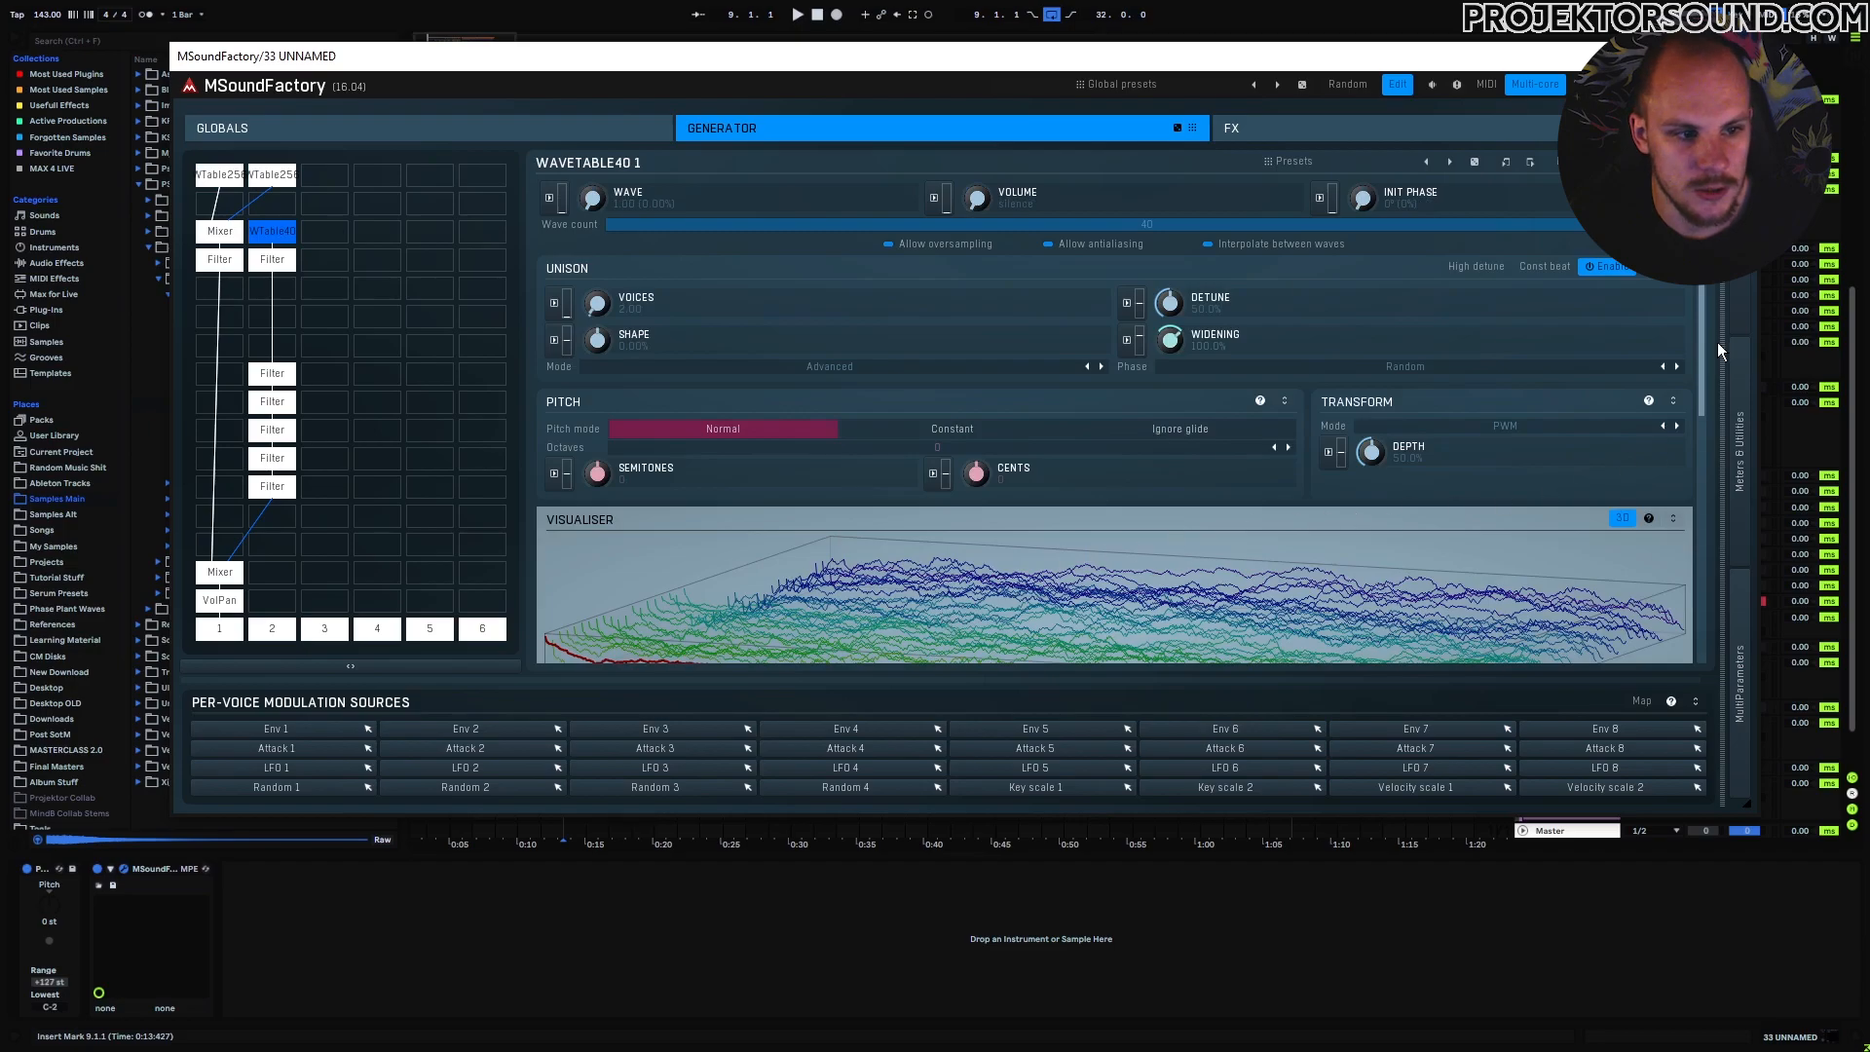
scroll(1668, 394, "down", 1)
left_click(226, 177)
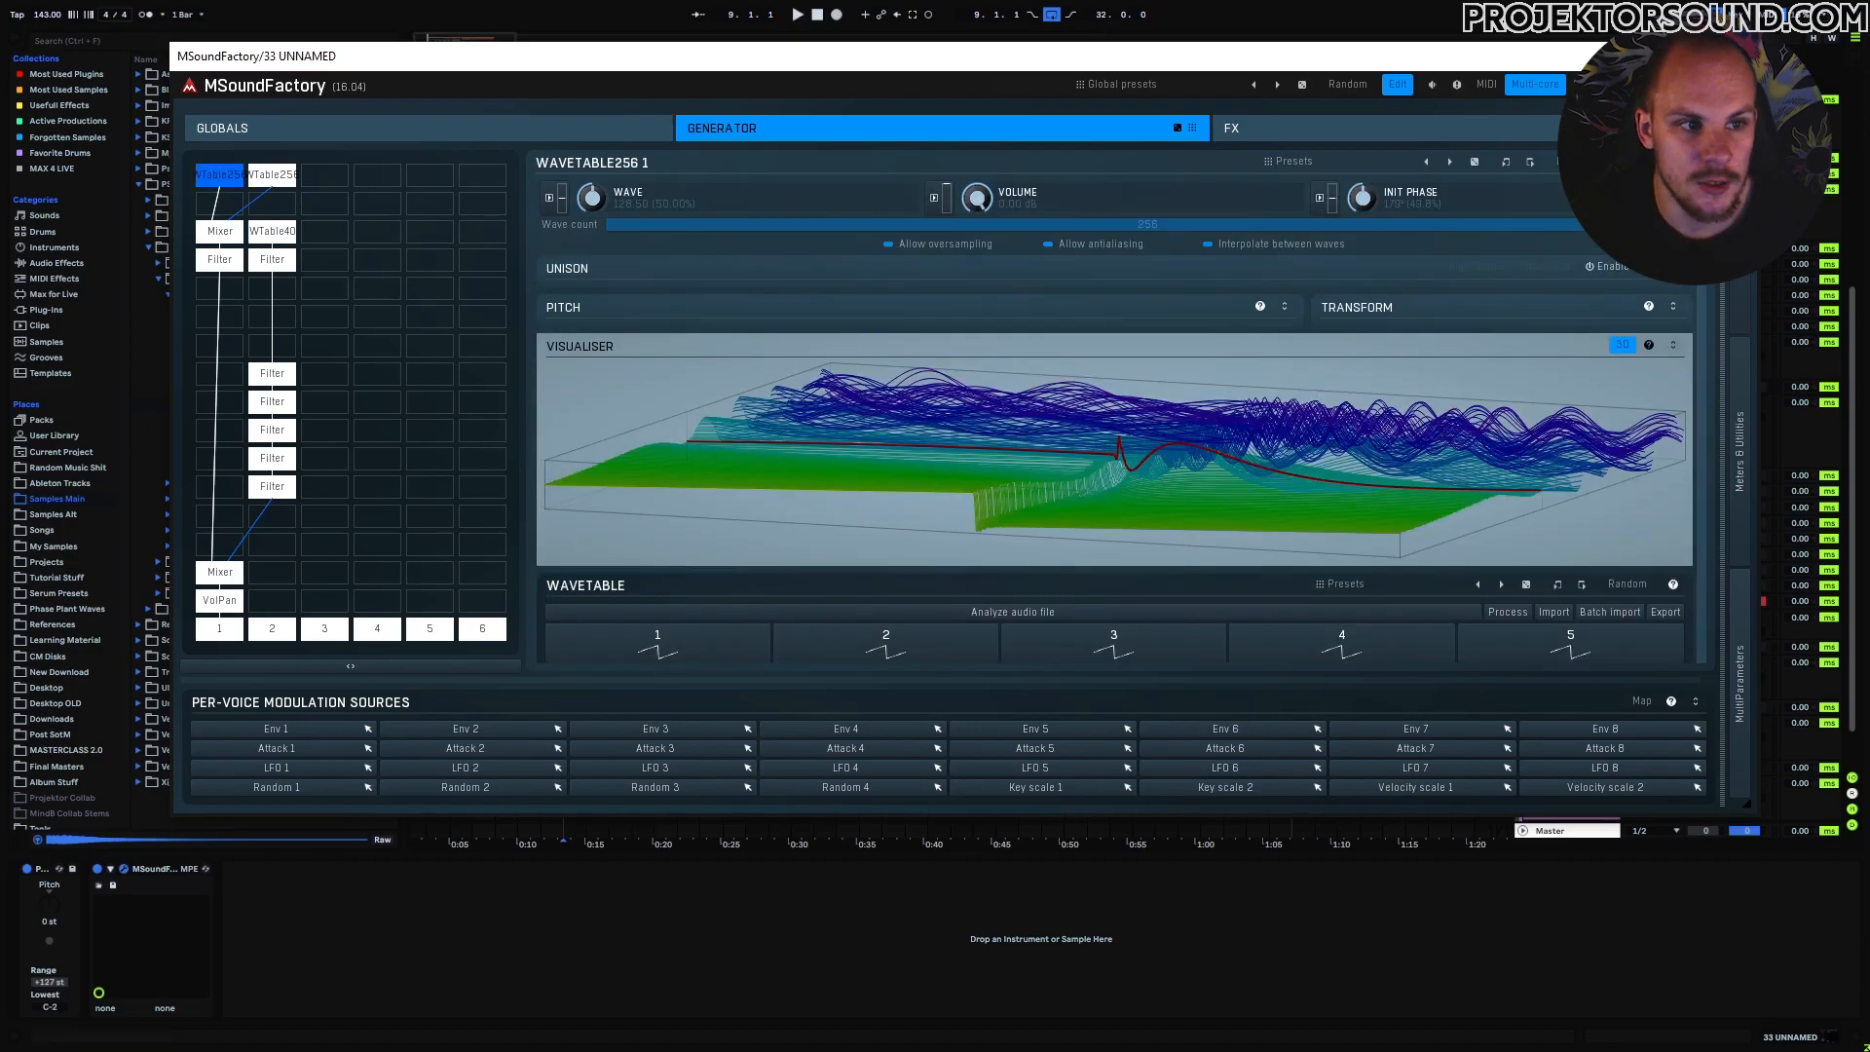
left_click(1739, 55)
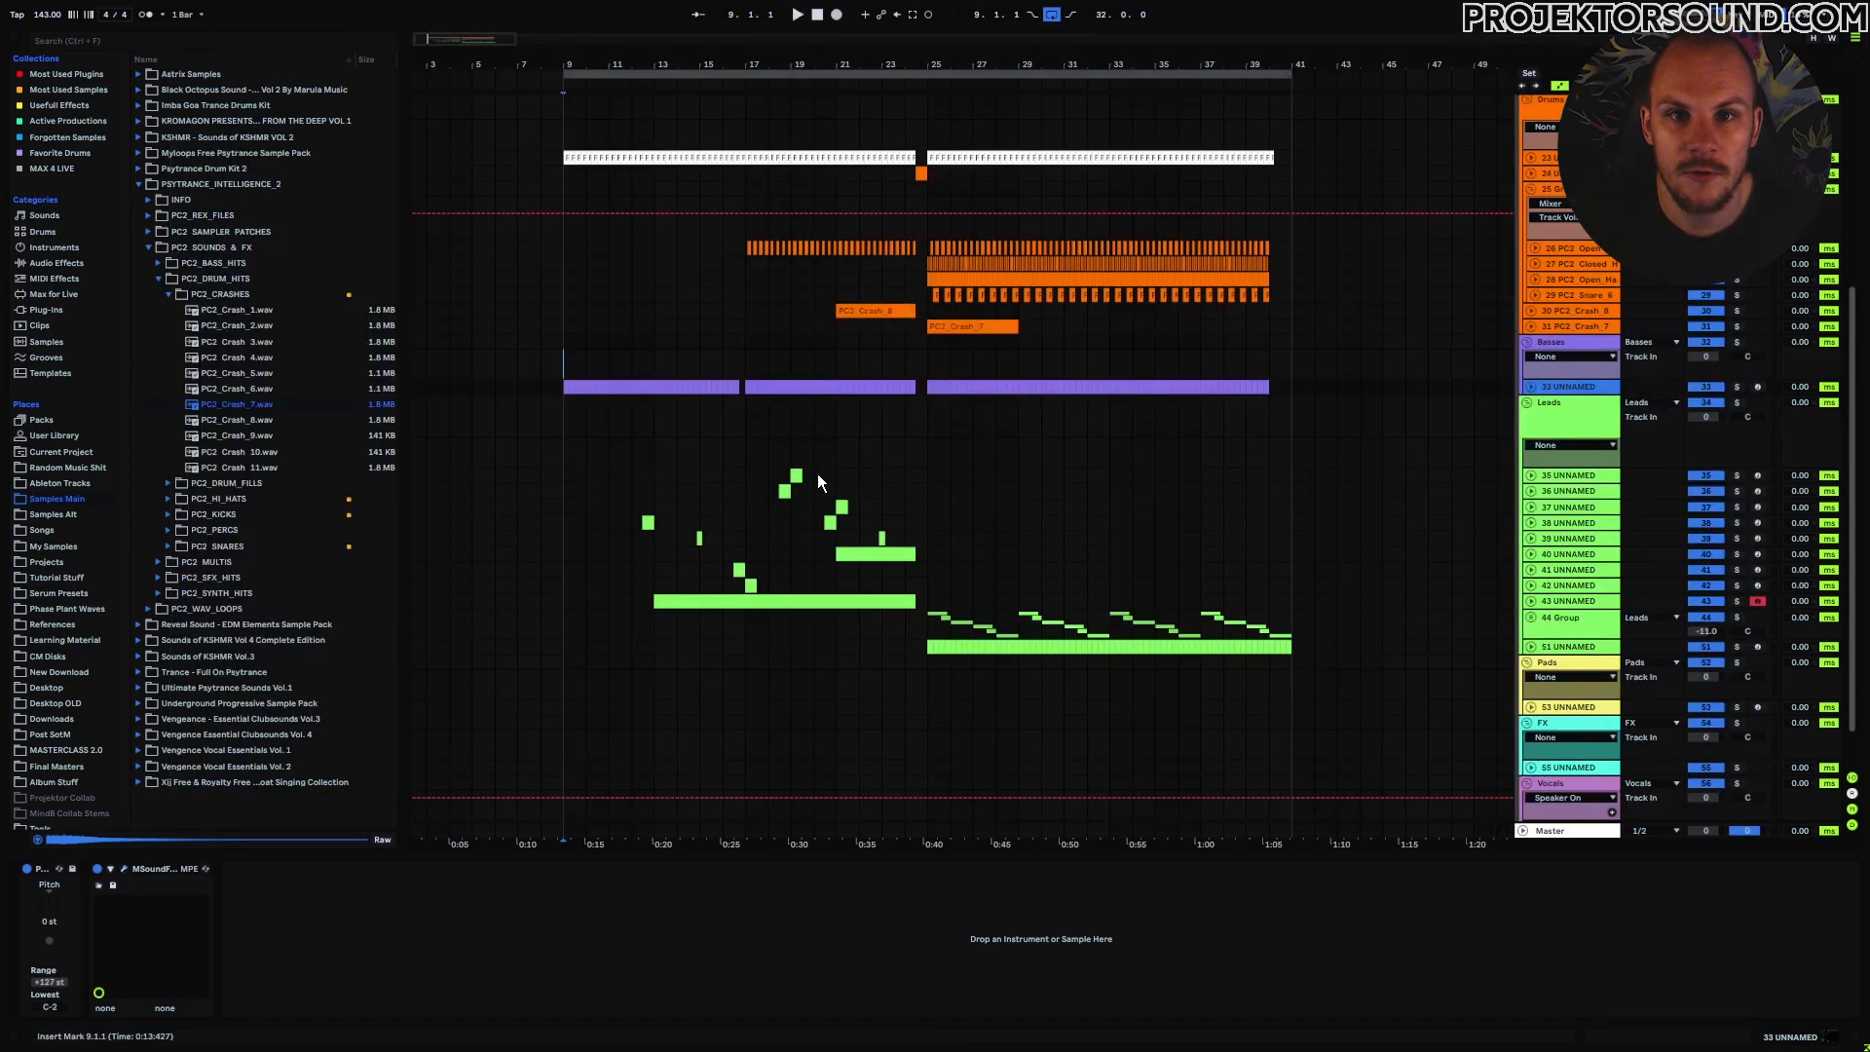
Play the arrangement from bar 9 to audition it.
key("Up")
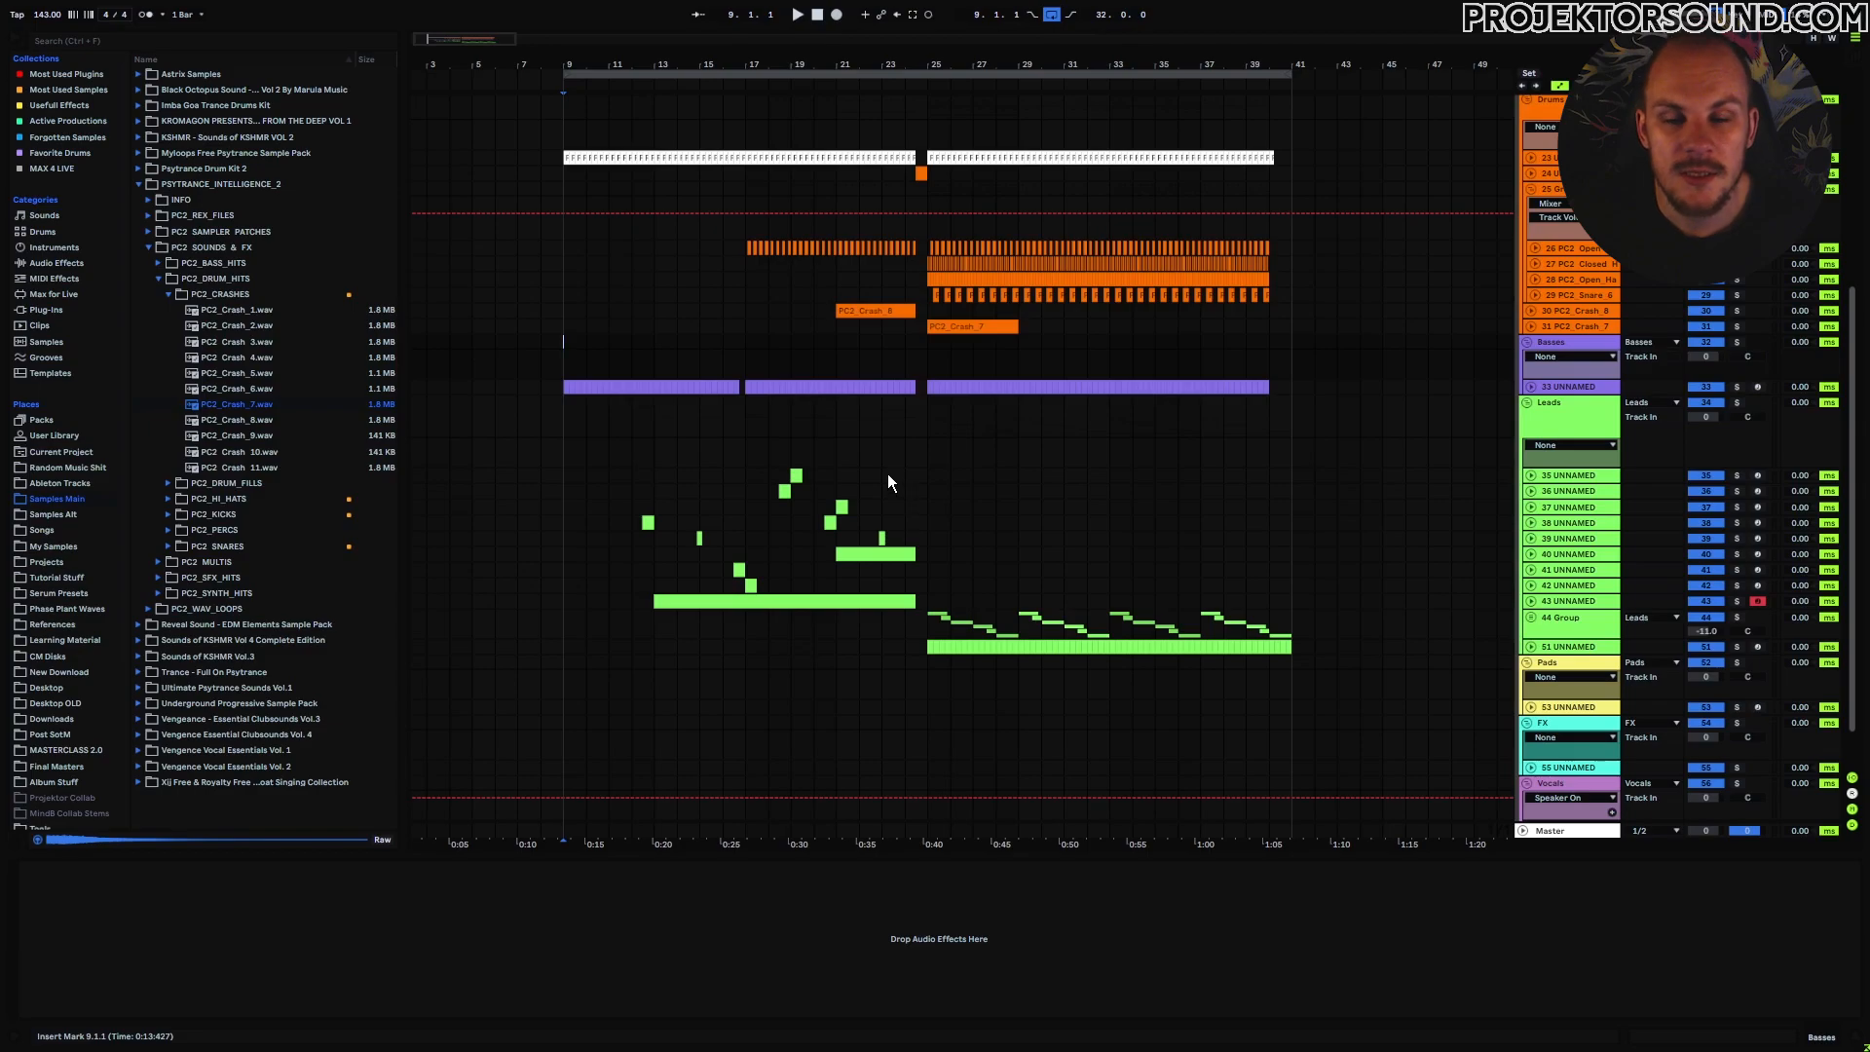
key("space")
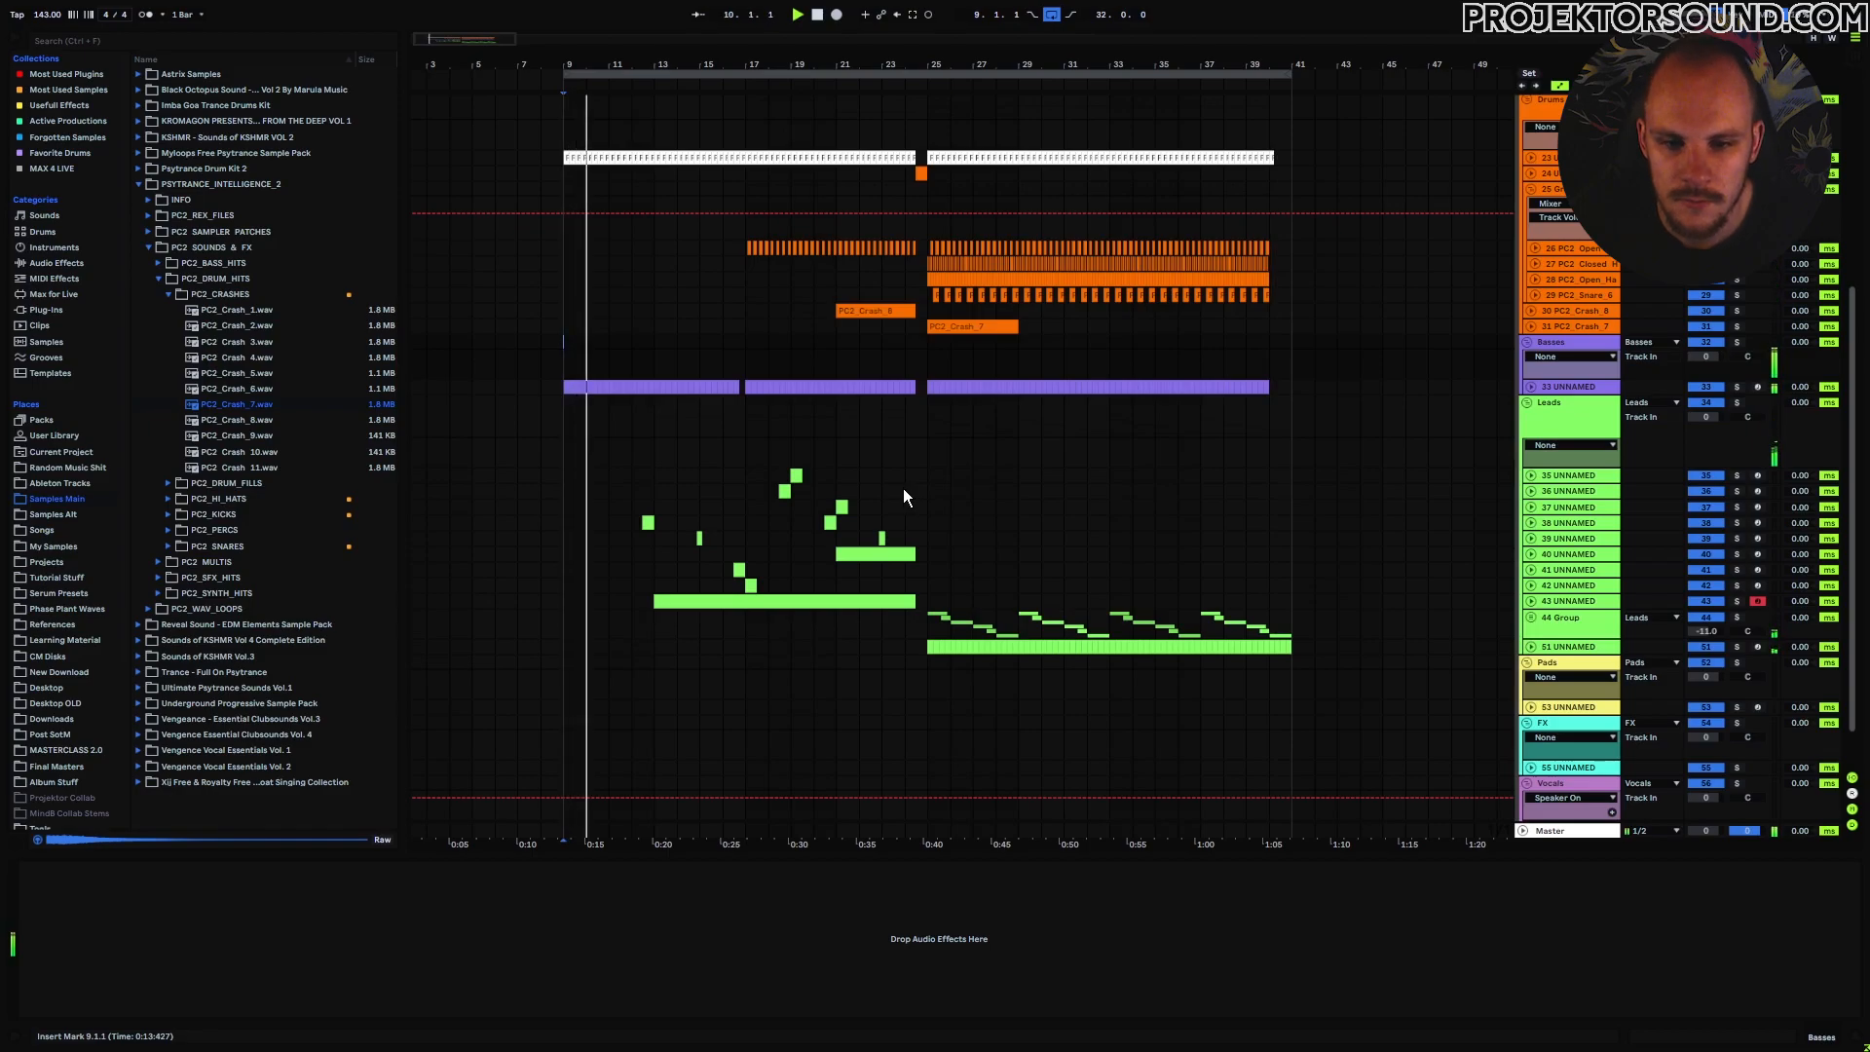
left_click_drag(903, 480, 782, 573)
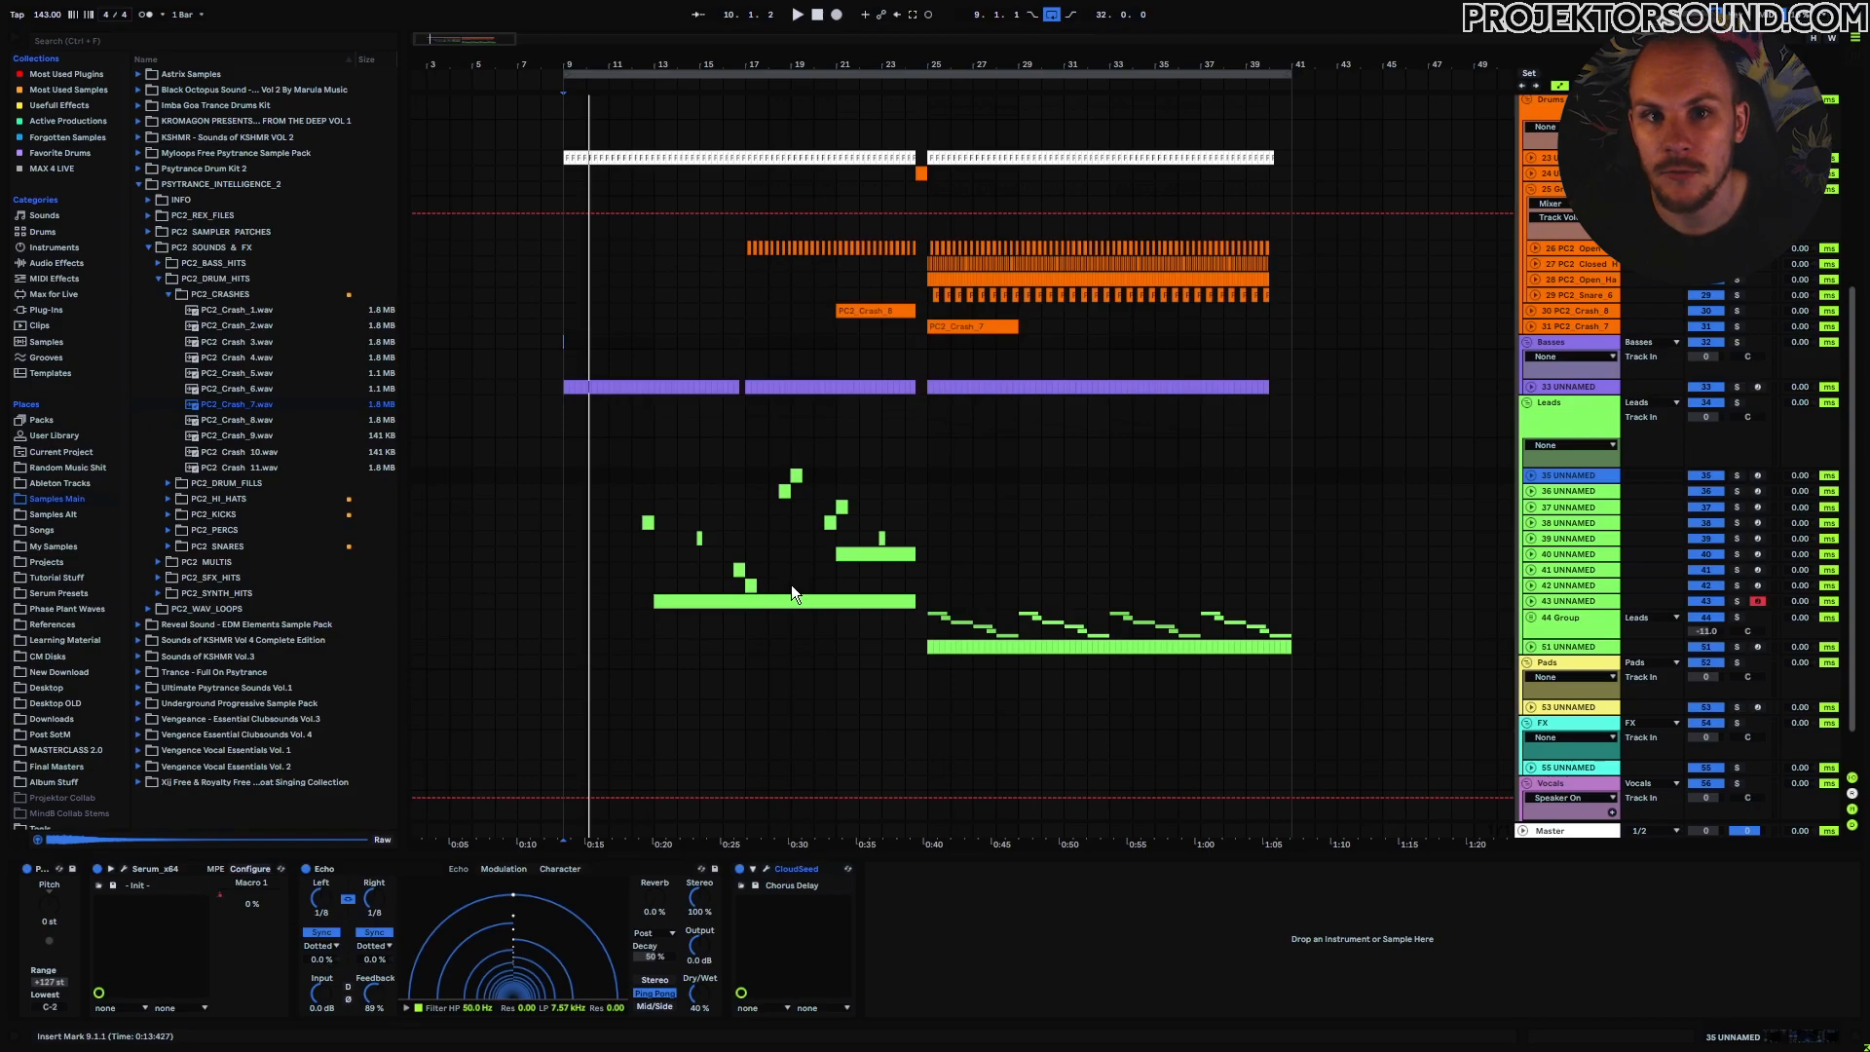
Insert a new MIDI track below track 51 in the Leads group and load Serum on it.
left_click(1551, 646)
key("ctrl+shift+t")
right_click(727, 680)
mouse_move(840, 303)
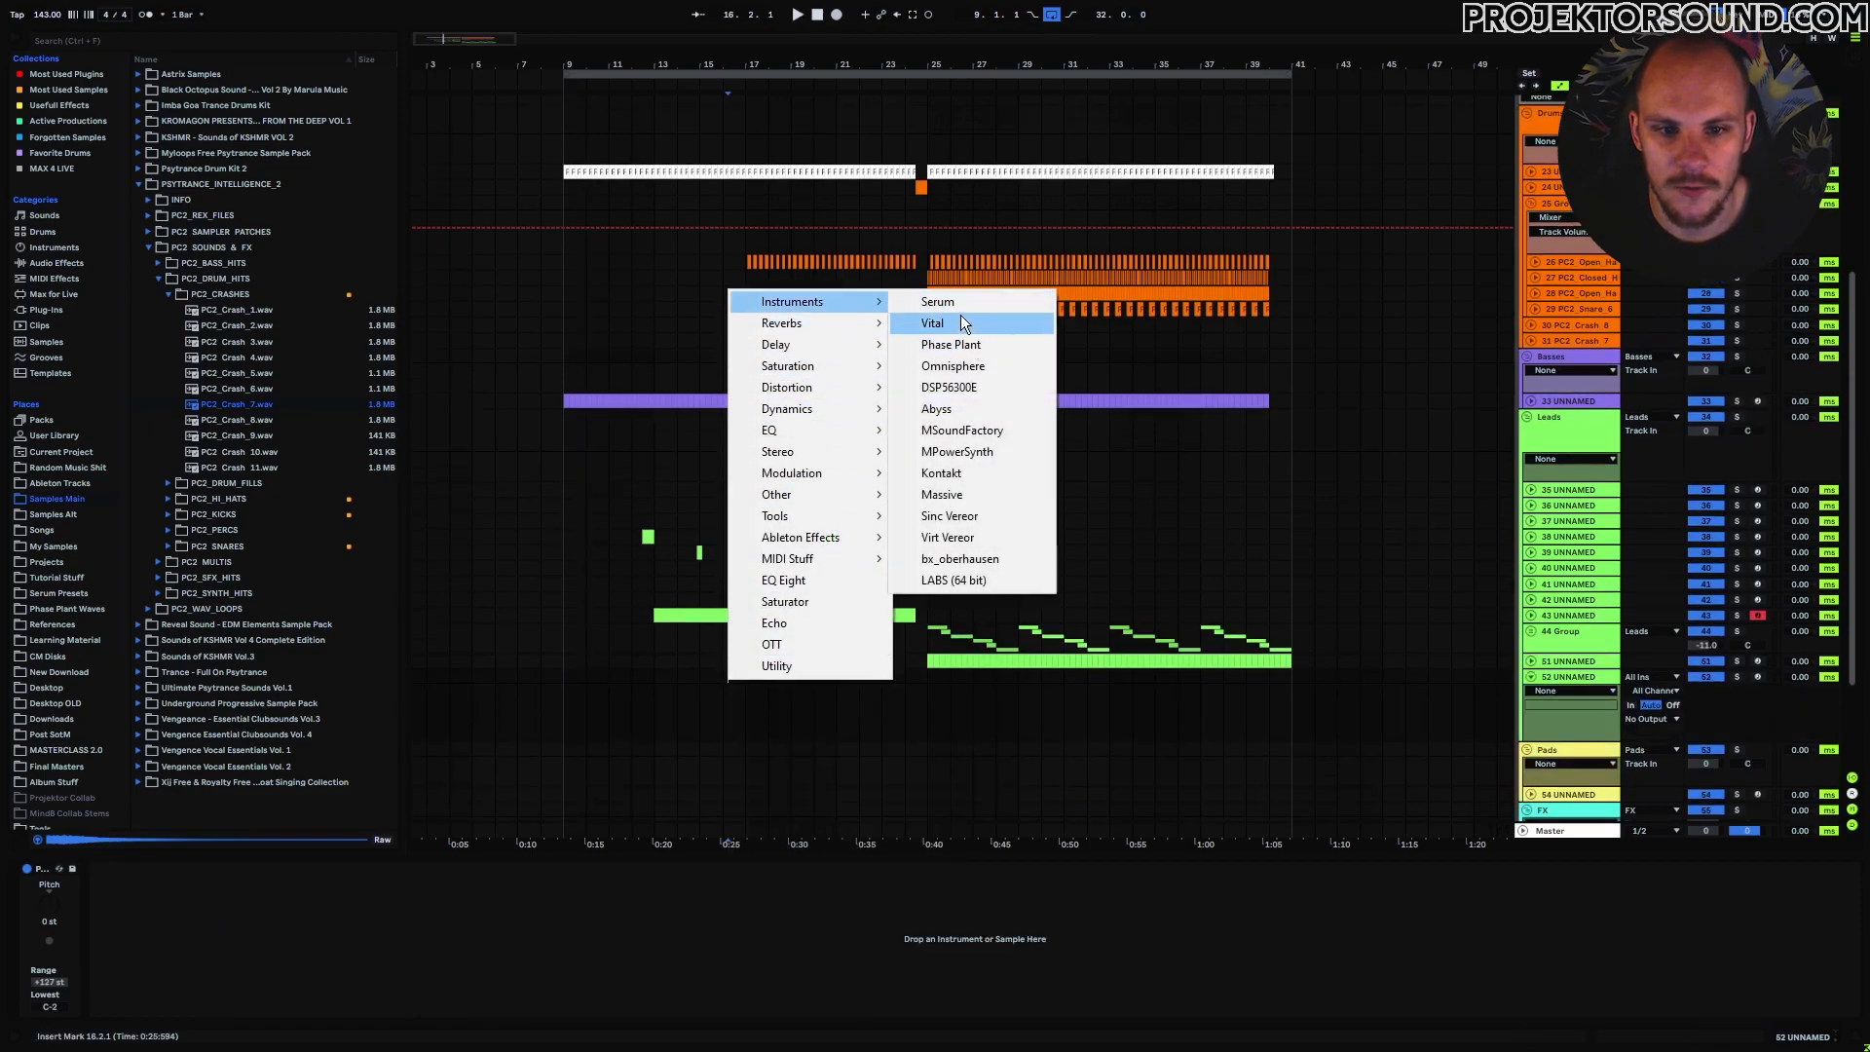
left_click(963, 308)
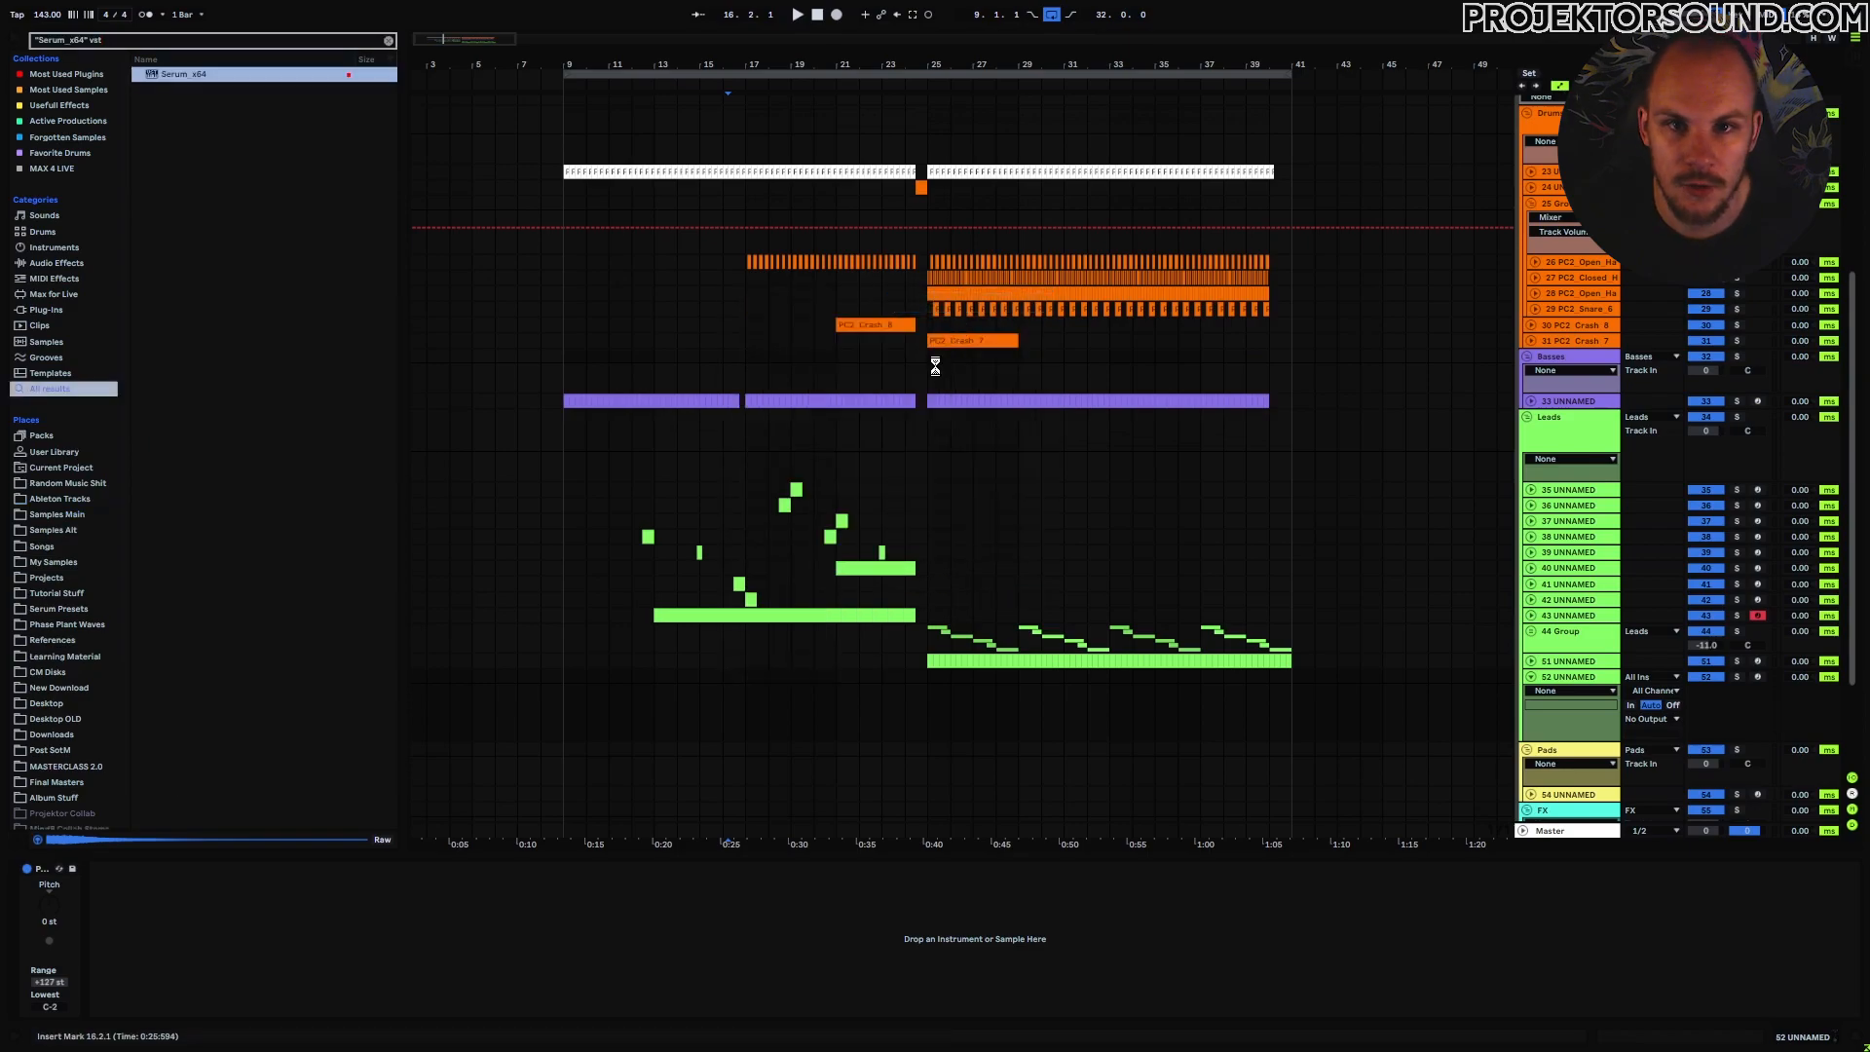
Load the Atonal 10 wavetable into Oscillator A, arm the track and play a note.
left_click(820, 243)
mouse_move(791, 502)
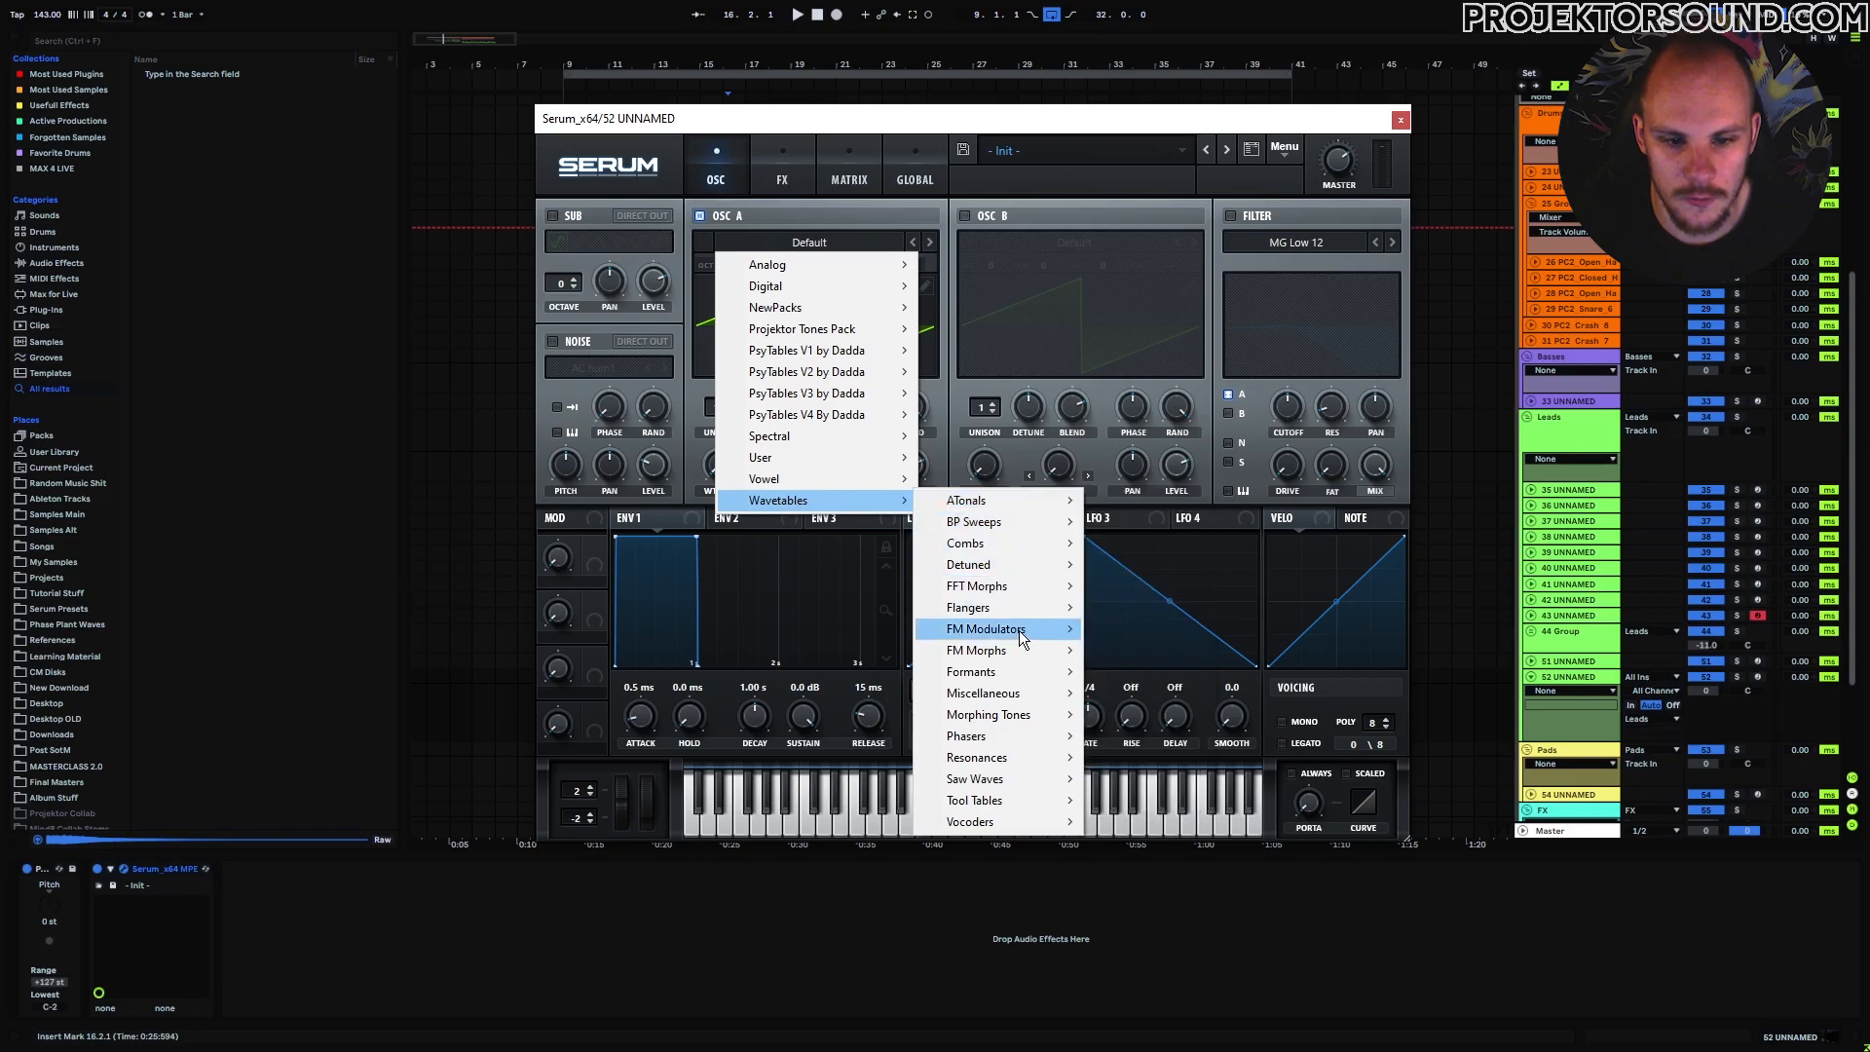
mouse_move(952, 506)
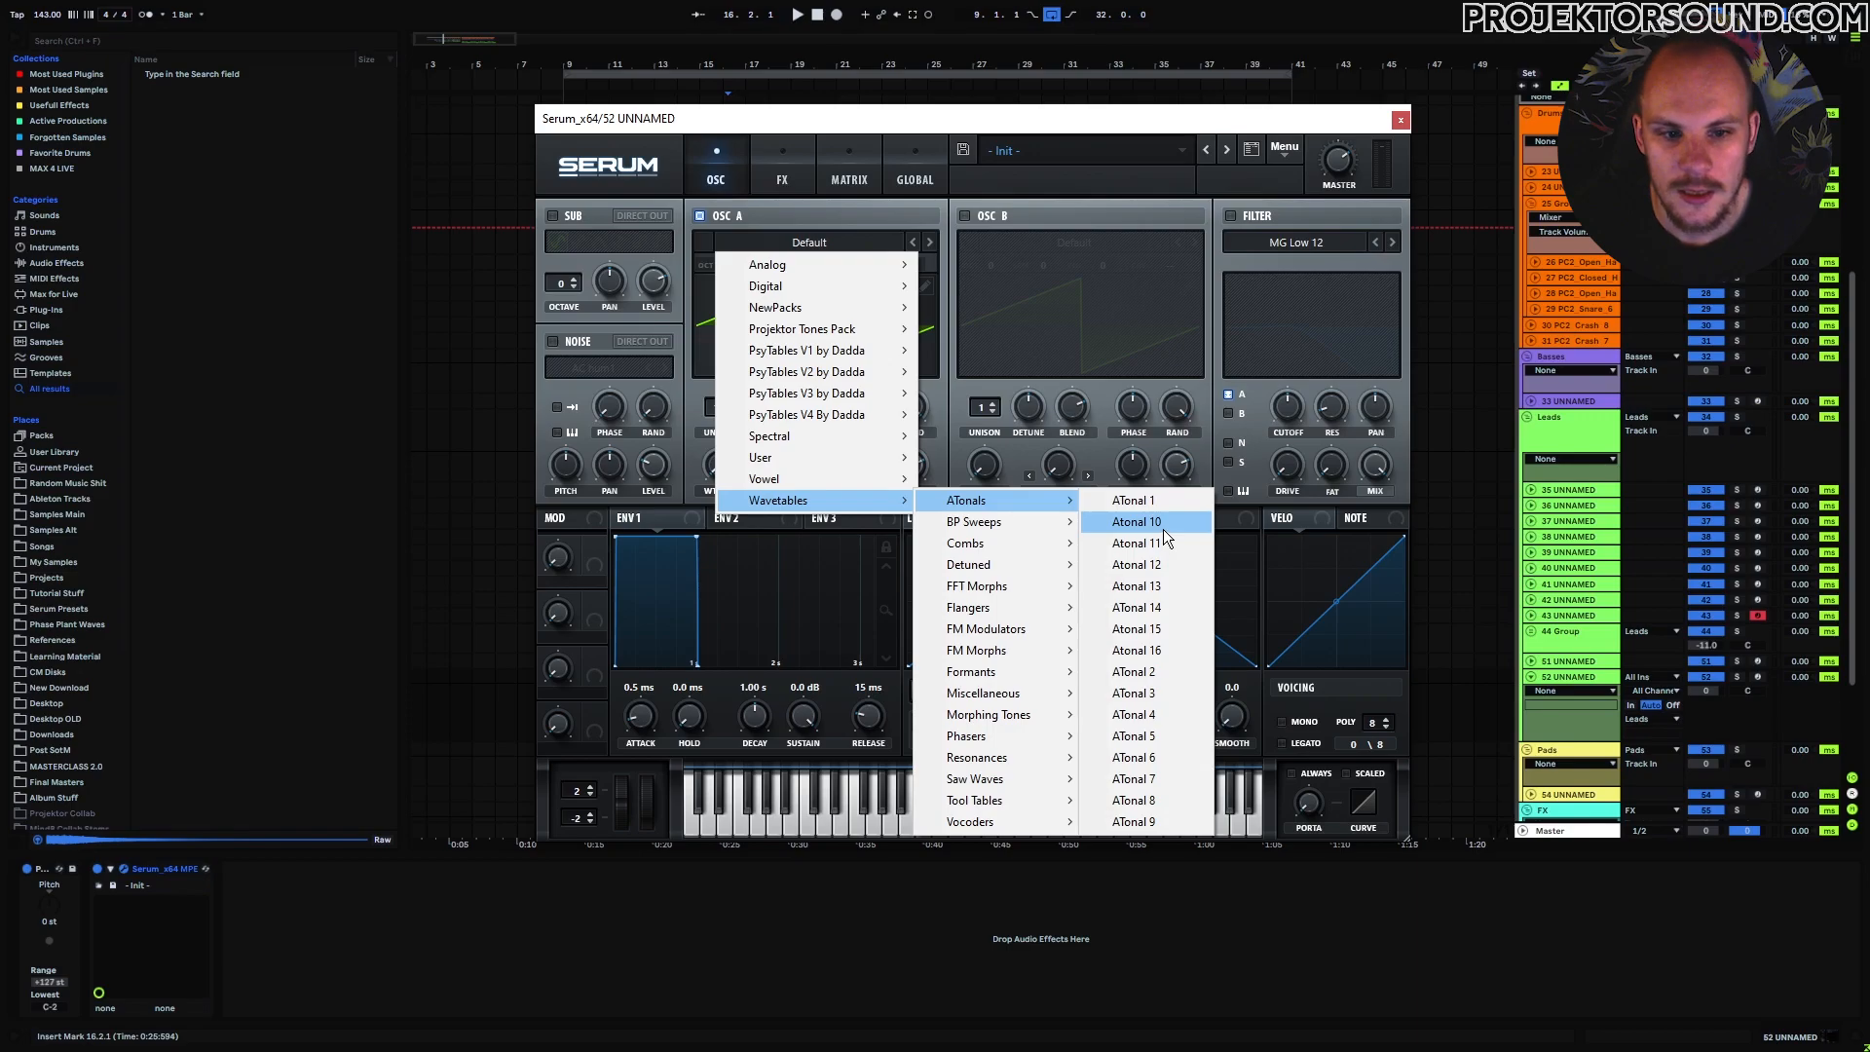
left_click(1136, 522)
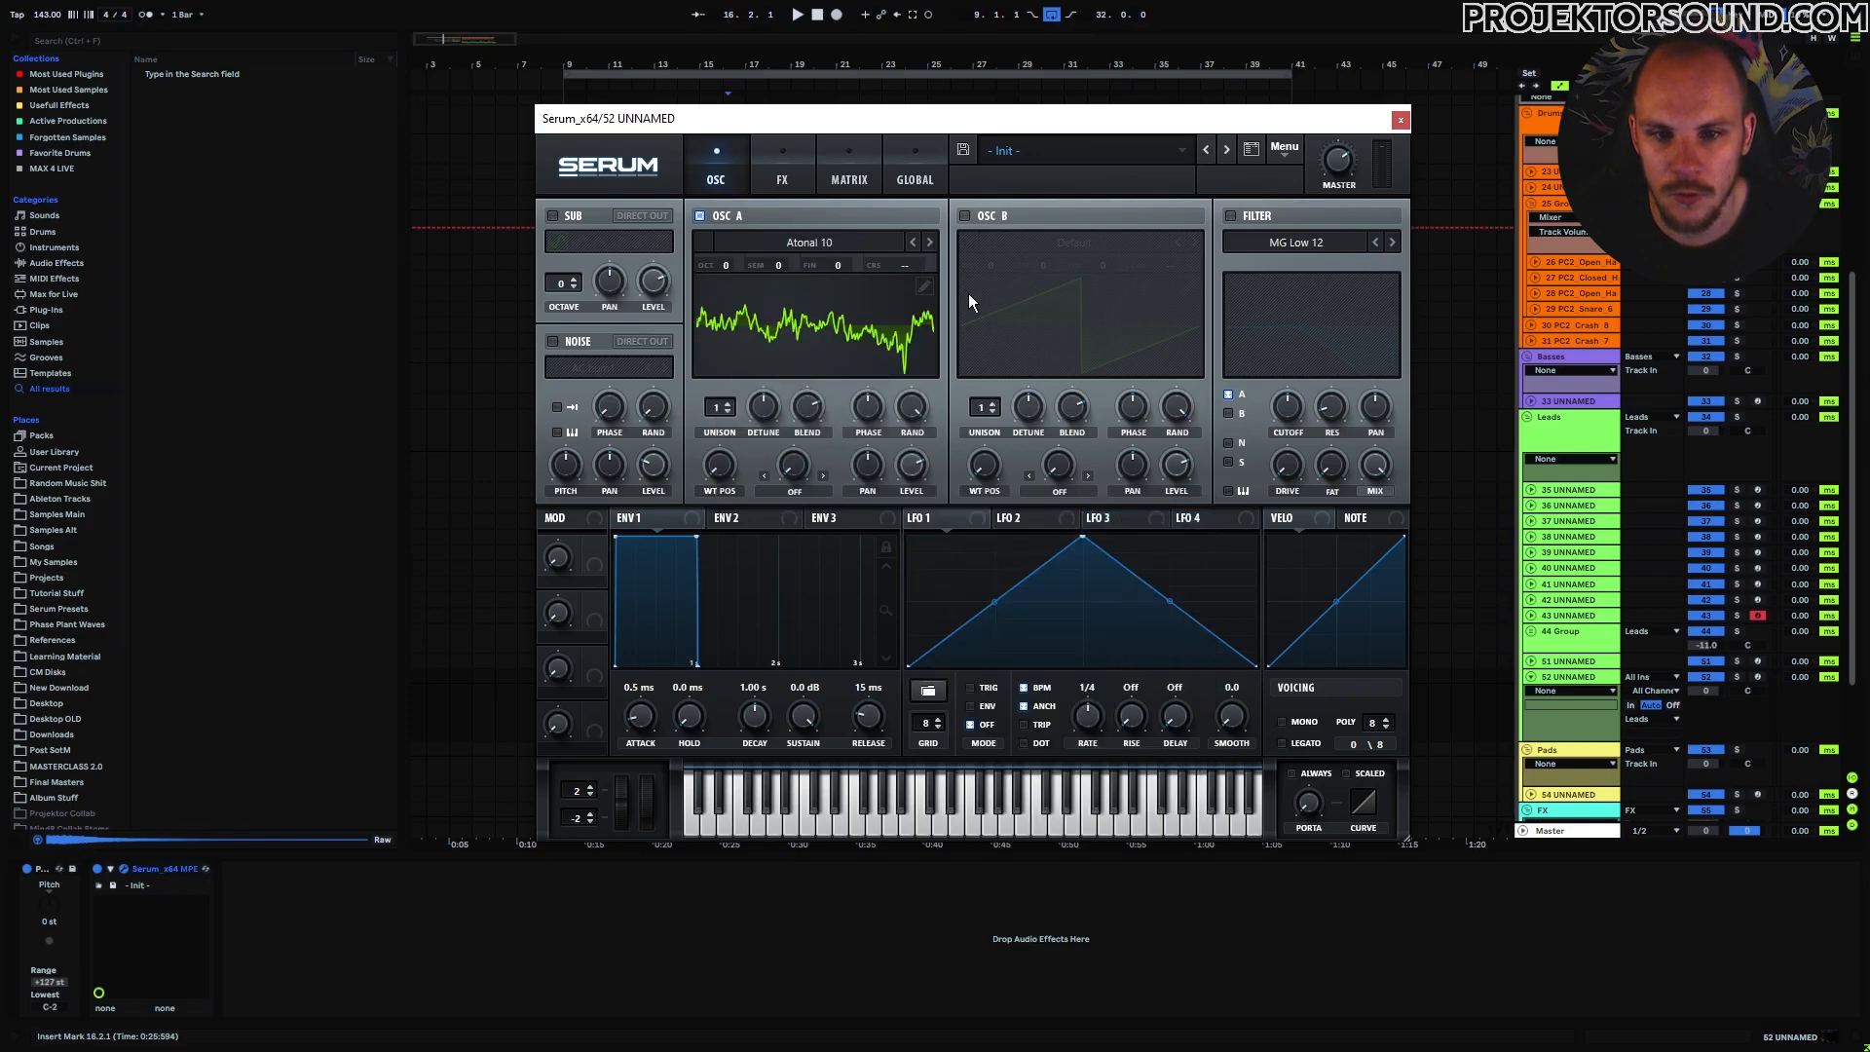
left_click(873, 130)
key("c")
key("a")
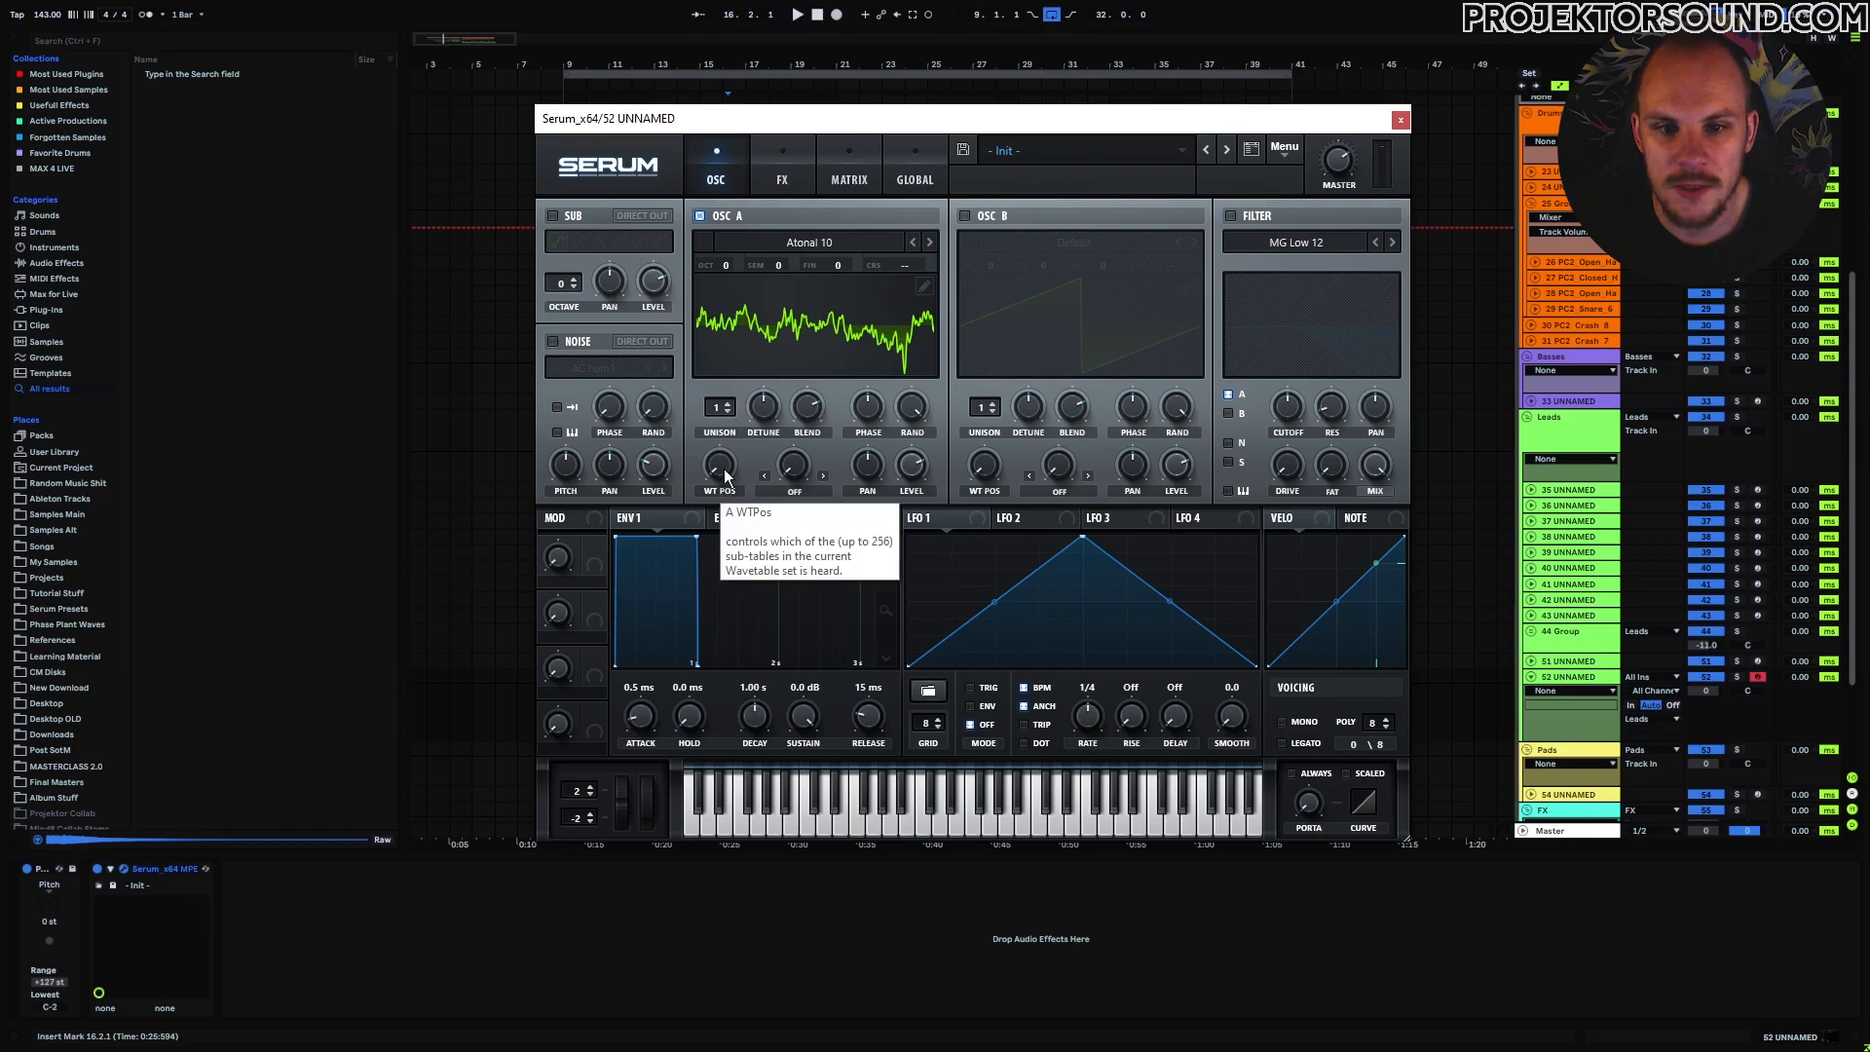
Map Macro 1 to Oscillator A's wavetable position and sweep the macro.
left_click_drag(594, 546, 720, 466)
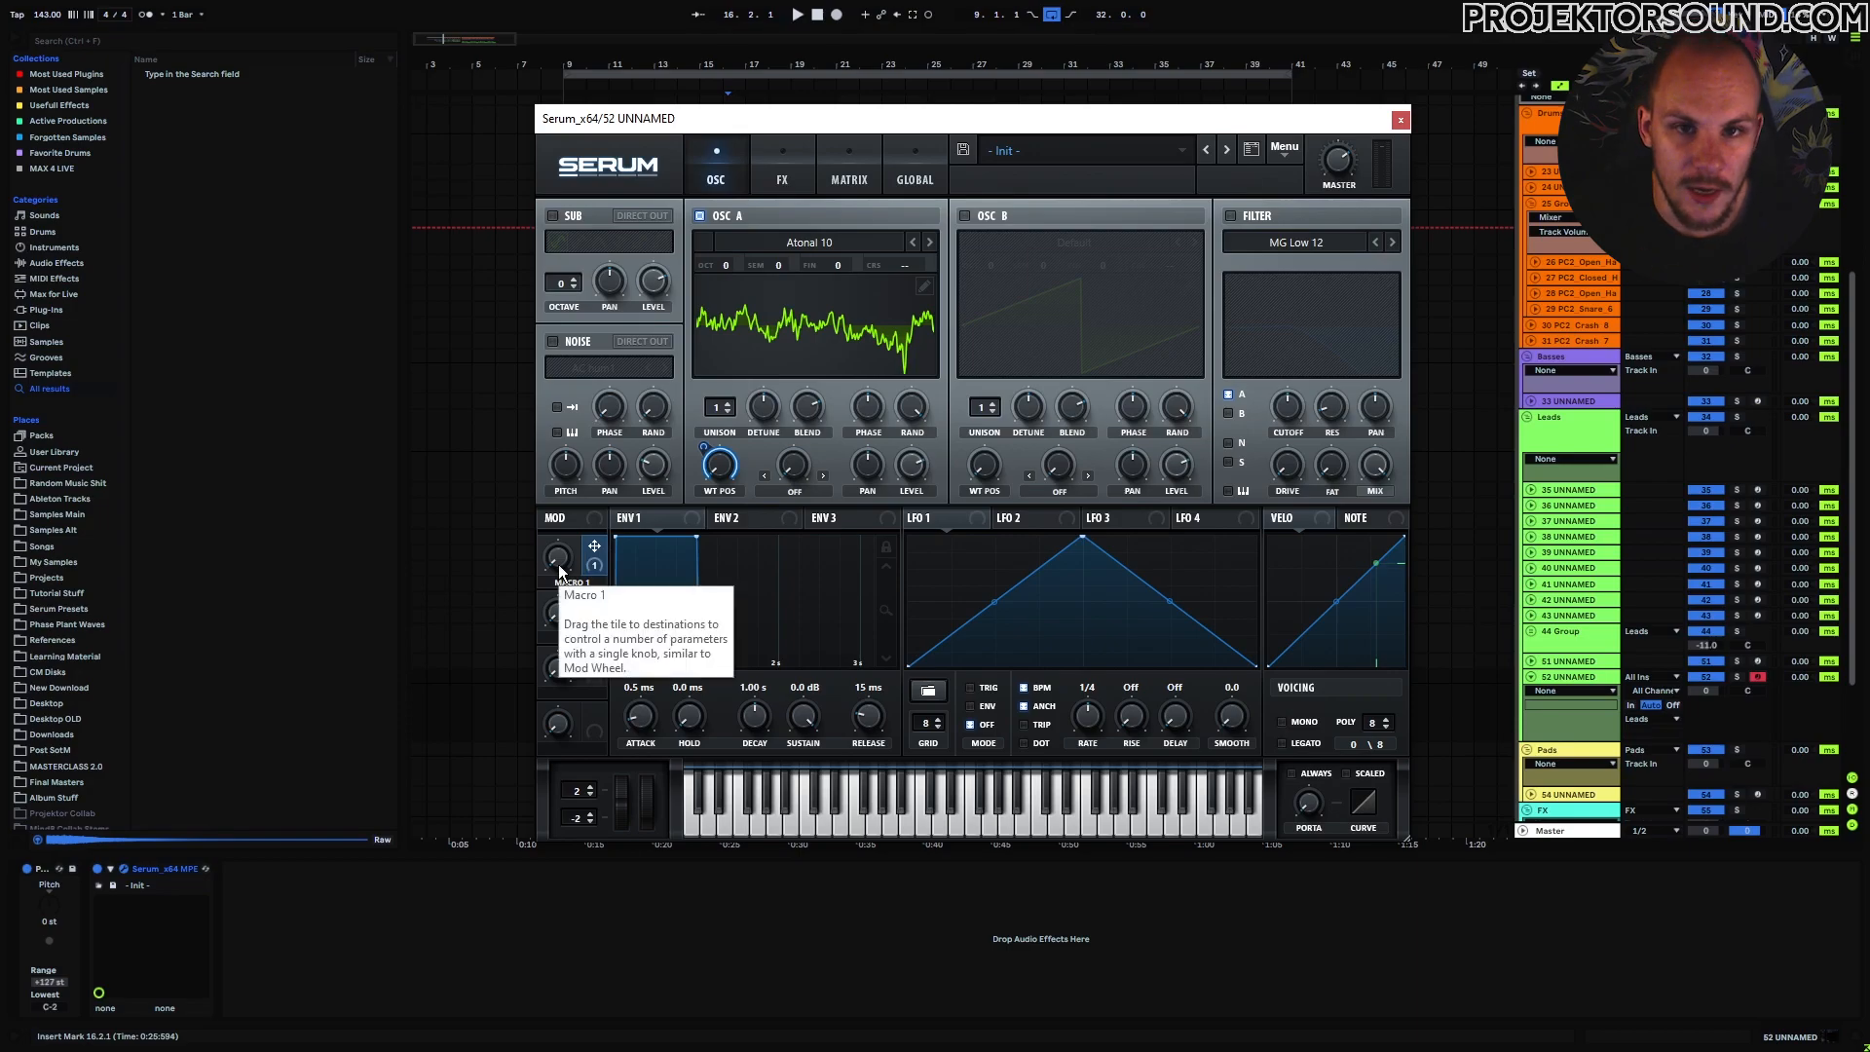
left_click(559, 564)
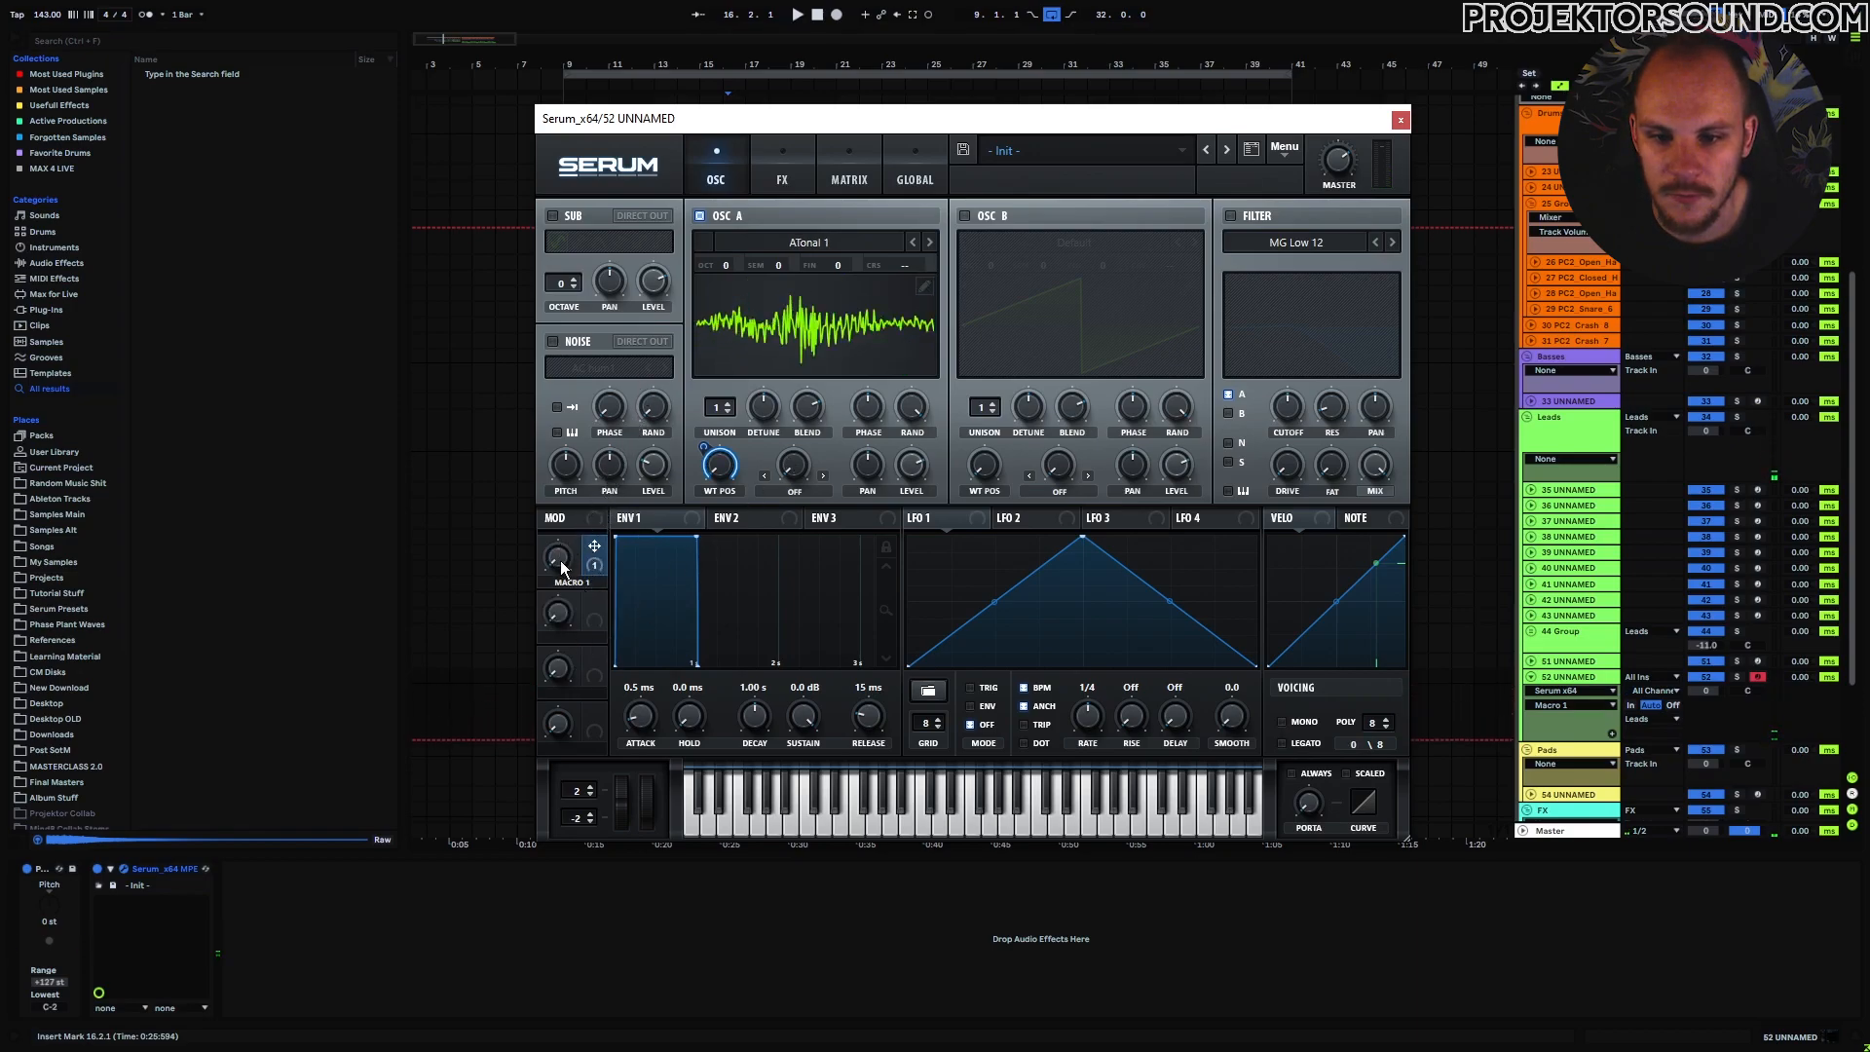
left_click_drag(560, 562, 598, 452)
Replace the modulation on Oscillator A's wavetable position with NoteOn Rand1 as the source.
right_click(716, 474)
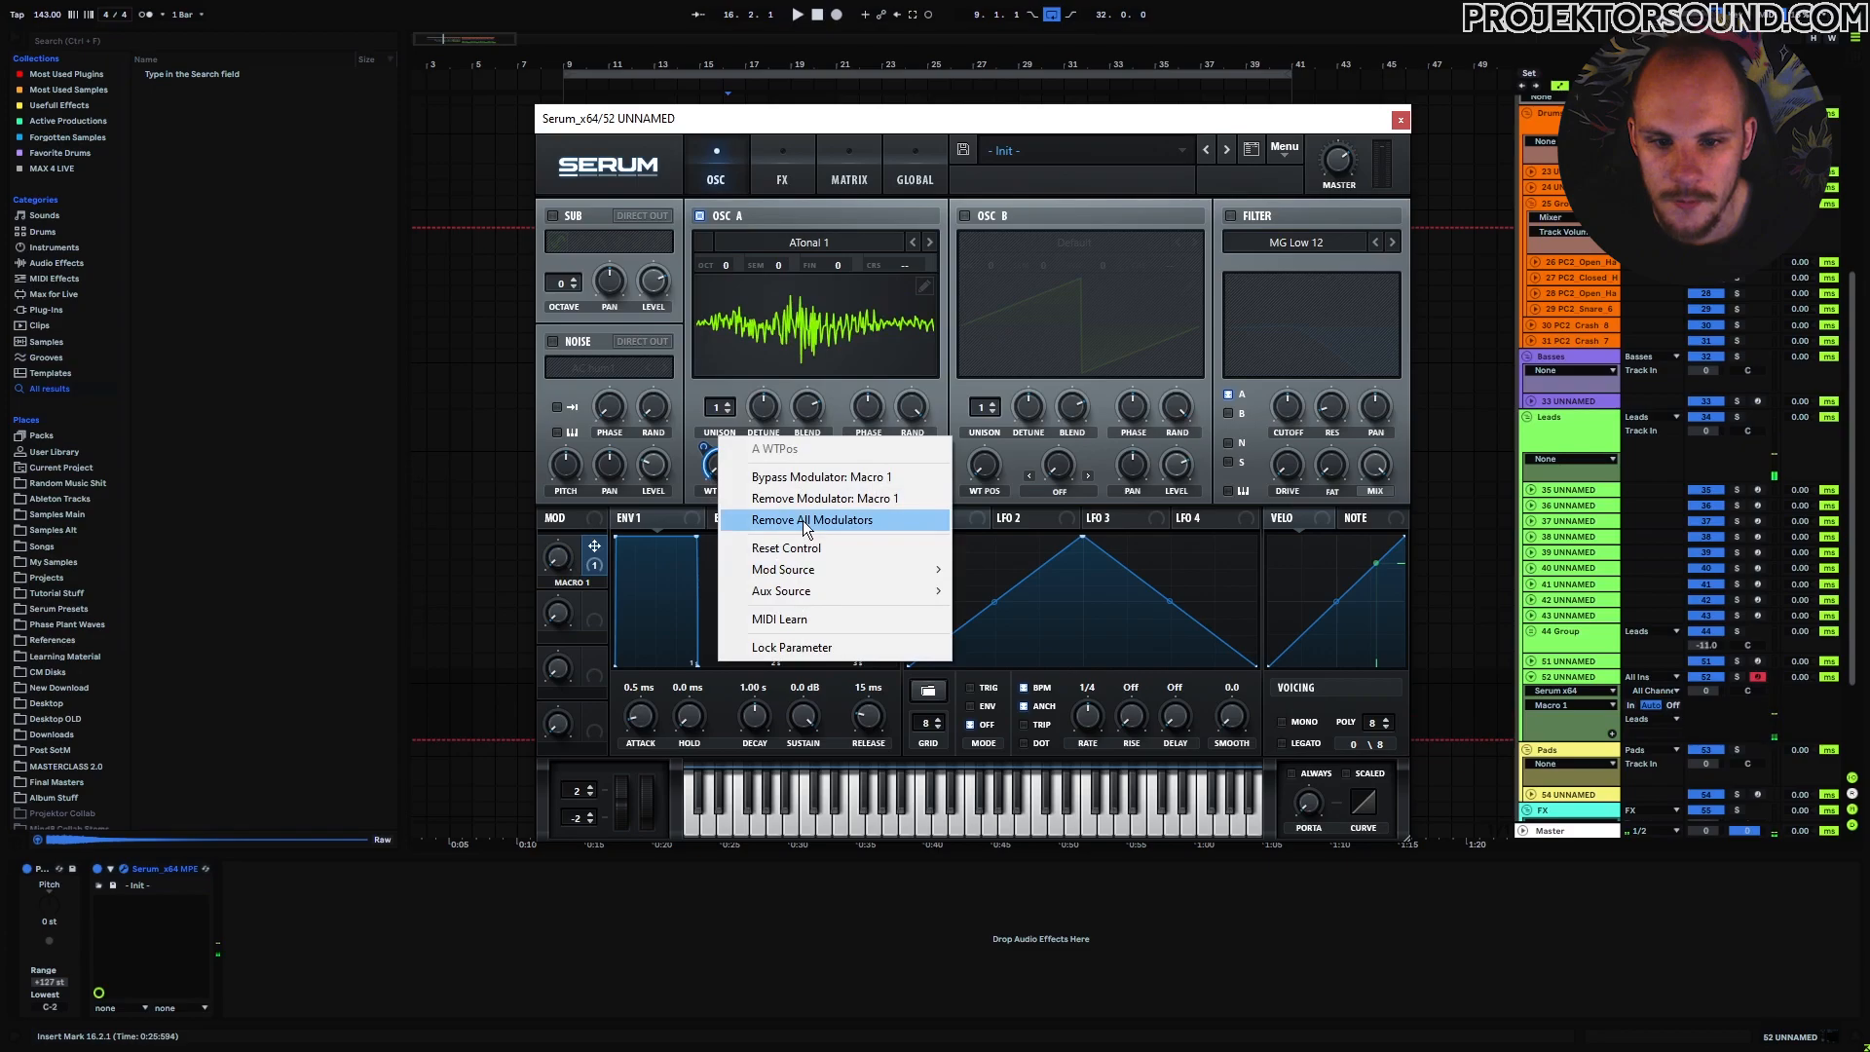
left_click(813, 519)
right_click(718, 472)
mouse_move(816, 568)
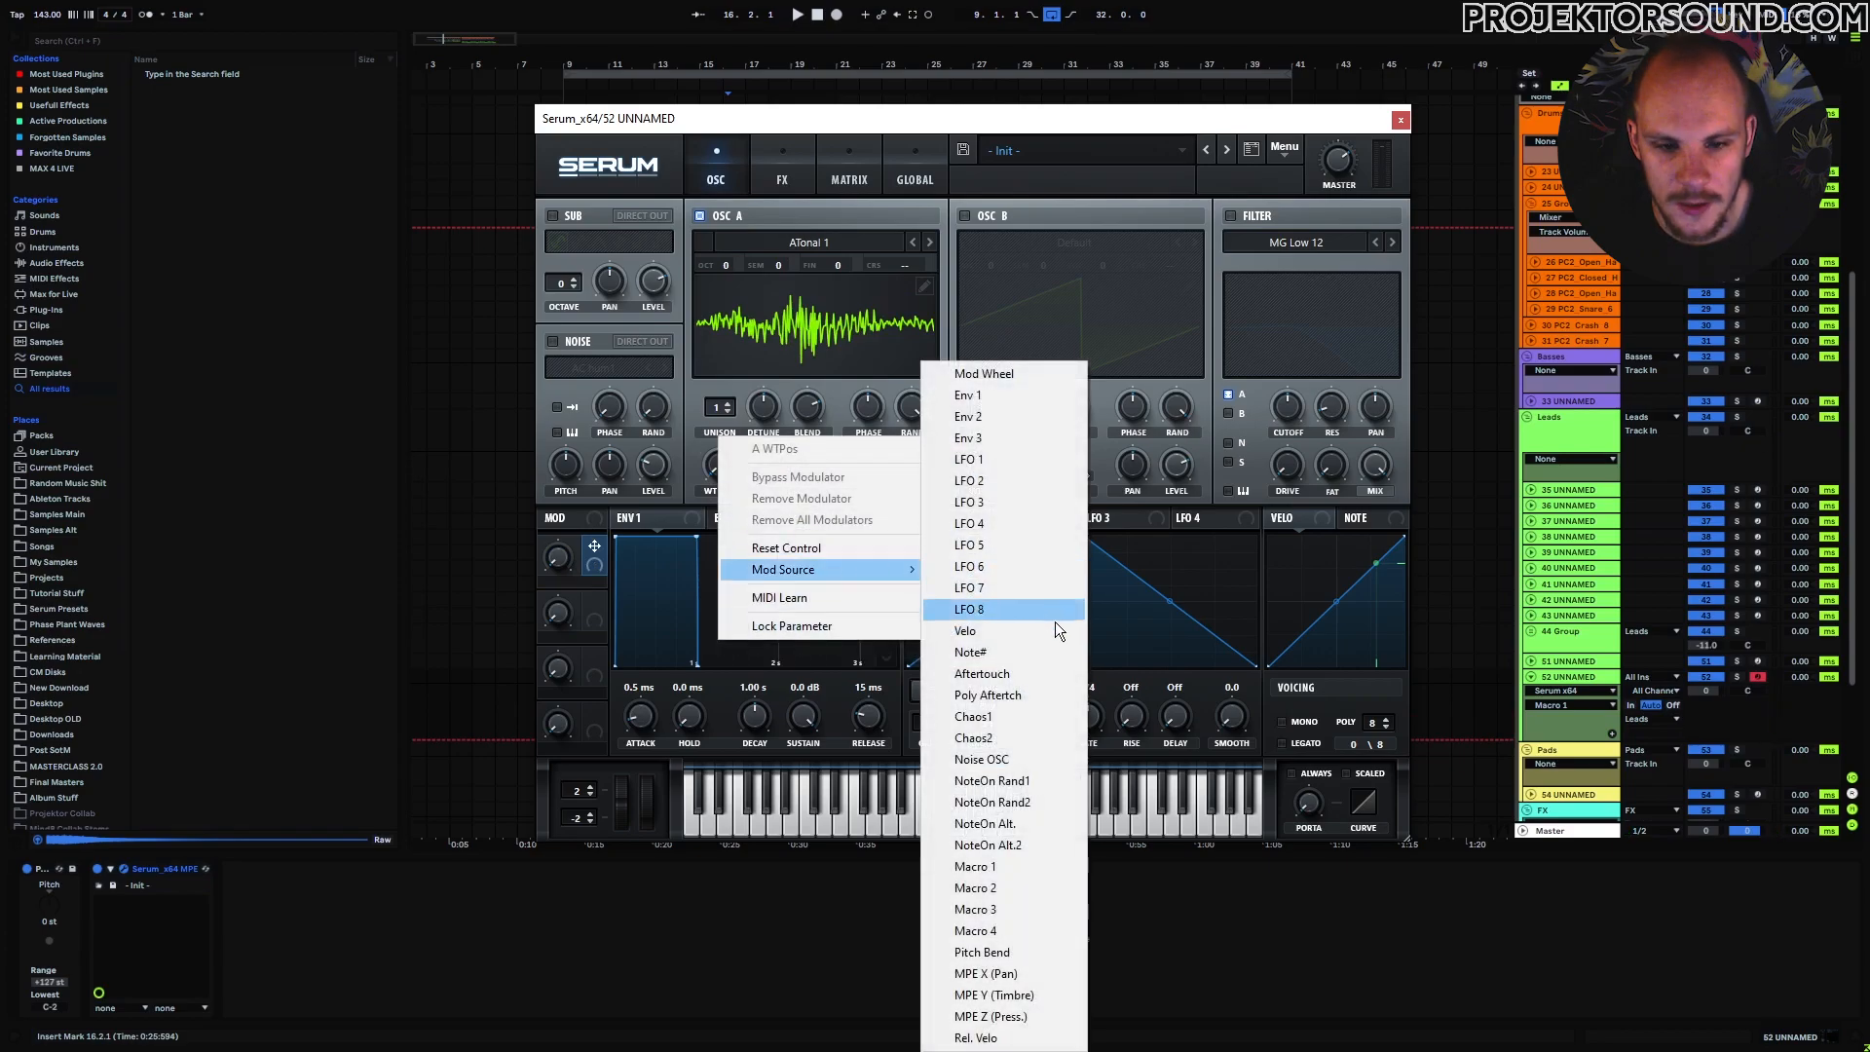
left_click(1027, 777)
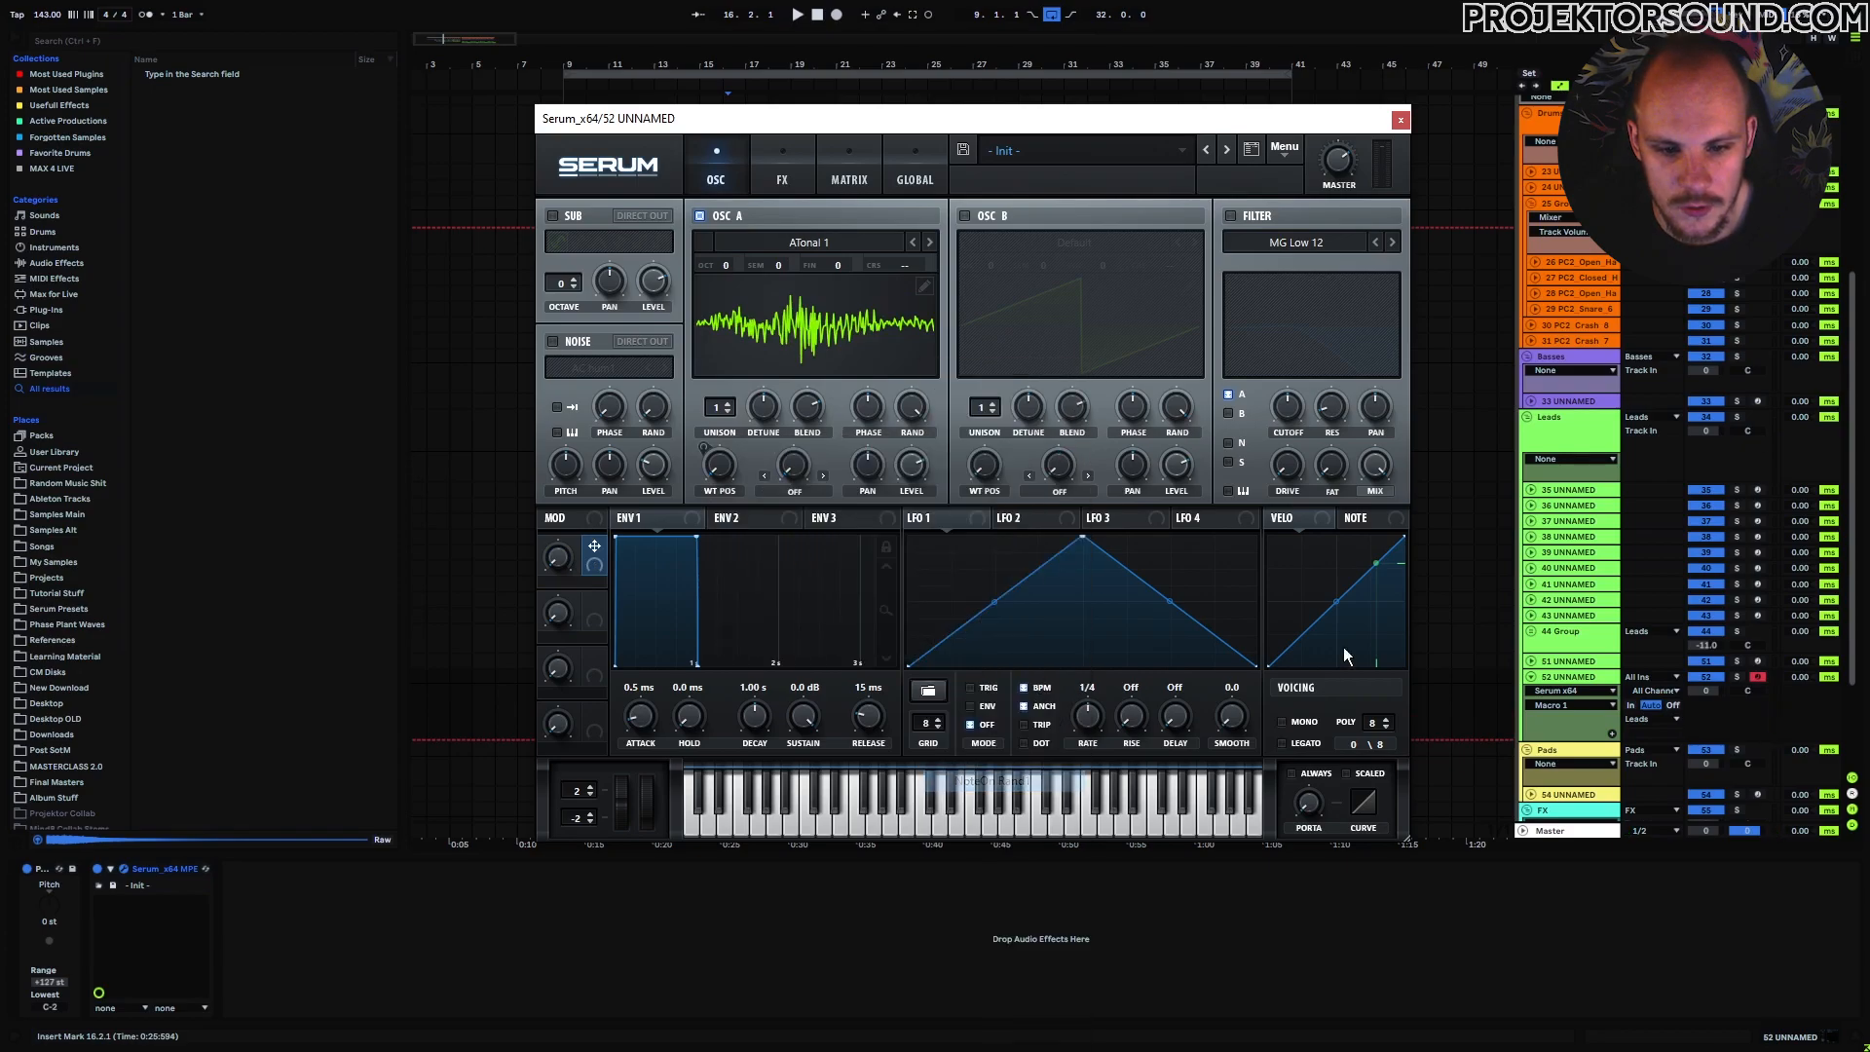
left_click(1401, 121)
Add an Arpeggiator MIDI effect before Serum on the new track.
left_click(54, 279)
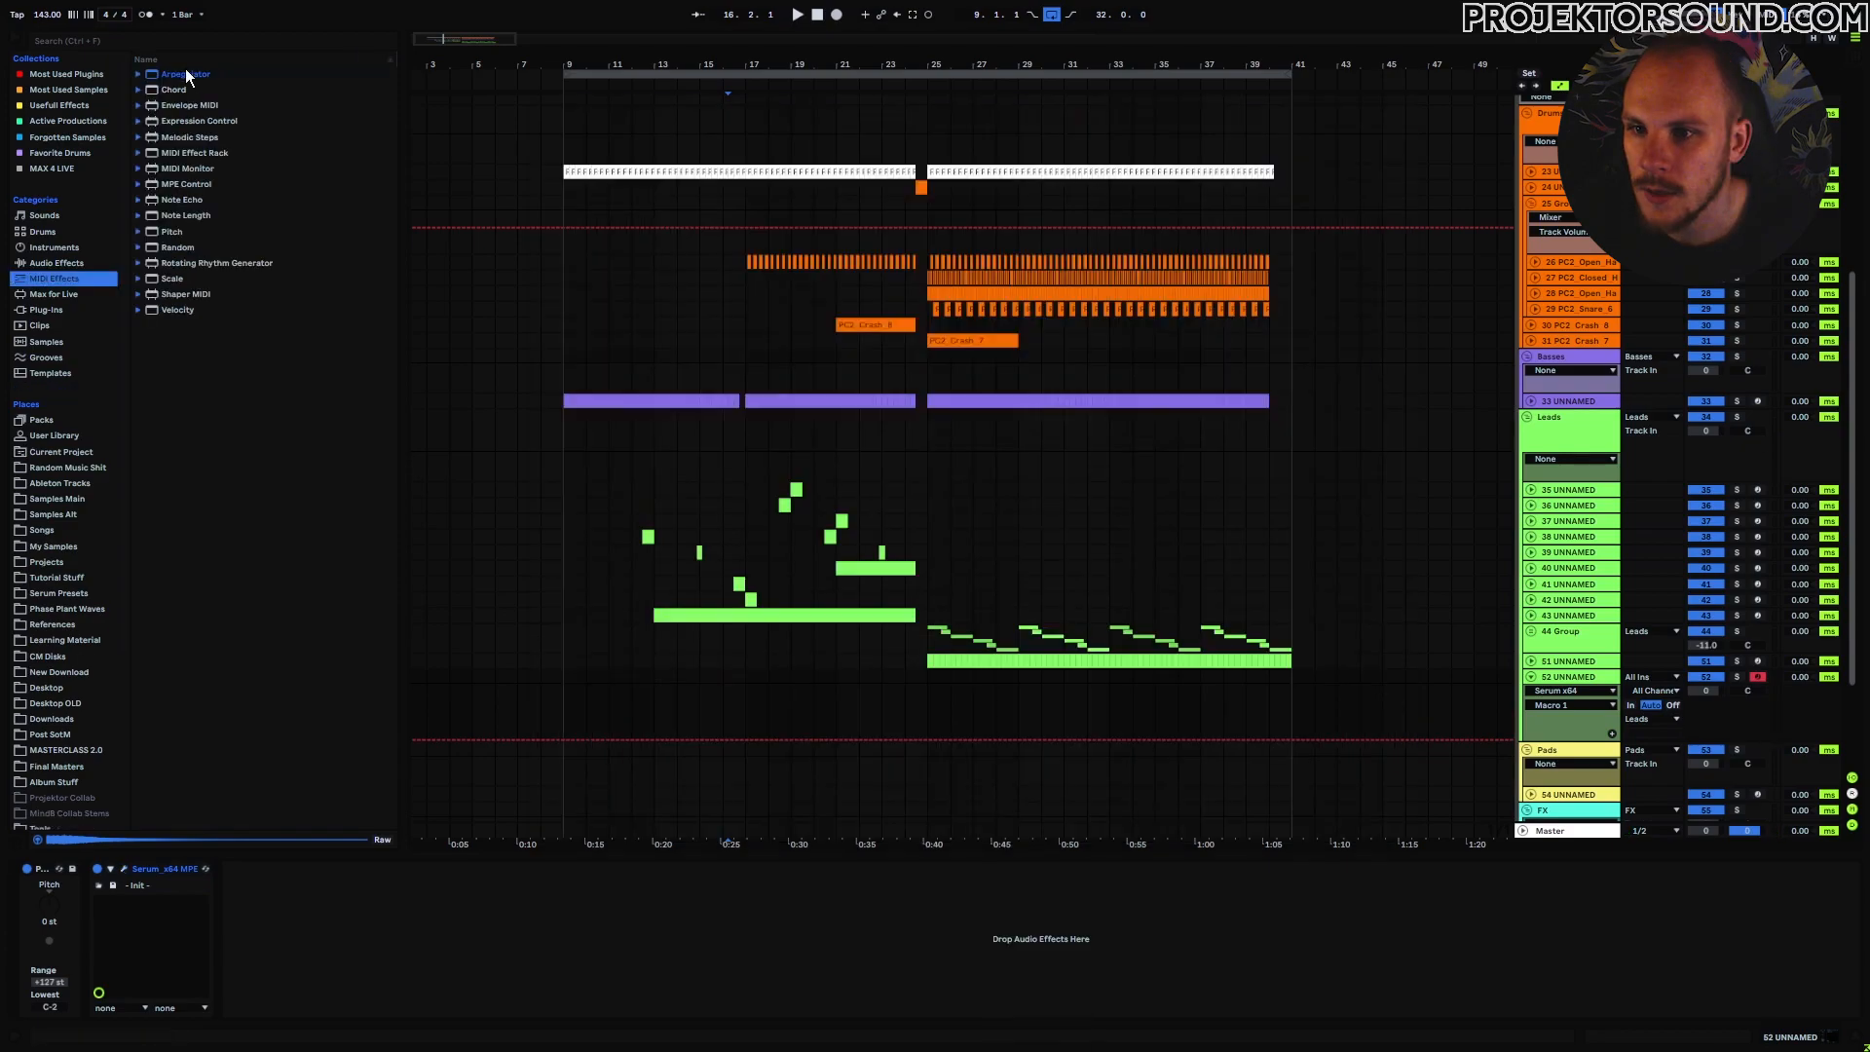
left_click_drag(185, 74, 159, 930)
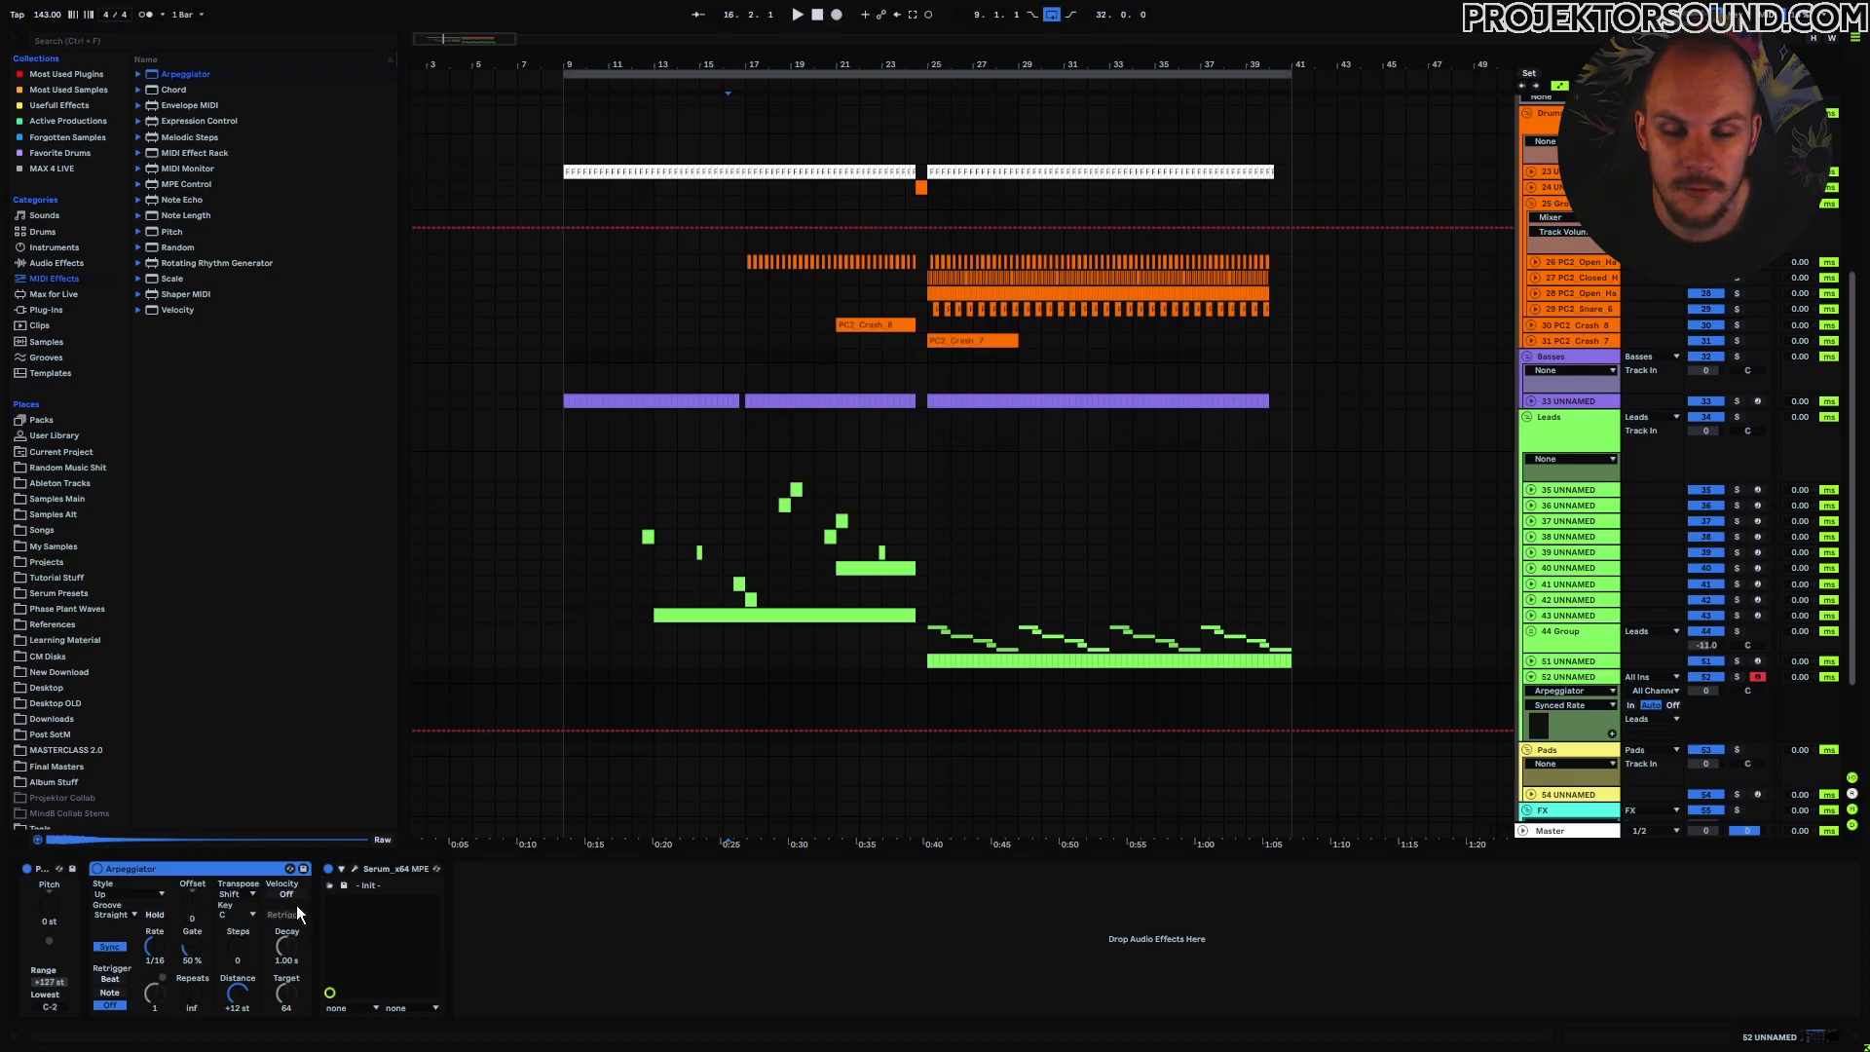
Shape Serum's Envelope 1 with 181 ms decay, -8.3 dB sustain and 81 ms release.
left_click(355, 869)
left_click_drag(881, 709, 793, 791)
left_click_drag(755, 716, 755, 780)
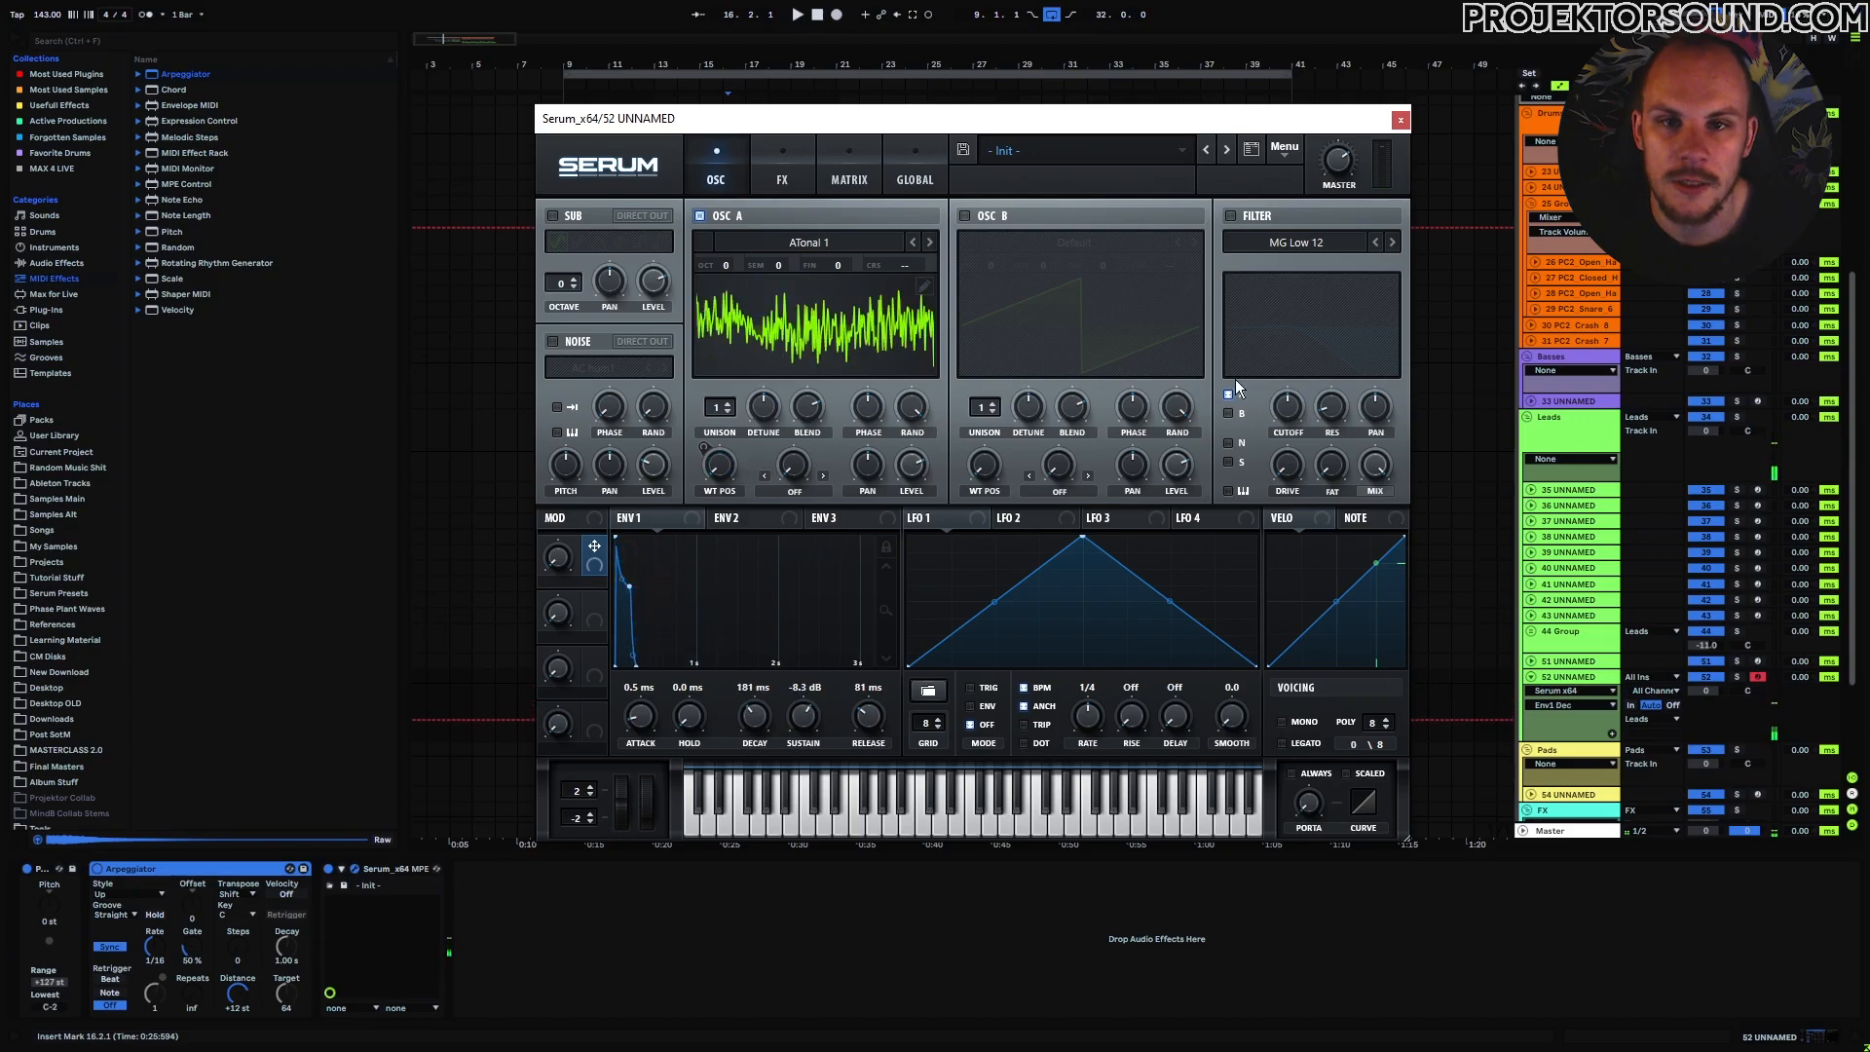
left_click(1399, 121)
Add Echo after Serum in Ping Pong mode with the feedback at 81%.
left_click(636, 953)
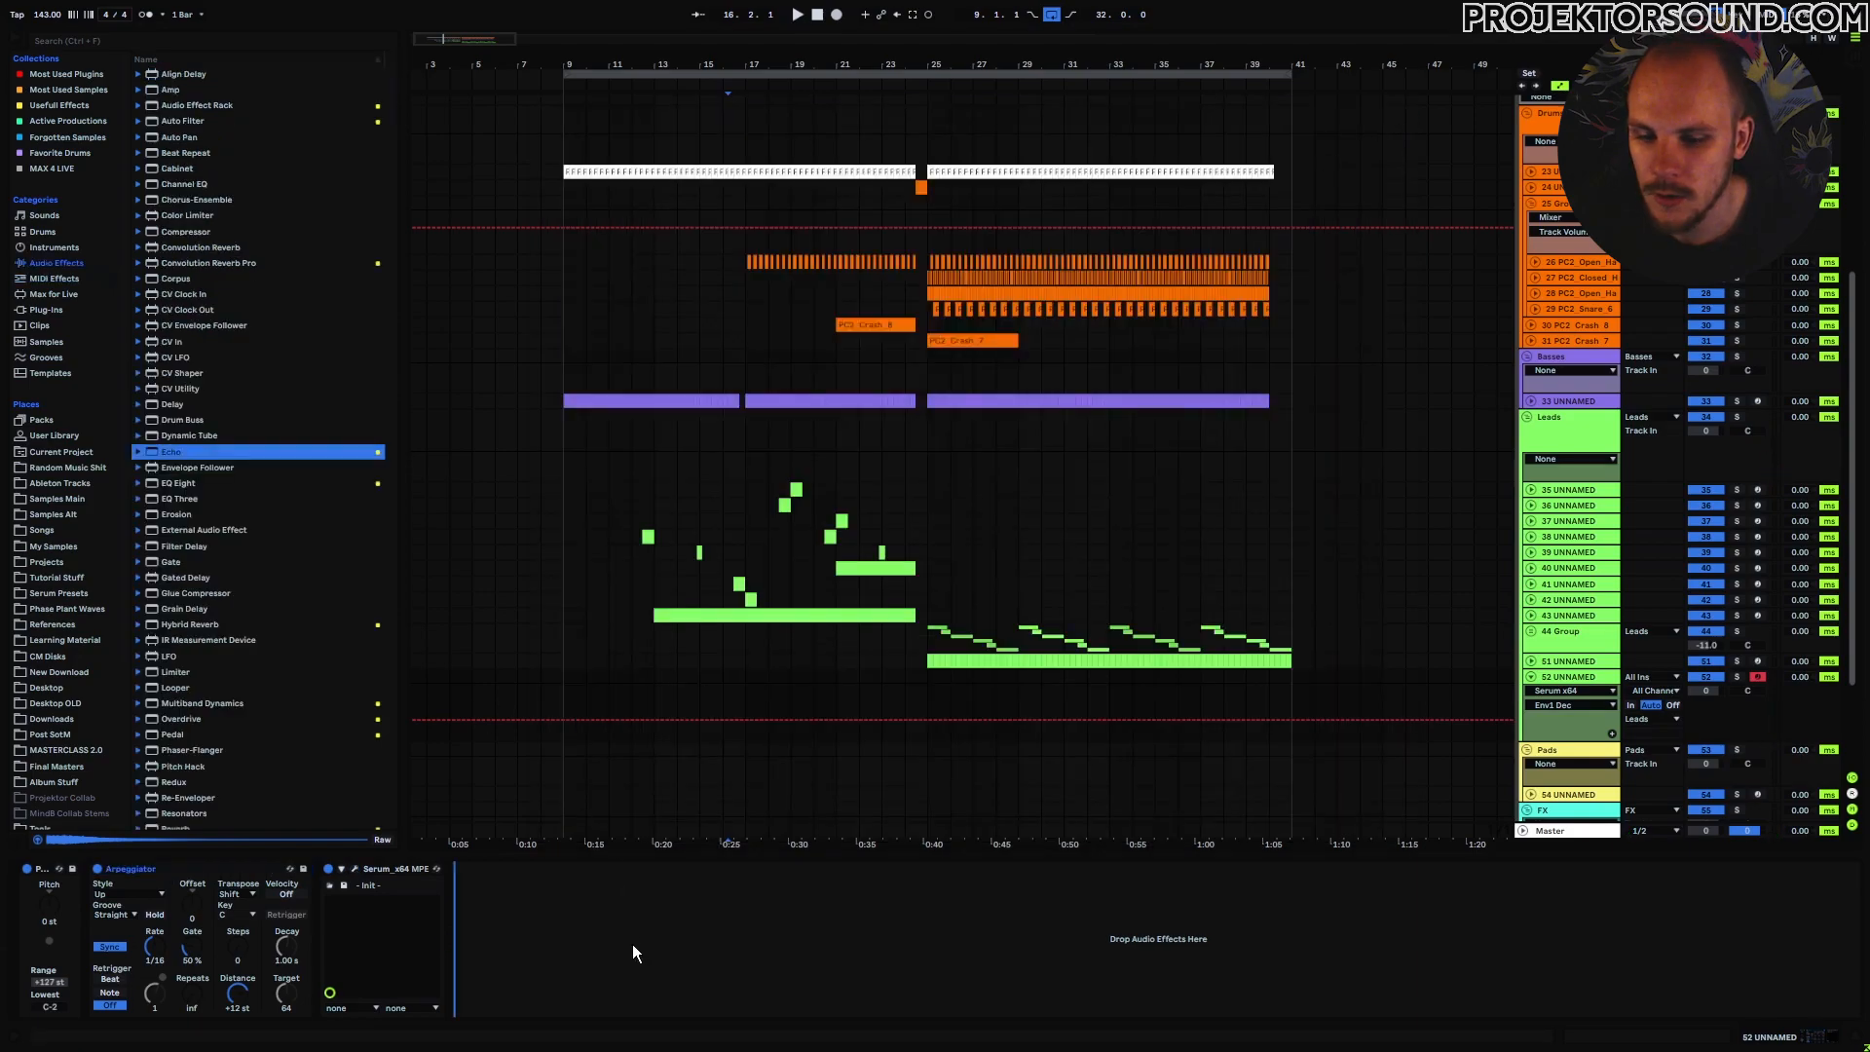
left_click(817, 994)
left_click_drag(526, 999, 528, 1001)
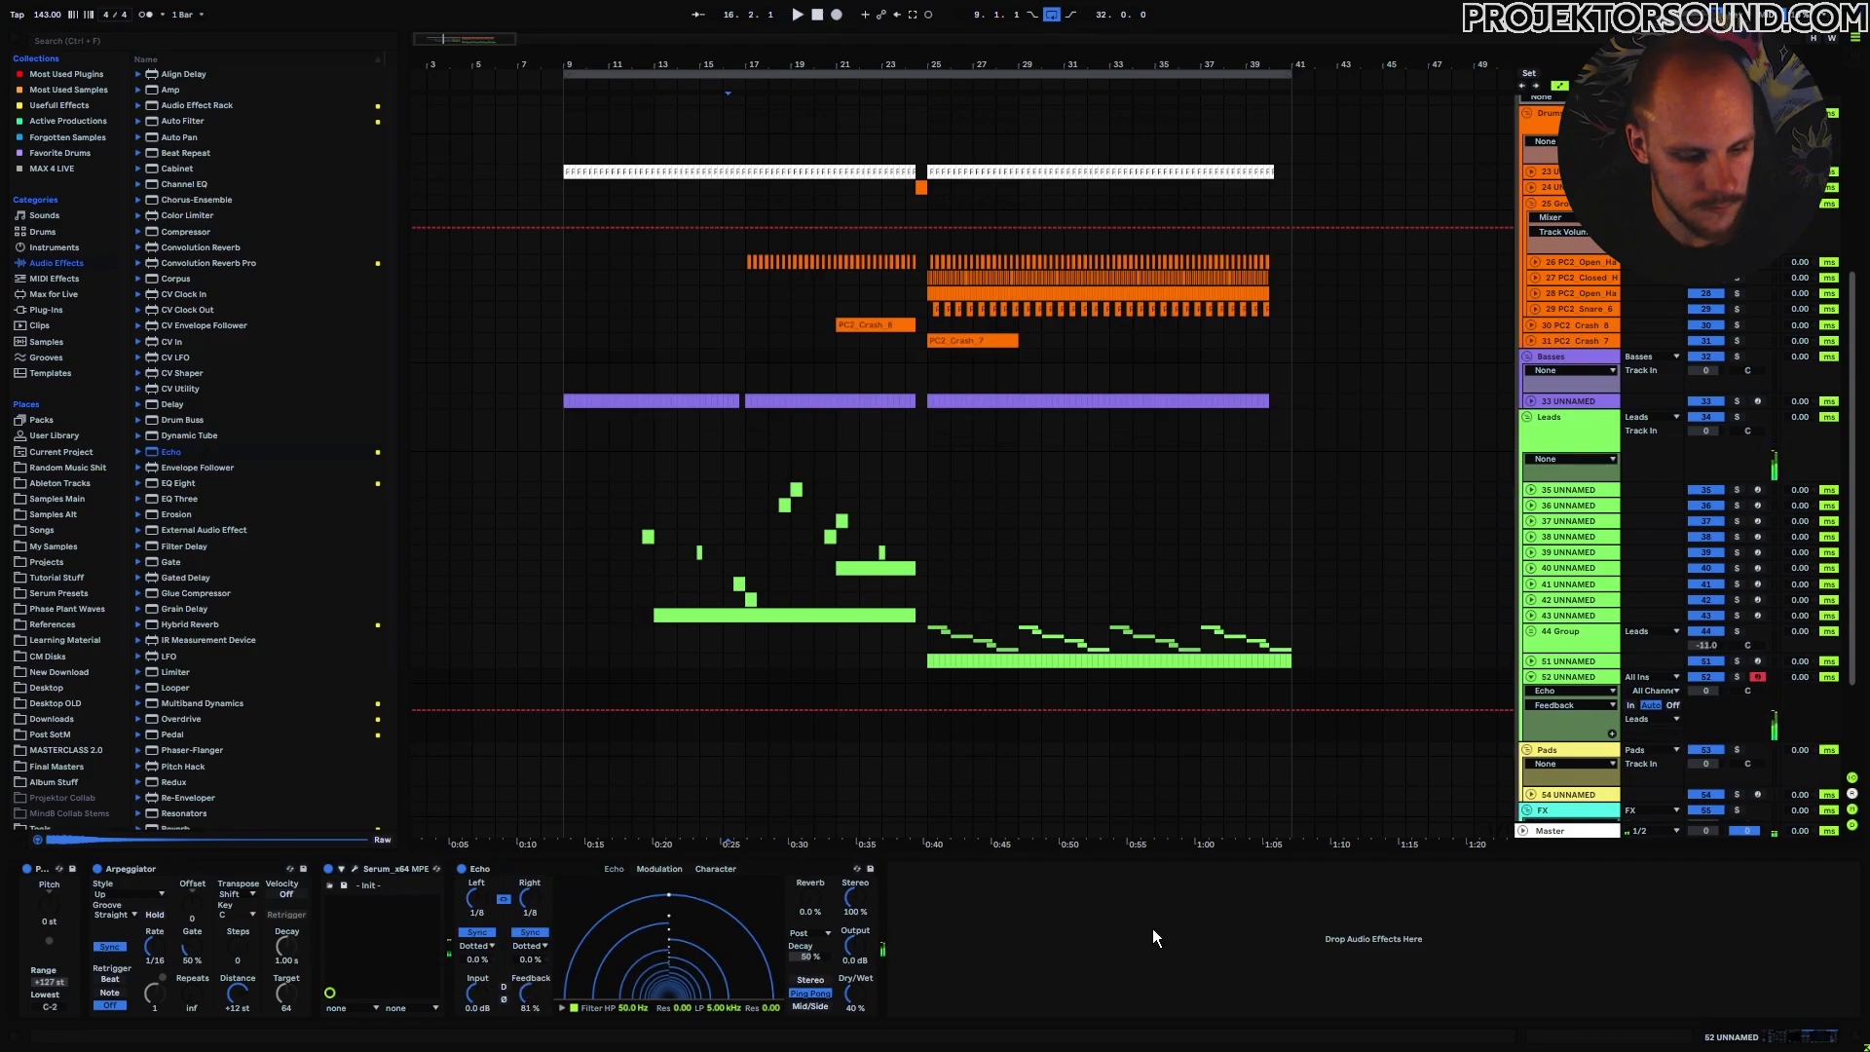
Audition the ATonals wavetables one after another in Serum's Oscillator A, up to Atonal 16.
left_click(353, 868)
left_click_drag(766, 114, 703, 87)
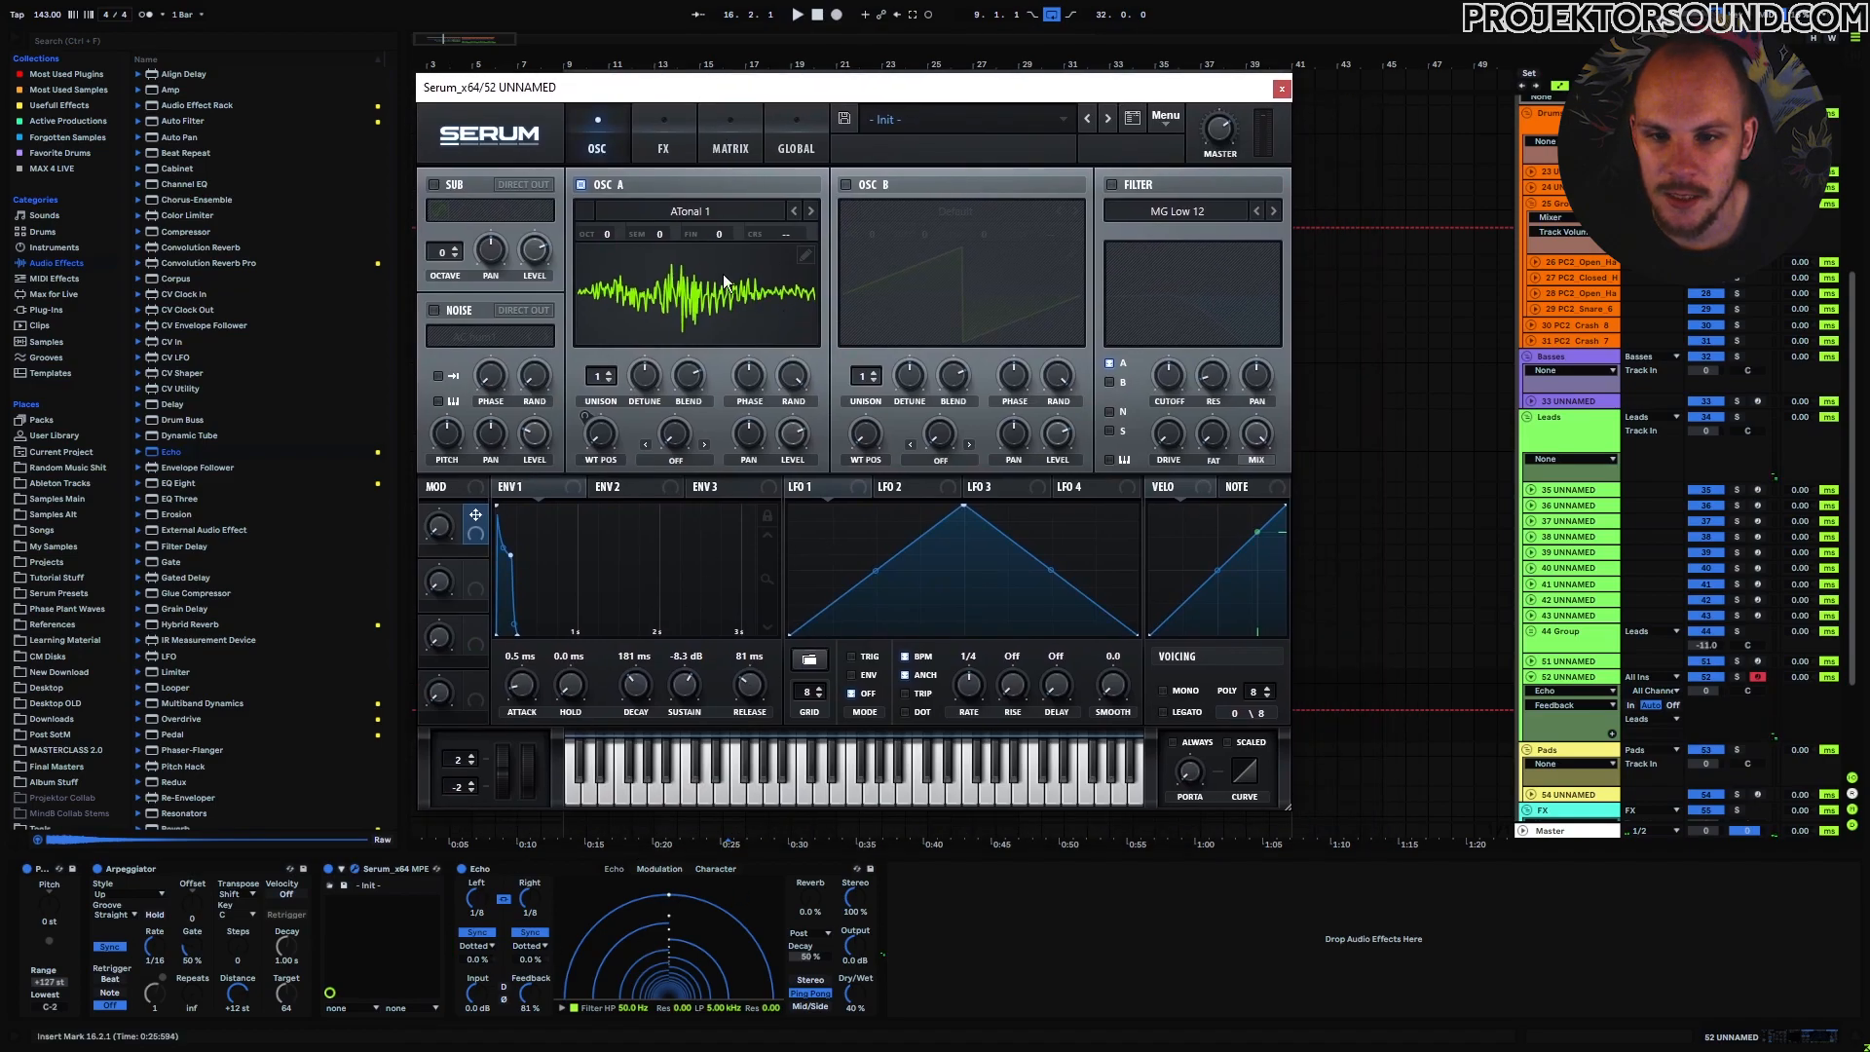
left_click(812, 212)
left_click(813, 211)
left_click(812, 211)
left_click(812, 212)
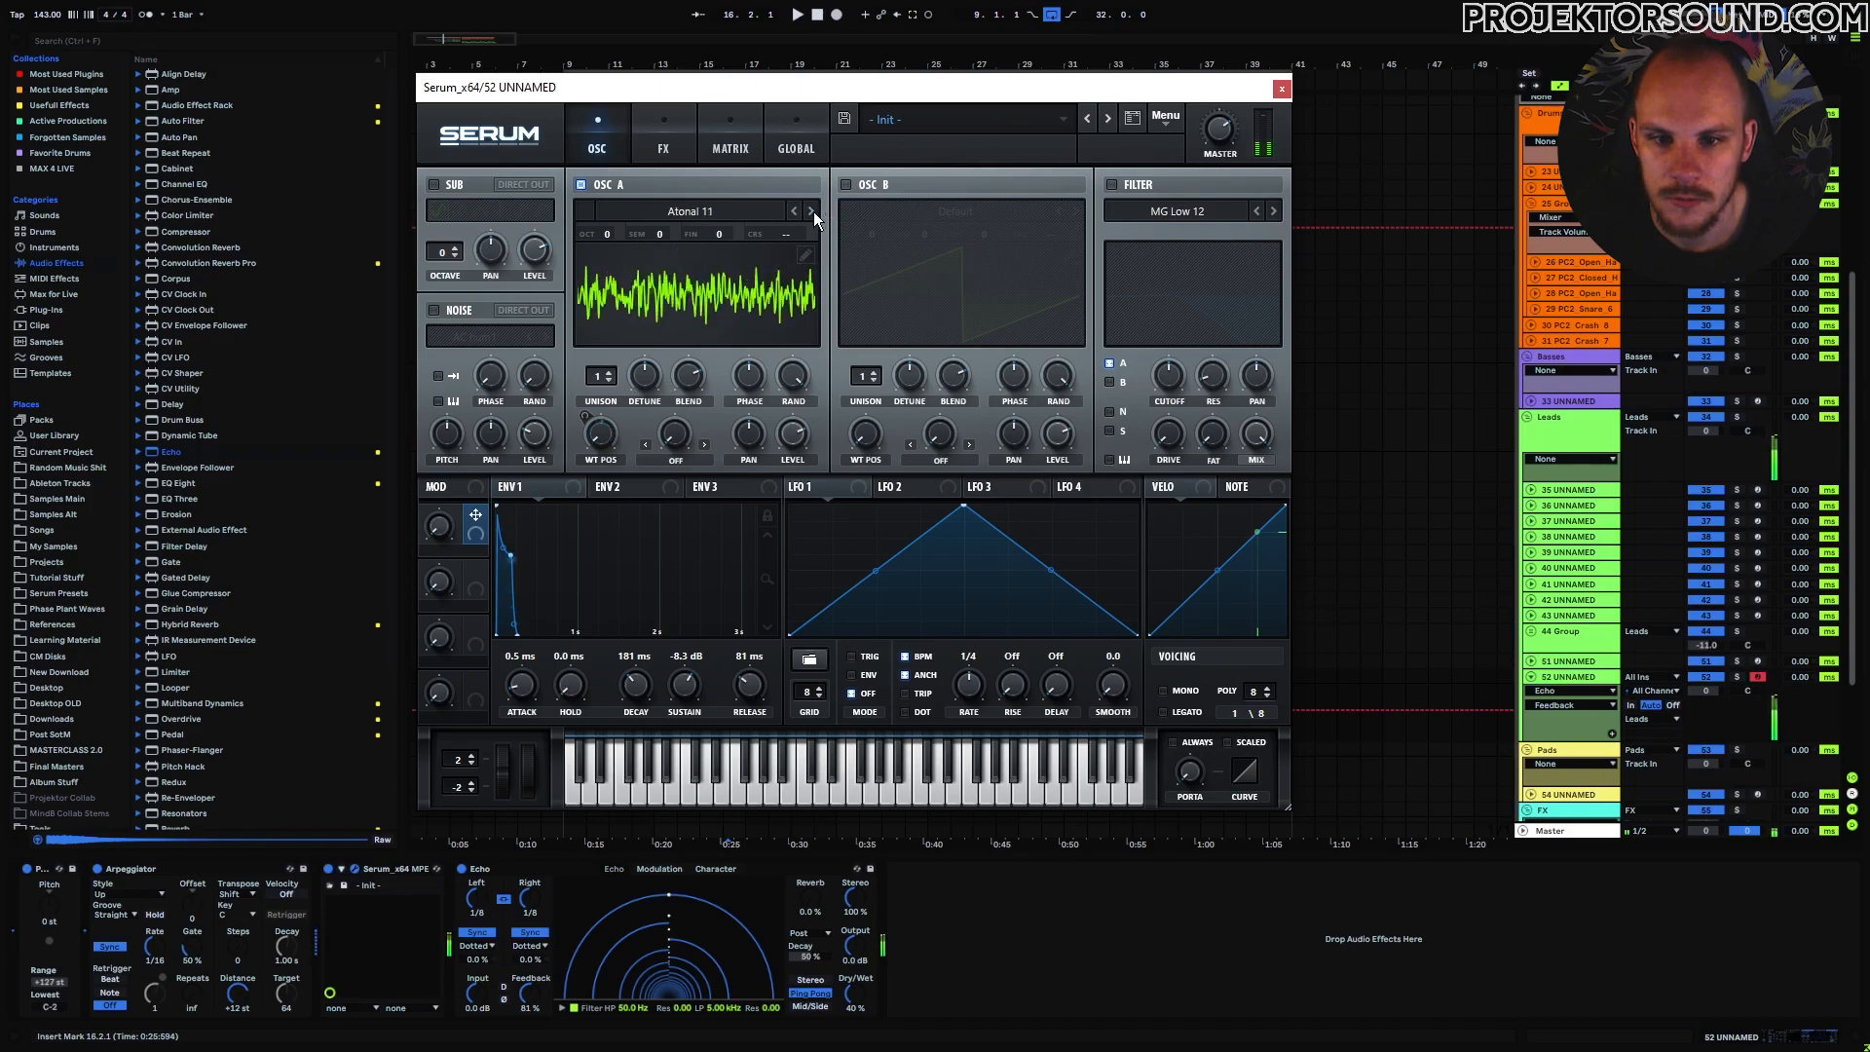
left_click(814, 212)
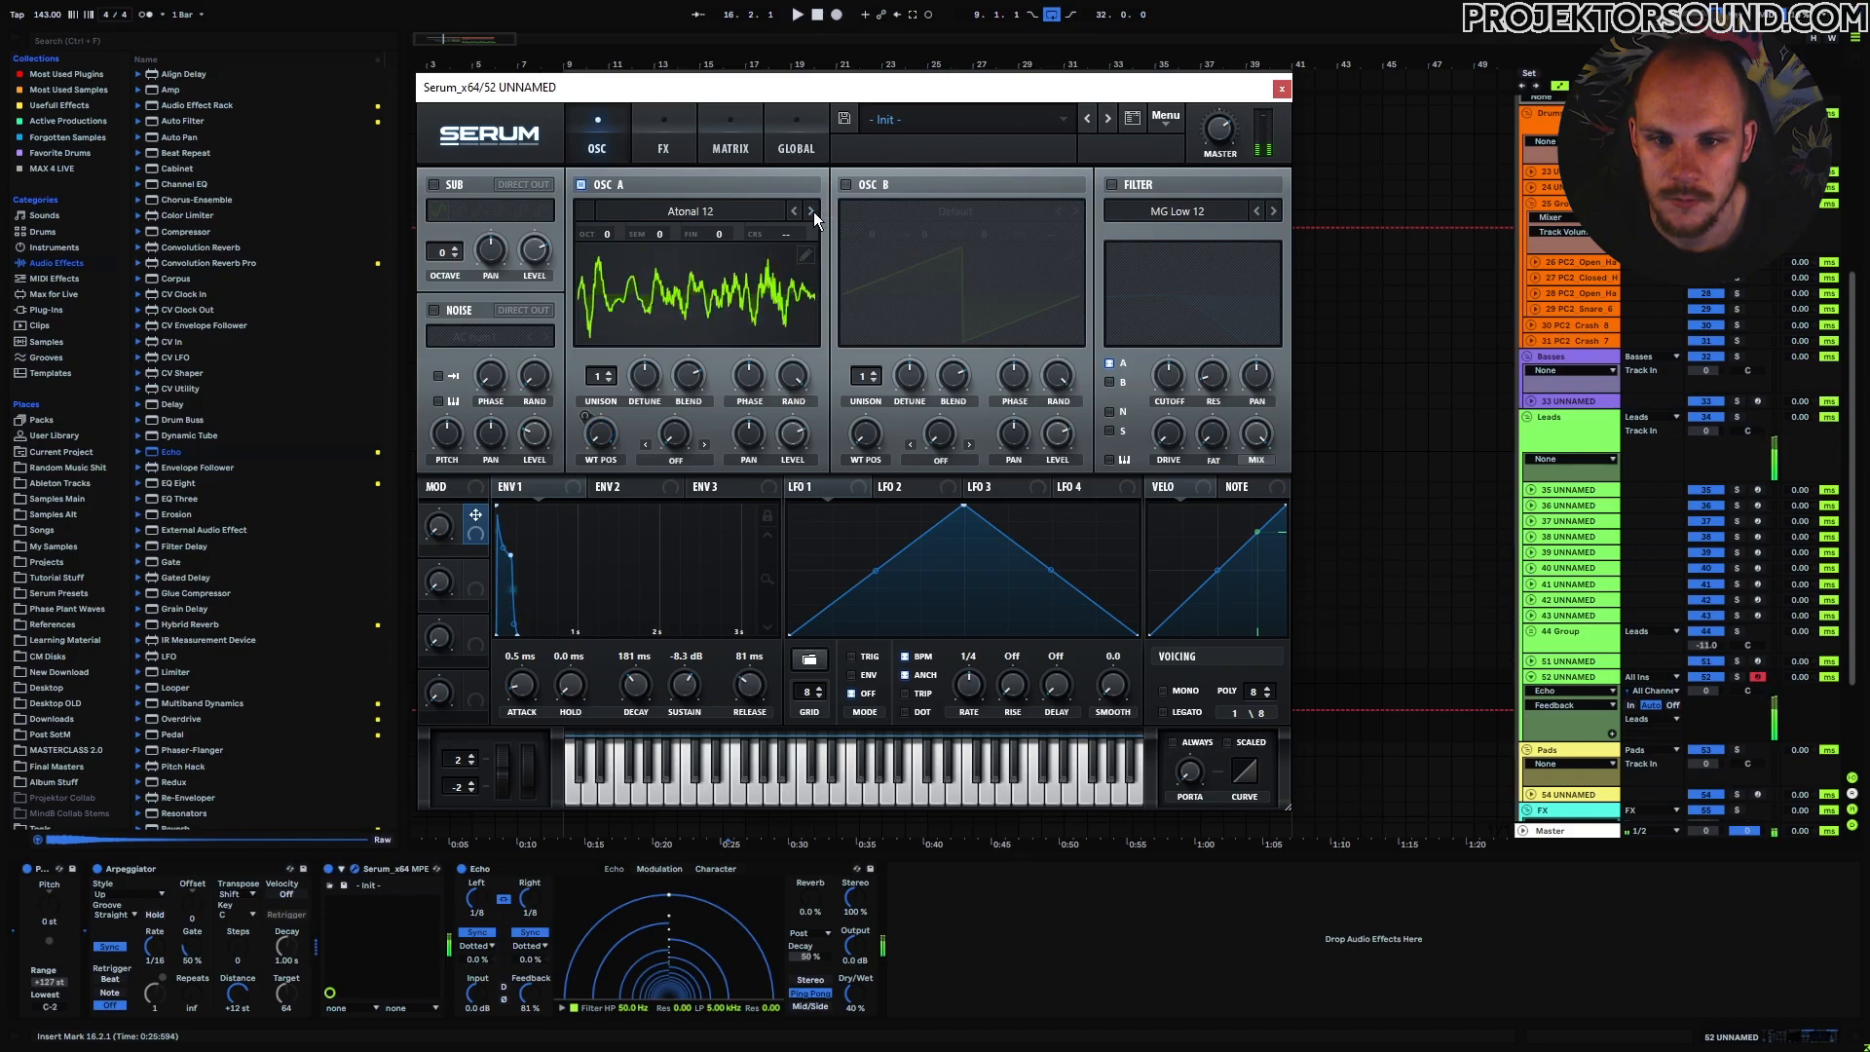
left_click(814, 213)
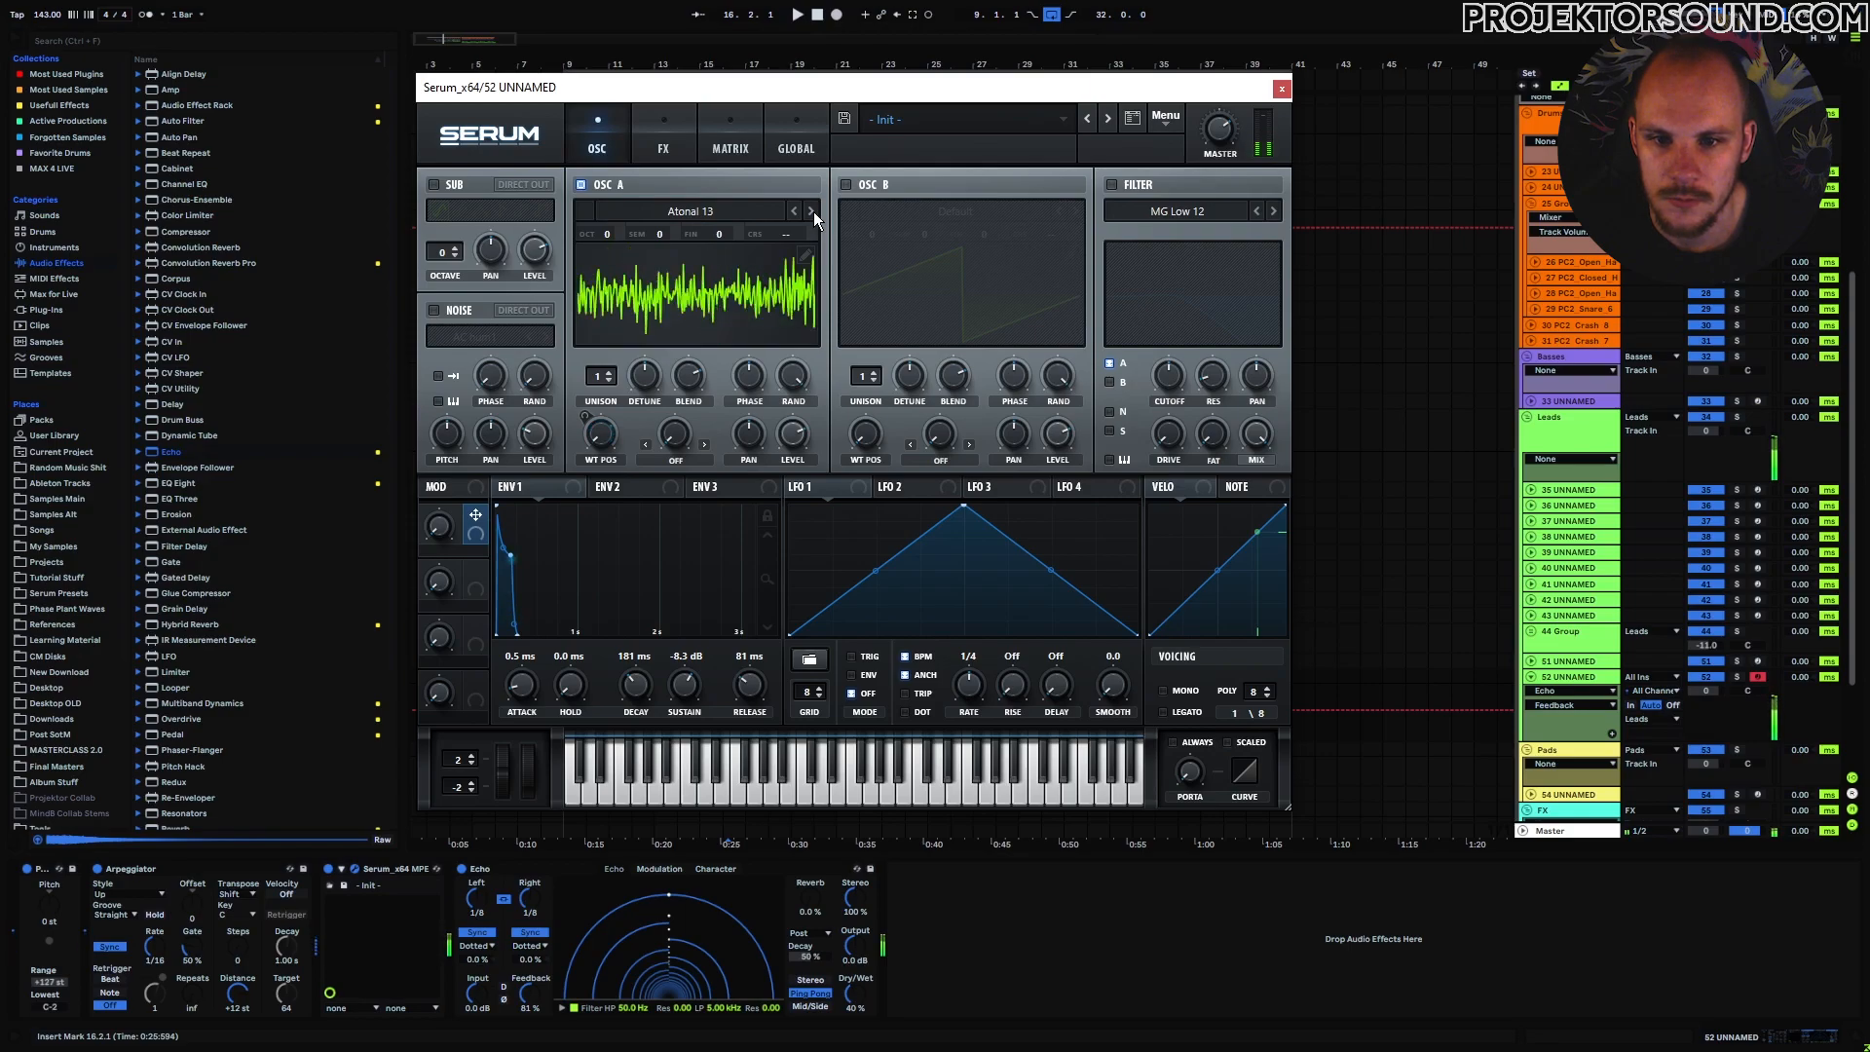
left_click(814, 213)
left_click(815, 212)
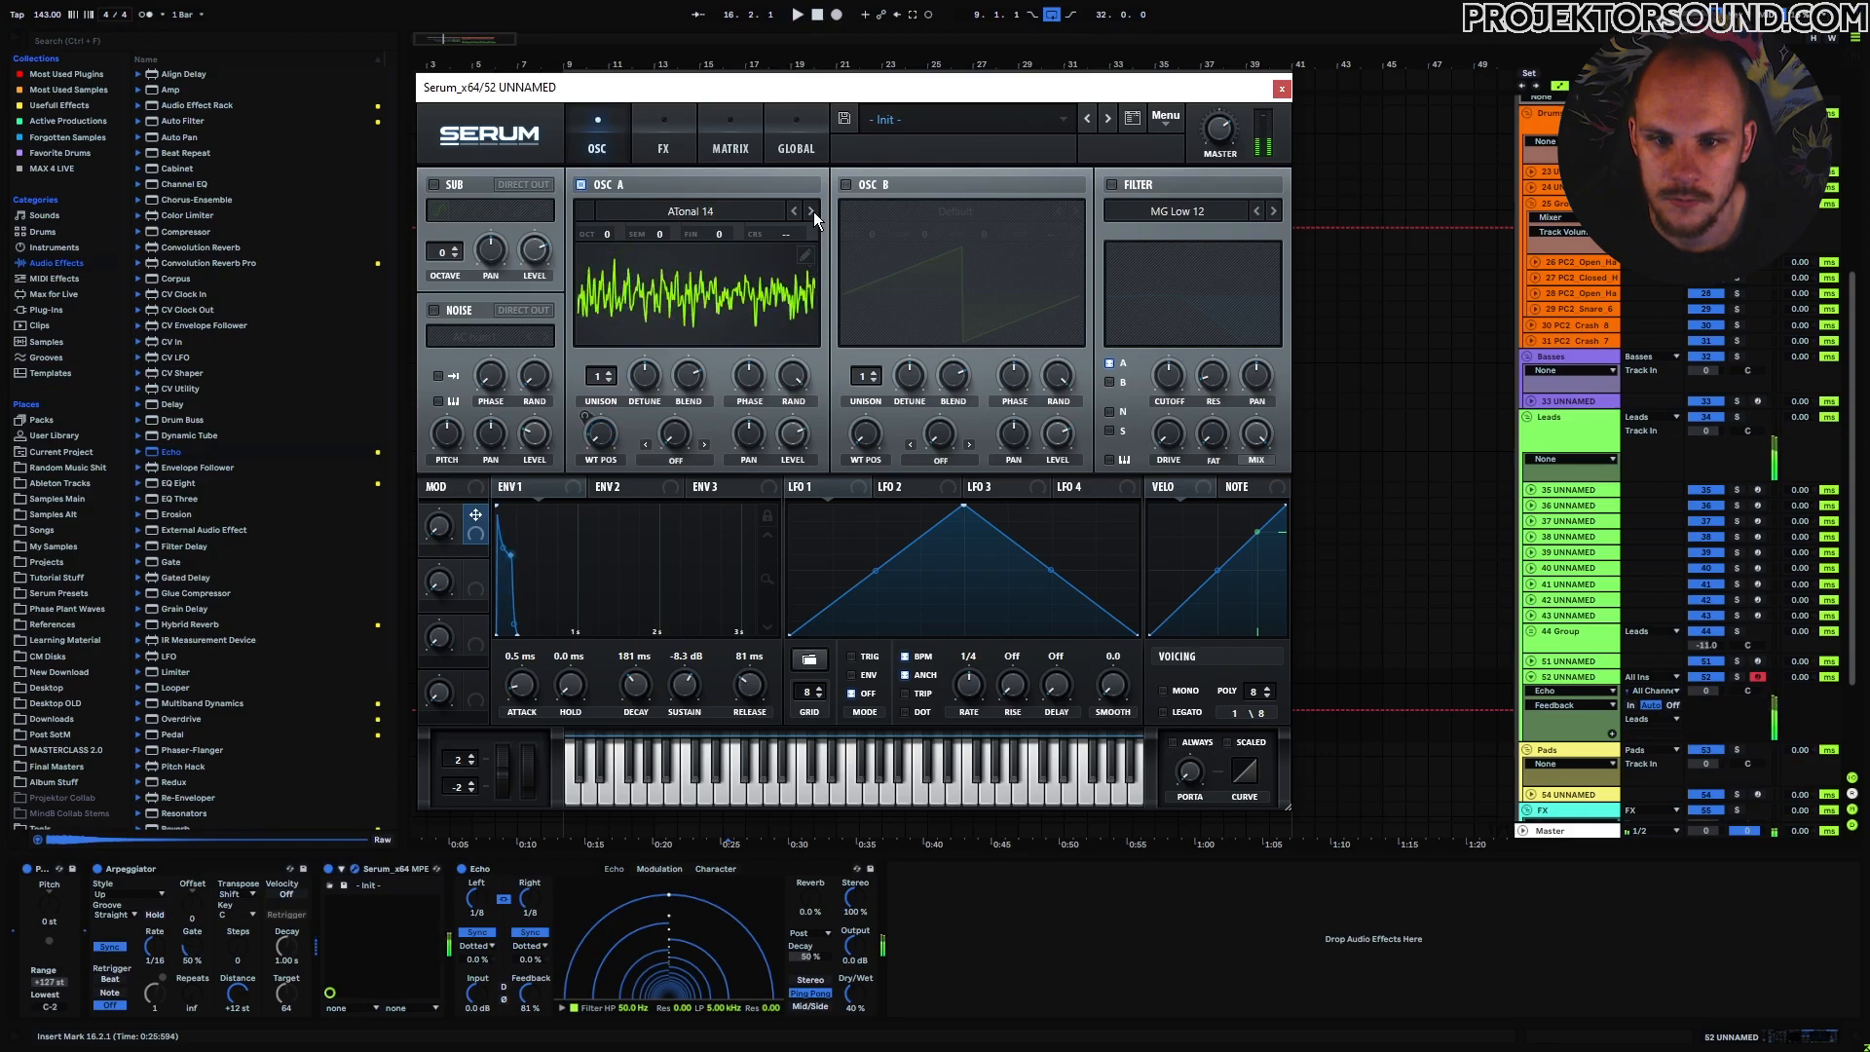
left_click(814, 212)
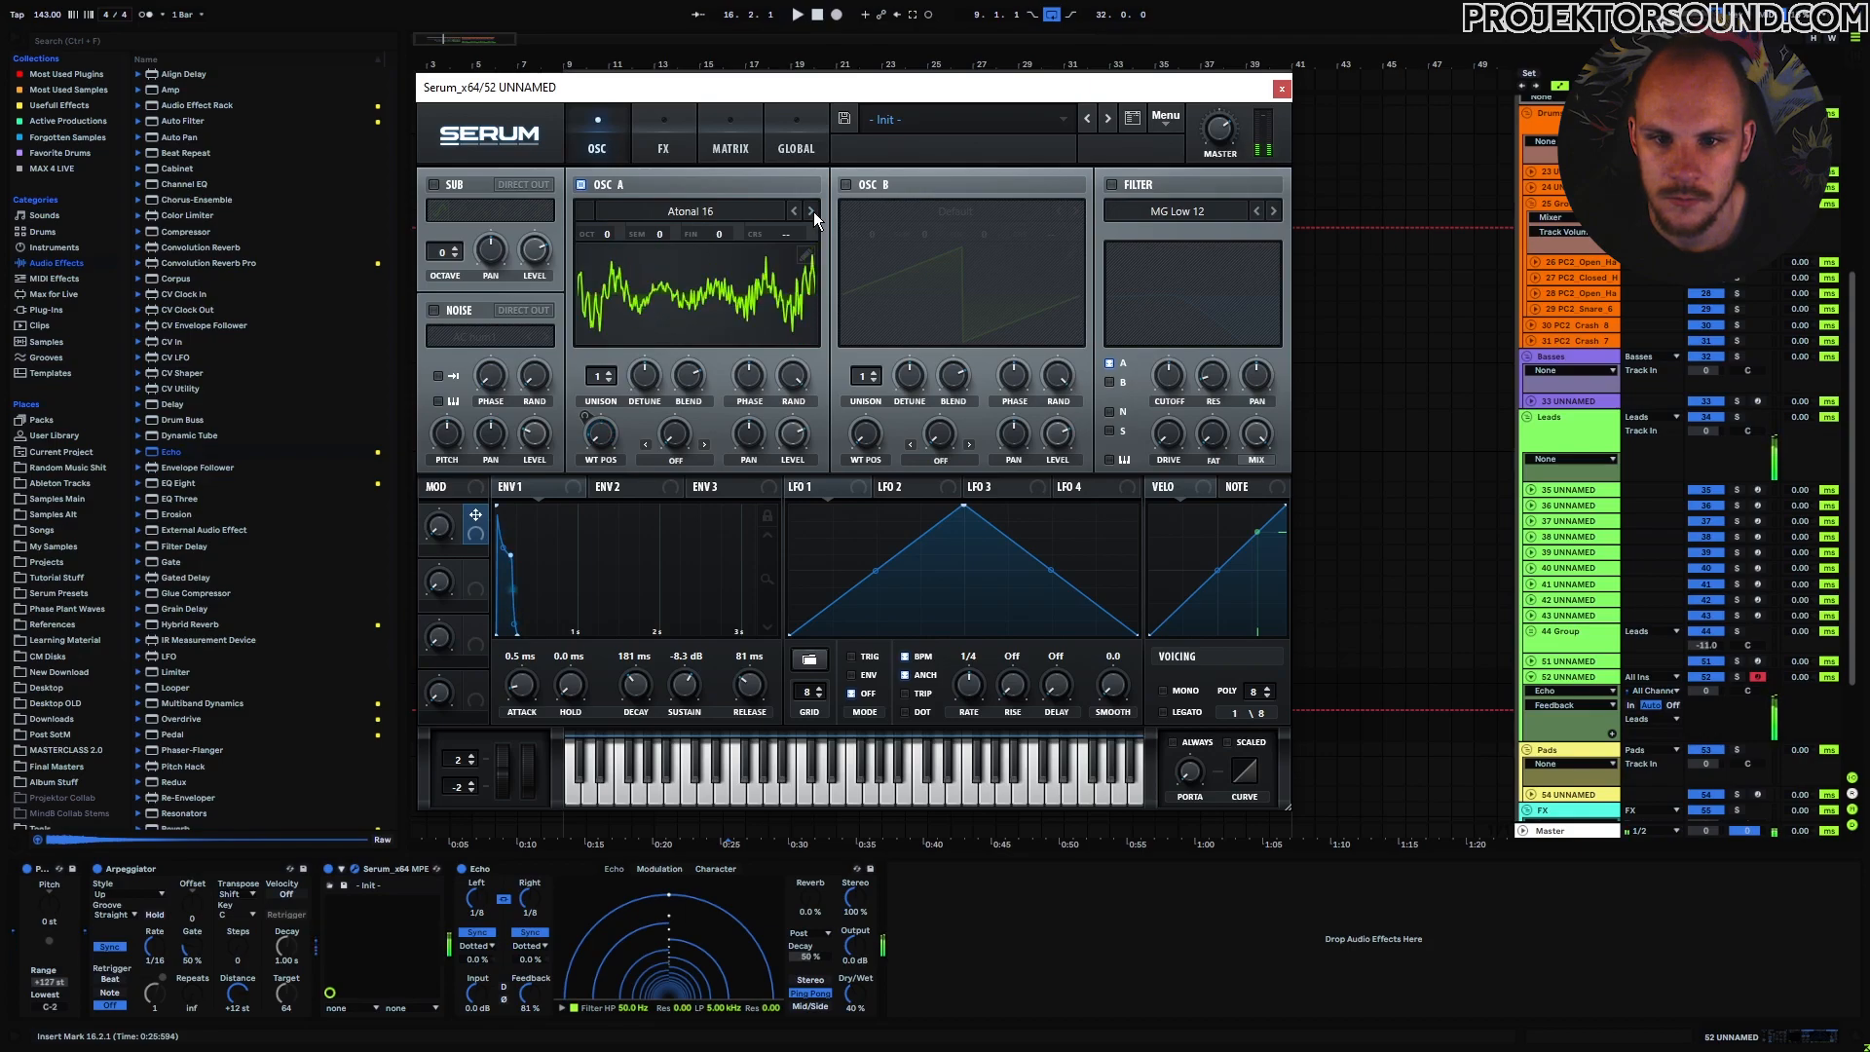
Load the BP Sweep 10 wavetable from the BP Sweeps set into Oscillator A.
left_click(651, 220)
mouse_move(675, 467)
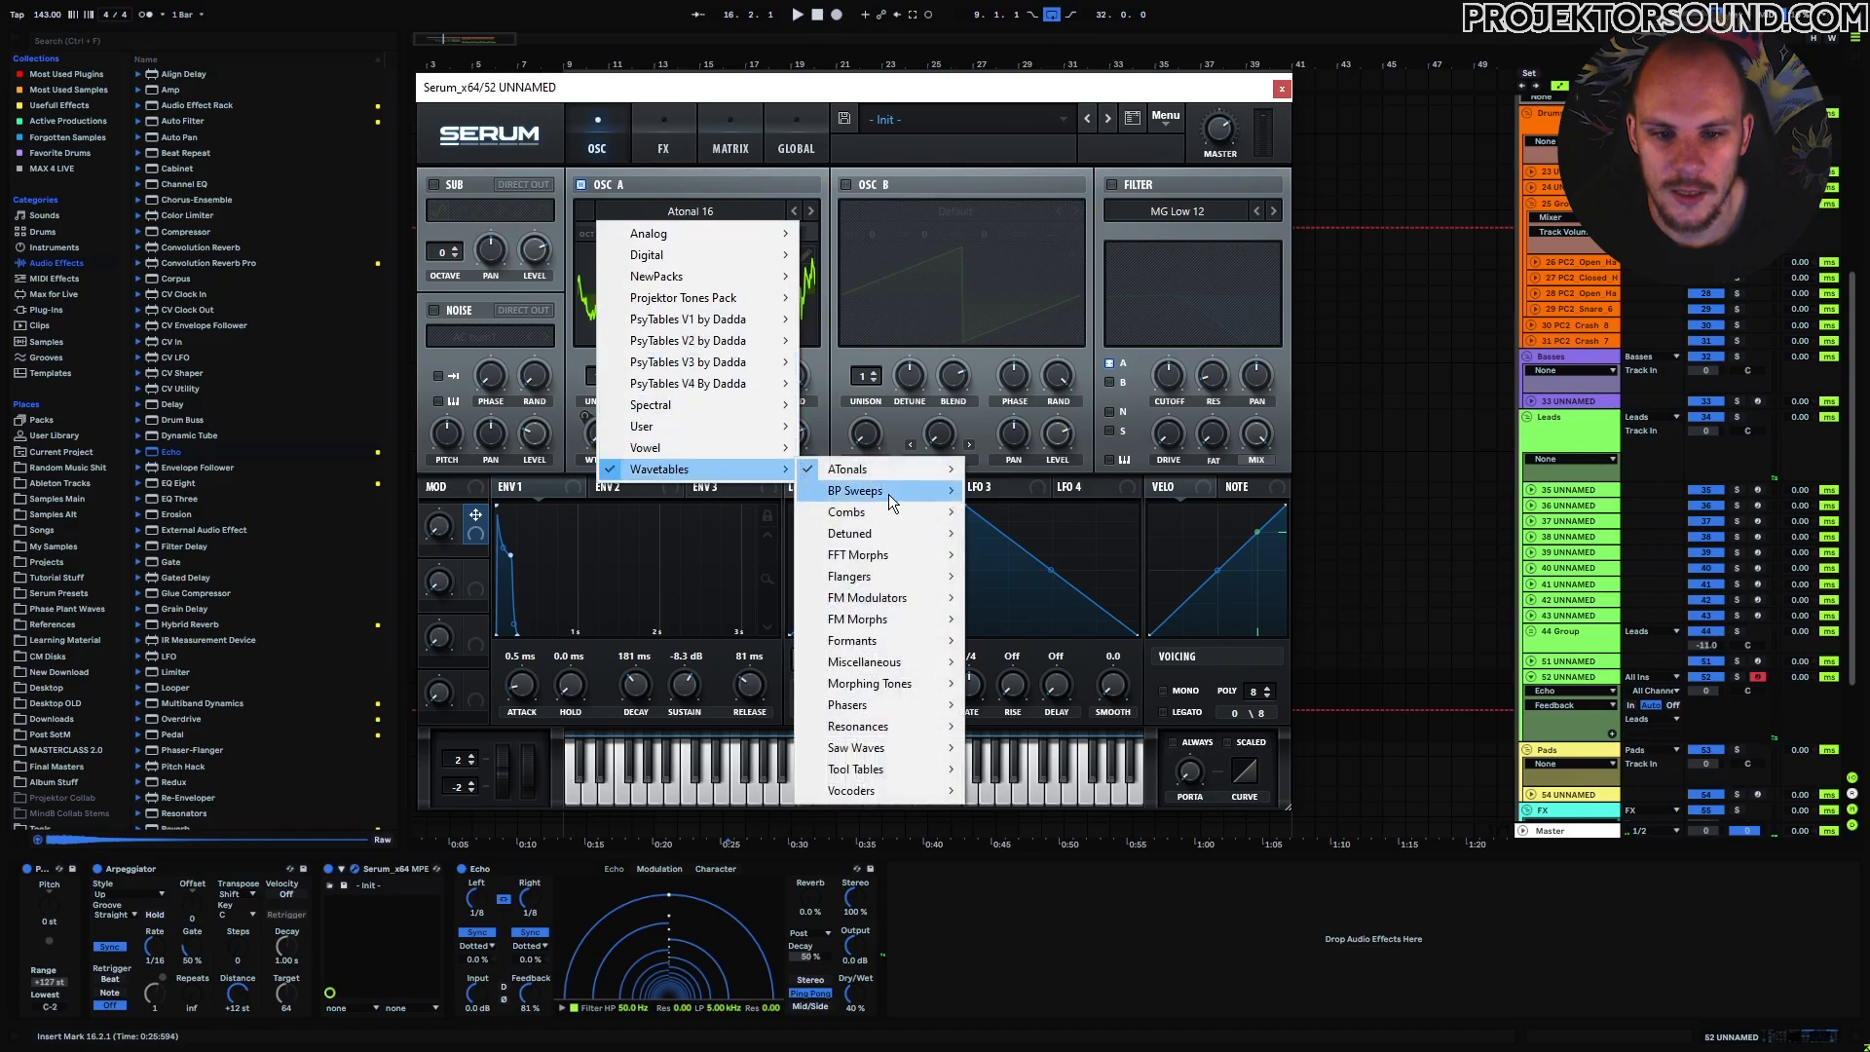
mouse_move(889, 497)
left_click(1056, 518)
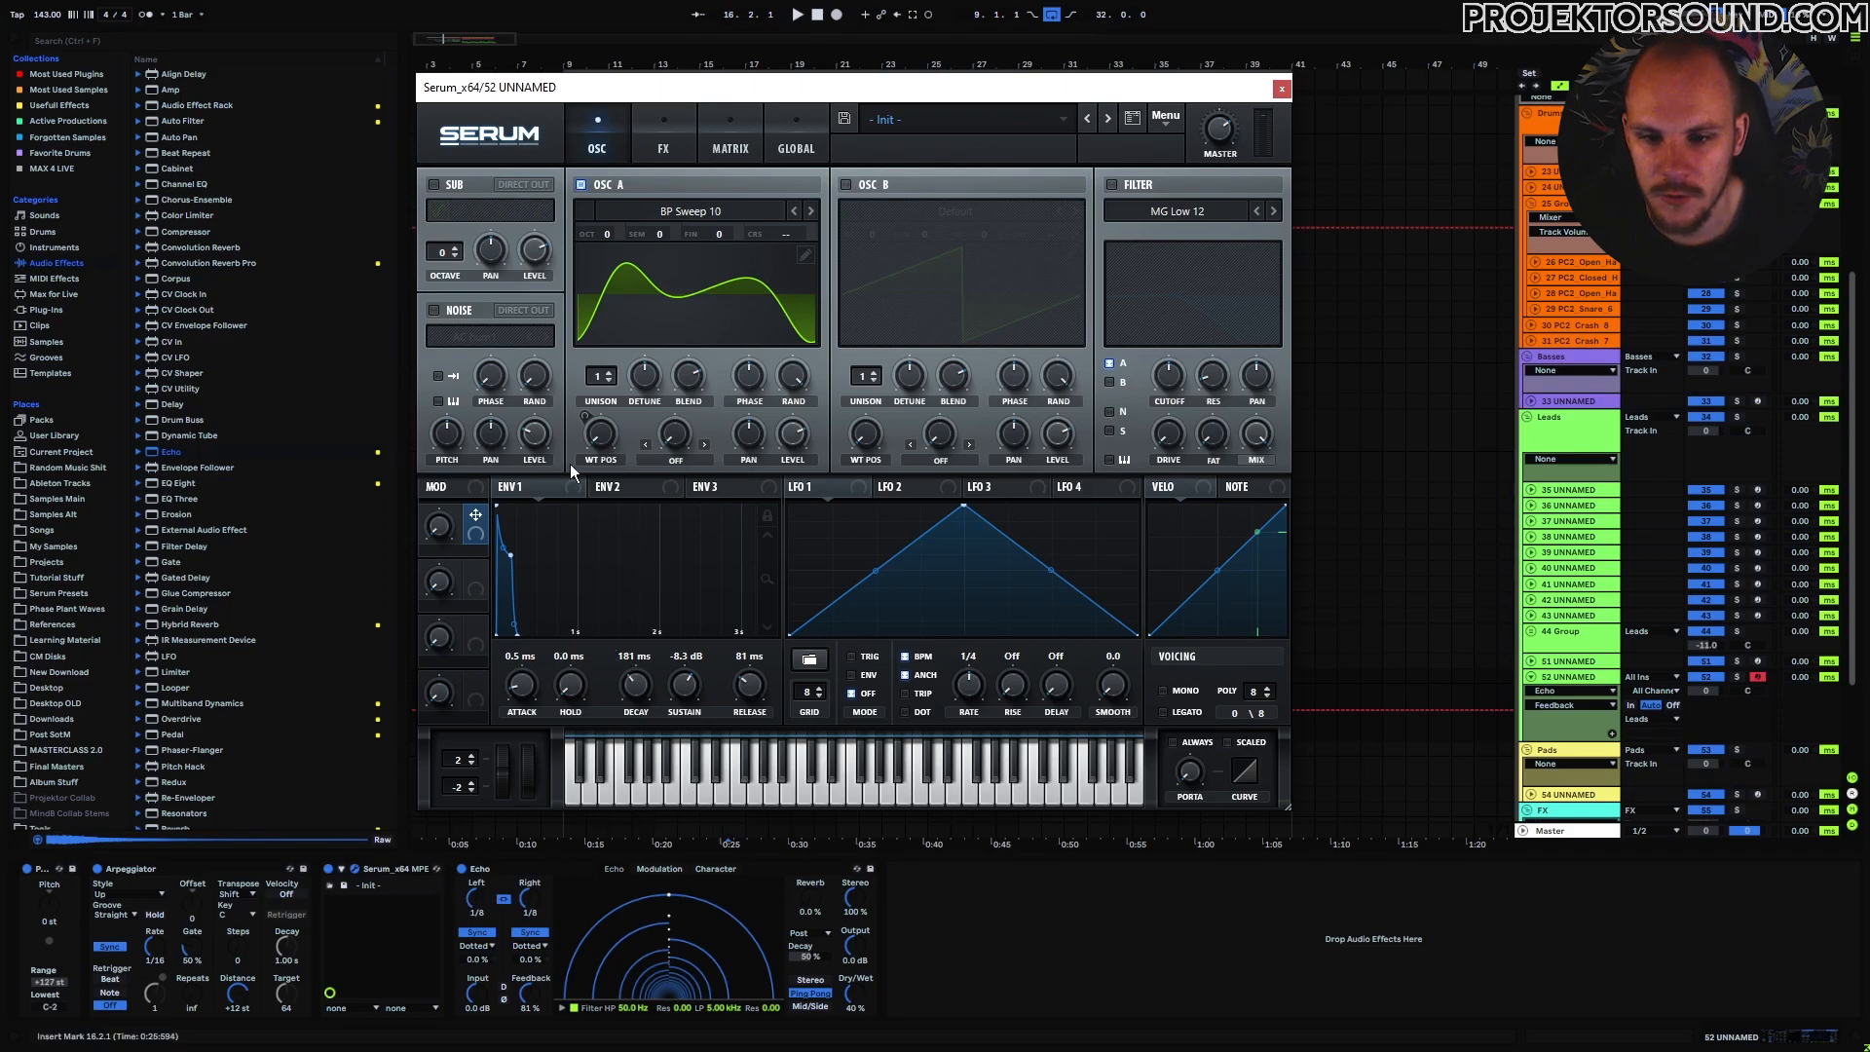
Assign Macro 1 to Oscillator A's wavetable position and turn the NoteOn Rand1 modulation's output down to zero.
left_click_drag(482, 517, 600, 434)
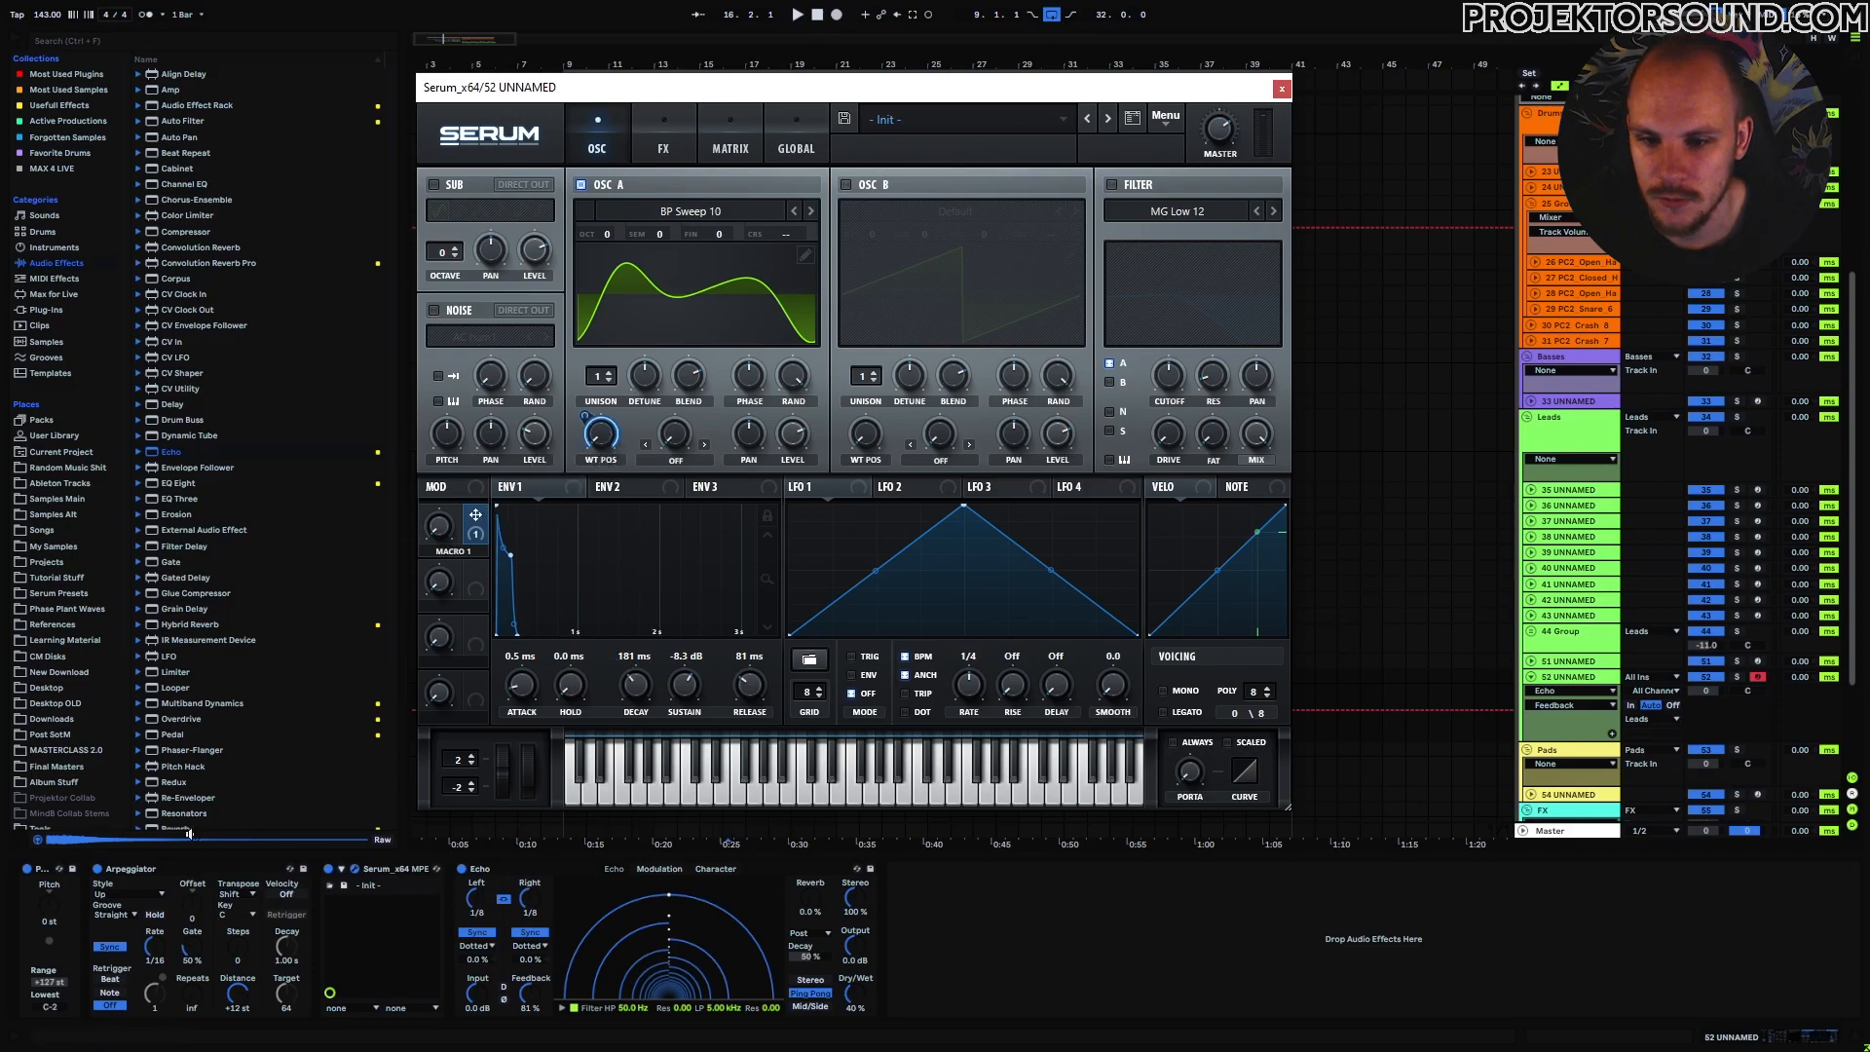
left_click(729, 144)
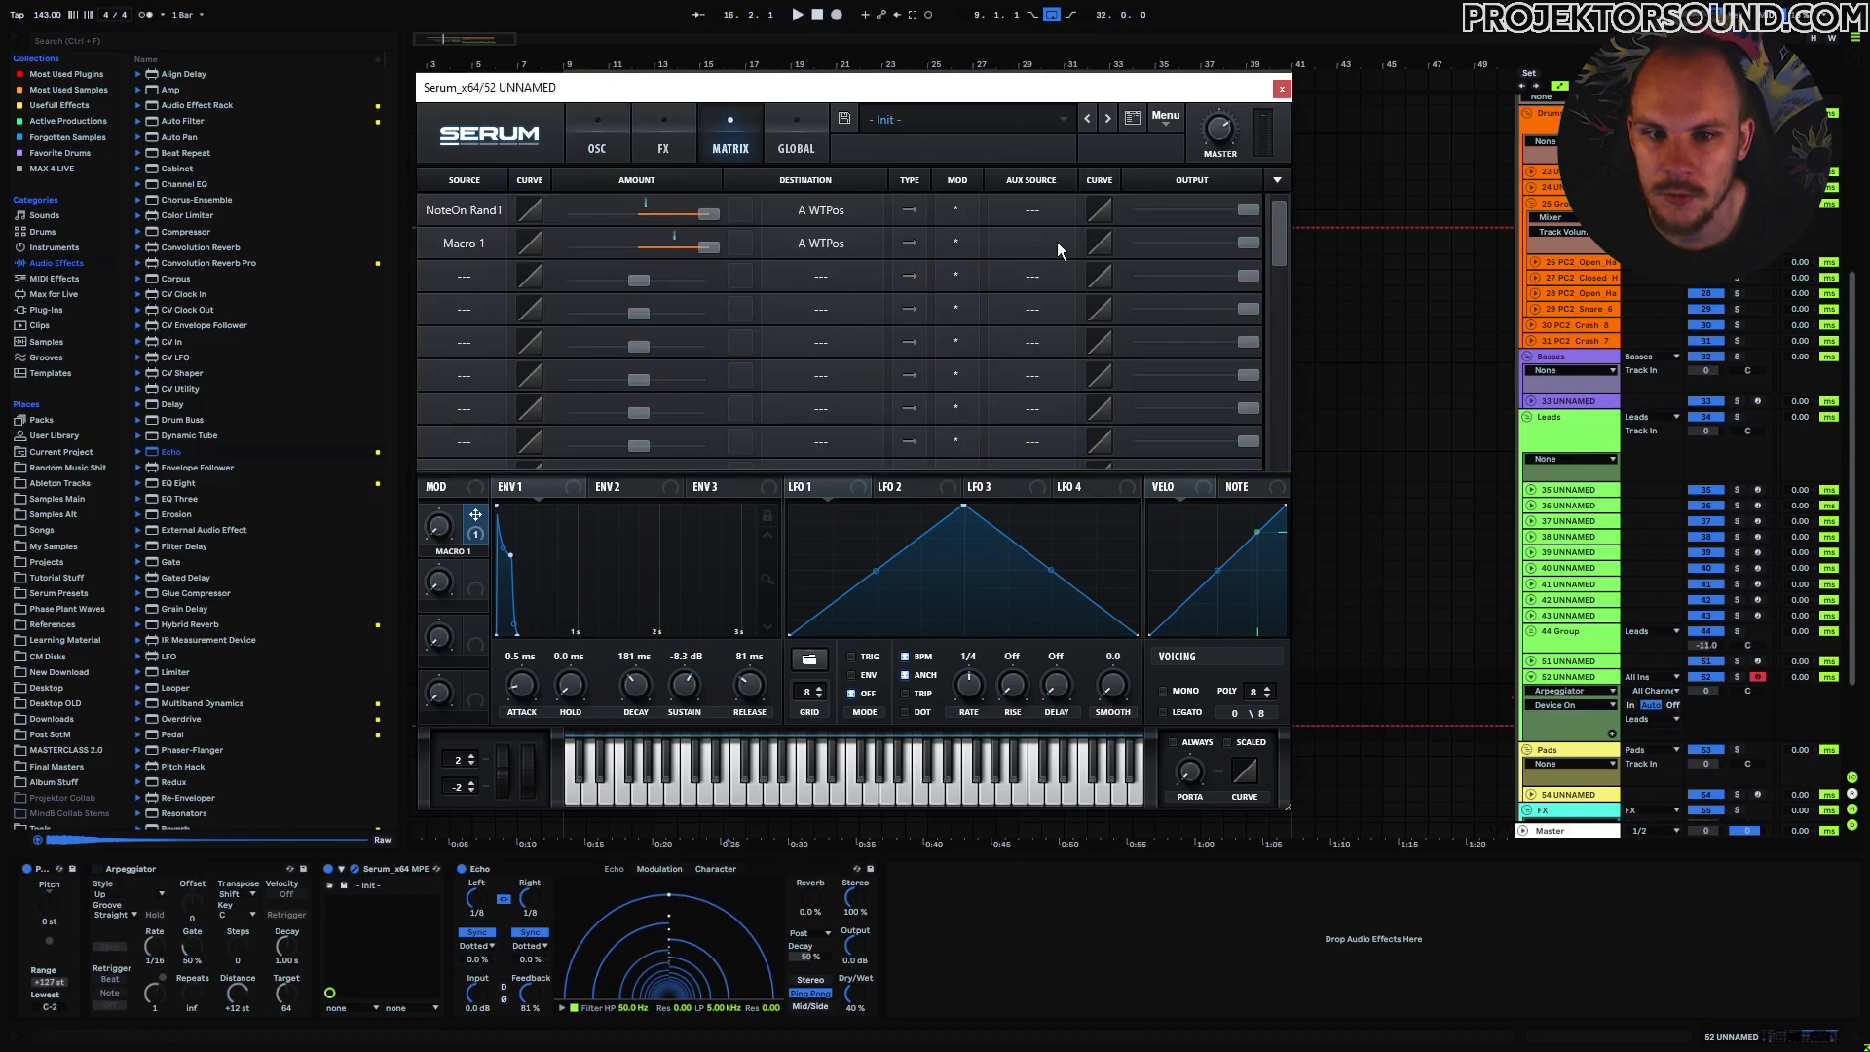
left_click(604, 123)
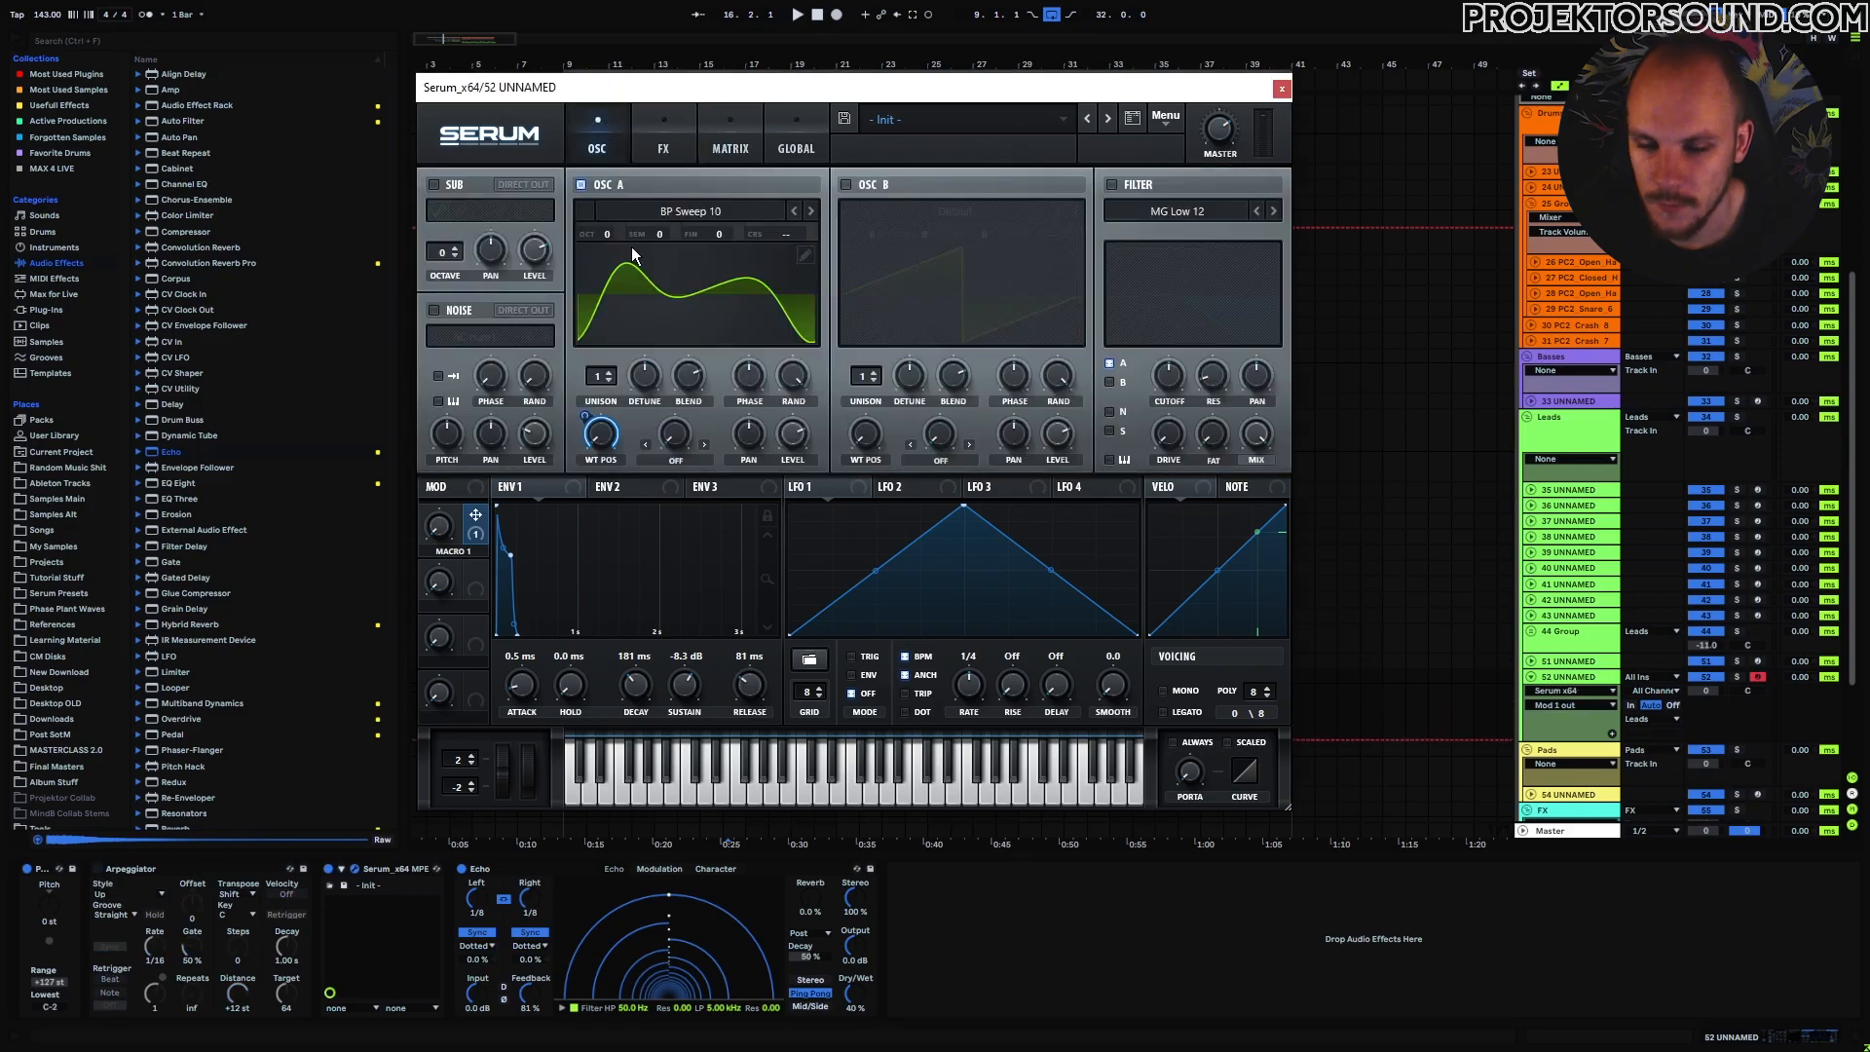
Bypass Echo and audition BP Sweep 10 and BP Sweep 11 while sweeping Macro 1.
left_click(463, 869)
left_click_drag(427, 522, 455, 635)
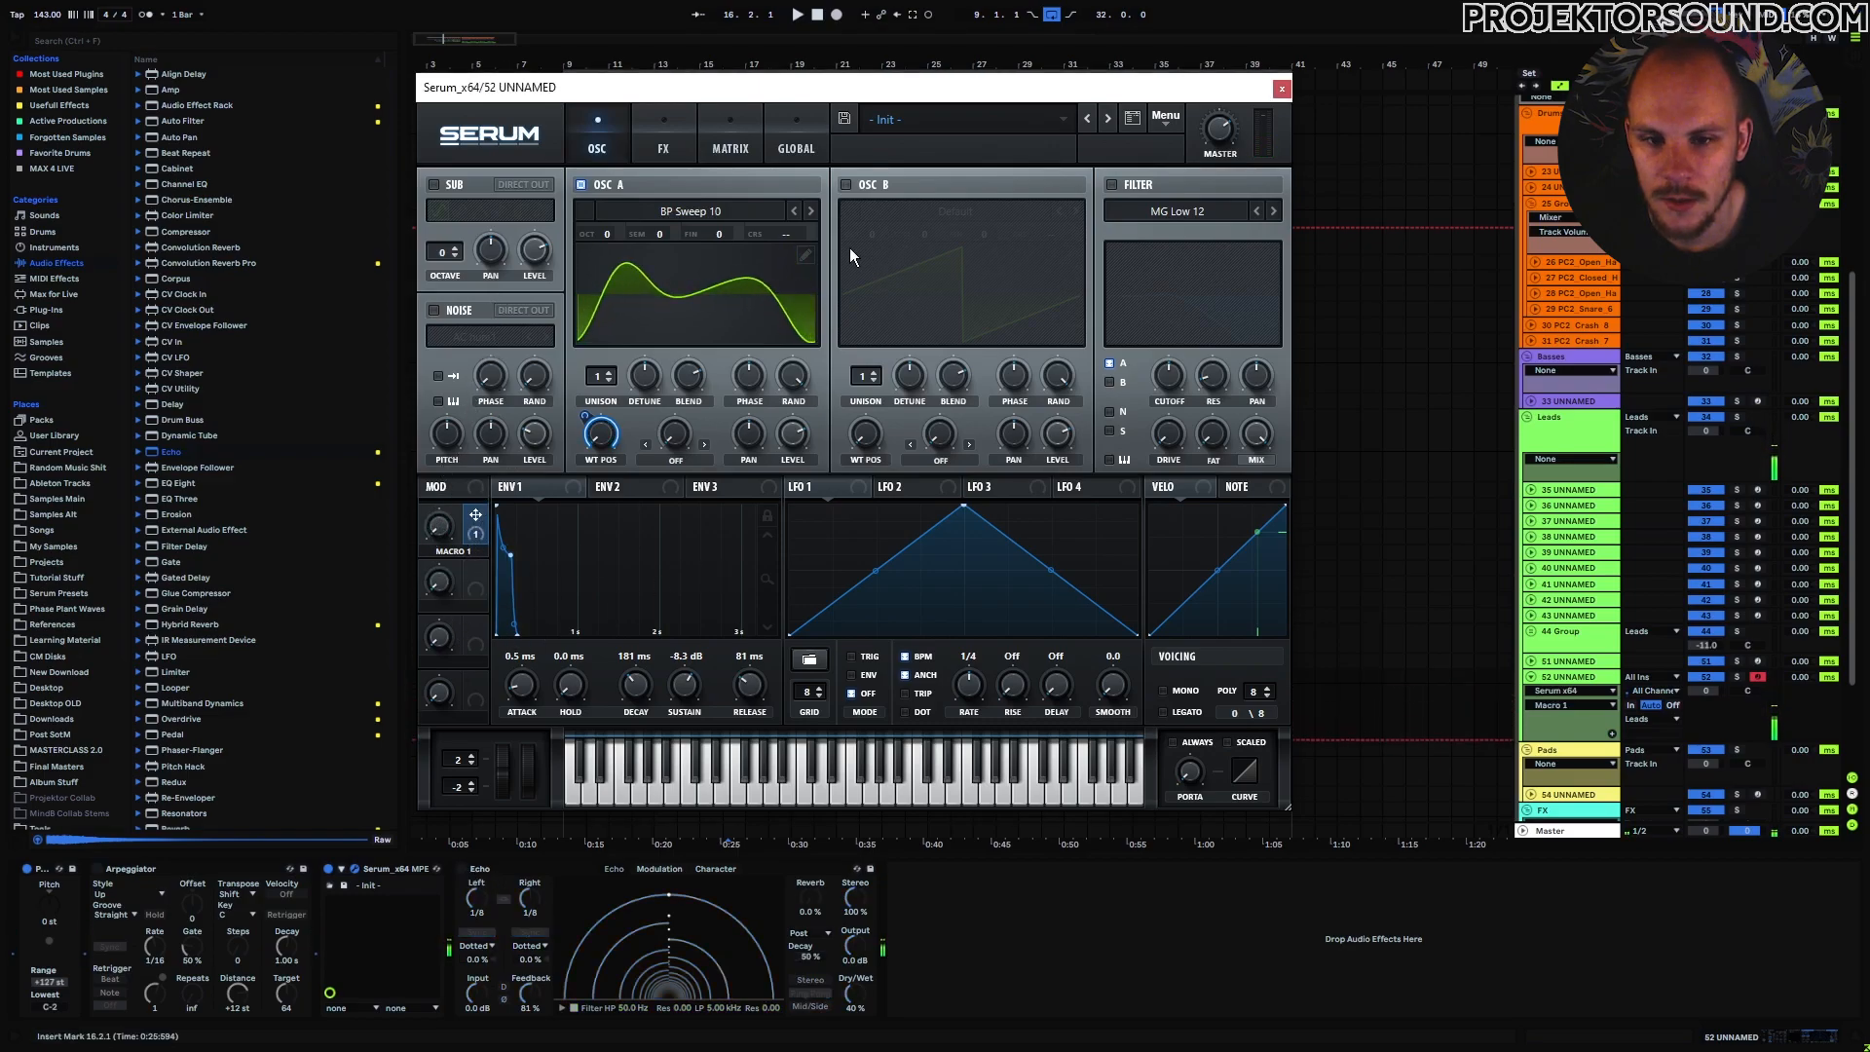
left_click(810, 212)
mouse_move(438, 531)
left_mouse_down()
mouse_move(497, 308)
mouse_move(448, 545)
left_mouse_up()
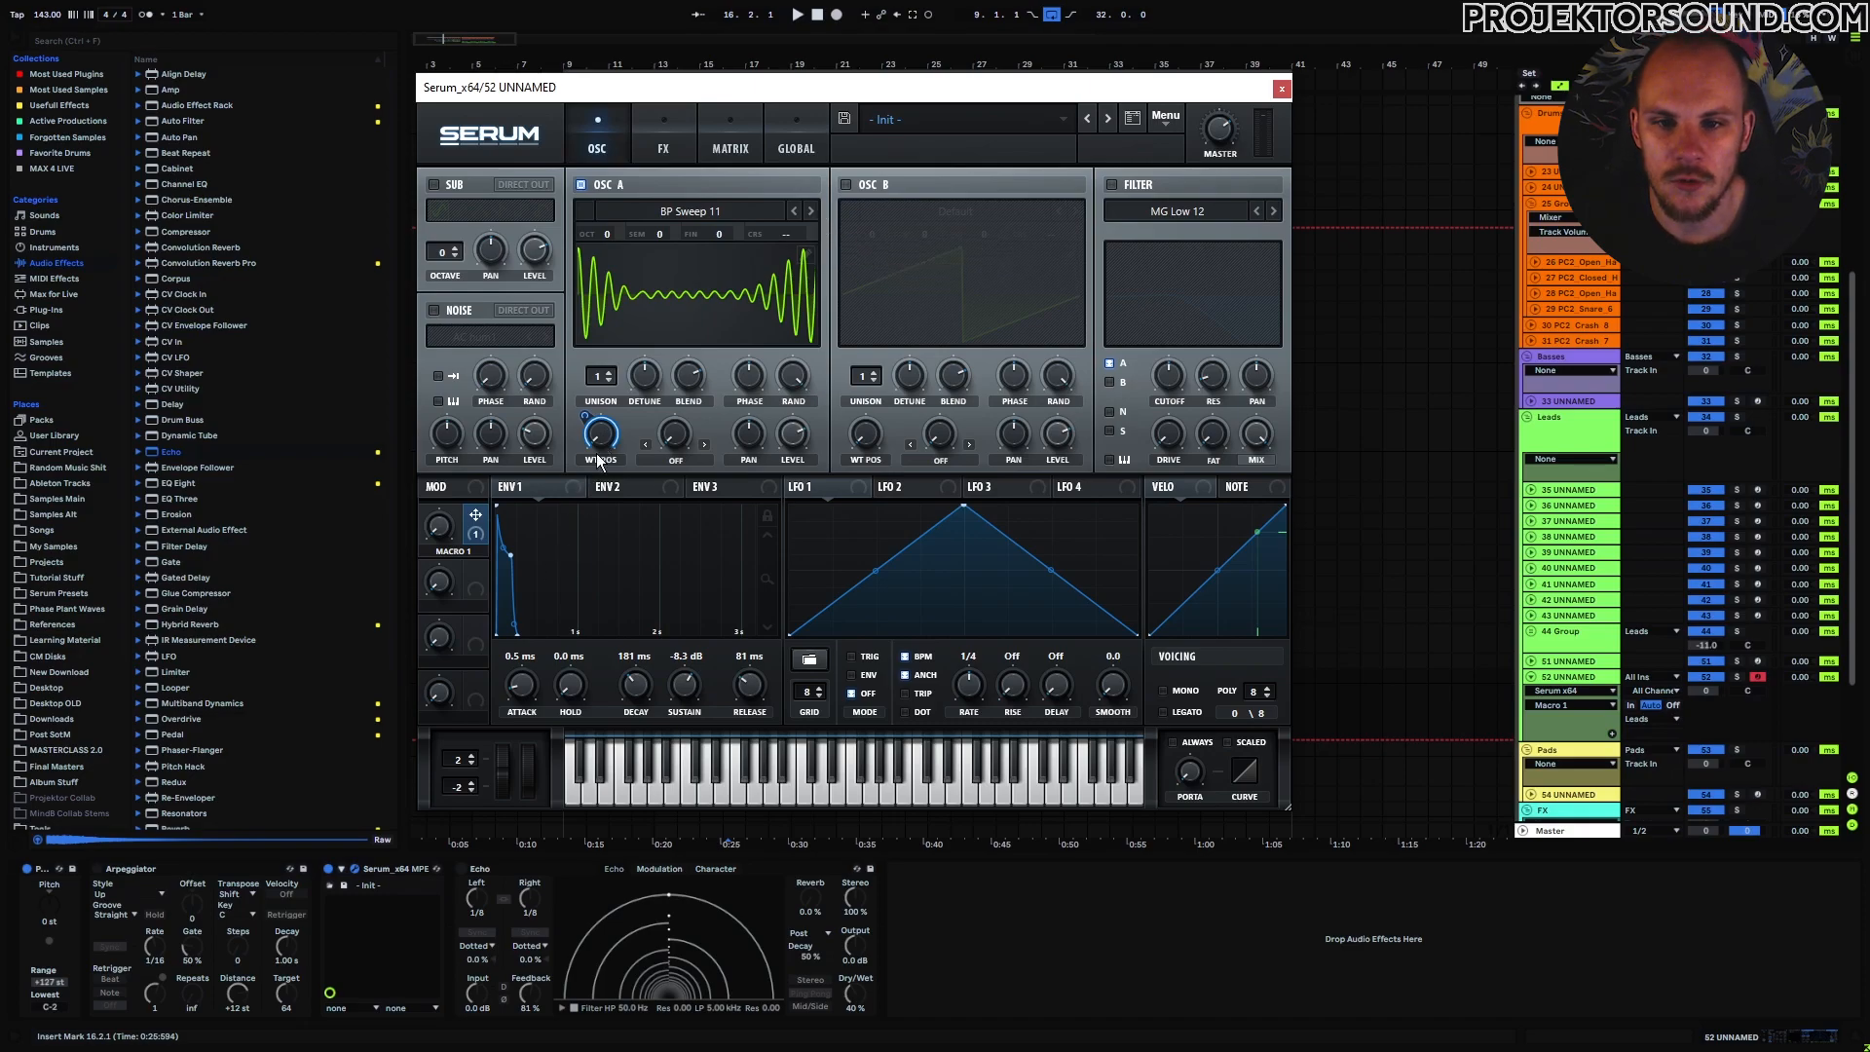
Turn the NoteOn Rand1 modulation's output back up and re-enable the Arpeggiator and Echo.
left_click(732, 141)
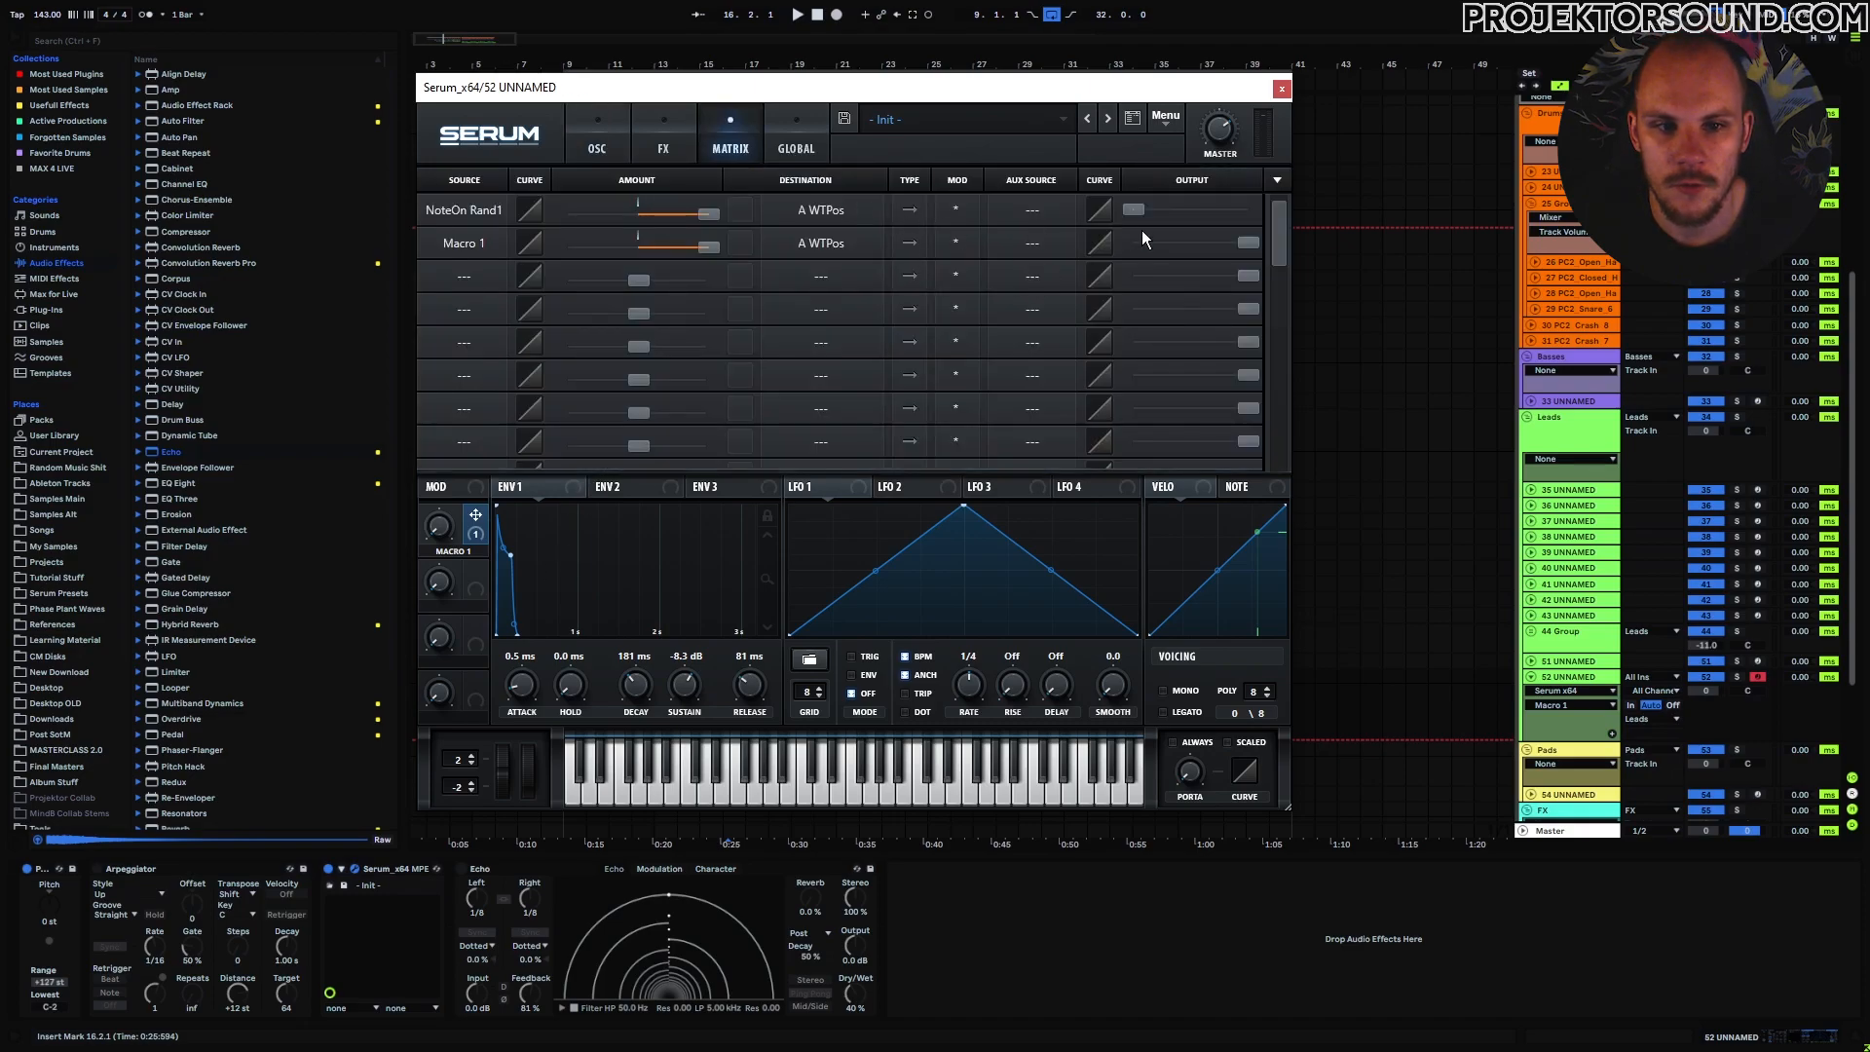
left_click(598, 147)
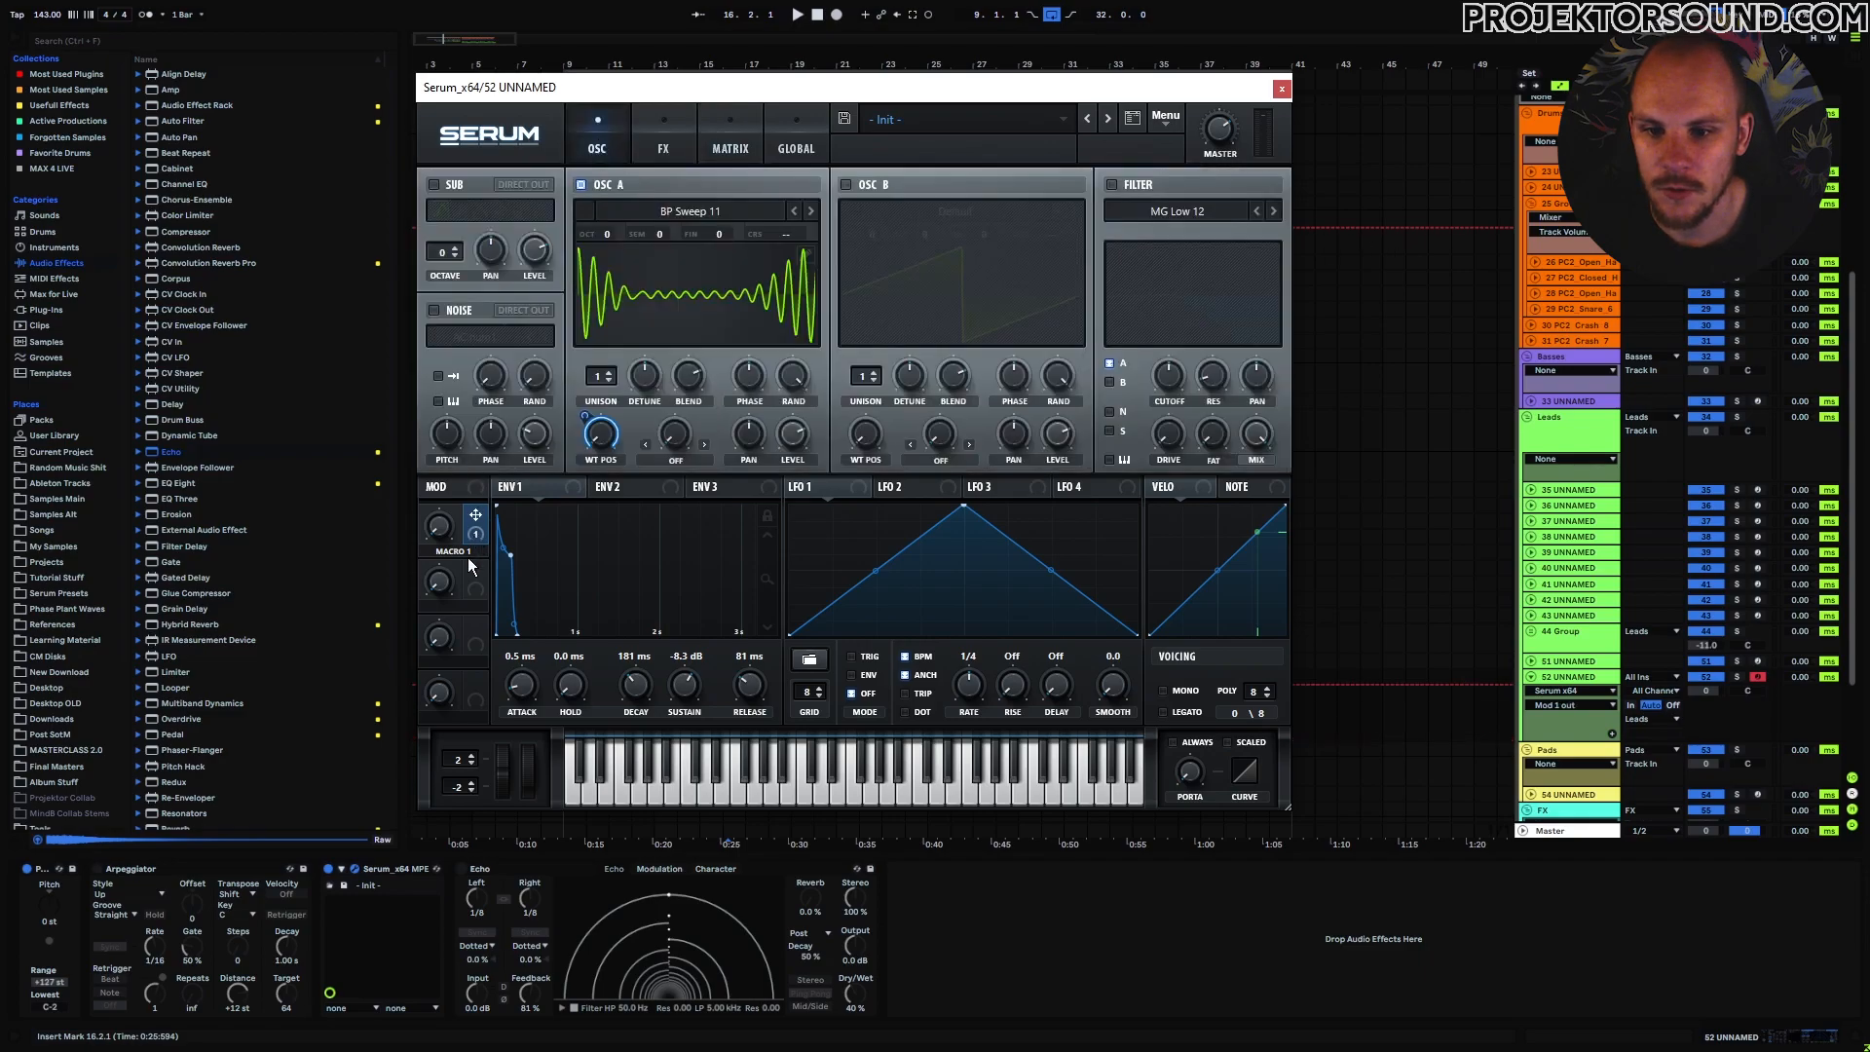
left_click(148, 881)
left_click(482, 883)
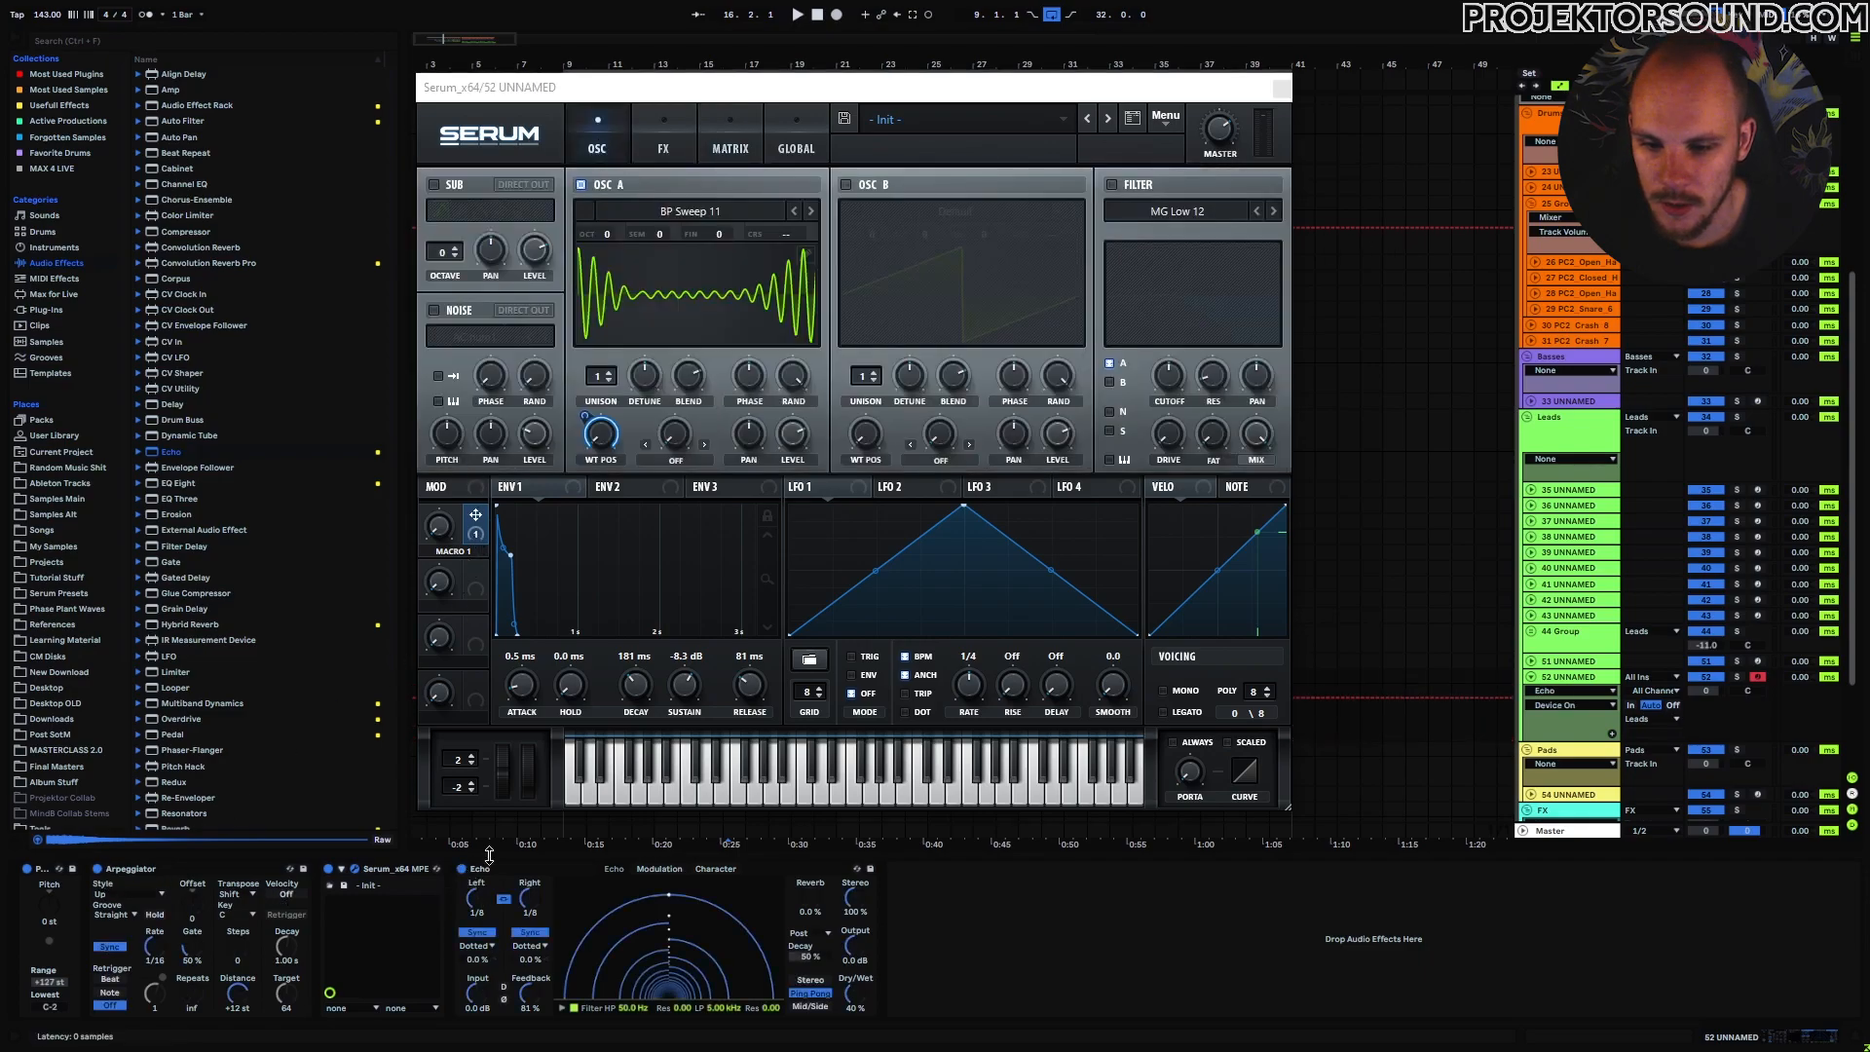
Audition BP Sweep 12 through BP Sweep 14 in Oscillator A and load the Comb Filter 10 wavetable.
left_click(711, 90)
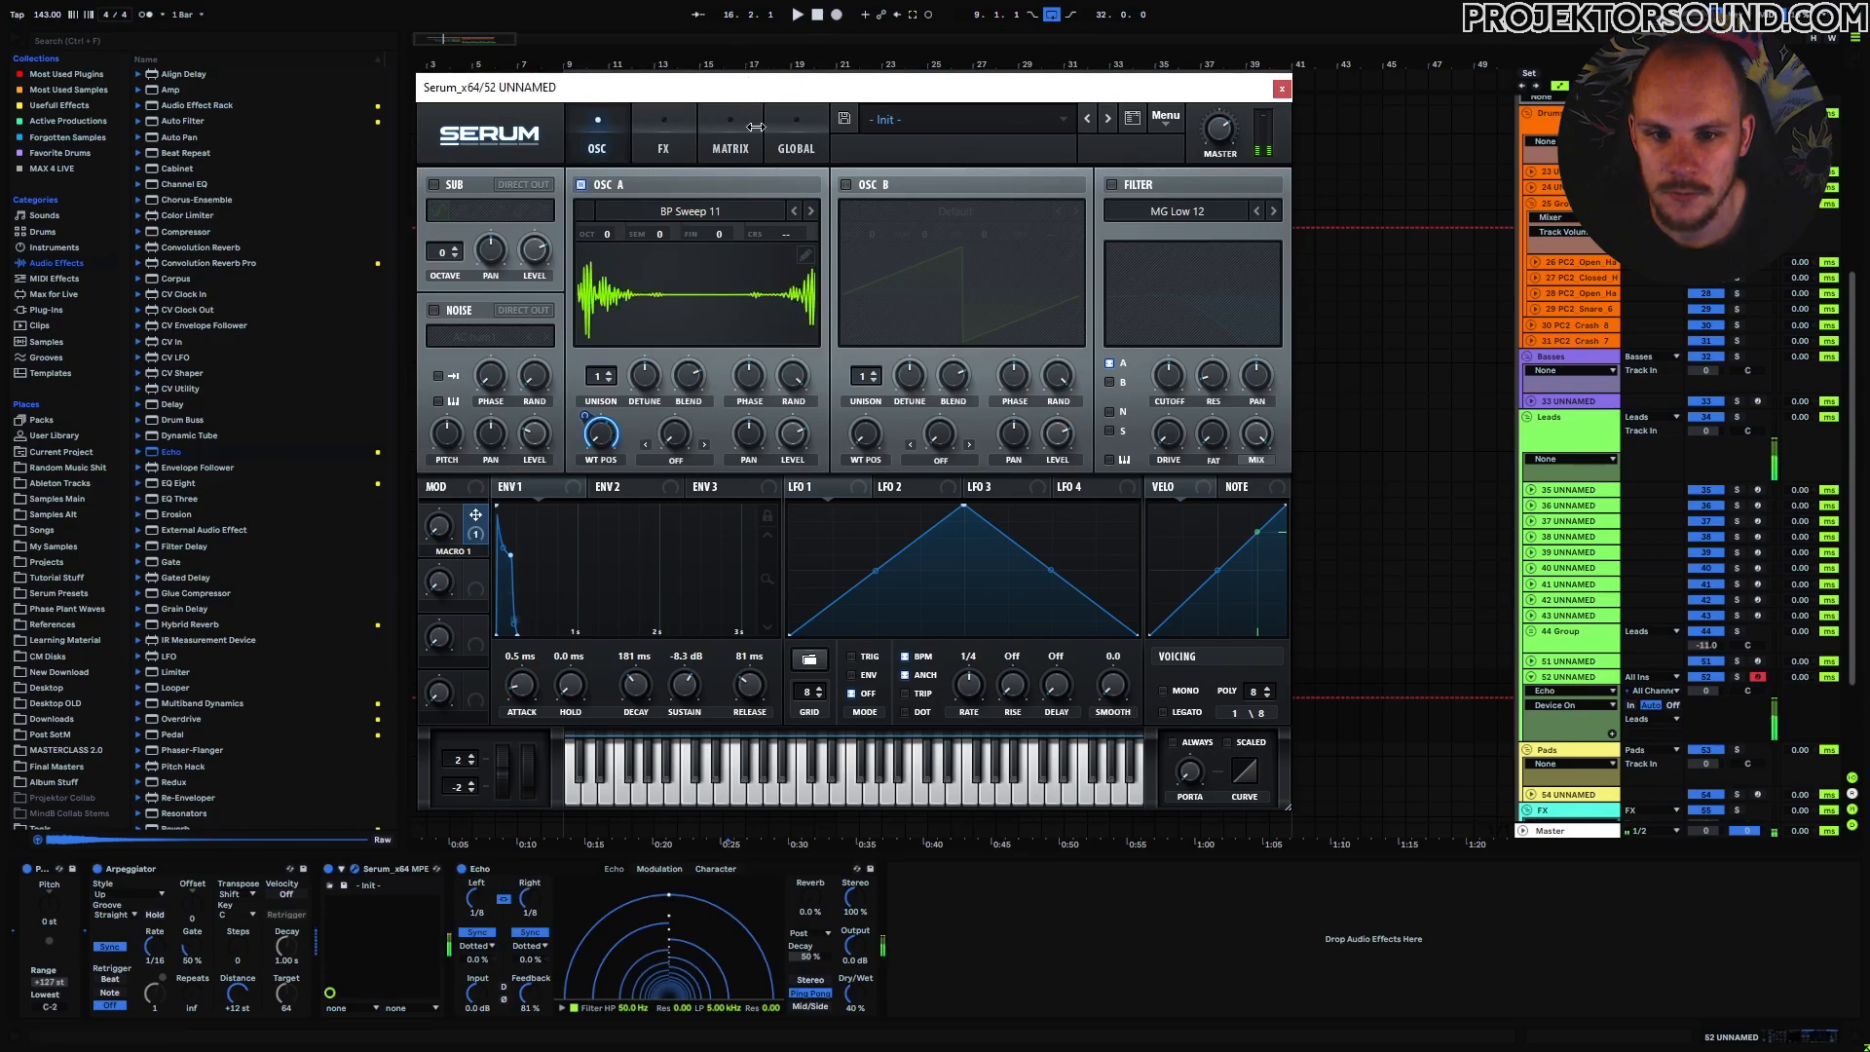
left_click(811, 211)
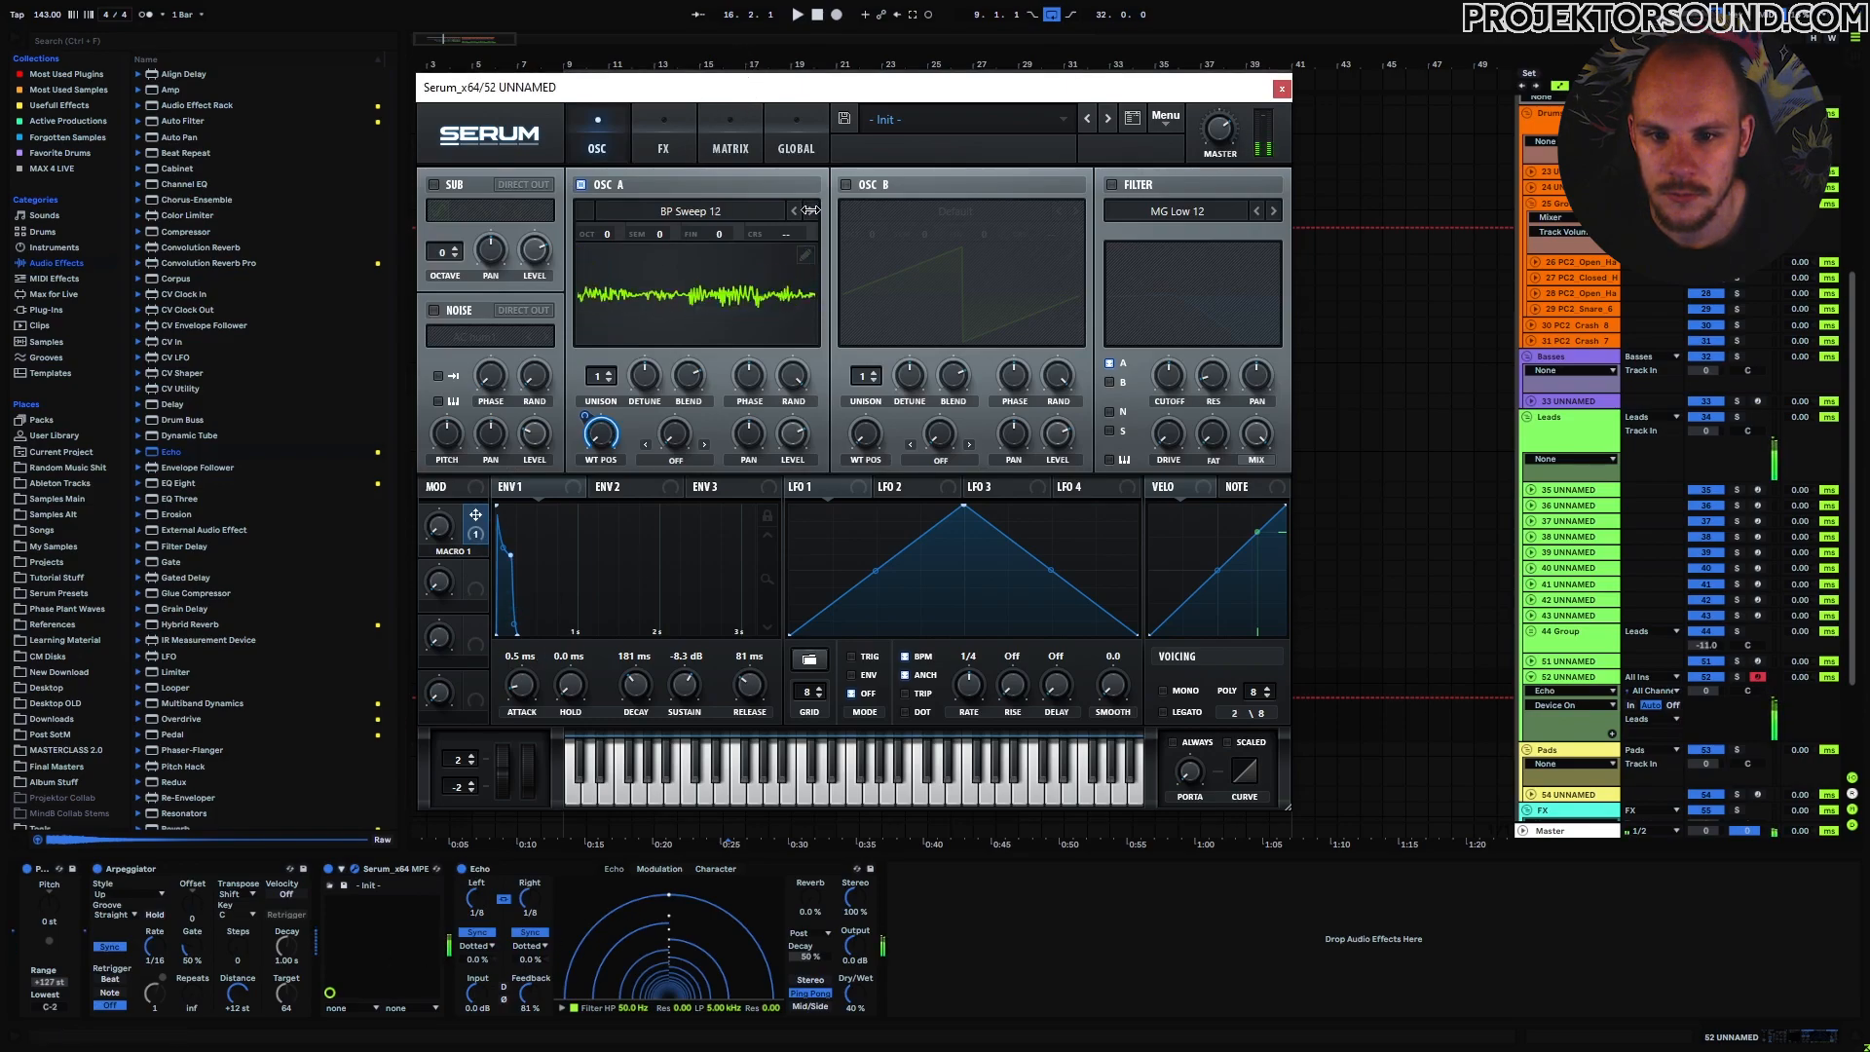
left_click(809, 209)
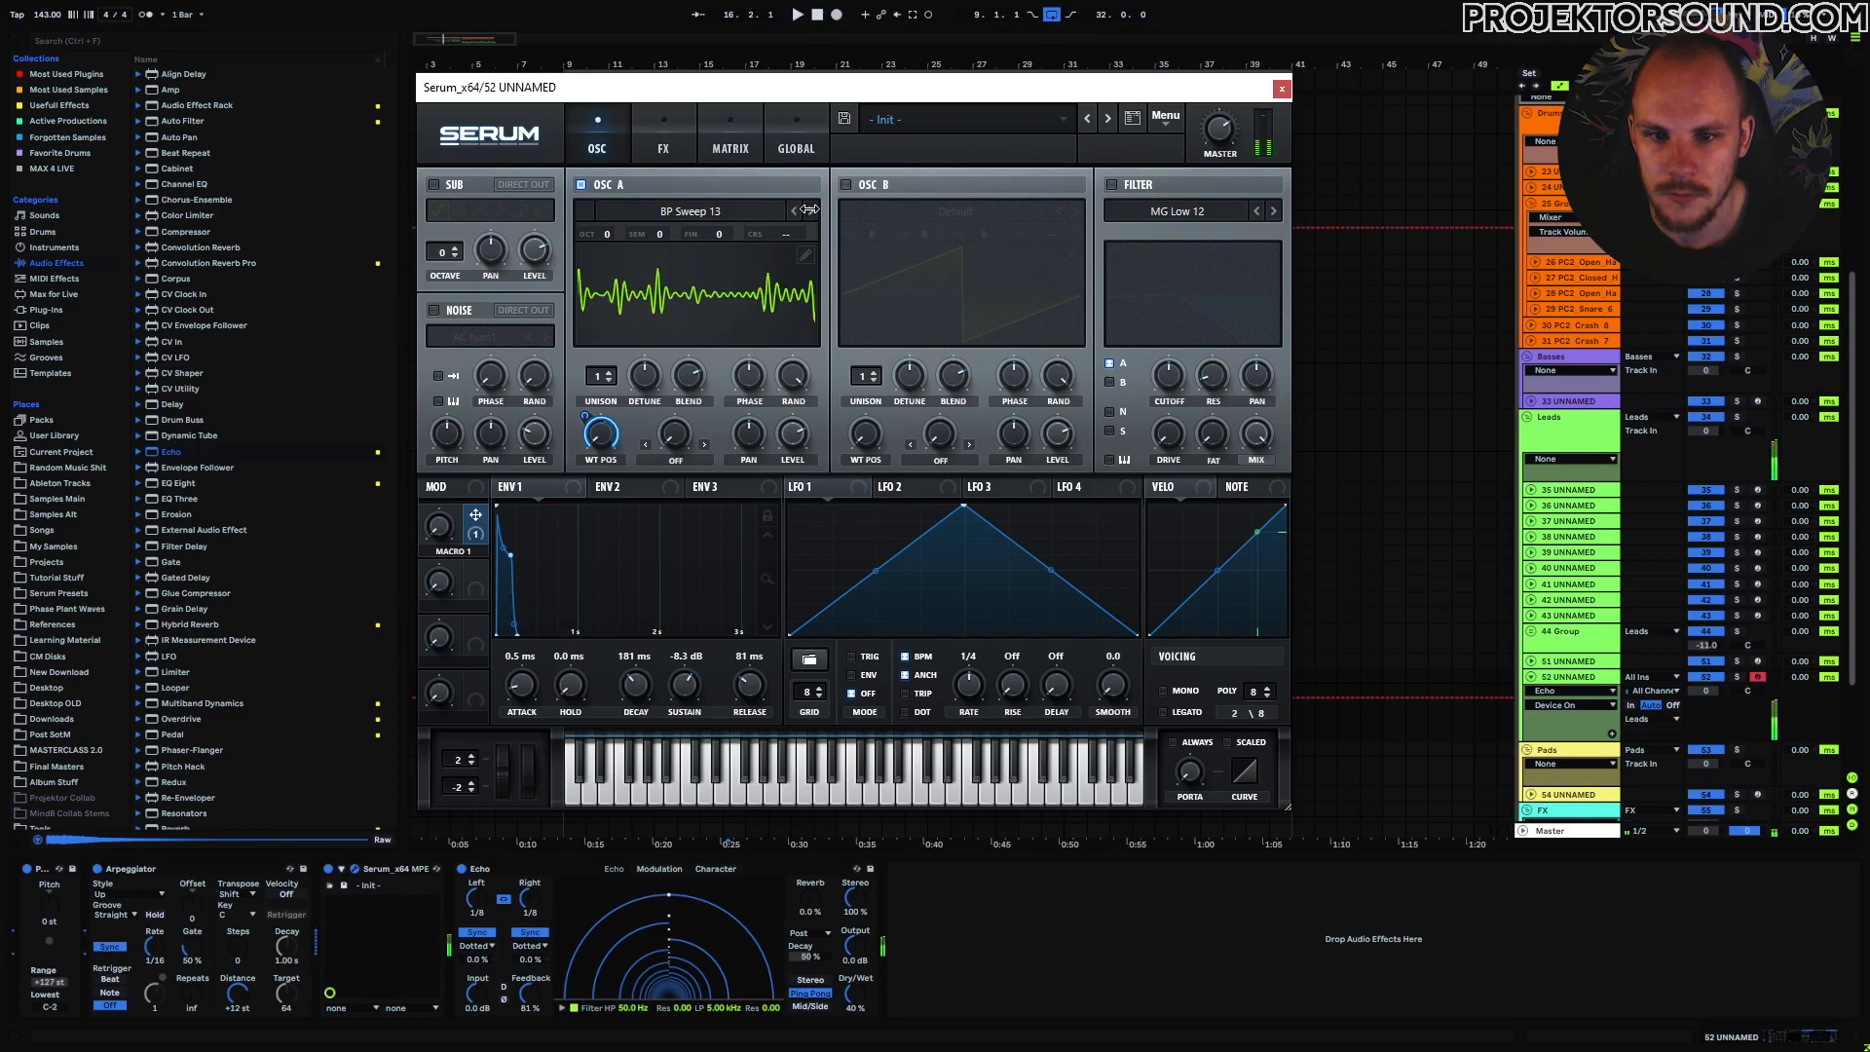
left_click(809, 209)
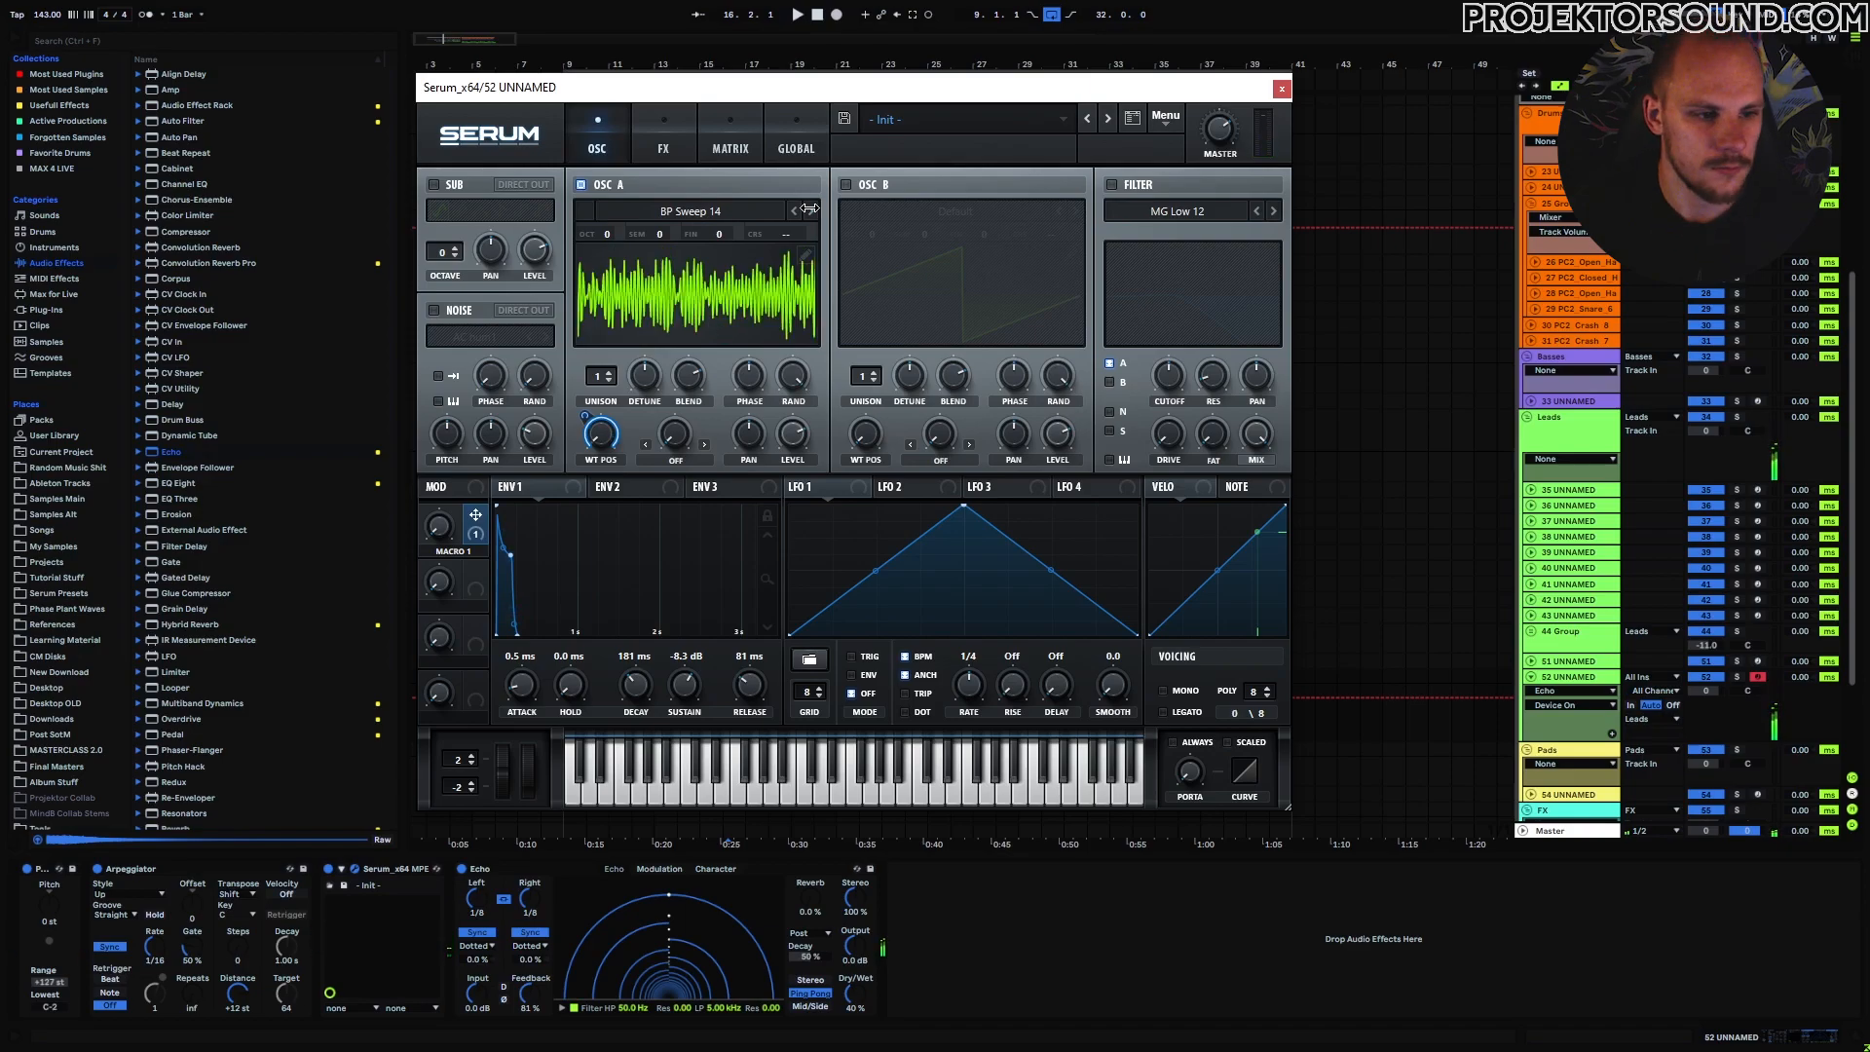
left_click(696, 211)
left_click(1075, 536)
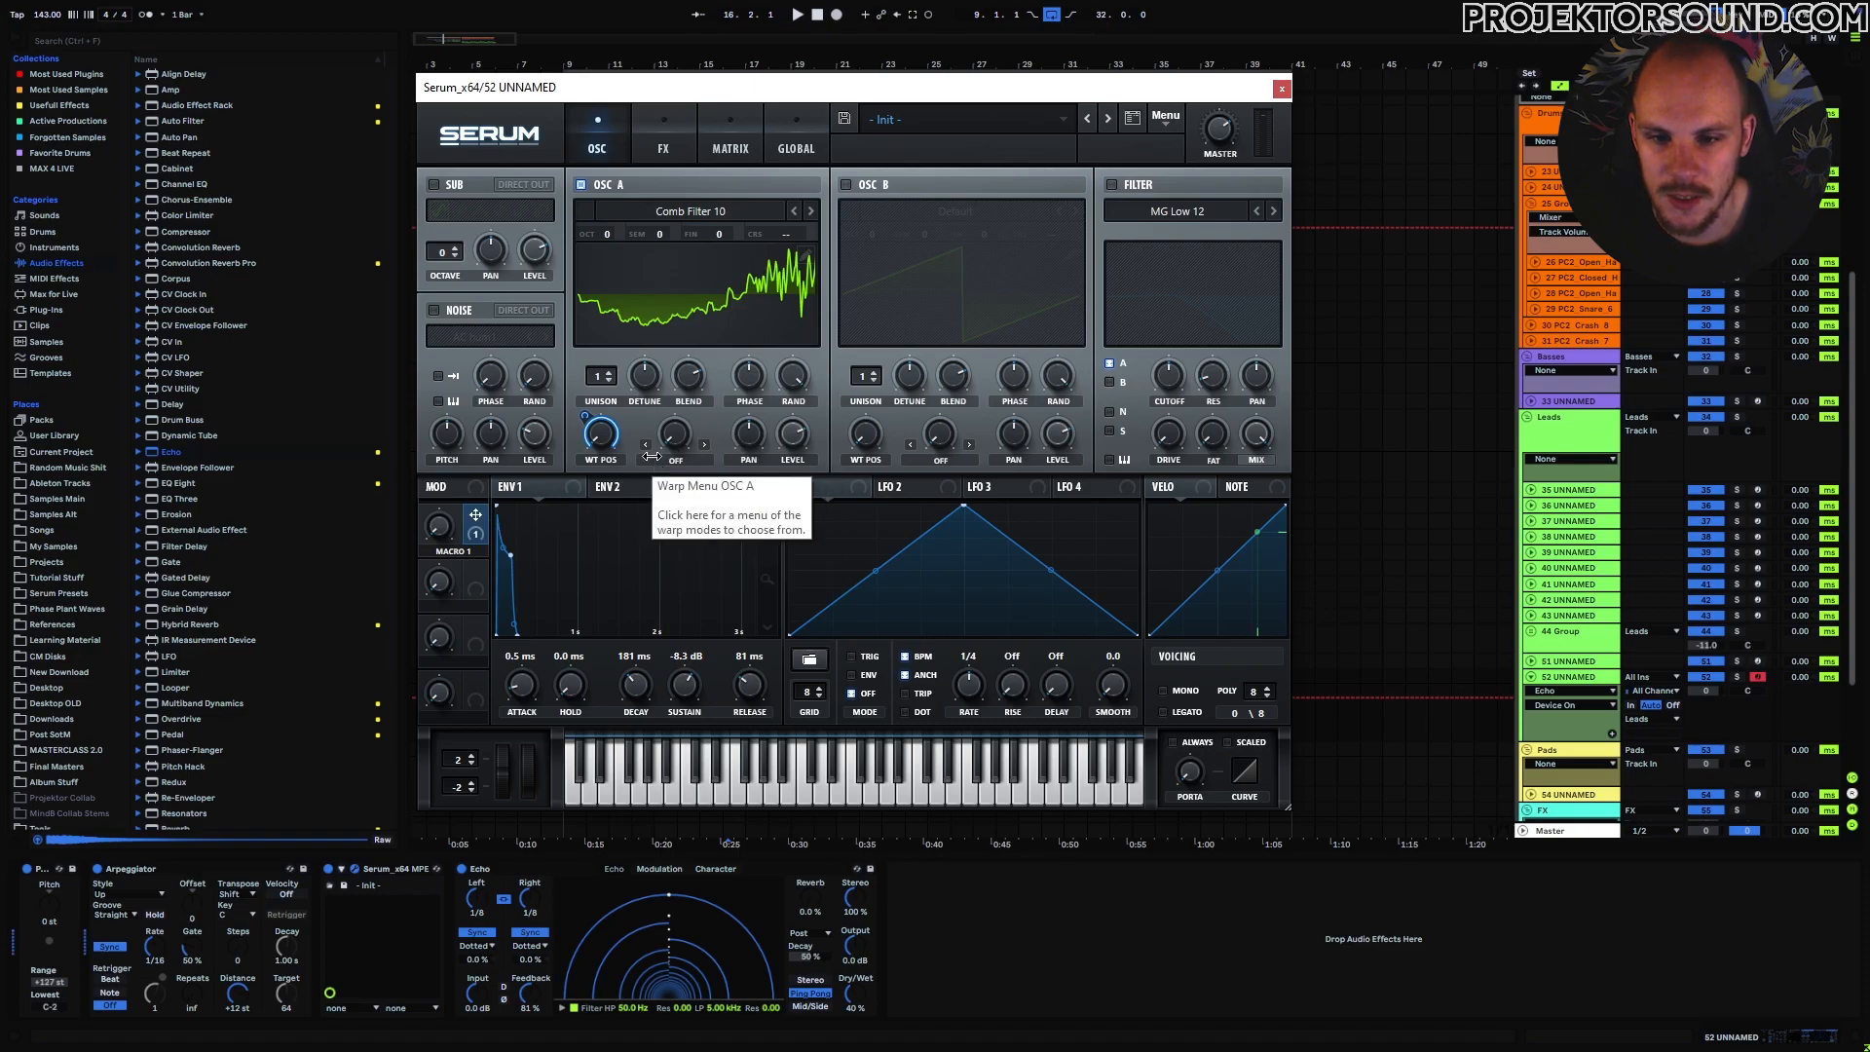
Bypass the Arpeggiator and Echo and turn the NoteOn Rand1 modulation's output down to zero.
left_click(99, 869)
left_click(731, 144)
left_click_drag(1249, 210, 484, 210)
left_click(616, 152)
left_click(462, 869)
Audition Comb Filter 10 through Comb Filter 14 in Oscillator A while sweeping Macro 1.
left_click_drag(441, 529, 507, 336)
left_click(810, 211)
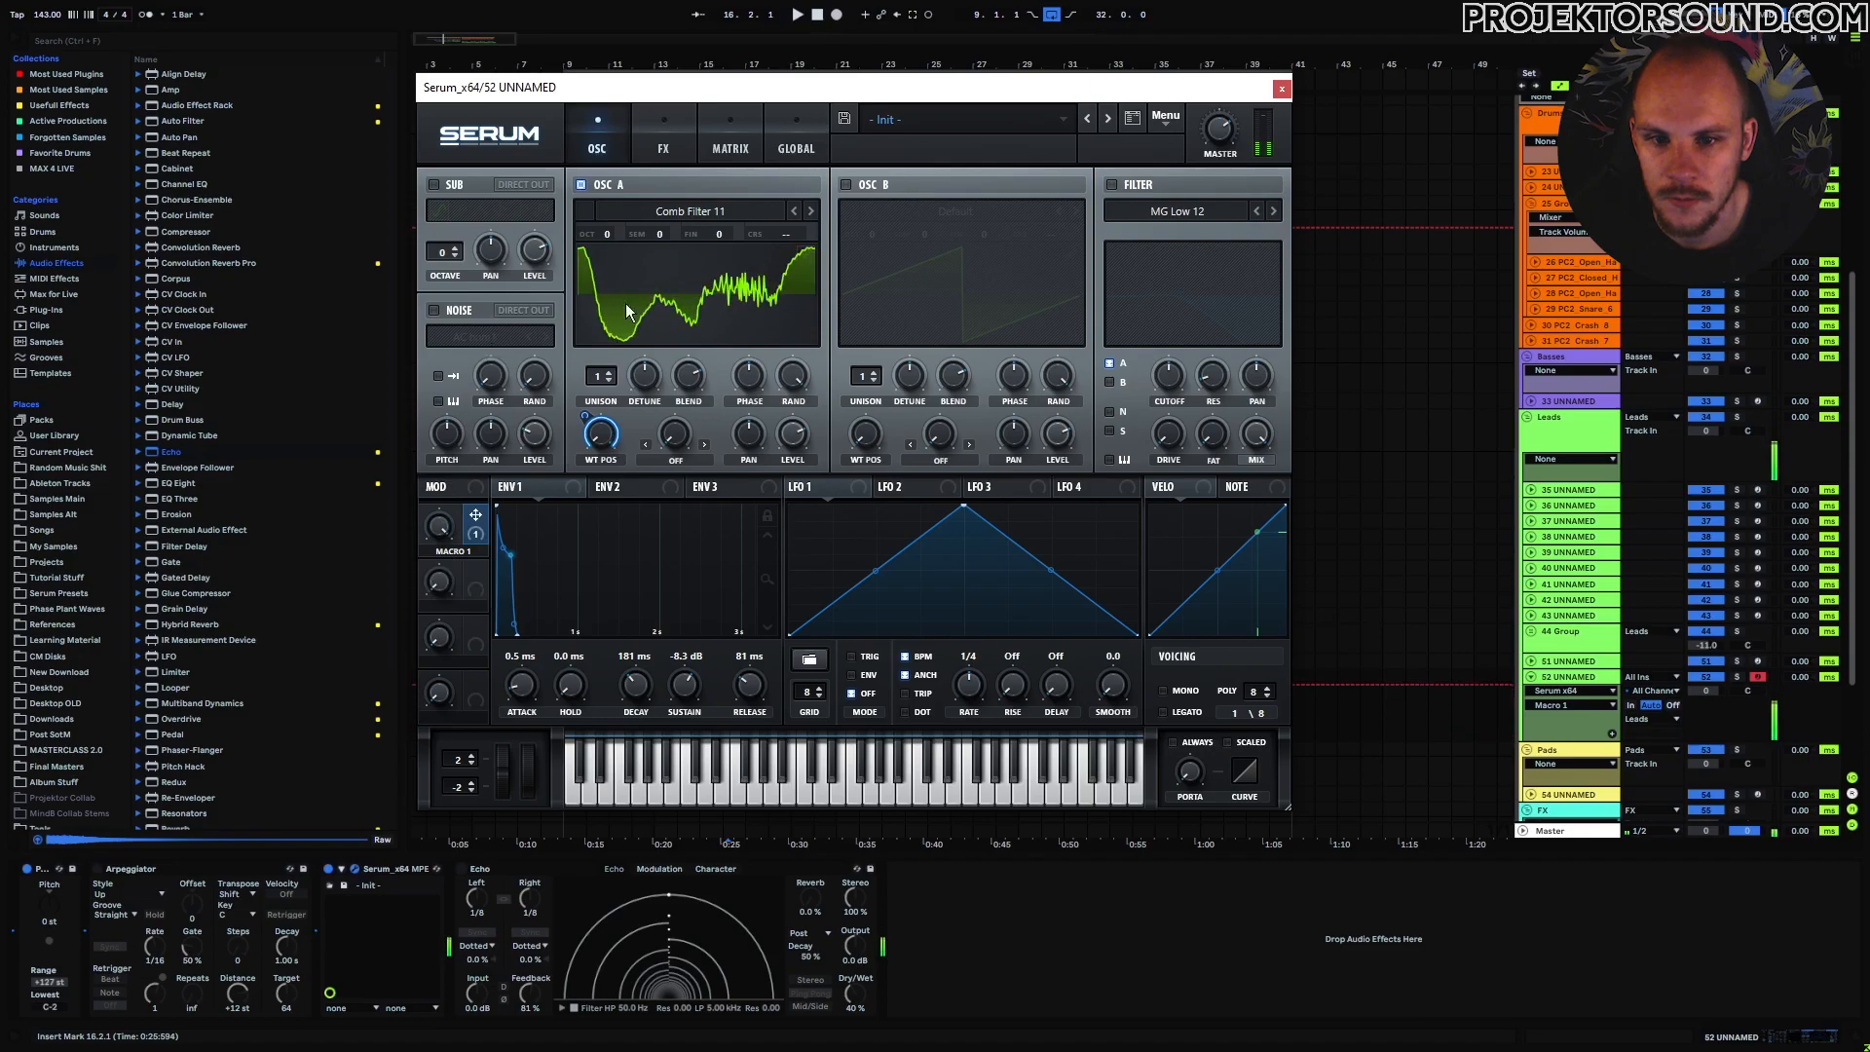
left_click(811, 211)
left_click_drag(443, 527, 399, 728)
left_click(810, 212)
left_click_drag(465, 559, 394, 750)
left_click(811, 212)
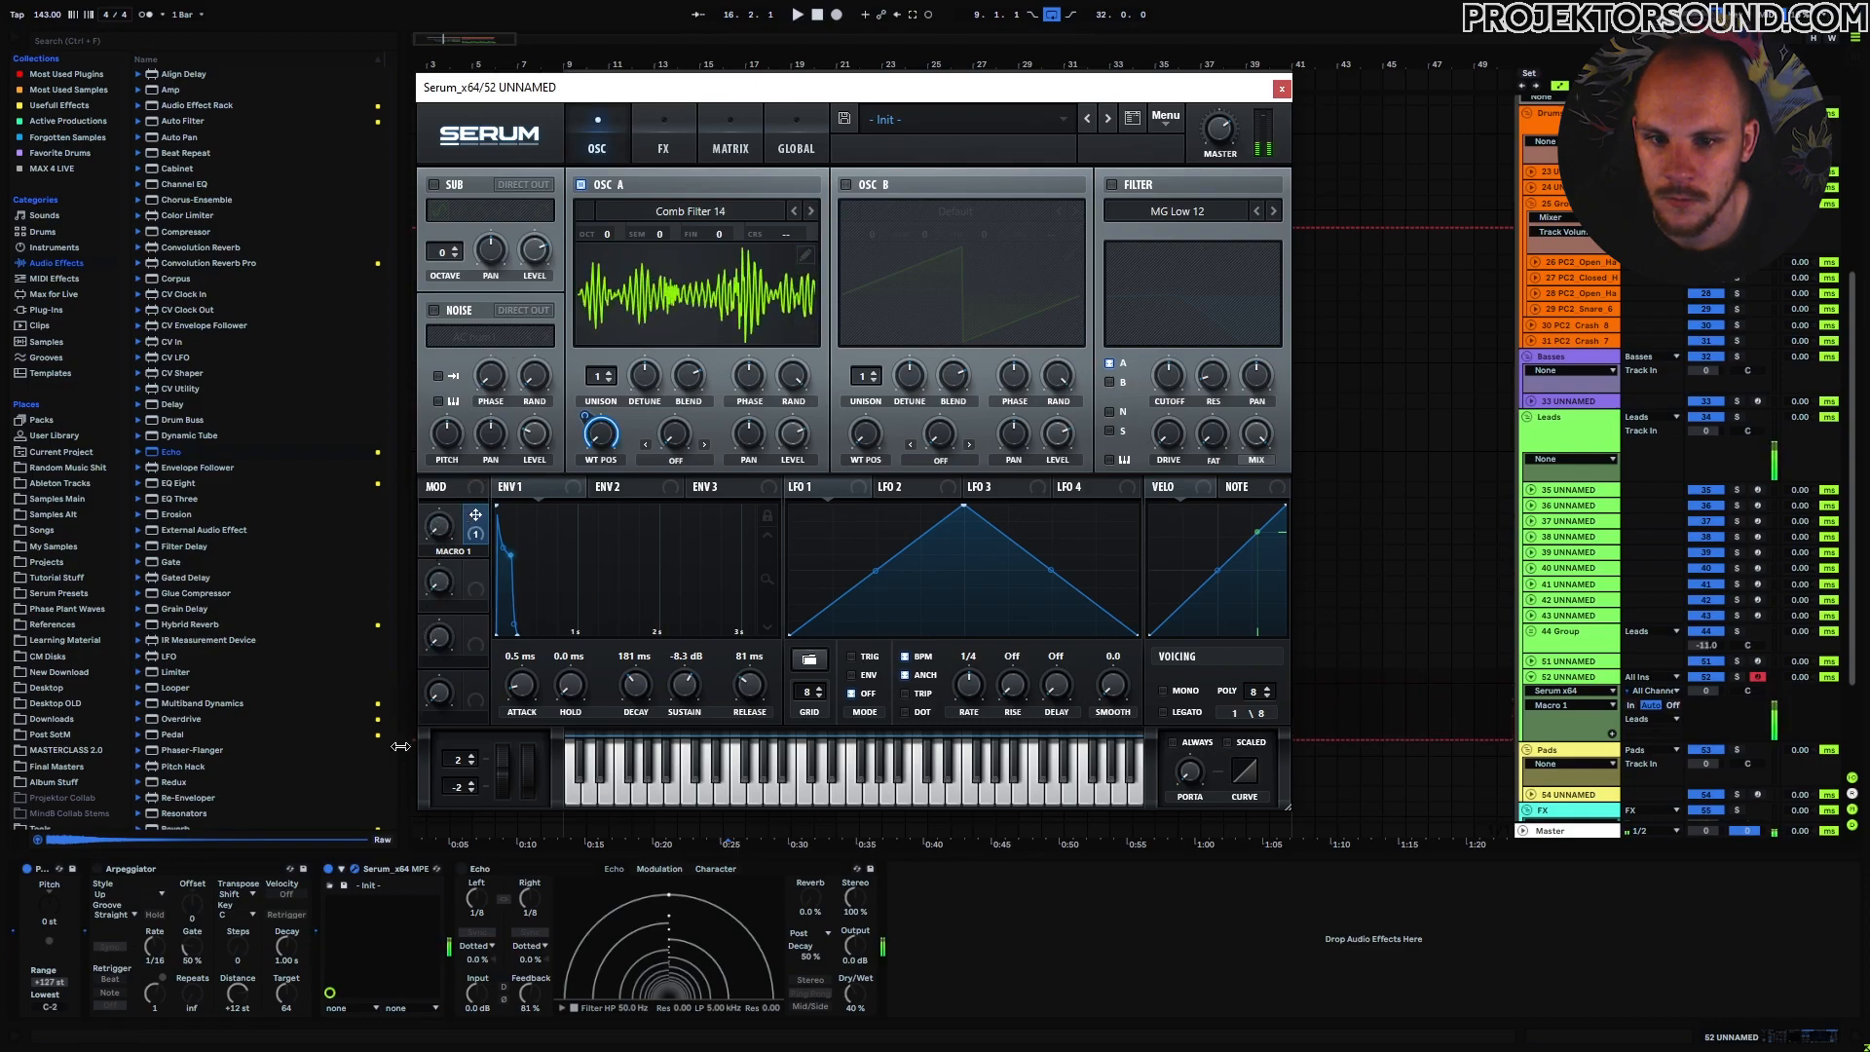
Load the Detuned 22 wavetable from the Detuned set into Oscillator A.
left_click(705, 214)
mouse_move(662, 470)
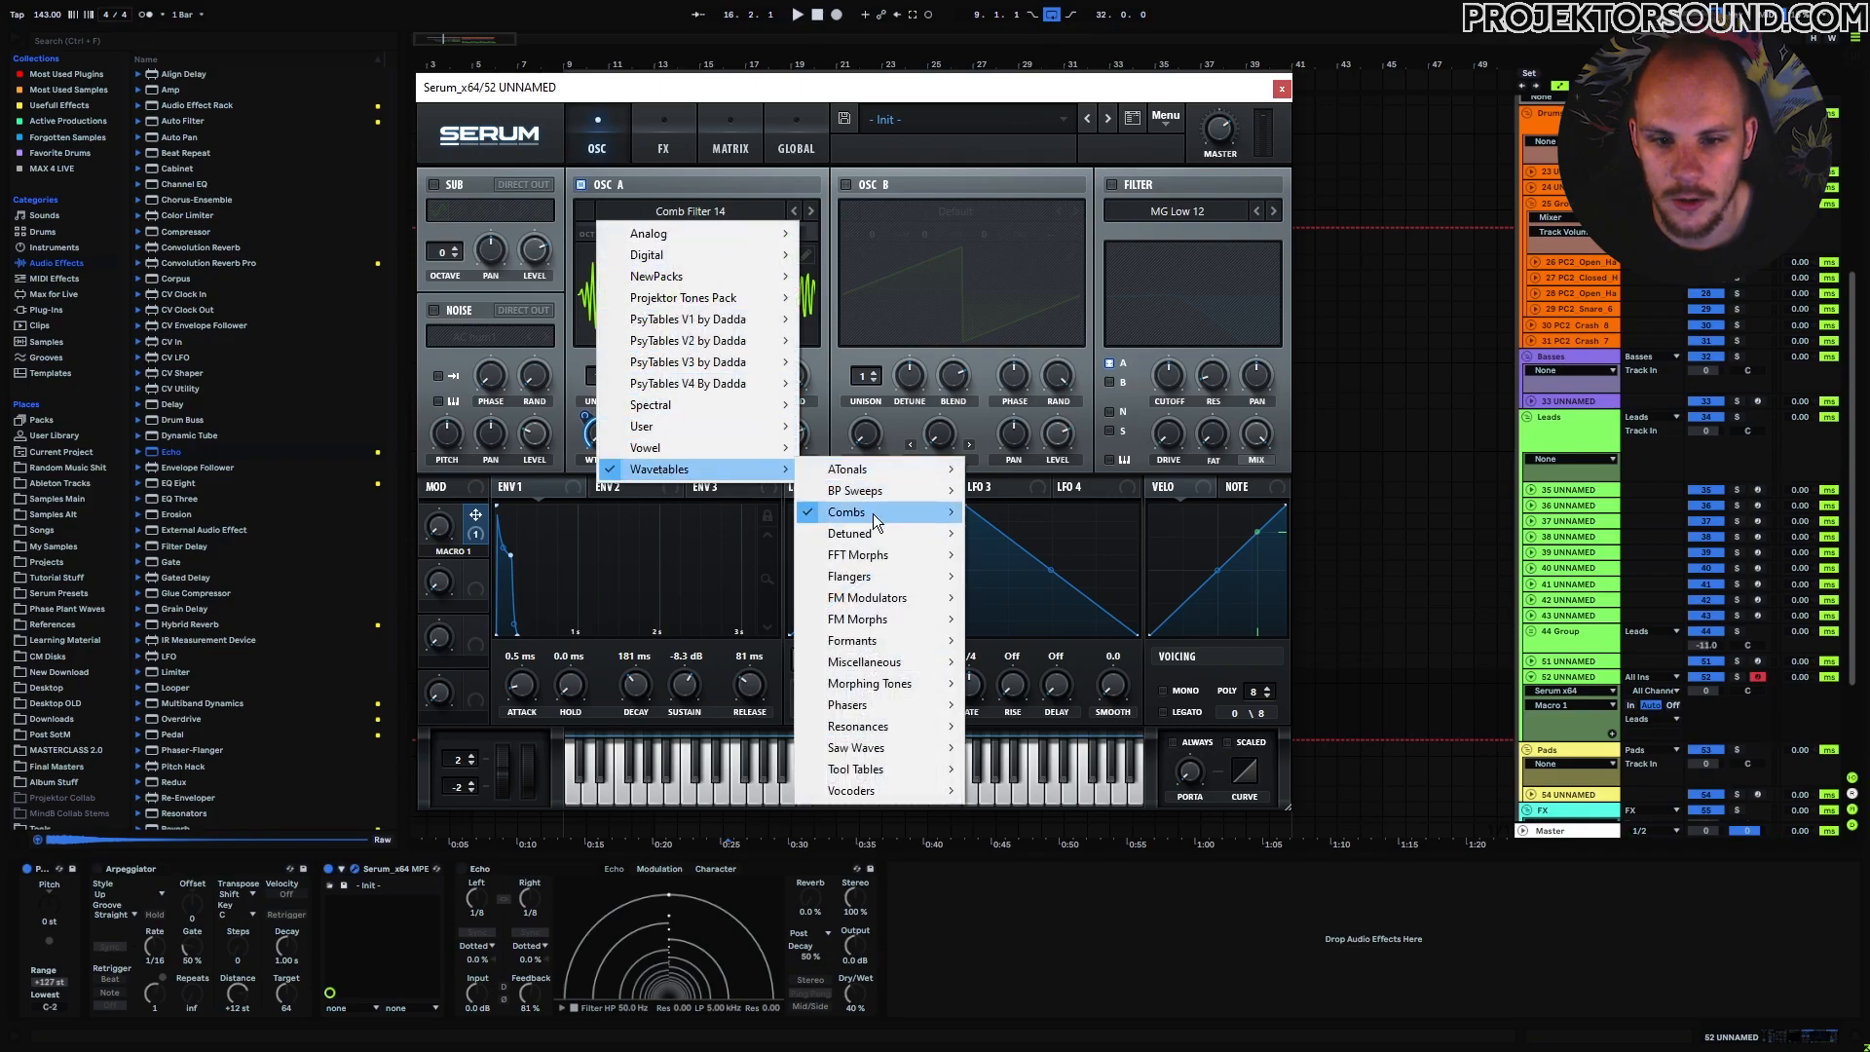
mouse_move(872, 513)
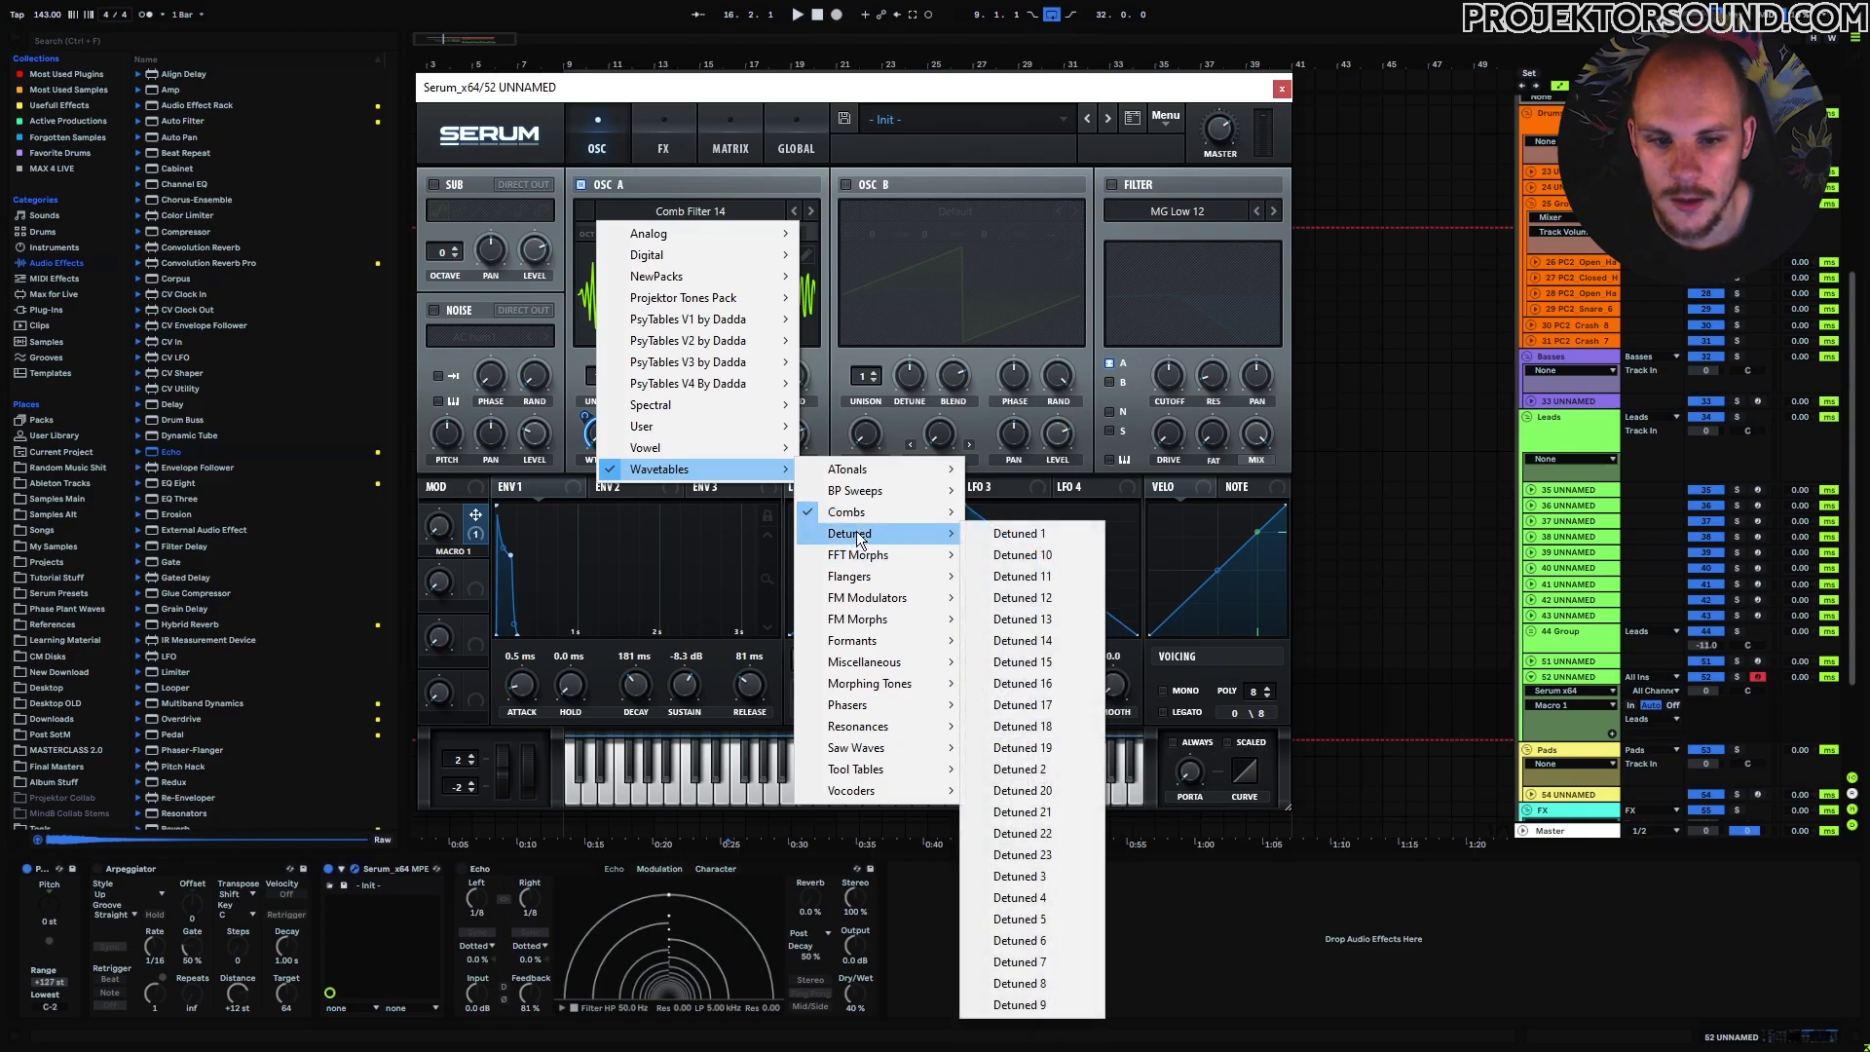
left_click(1060, 831)
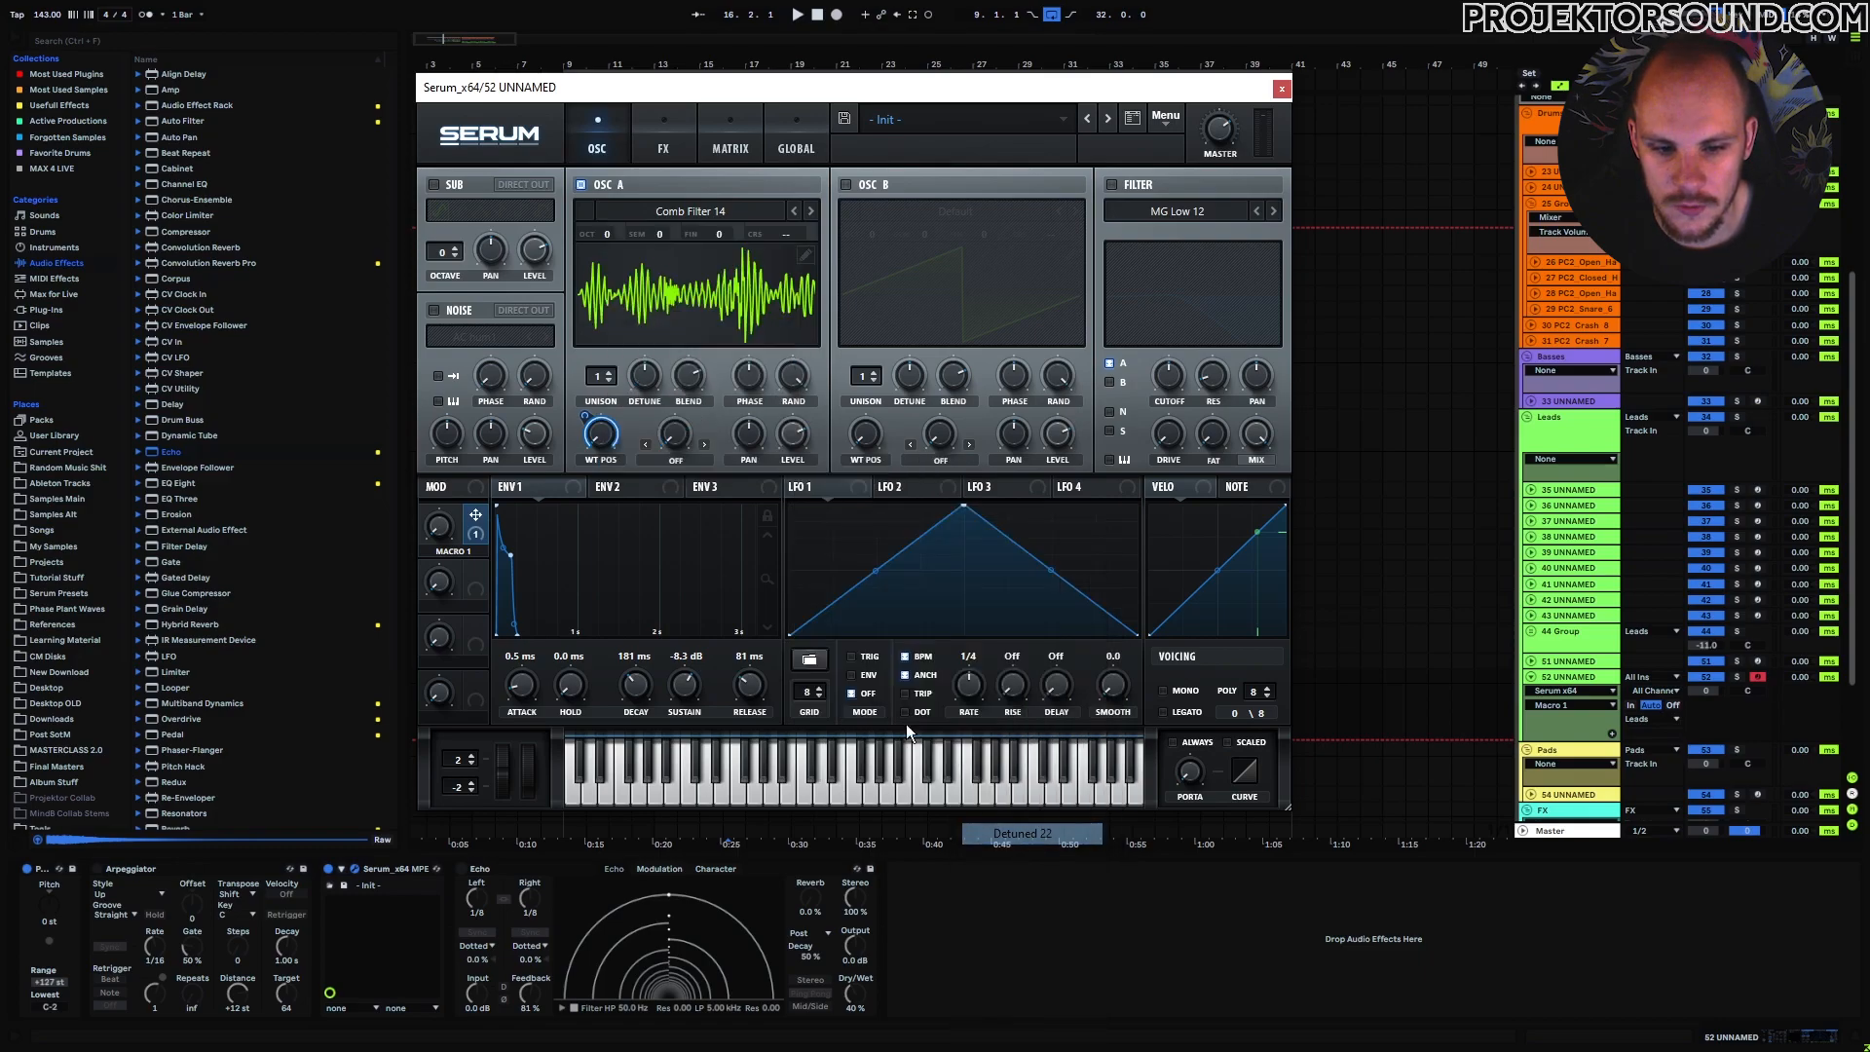
Remove the modulation from Oscillator A's wavetable position and sweep the position manually through Detuned 22.
right_click(604, 440)
left_click(606, 482)
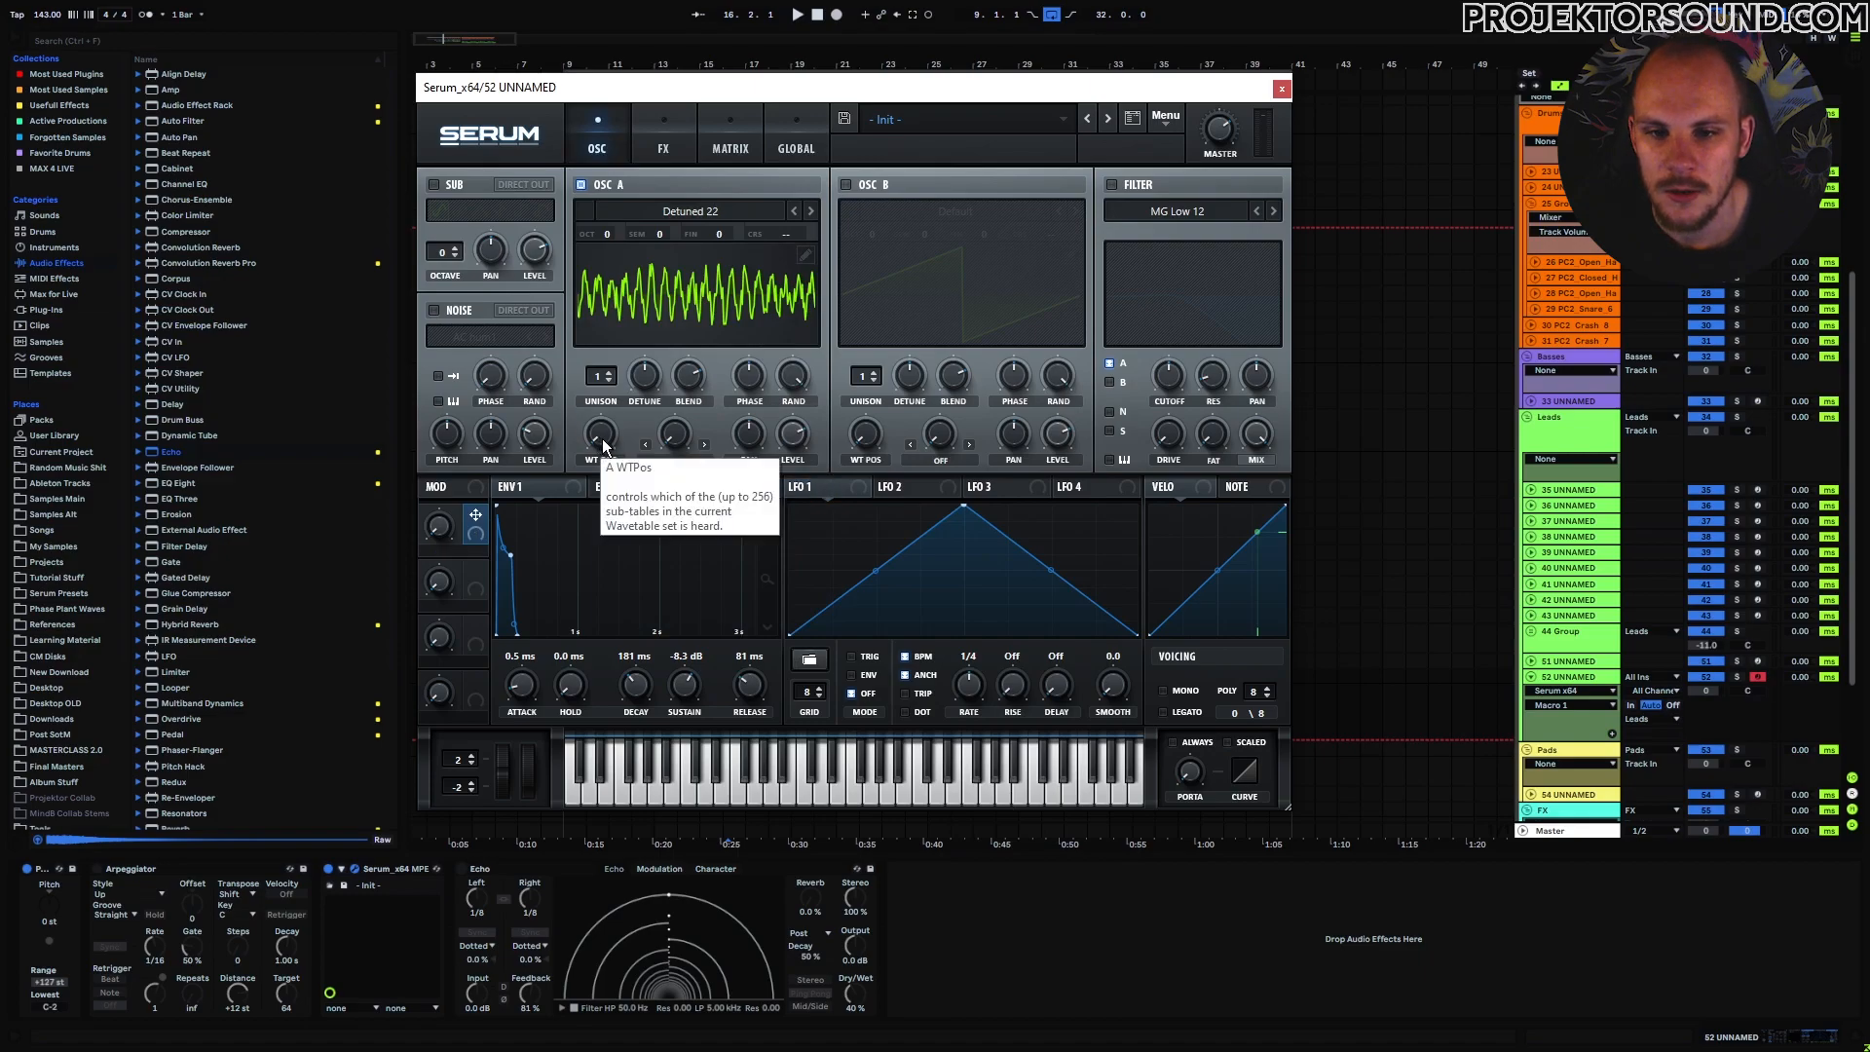
left_click_drag(602, 439, 623, 479)
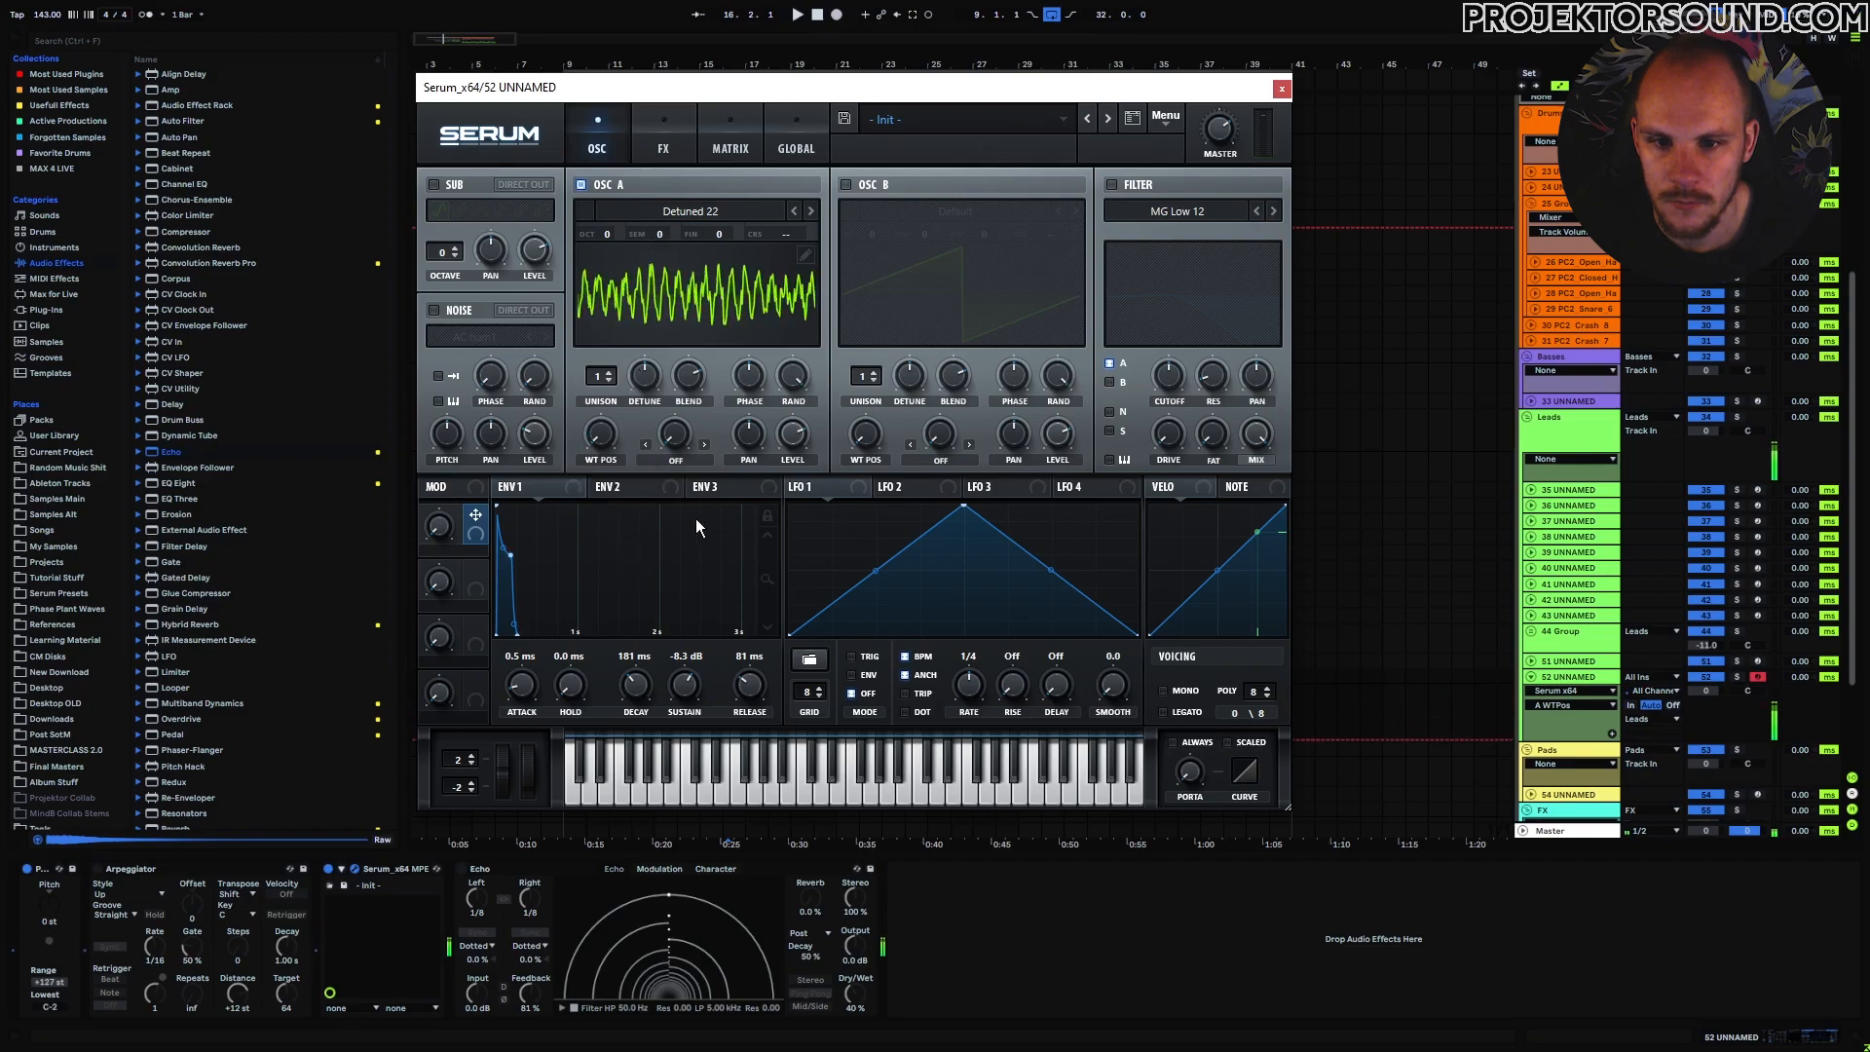
Try Oscillator A with two unison voices and return it to a single voice.
left_click(608, 378)
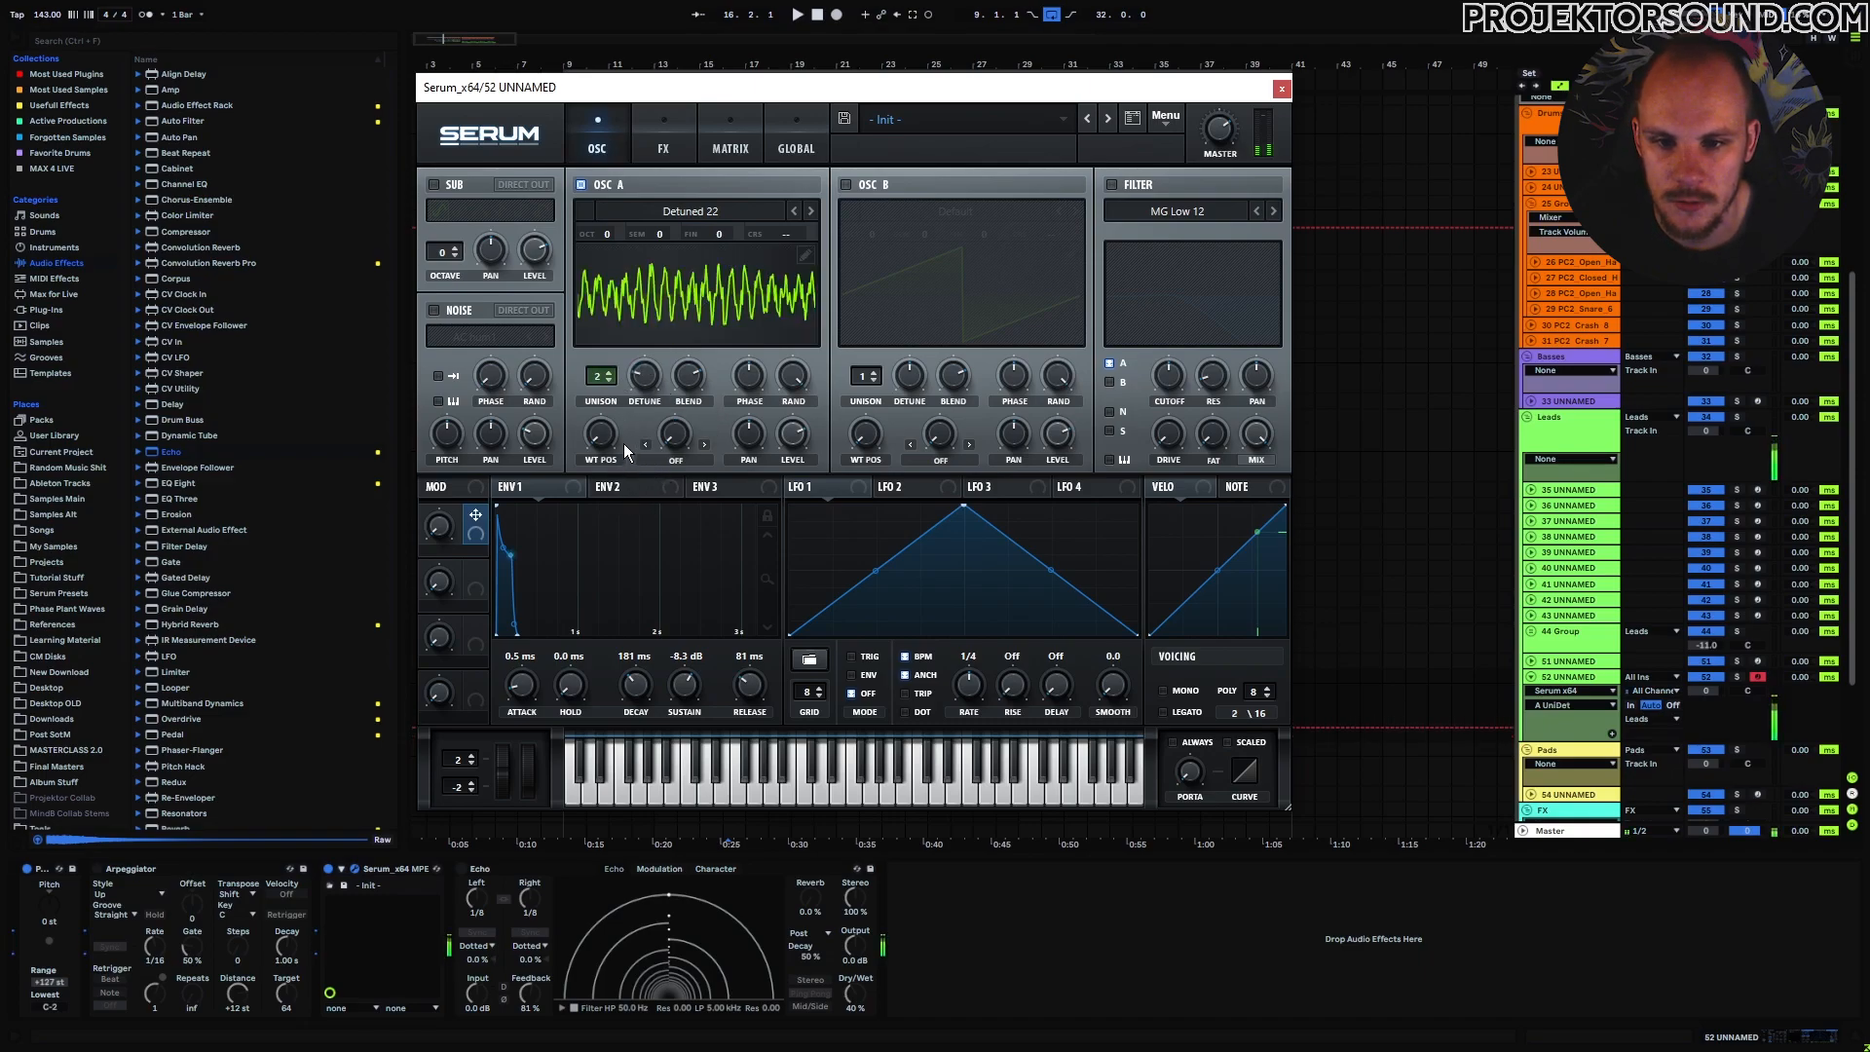
left_click(609, 380)
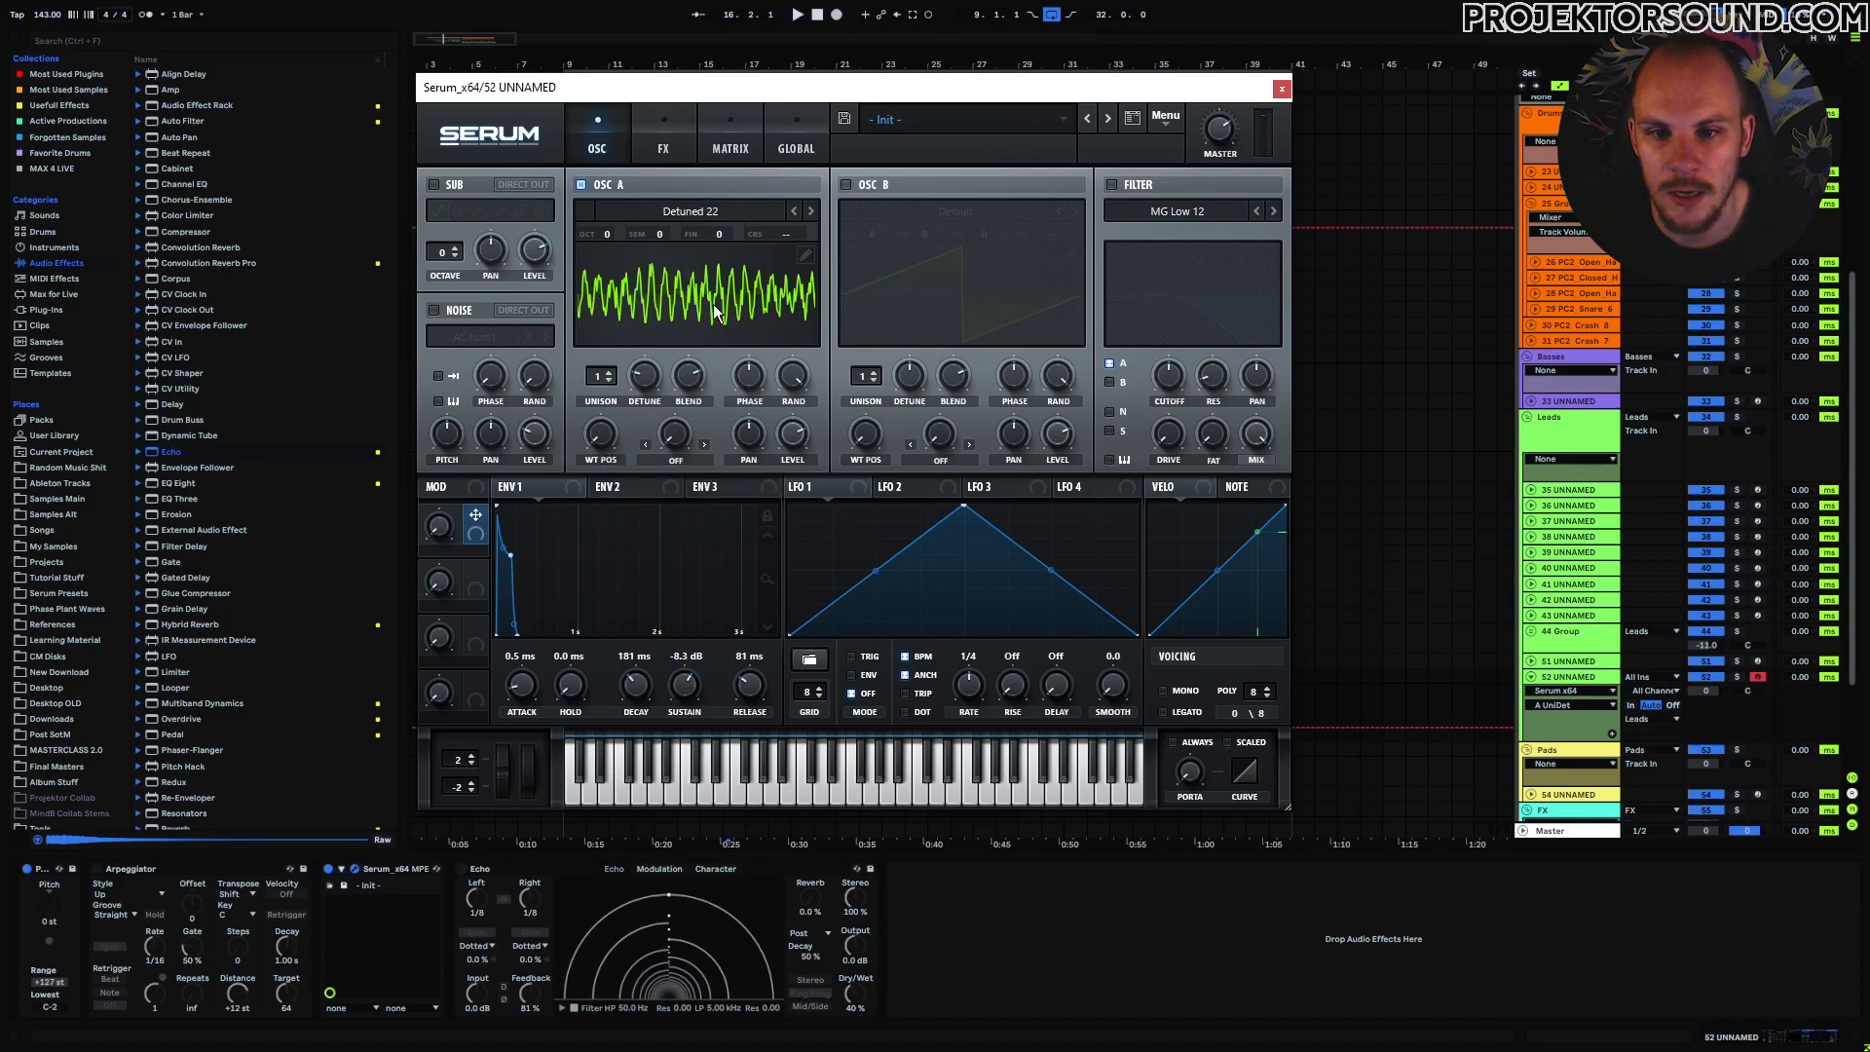
Sweep Detuned 22's wavetable position, then load Detuned 23 into Oscillator A and sweep its position.
left_click_drag(714, 311, 646, 317)
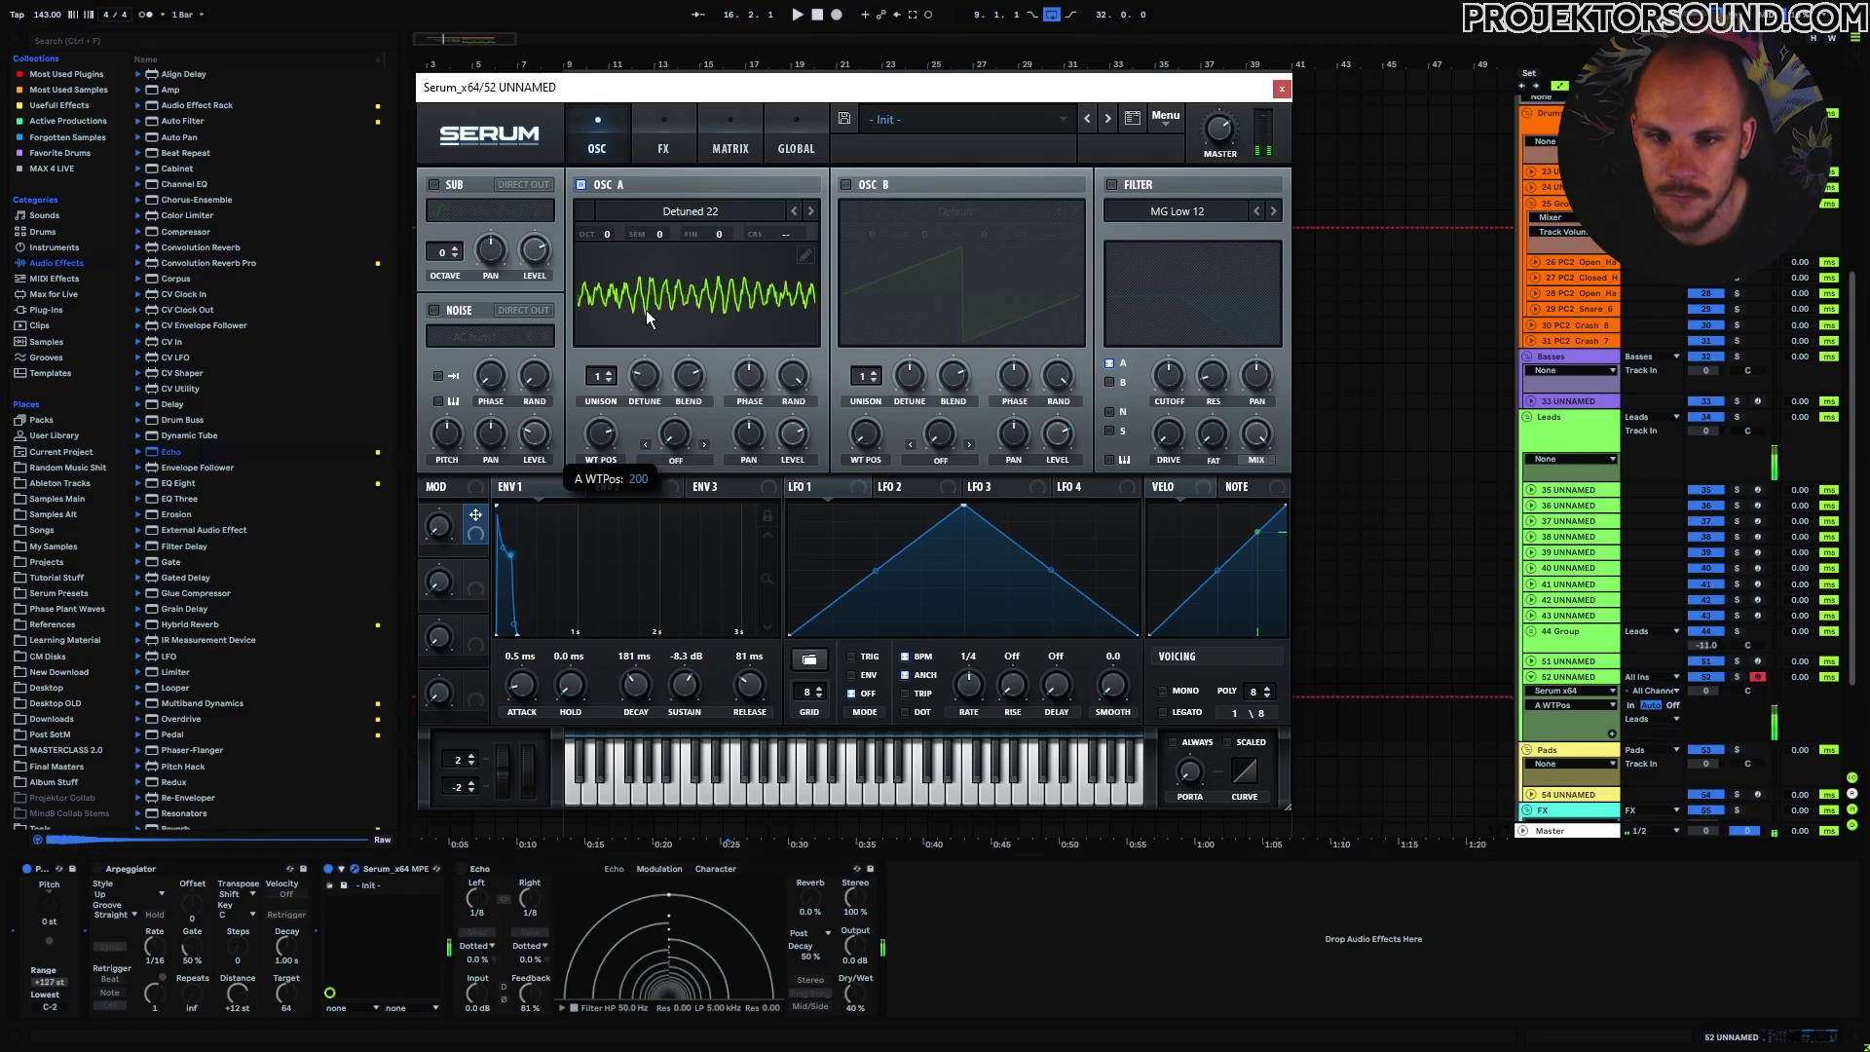
left_click(810, 210)
left_click_drag(601, 434, 598, 469)
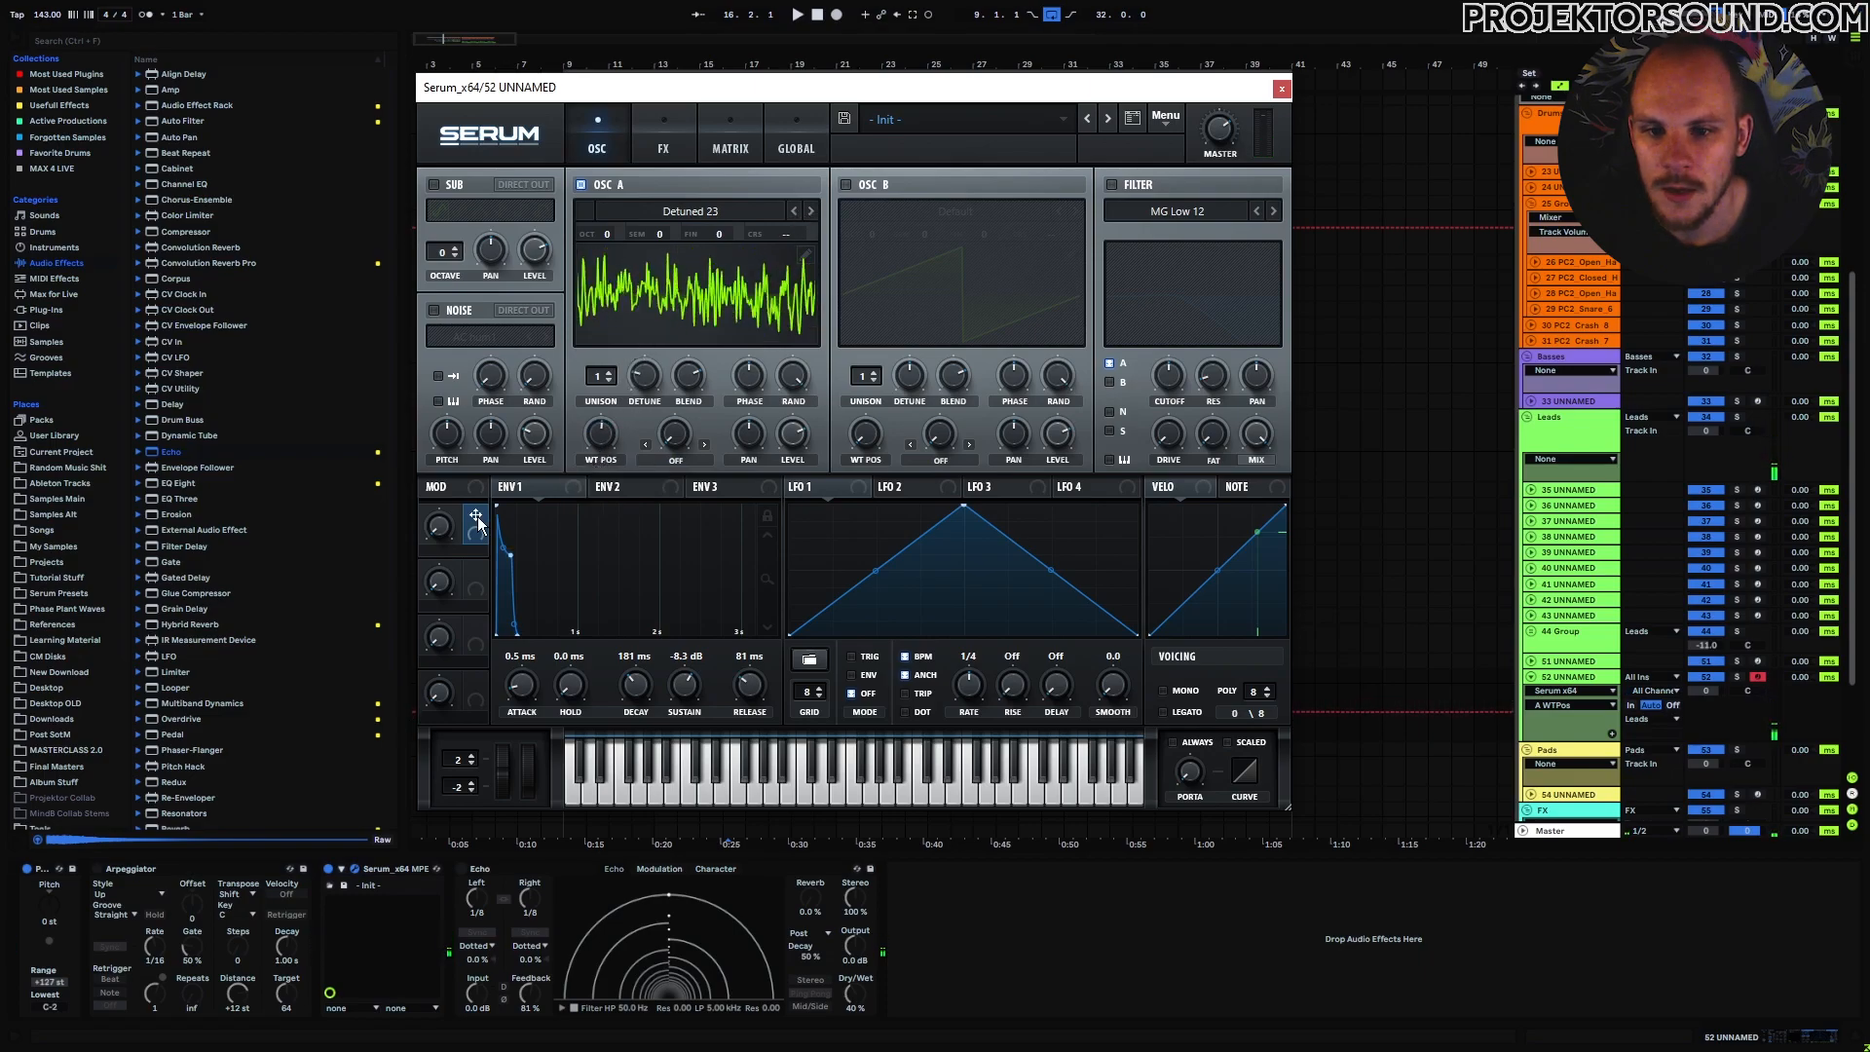
Assign Macro 1 to Oscillator A's wavetable position again and sweep the macro.
left_click_drag(477, 521, 601, 435)
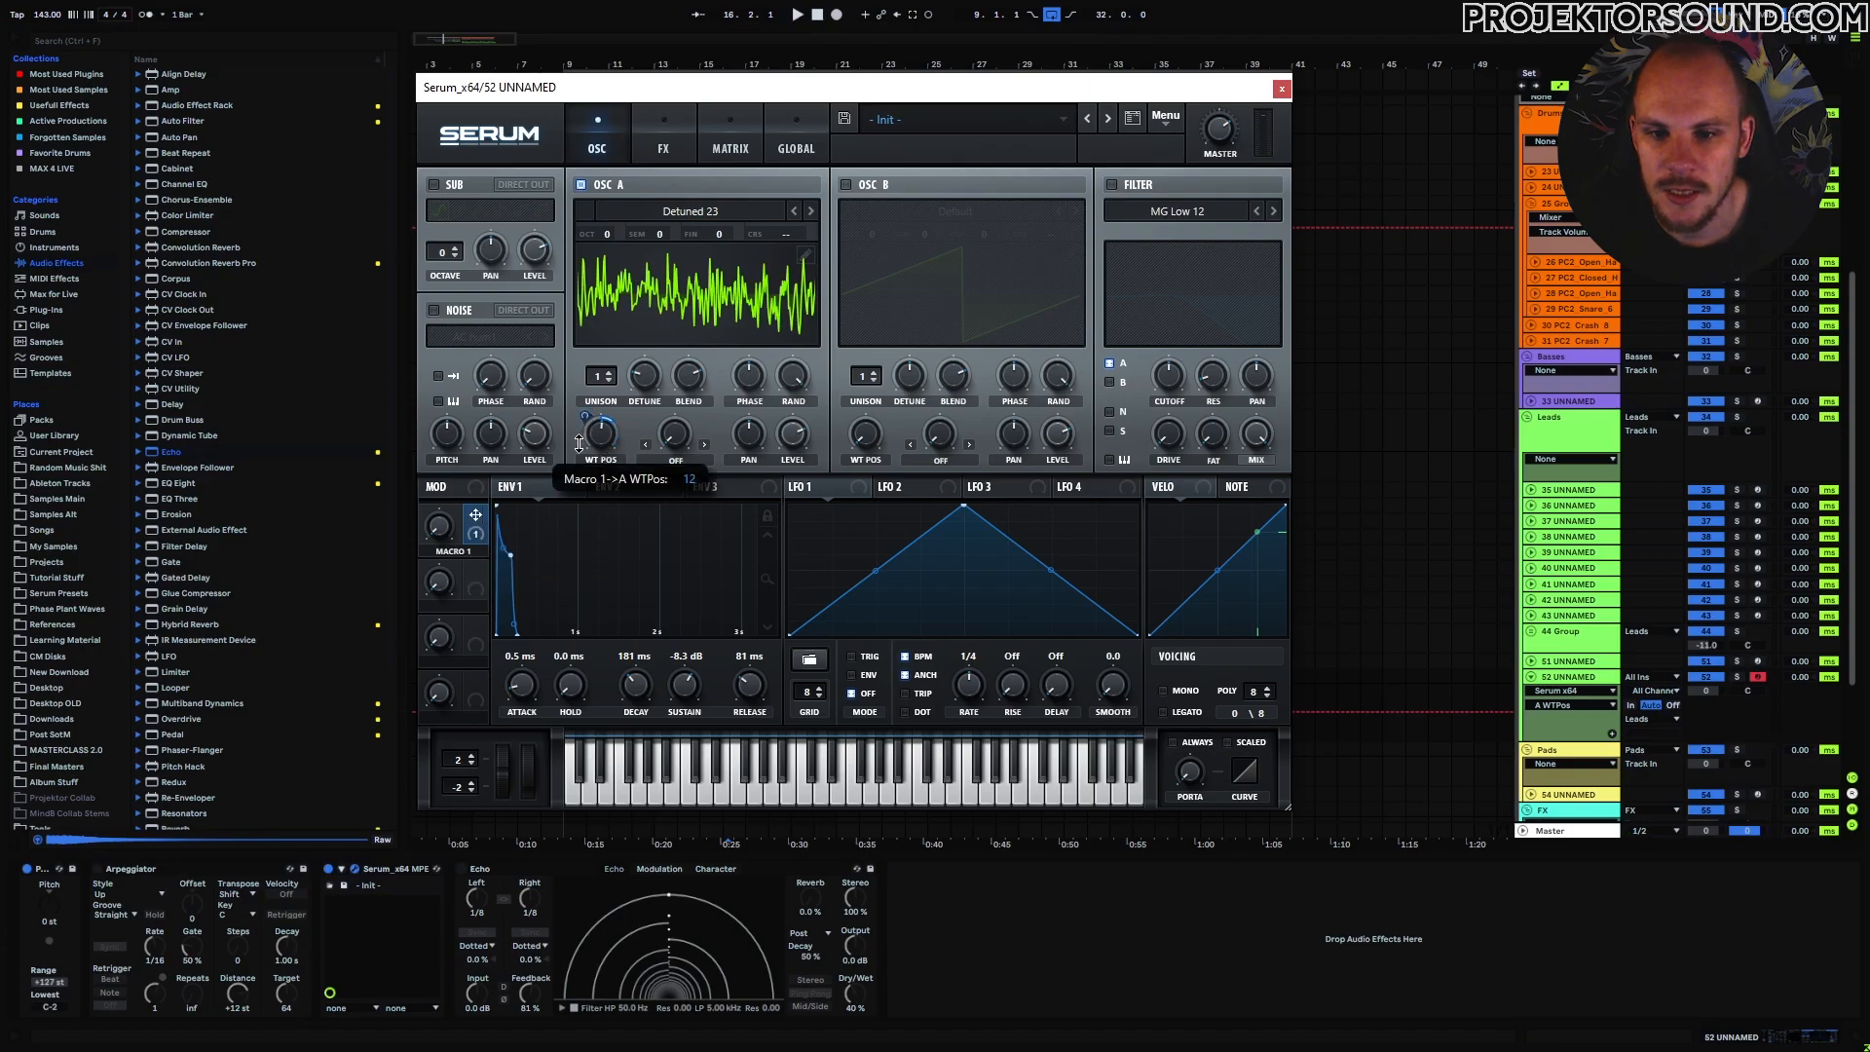
left_click(439, 529)
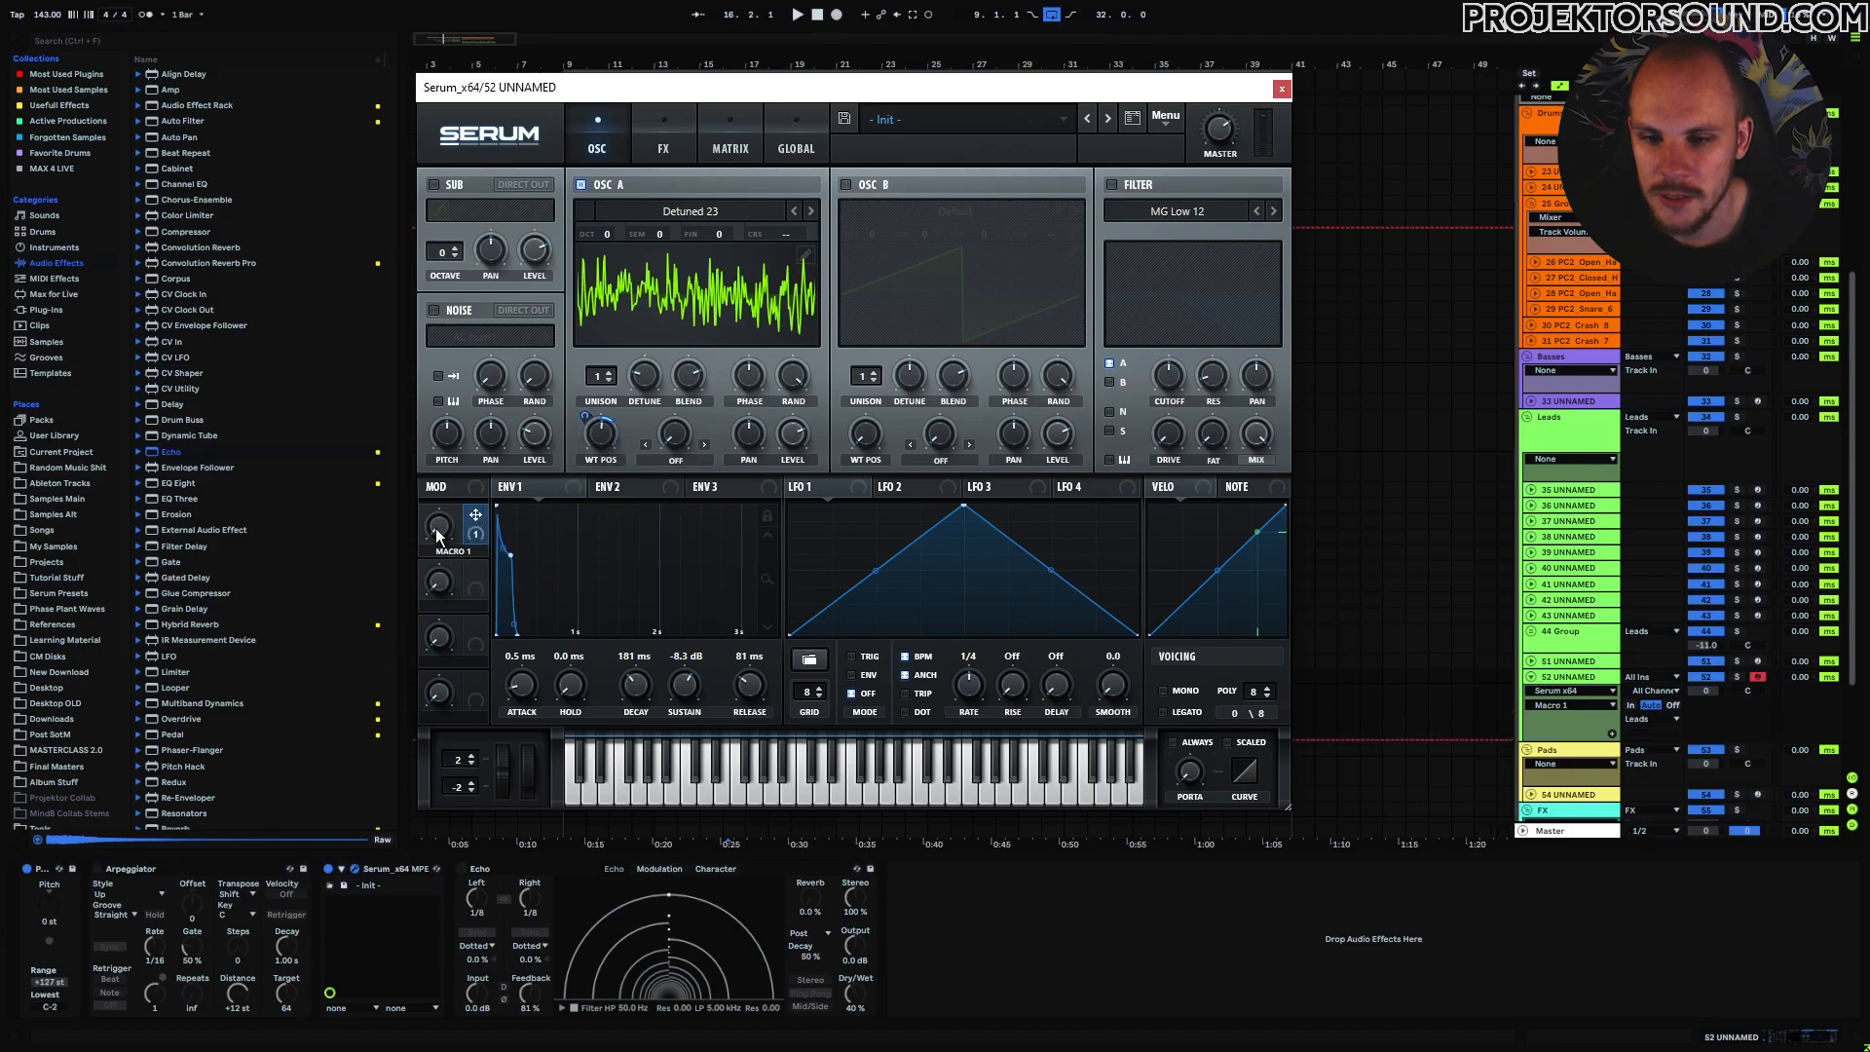
left_click_drag(439, 529, 464, 570)
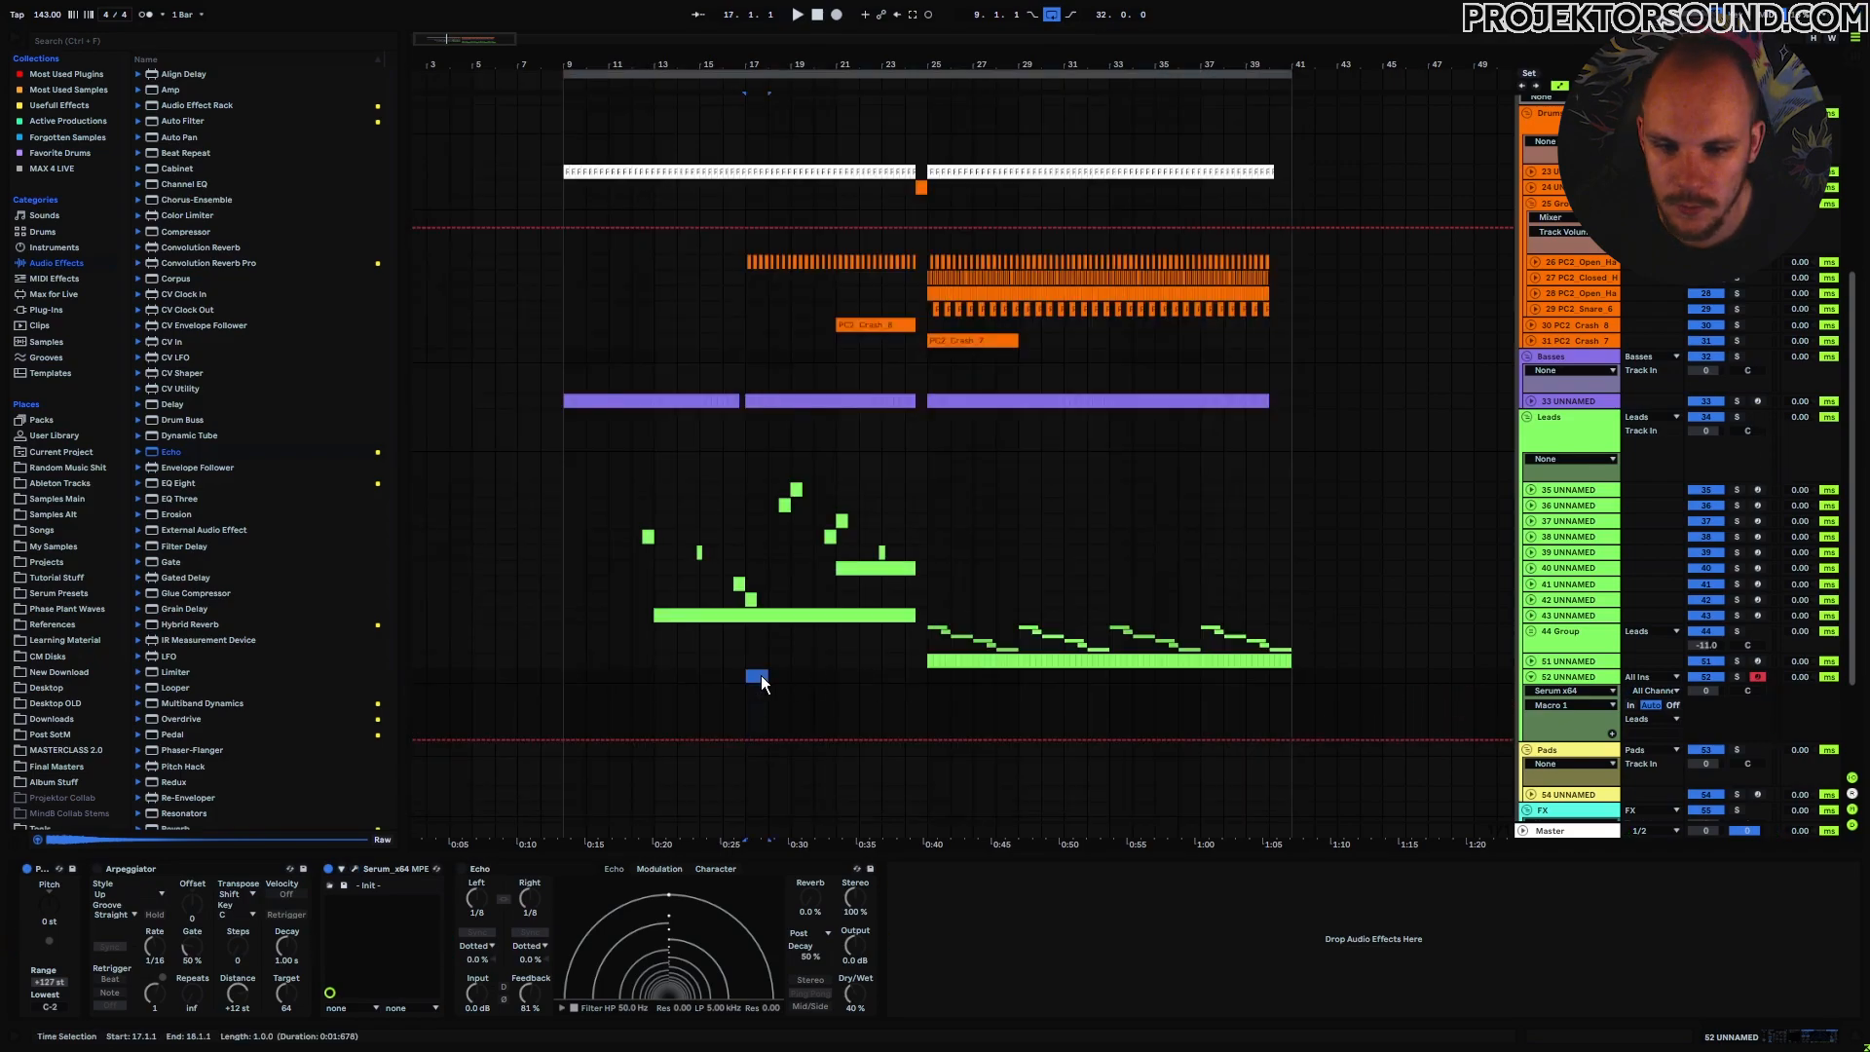
Create a one-bar MIDI clip at bar 24 on the Serum lead track.
left_click(588, 674)
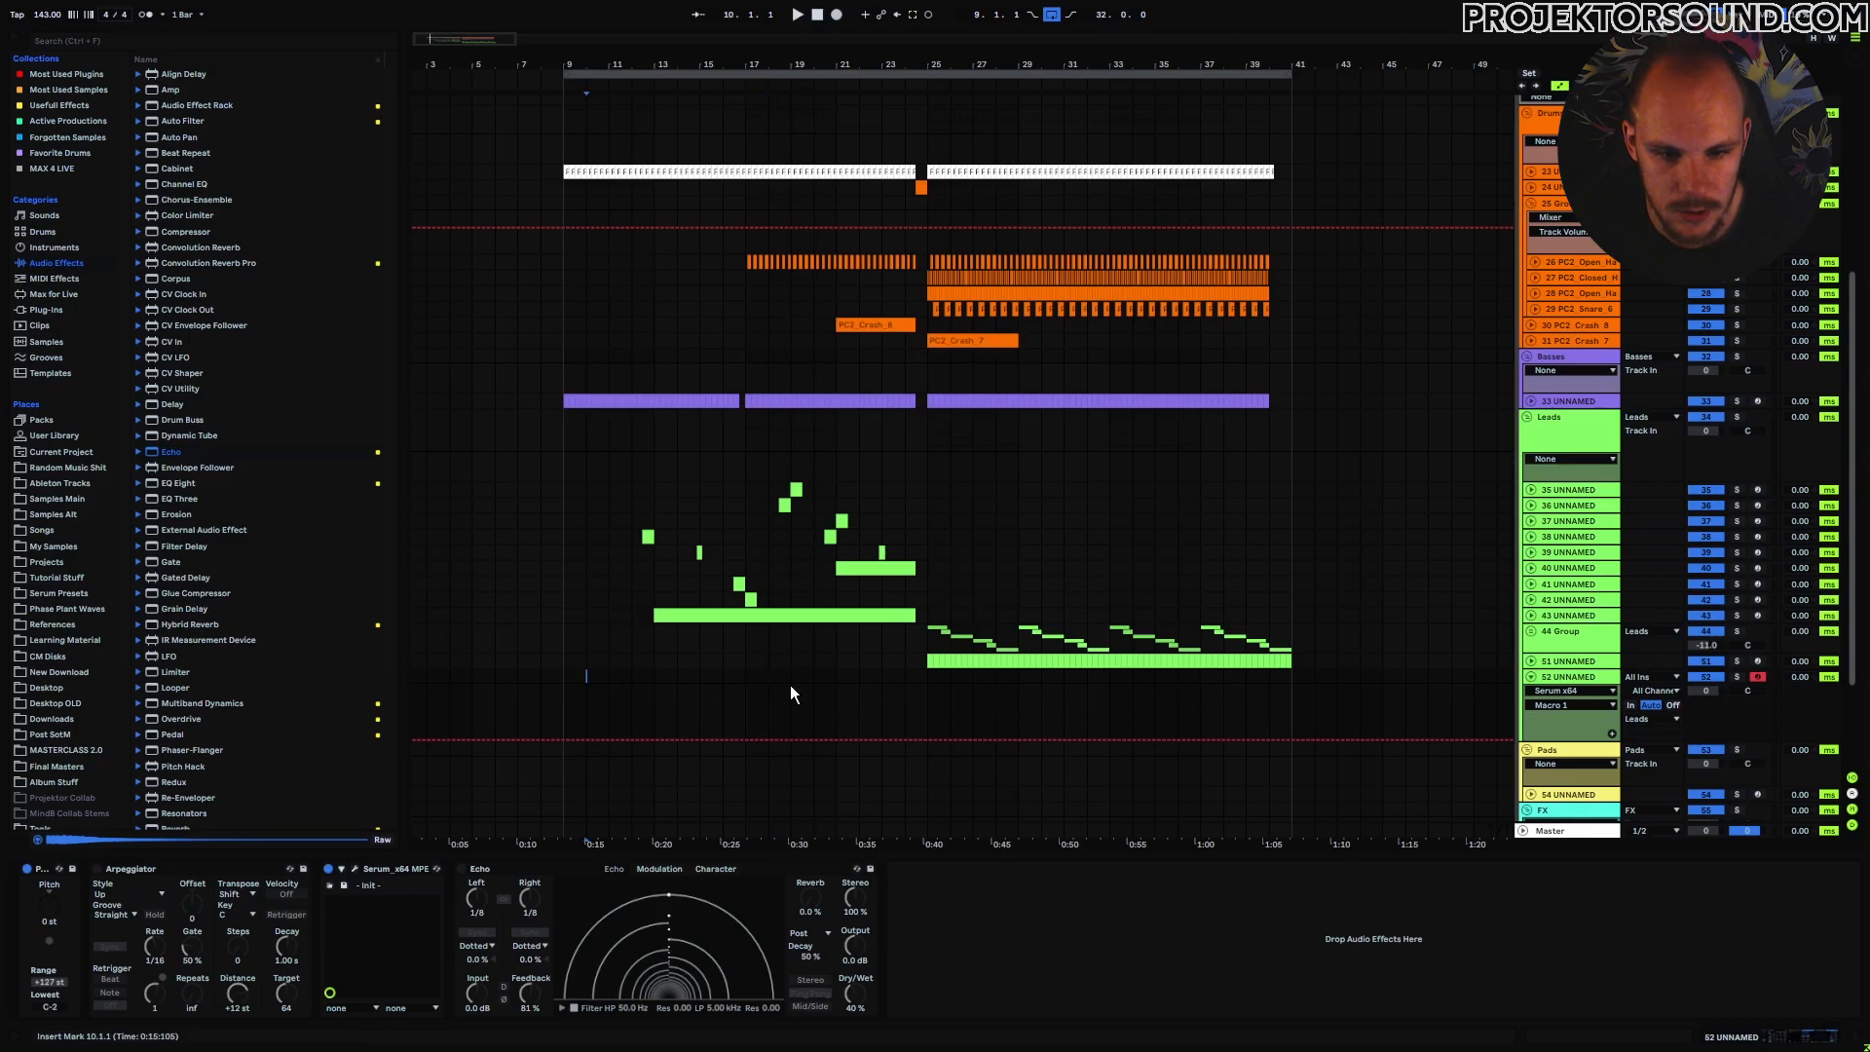
left_click_drag(905, 687, 924, 675)
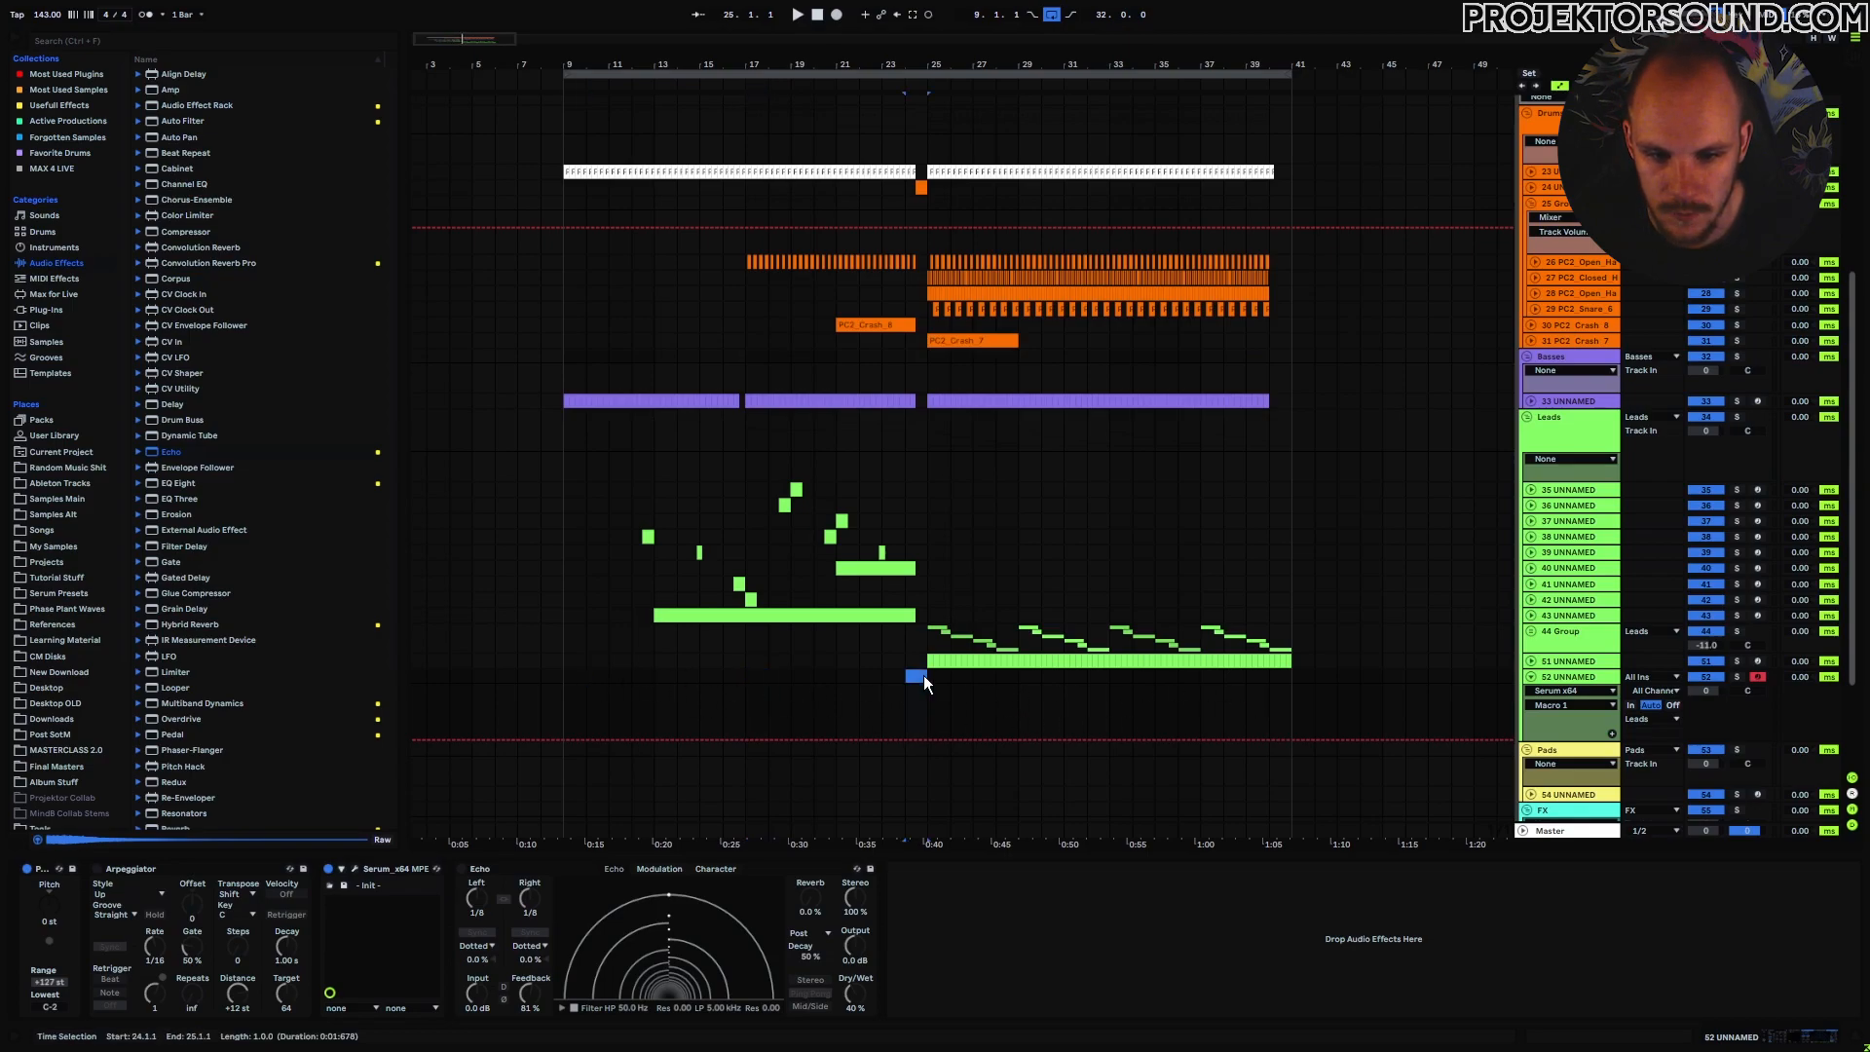
key("ctrl+shift+m")
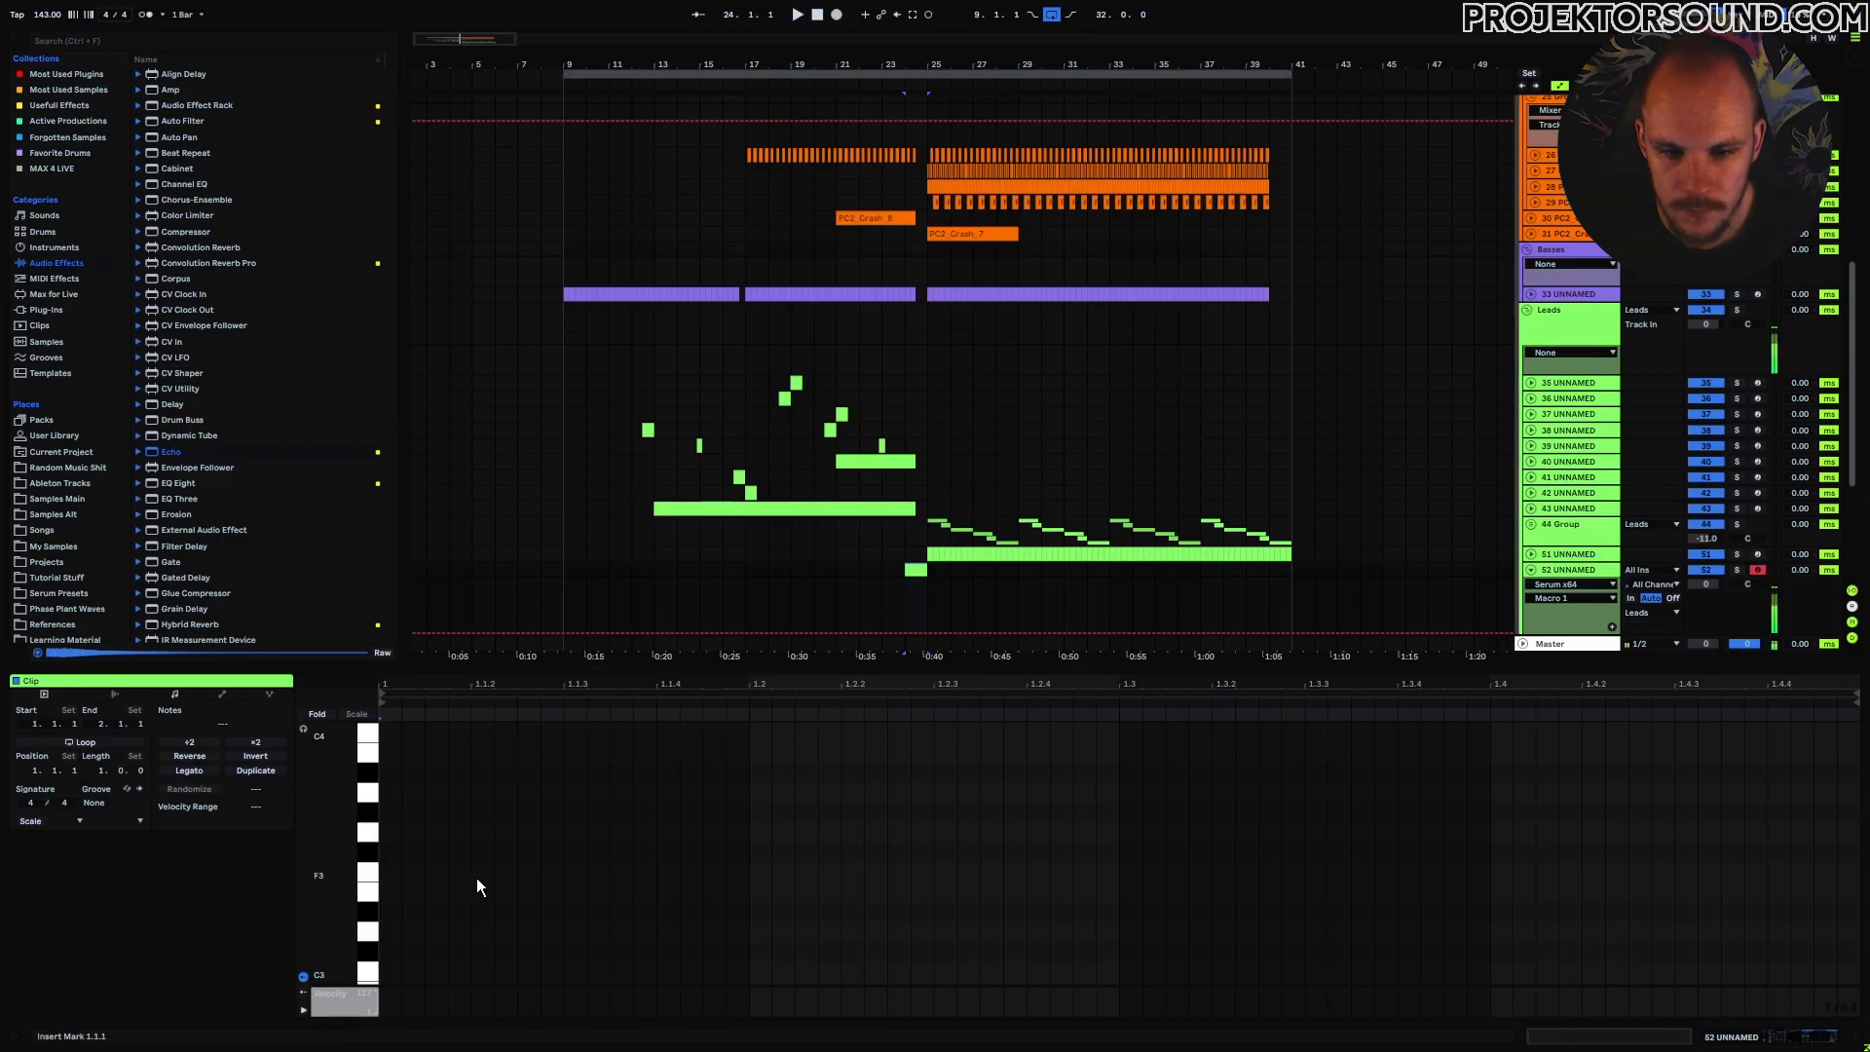
Add an A#0 note at the clip's start, lengthen it to about three quarters of a sixteenth, and play the clip.
scroll(399, 859, "down", 5)
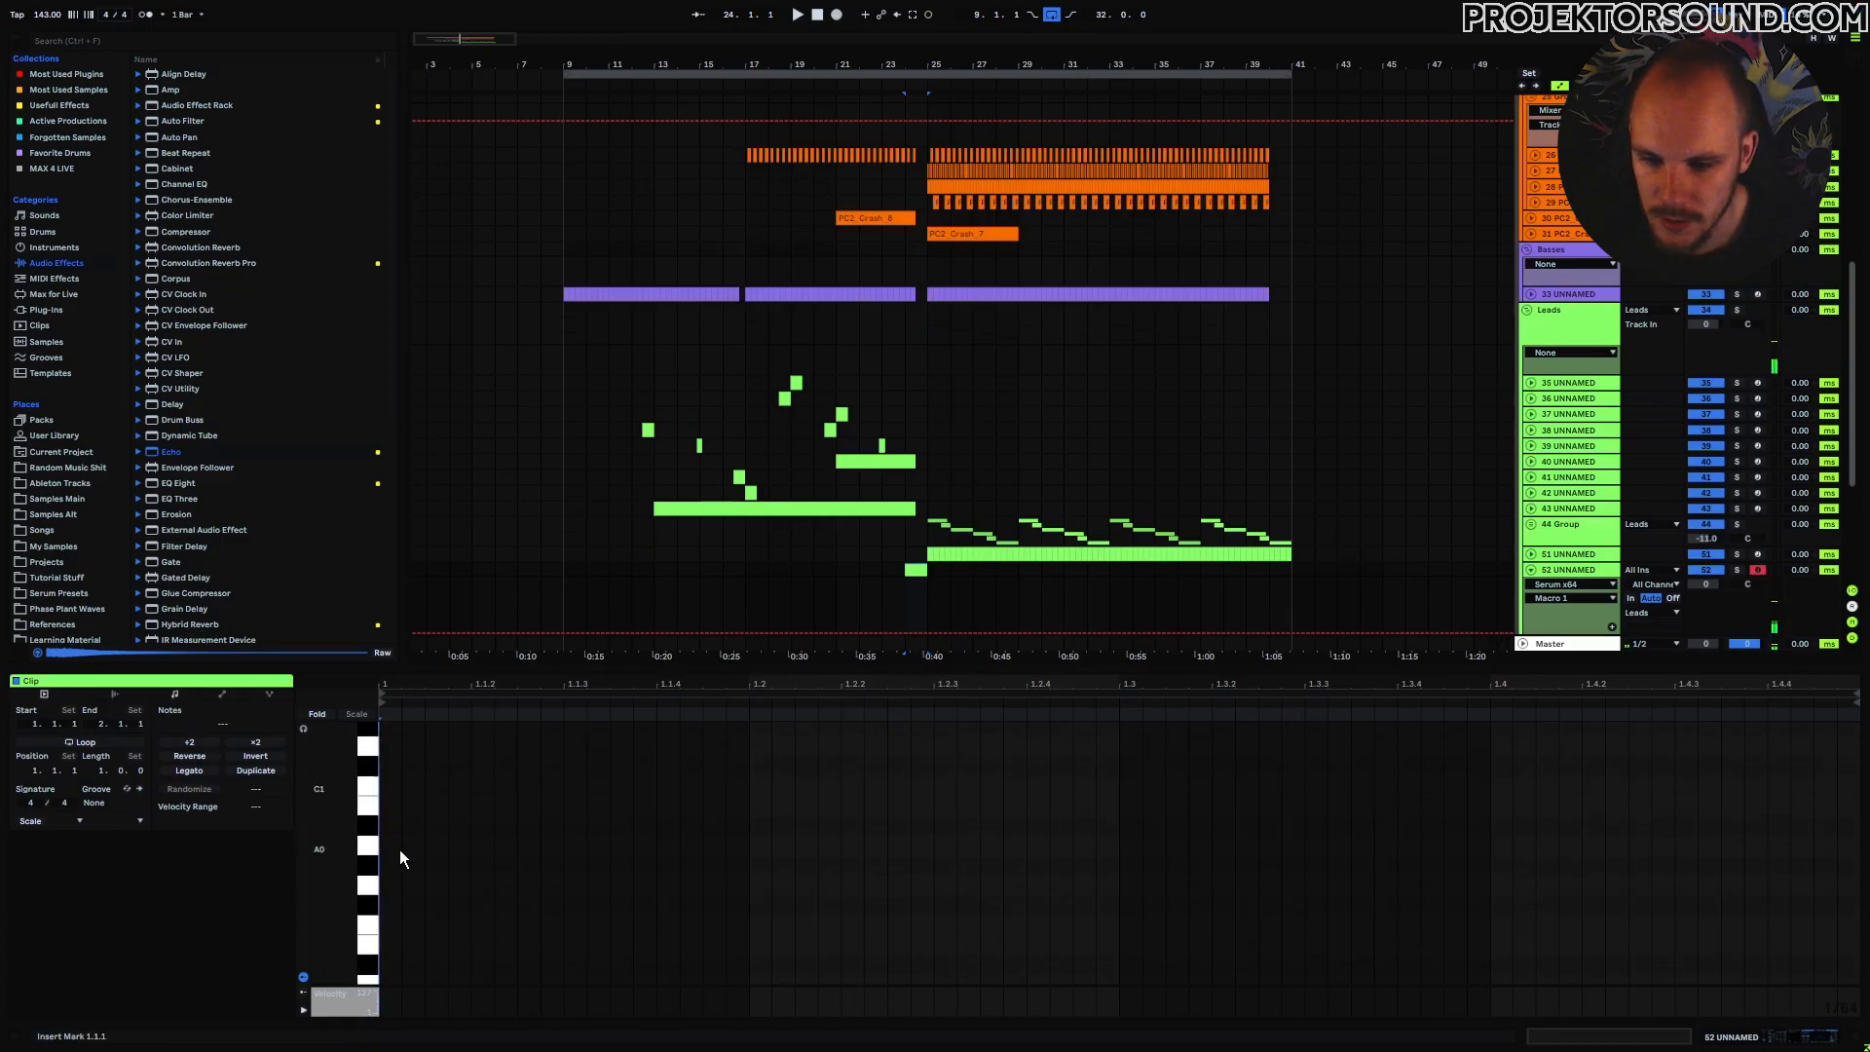
double_click(393, 826)
left_click_drag(401, 828, 448, 839)
key("space")
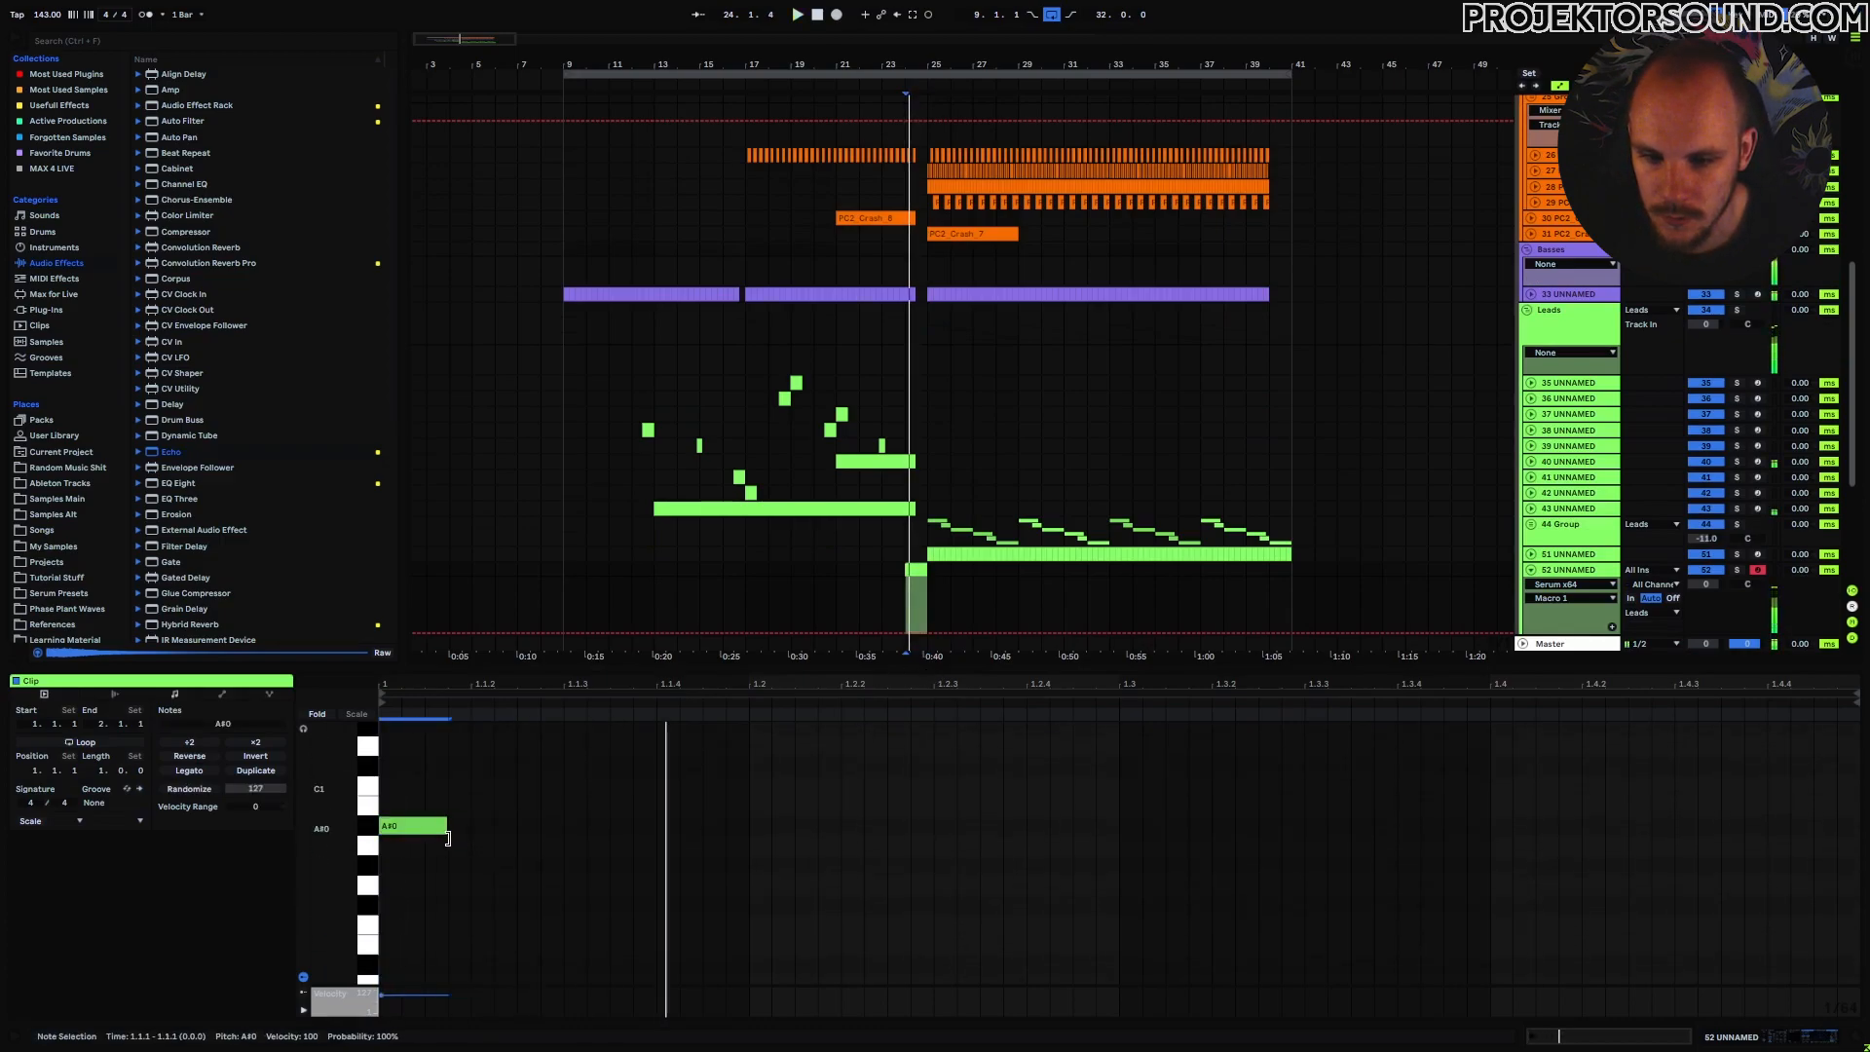
Duplicate the A#0 note on every sixteenth across the one-bar clip and delete the extra copy beyond its end.
key("ctrl+d")
key("ctrl+d")
key("ctrl+d")
key("ctrl+d")
key("ctrl+d")
key("ctrl+d")
key("ctrl+d")
key("ctrl+d")
key("ctrl+d")
key("ctrl+d")
key("ctrl+d")
key("ctrl+d")
key("ctrl+d")
key("ctrl+d")
key("ctrl+d")
key("ctrl+d")
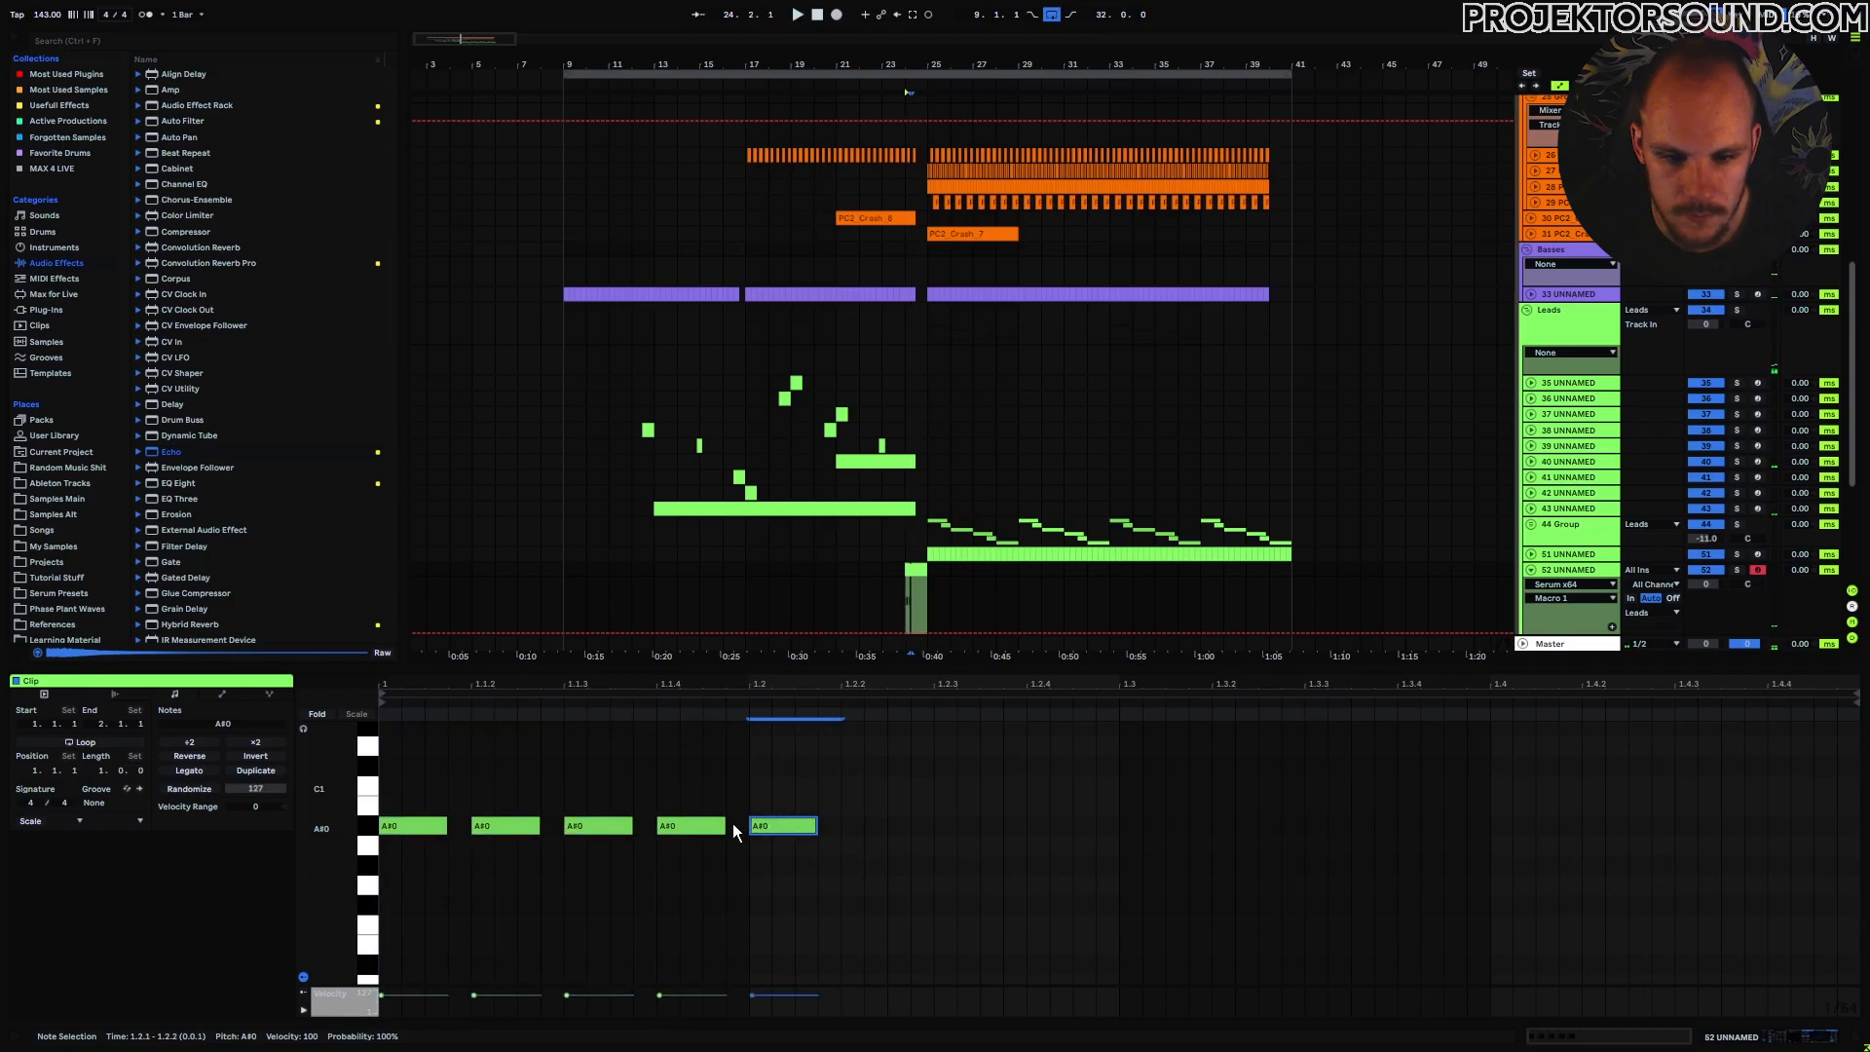
key("Delete")
Draw a V-shaped Macro 1 automation over the bar 24 clip, dipping to 0.00 mid-bar, and play it.
left_click(915, 628)
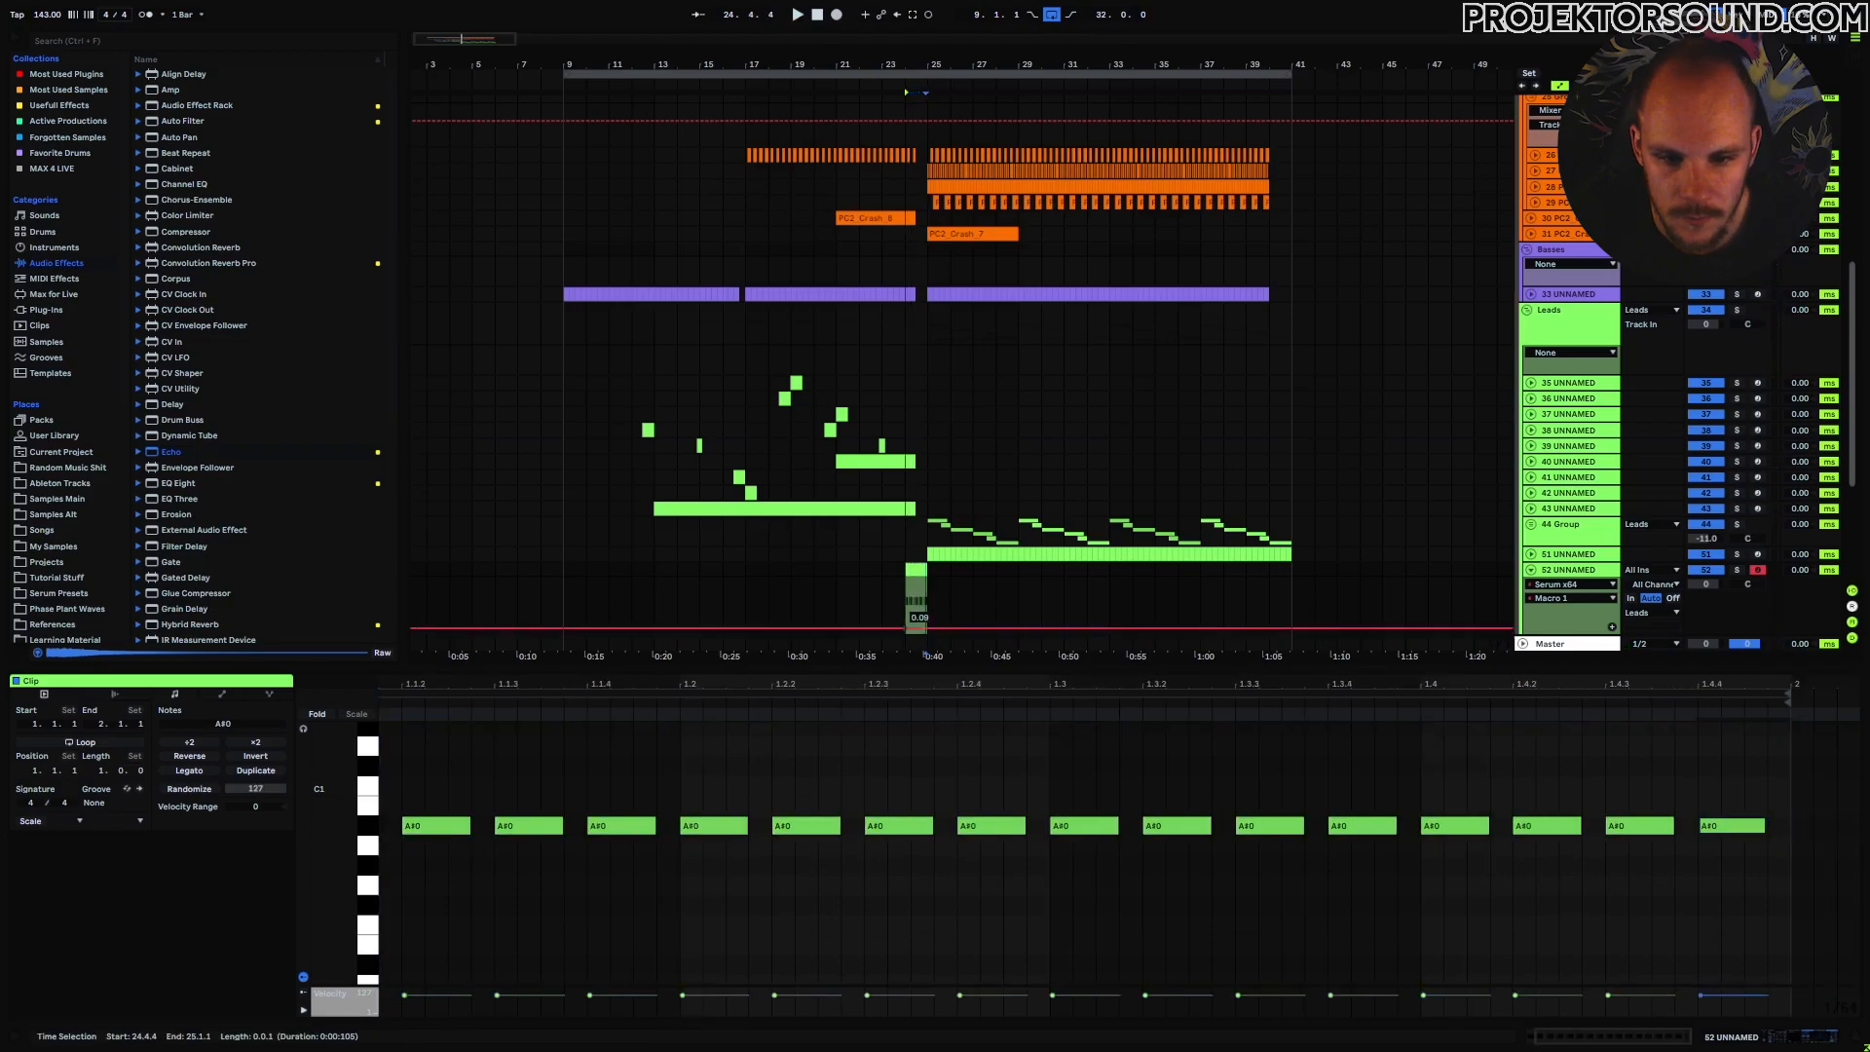
left_click_drag(924, 63, 933, 312)
left_click(923, 592)
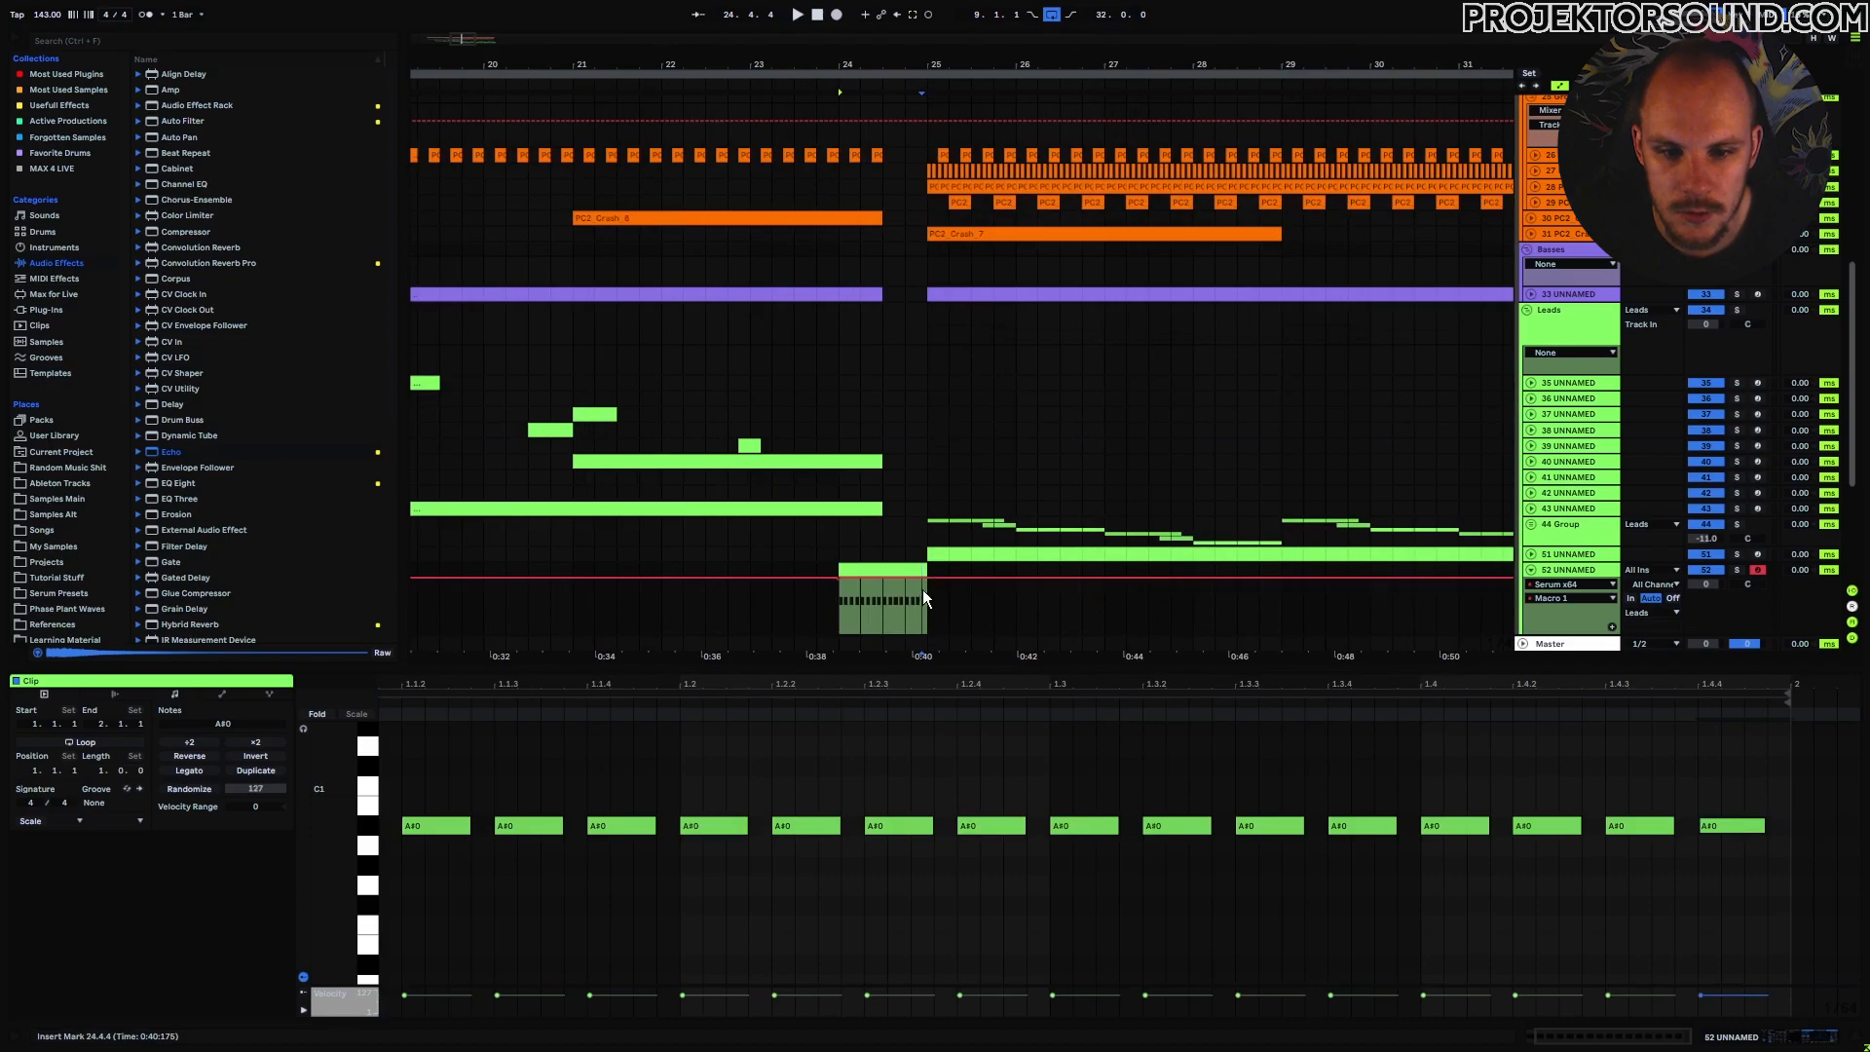
left_click_drag(886, 582, 883, 632)
left_click(839, 616)
key("space")
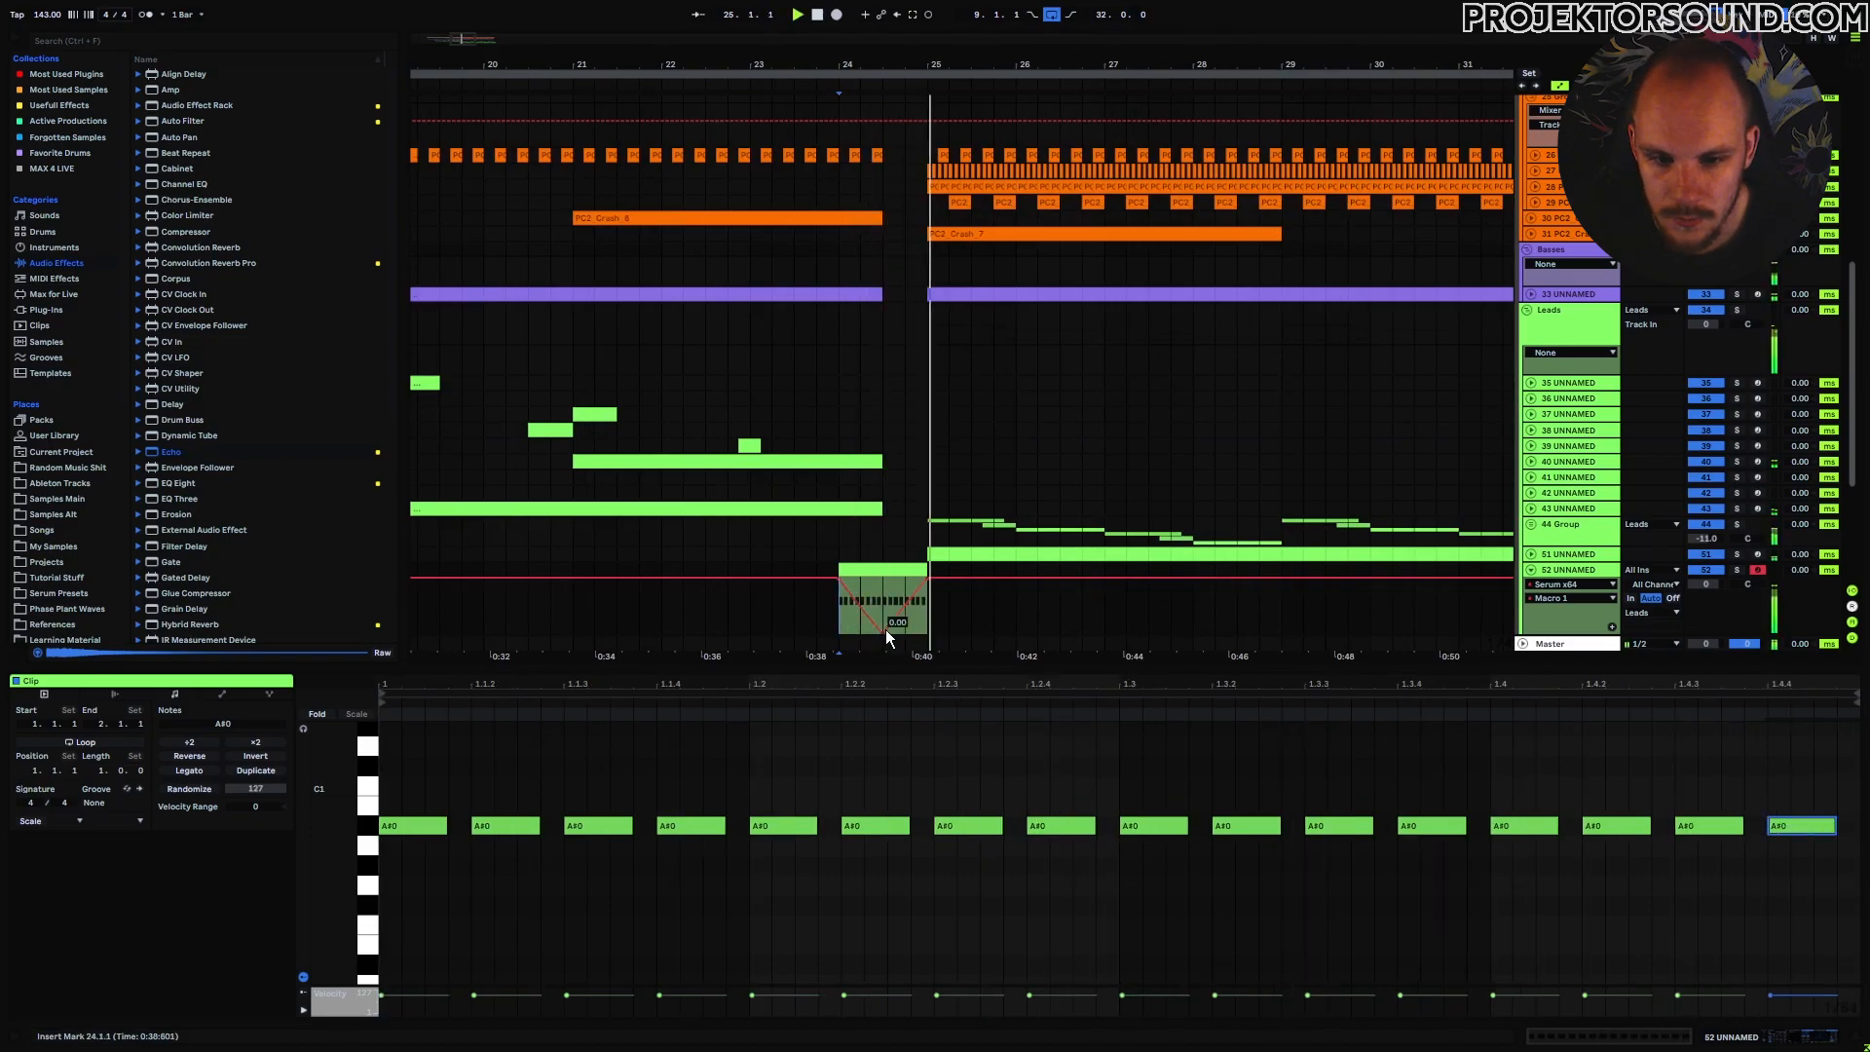
Reshape the Macro 1 automation to rise from zero to a mid-bar peak and fall back, playing the clip to check it.
key("space")
left_click_drag(885, 629, 927, 631)
key("space")
key("space")
left_click_drag(837, 577, 910, 602)
left_click(930, 630)
key("space")
key("space")
left_click(848, 588)
key("space")
key("space")
key("space")
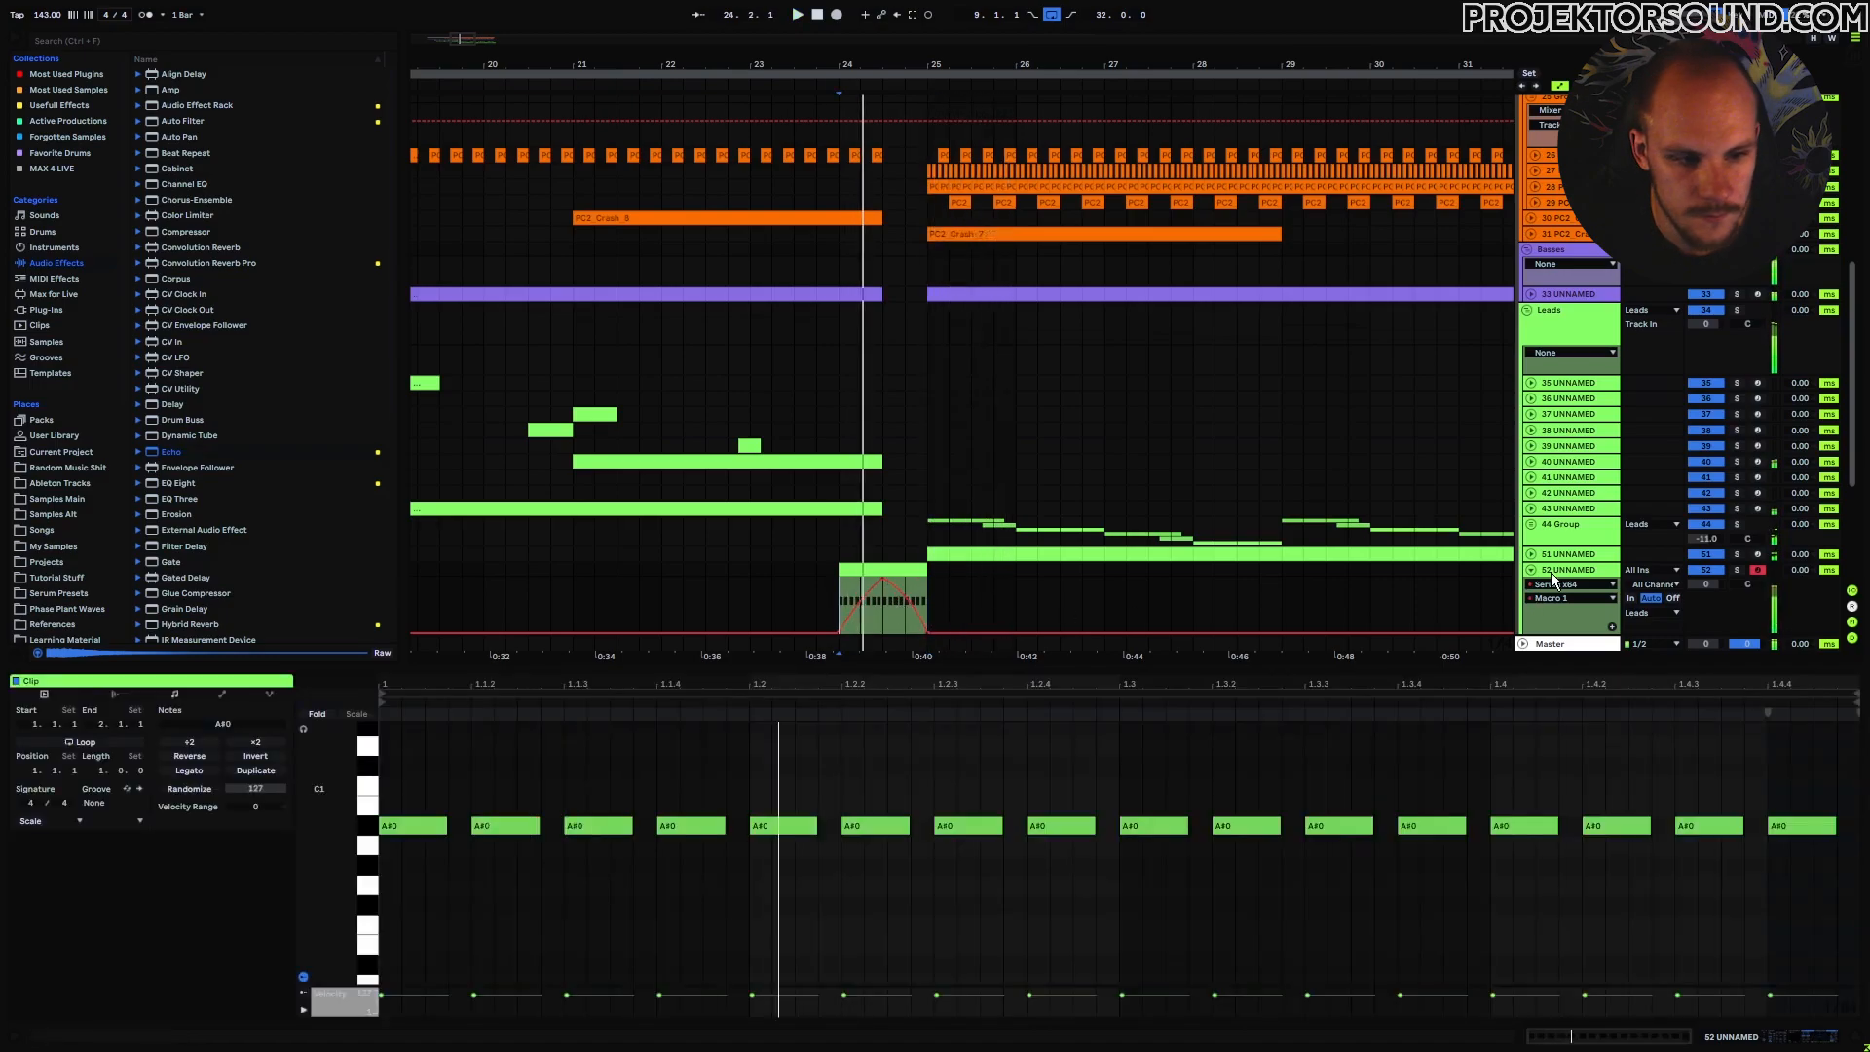
Open the Serum lead track's devices, enable Echo while the clip plays, and close the Serum window.
double_click(1551, 570)
key("space")
left_click(354, 869)
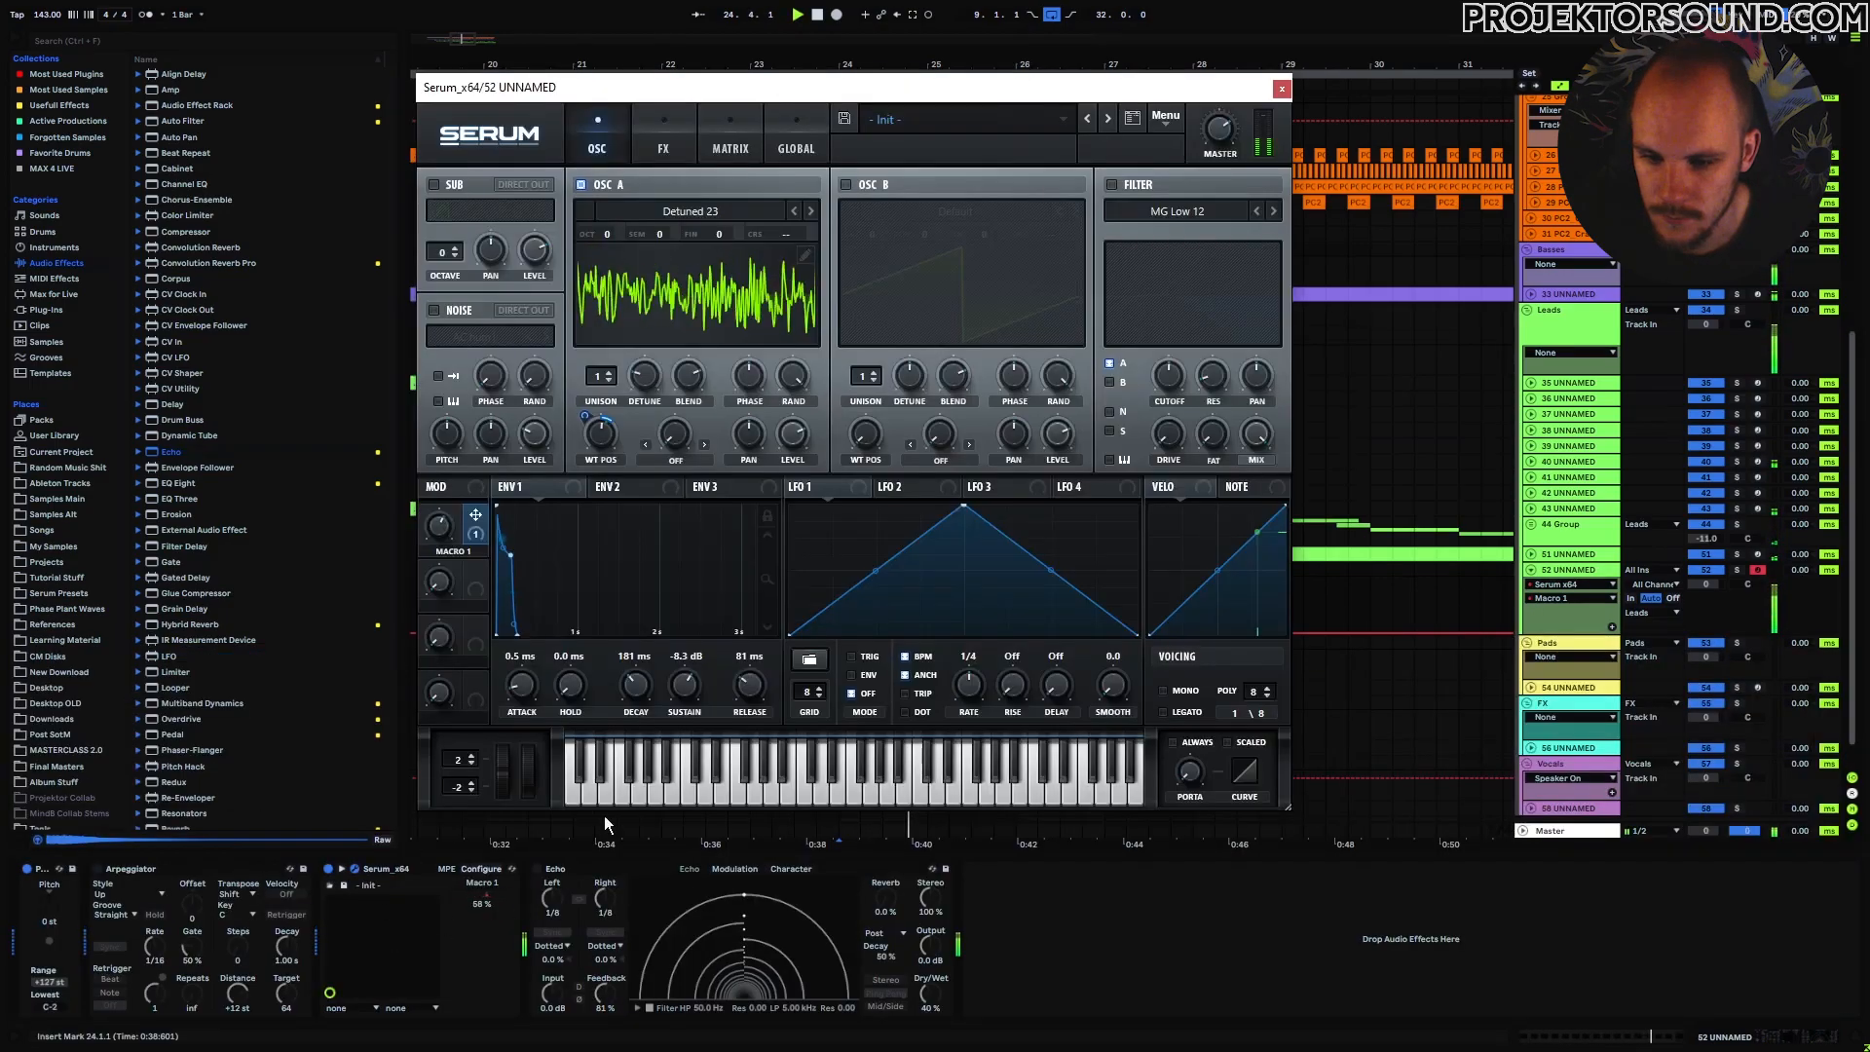
left_click(536, 868)
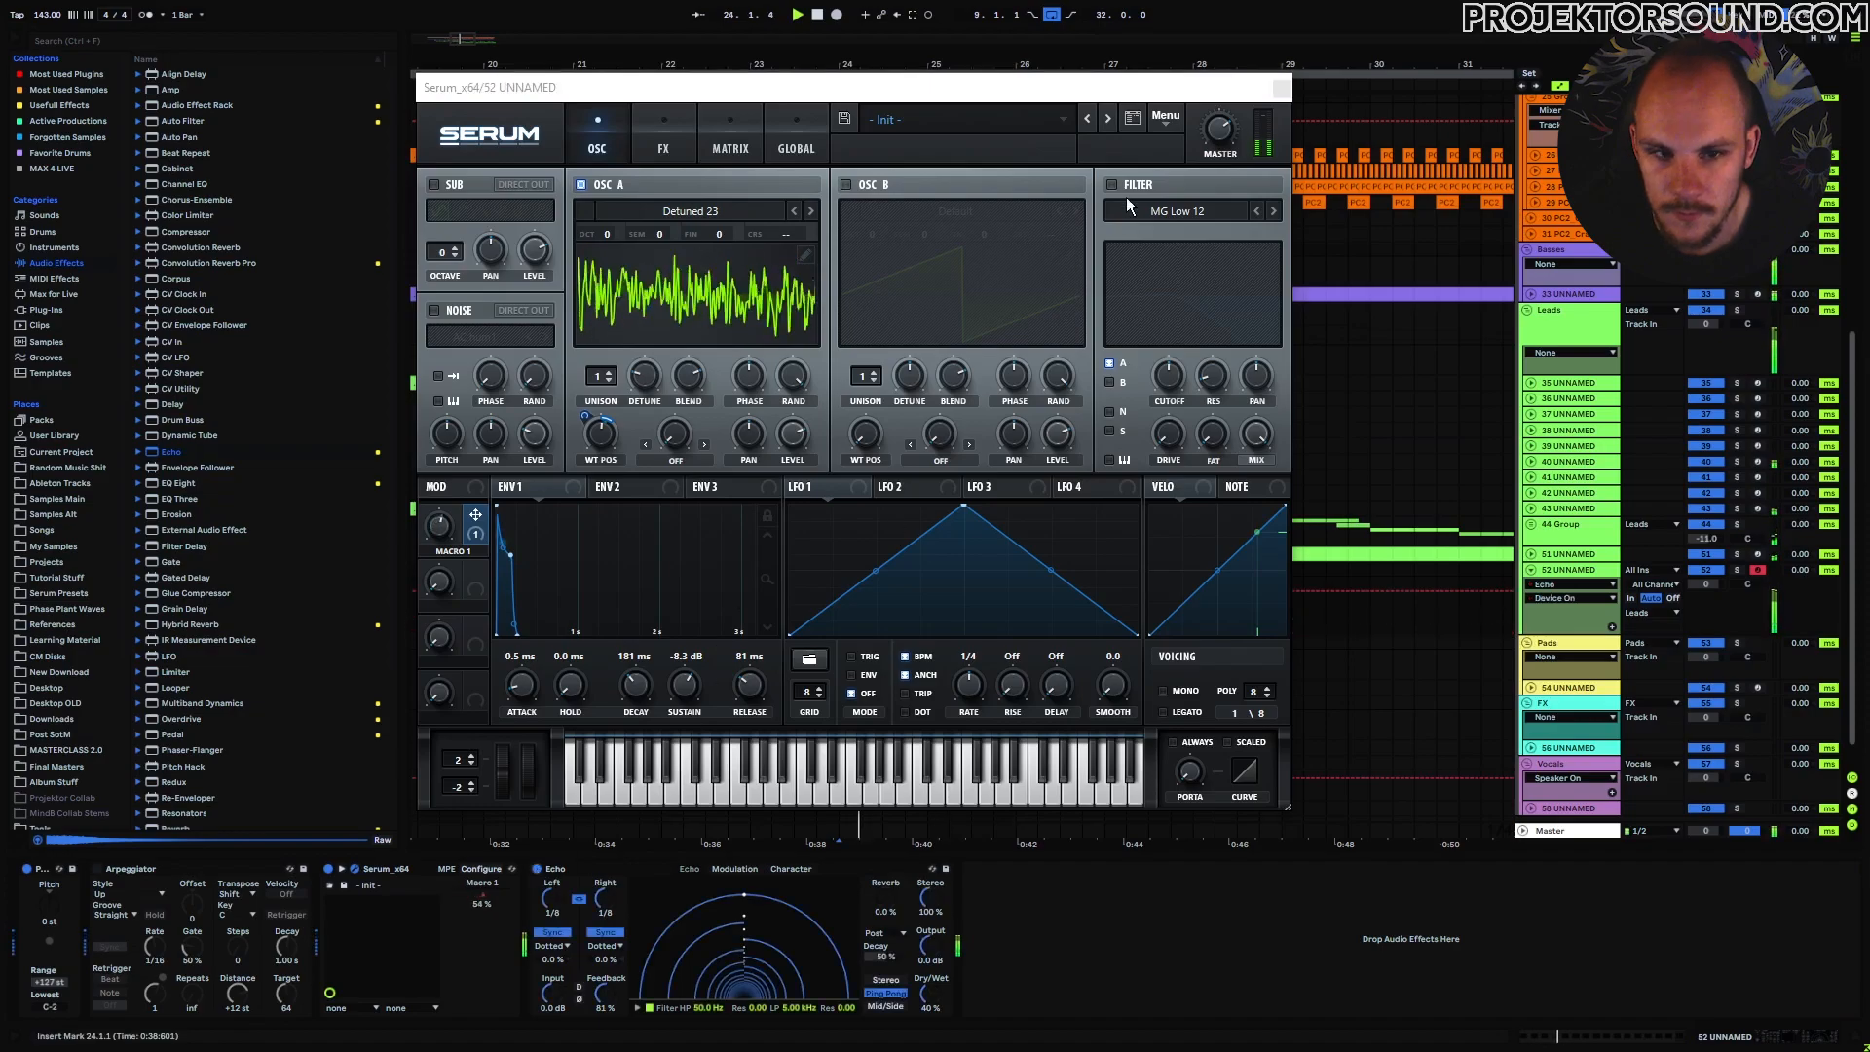
left_click(1213, 139)
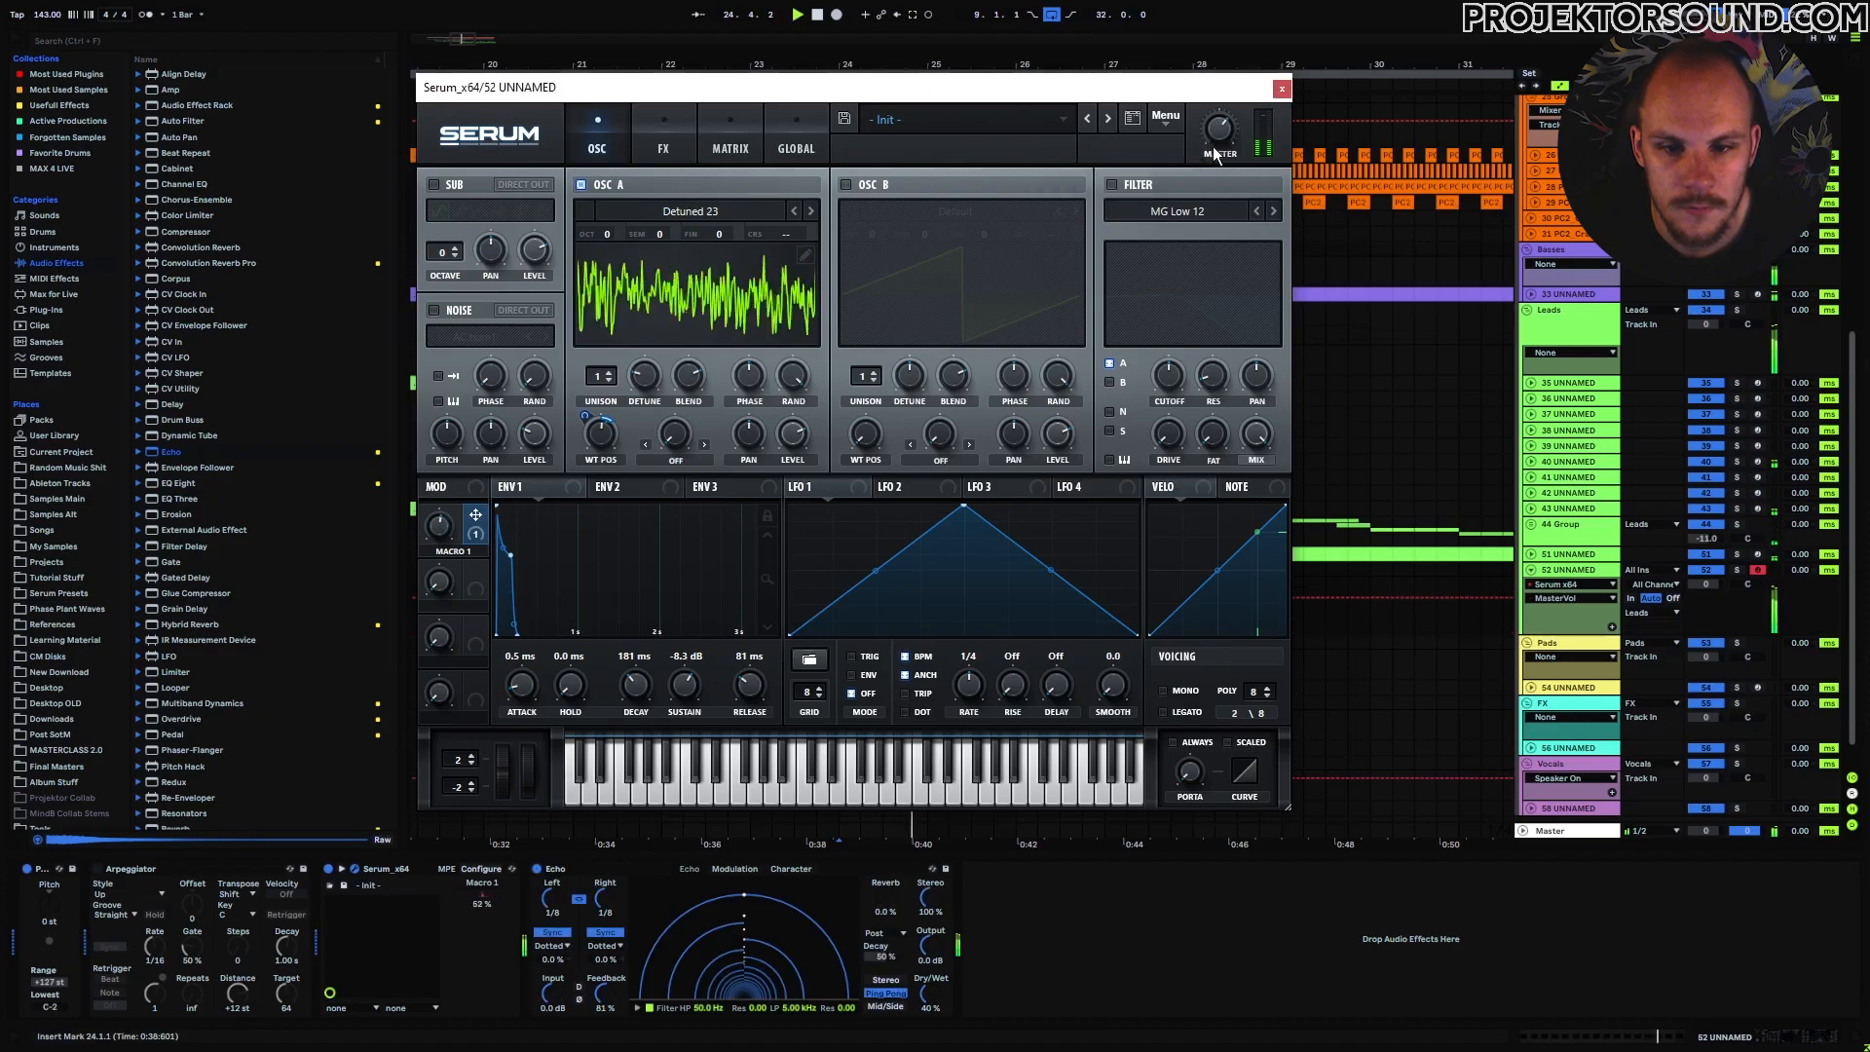
left_click(1282, 89)
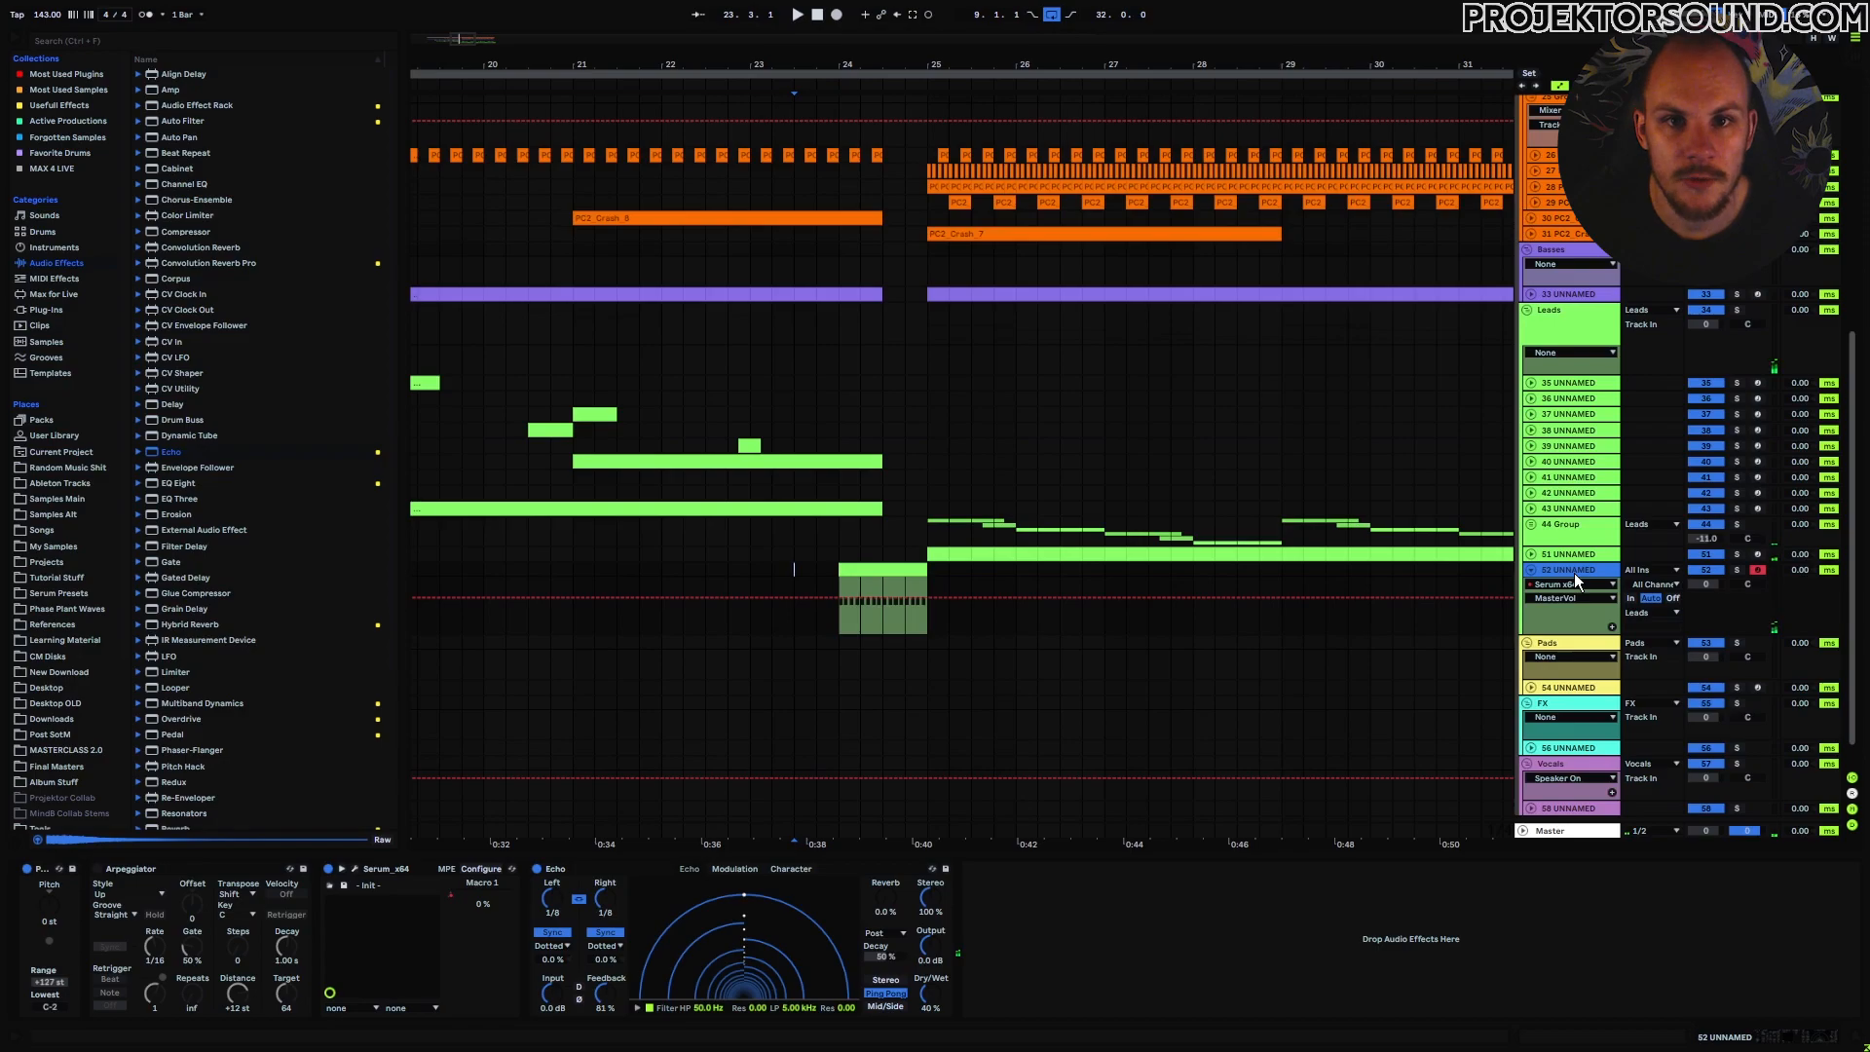
Insert the Vital synth on the new MIDI track 53 and reposition its window.
mouse_move(821, 296)
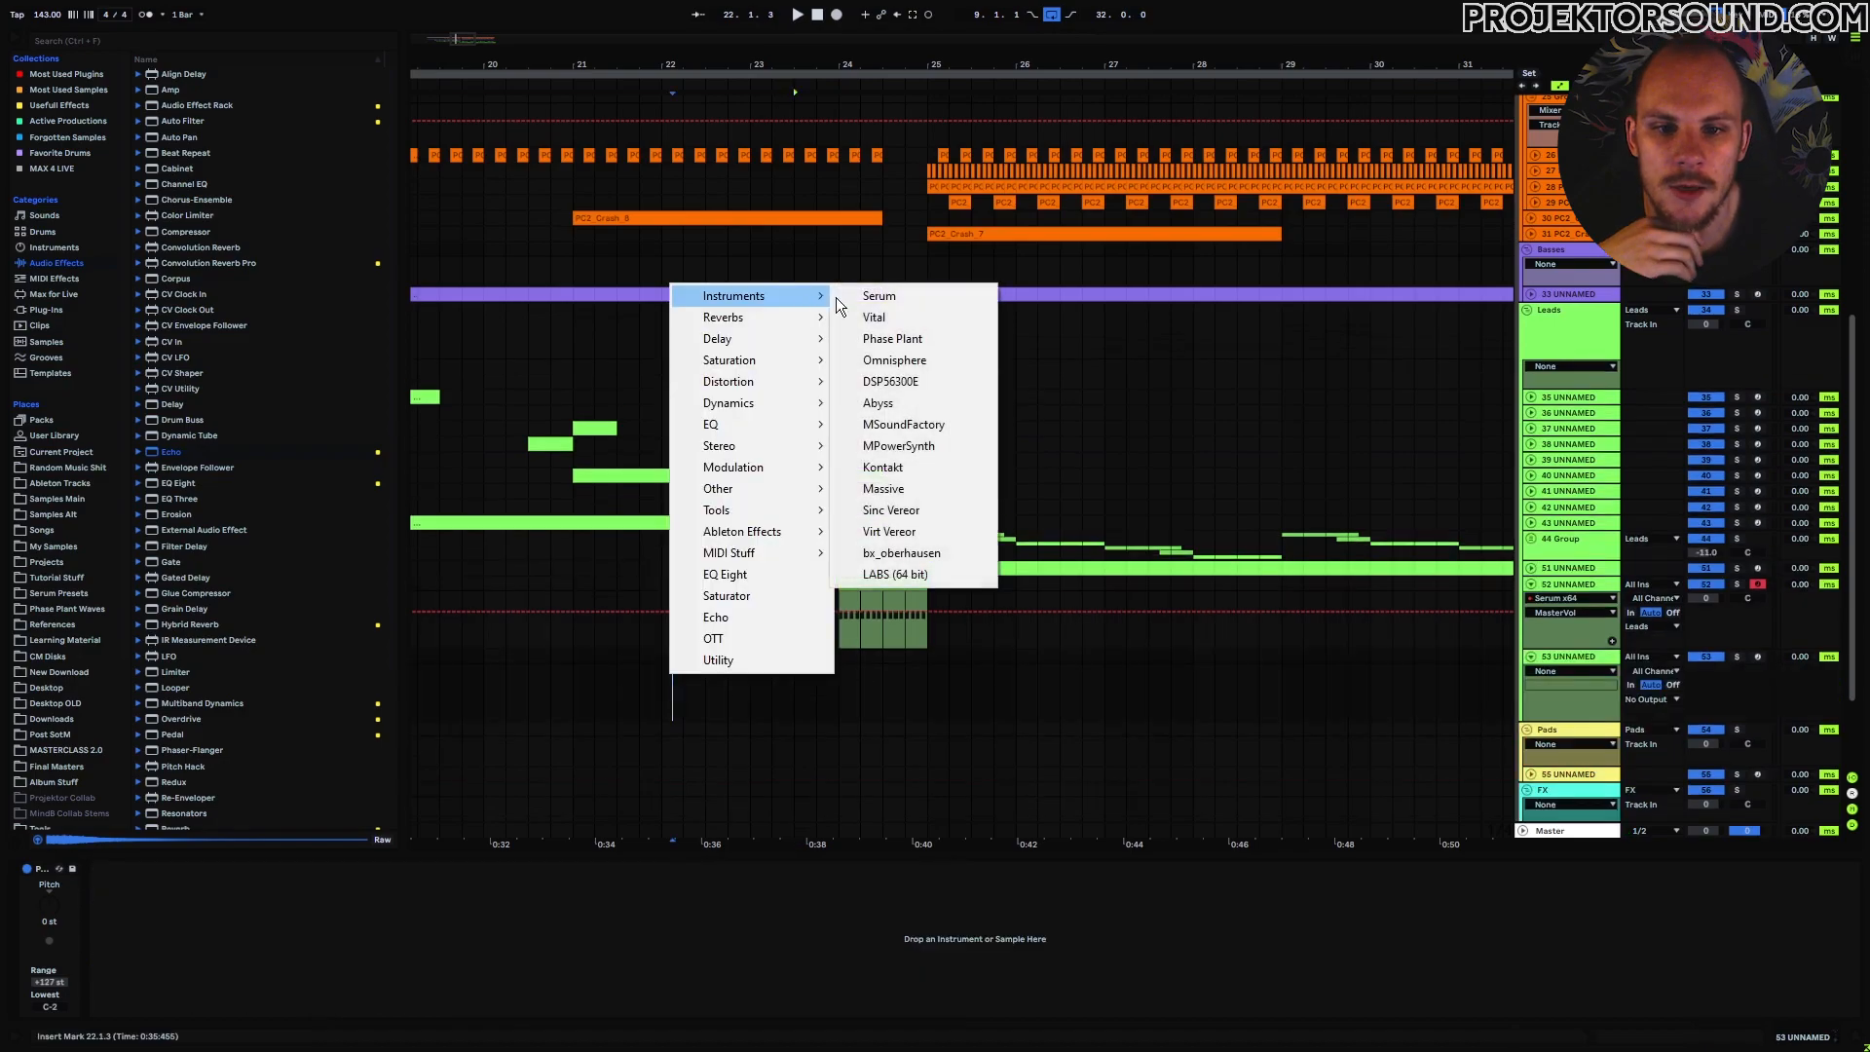
left_click(932, 313)
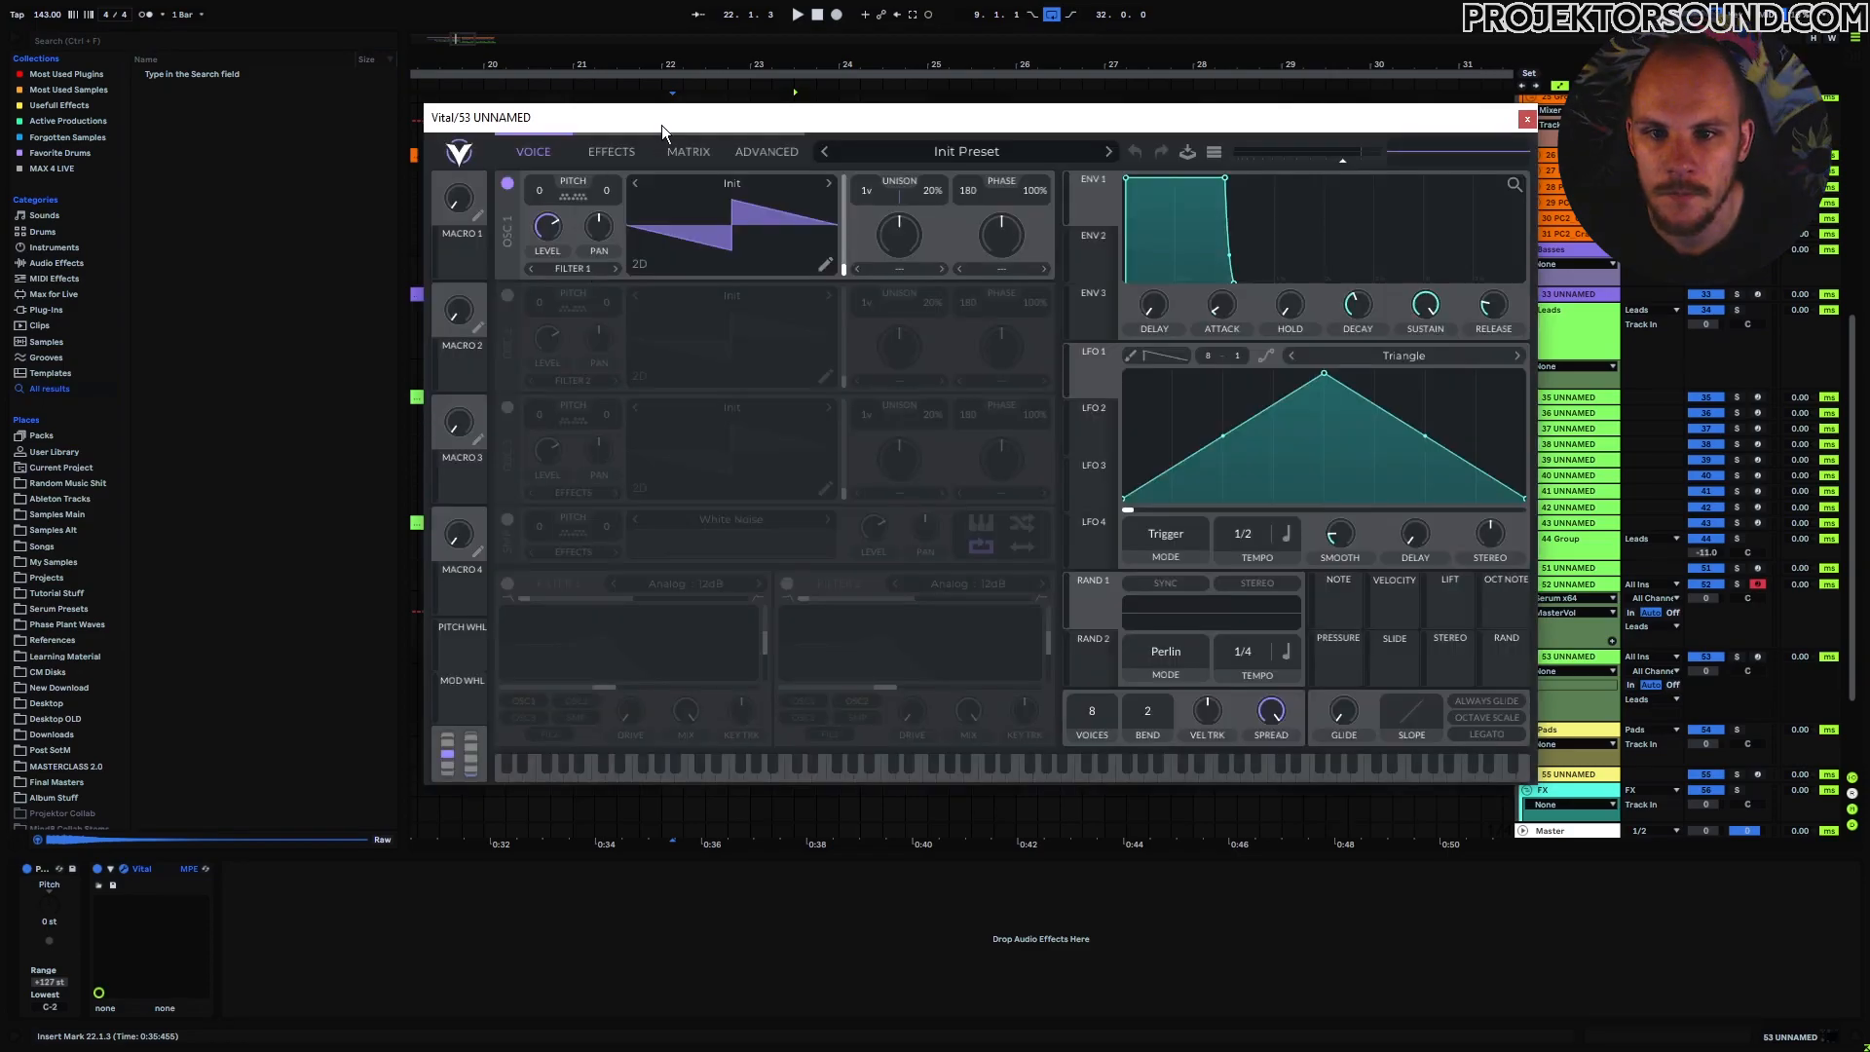
left_click_drag(662, 125, 739, 210)
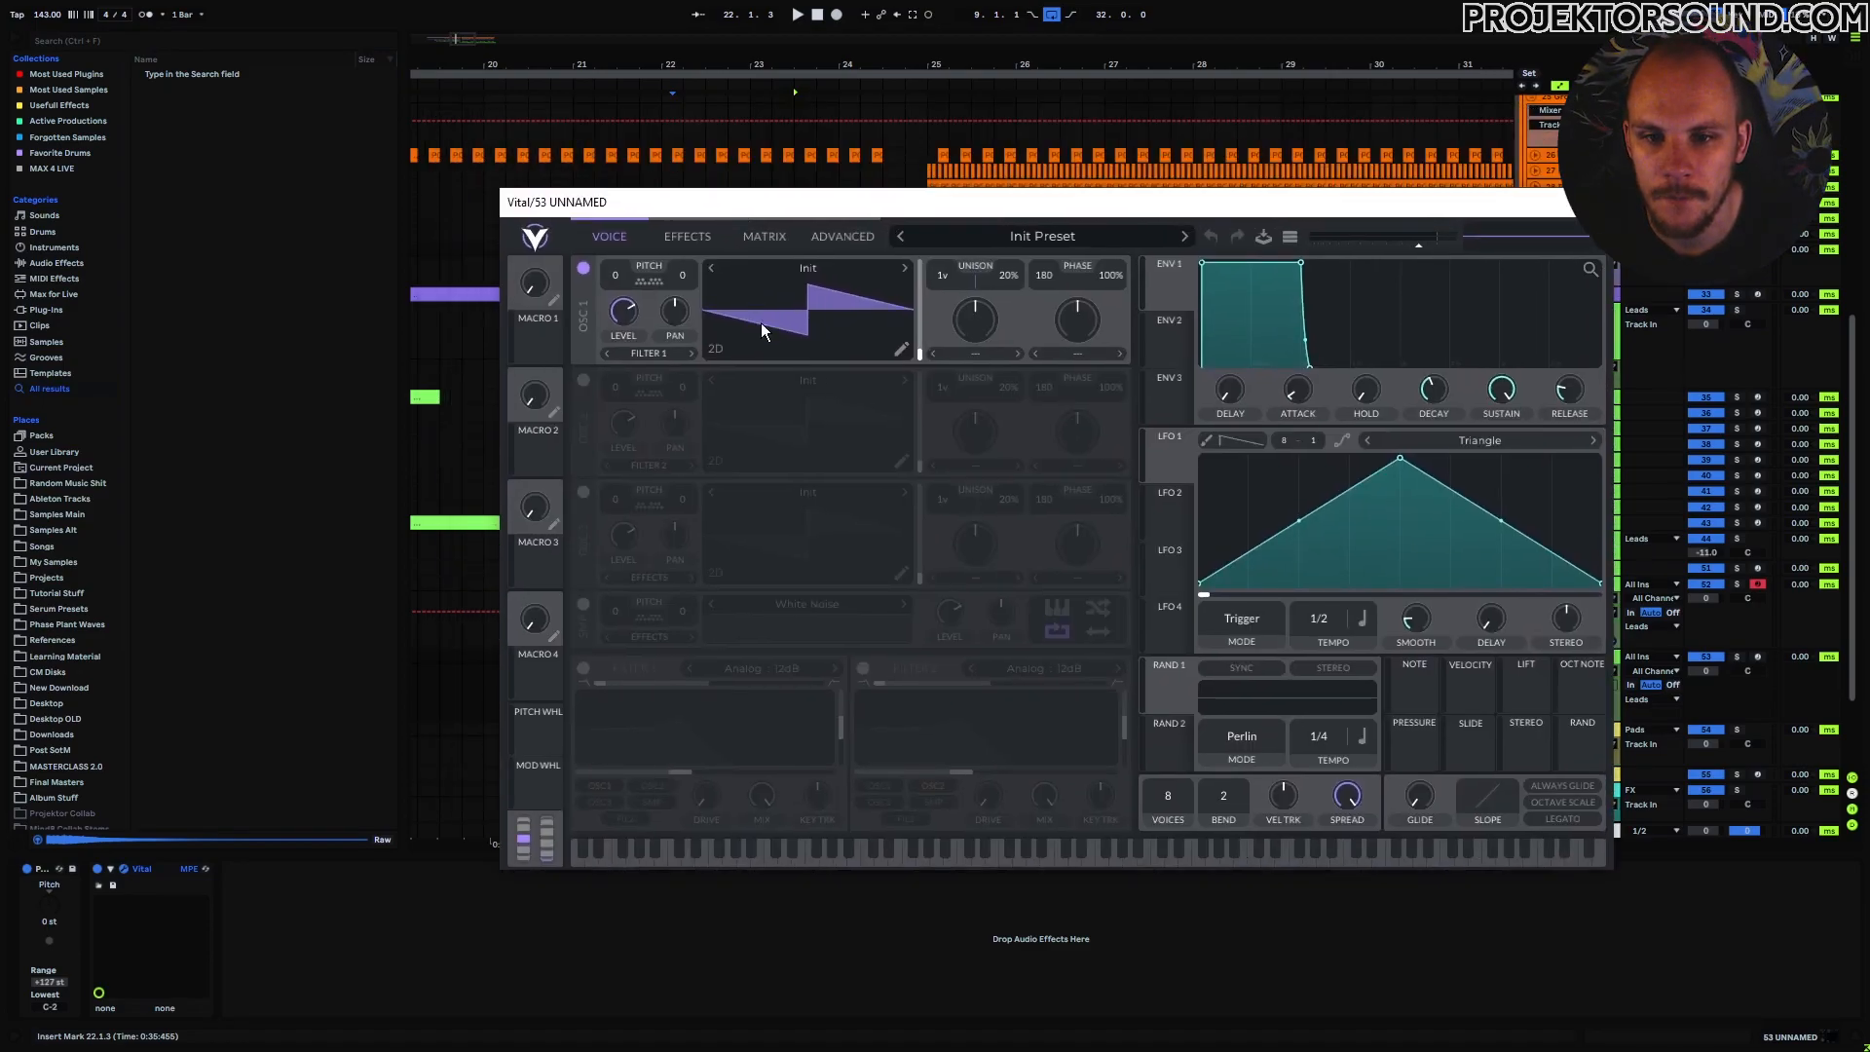
Load the FFT Morph 3 wavetable from the Samples & Stuff folder into Vital's Oscillator 1.
left_click(801, 272)
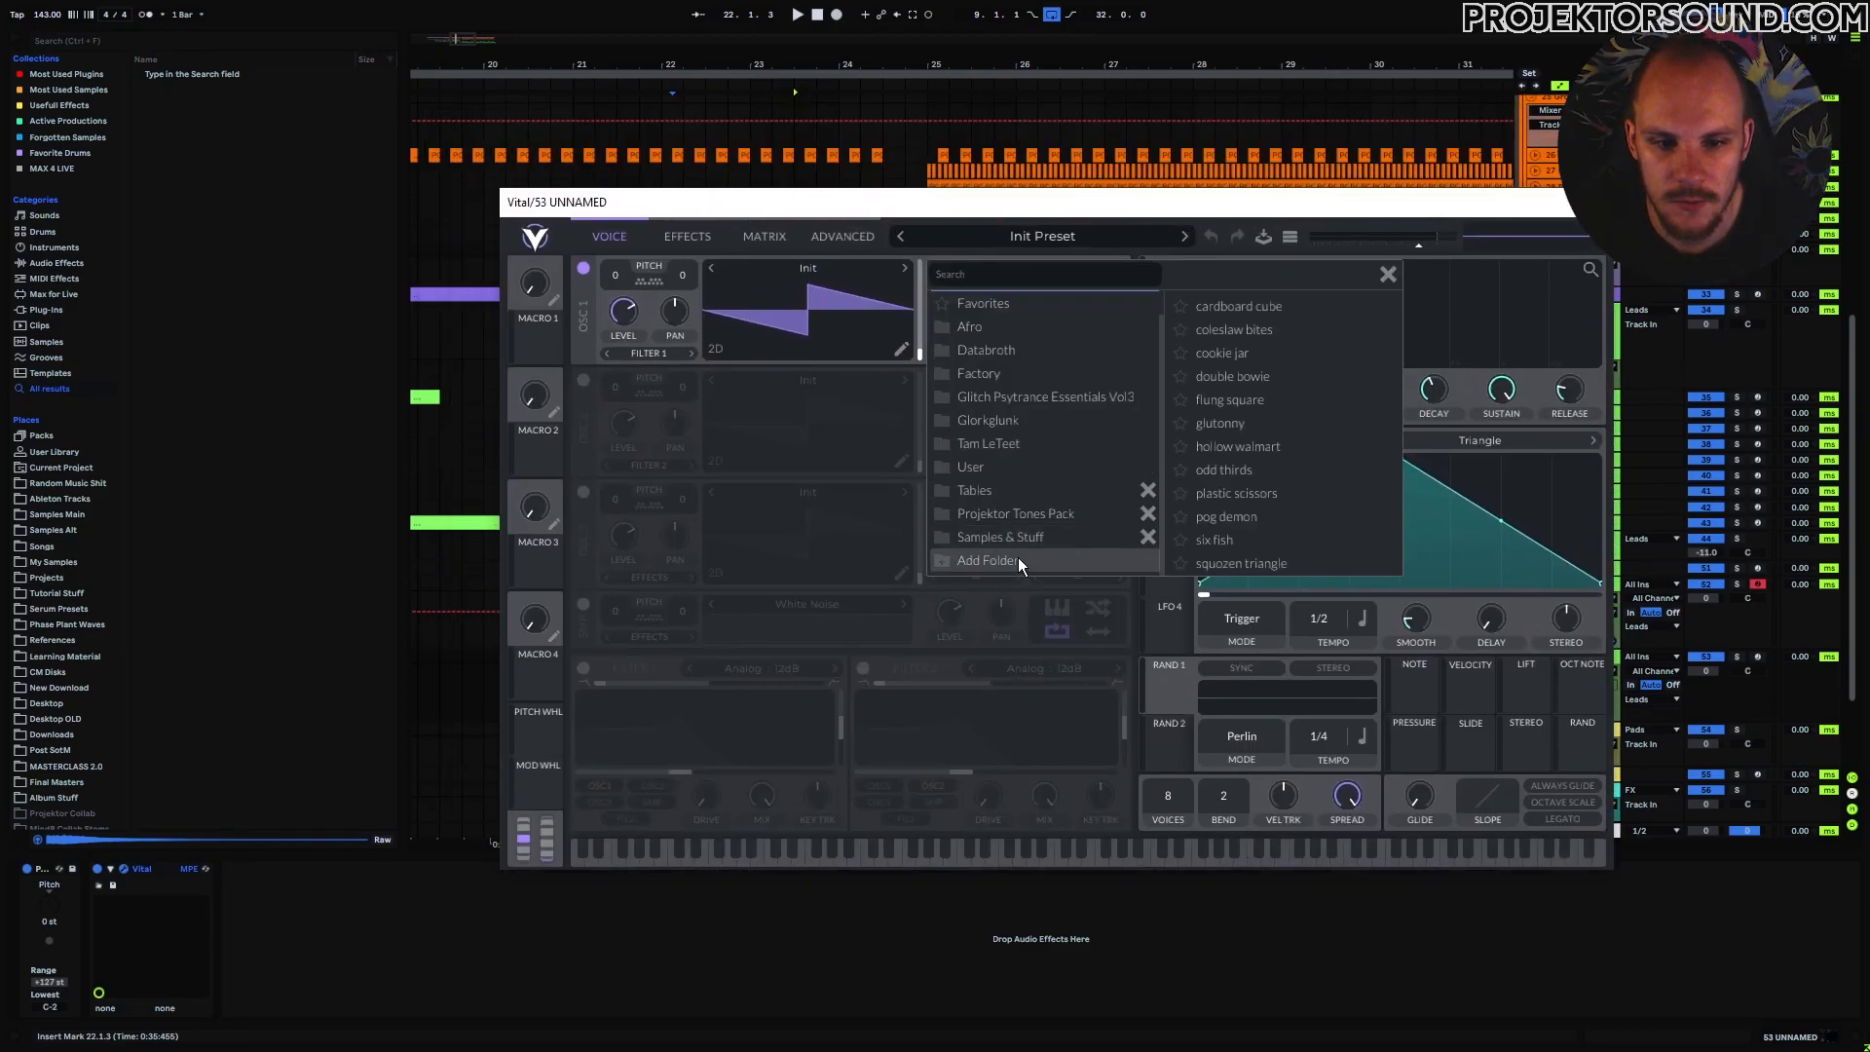
scroll(1241, 409, "down", 15)
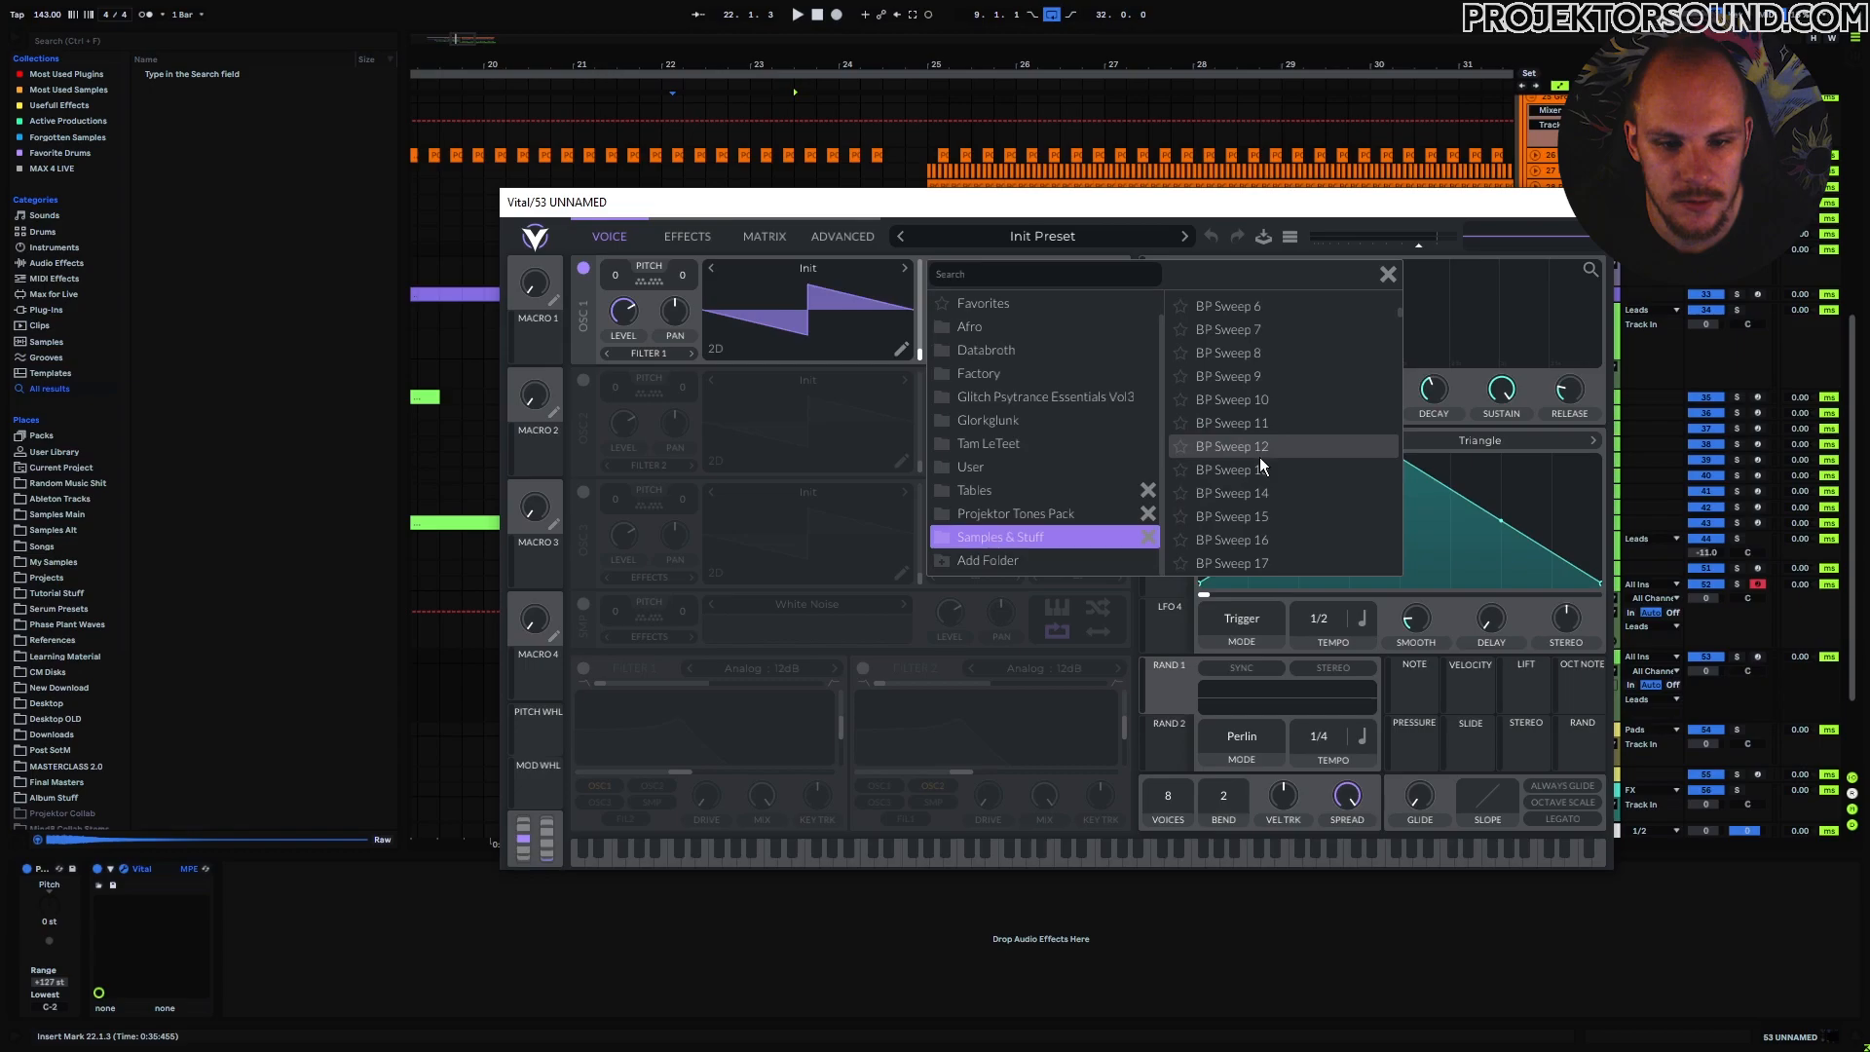
scroll(1296, 459, "down", 6)
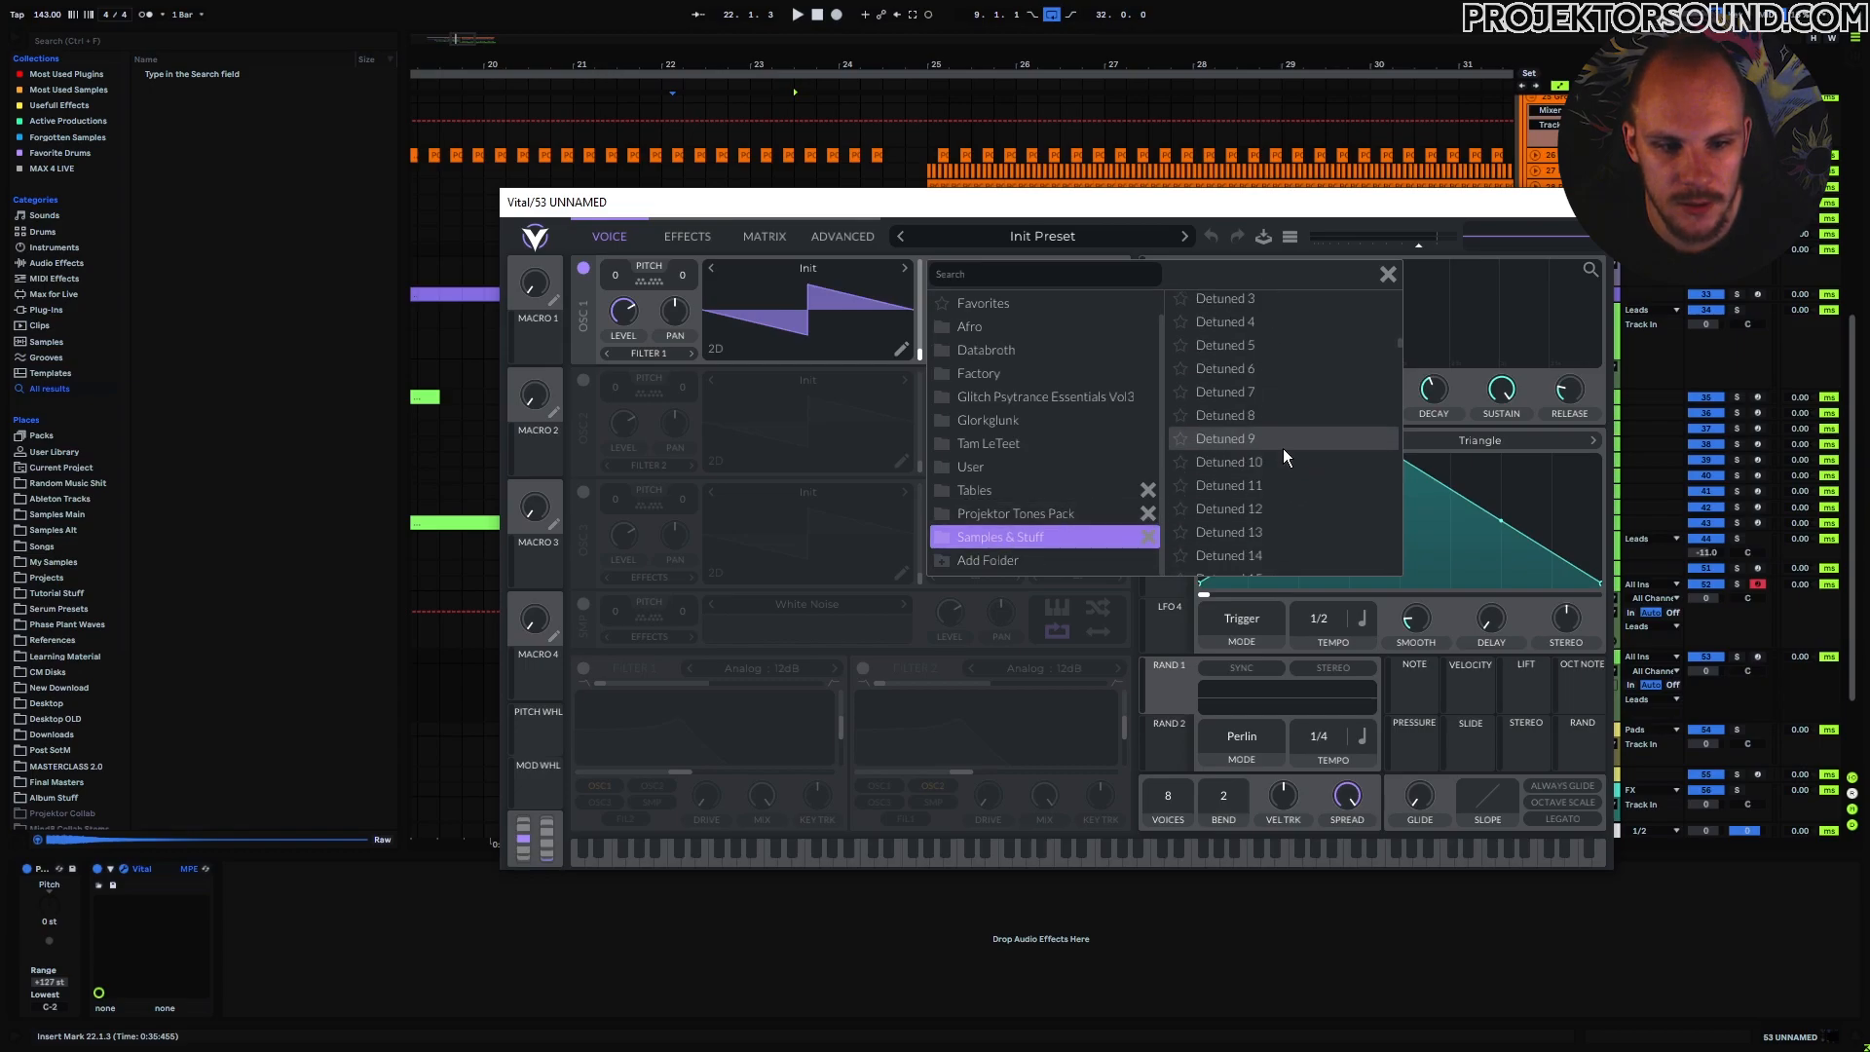
scroll(1279, 456, "down", 5)
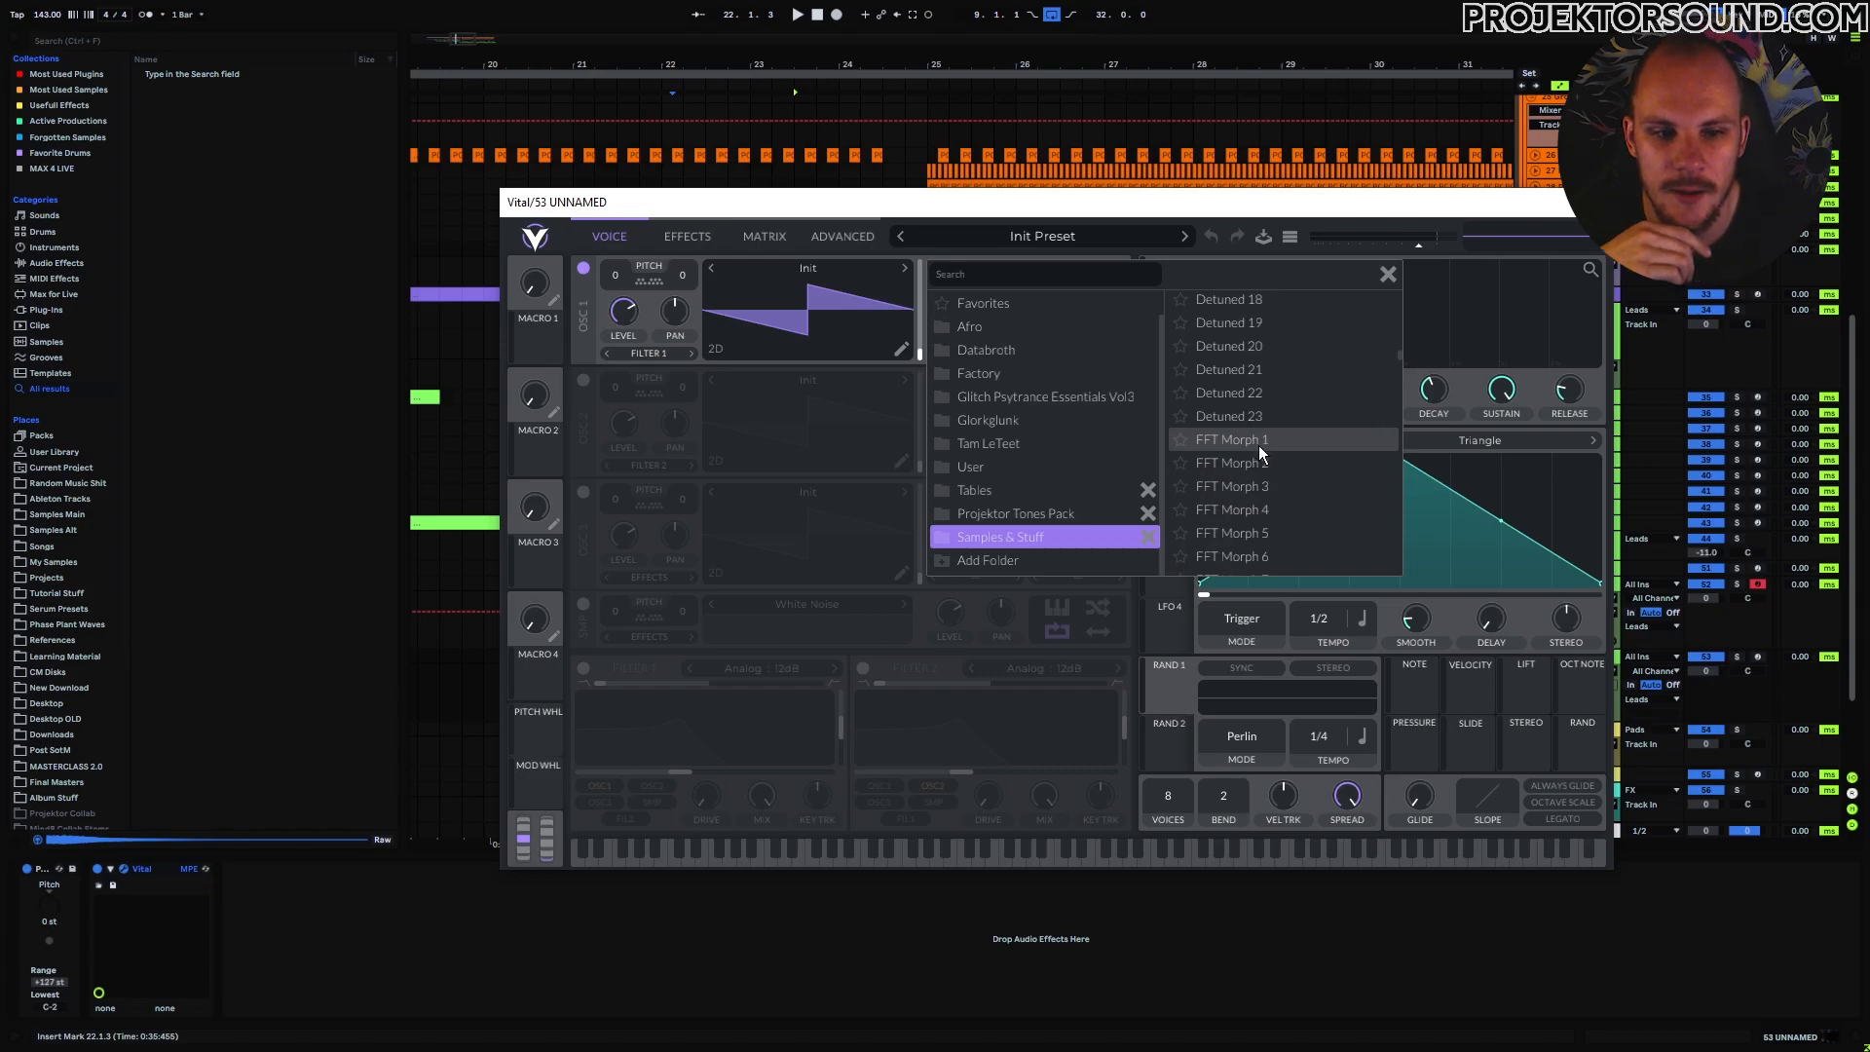
scroll(1255, 473, "down", 1)
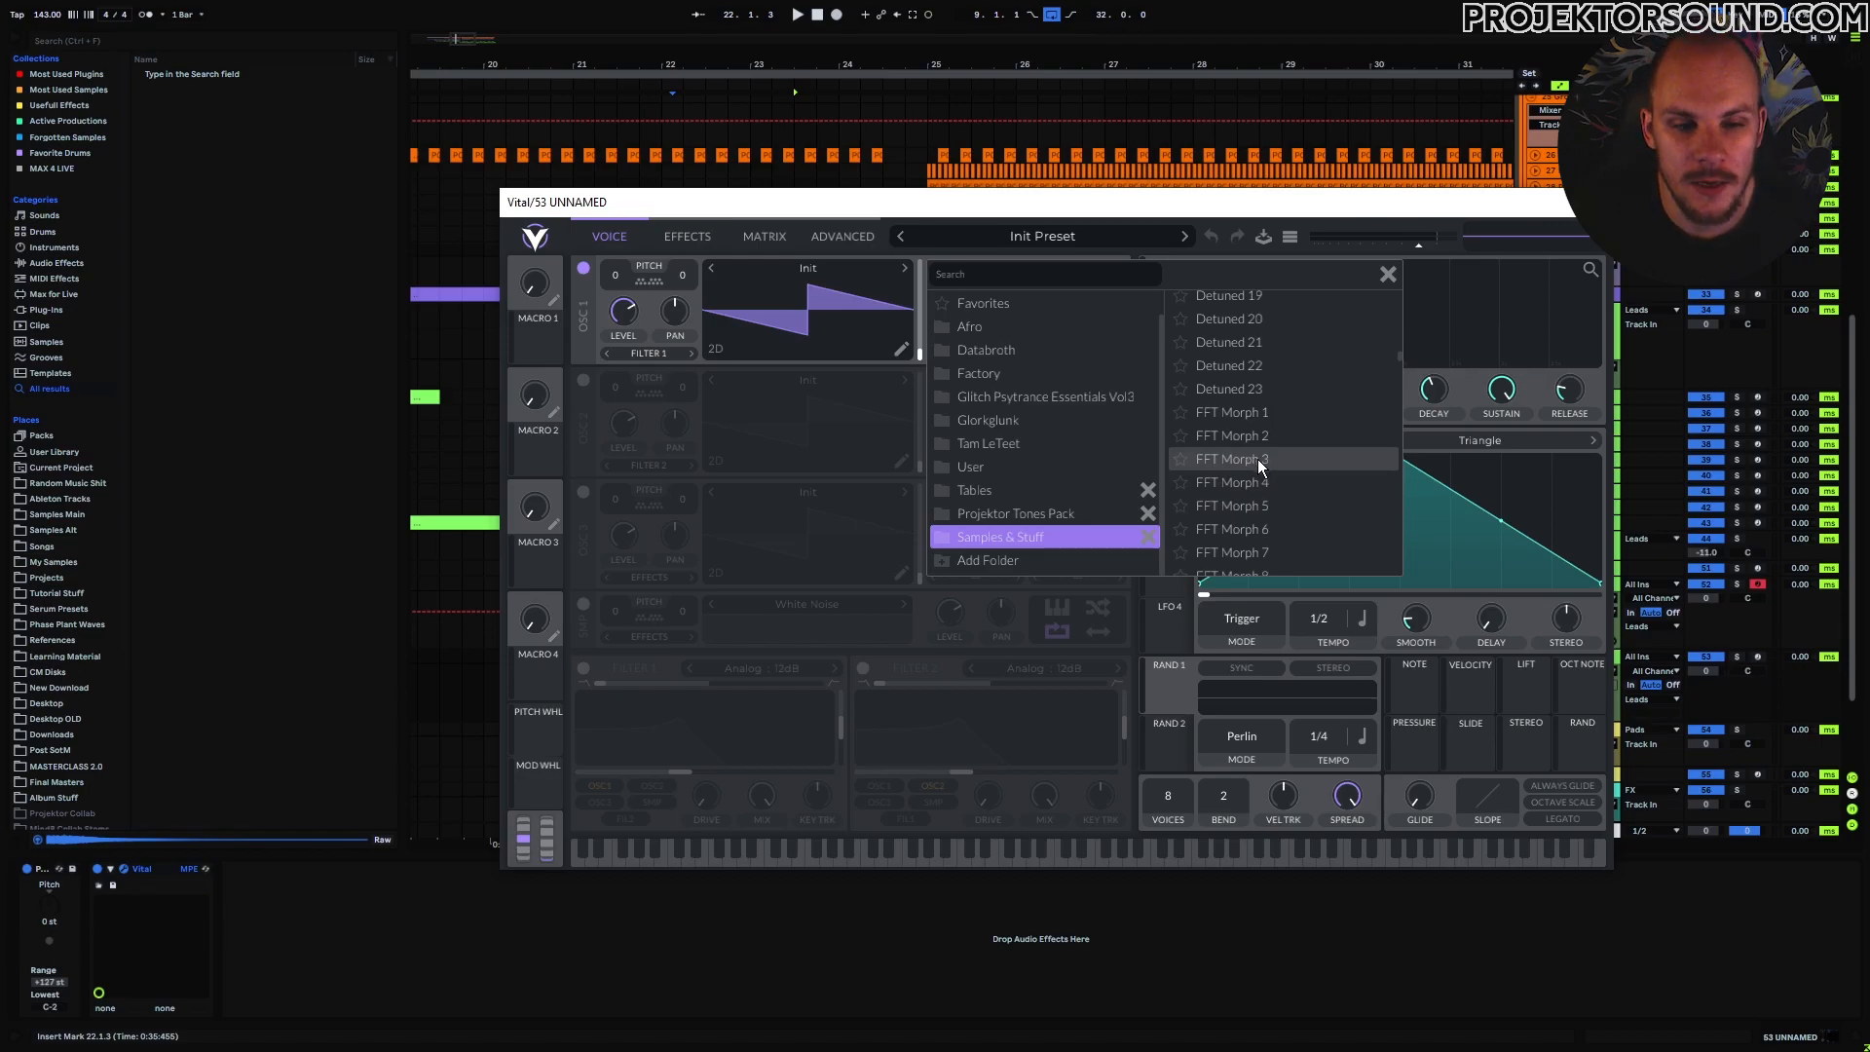
left_click(1259, 458)
left_click(1388, 274)
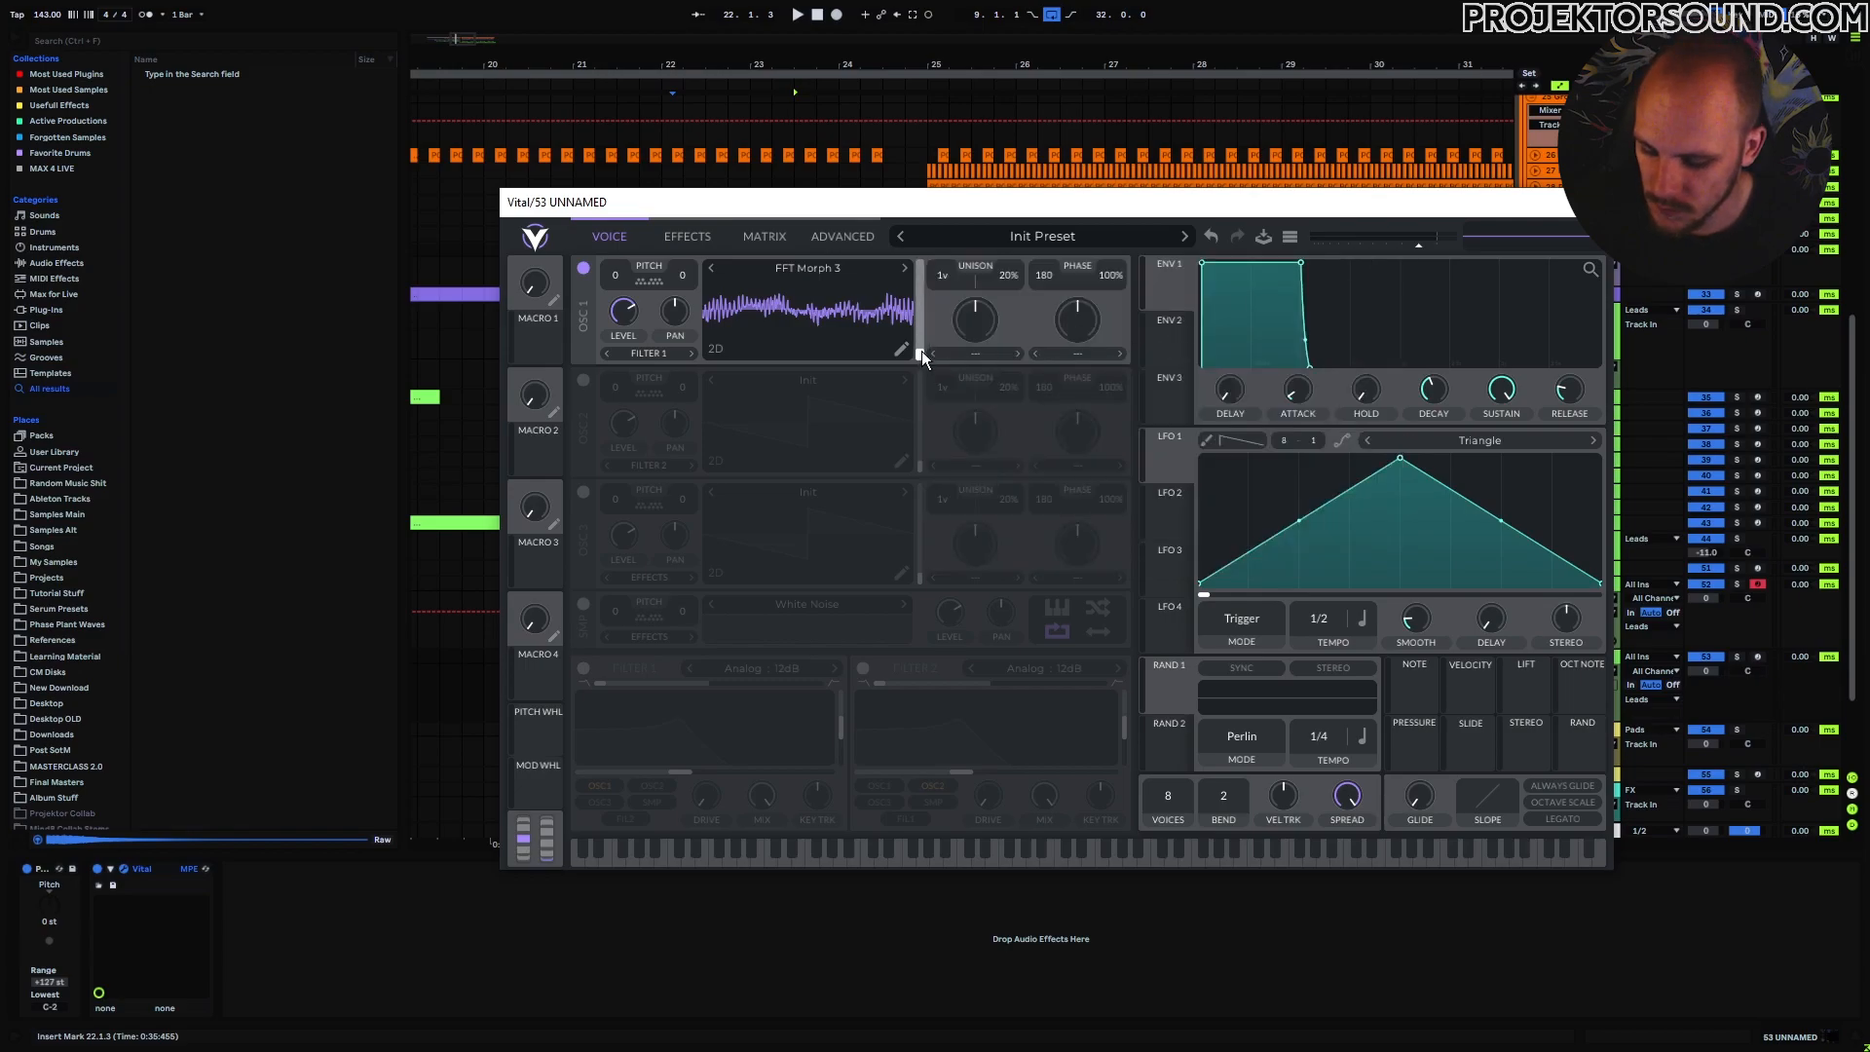
Audition the wavetables from FFT Morph 3 to FFT Morph 10 in Oscillator 1, sweeping the wavetable frame on several of them.
mouse_move(919, 358)
left_mouse_down()
mouse_move(932, 262)
mouse_move(920, 359)
left_mouse_up()
left_click(905, 268)
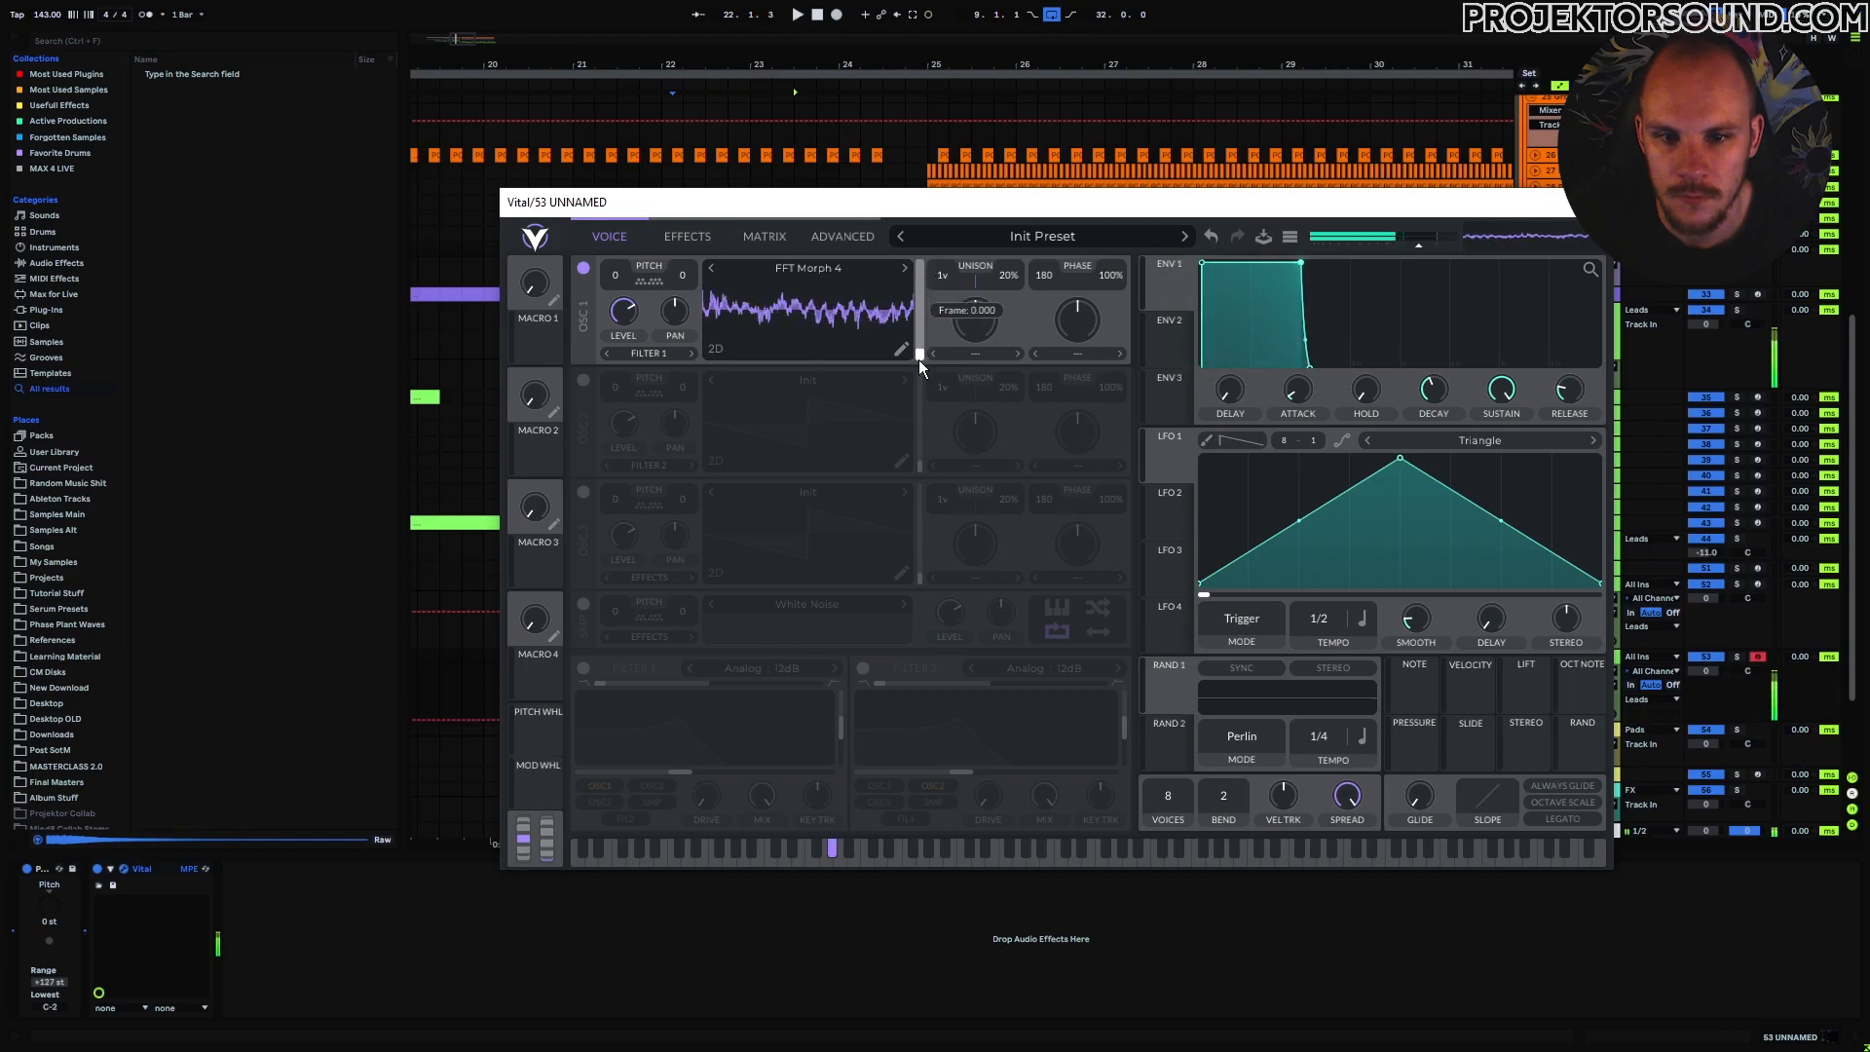
left_click(905, 271)
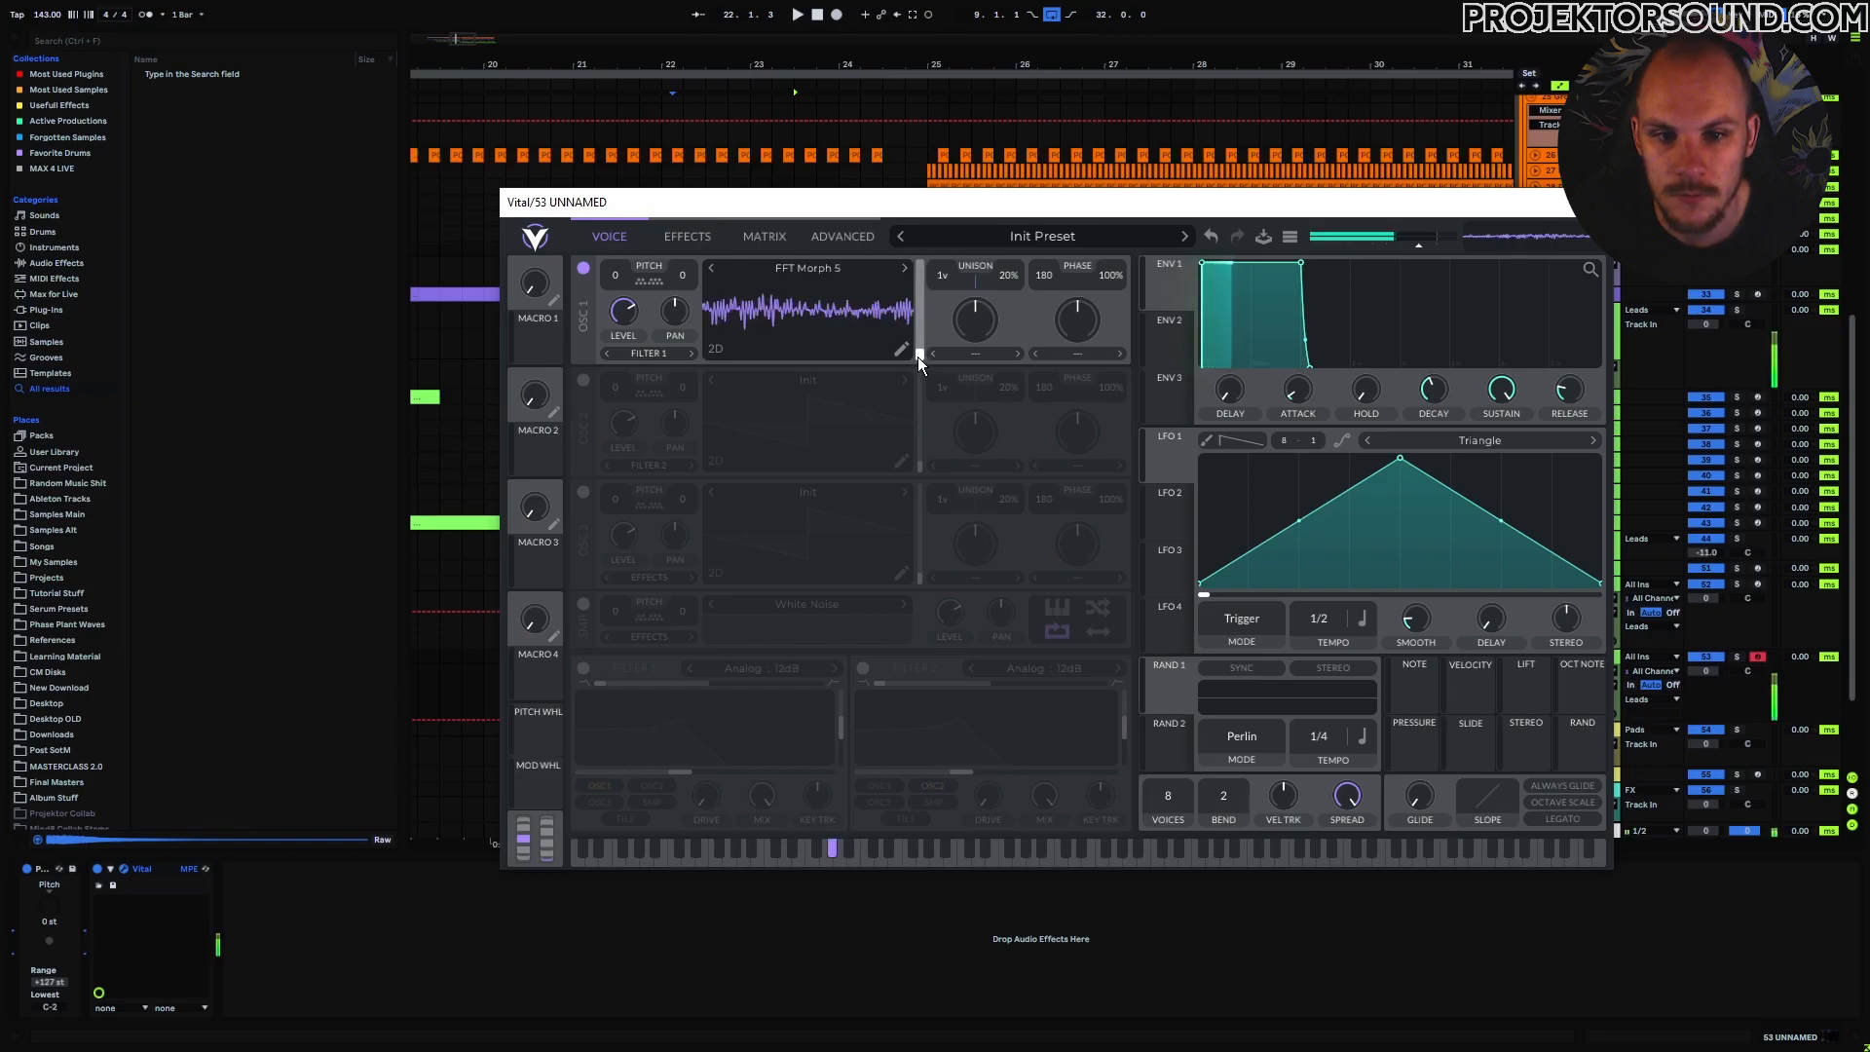
left_click(905, 268)
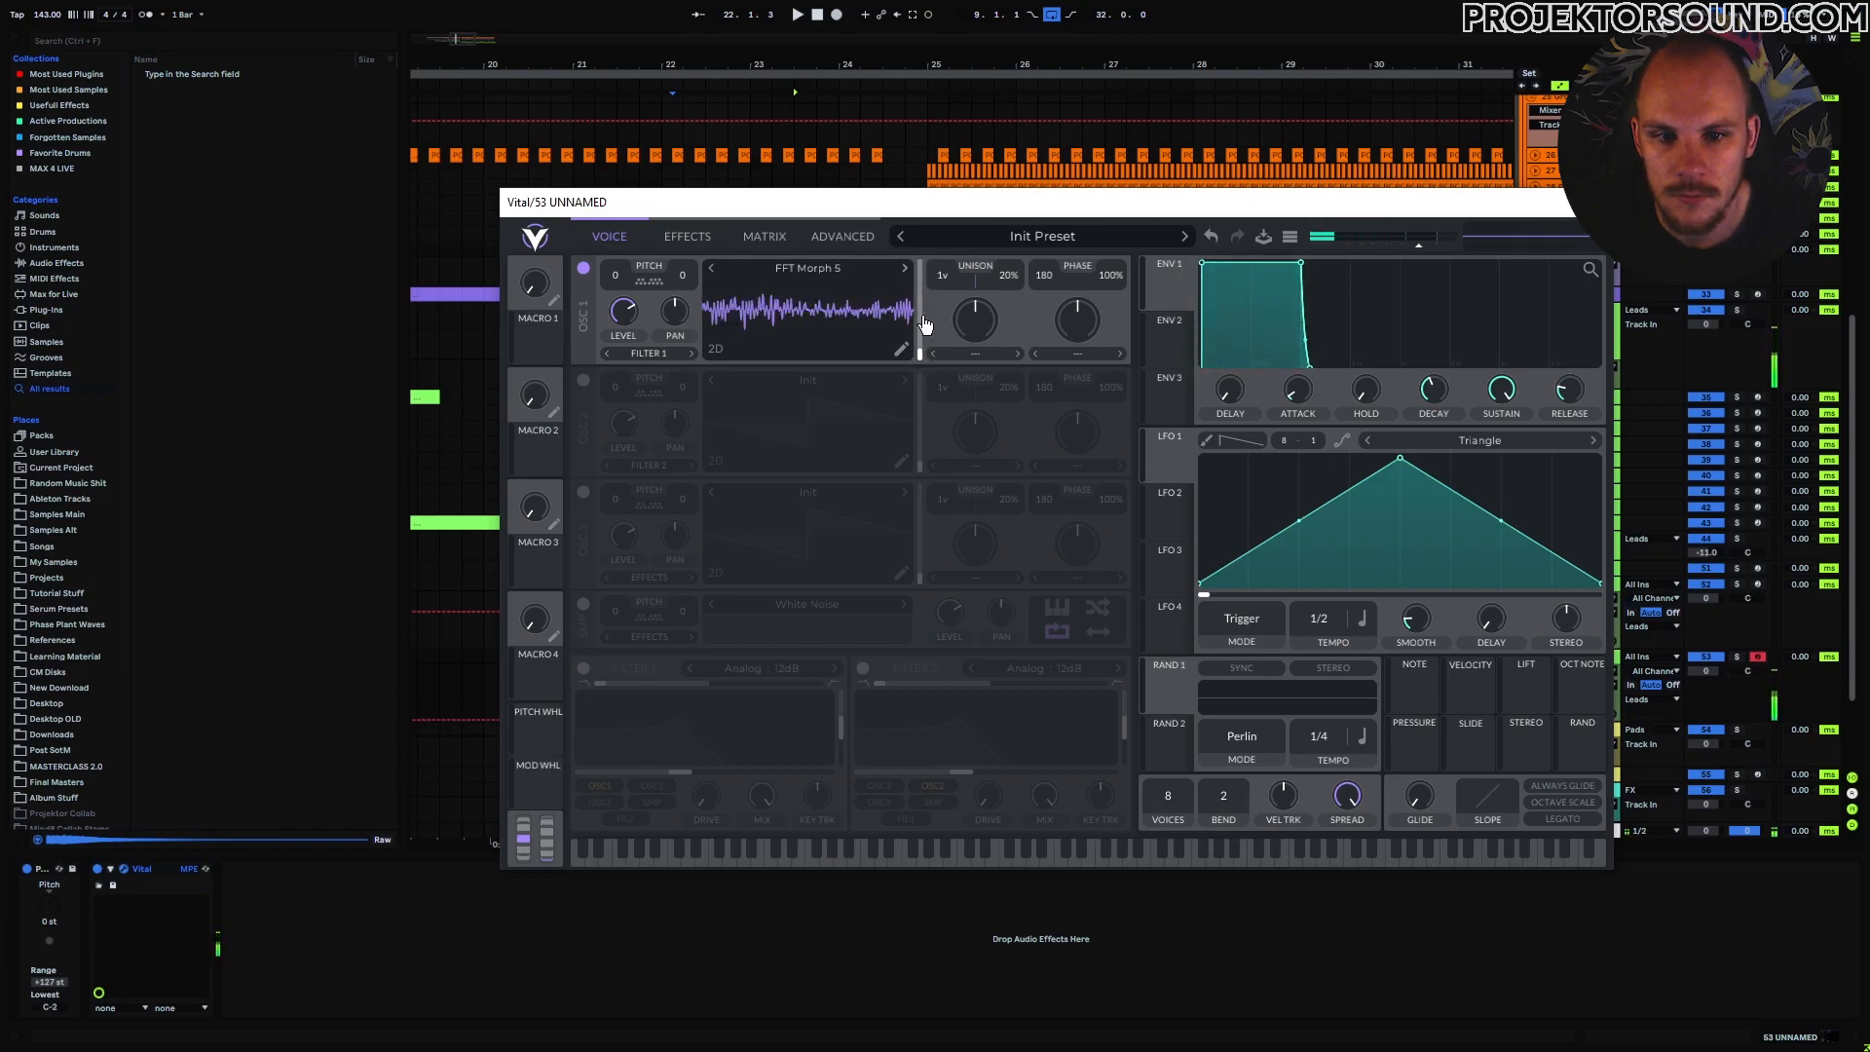
mouse_move(919, 359)
left_mouse_down()
mouse_move(928, 275)
mouse_move(910, 364)
left_mouse_up()
left_click(905, 269)
left_click(905, 268)
left_click(904, 266)
left_click(904, 266)
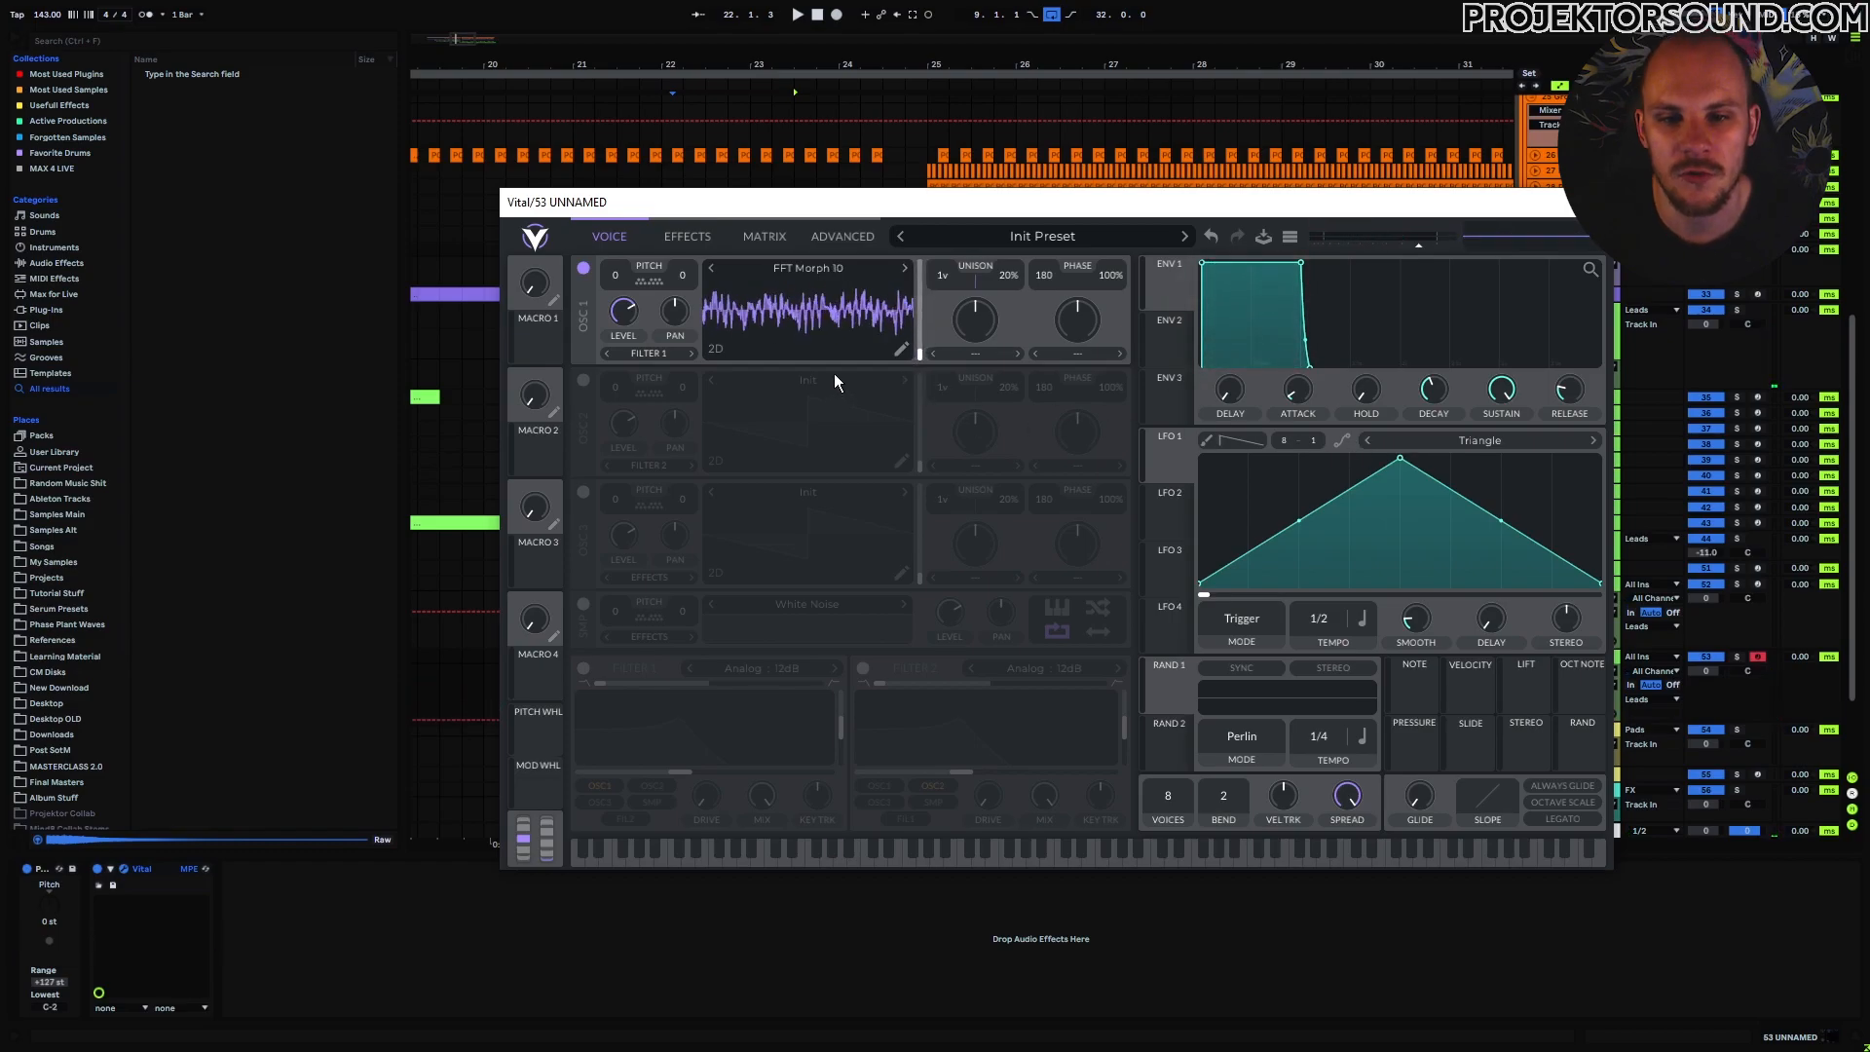
Load Flanger 7 into Oscillator 1, sweep its frame, and audition further wavetables from the Samples & Stuff folder.
left_click(812, 274)
left_click(1243, 462)
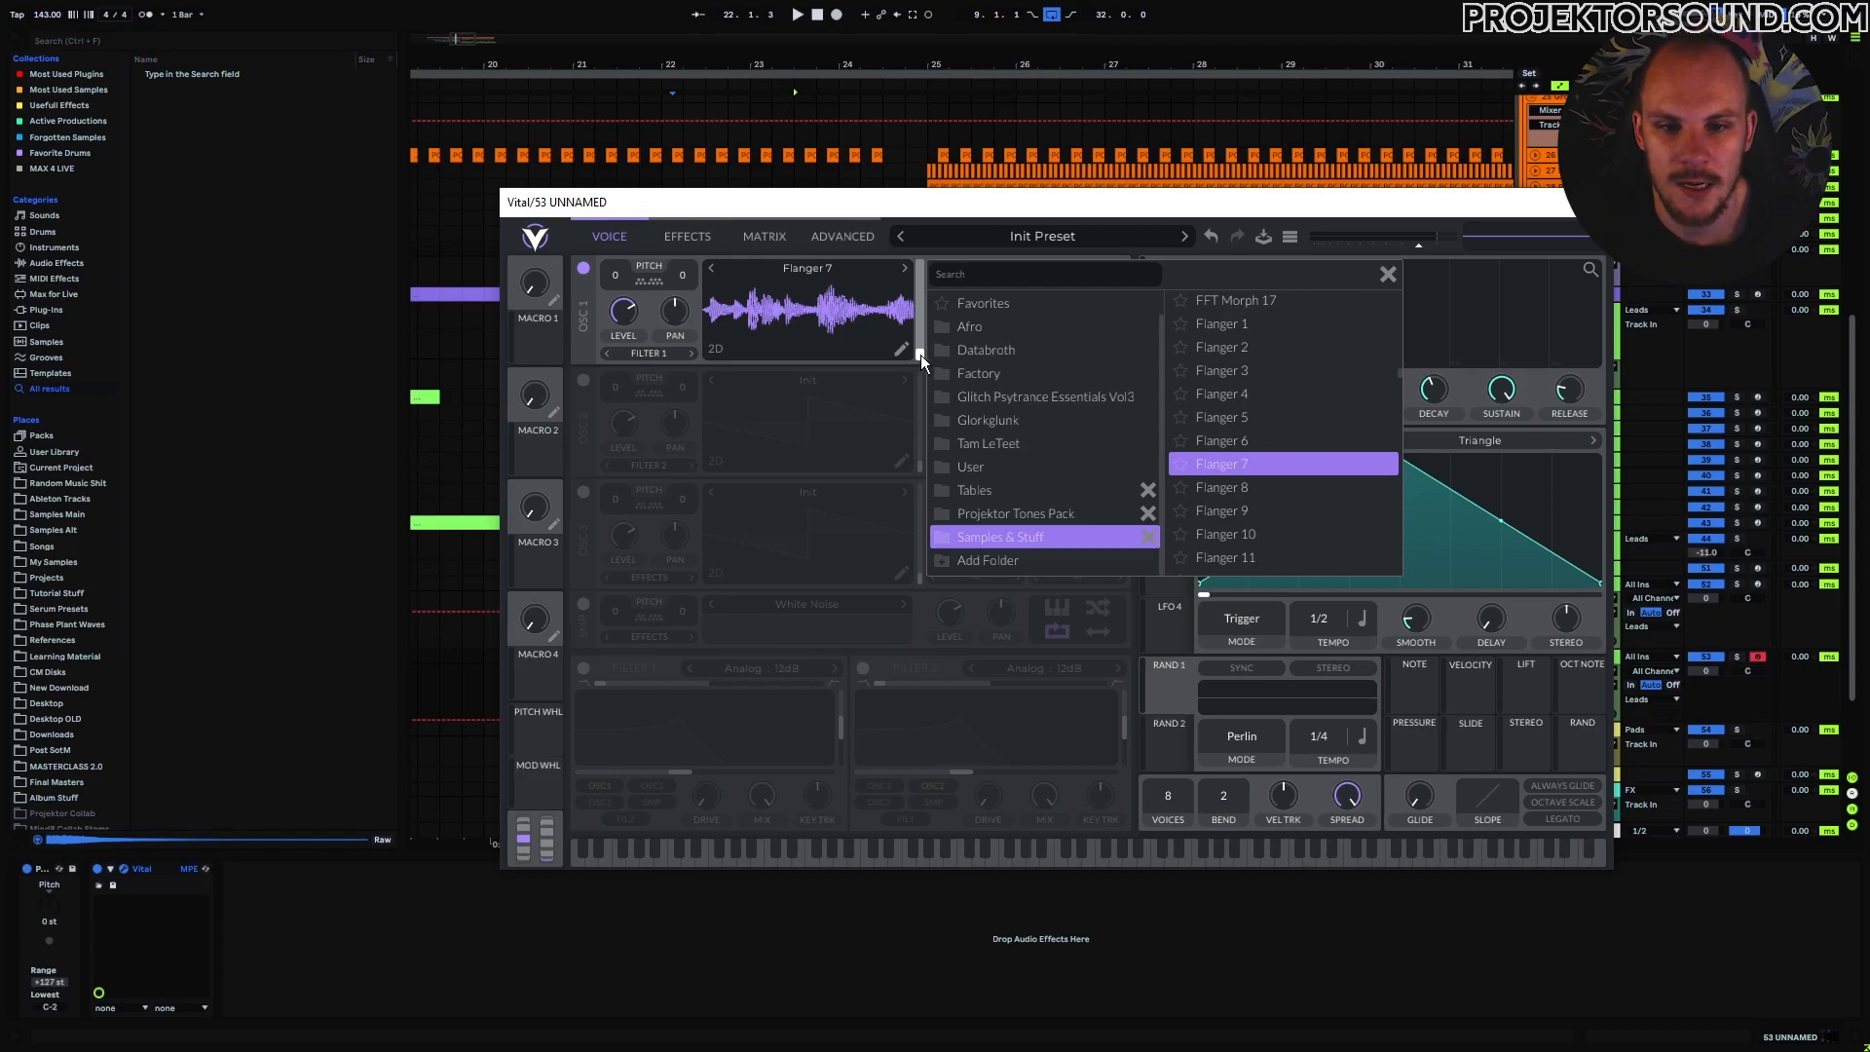
mouse_move(921, 355)
left_mouse_down()
mouse_move(941, 254)
mouse_move(913, 325)
mouse_move(931, 265)
mouse_move(939, 376)
mouse_move(932, 263)
mouse_move(915, 348)
left_mouse_up()
left_click(905, 268)
left_click(1253, 510)
left_click(1266, 534)
left_click(1237, 557)
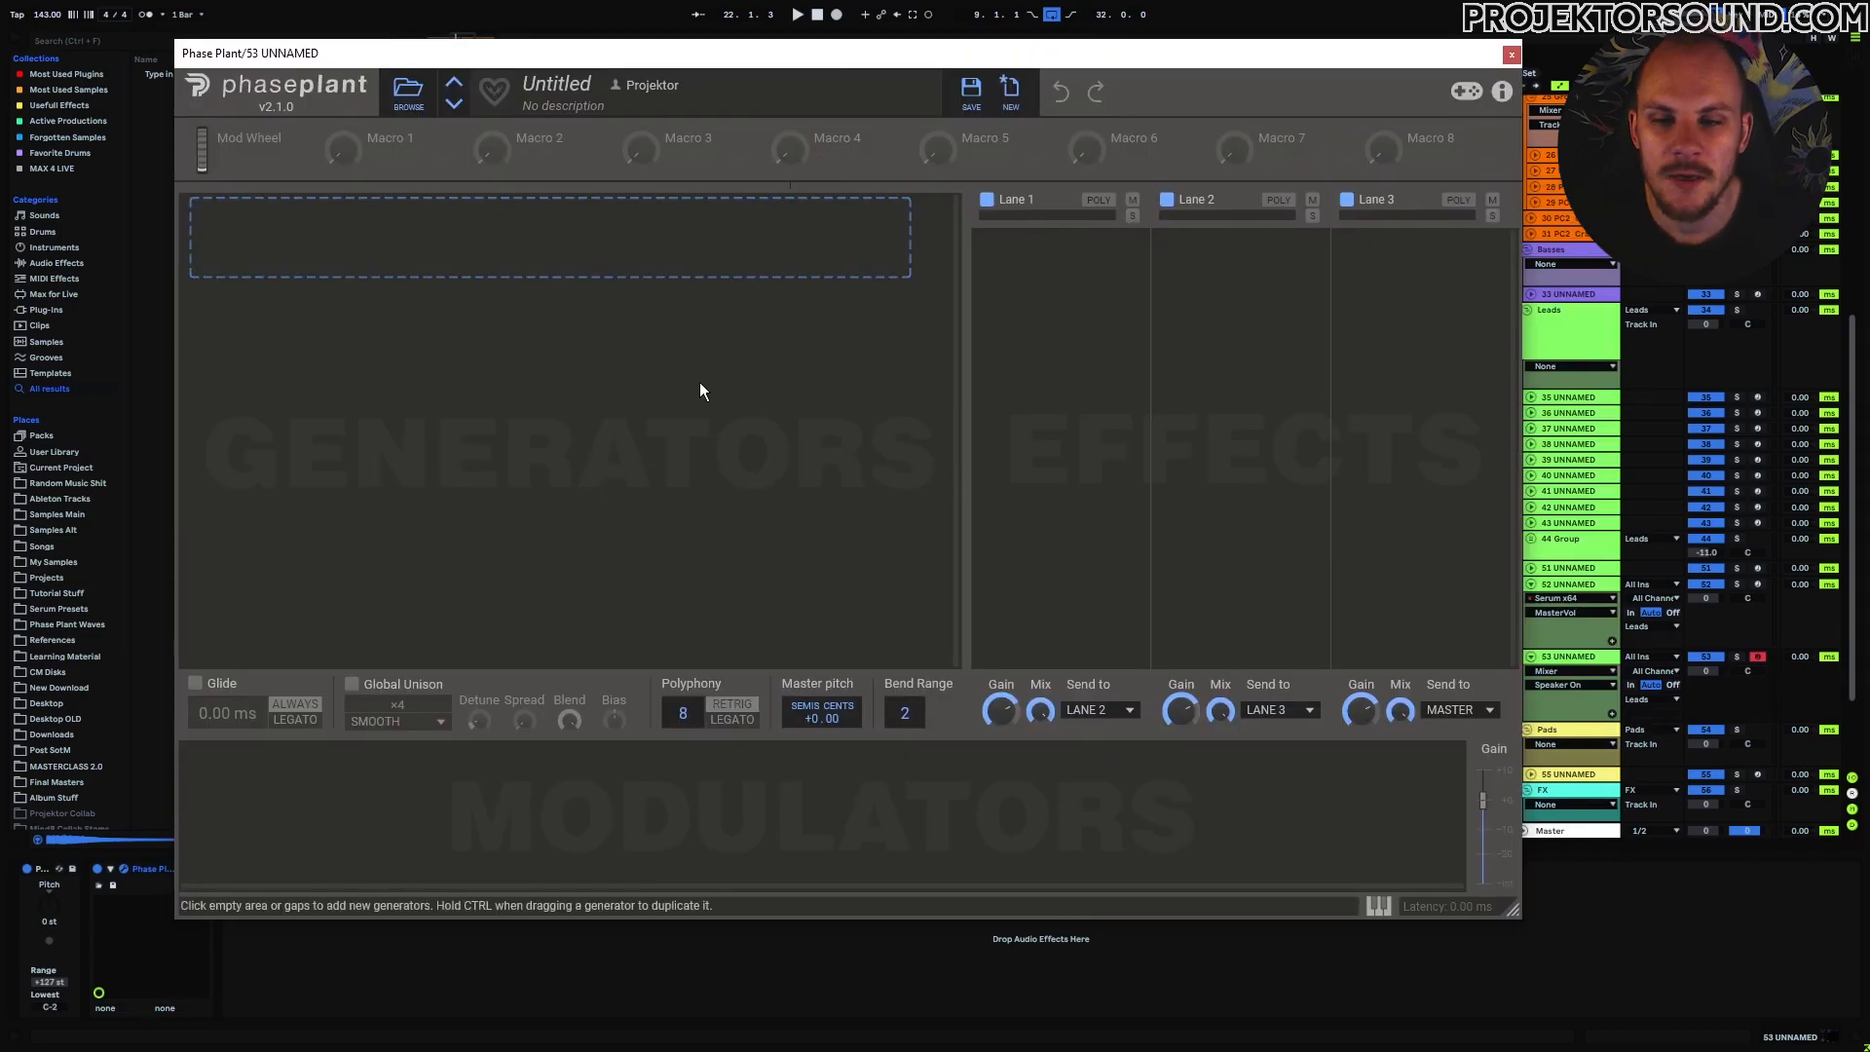
Add a Wavetable generator to the empty patch in Phase Plant.
left_click(547, 246)
left_click(605, 399)
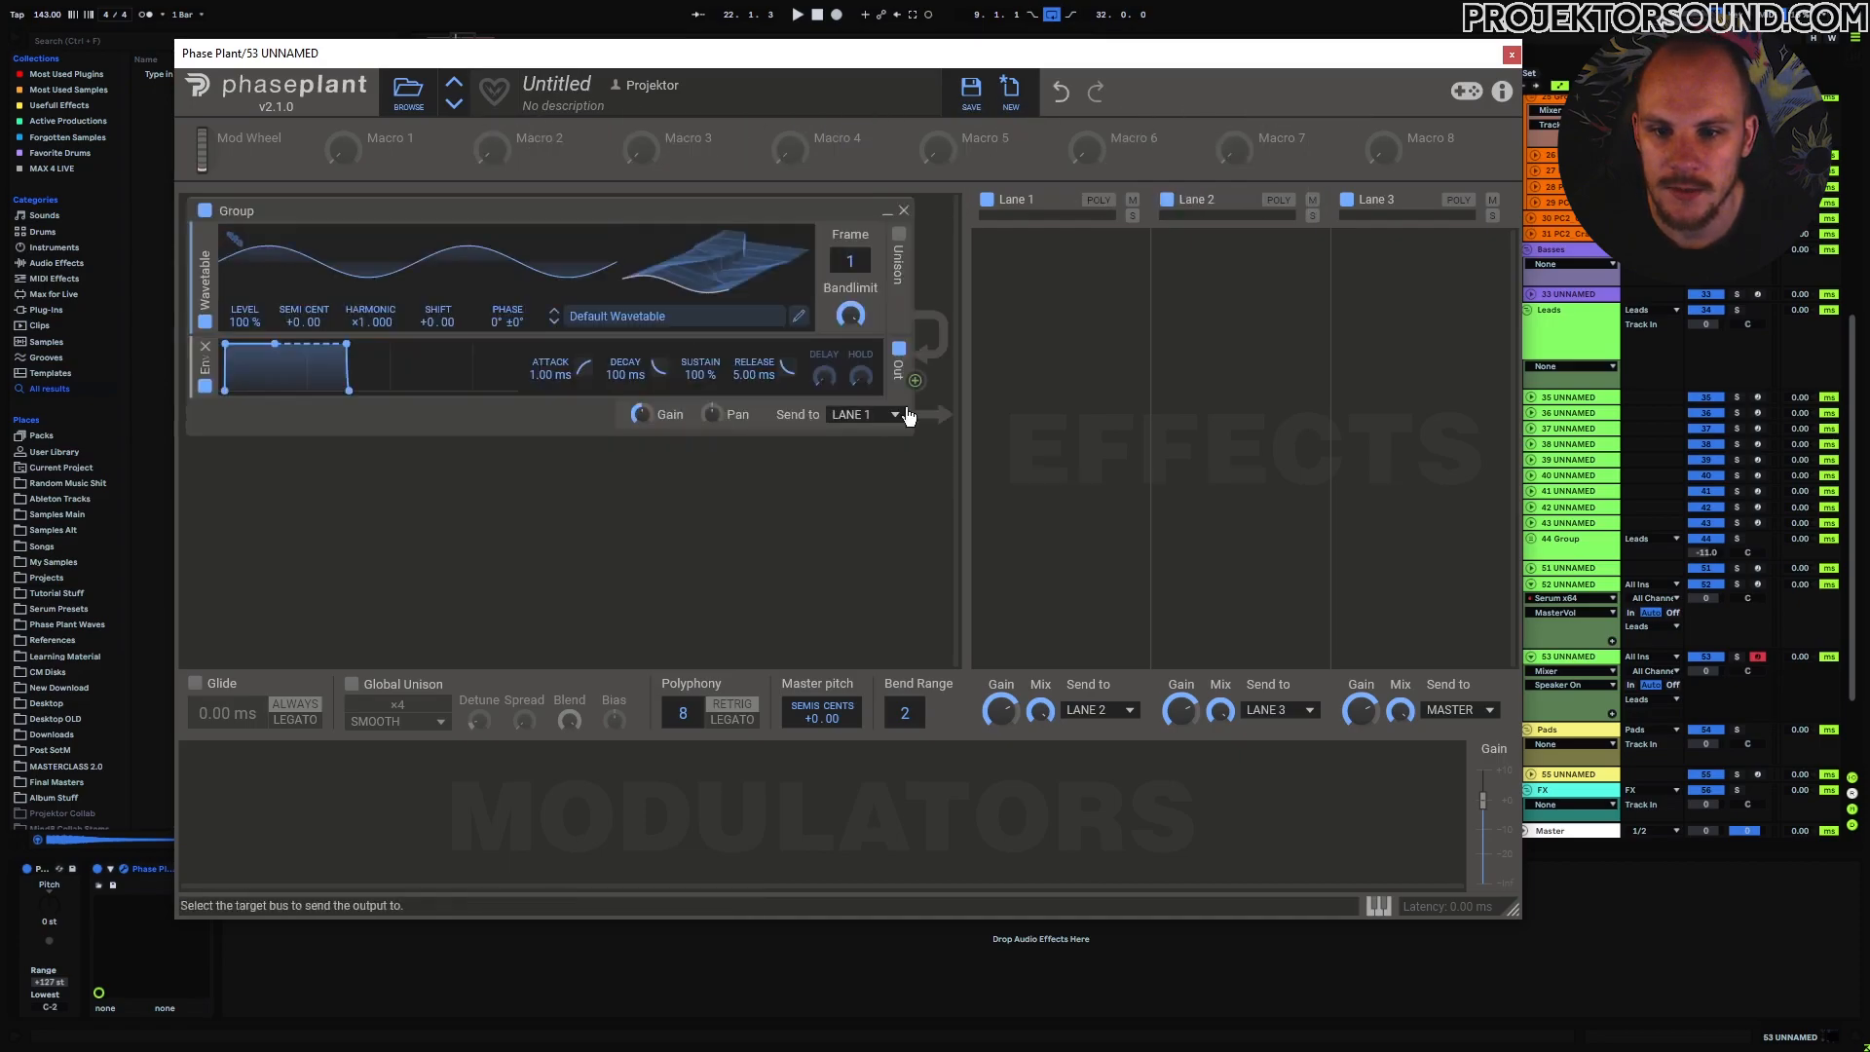
Load Designer FM Mod 7 from the Wavetables folder's FM Modulators into the Wavetable generator and sweep its frame.
left_click(643, 318)
scroll(887, 593, "down", 3)
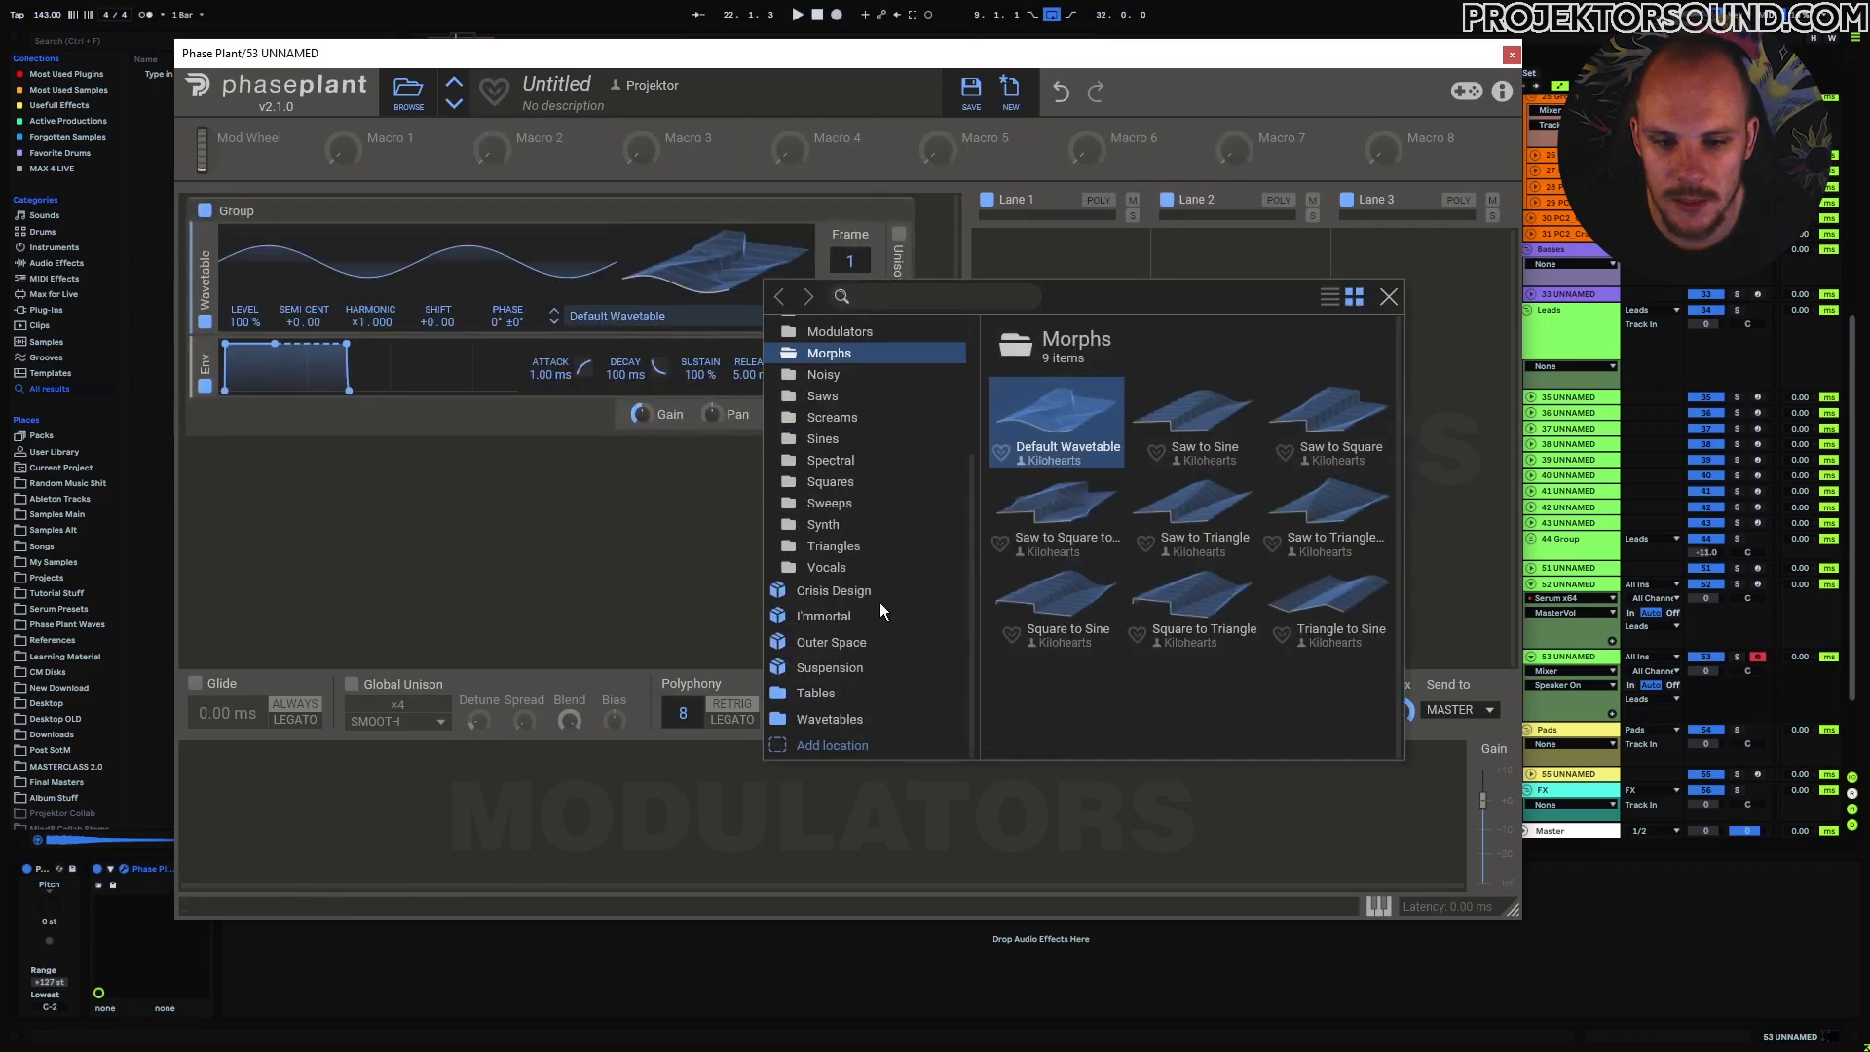
left_click(830, 721)
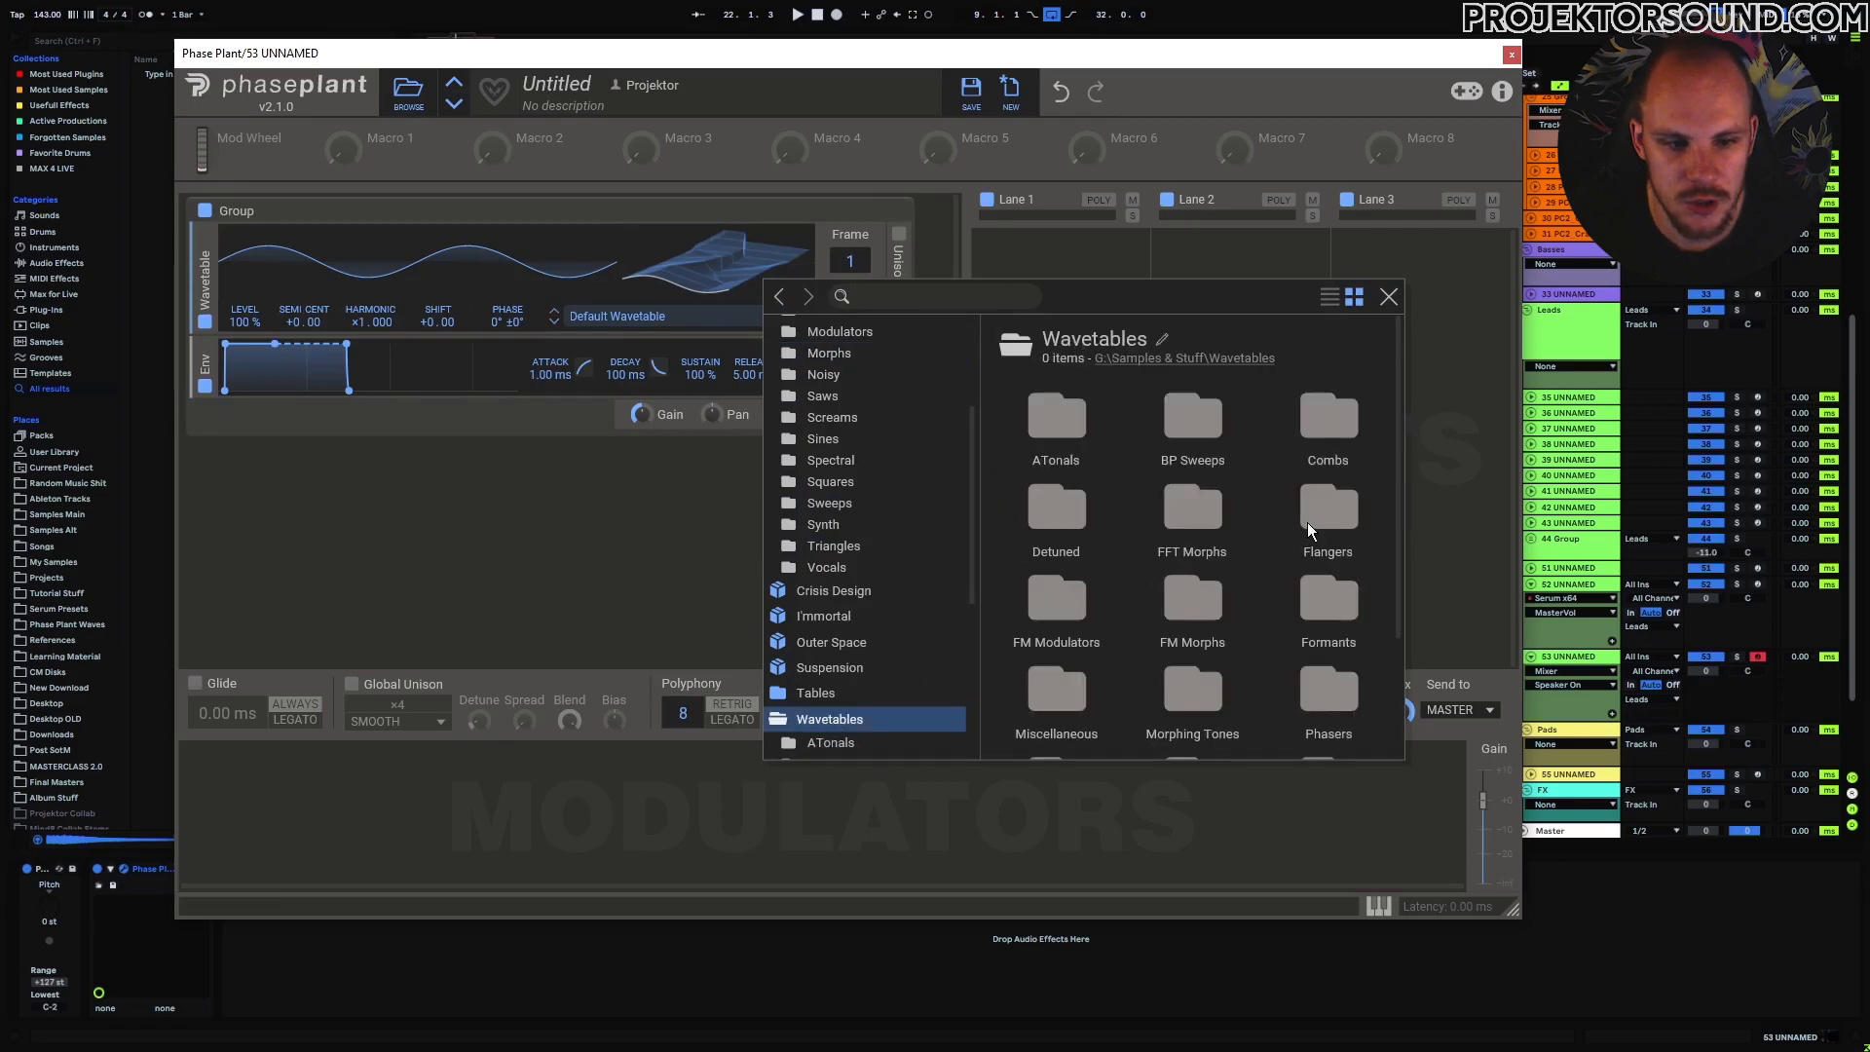
double_click(1050, 606)
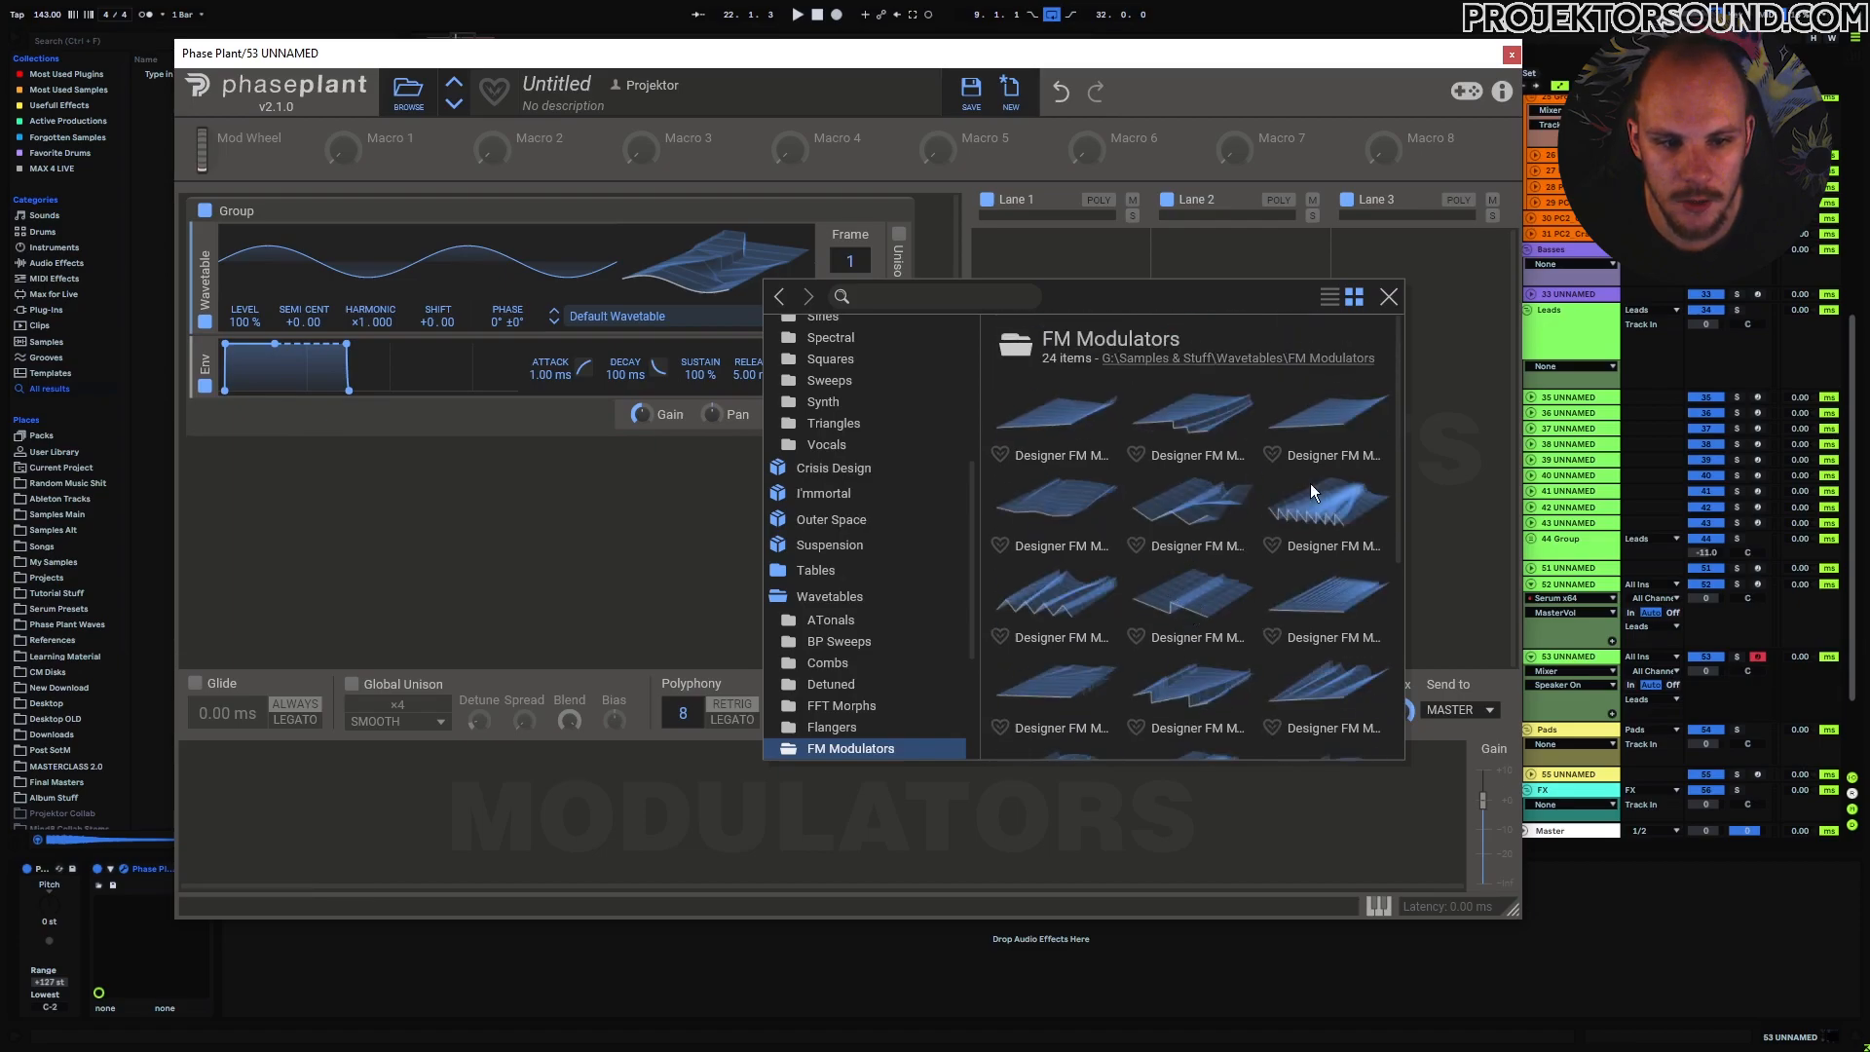
left_click(1118, 583)
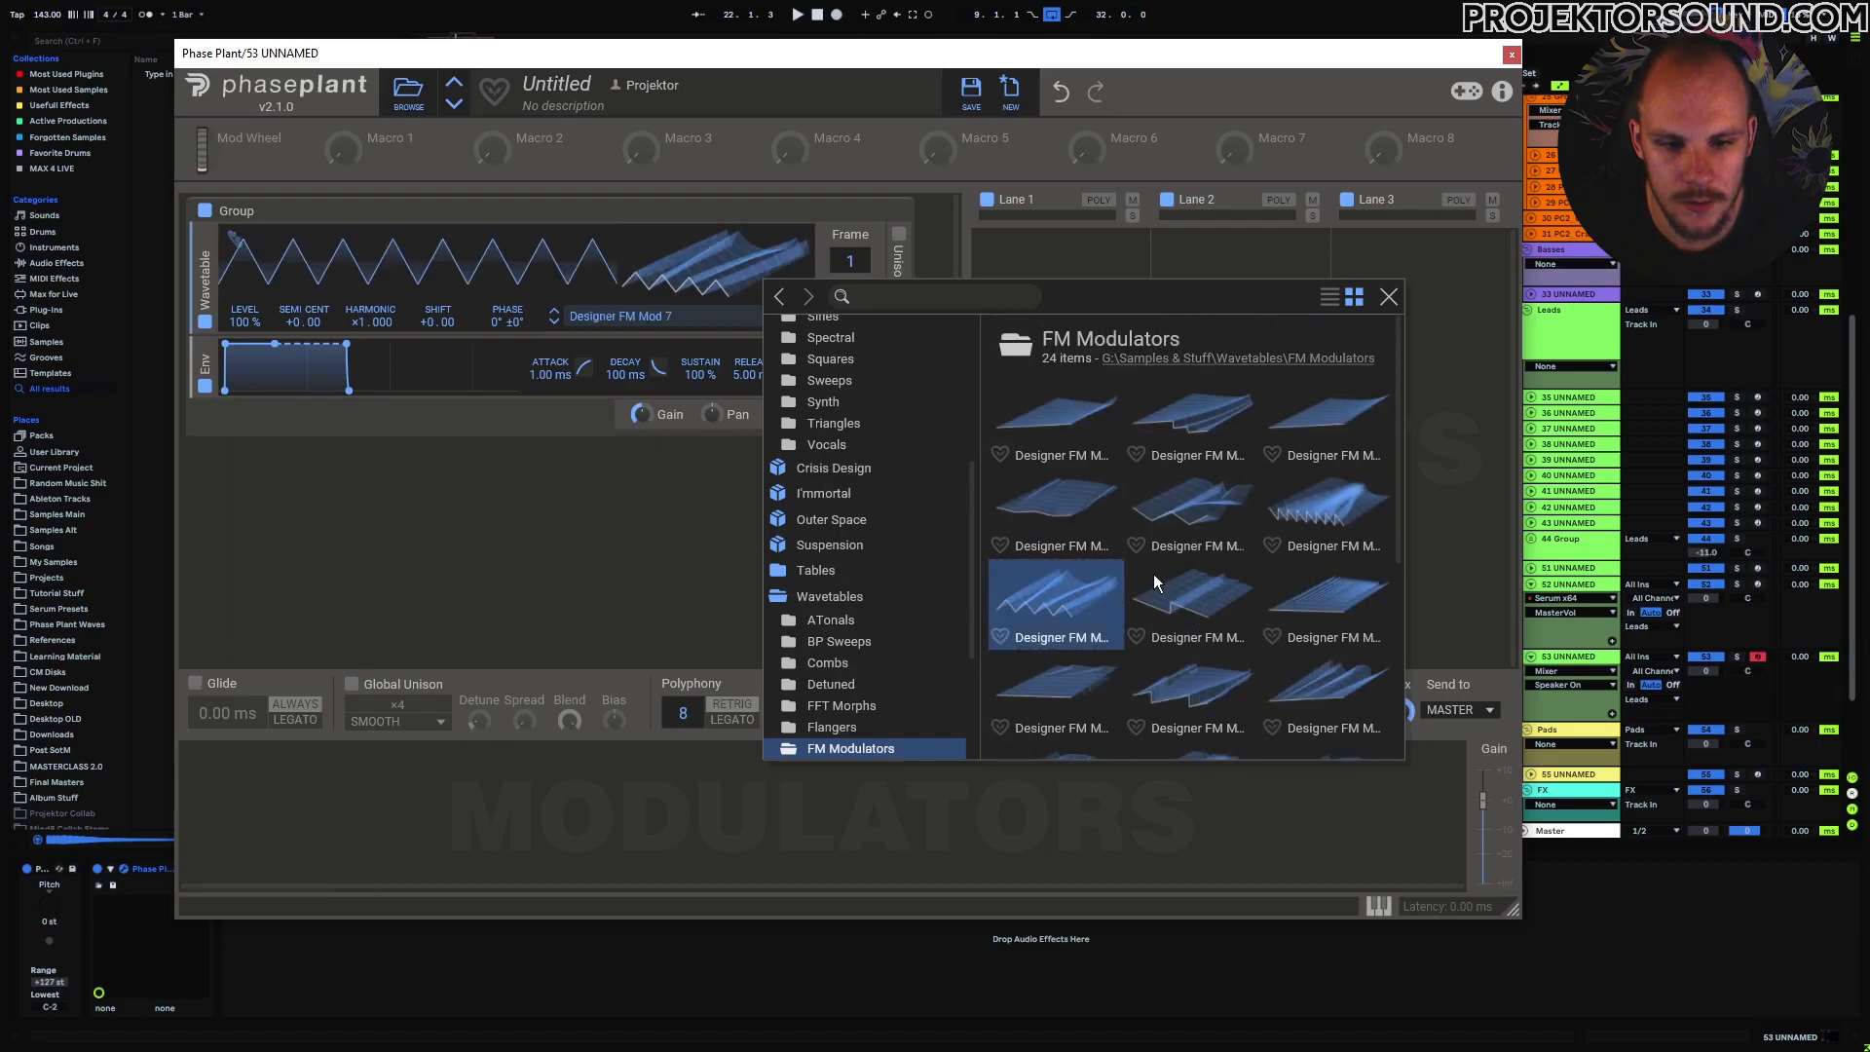
left_click(1389, 296)
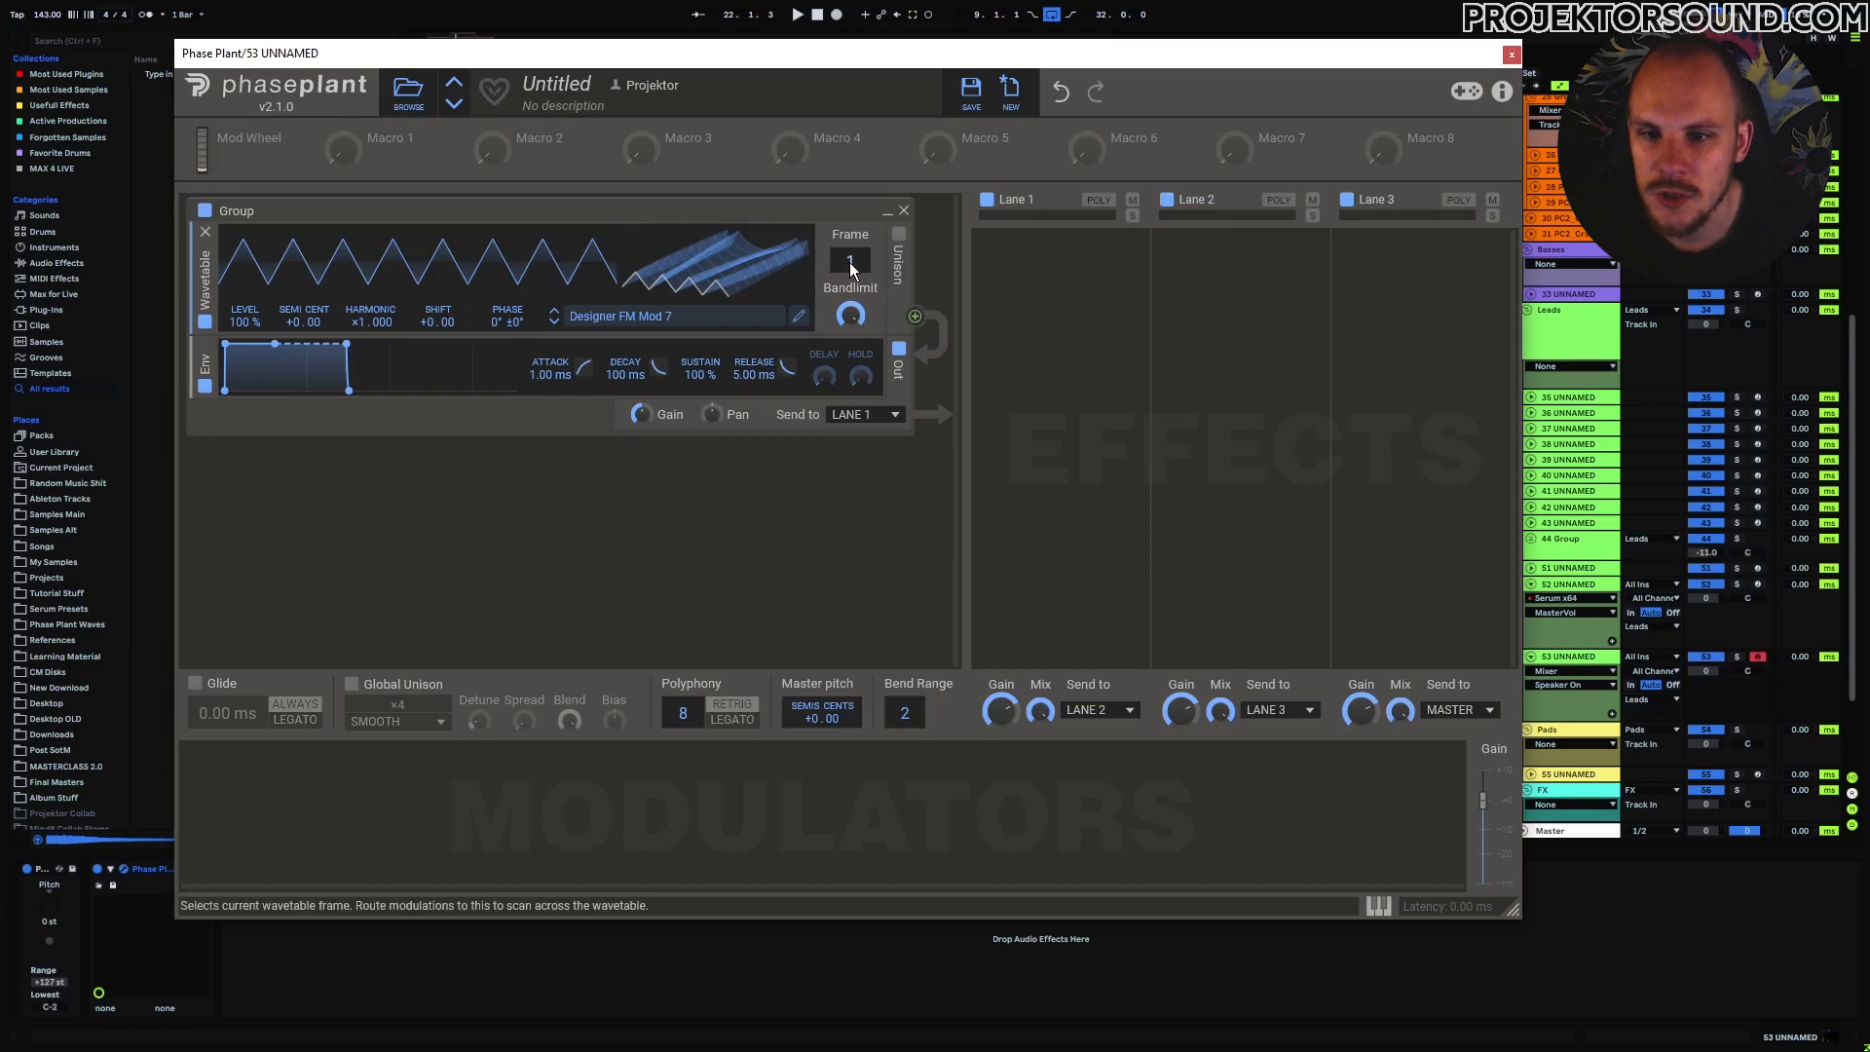
mouse_move(850, 269)
left_mouse_down()
mouse_move(850, 137)
mouse_move(850, 270)
left_mouse_up()
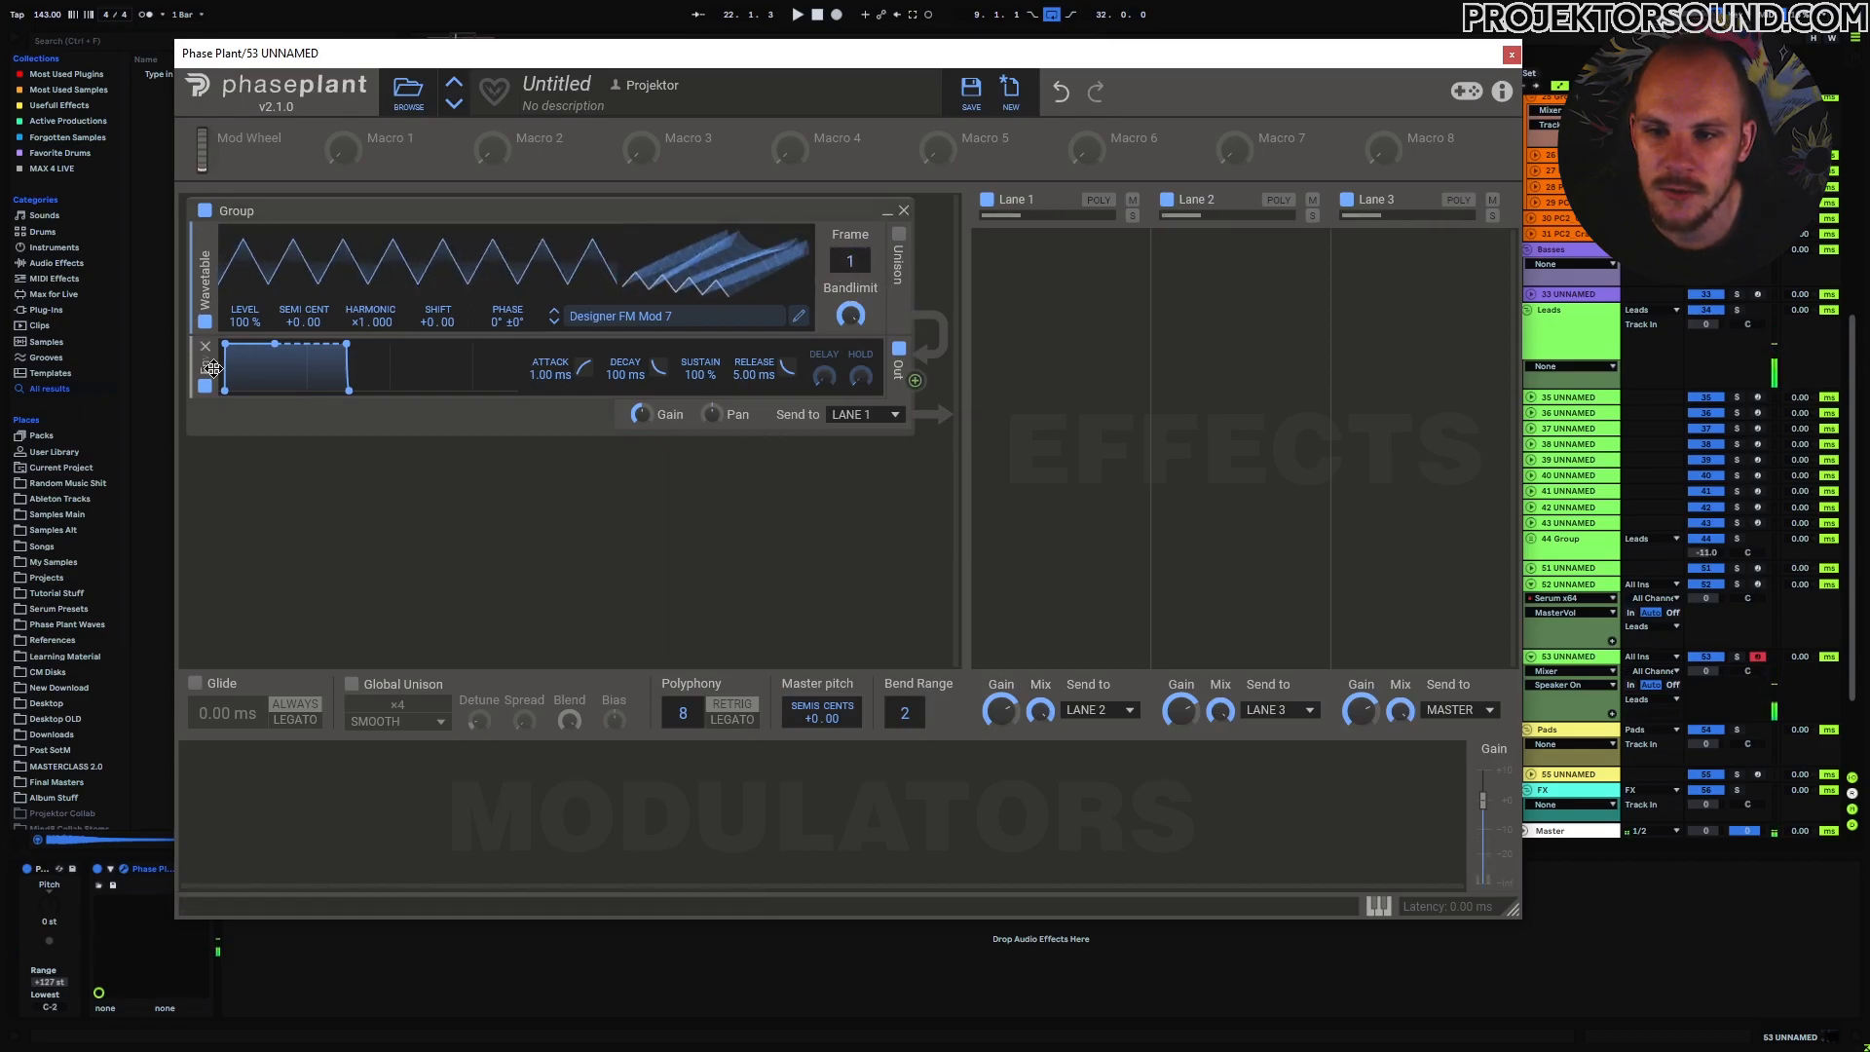
Add an Analog generator and swap it into the group with the envelope, leaving the Wavetable generator on its own below.
left_click(348, 450)
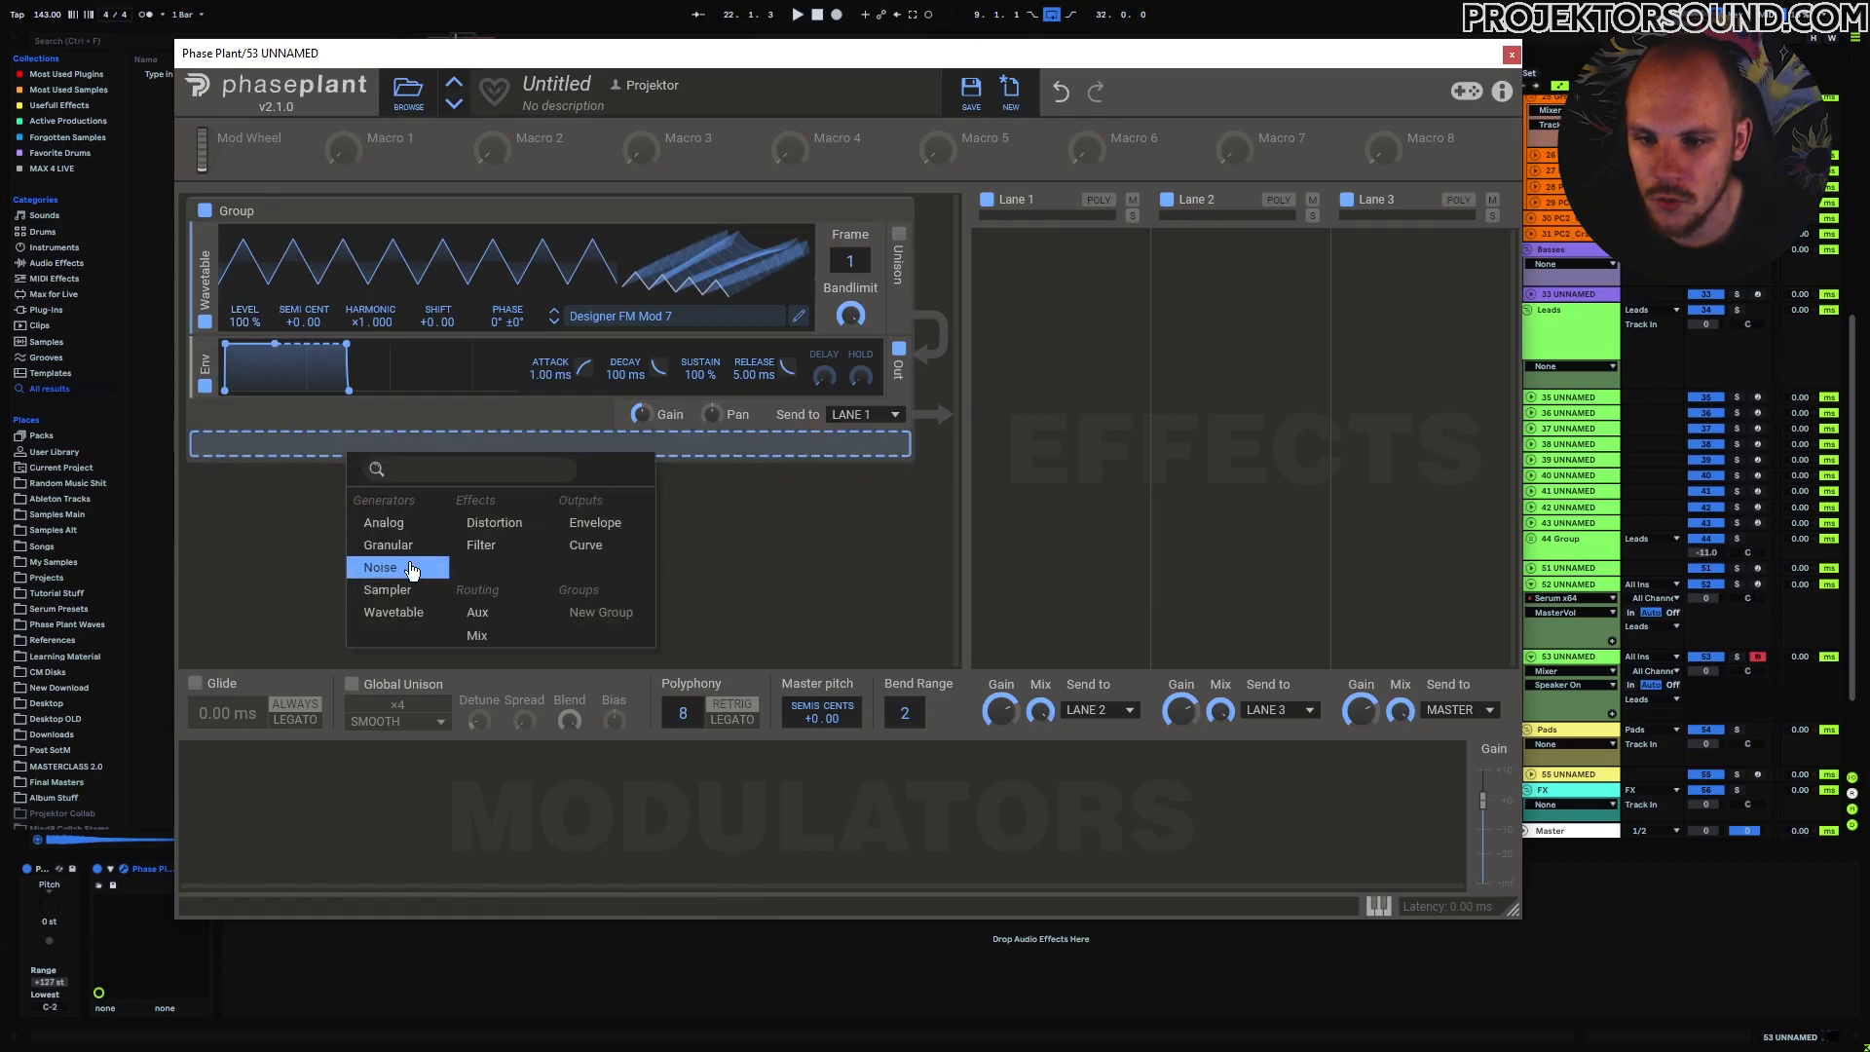
left_click(400, 524)
mouse_move(197, 452)
left_mouse_down()
mouse_move(204, 364)
mouse_move(208, 482)
left_mouse_up()
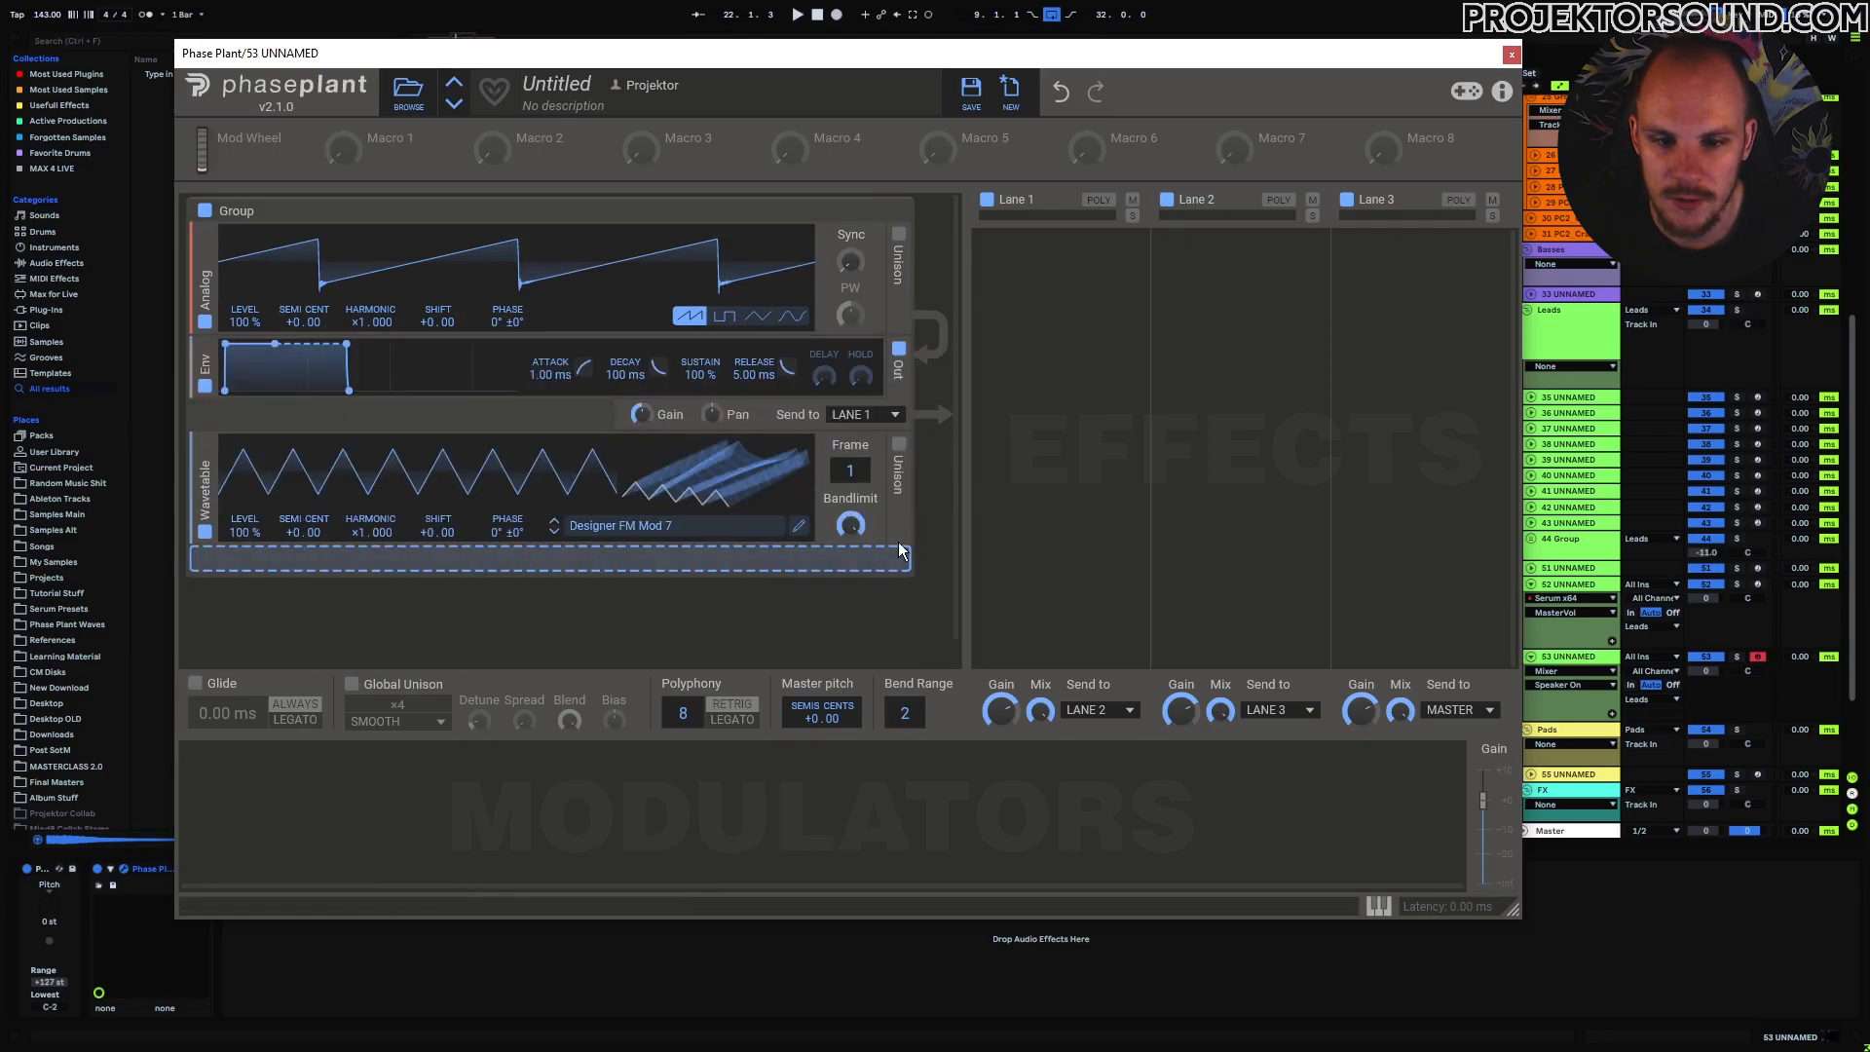
Modulate the Analog generator's phase with the Wavetable output at 100% and raise the wavetable frame to 256.
left_click_drag(915, 526, 508, 337)
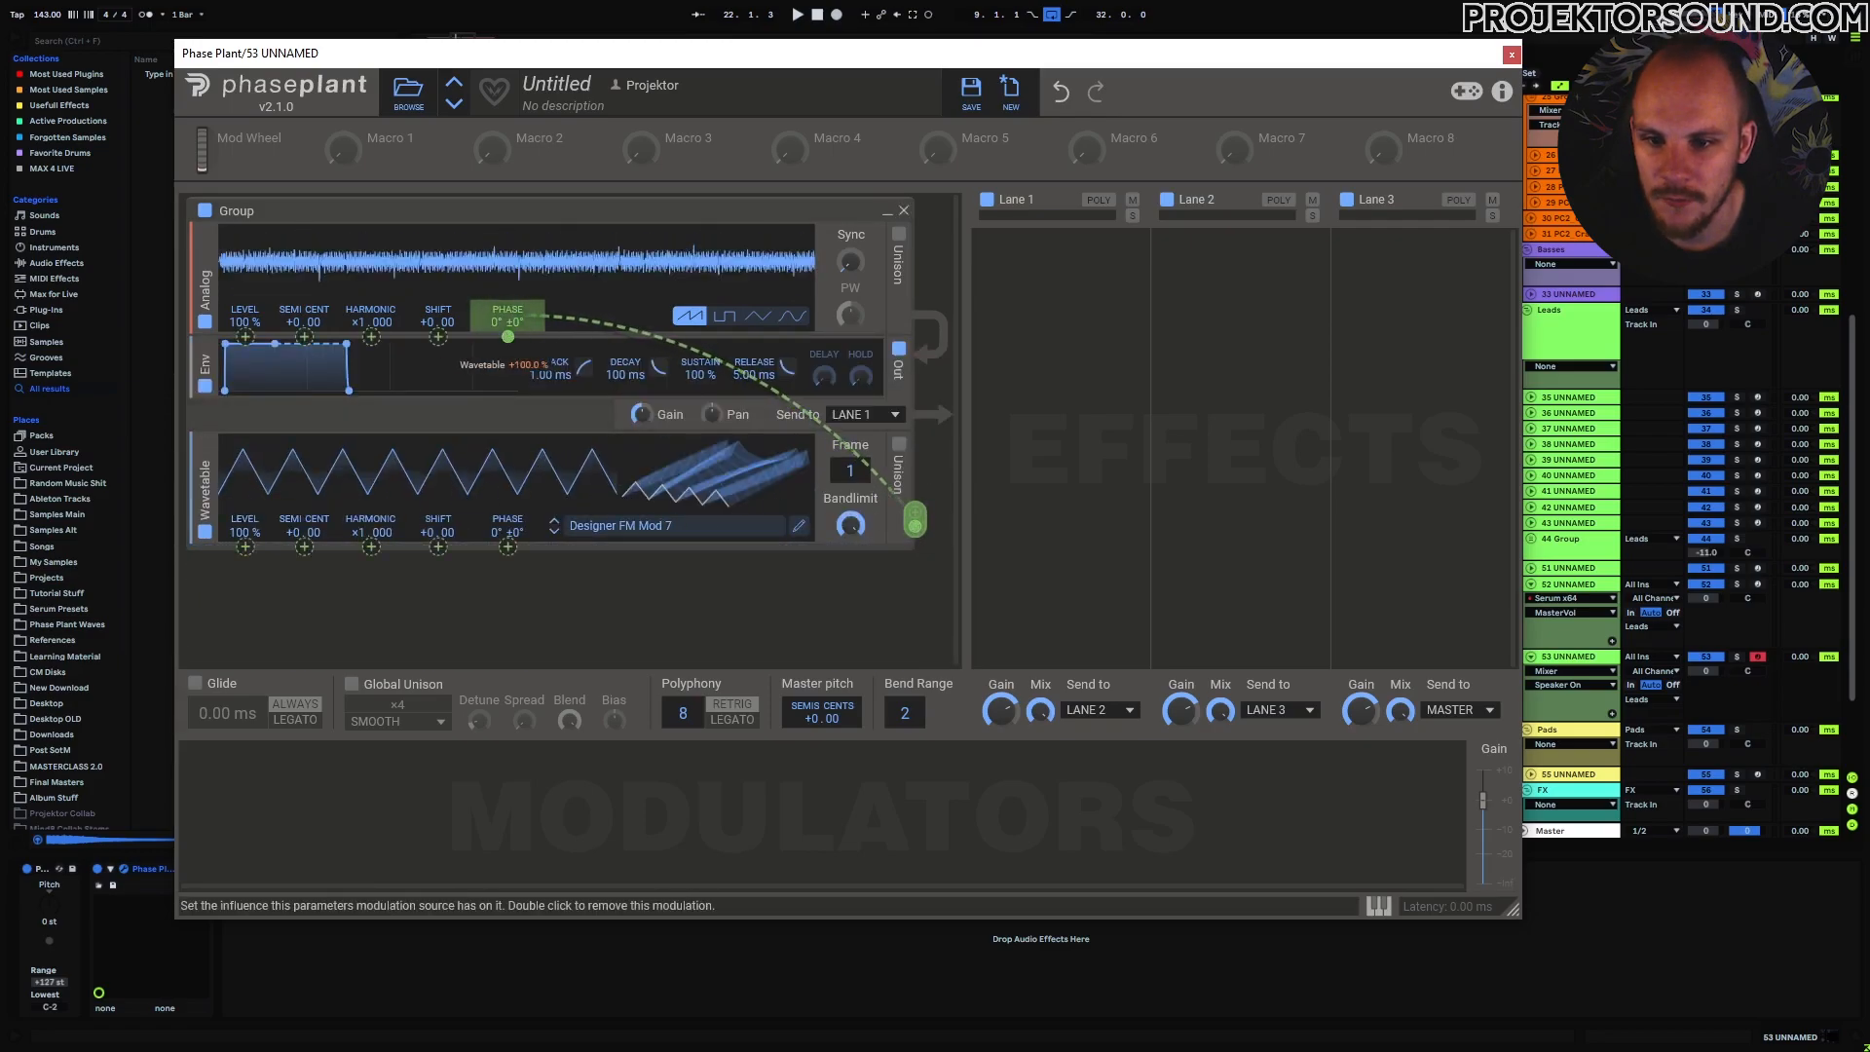
left_click_drag(851, 469, 850, 389)
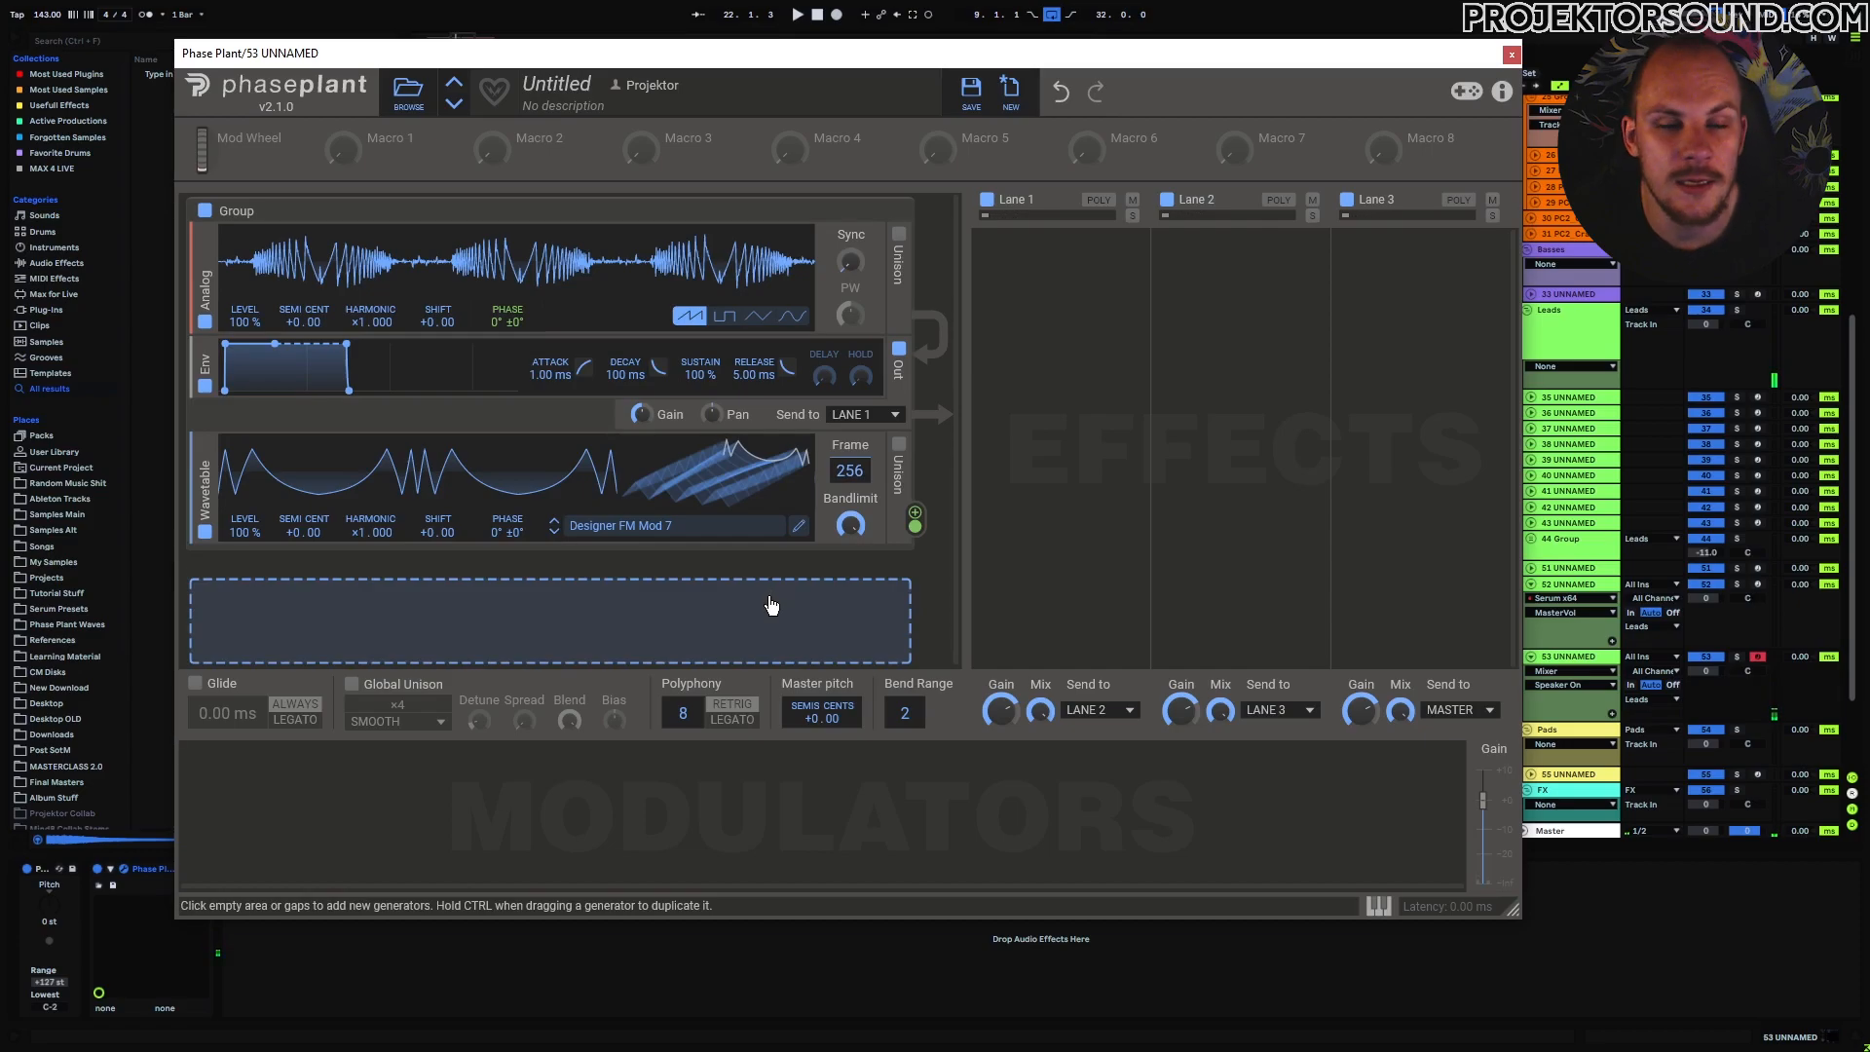
Step the modulating Wavetable generator through Designer FM Mod 8 to Designer FM Mod 13, sweeping the frame and finishing at 256.
left_click(554, 532)
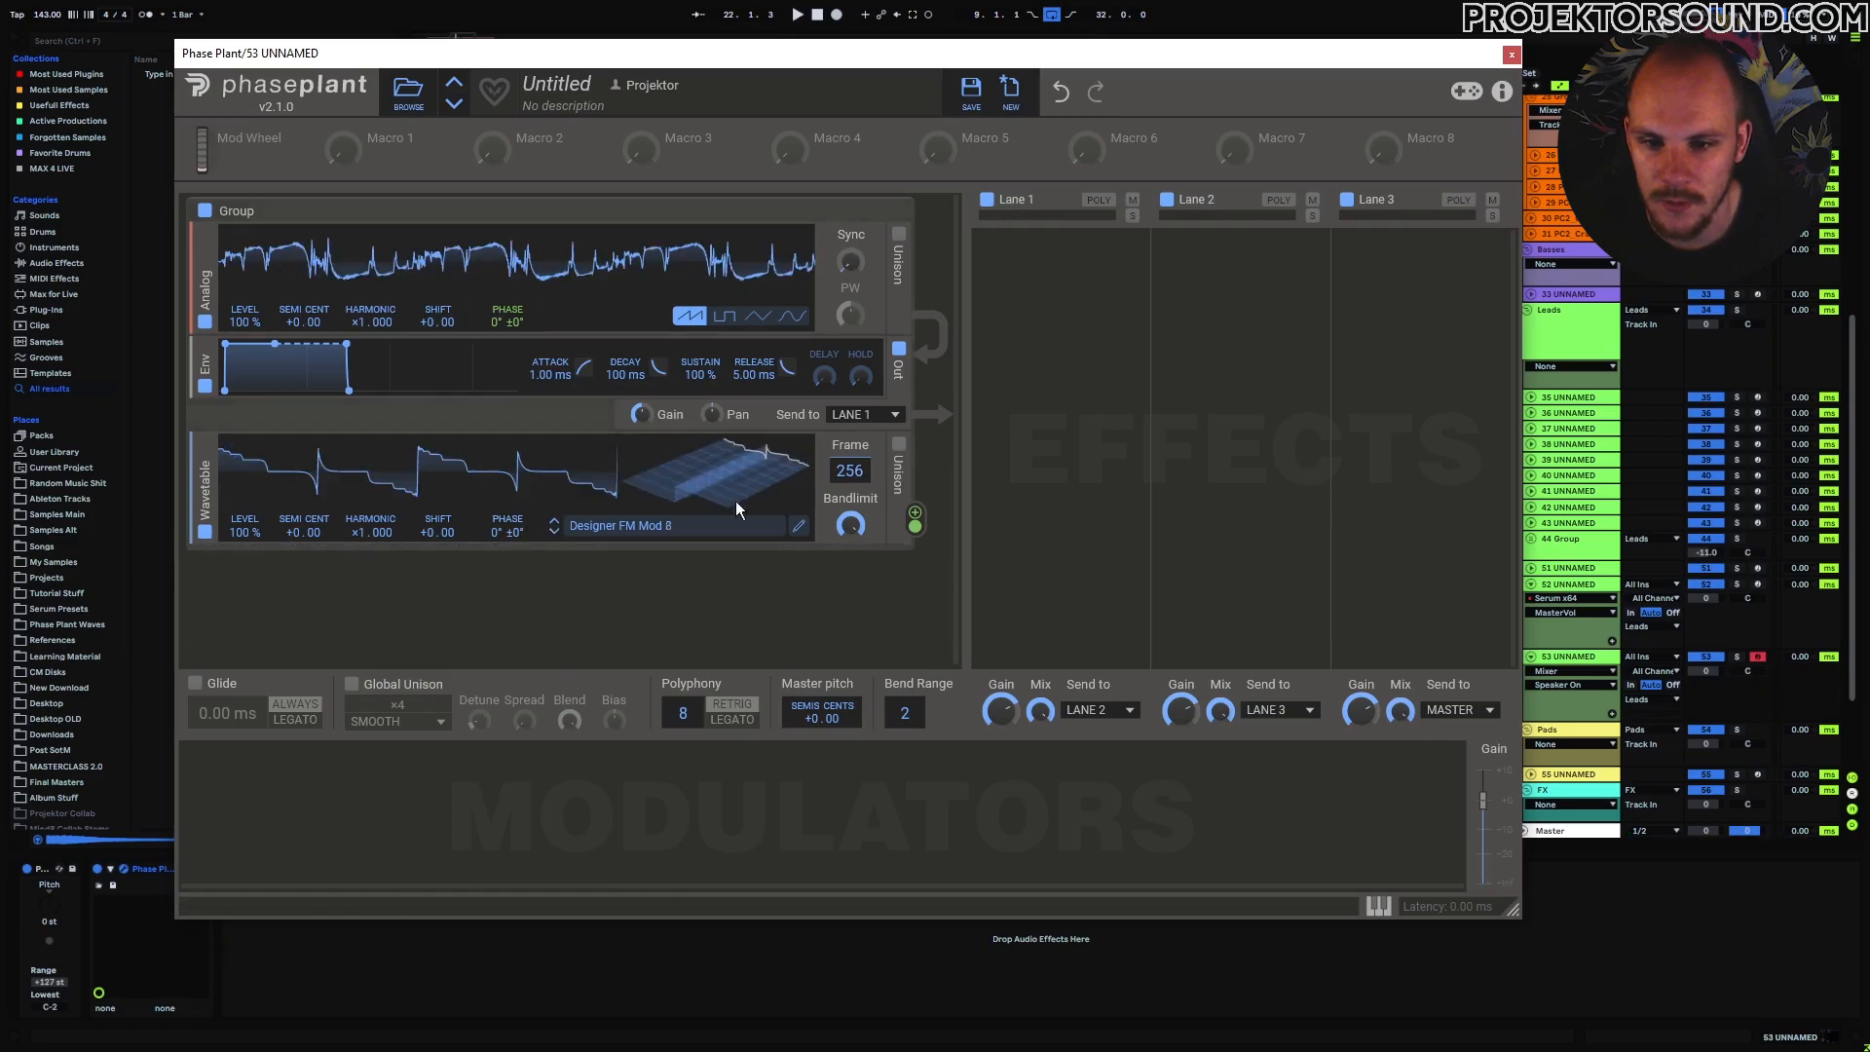
left_click(554, 532)
mouse_move(845, 470)
left_mouse_down()
mouse_move(850, 572)
mouse_move(849, 494)
mouse_move(871, 480)
mouse_move(871, 519)
mouse_move(850, 427)
mouse_move(850, 541)
mouse_move(850, 466)
left_mouse_up()
left_click(555, 532)
left_click(555, 532)
left_click(554, 533)
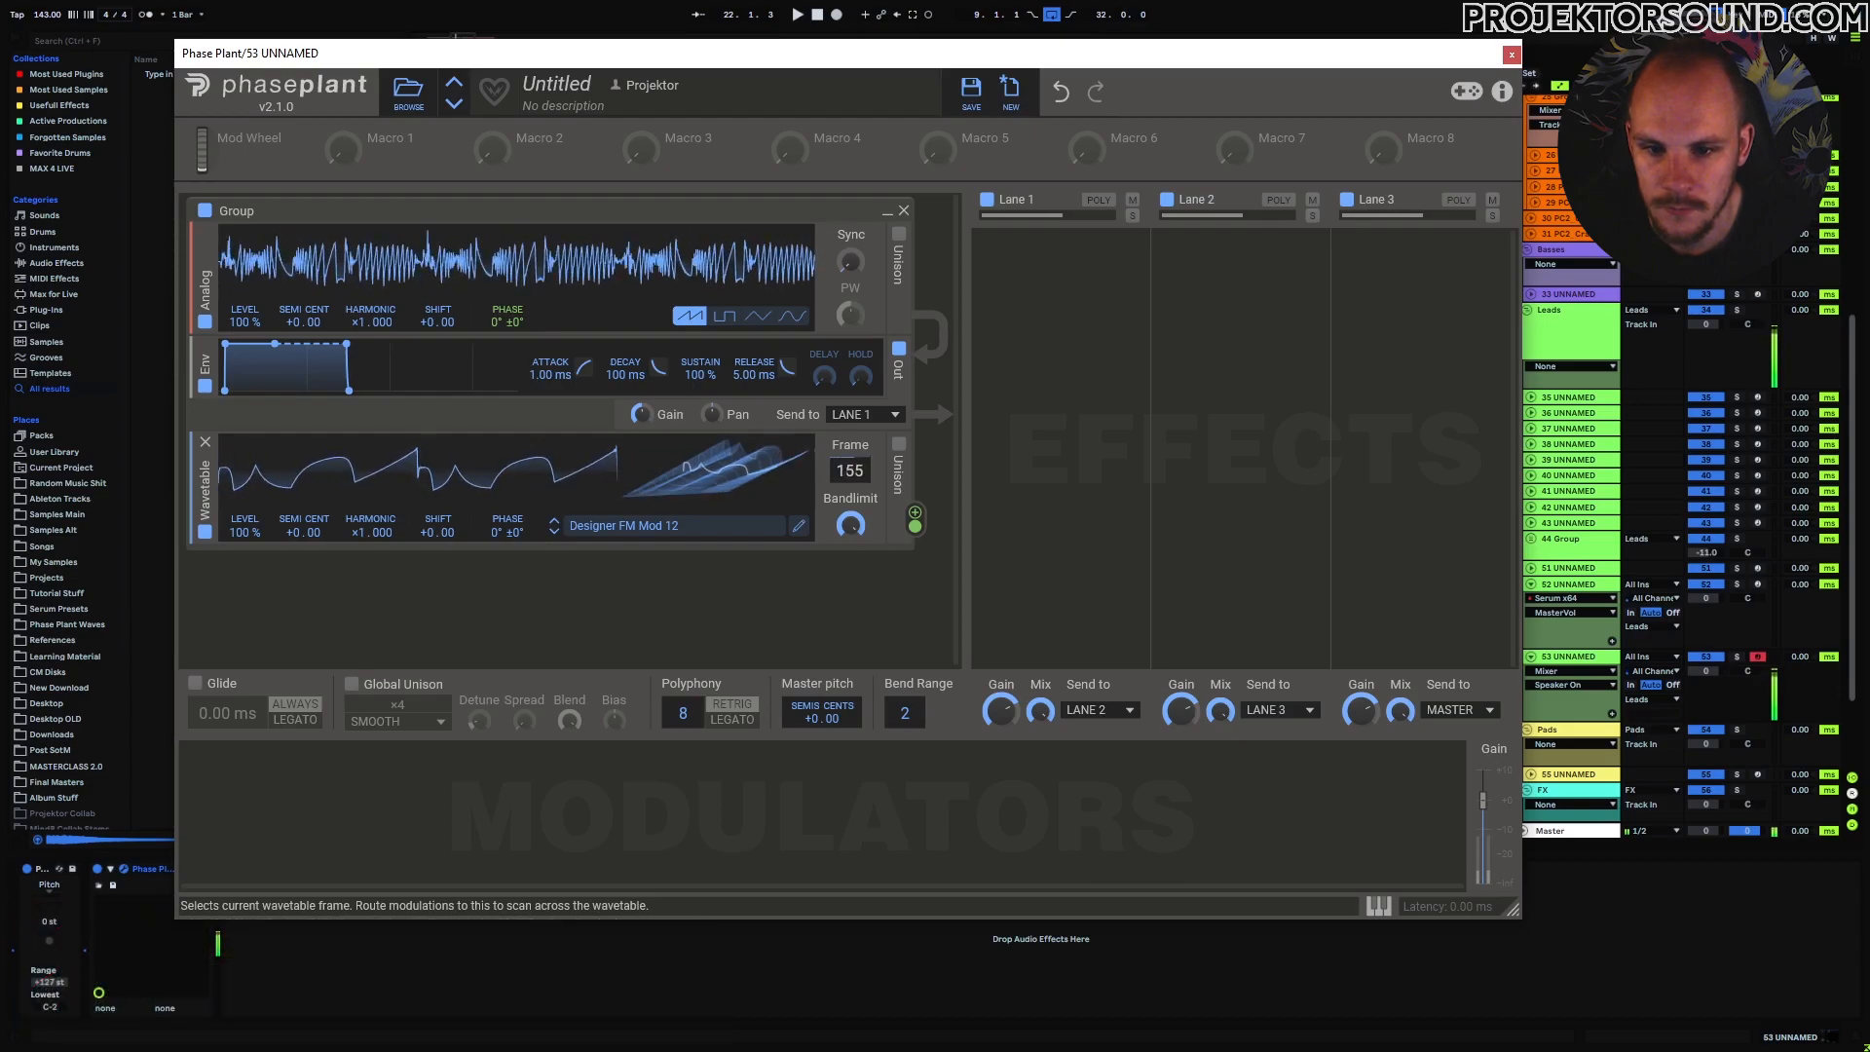
left_click(554, 533)
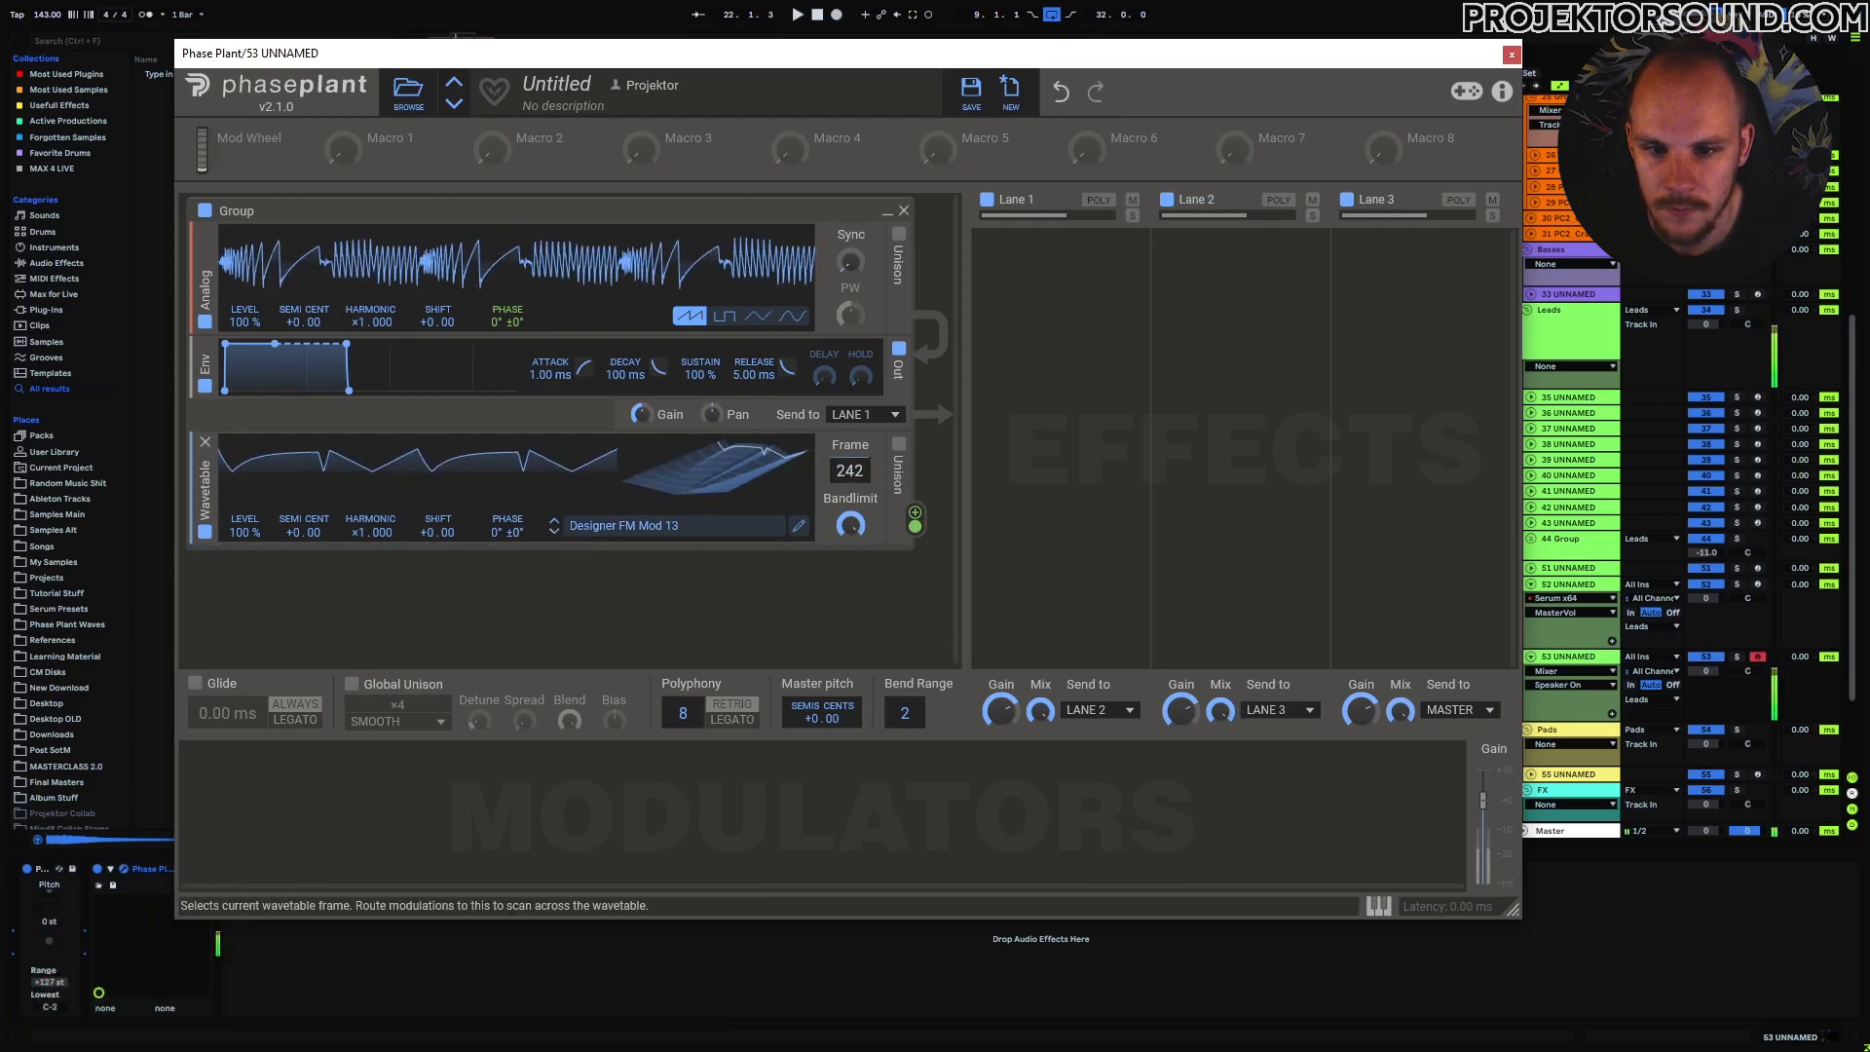
left_click_drag(855, 473, 854, 380)
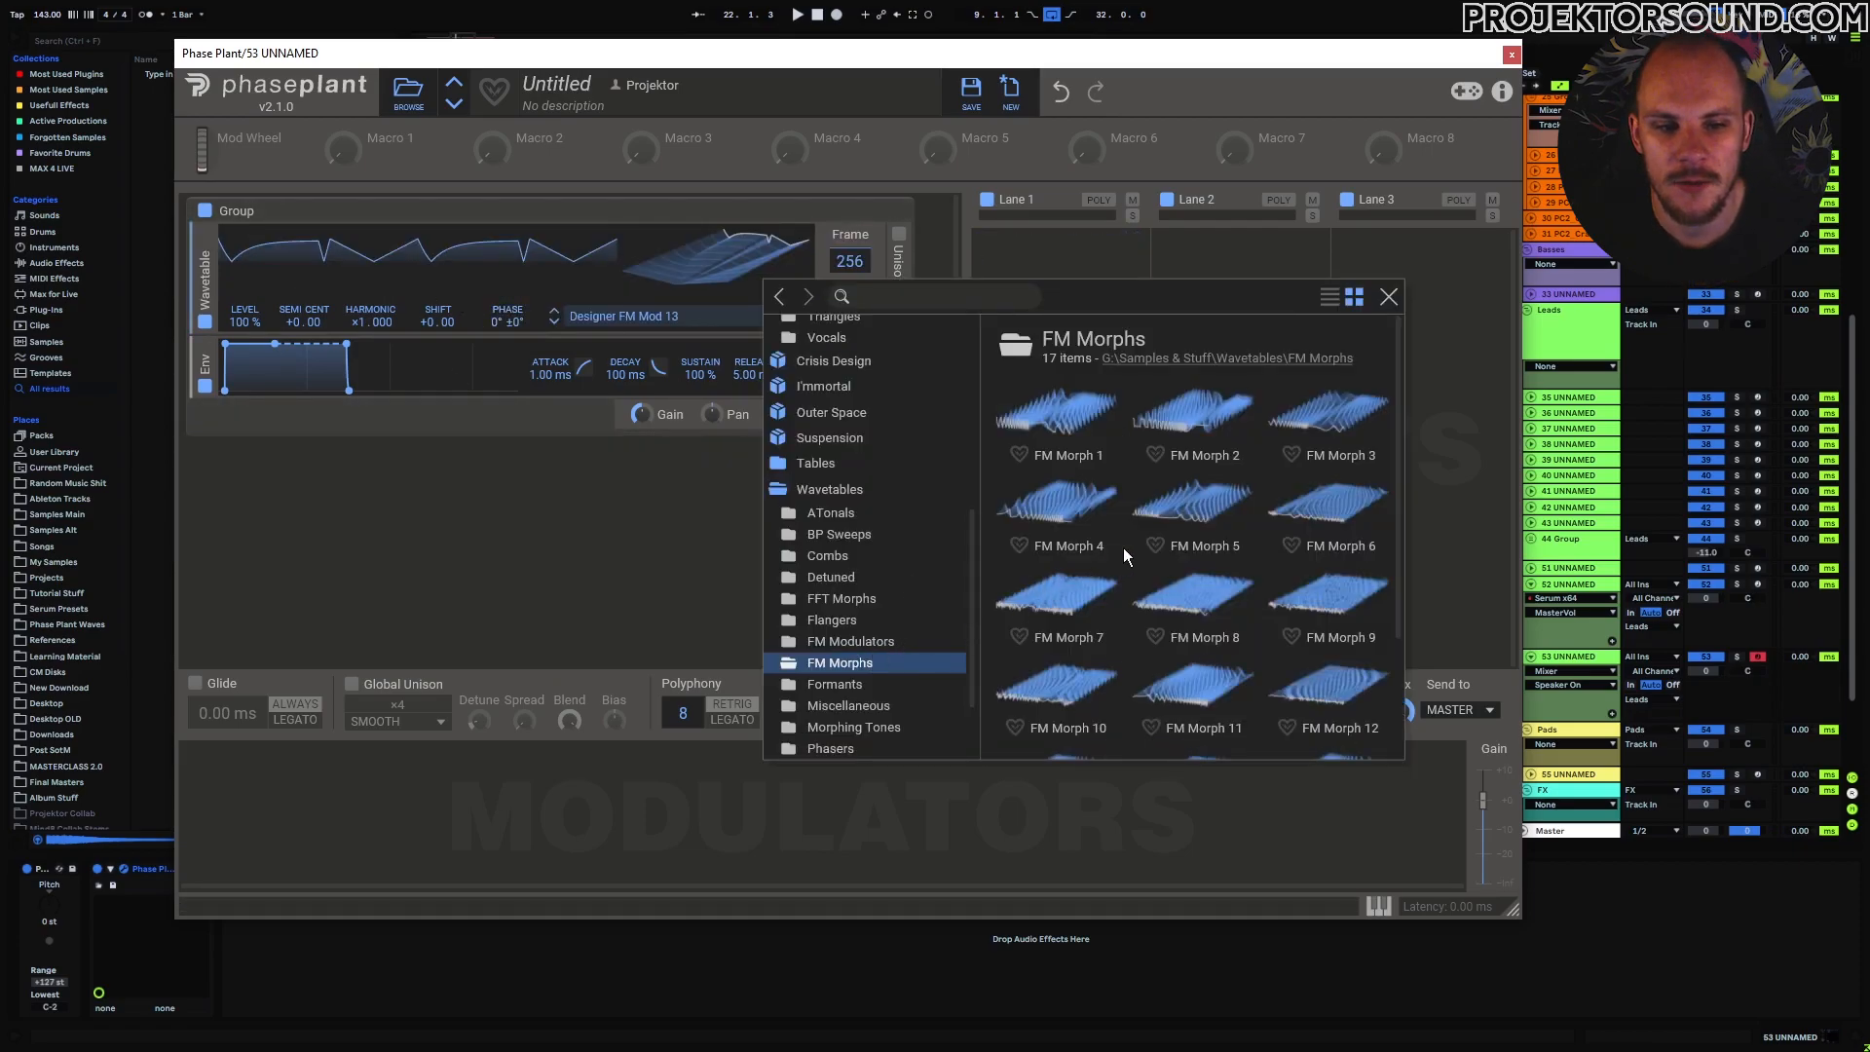
Load FM Morph 4 from the FM Morphs folder into the Wavetable generator and sweep its frame between 256 and 1.
scroll(1178, 479, "down", 4)
scroll(1172, 600, "up", 4)
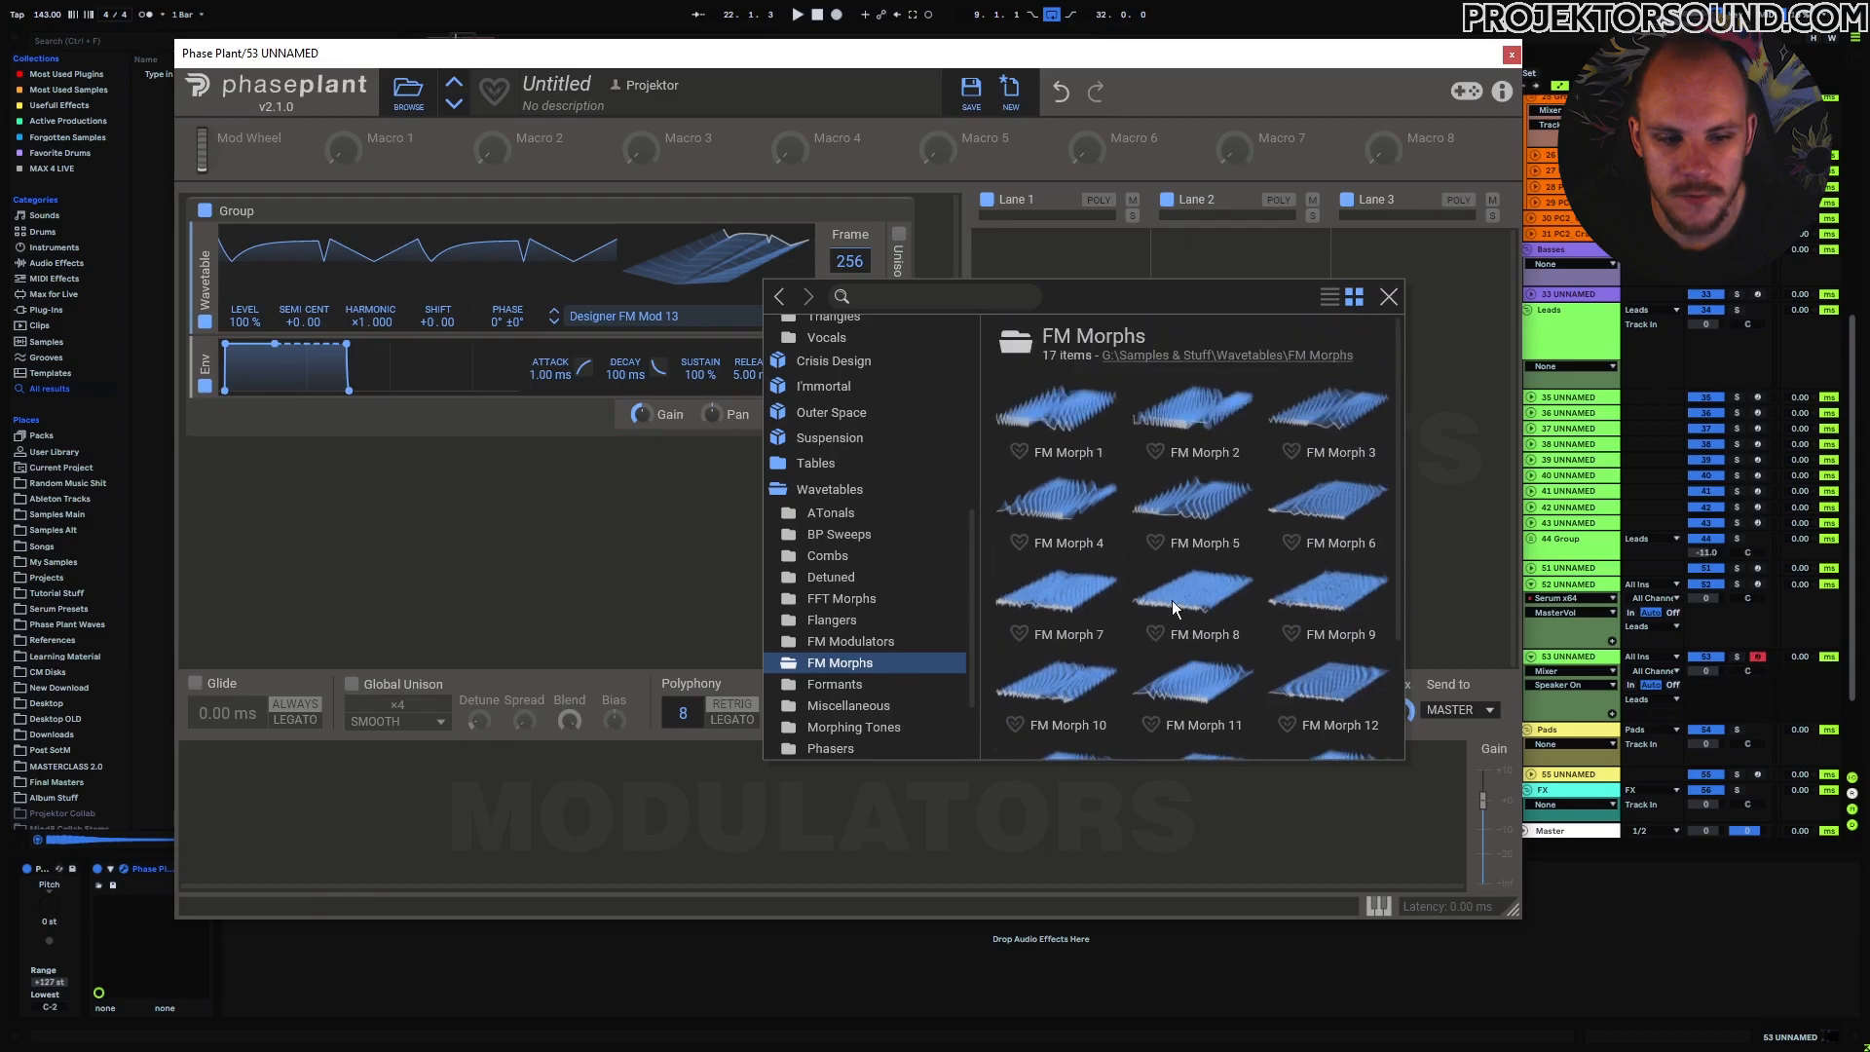
left_click(1066, 495)
left_click(1390, 297)
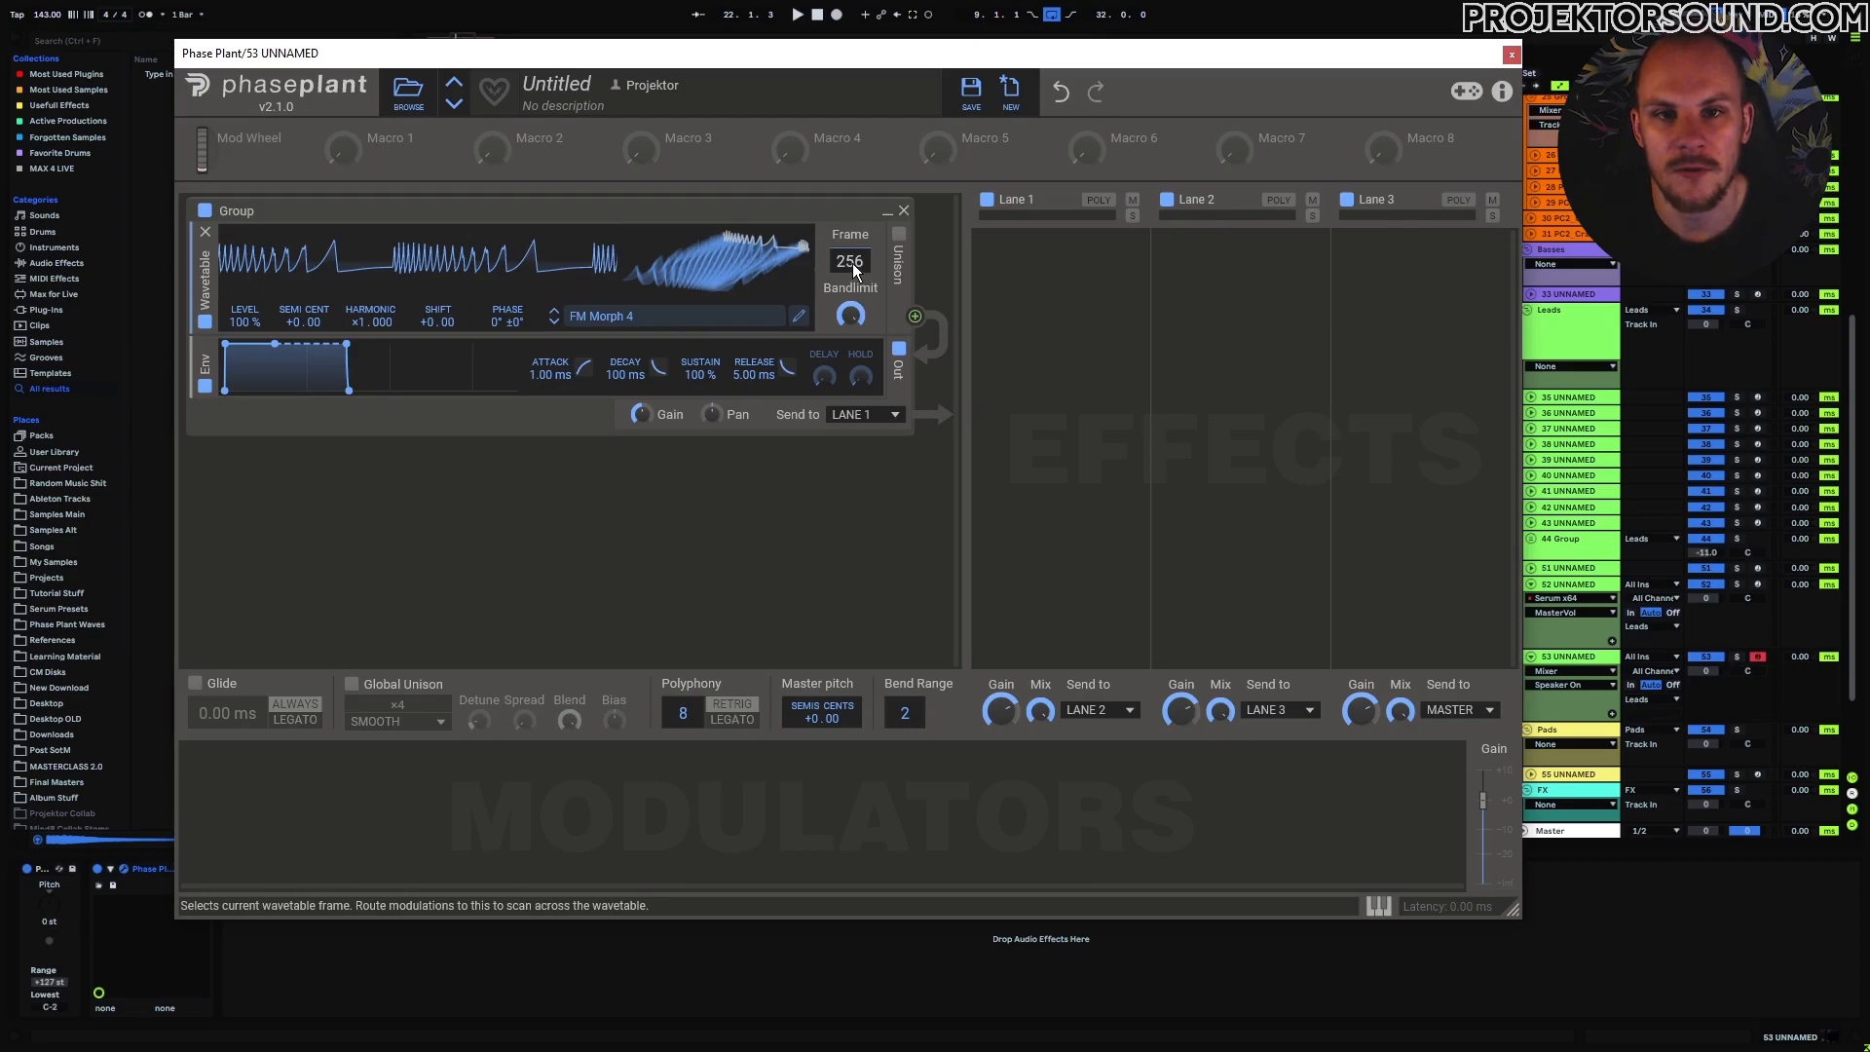
left_click_drag(851, 263, 851, 458)
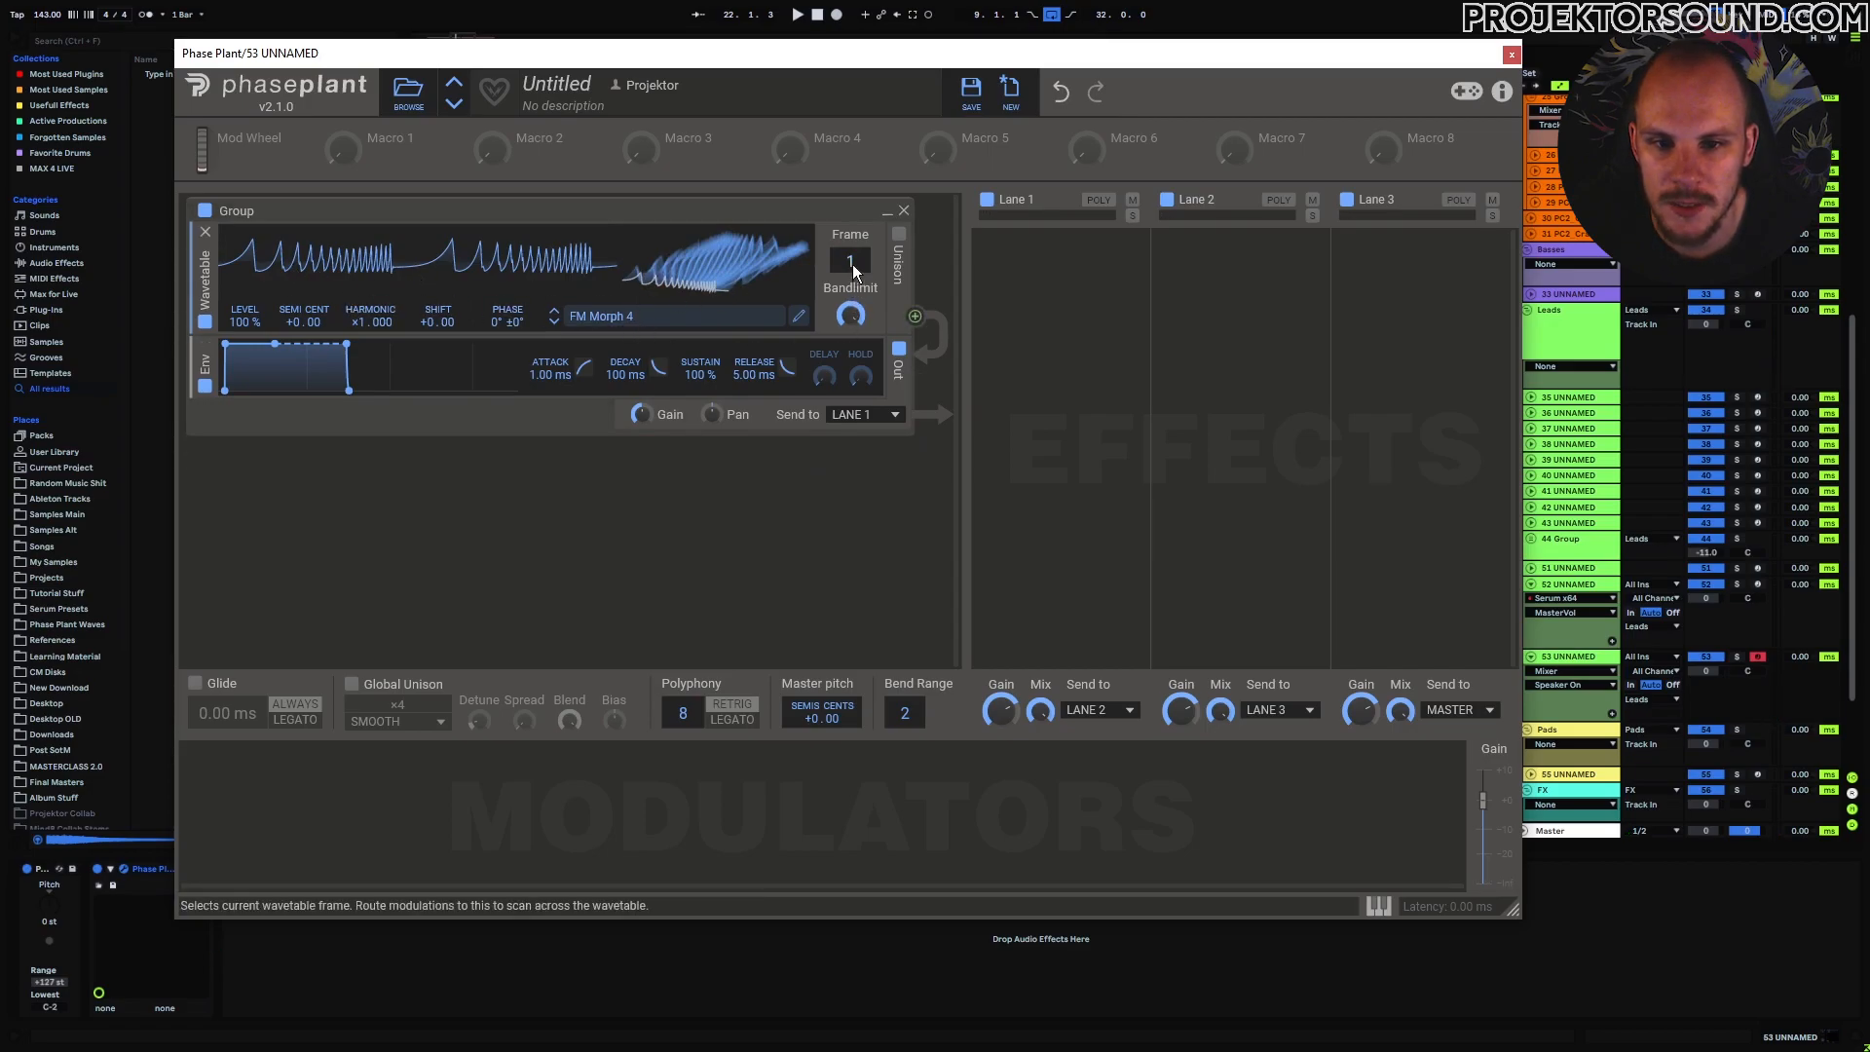
left_click_drag(851, 263, 852, 68)
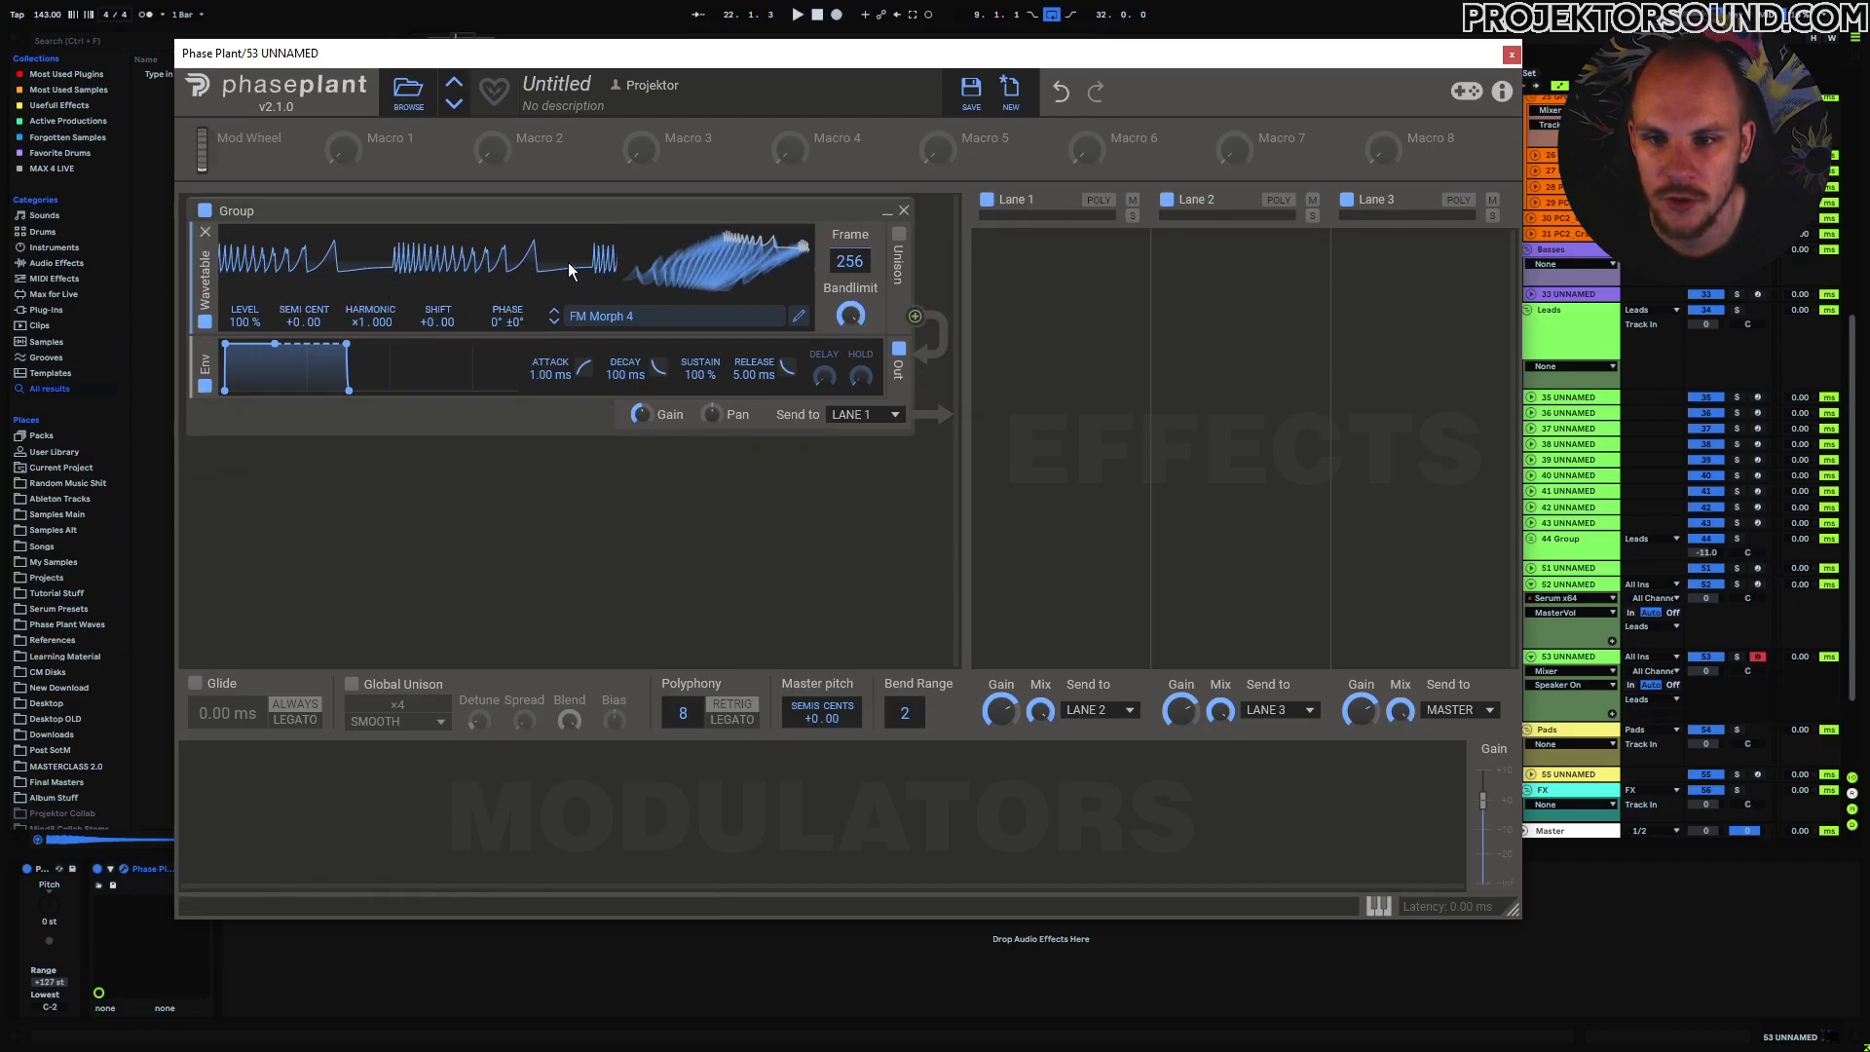
left_click_drag(851, 262, 850, 457)
Advance the Wavetable generator from FM Morph 4 to FM Morph 8 and sweep the frame between 1 and 256.
left_click(555, 322)
left_click(554, 321)
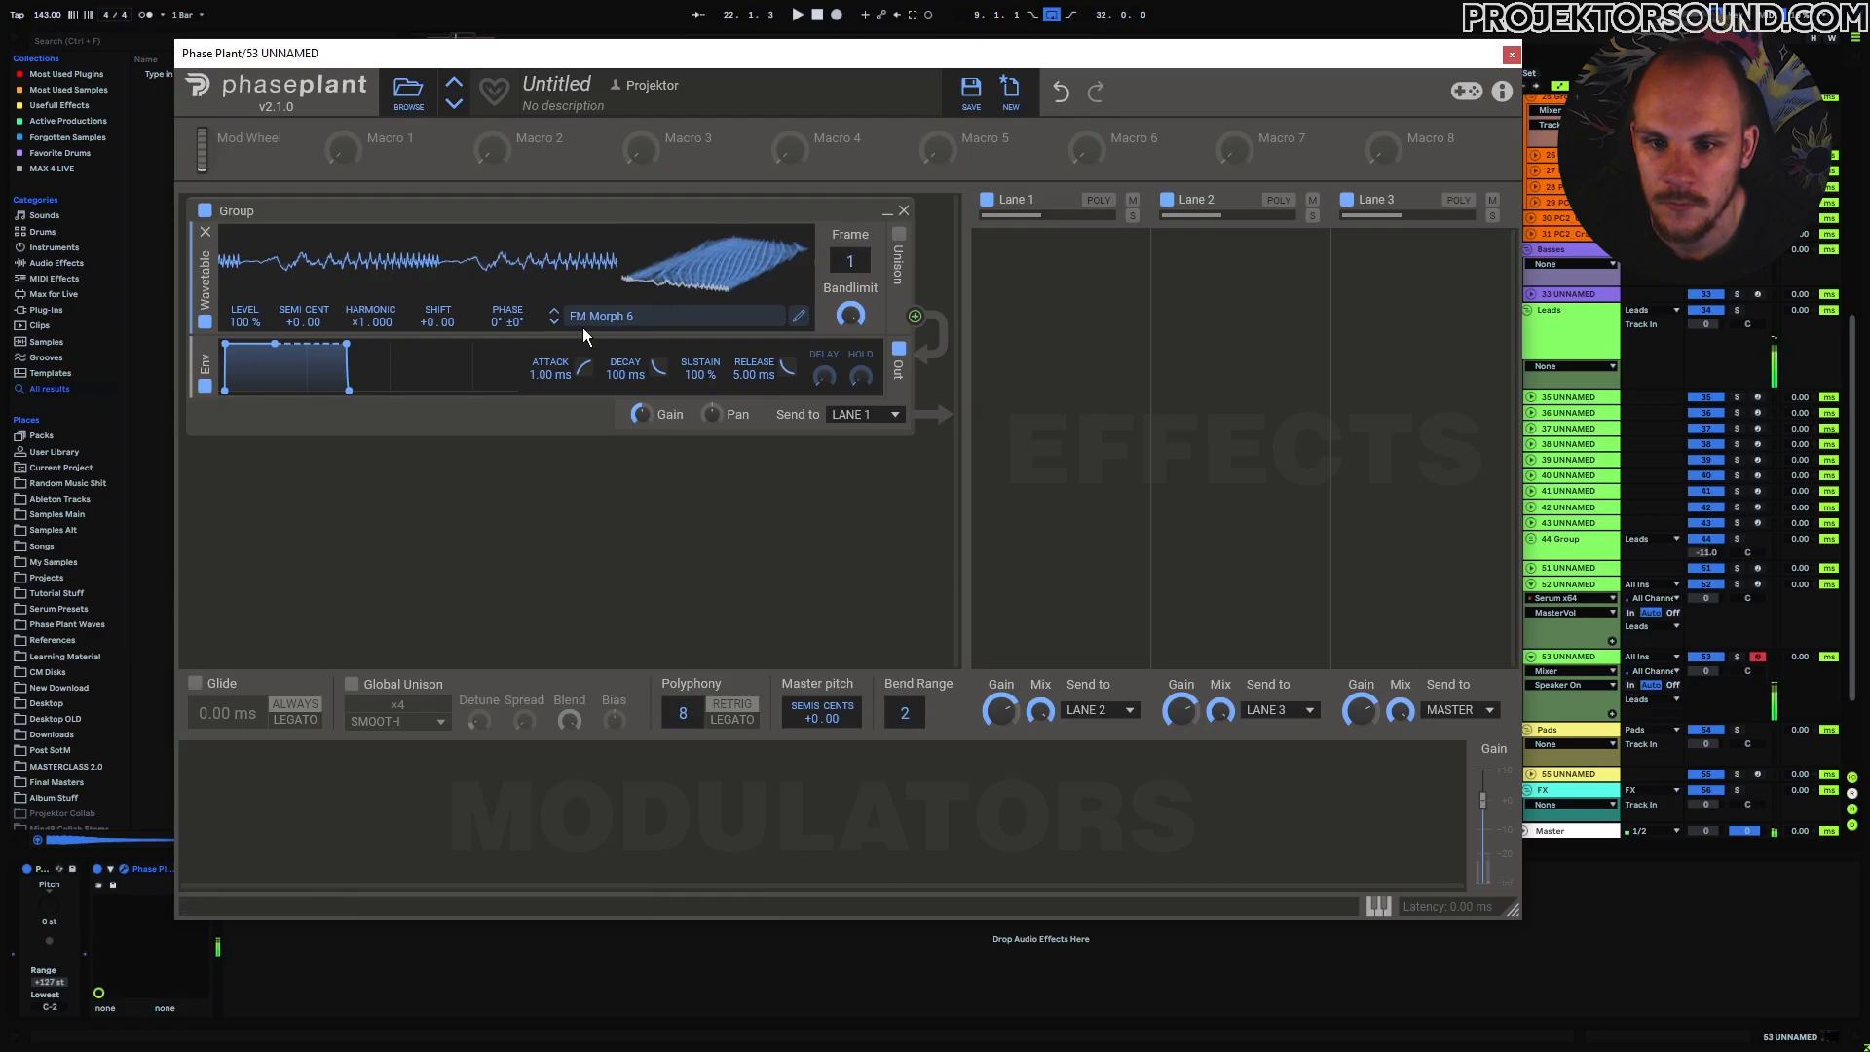
left_click(554, 320)
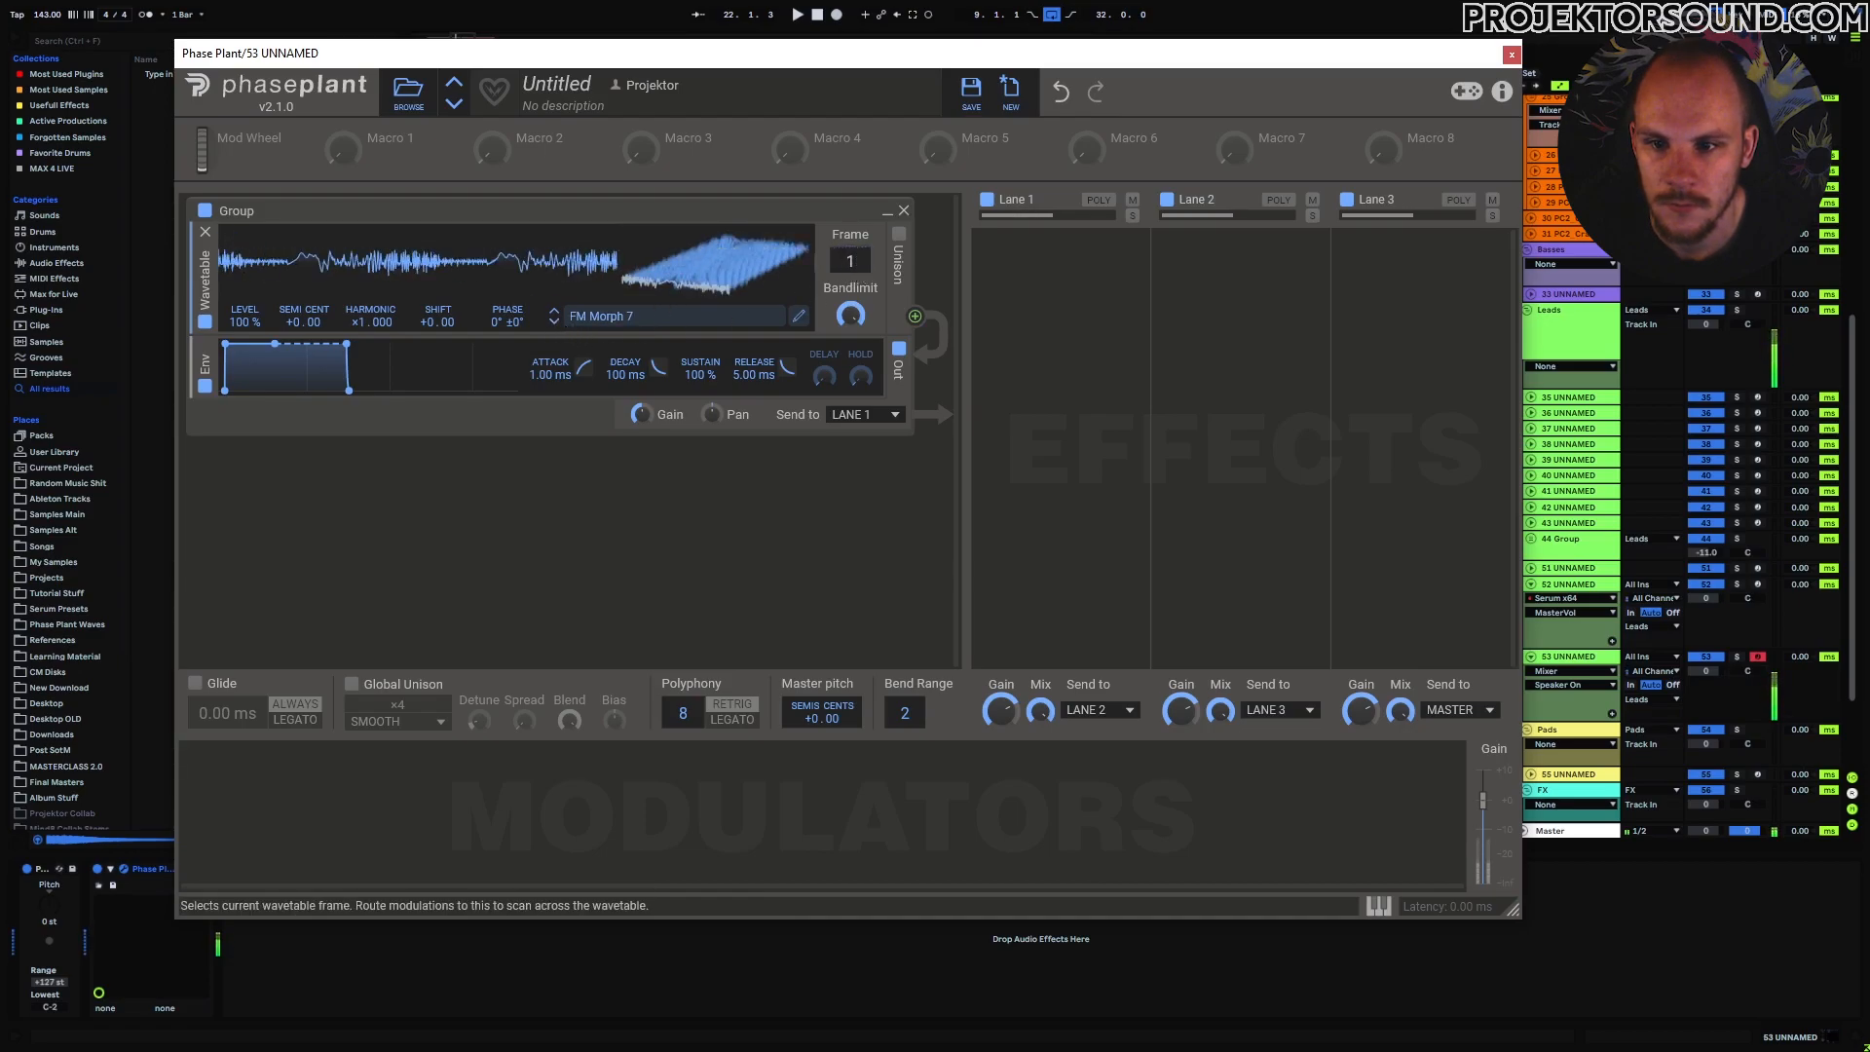
left_click(553, 325)
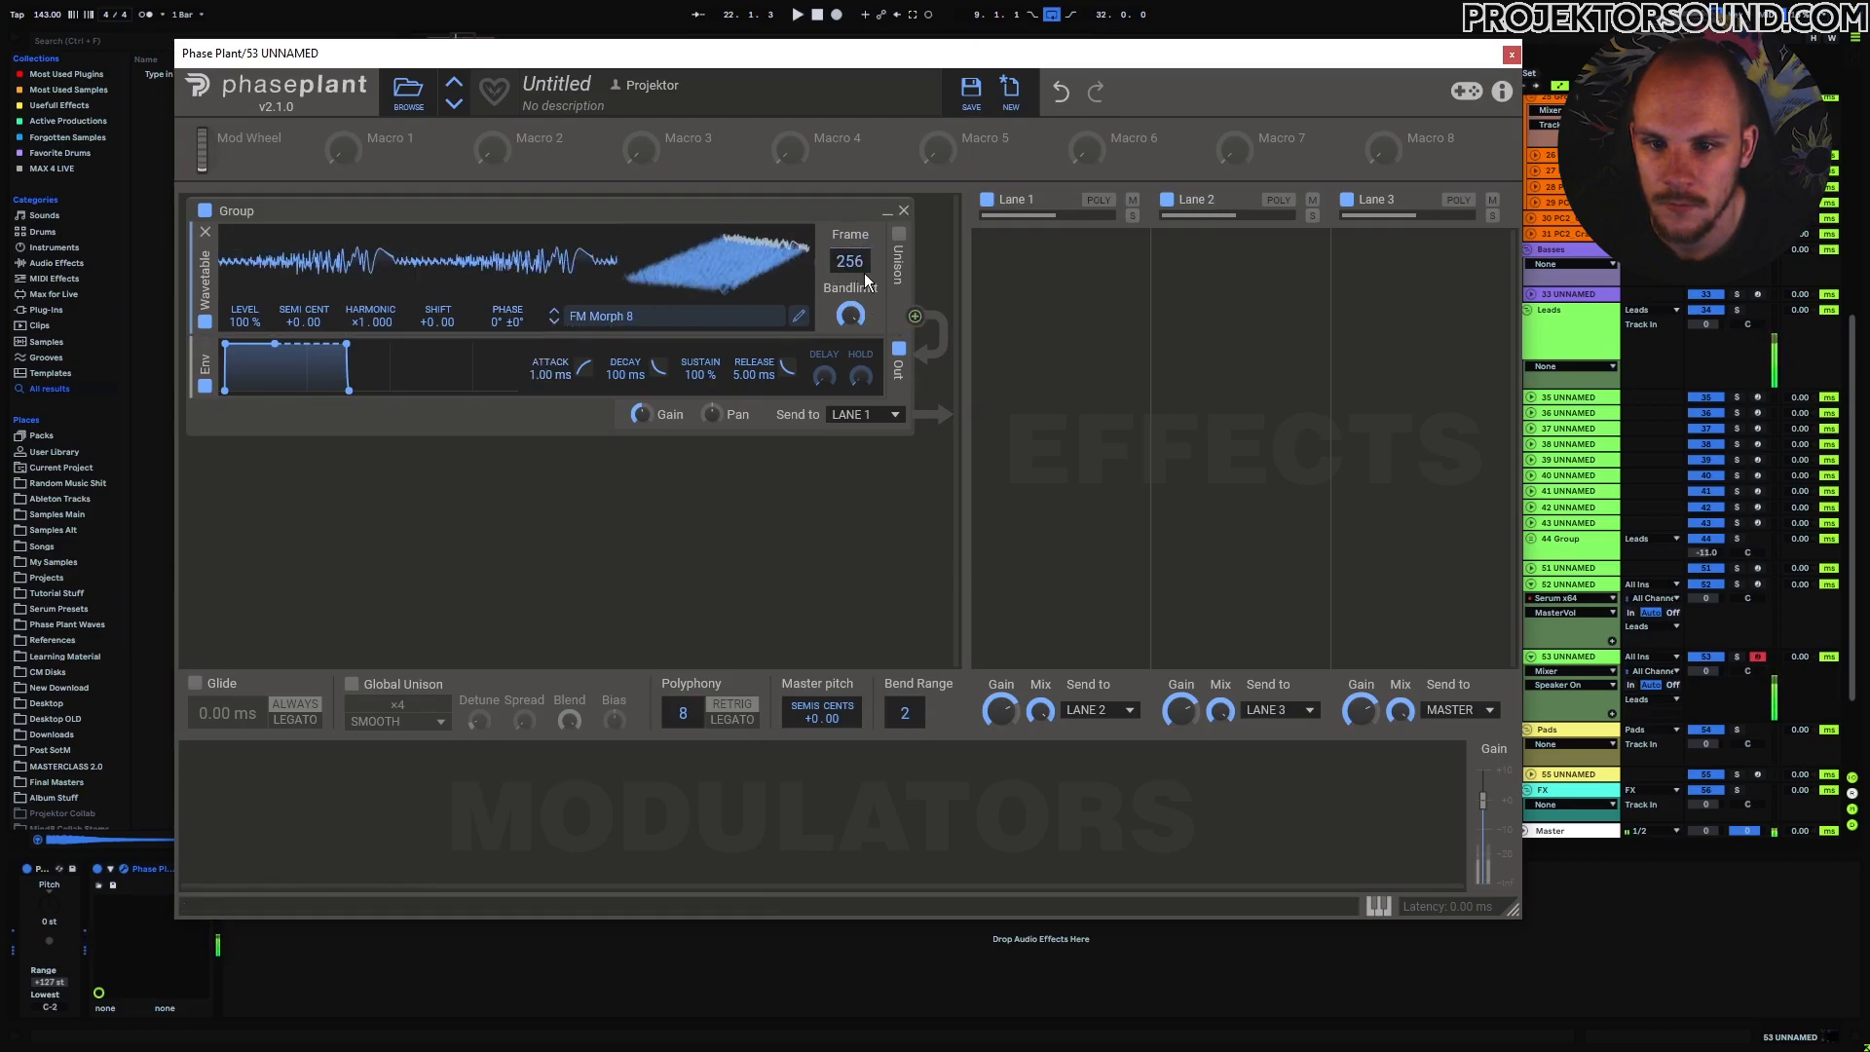
left_click_drag(850, 261, 861, 281)
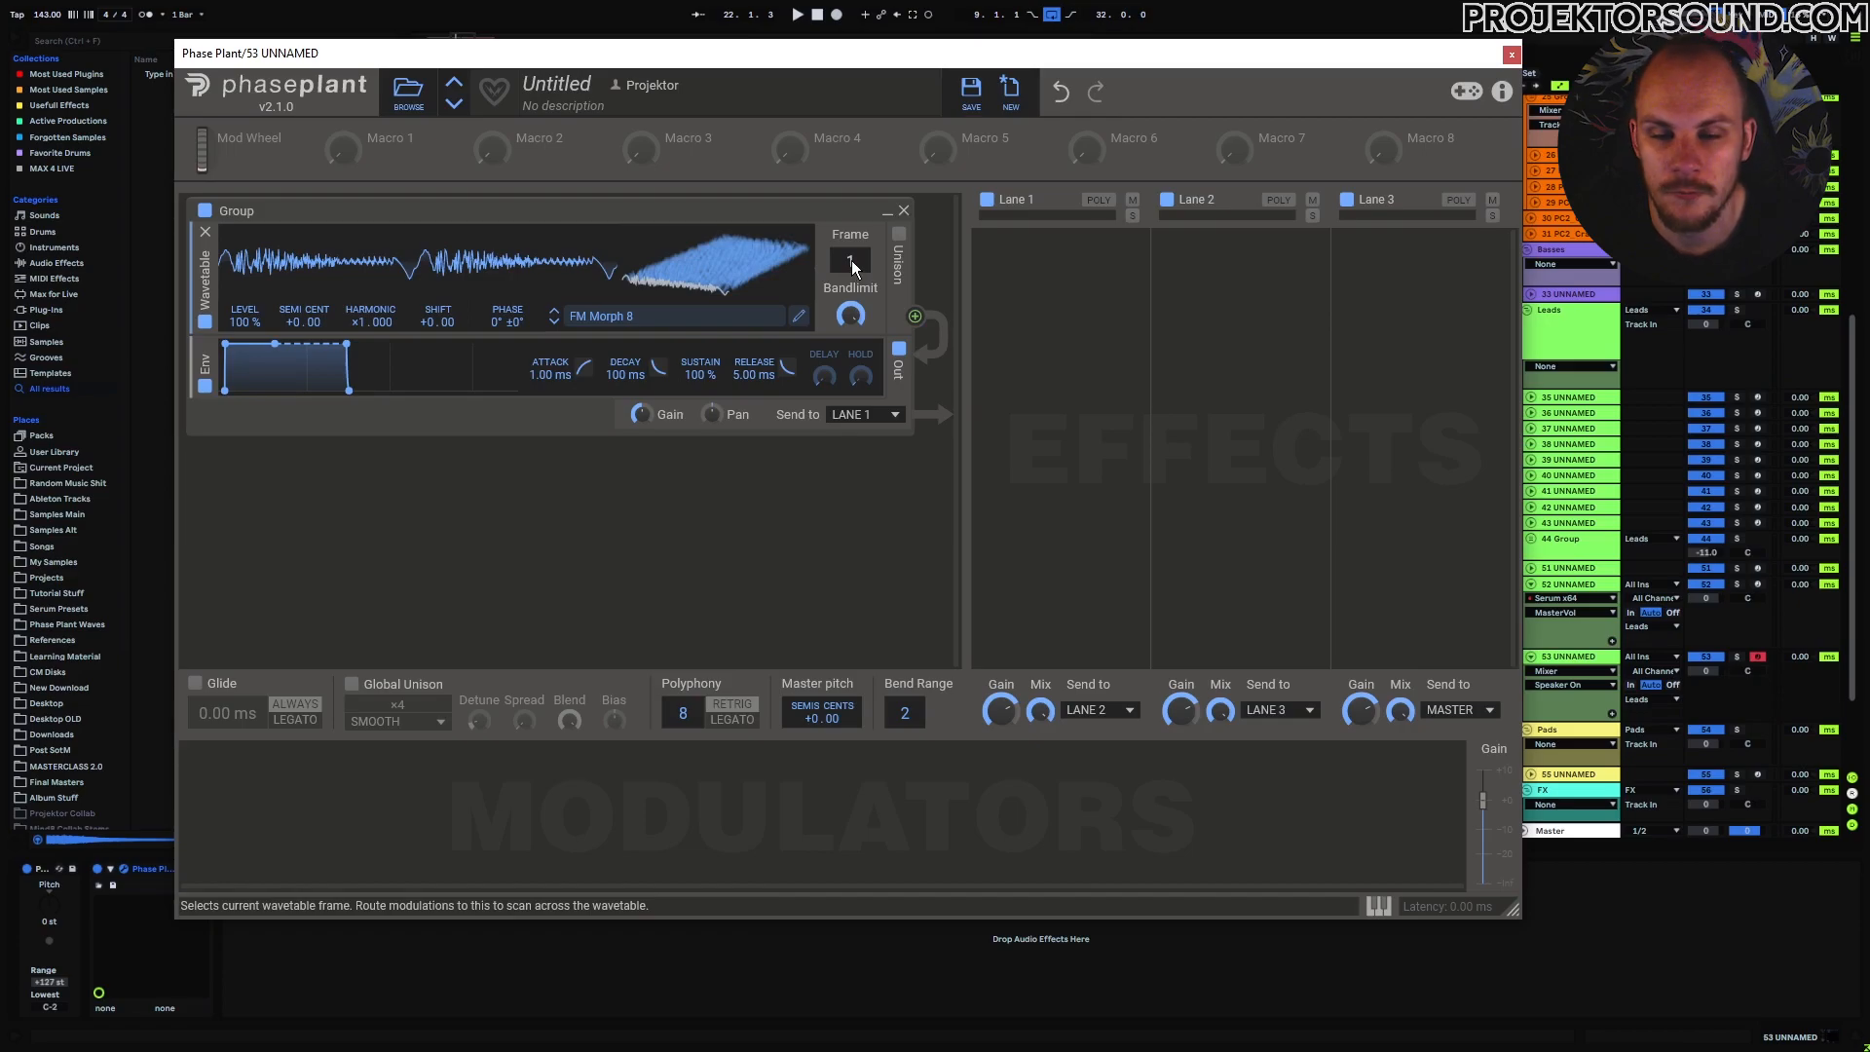
mouse_move(849, 261)
left_mouse_down()
mouse_move(850, 193)
mouse_move(848, 269)
left_mouse_up()
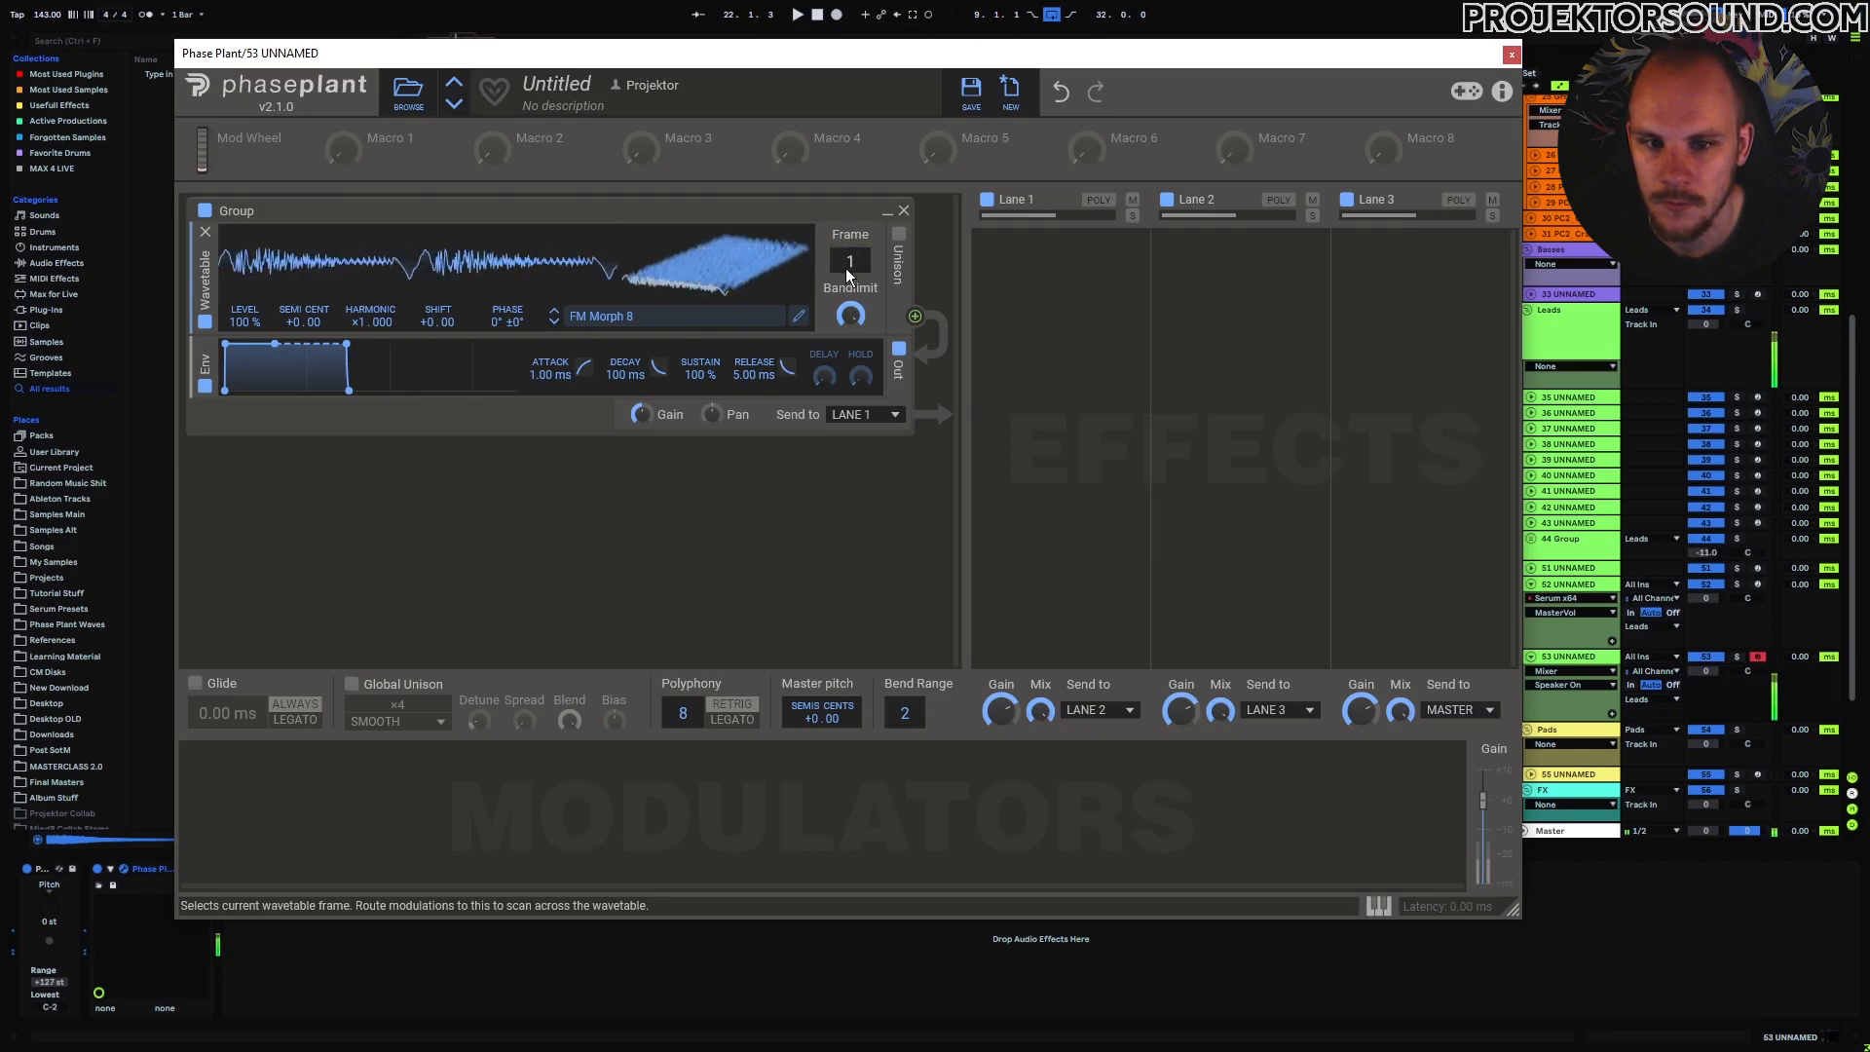
Load Formant Mixed 5 from the Formants folder, sweep its frame, and advance through the following wavetables to Formant Mixed 8.
left_click(836, 574)
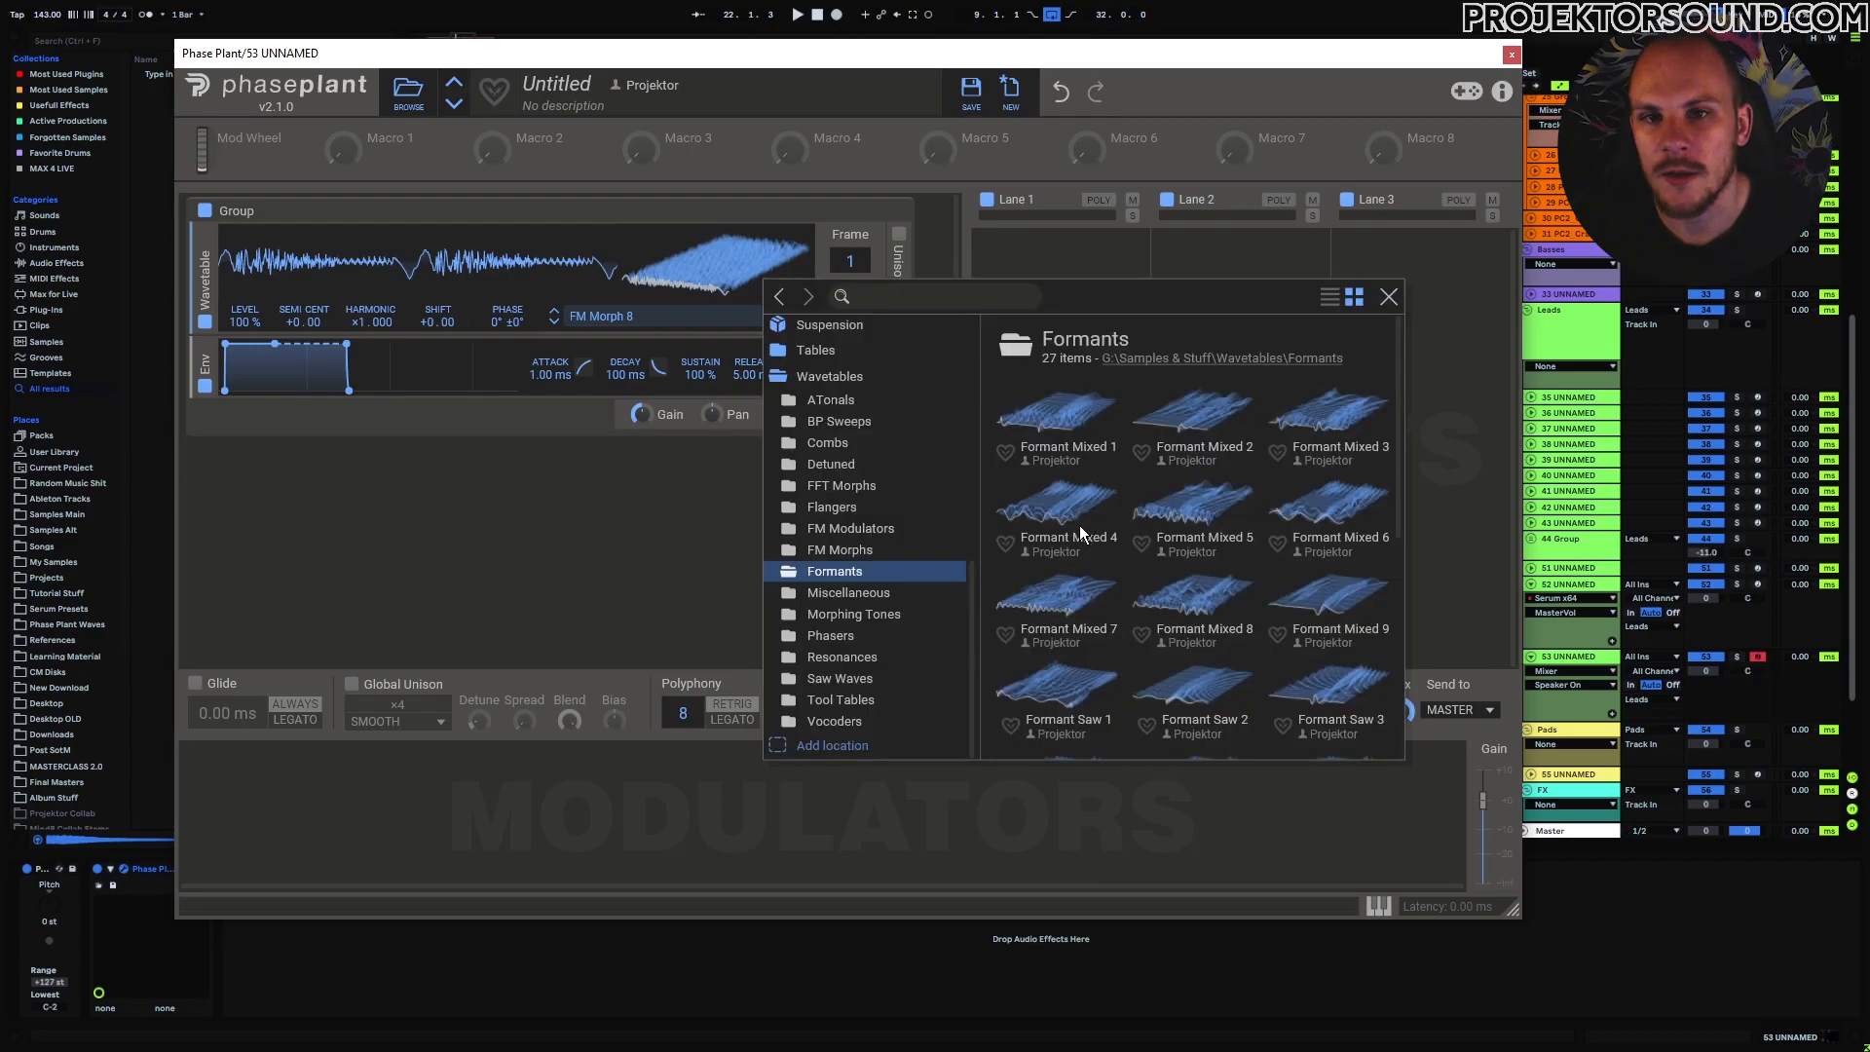
double_click(1205, 505)
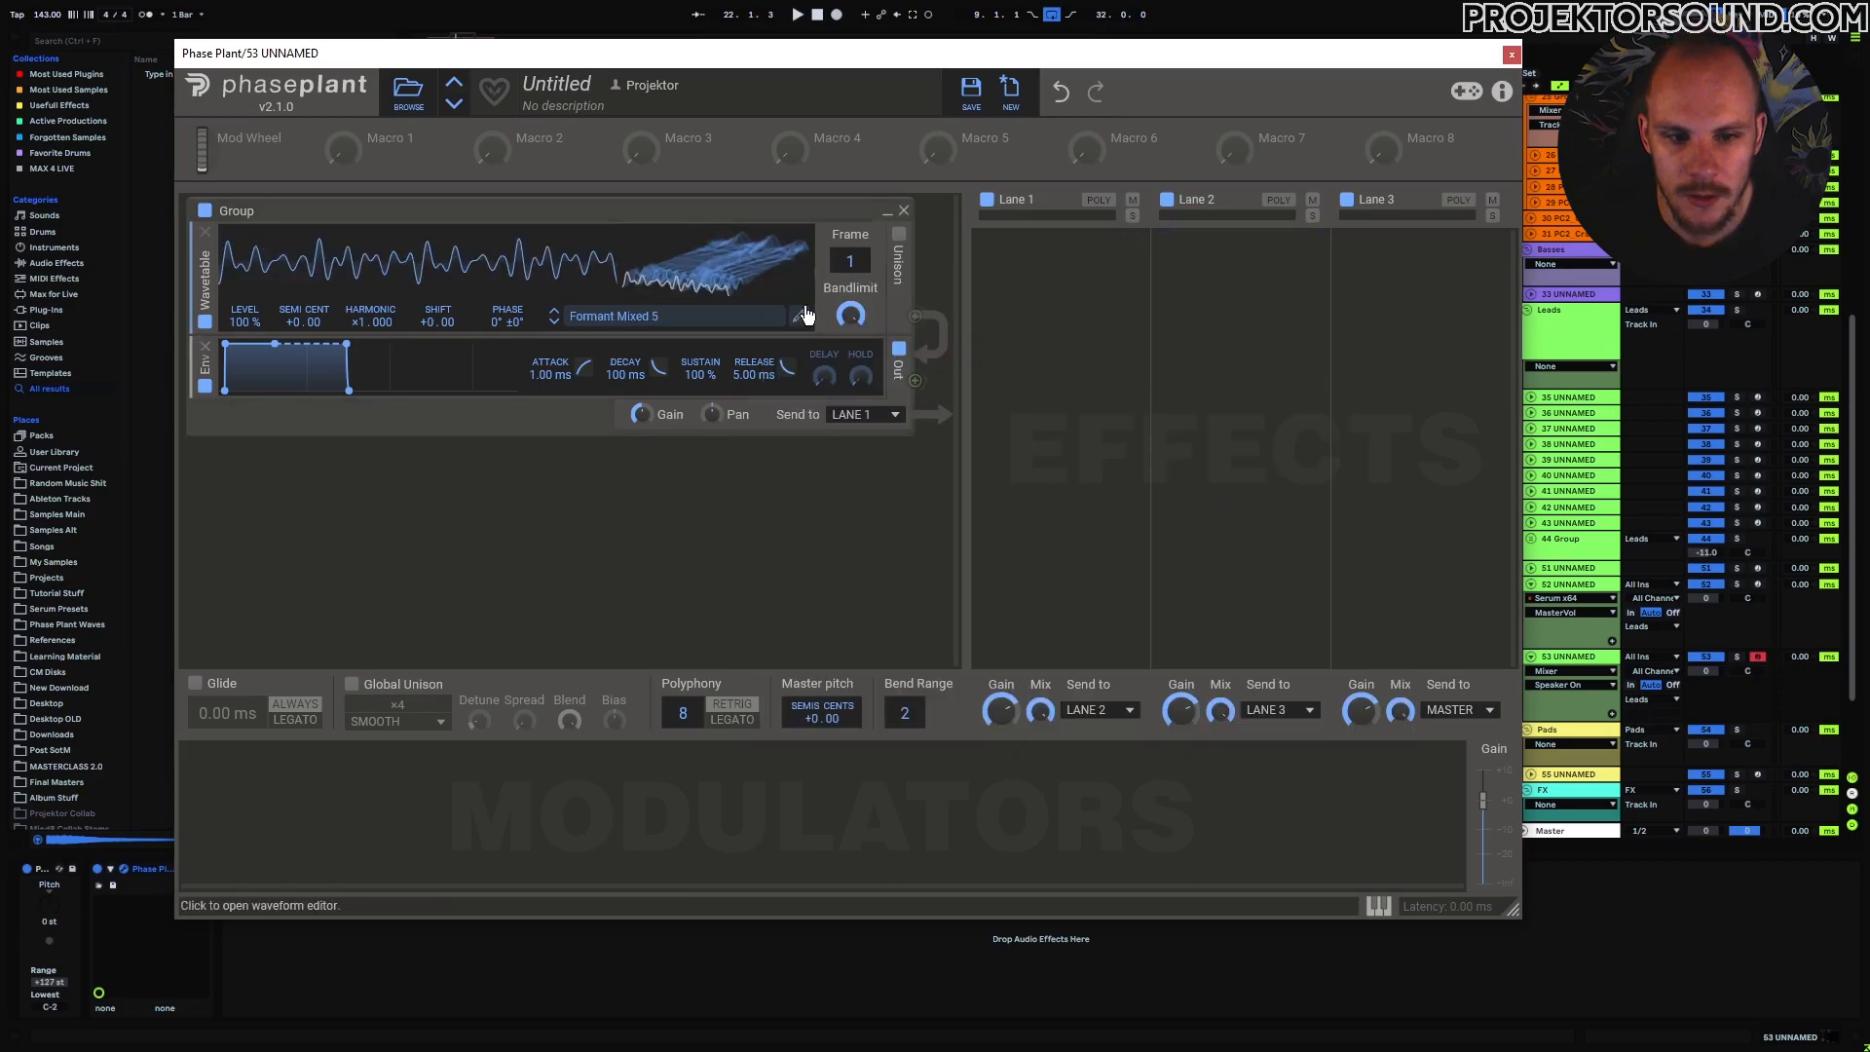
mouse_move(856, 260)
left_mouse_down()
mouse_move(855, 146)
mouse_move(846, 272)
left_mouse_up()
left_click(554, 323)
left_click(554, 322)
left_click(553, 322)
Look through the mixed, saw and square Formants wavetables, load Formant Saw 3 and sweep its frame.
left_click(713, 317)
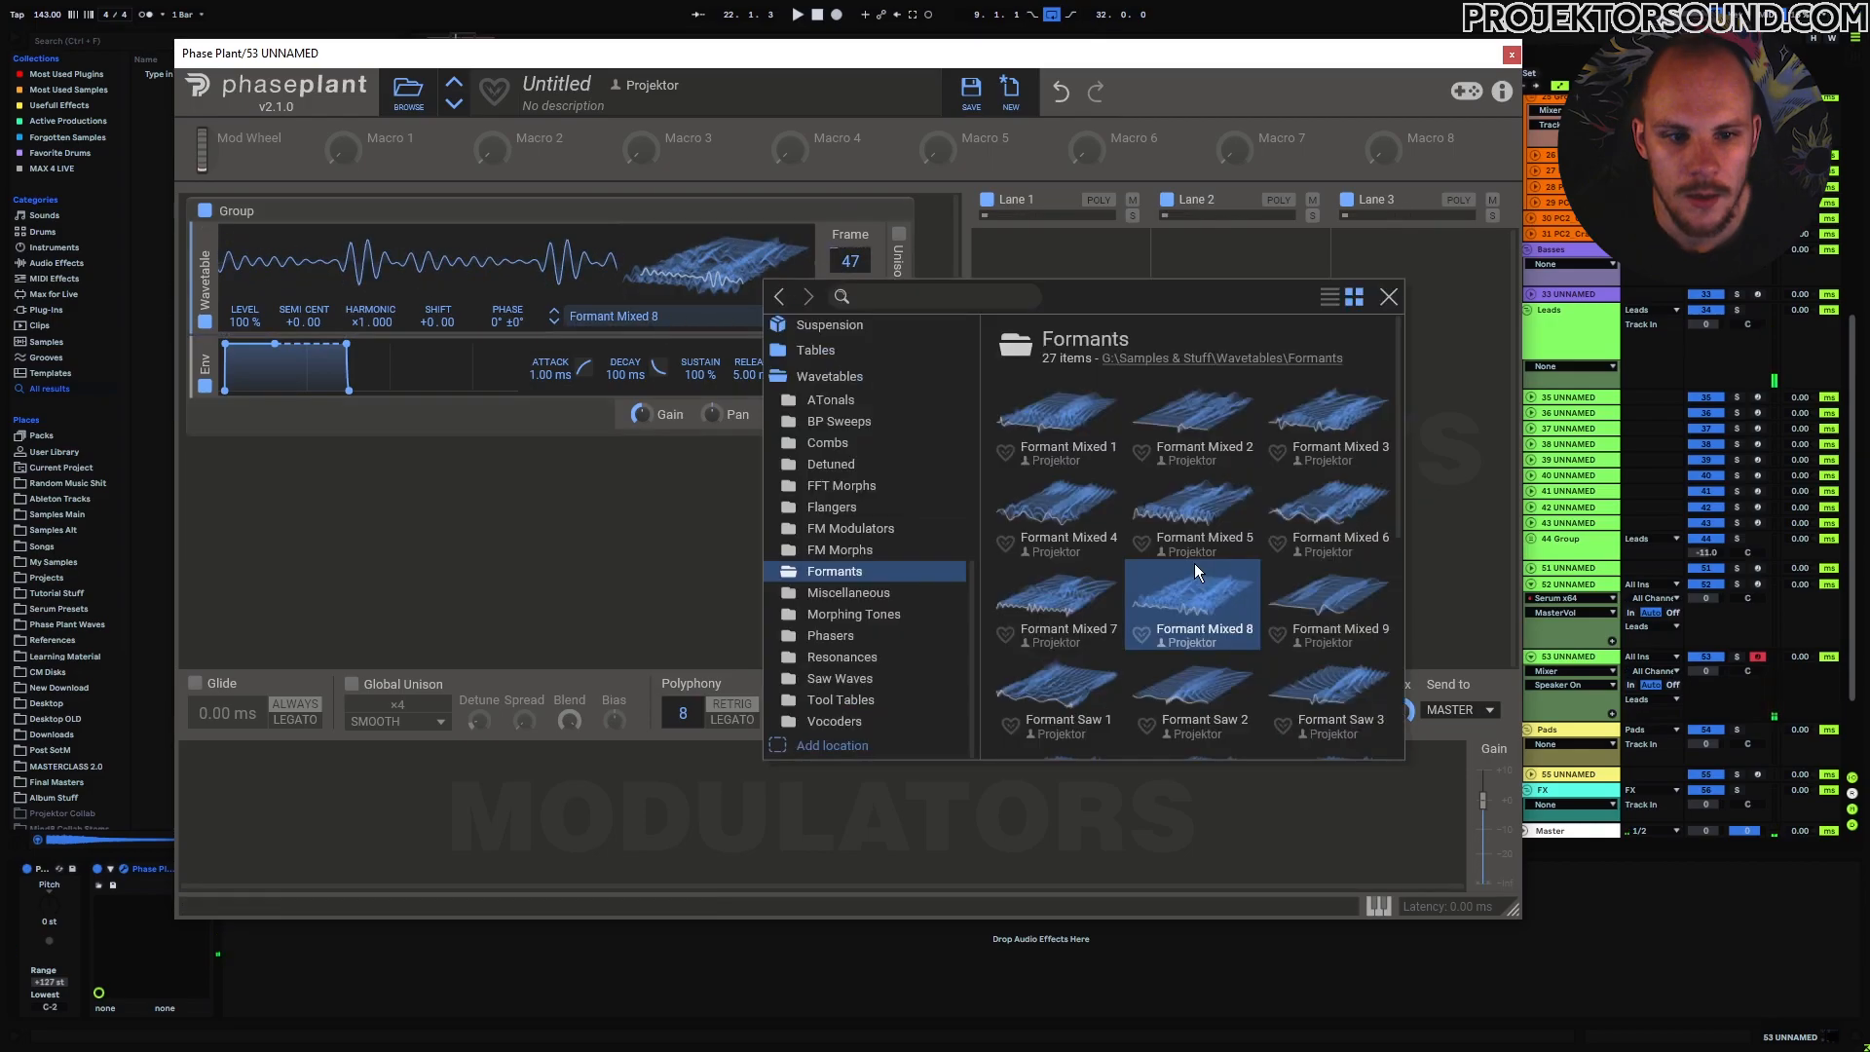
scroll(1081, 428, "down", 1)
scroll(1120, 403, "down", 1)
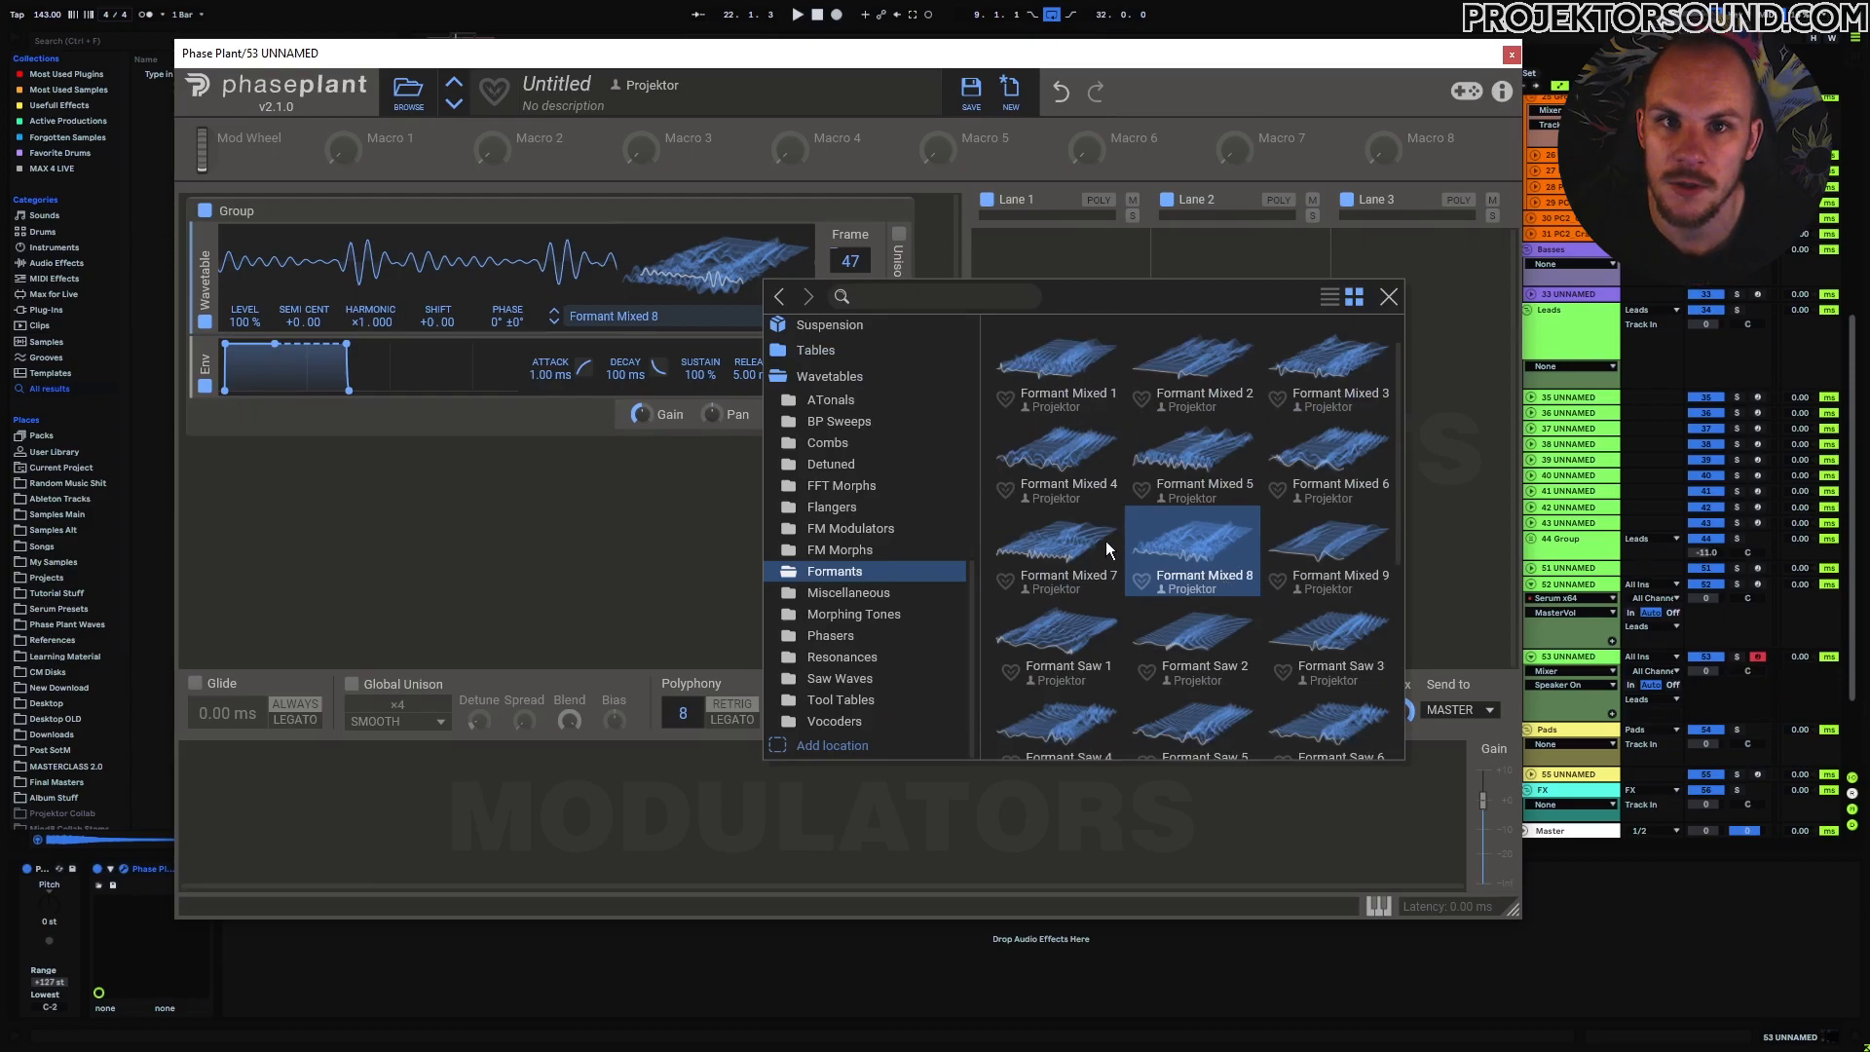
scroll(1106, 541, "down", 2)
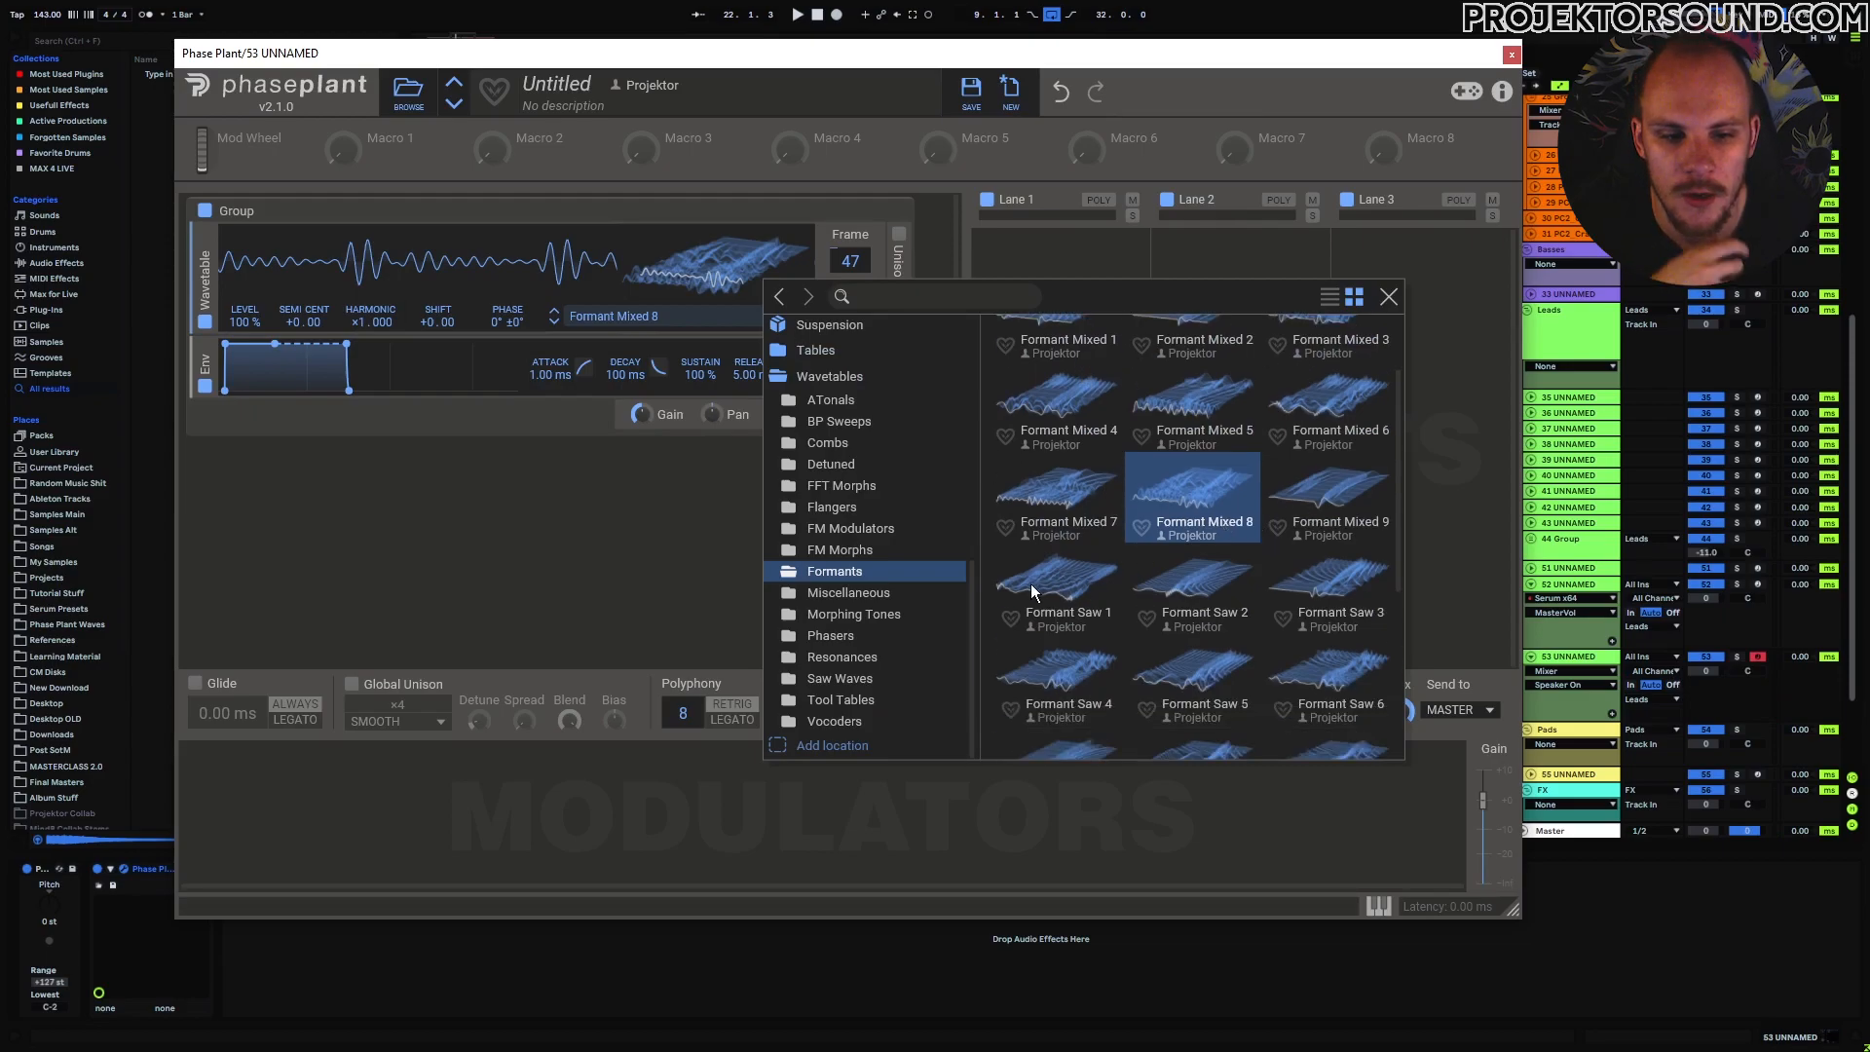
scroll(1157, 590, "down", 3)
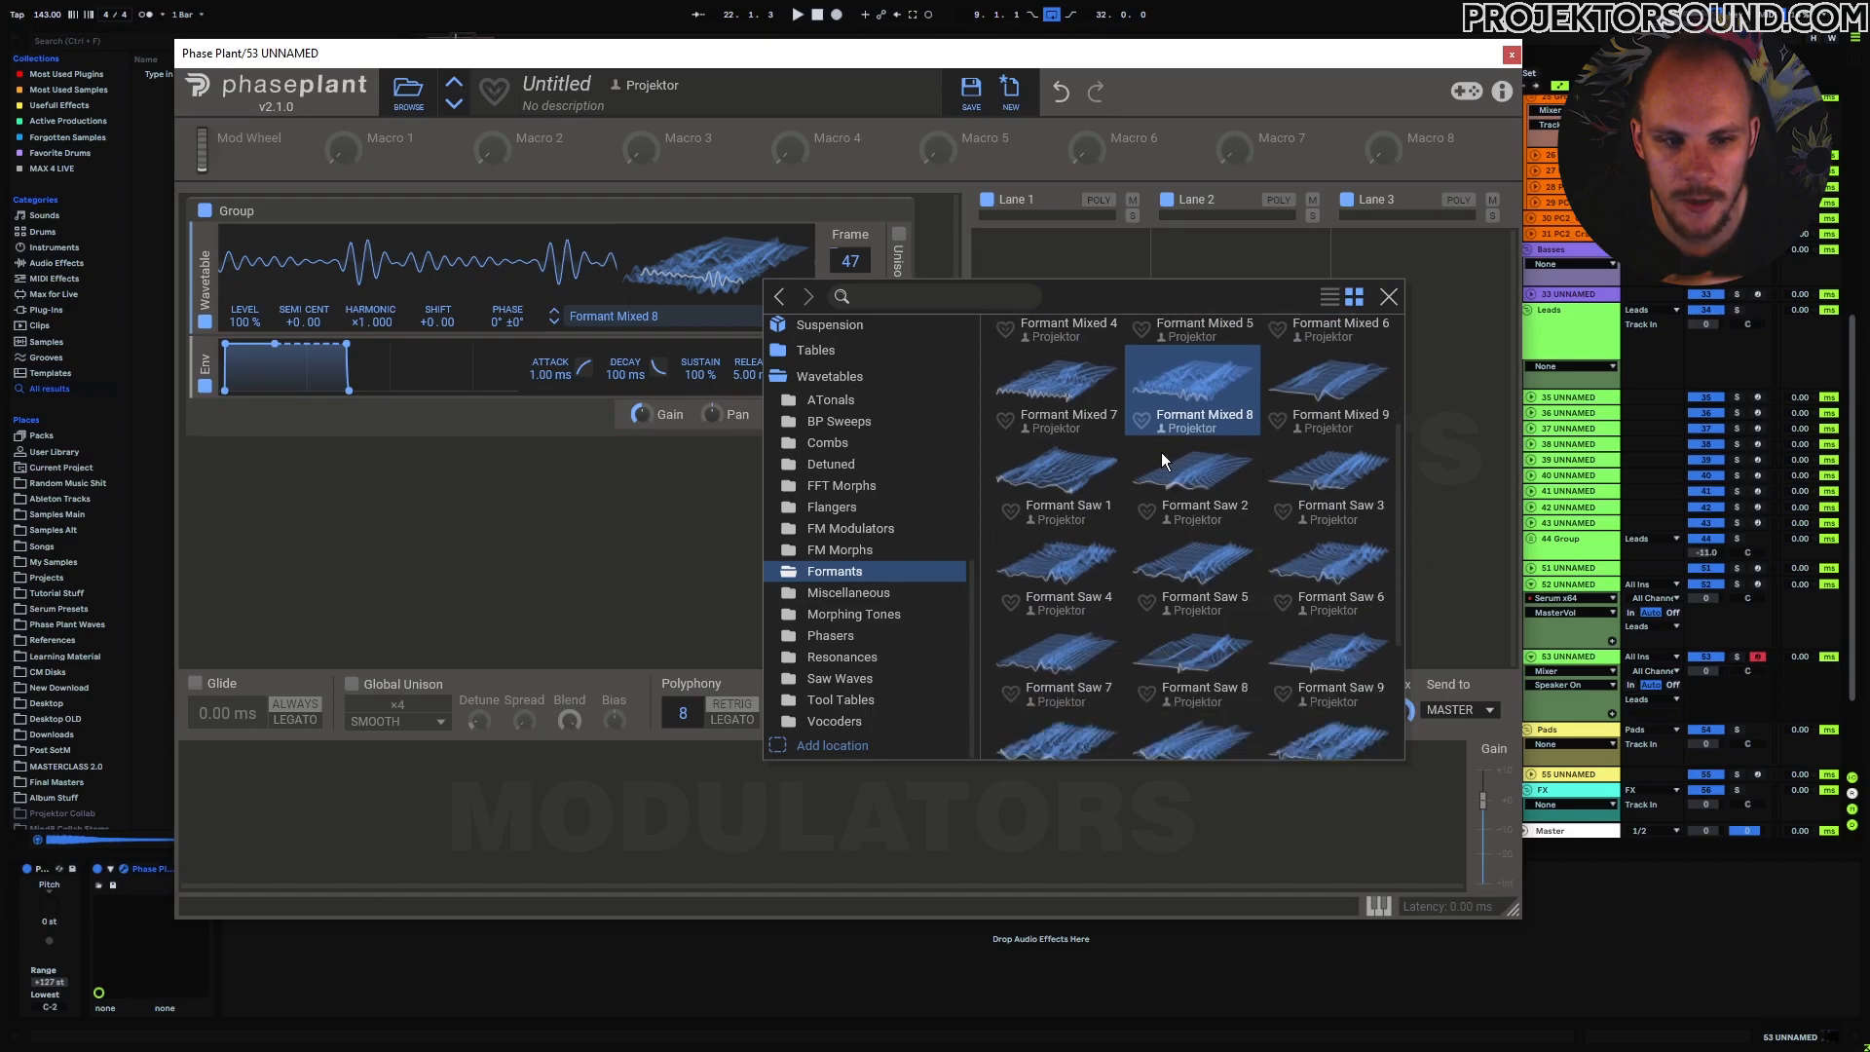
scroll(1091, 484, "down", 5)
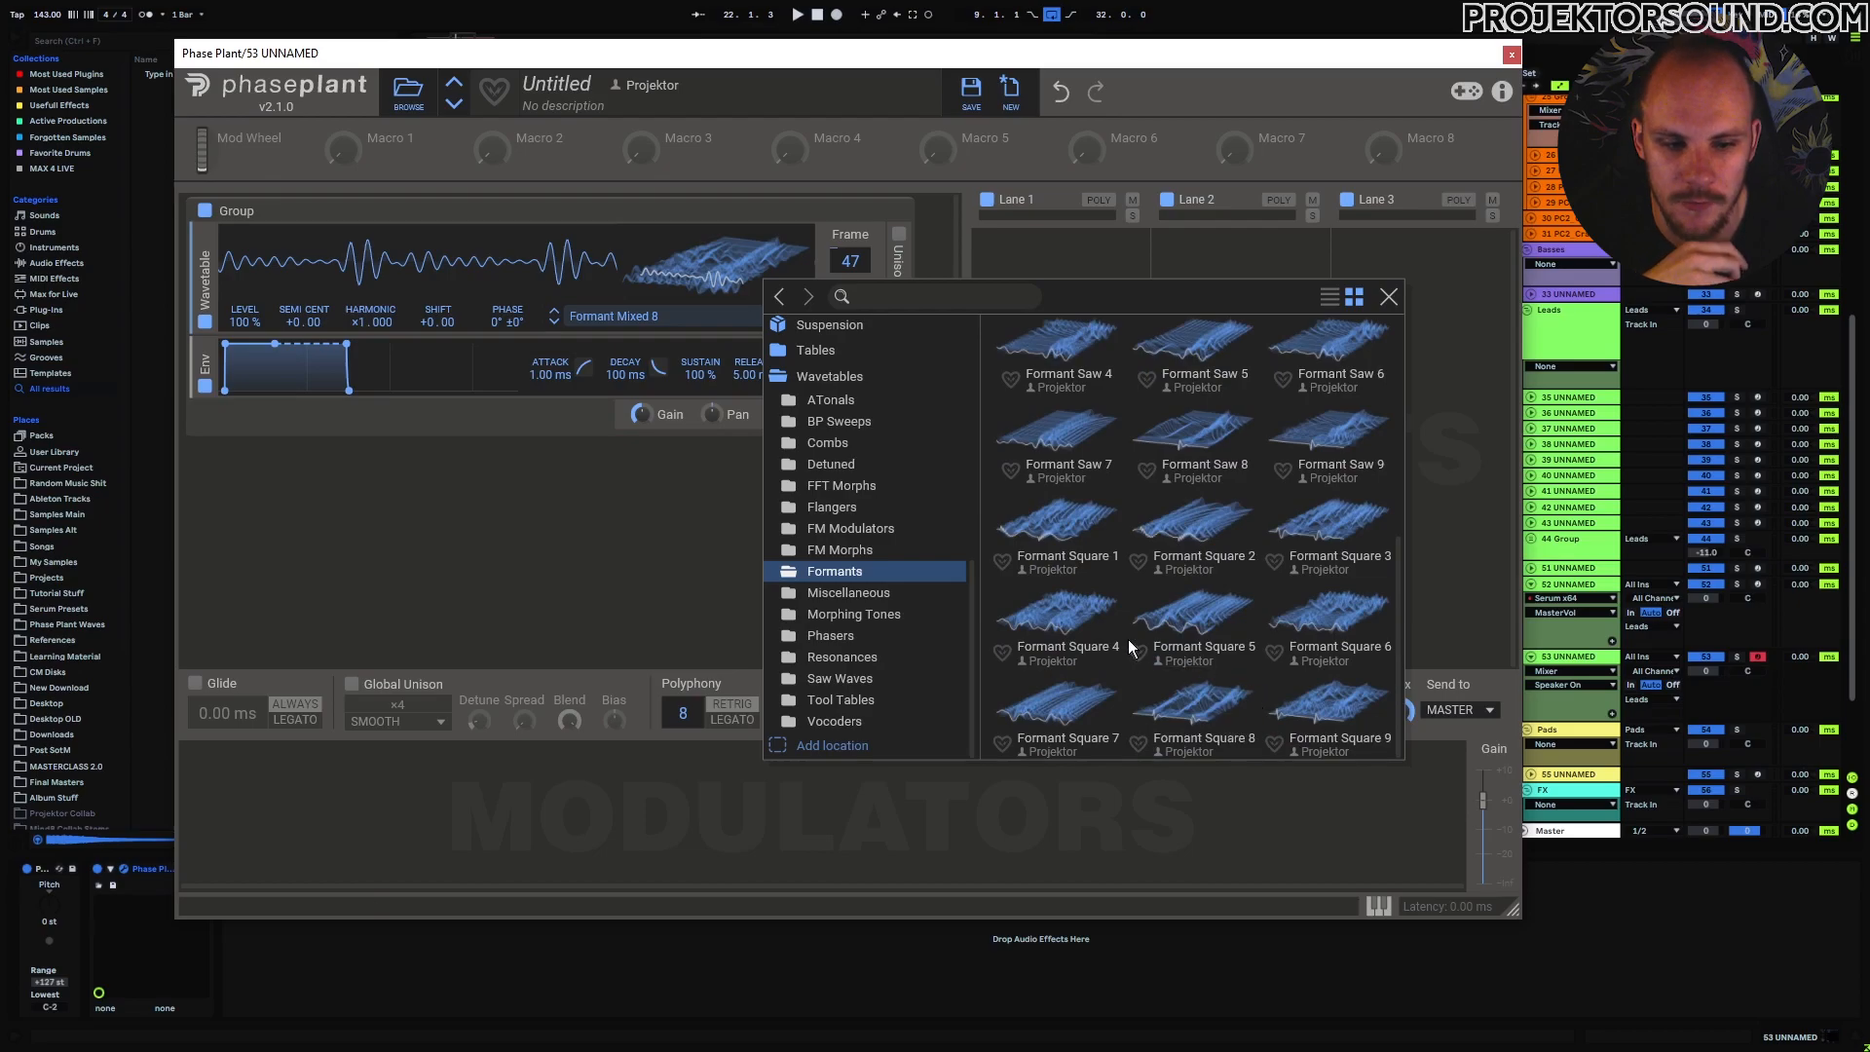
scroll(1215, 641, "up", 10)
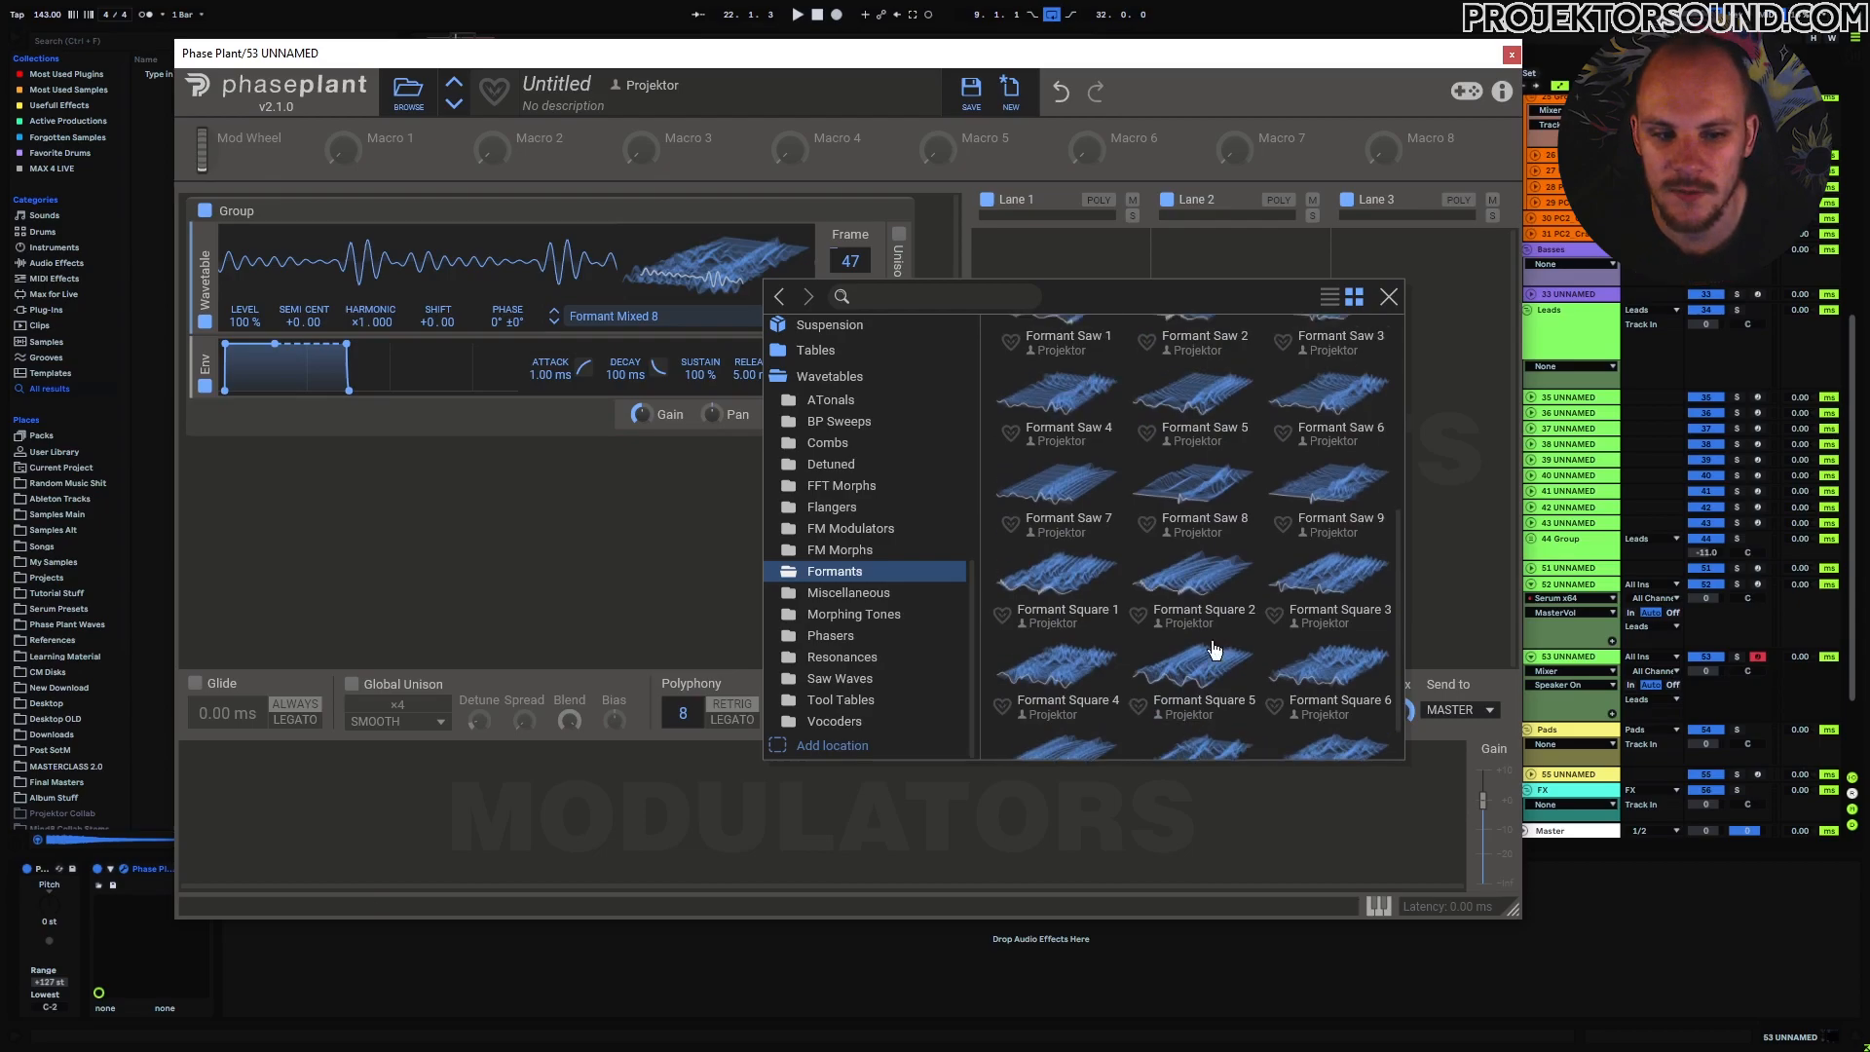
scroll(1196, 542, "down", 6)
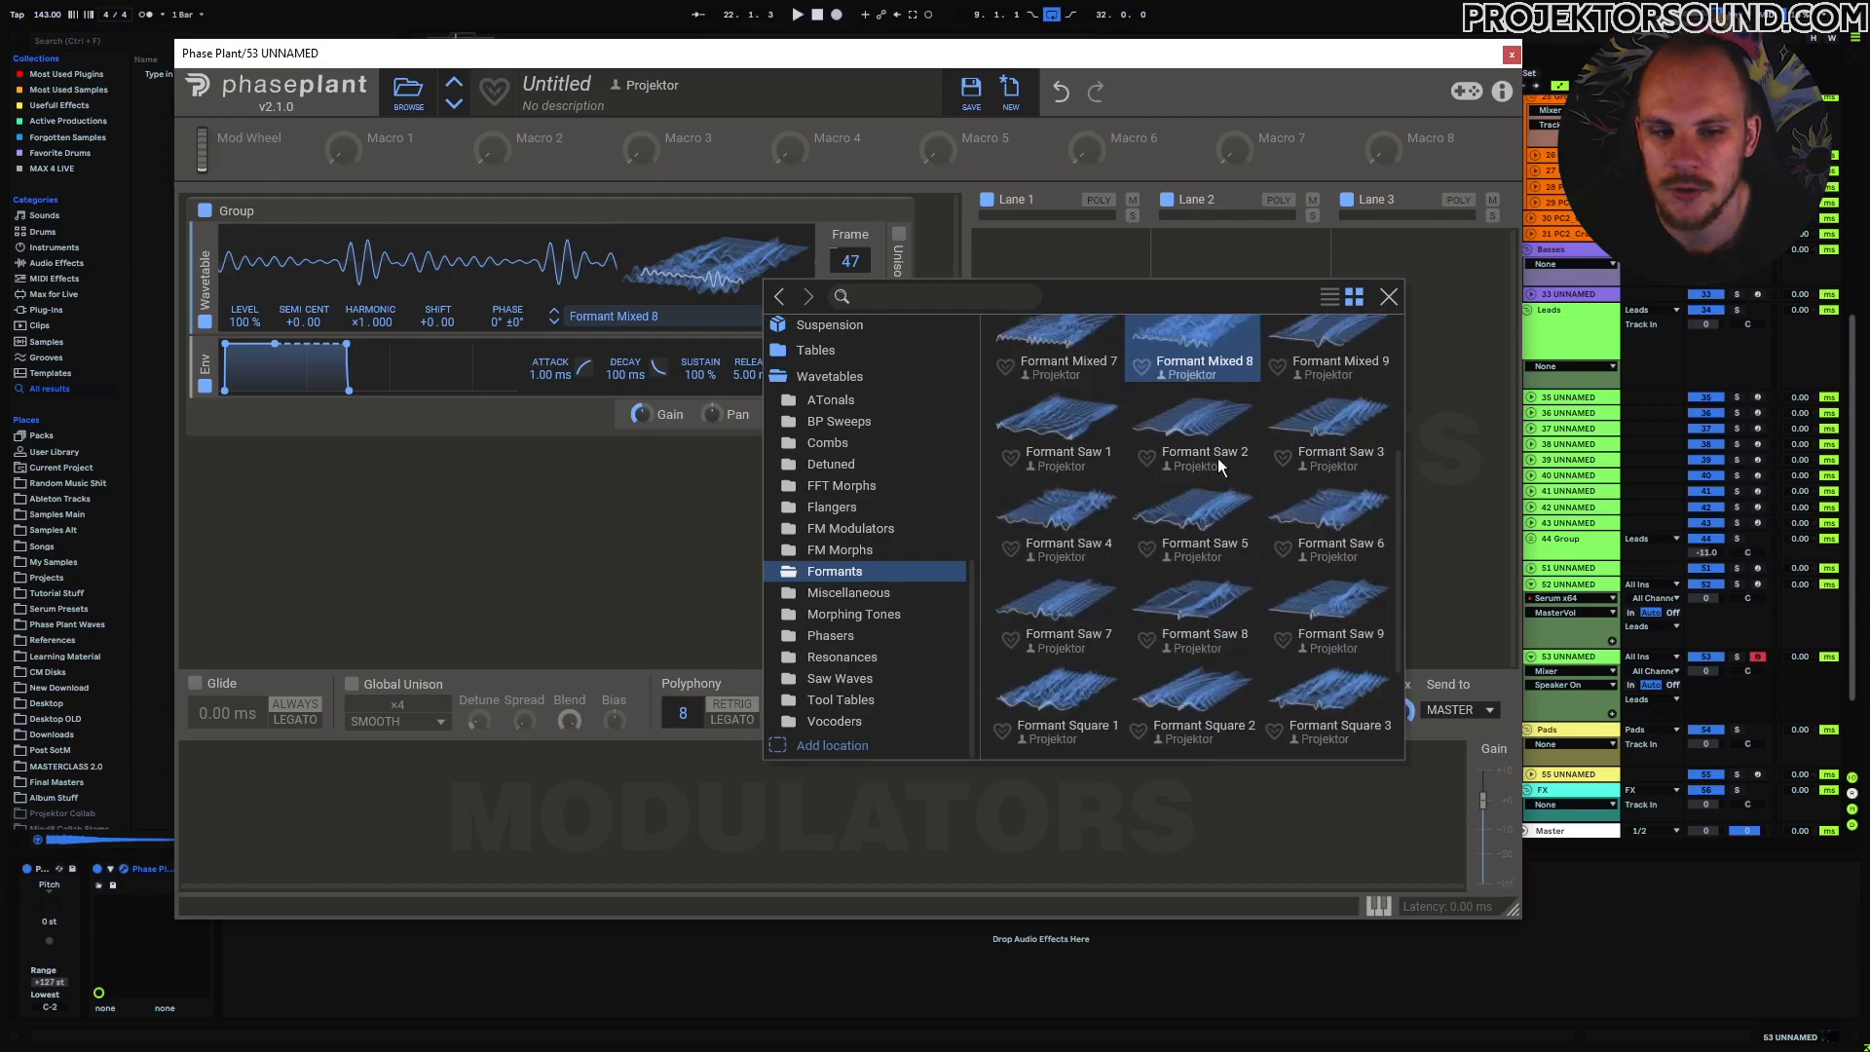
left_click(1340, 416)
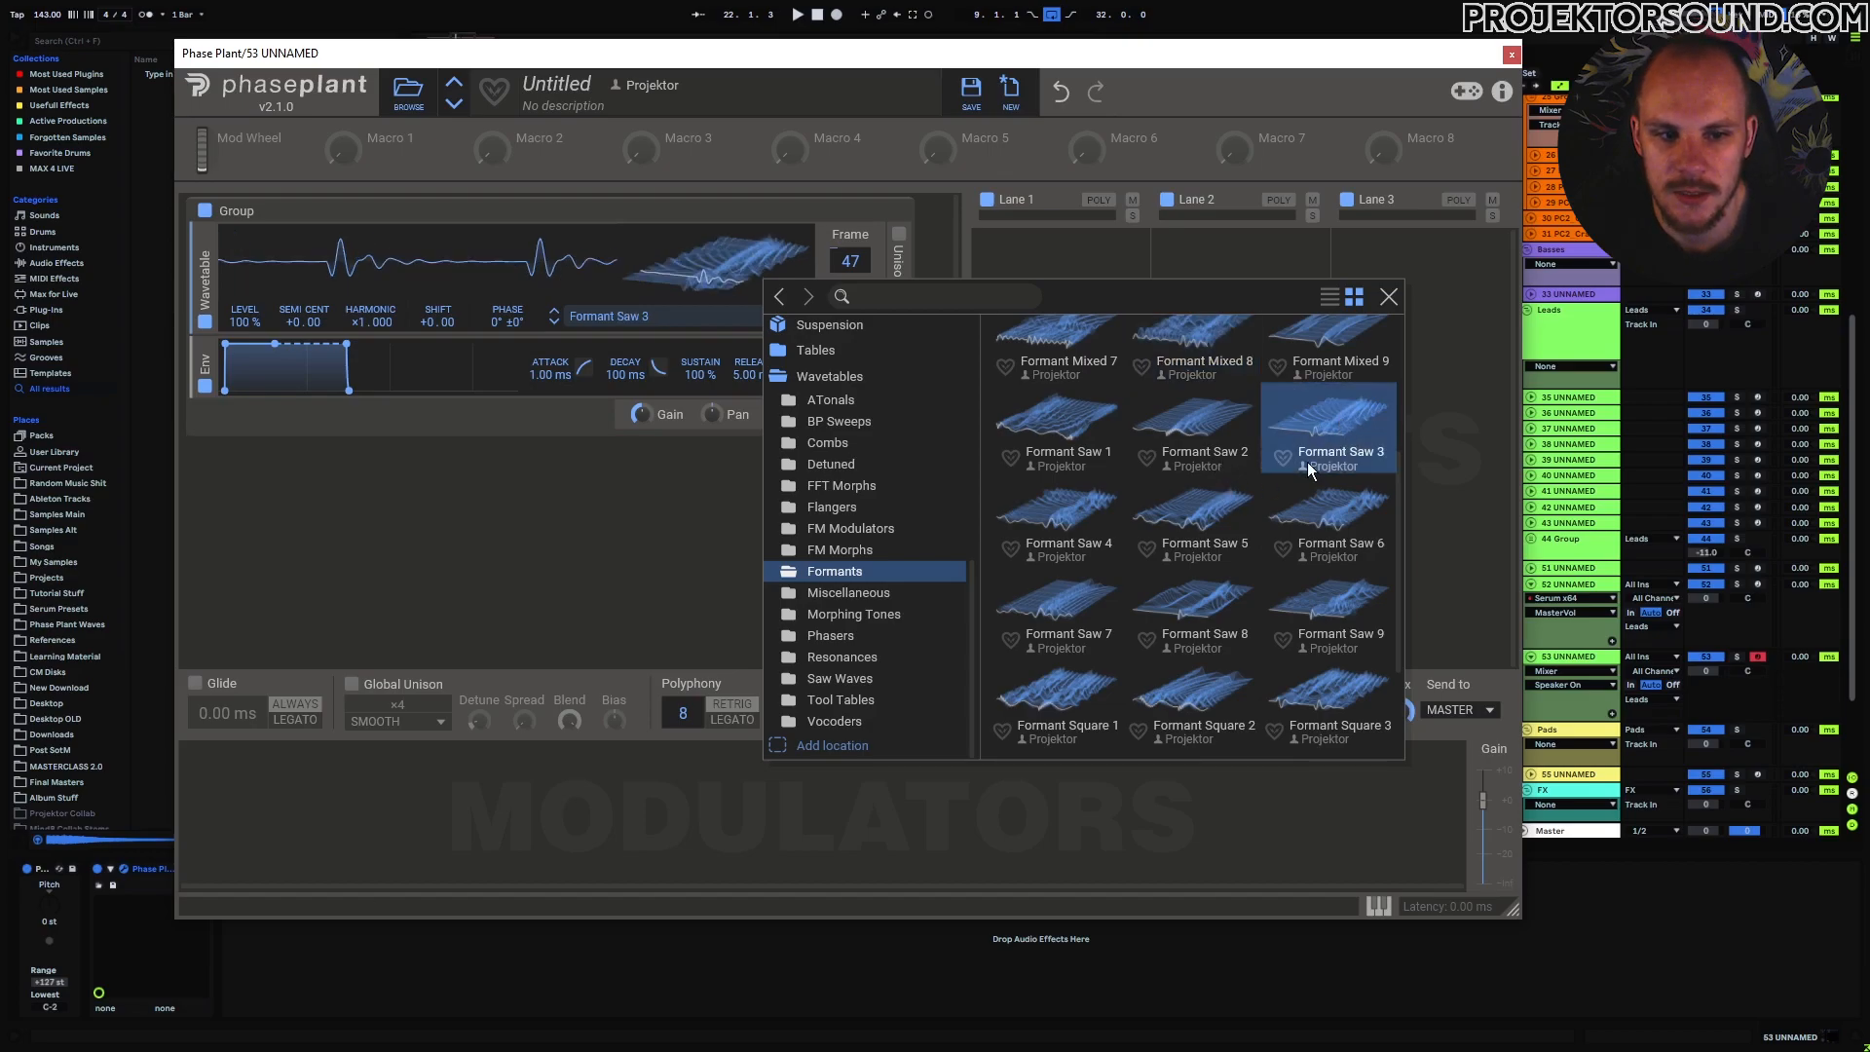
left_click(1388, 303)
mouse_move(849, 260)
left_mouse_down()
mouse_move(849, 209)
mouse_move(848, 260)
left_mouse_up()
Load Formant Square 5 from the Formants folder and sweep its frame, ending at 61.
left_click(716, 316)
scroll(1269, 584, "down", 4)
left_click(1212, 636)
left_click(847, 261)
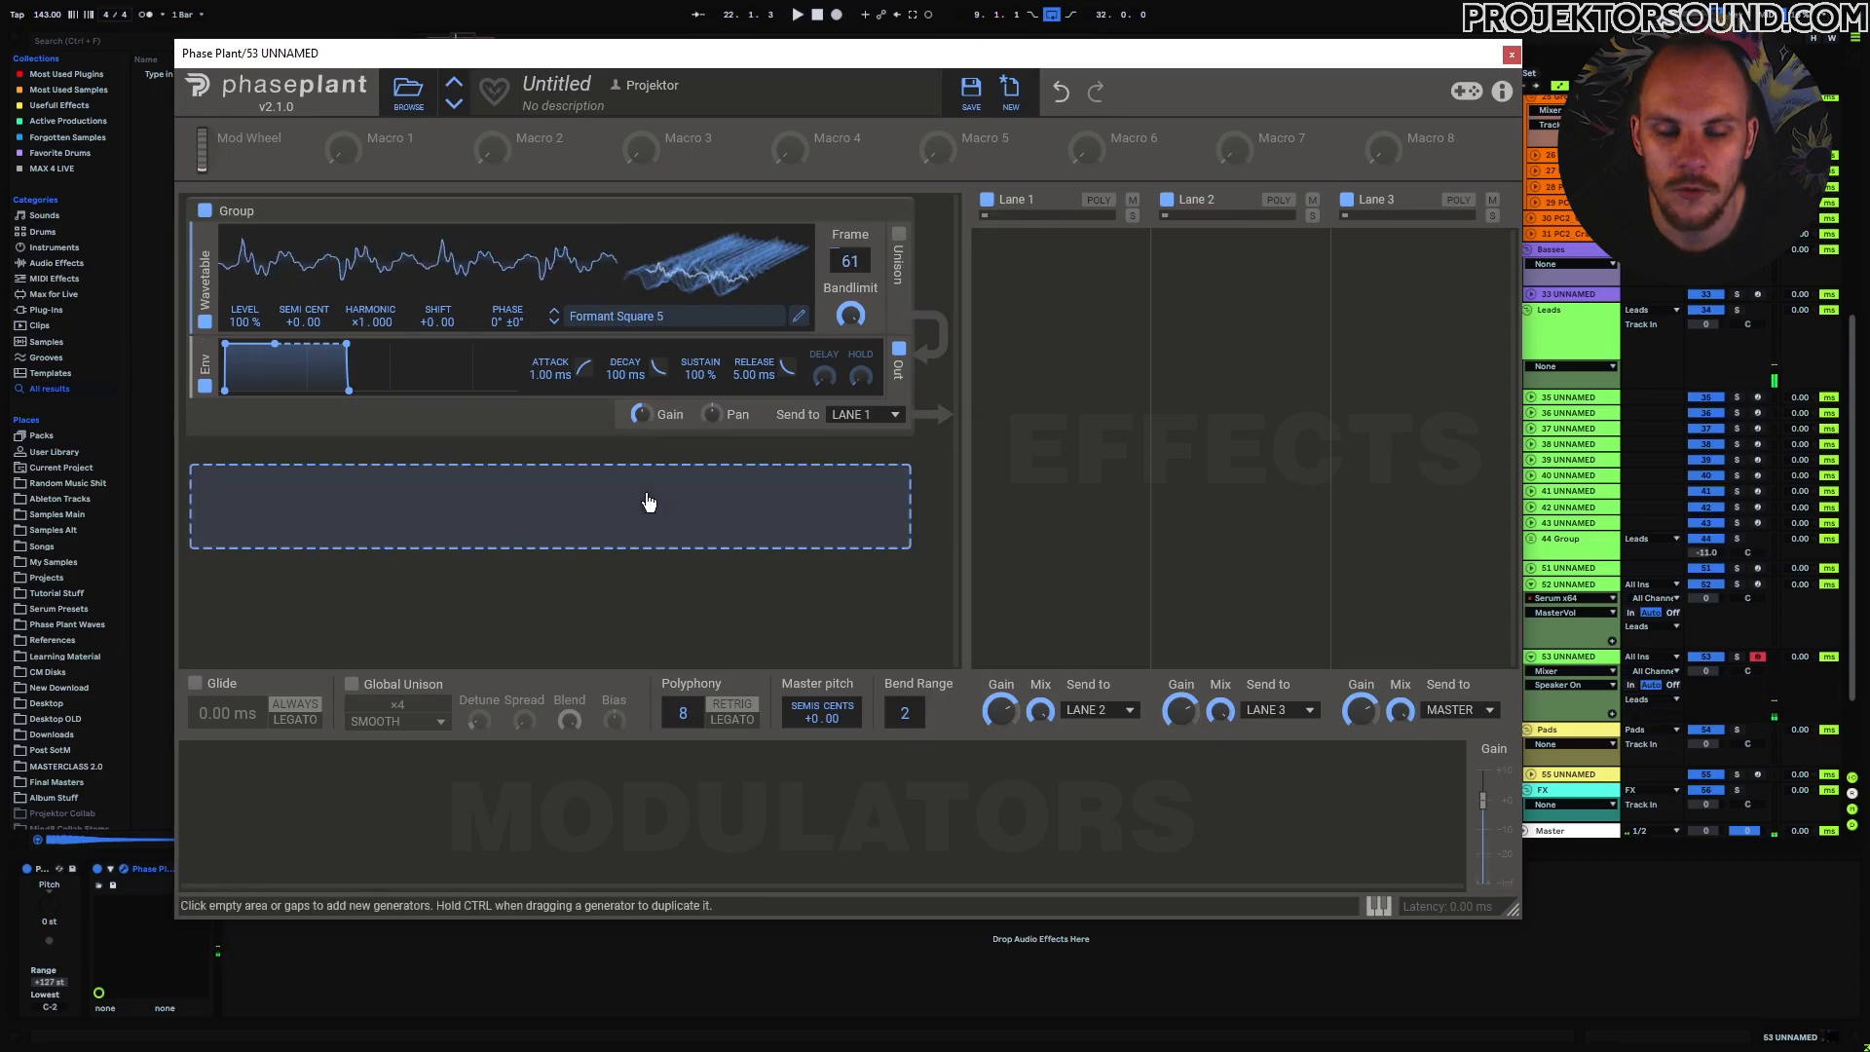
Look through the Miscellaneous wavetable folder, load Gliding Tone into the Wavetable generator and sweep its frame.
left_click(633, 316)
scroll(1161, 569, "up", 5)
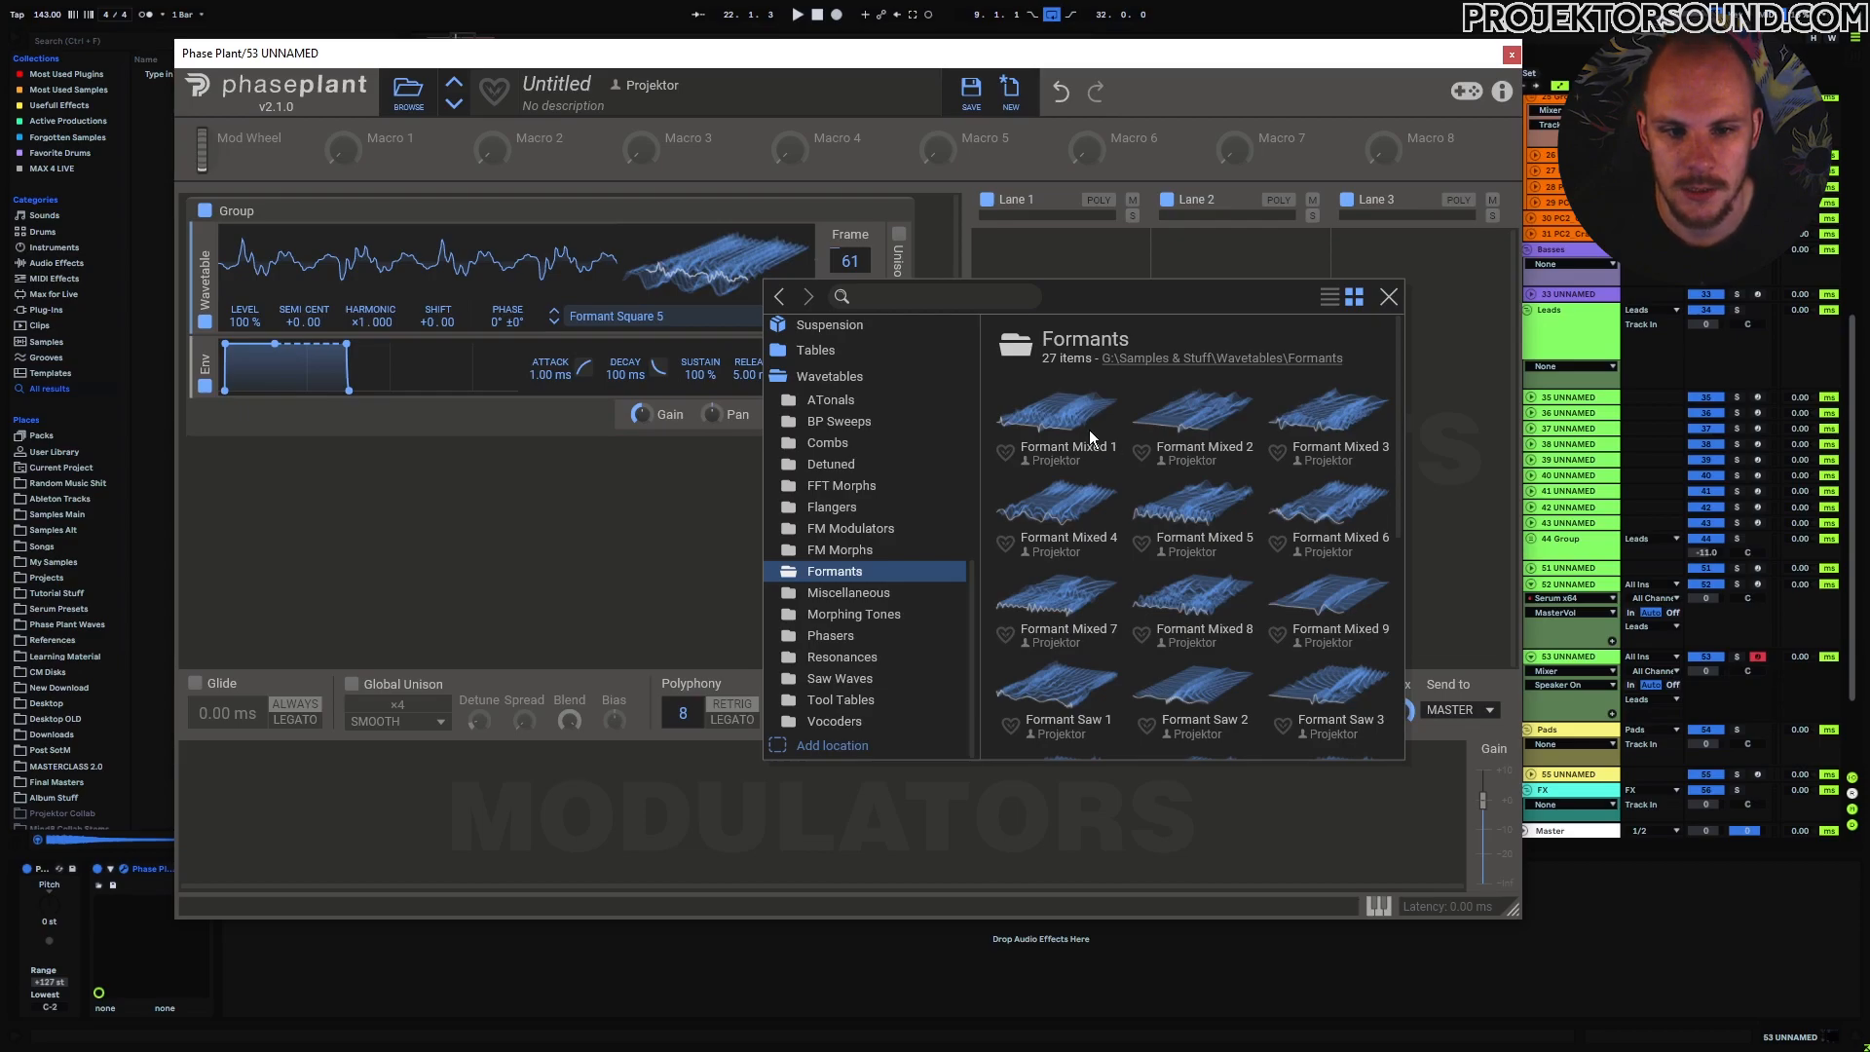
left_click(848, 593)
scroll(1267, 477, "down", 3)
scroll(1286, 485, "down", 3)
scroll(1255, 511, "up", 5)
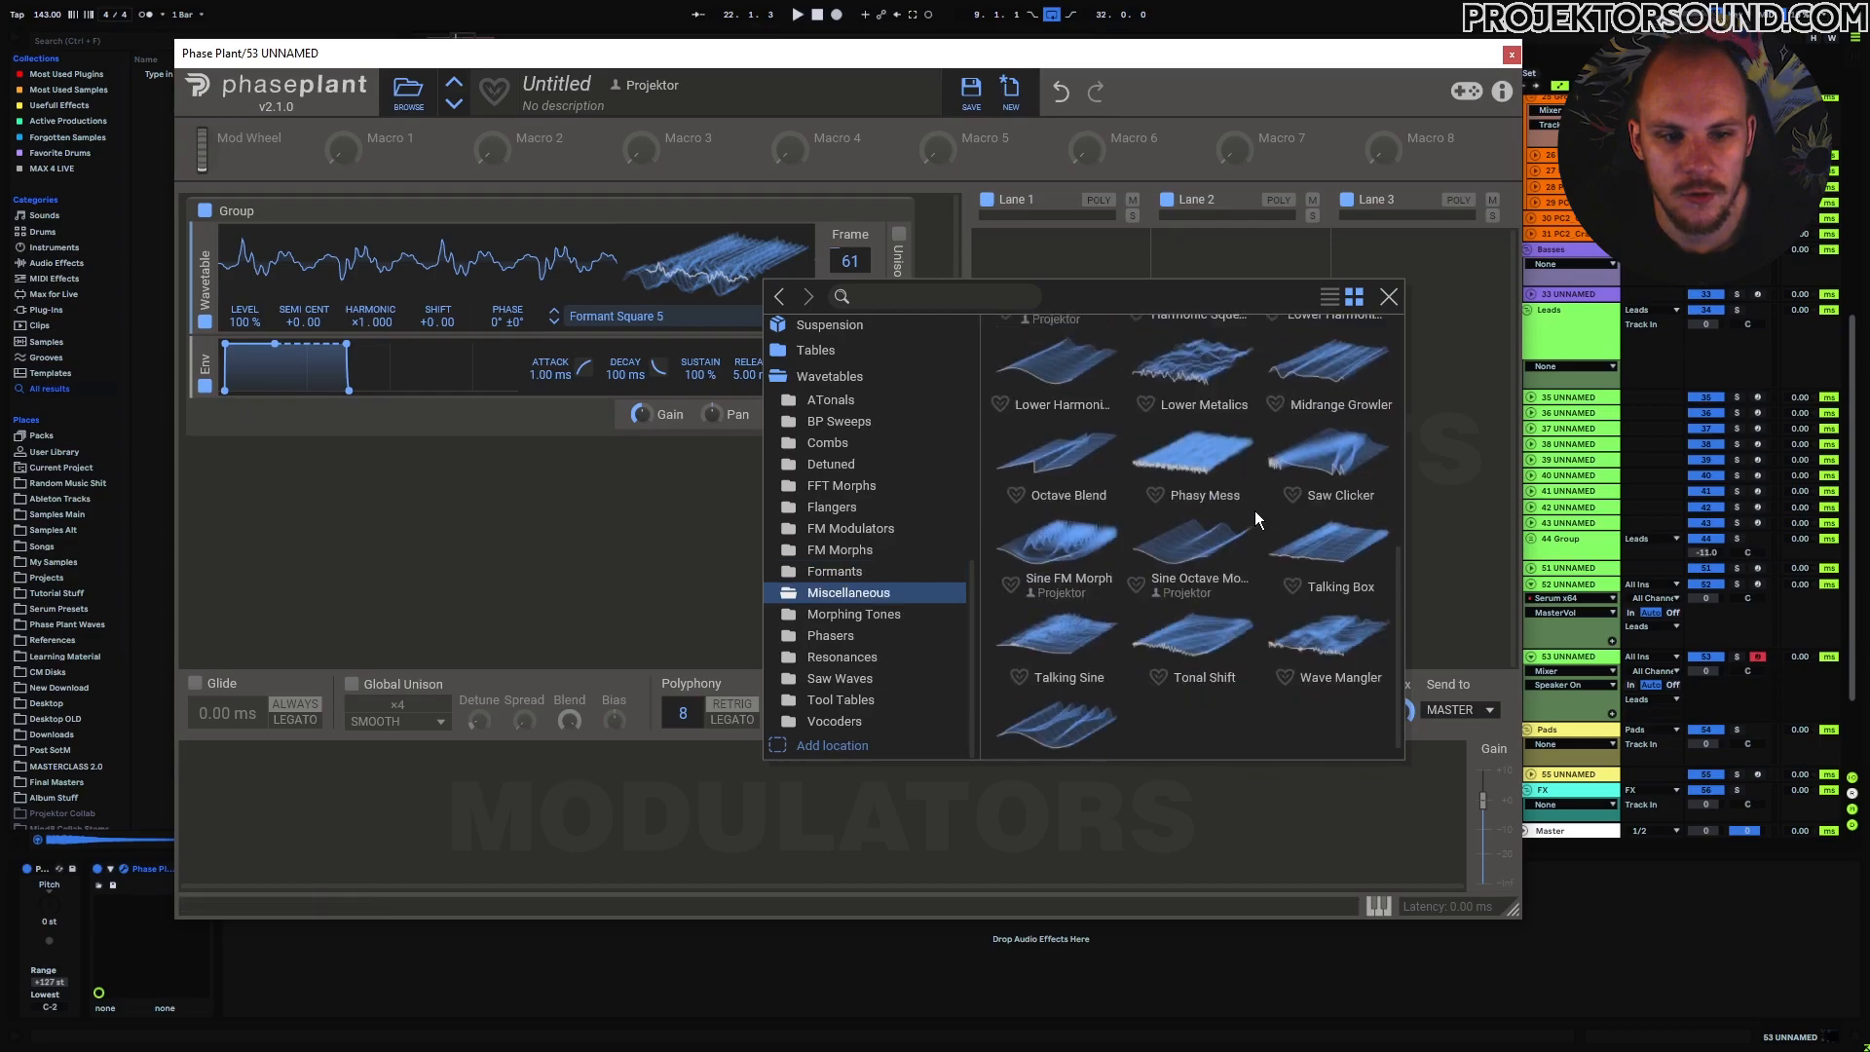
scroll(1227, 477, "down", 3)
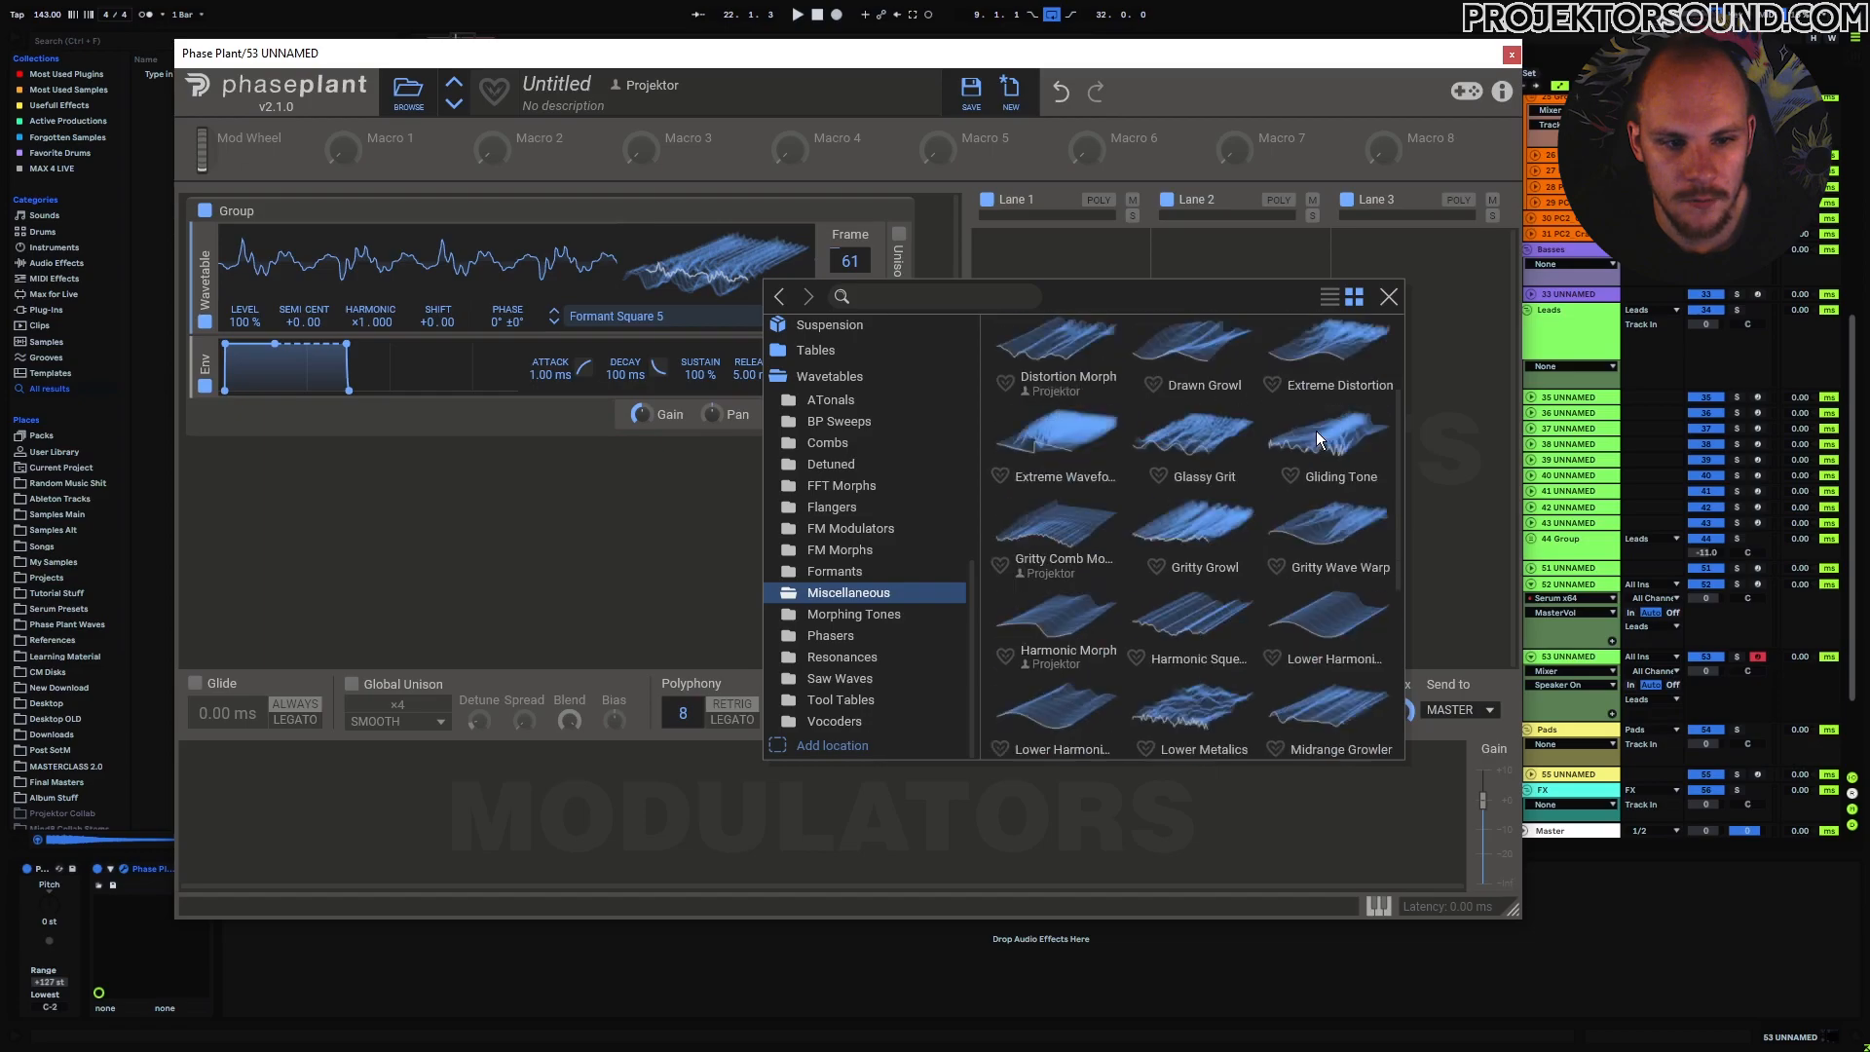
scroll(1218, 521, "down", 1)
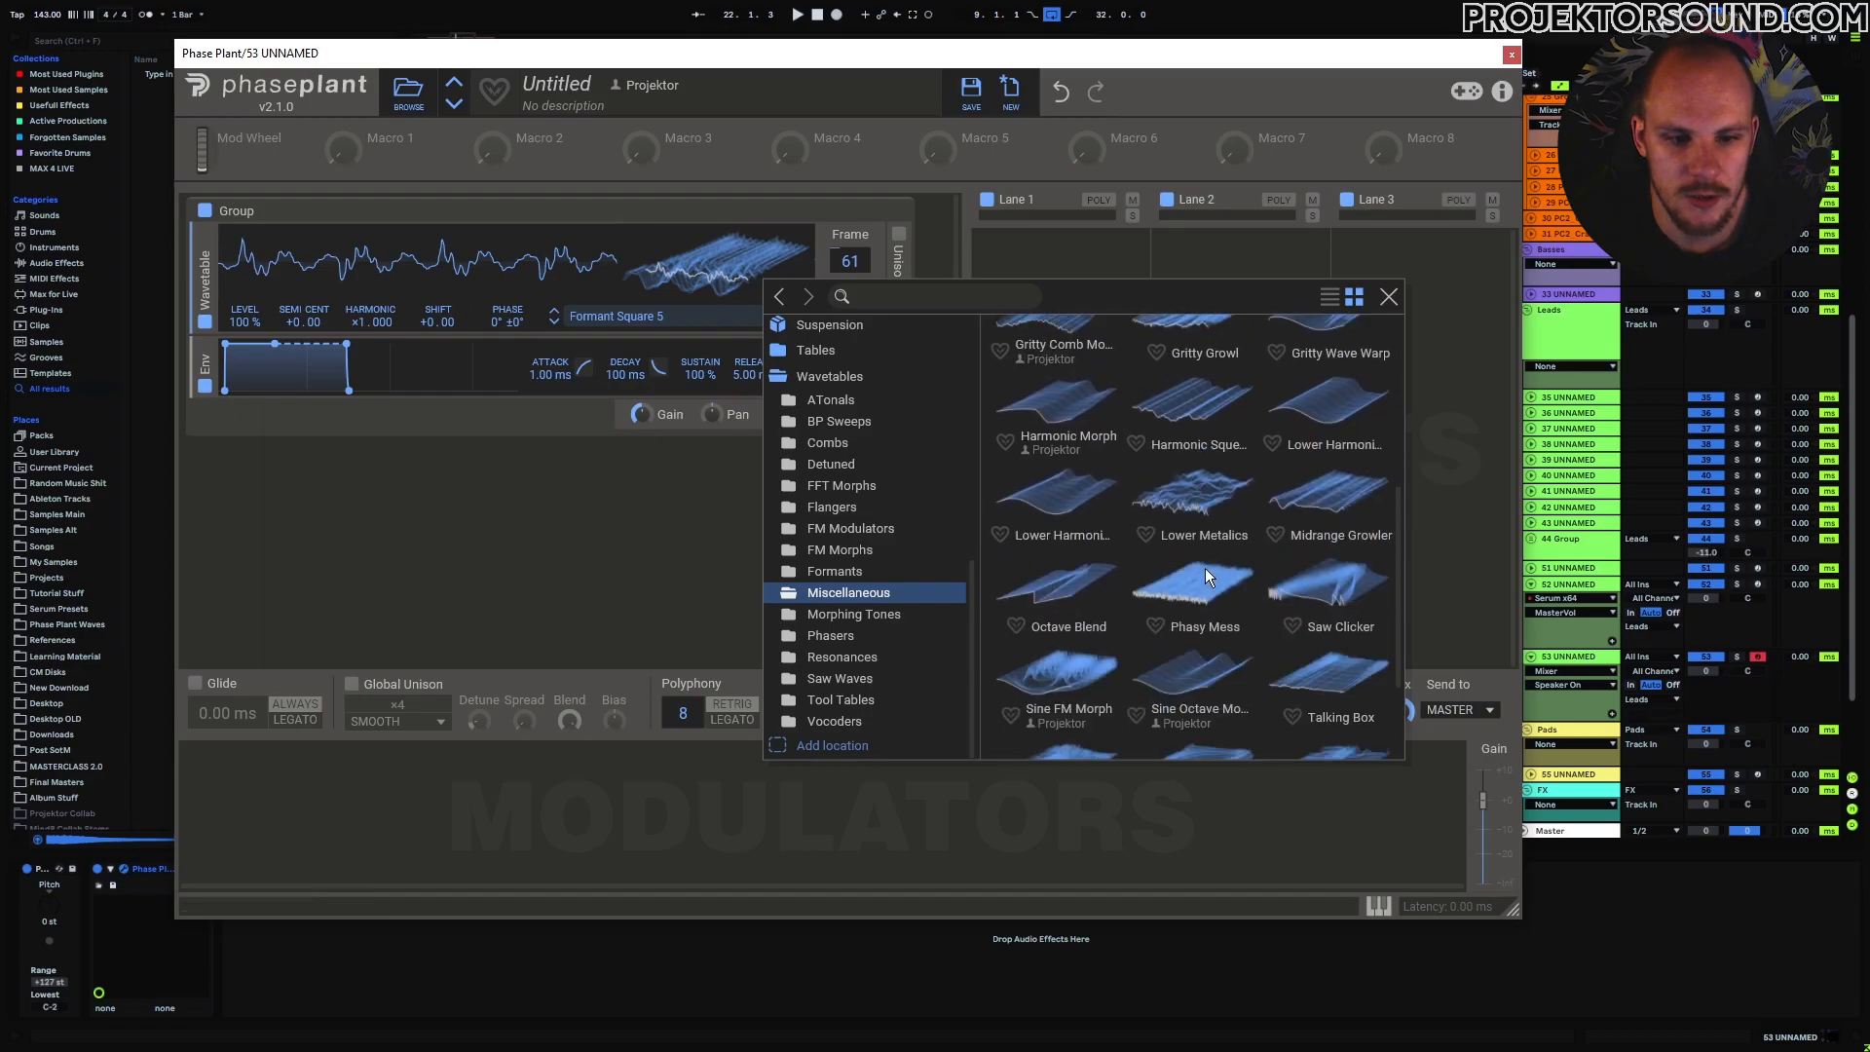
scroll(1214, 557, "down", 1)
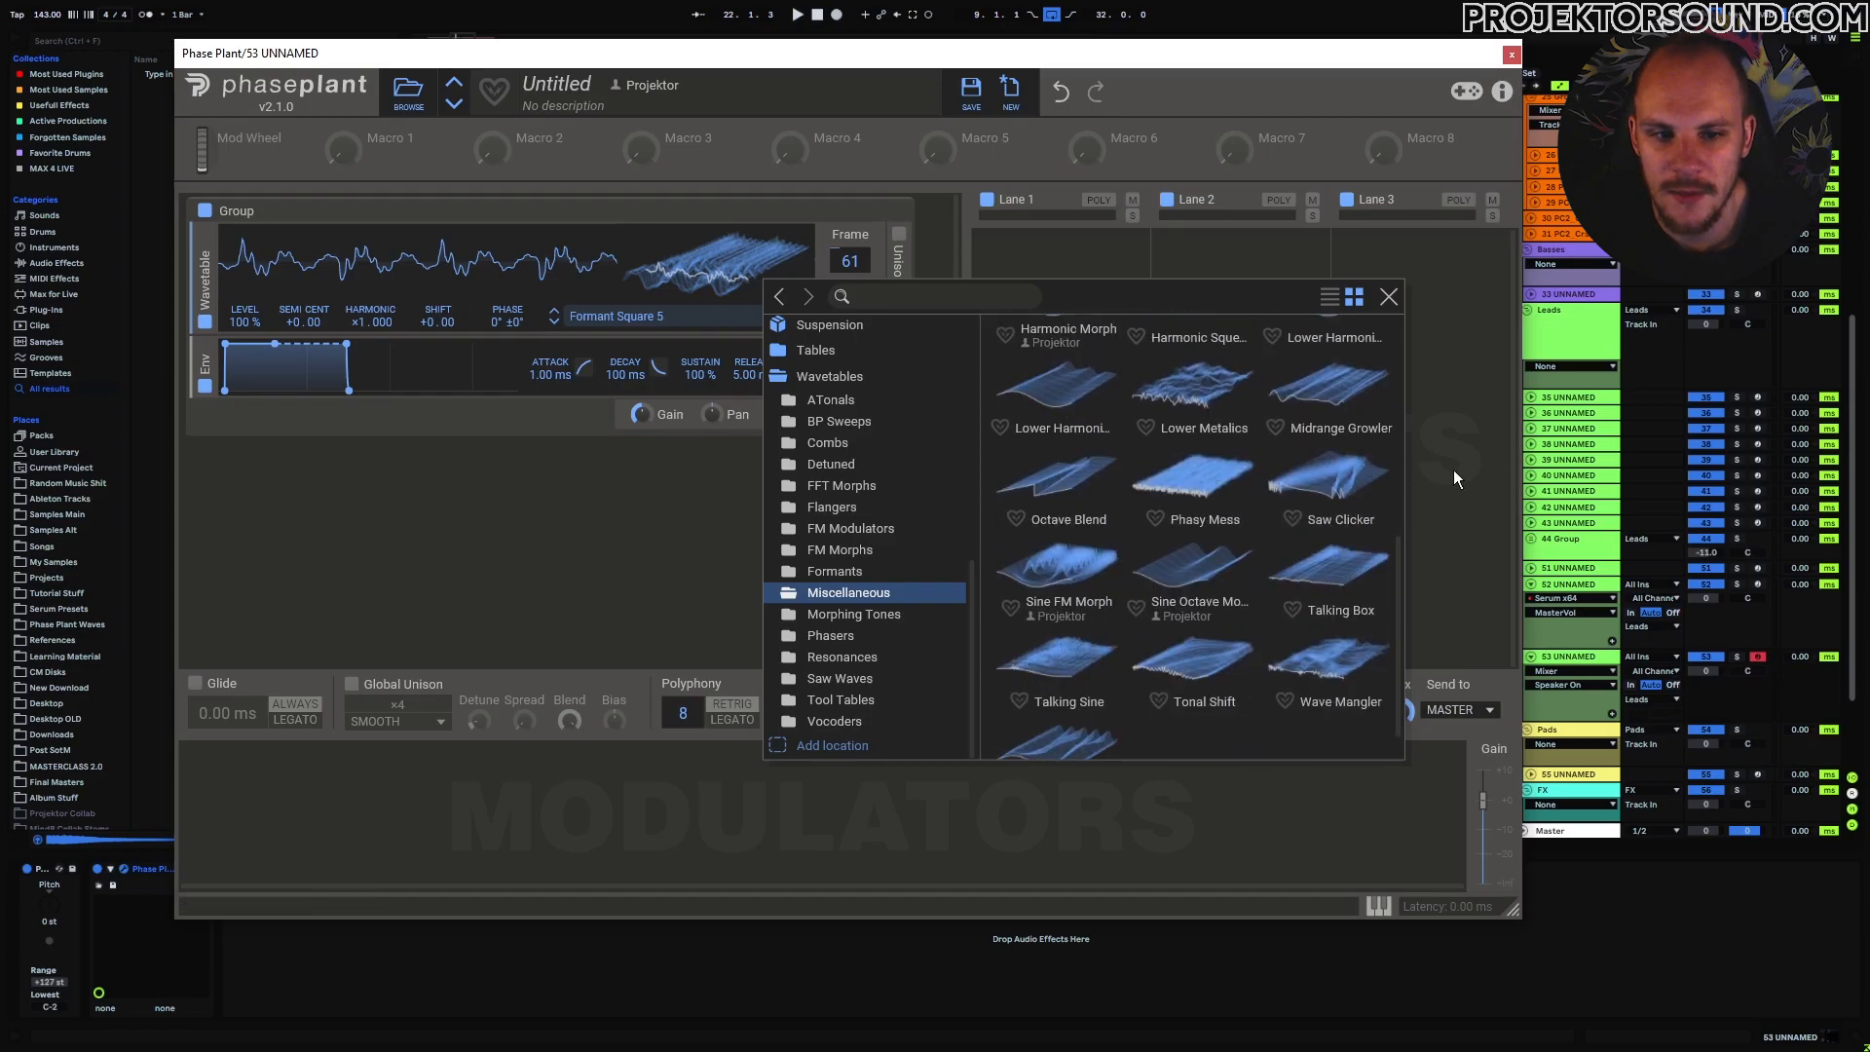
scroll(1169, 584, "down", 1)
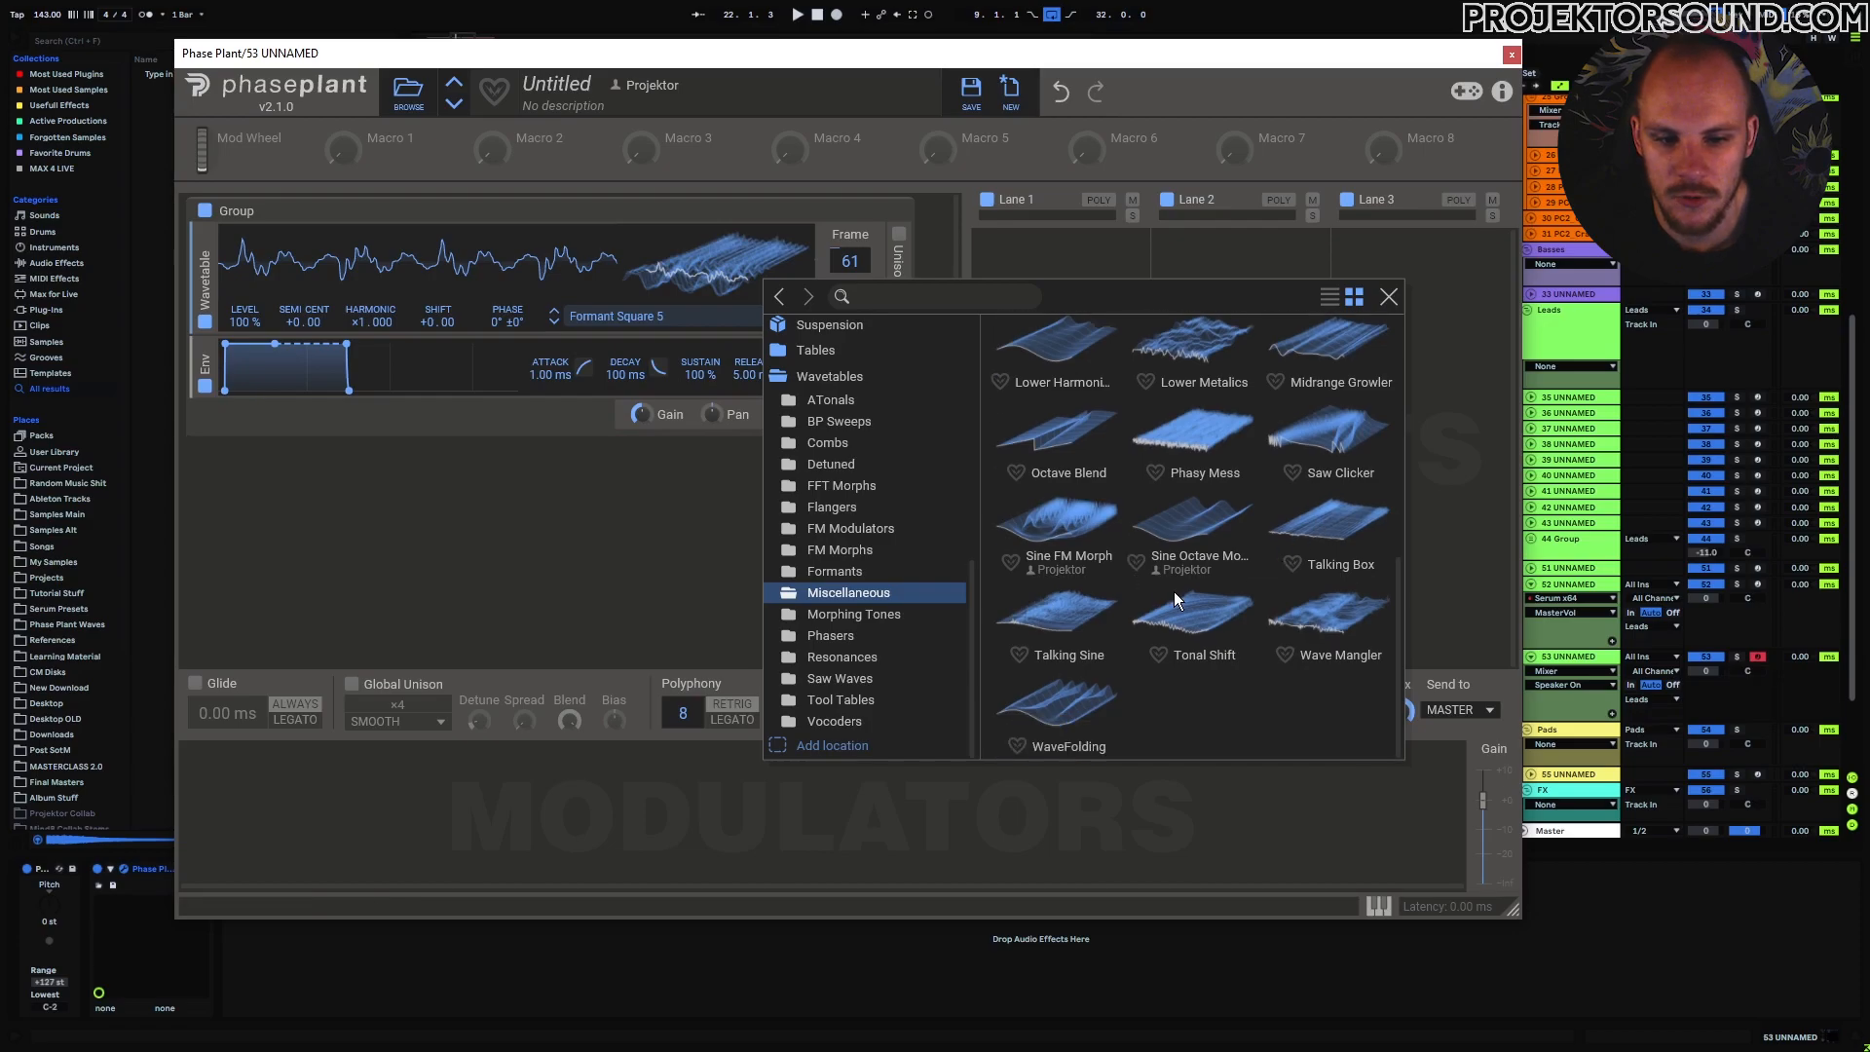
scroll(1184, 615, "up", 4)
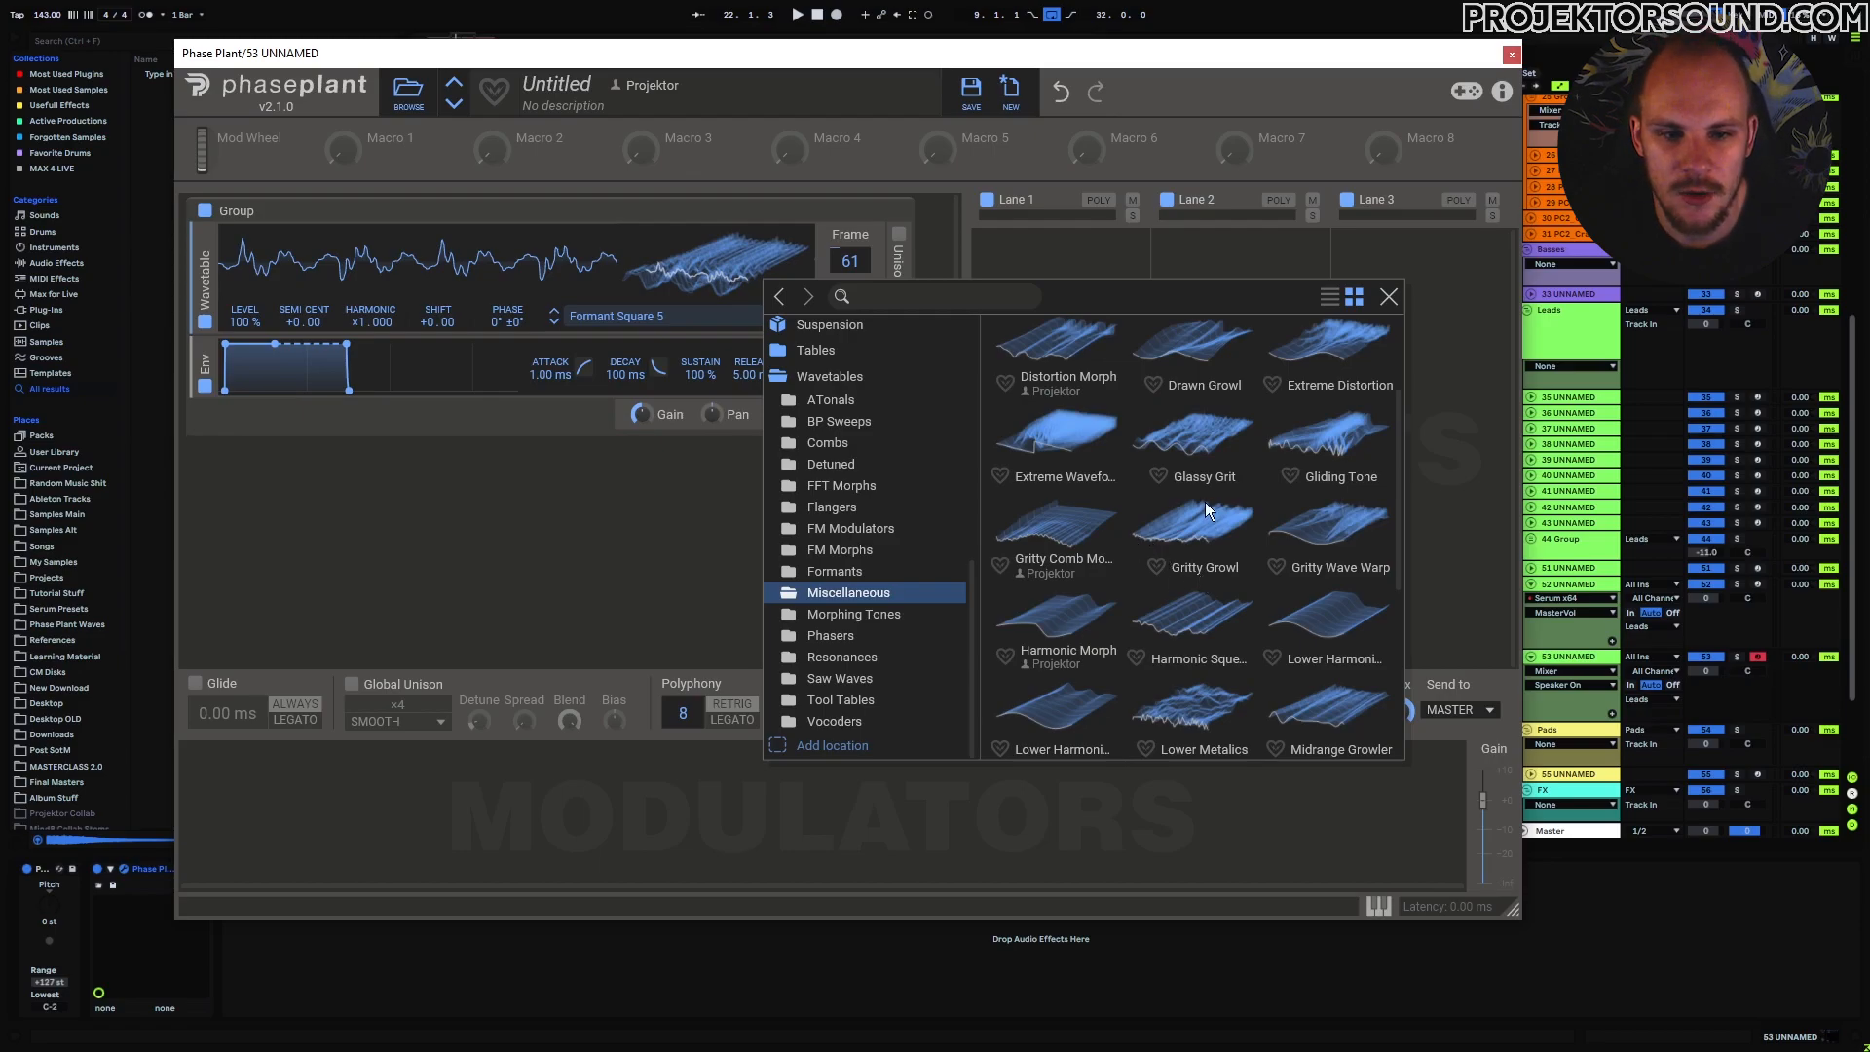
left_click(1341, 424)
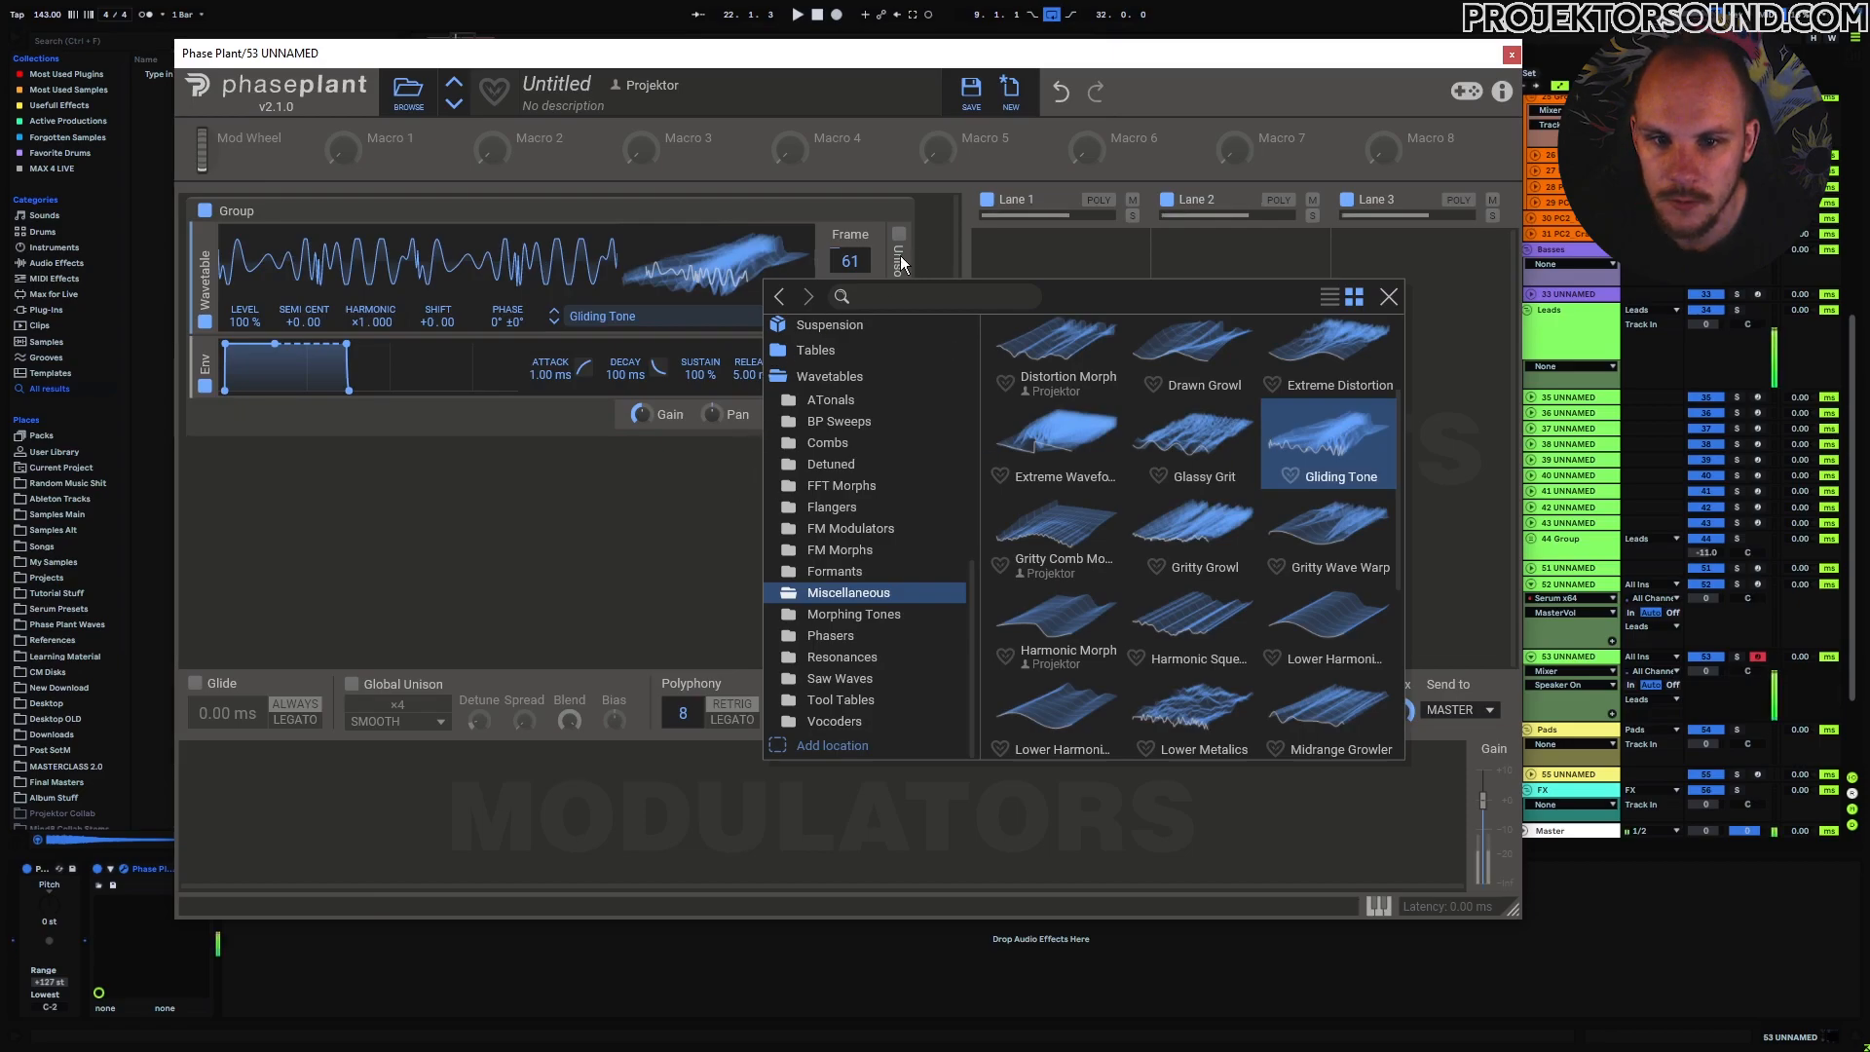
left_click(900, 183)
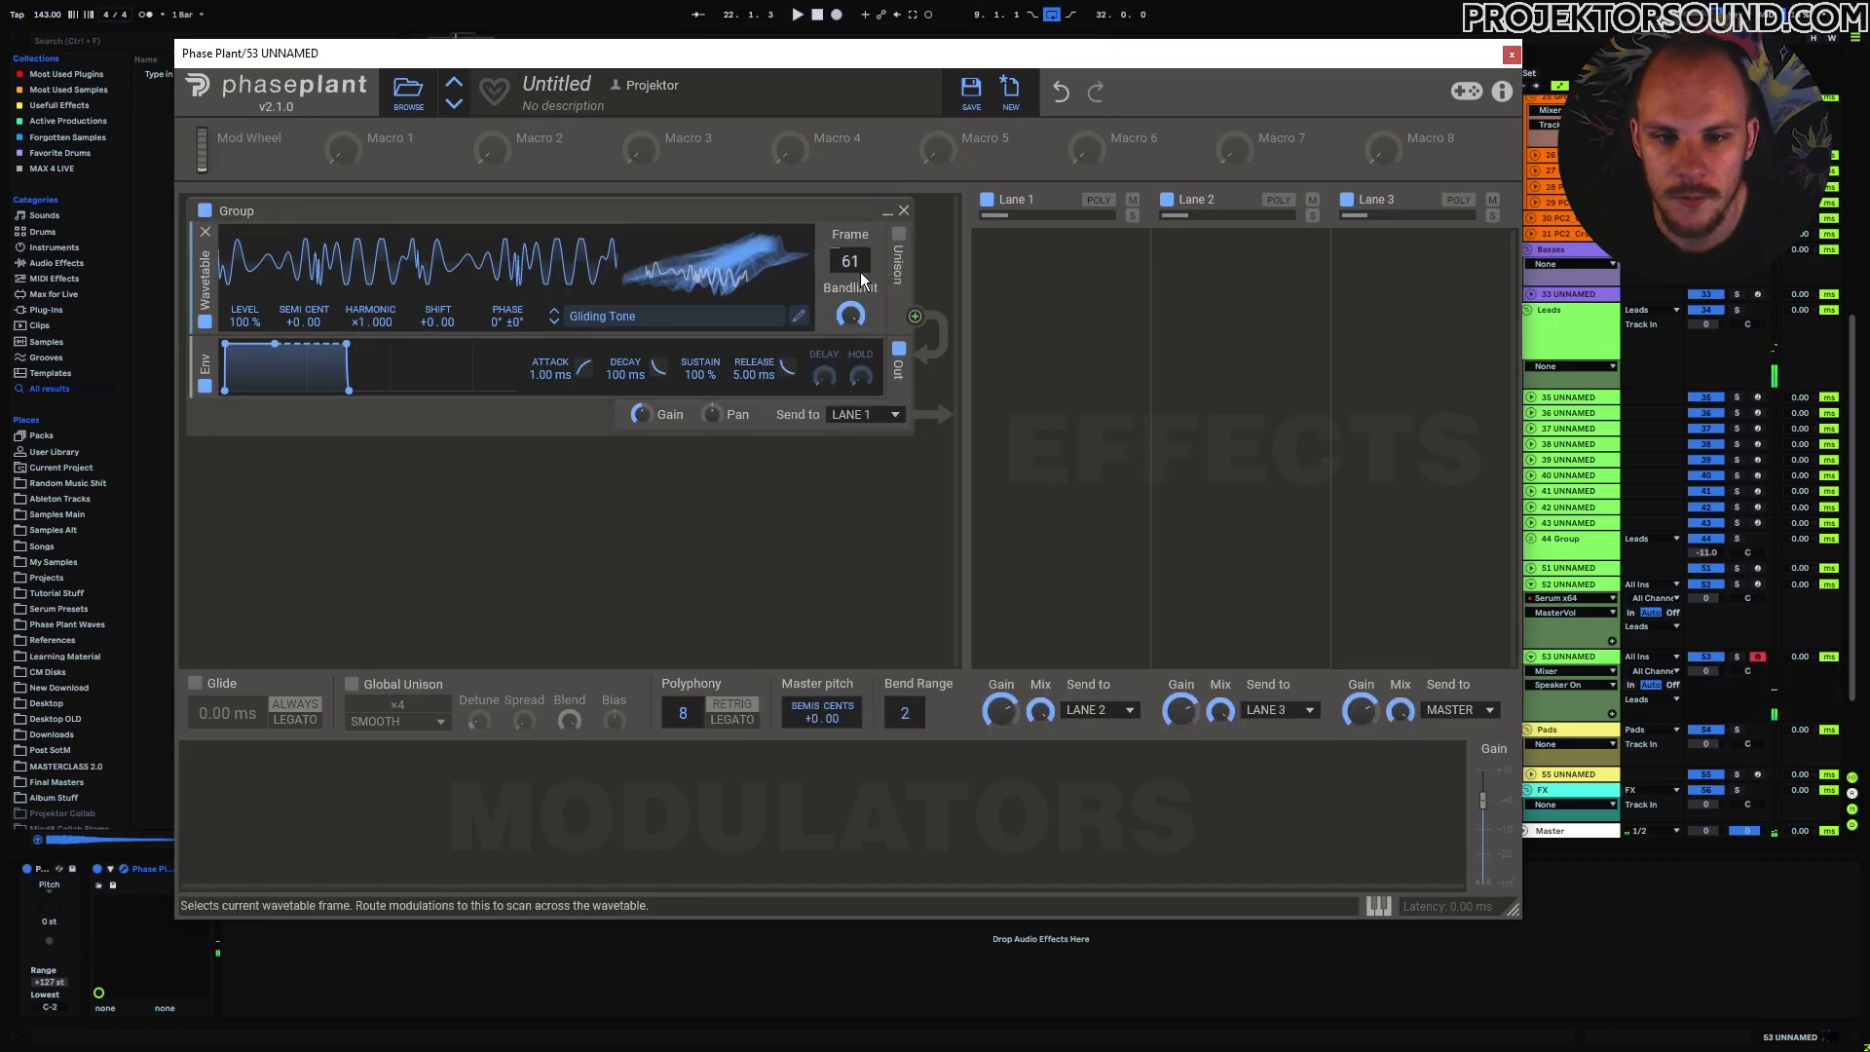
mouse_move(857, 265)
left_mouse_down()
mouse_move(850, 141)
mouse_move(850, 292)
mouse_move(844, 126)
mouse_move(848, 277)
left_mouse_up()
Advance the Wavetable generator from Gliding Tone through the gritty wavetables and Harmonic Morph to Harmonic Squeeze.
left_click(554, 320)
left_click(556, 323)
left_click(554, 320)
left_click(555, 323)
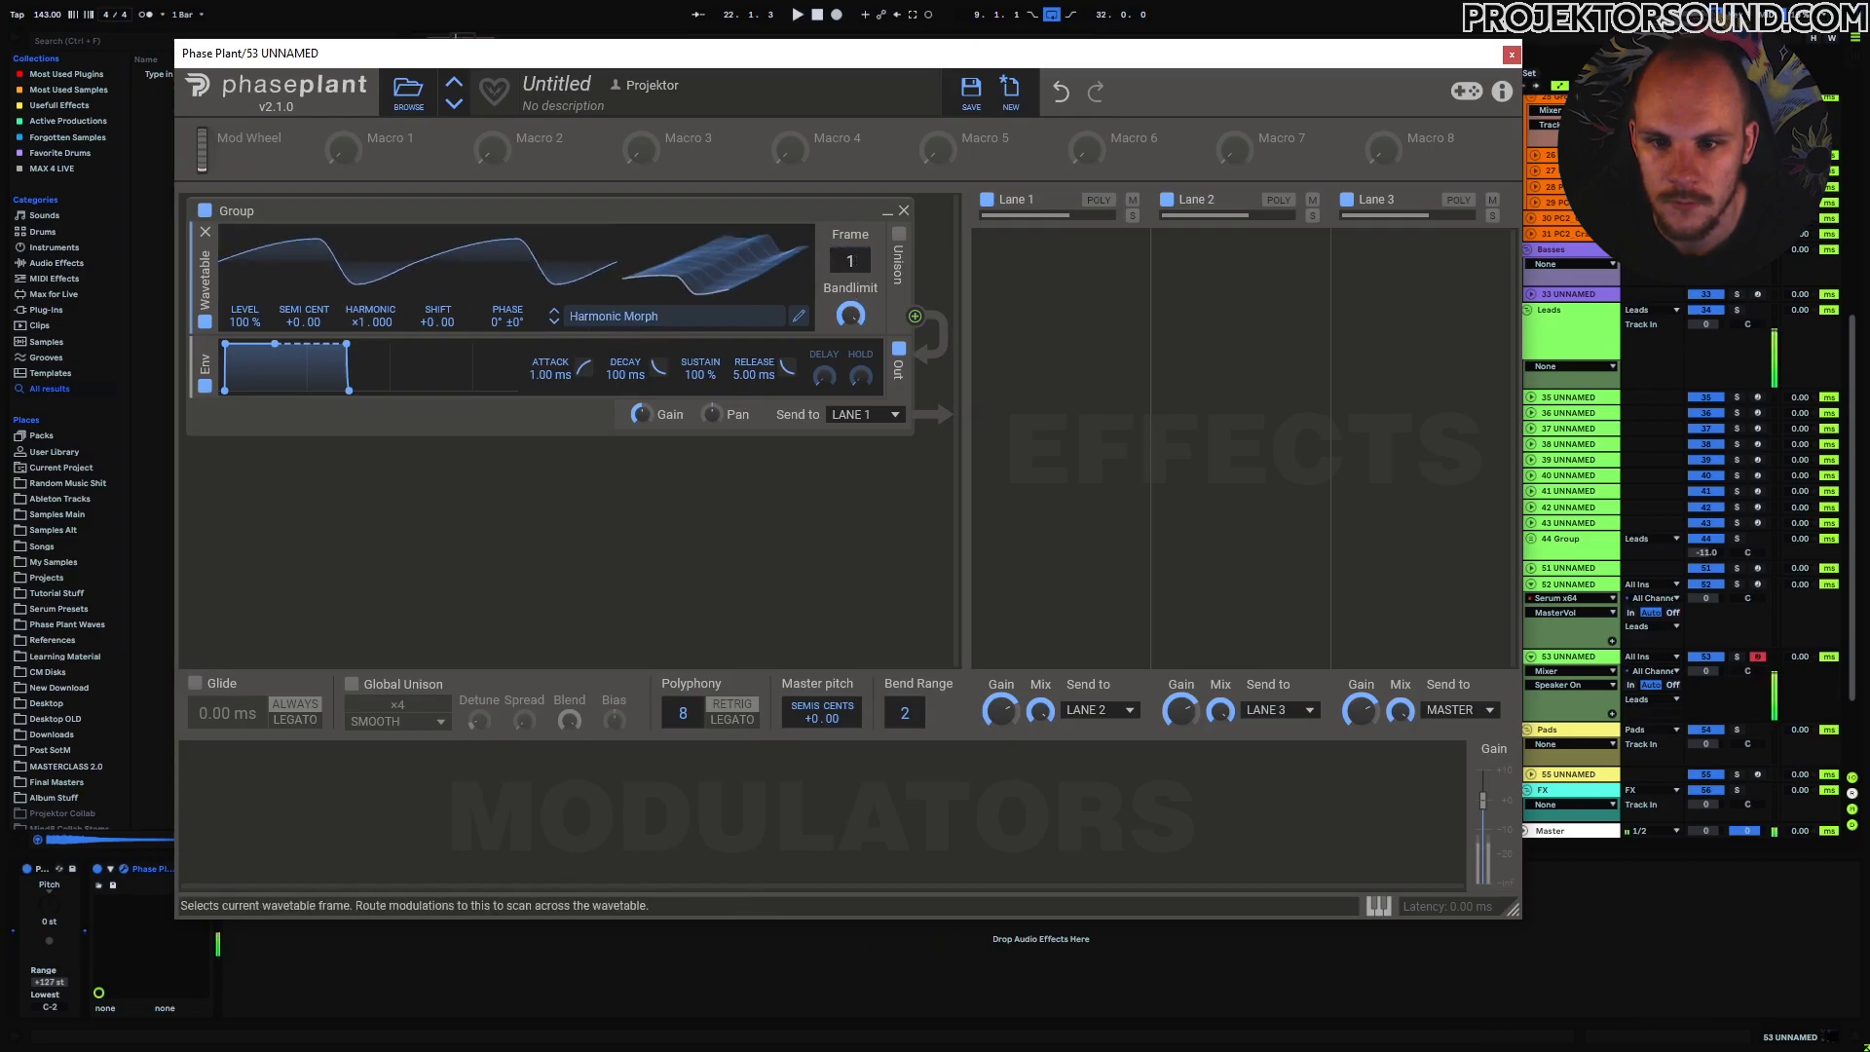
left_click(554, 322)
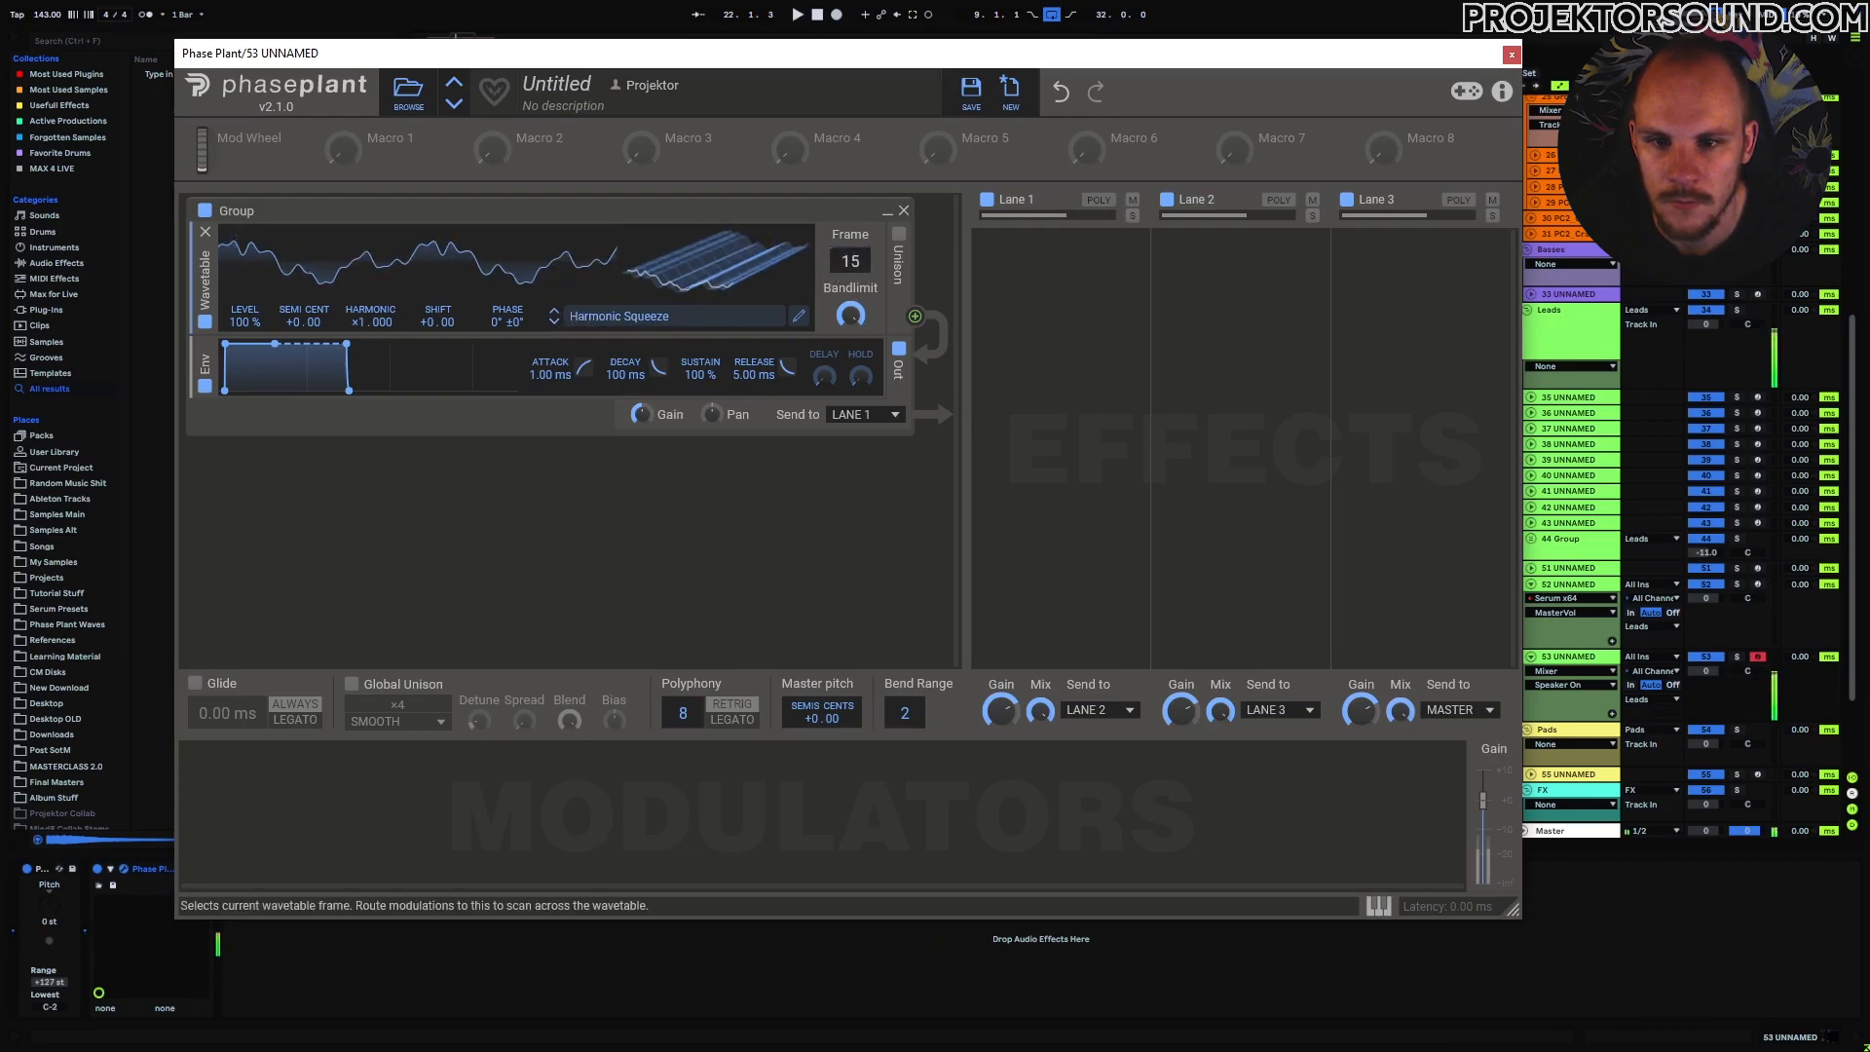
Advance the Wavetable generator from Harmonic Squeeze to Midrange Growler, sweeping the frame along the way and ending at frame 1.
left_click(554, 322)
left_click_drag(848, 259, 850, 193)
left_click(554, 322)
left_click(554, 320)
left_click(554, 322)
left_click_drag(850, 261, 850, 332)
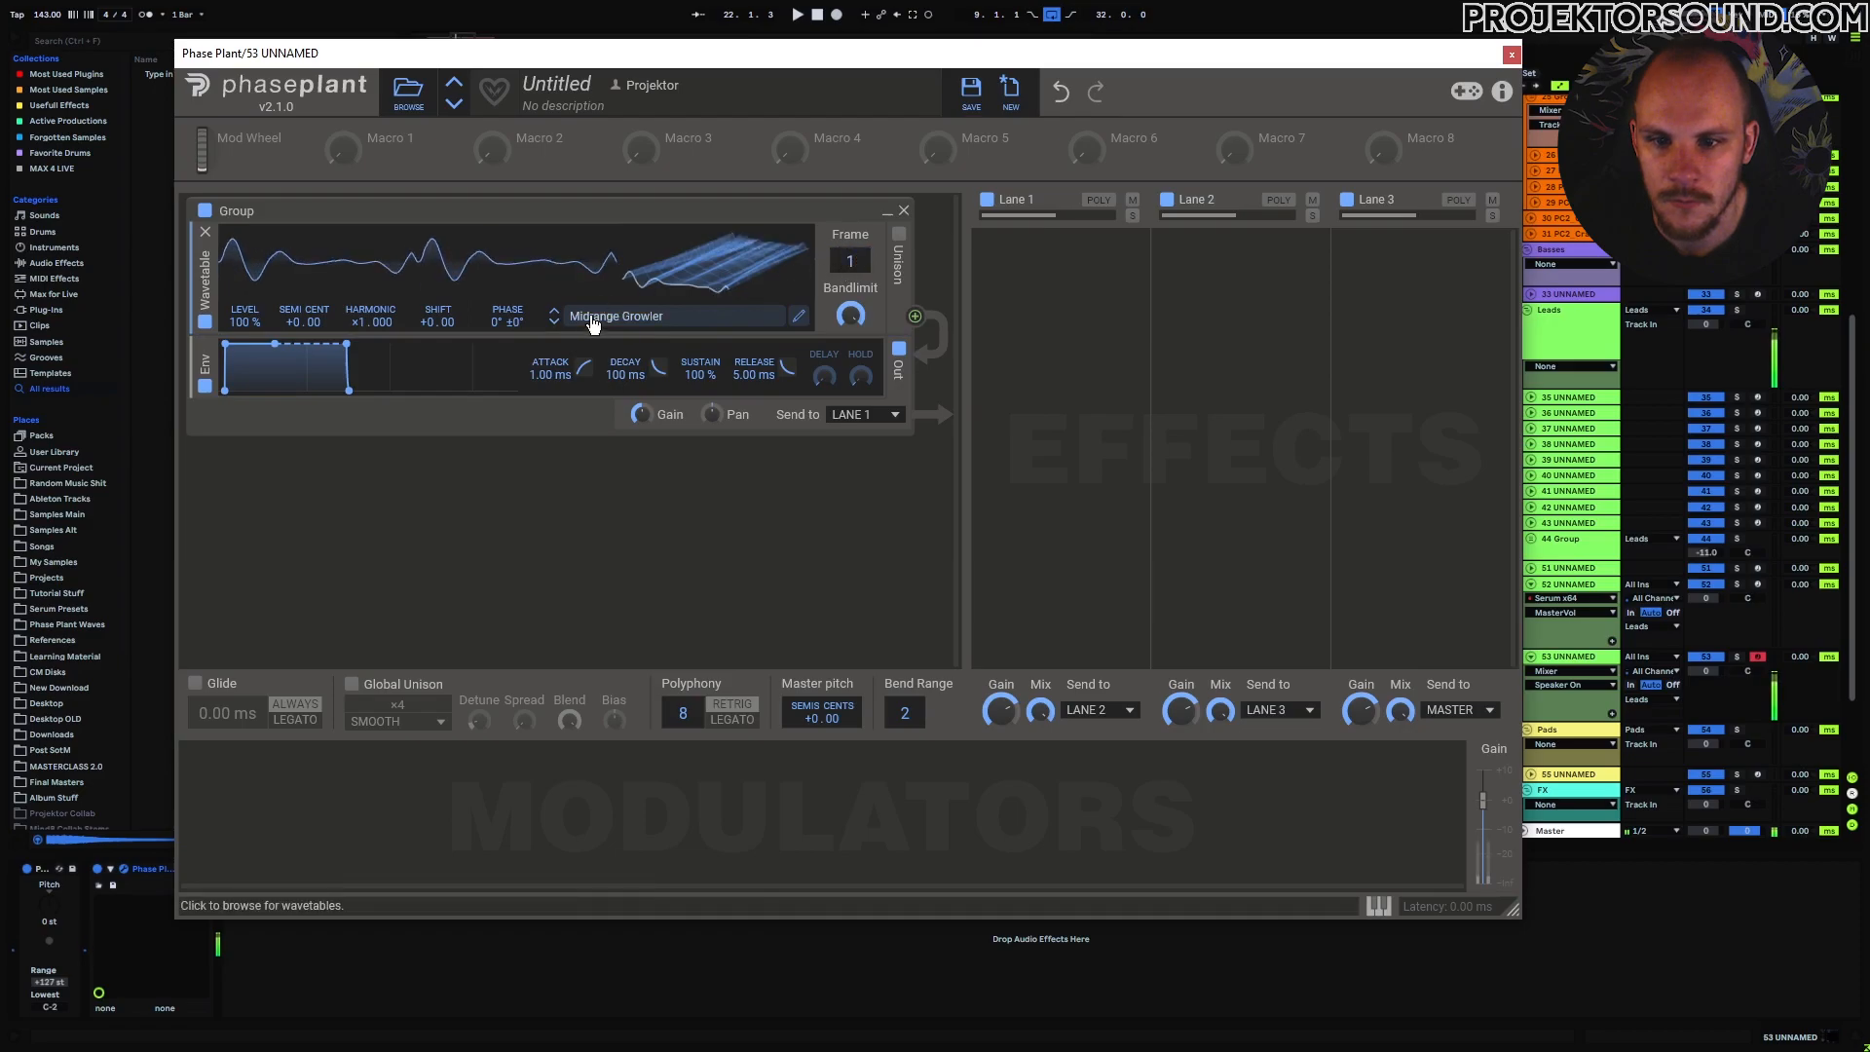
Advance the Wavetable generator through Octave Blend to Saw Clicker, sweeping the frame of each wavetable and ending at frame 1.
left_click(555, 322)
left_click_drag(863, 263, 863, 194)
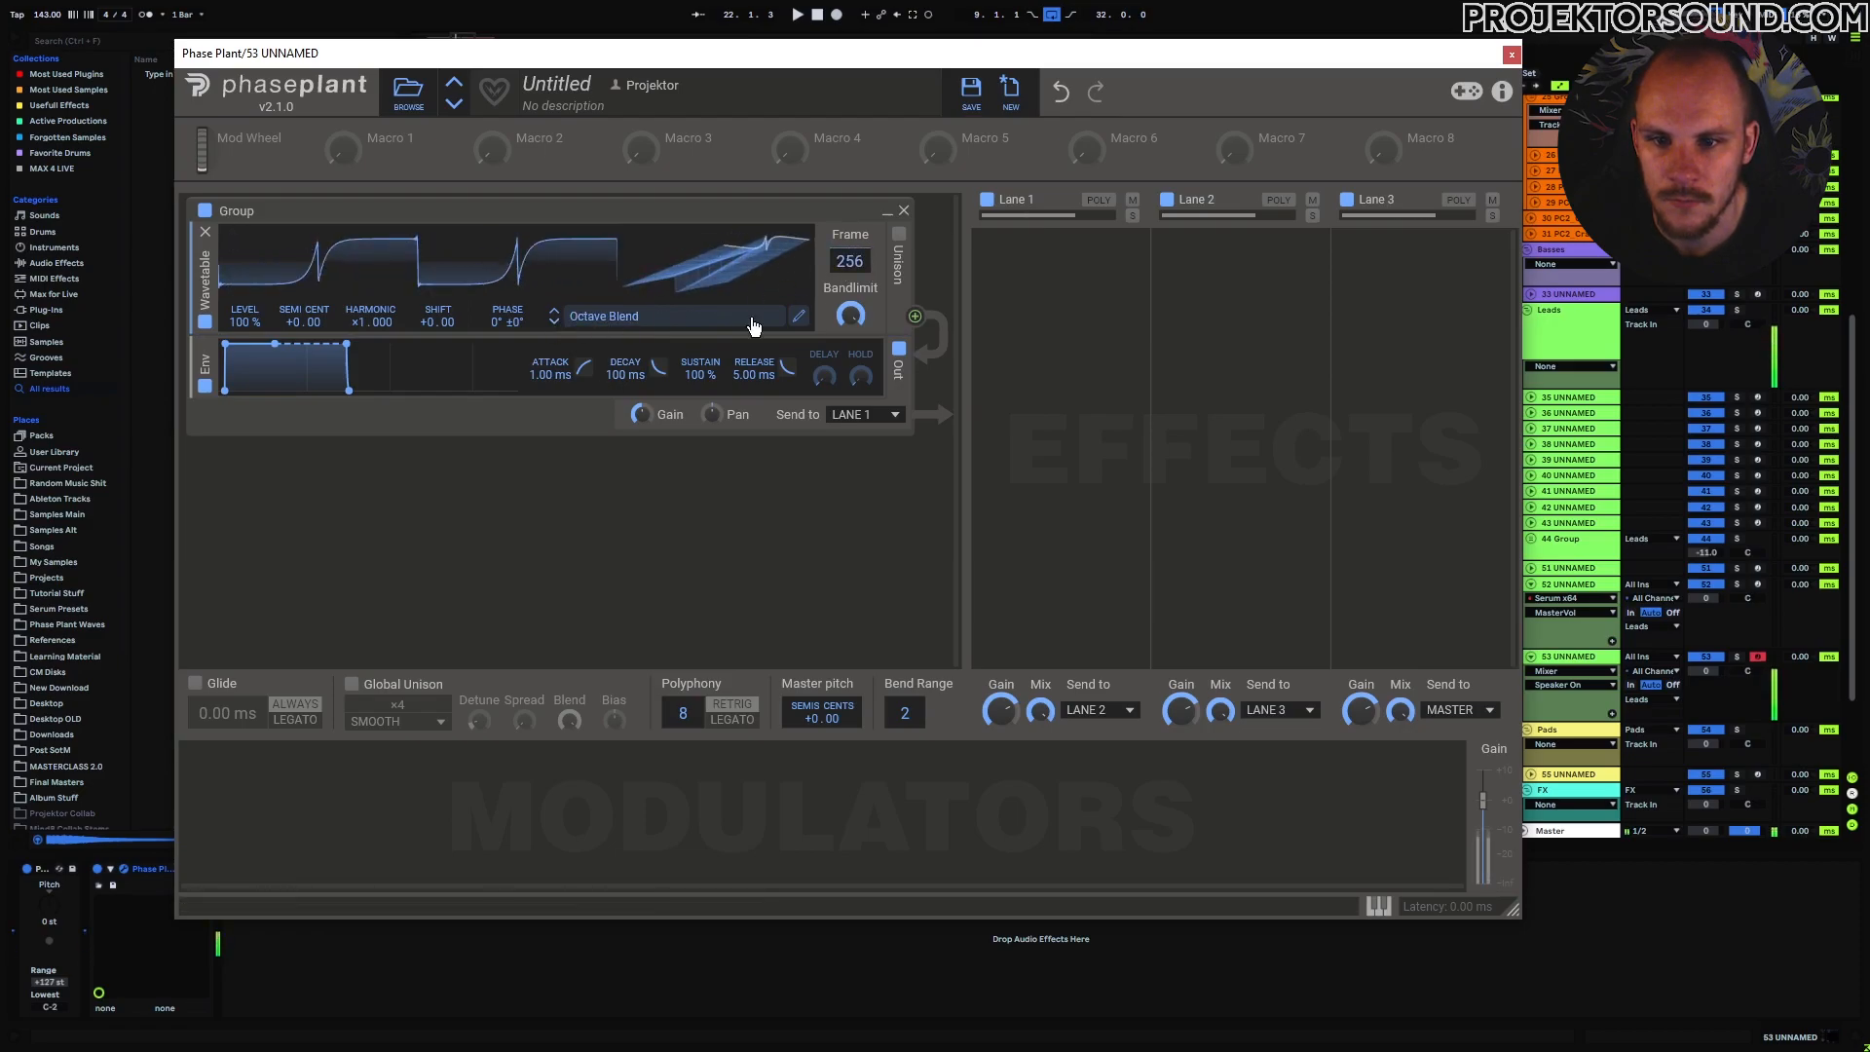
left_click(554, 322)
left_click_drag(850, 261, 849, 195)
left_click(553, 325)
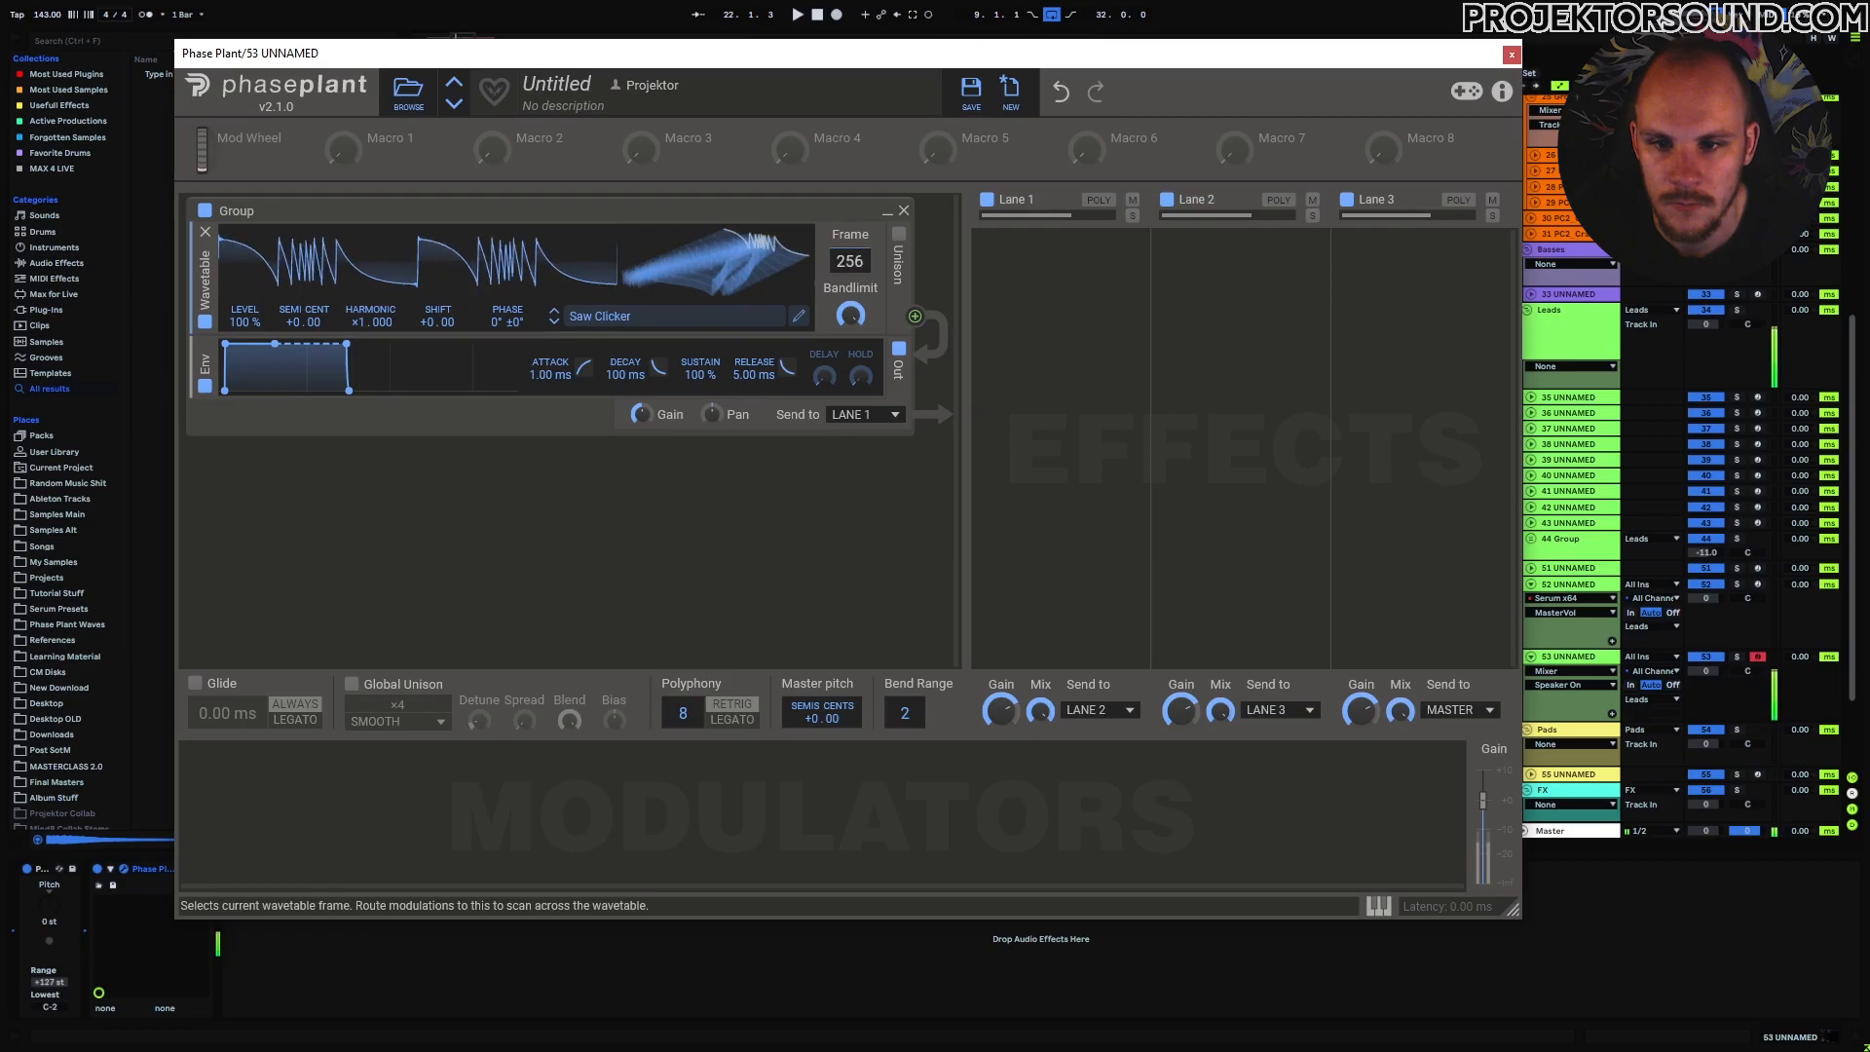
left_click_drag(849, 261, 849, 361)
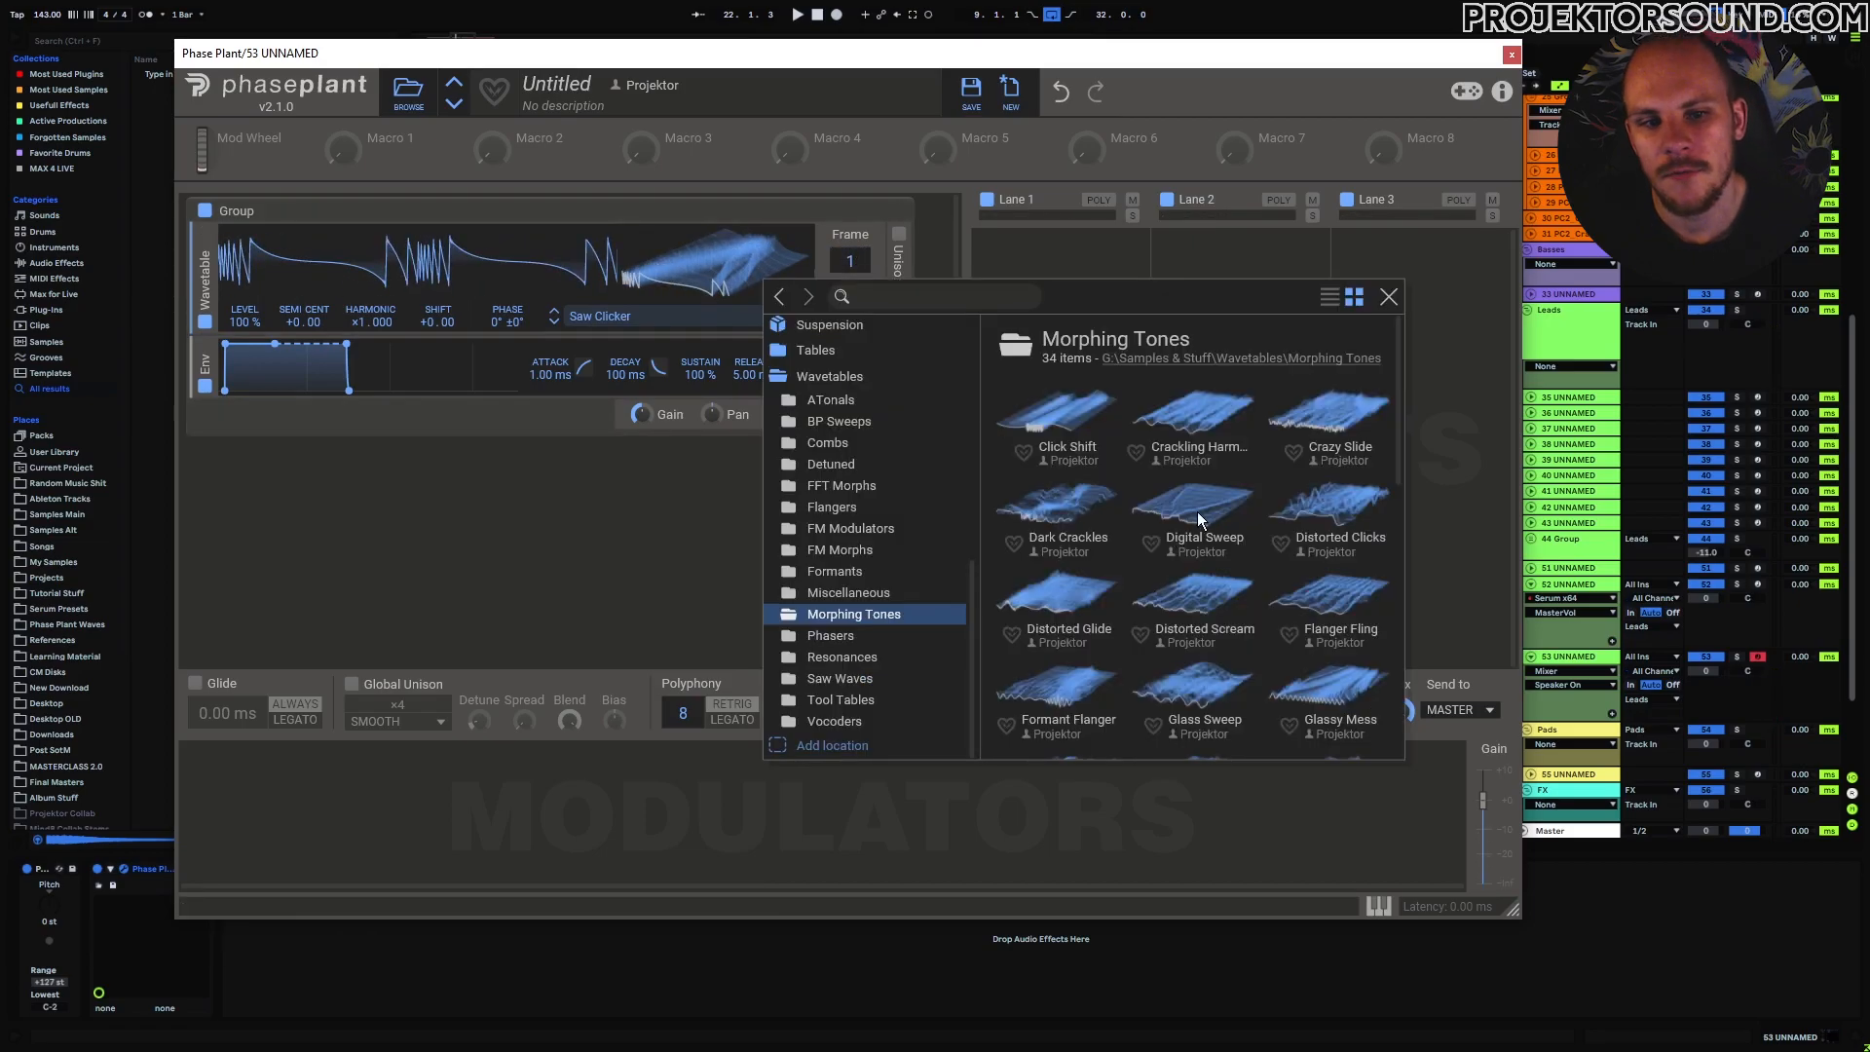
Look through the Morphing Tones wavetable folder, load Sliding Steel and sweep its frame.
scroll(1191, 523, "down", 5)
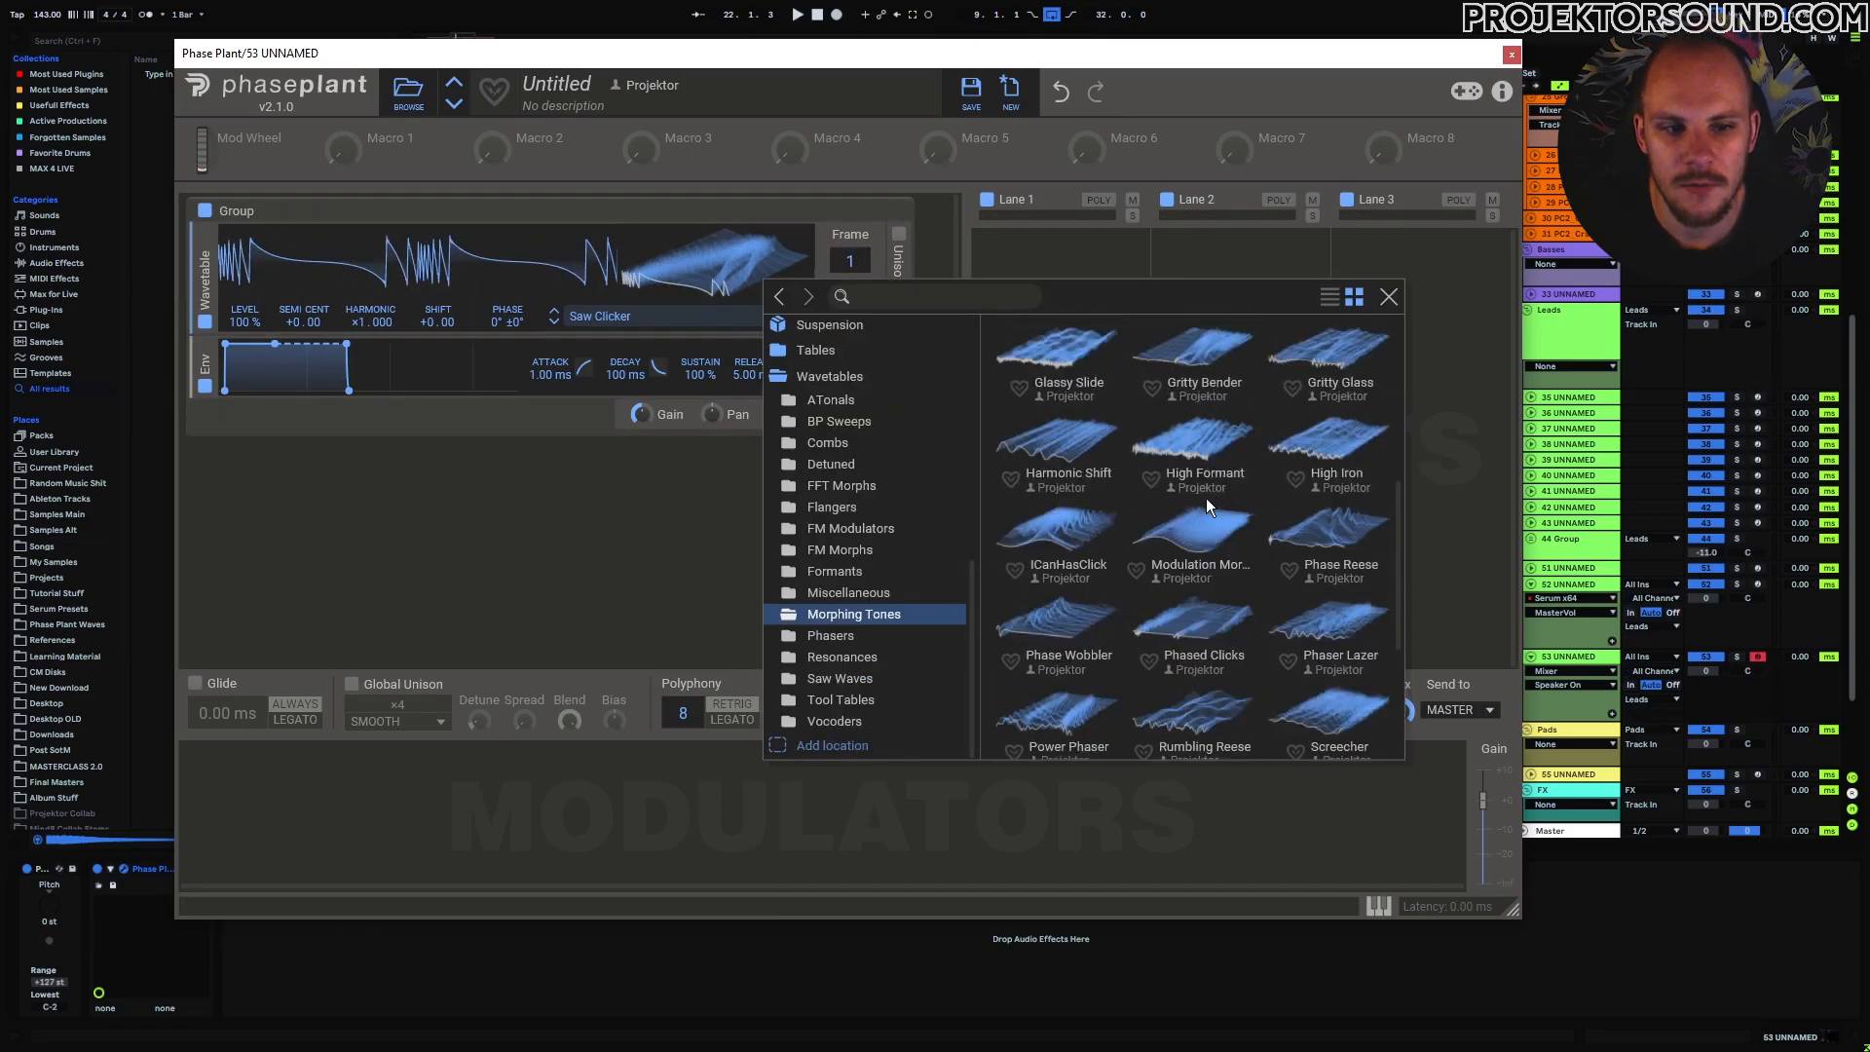
scroll(1206, 499, "down", 2)
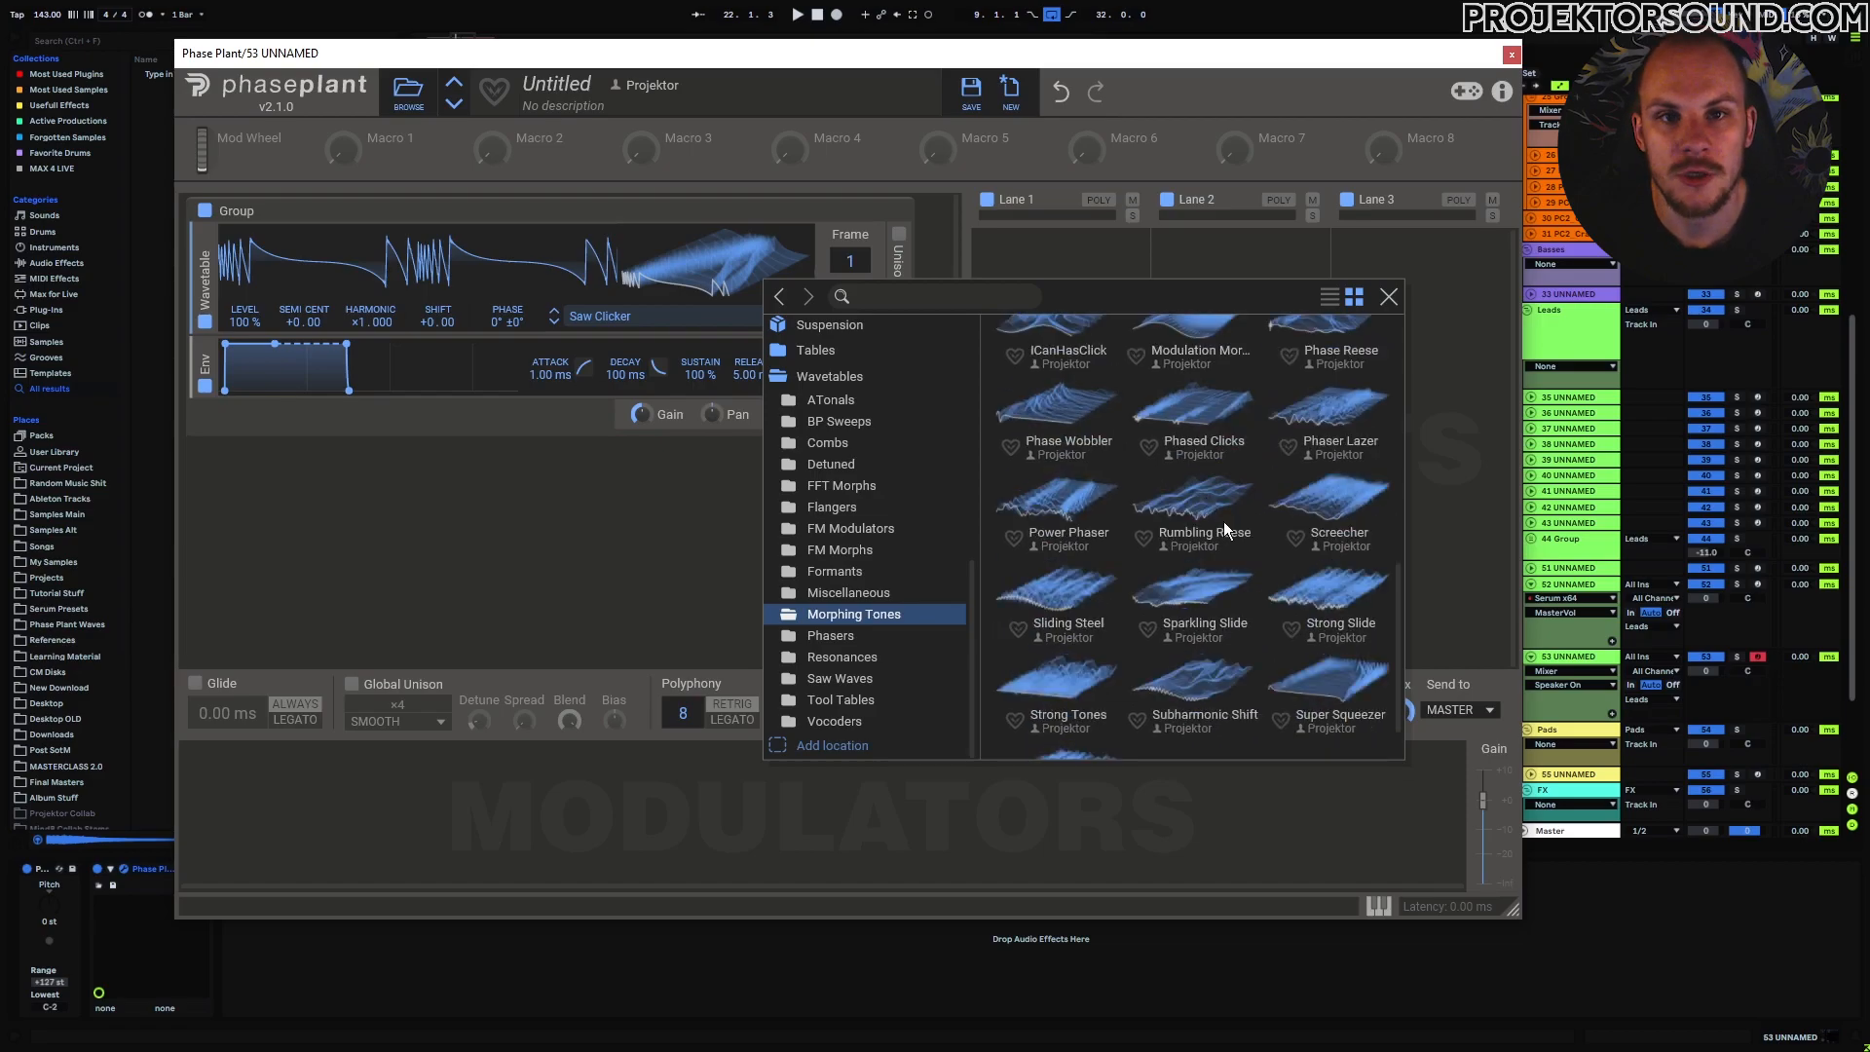
scroll(1224, 520, "down", 1)
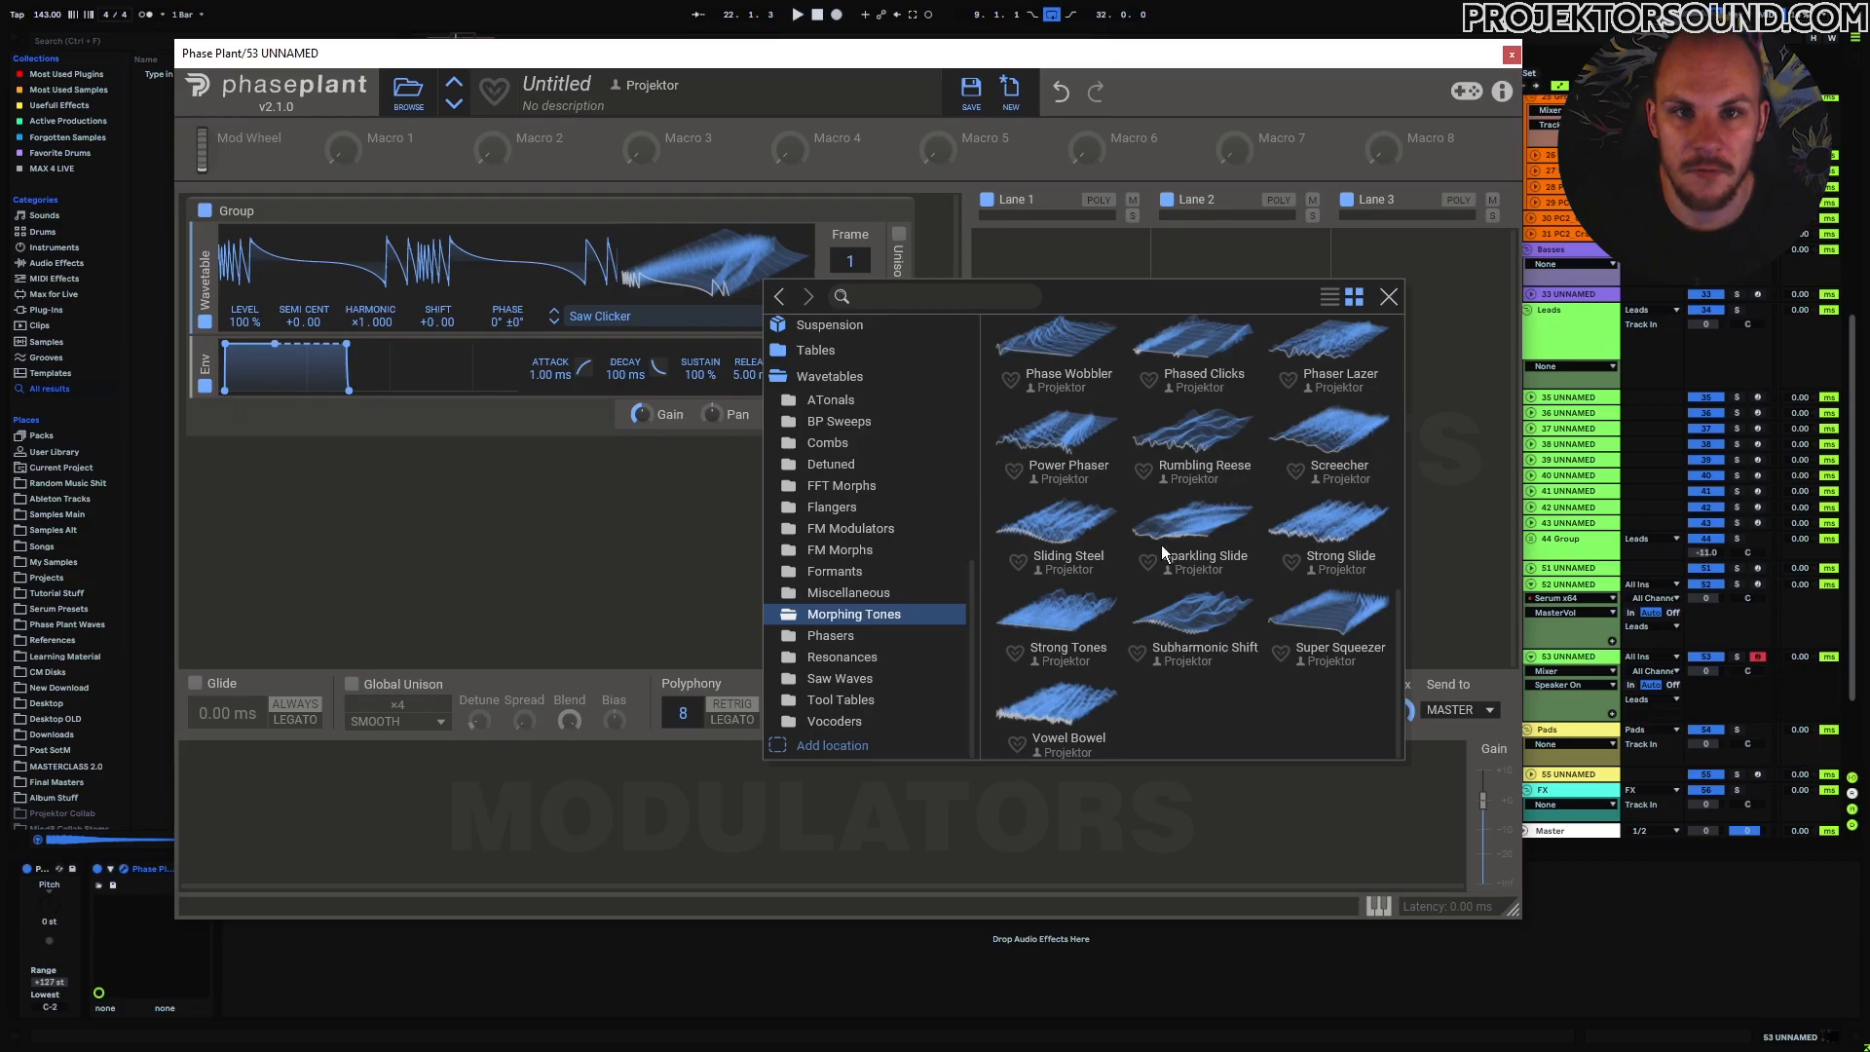
left_click(1056, 531)
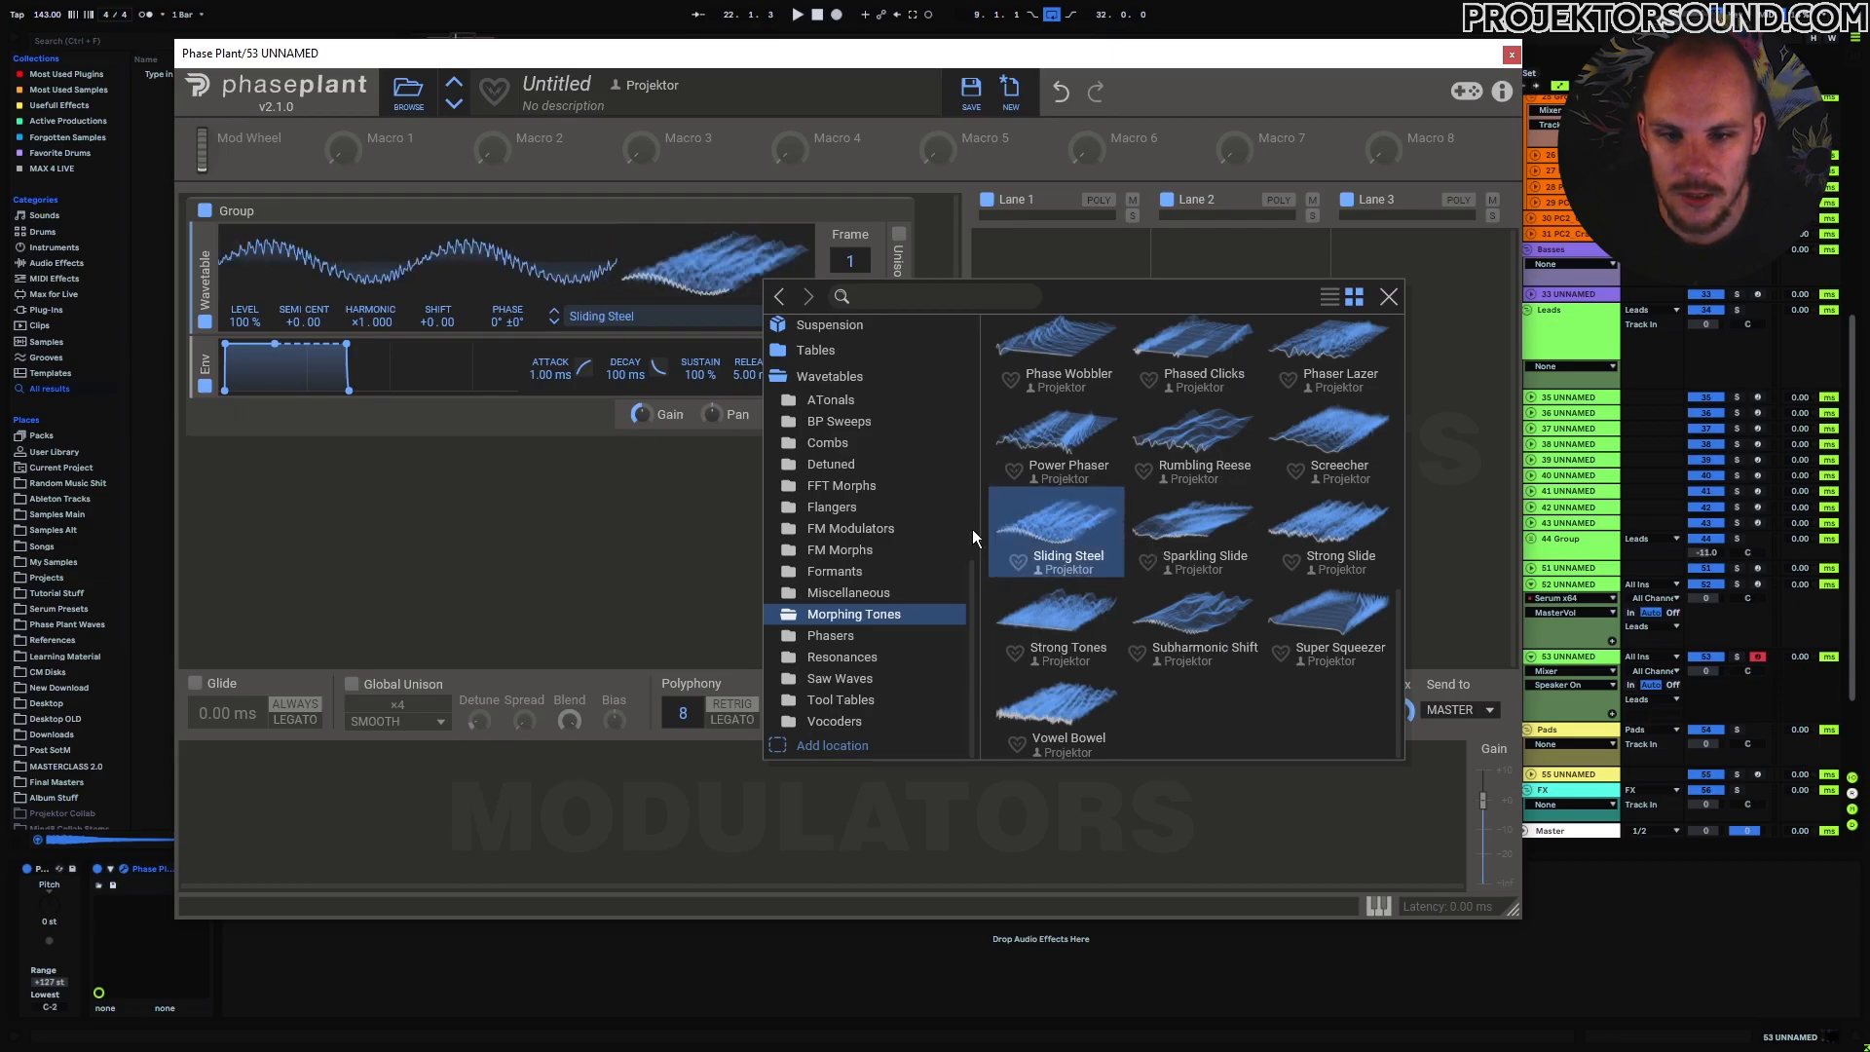
left_click(851, 261)
left_click_drag(862, 267, 840, 133)
Go back from Sliding Steel through Screecher and Power Phaser to Phaser Lazer, sweeping the frame of the wavetables.
left_click(555, 312)
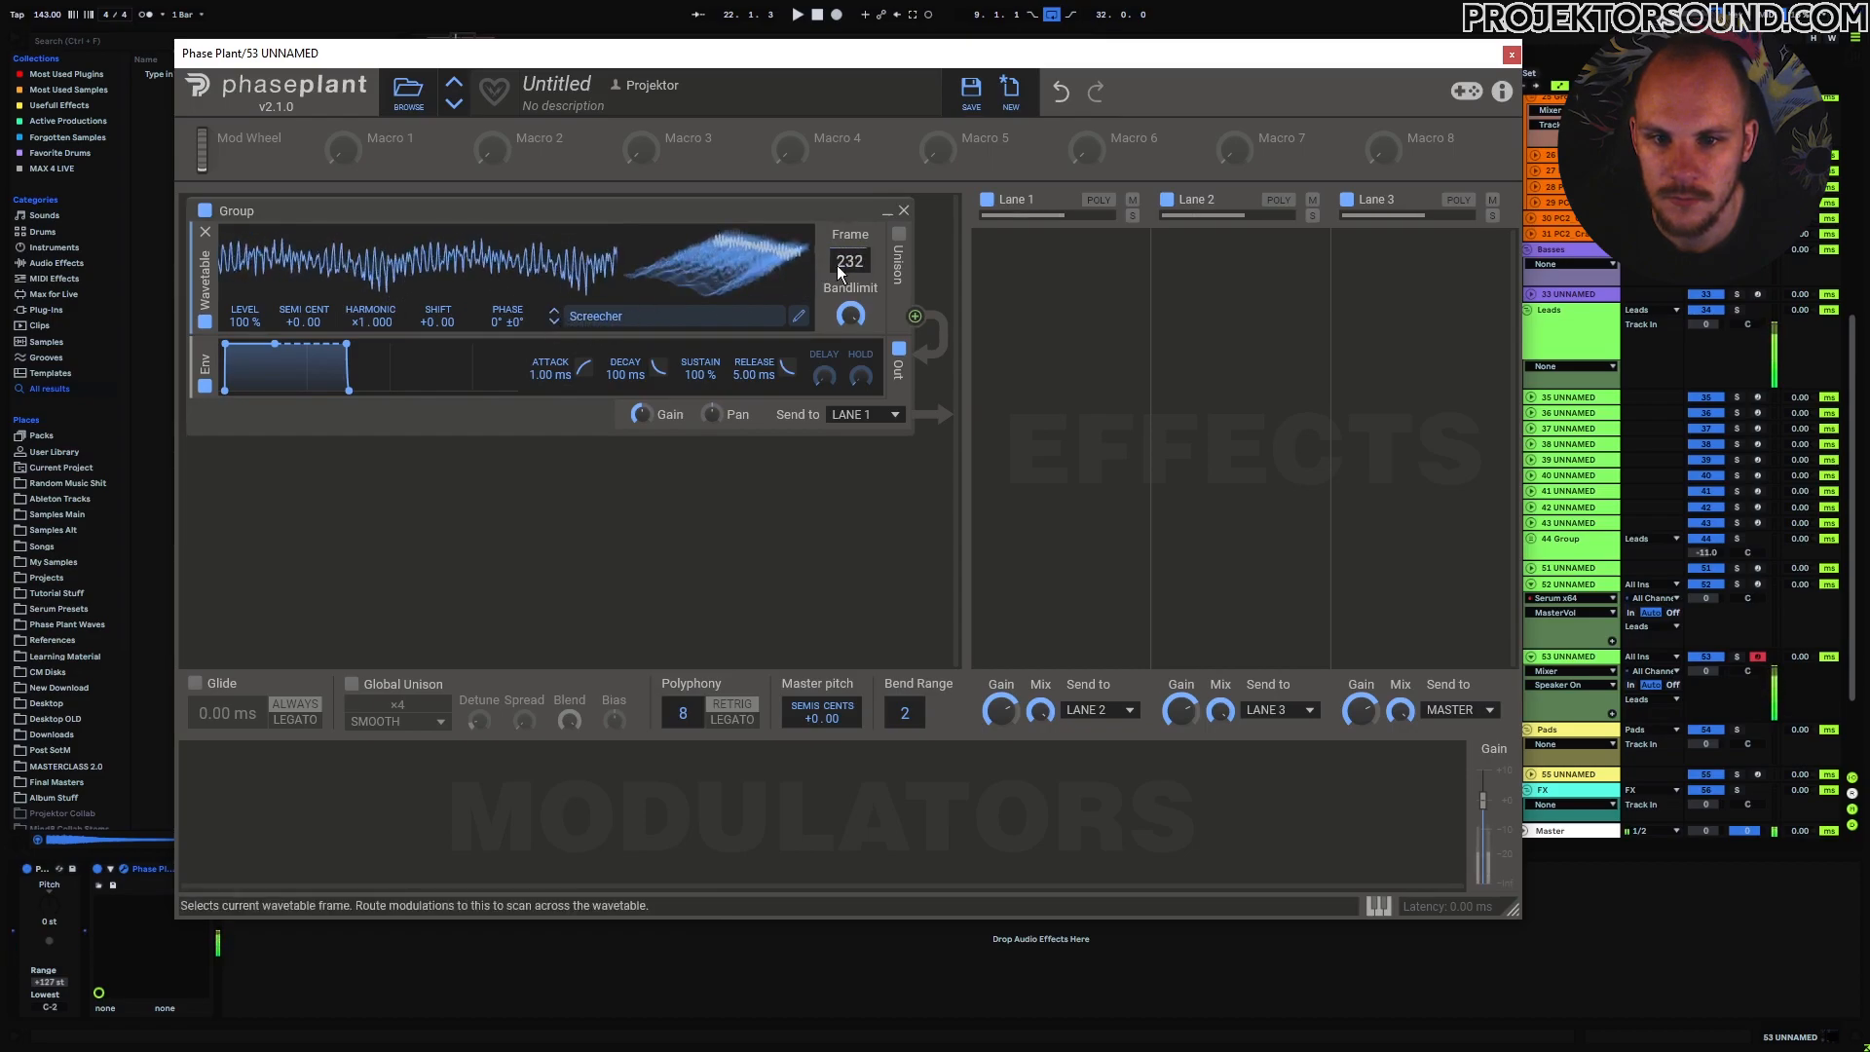
left_click(553, 311)
left_click_drag(851, 261, 851, 434)
left_click(551, 312)
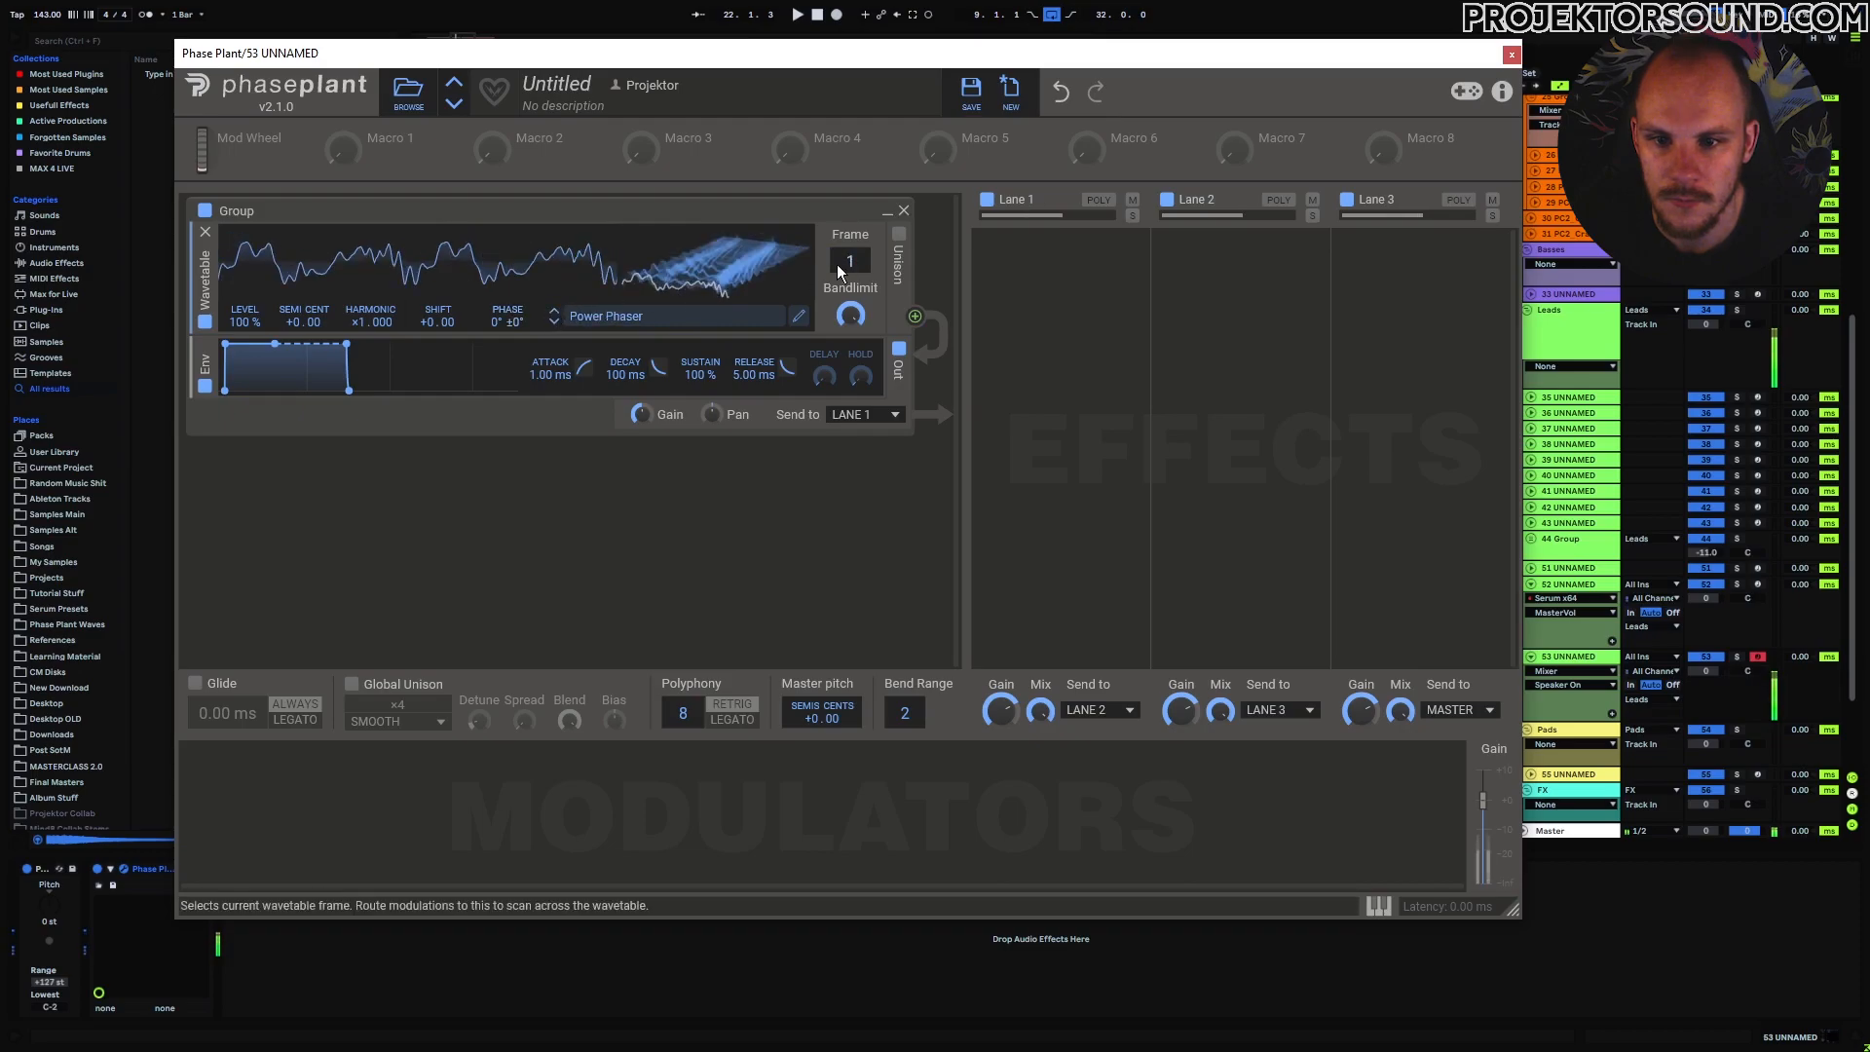
left_click_drag(850, 262, 850, 70)
left_click(552, 312)
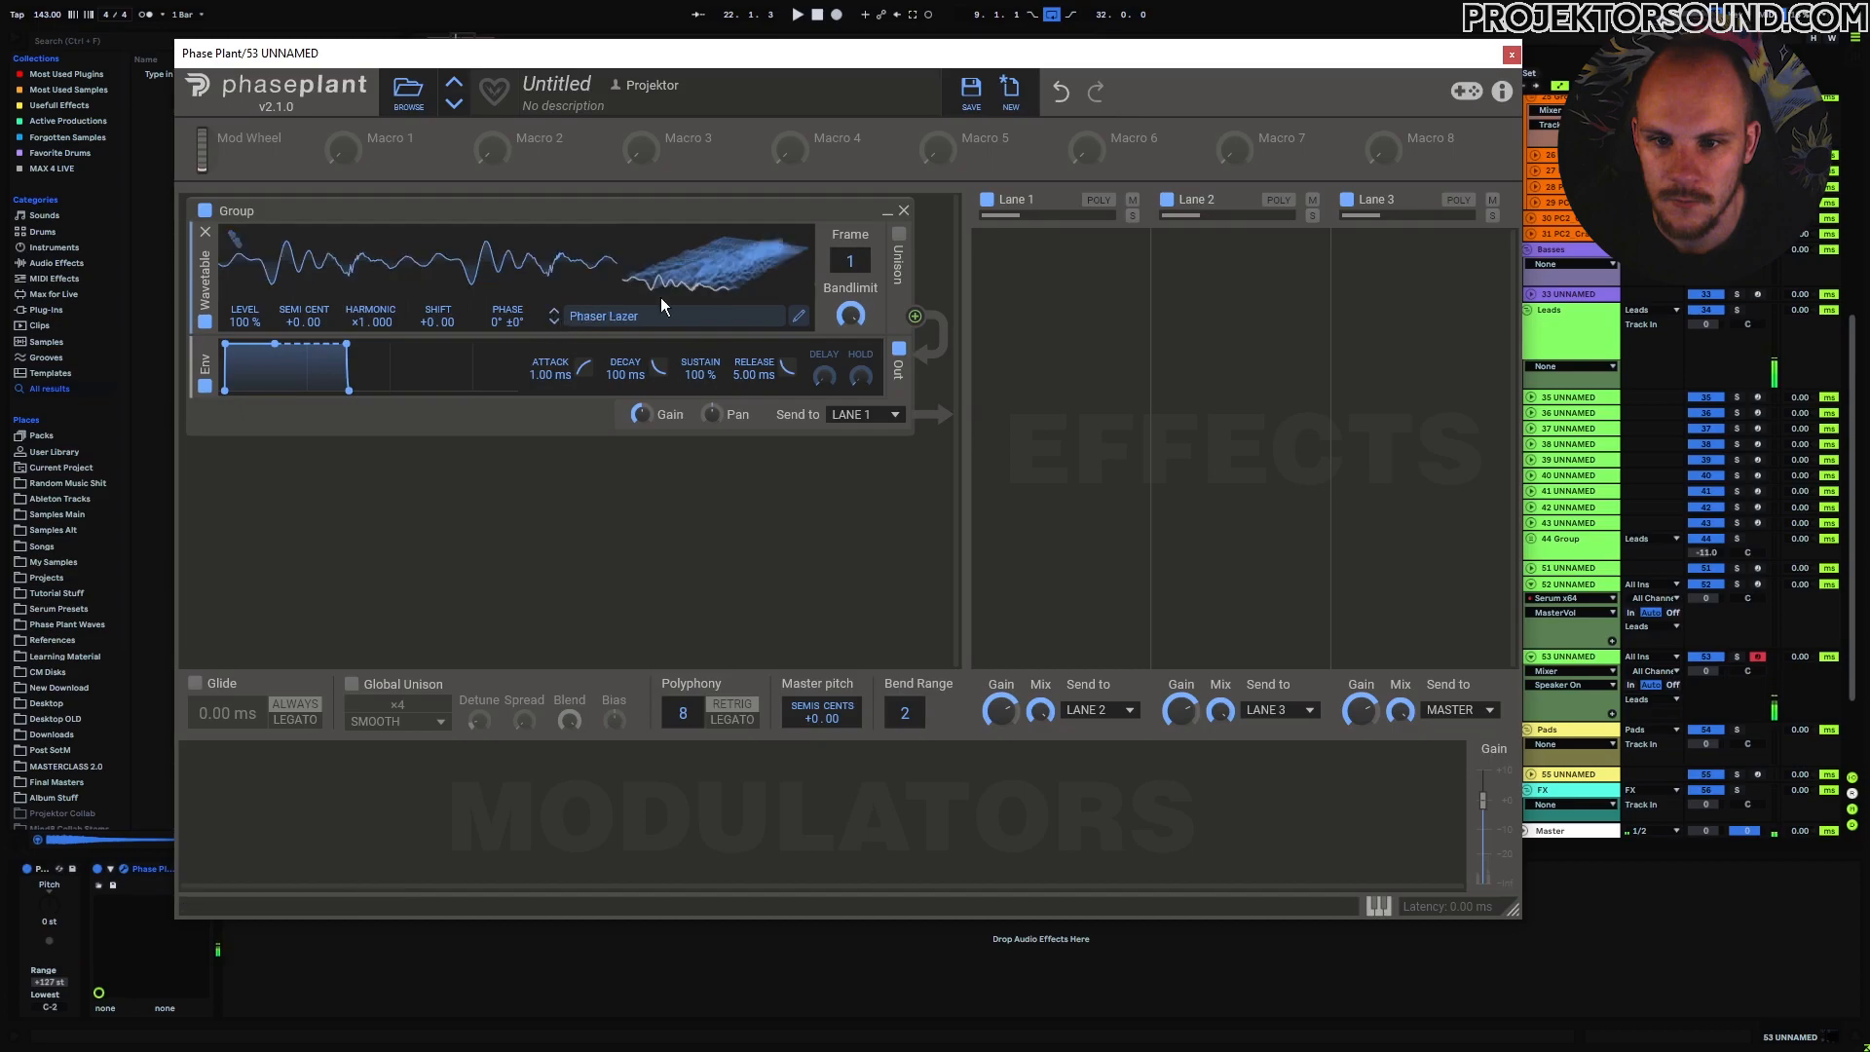
left_click_drag(851, 271, 850, 188)
Go back through the Morphing Tones wavetables from Phaser Lazer to High Iron, sweeping the frame along the way to frame 1.
left_click(555, 312)
left_click(553, 311)
left_click_drag(850, 261, 853, 158)
left_click(553, 312)
left_click(556, 320)
left_click_drag(850, 261, 846, 370)
left_click(554, 312)
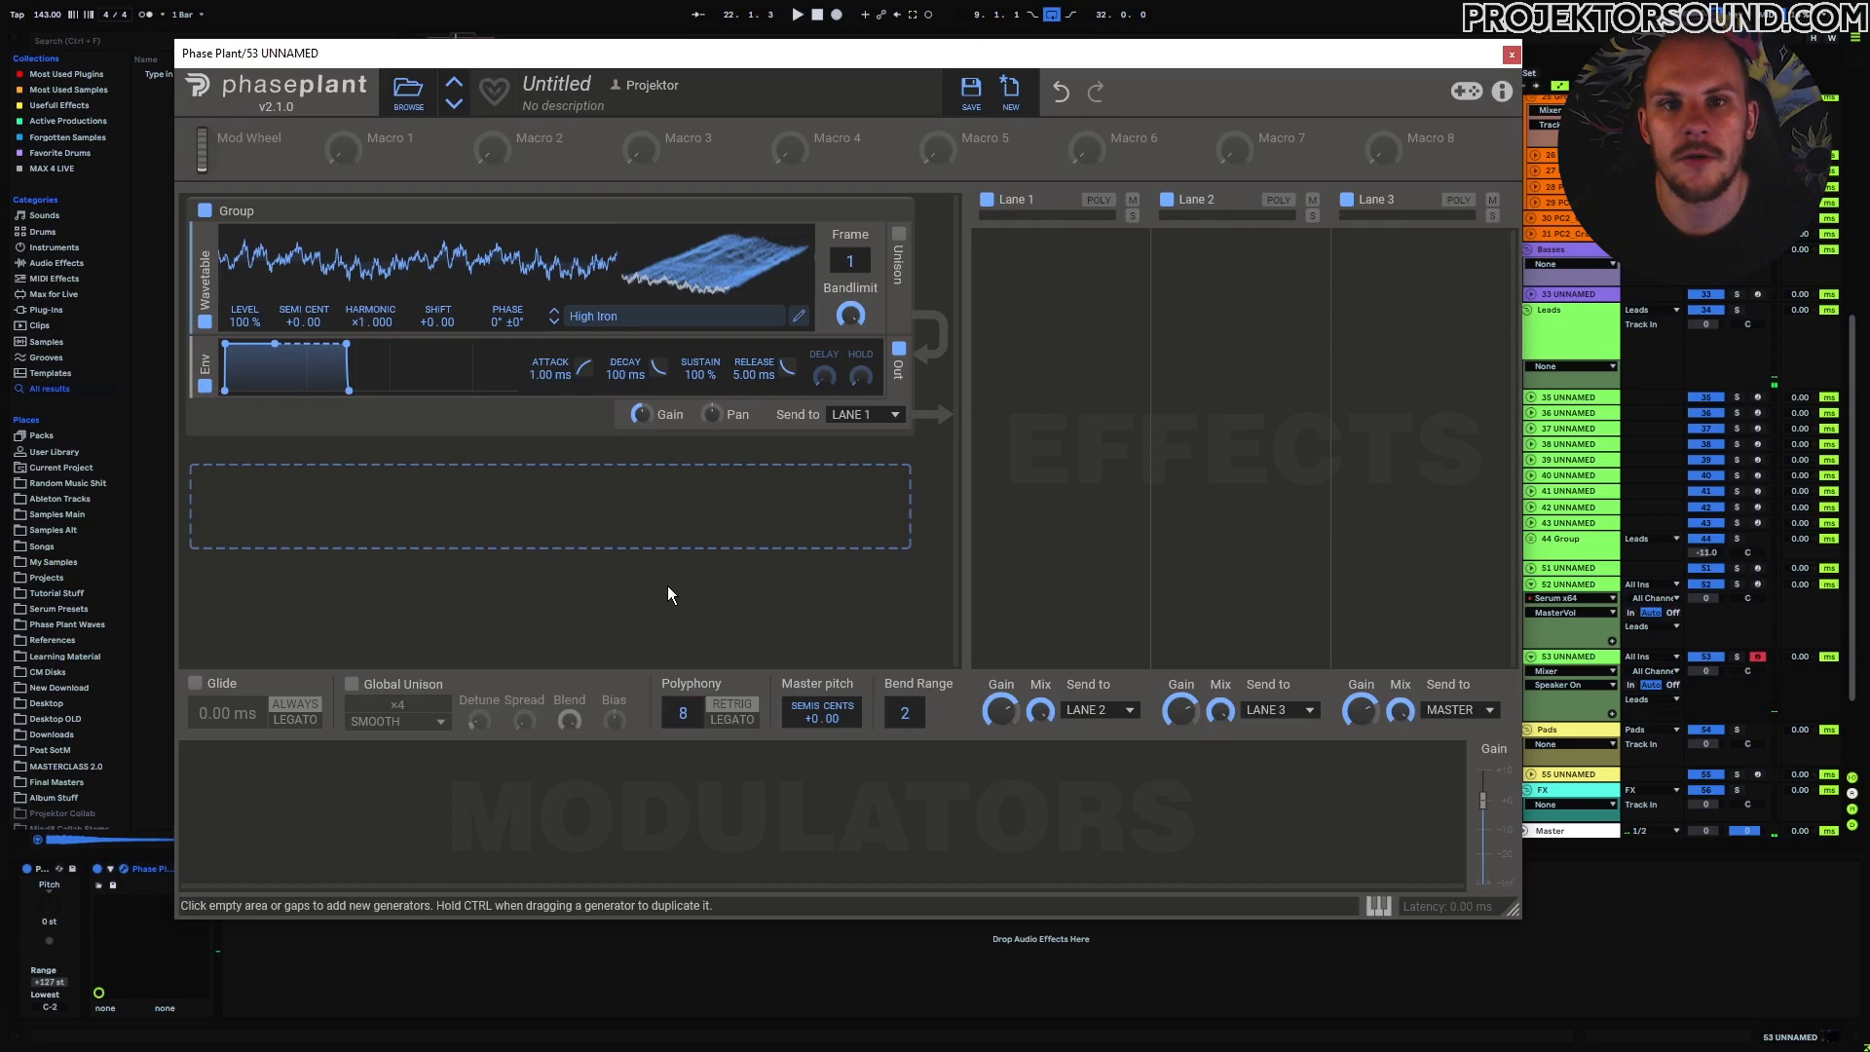
Load Phaser 3 from the Phasers wavetable folder and advance to Phaser 5, sweeping the frame.
left_click(594, 316)
scroll(1230, 571, "up", 1)
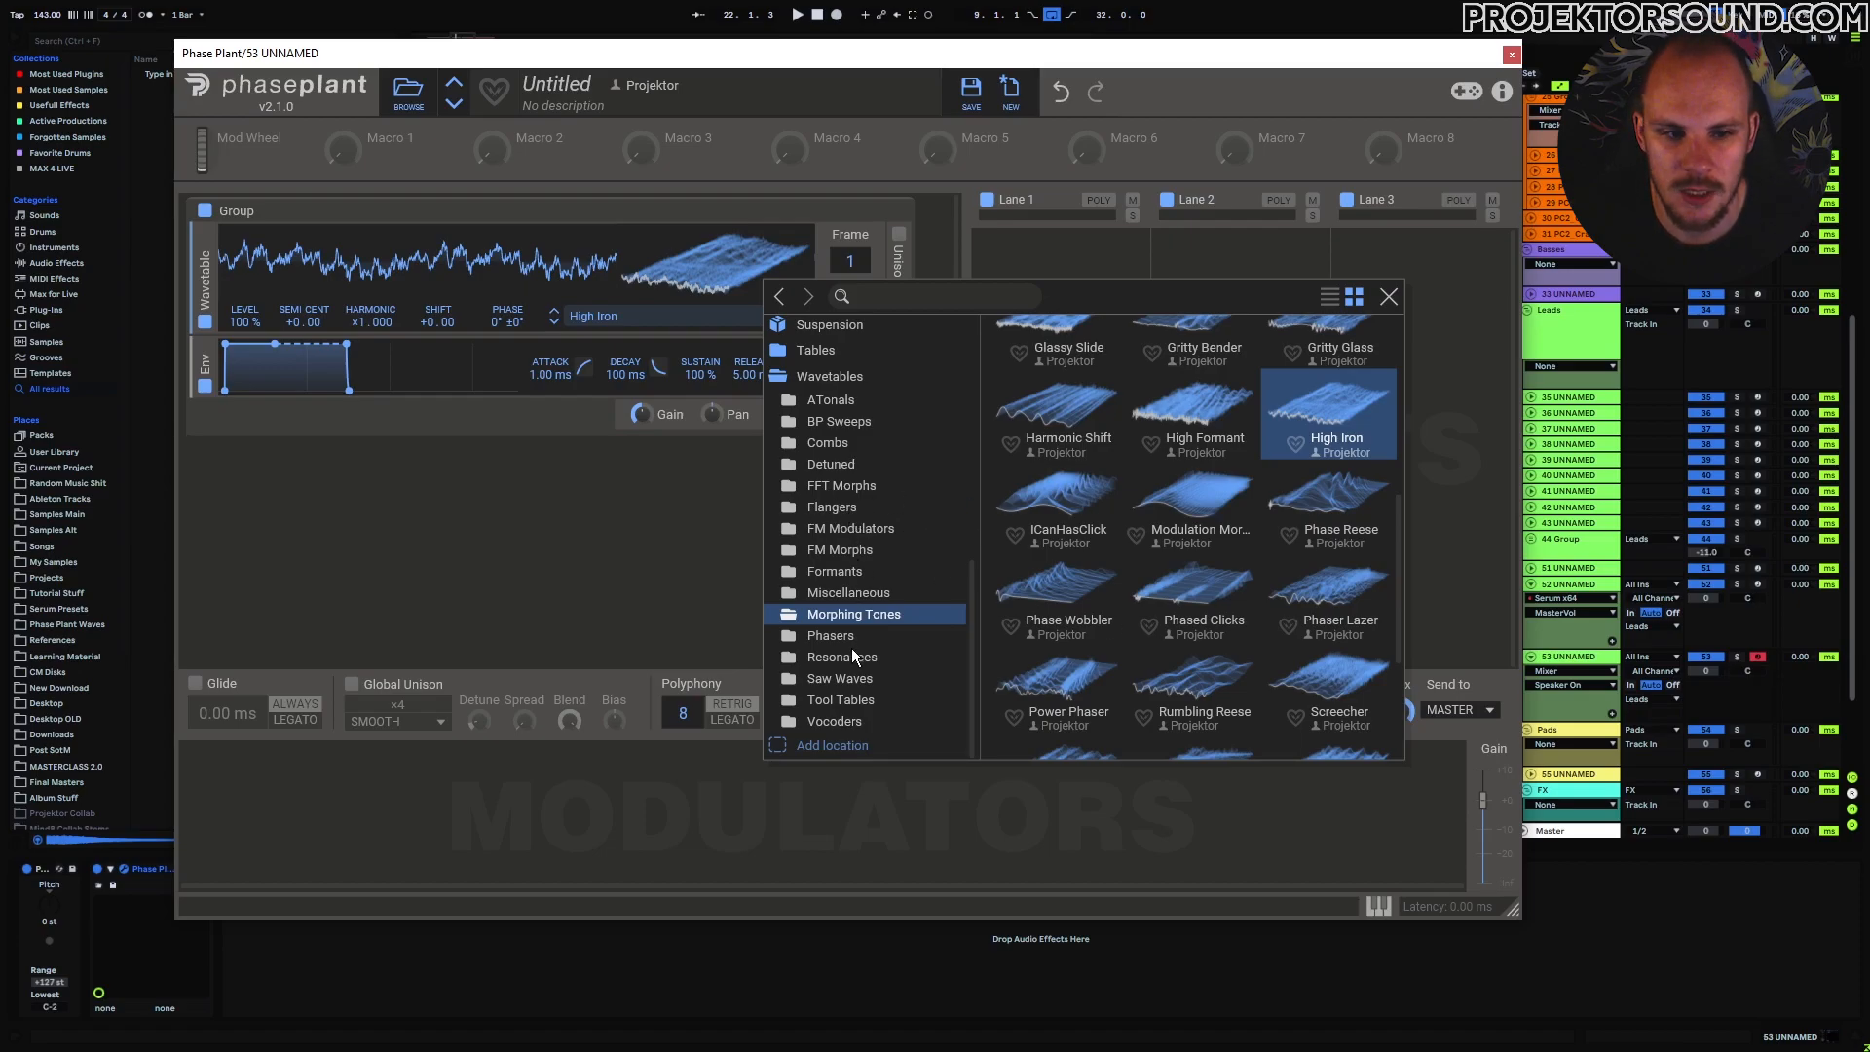
scroll(1233, 643, "up", 5)
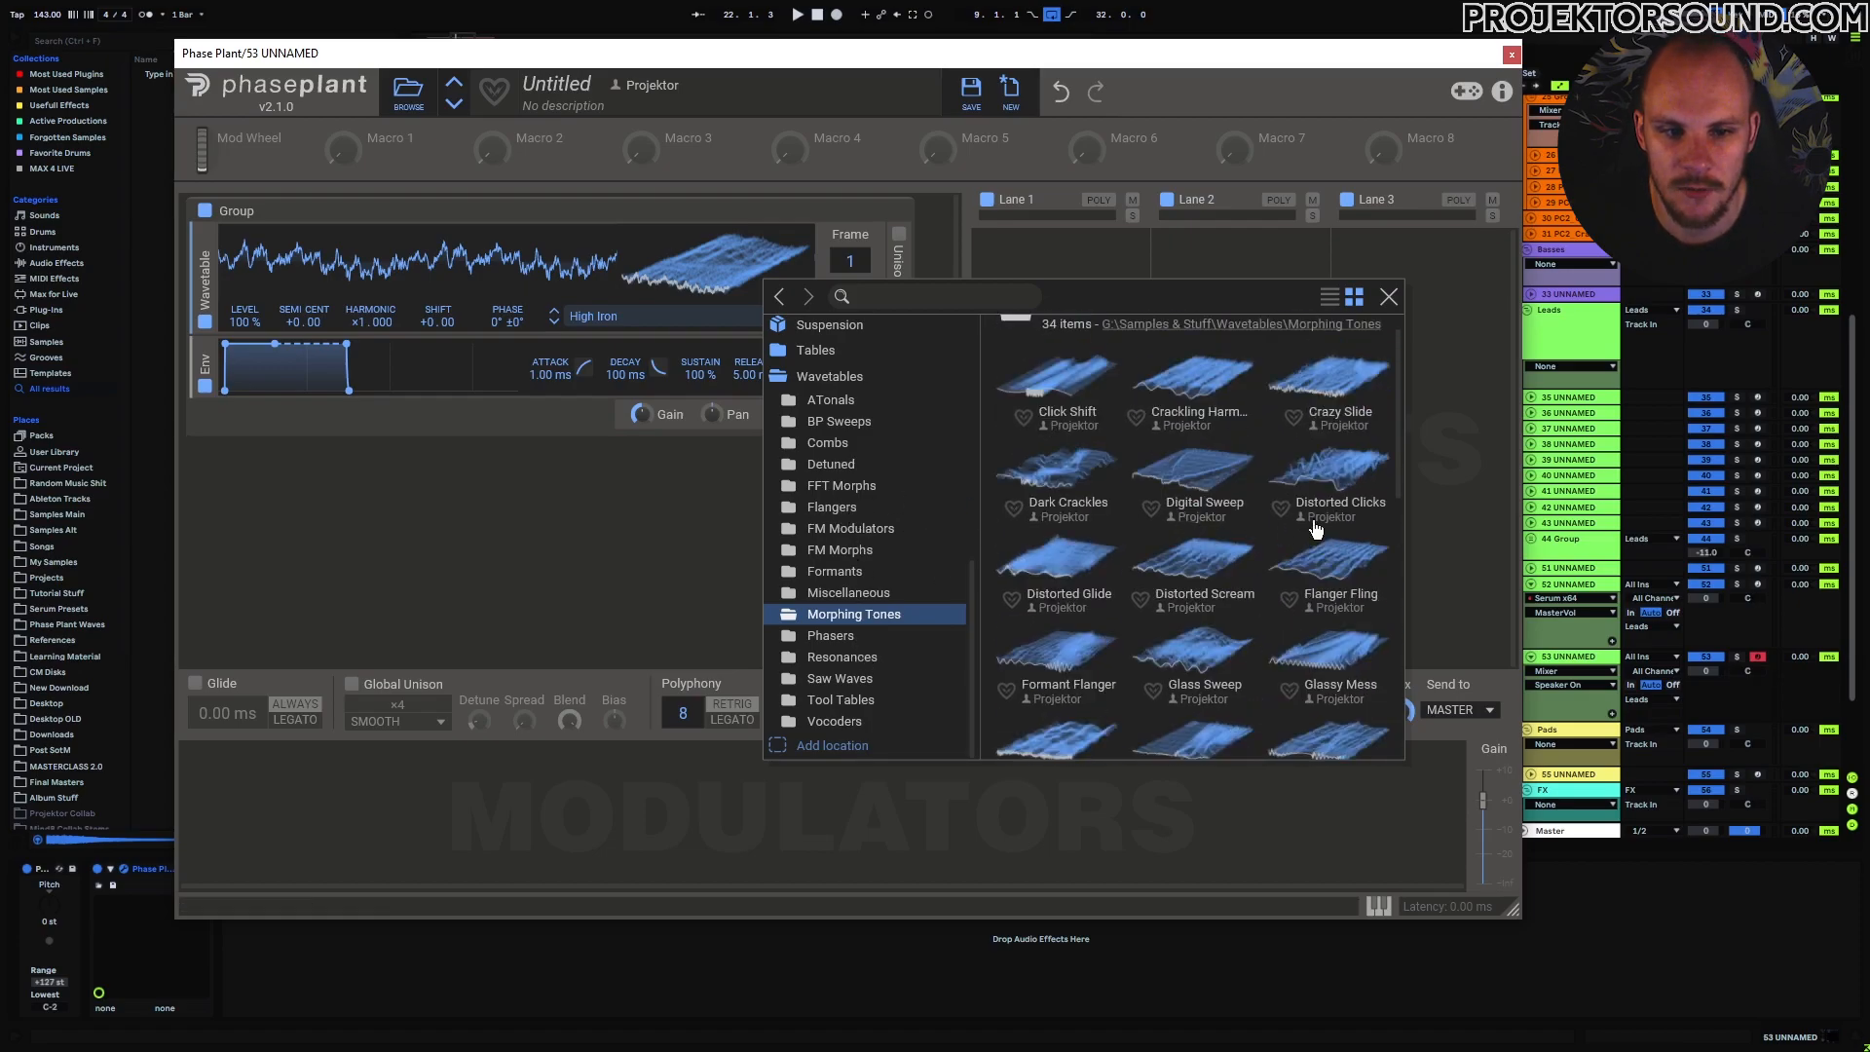
scroll(1203, 532, "down", 10)
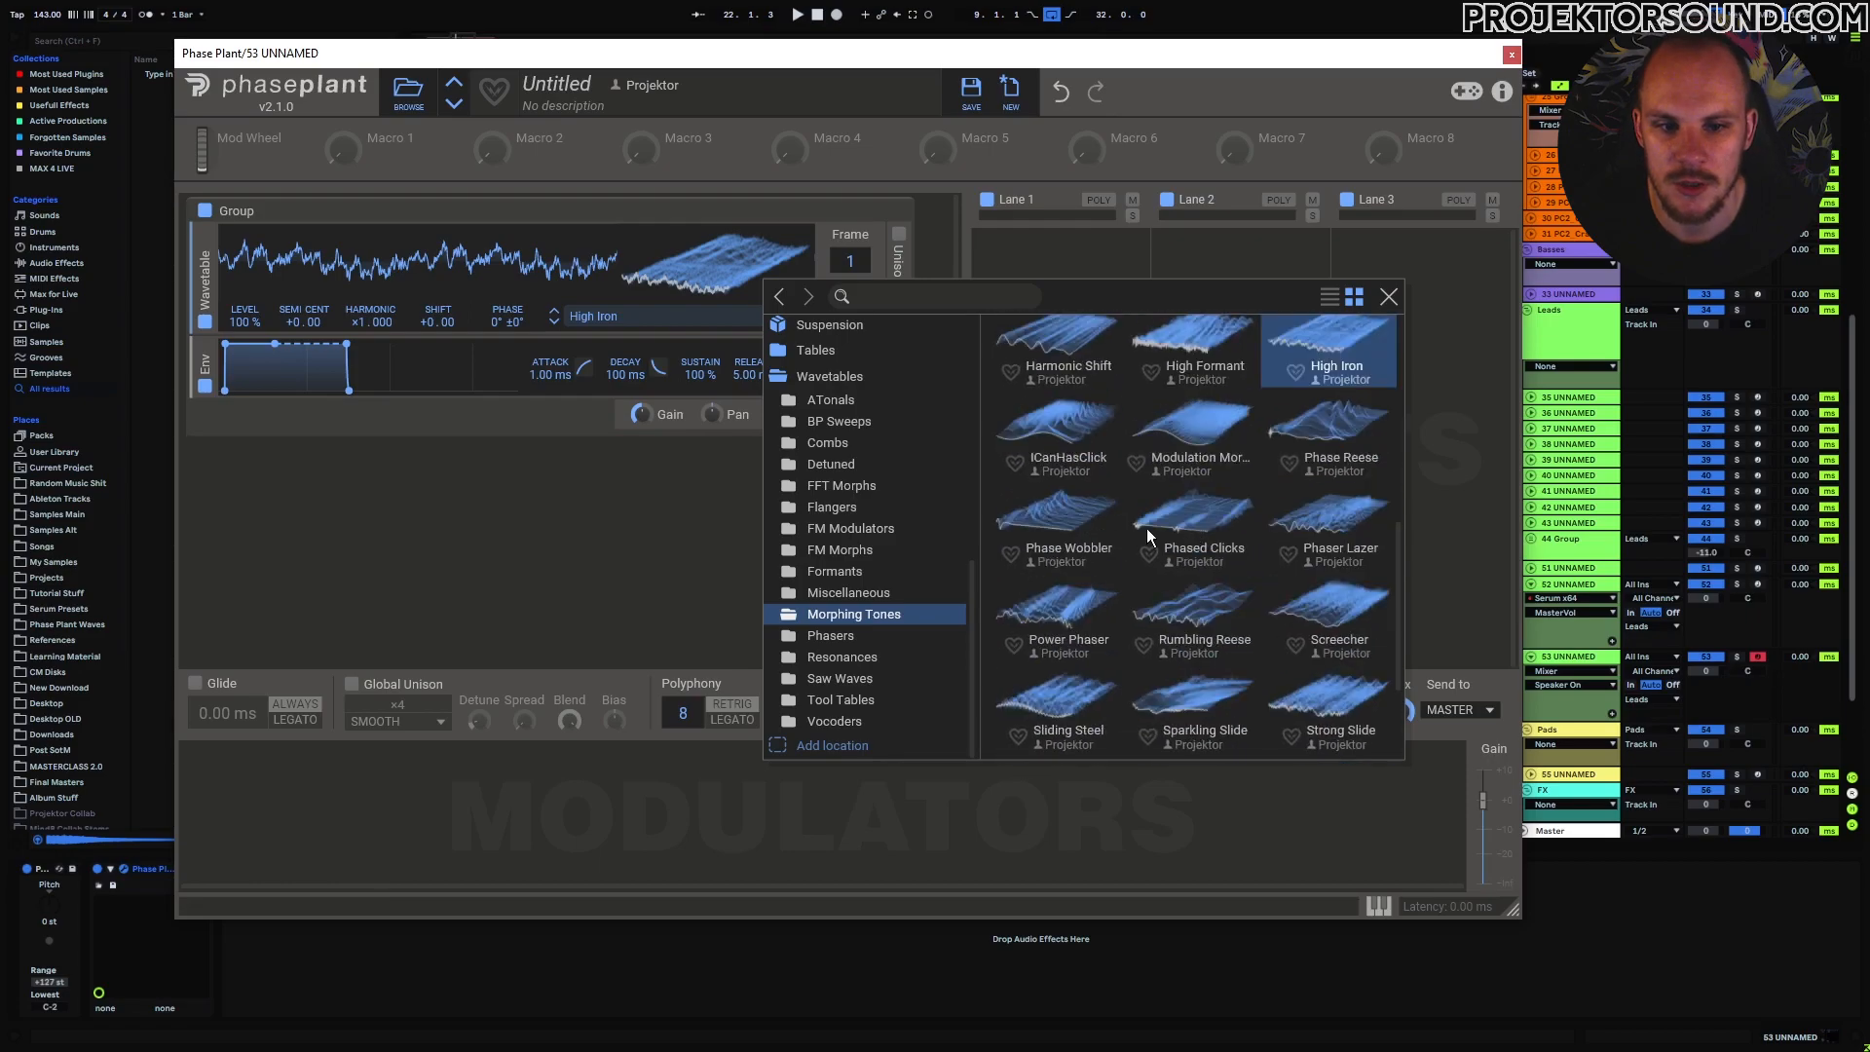
key("Down")
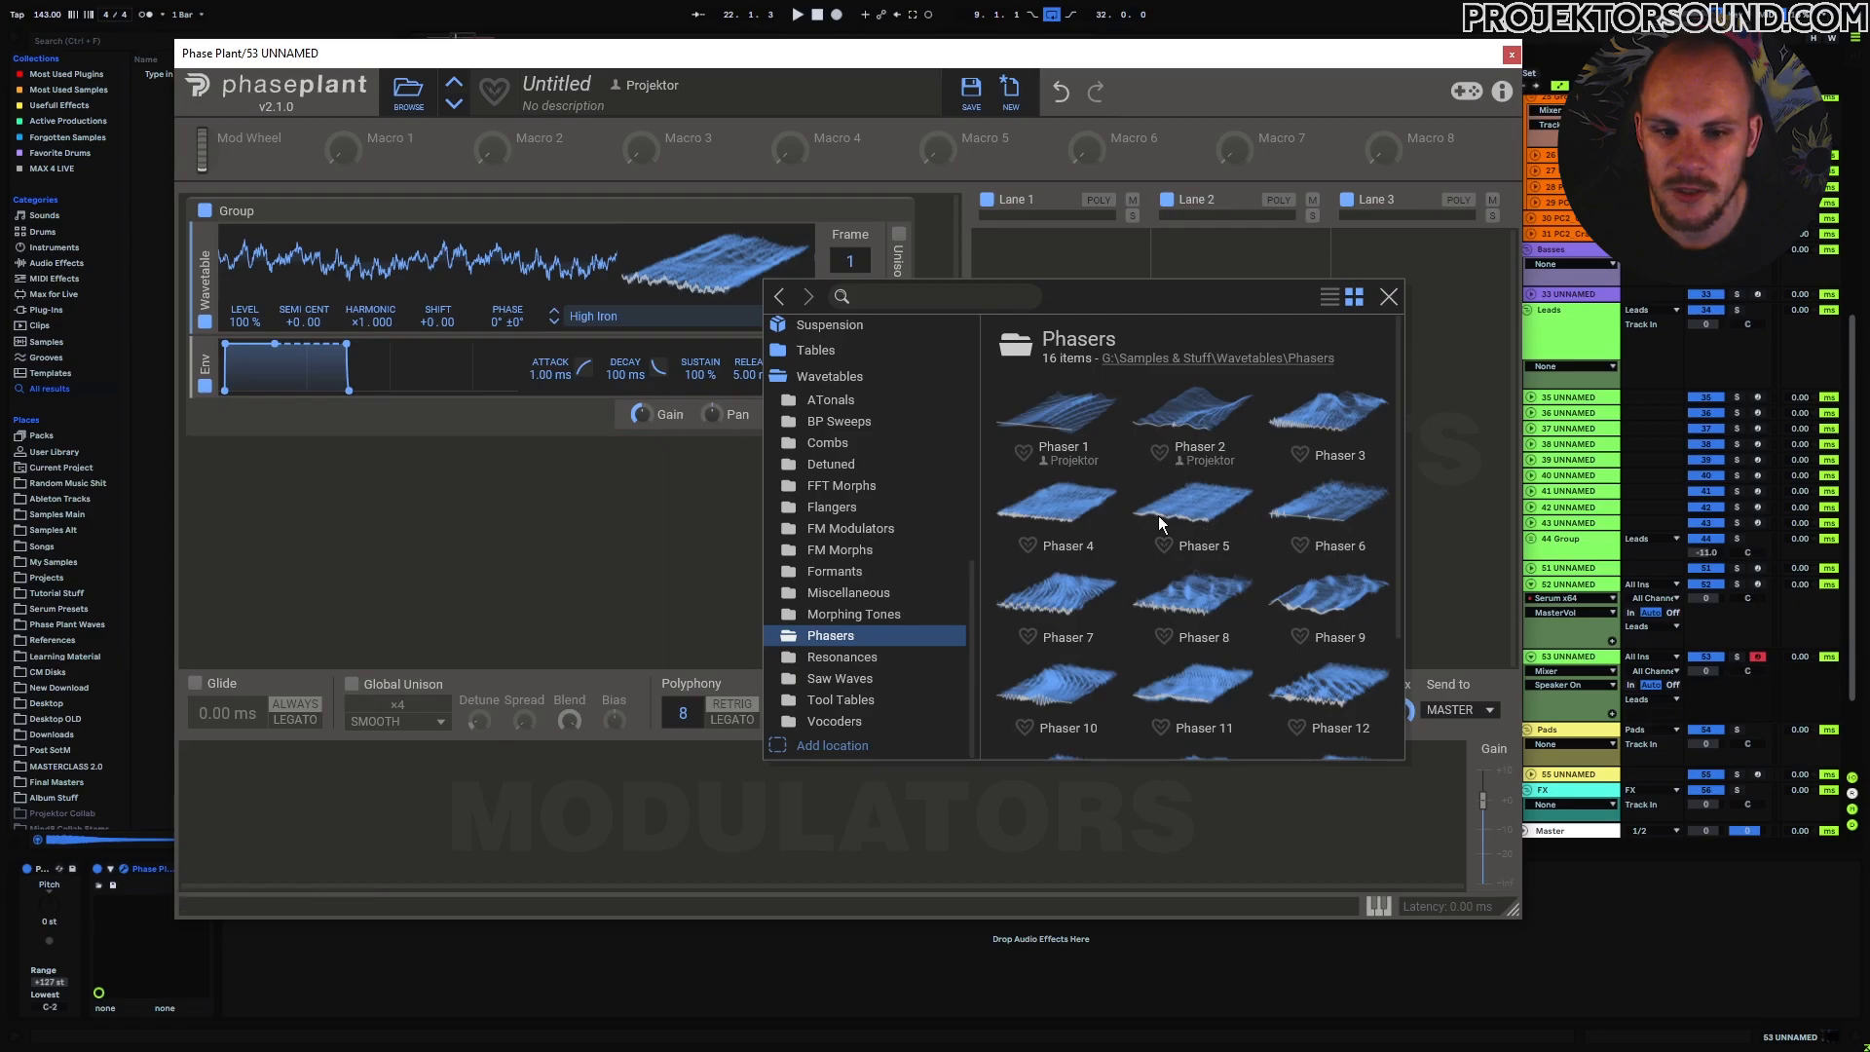
left_click(1327, 414)
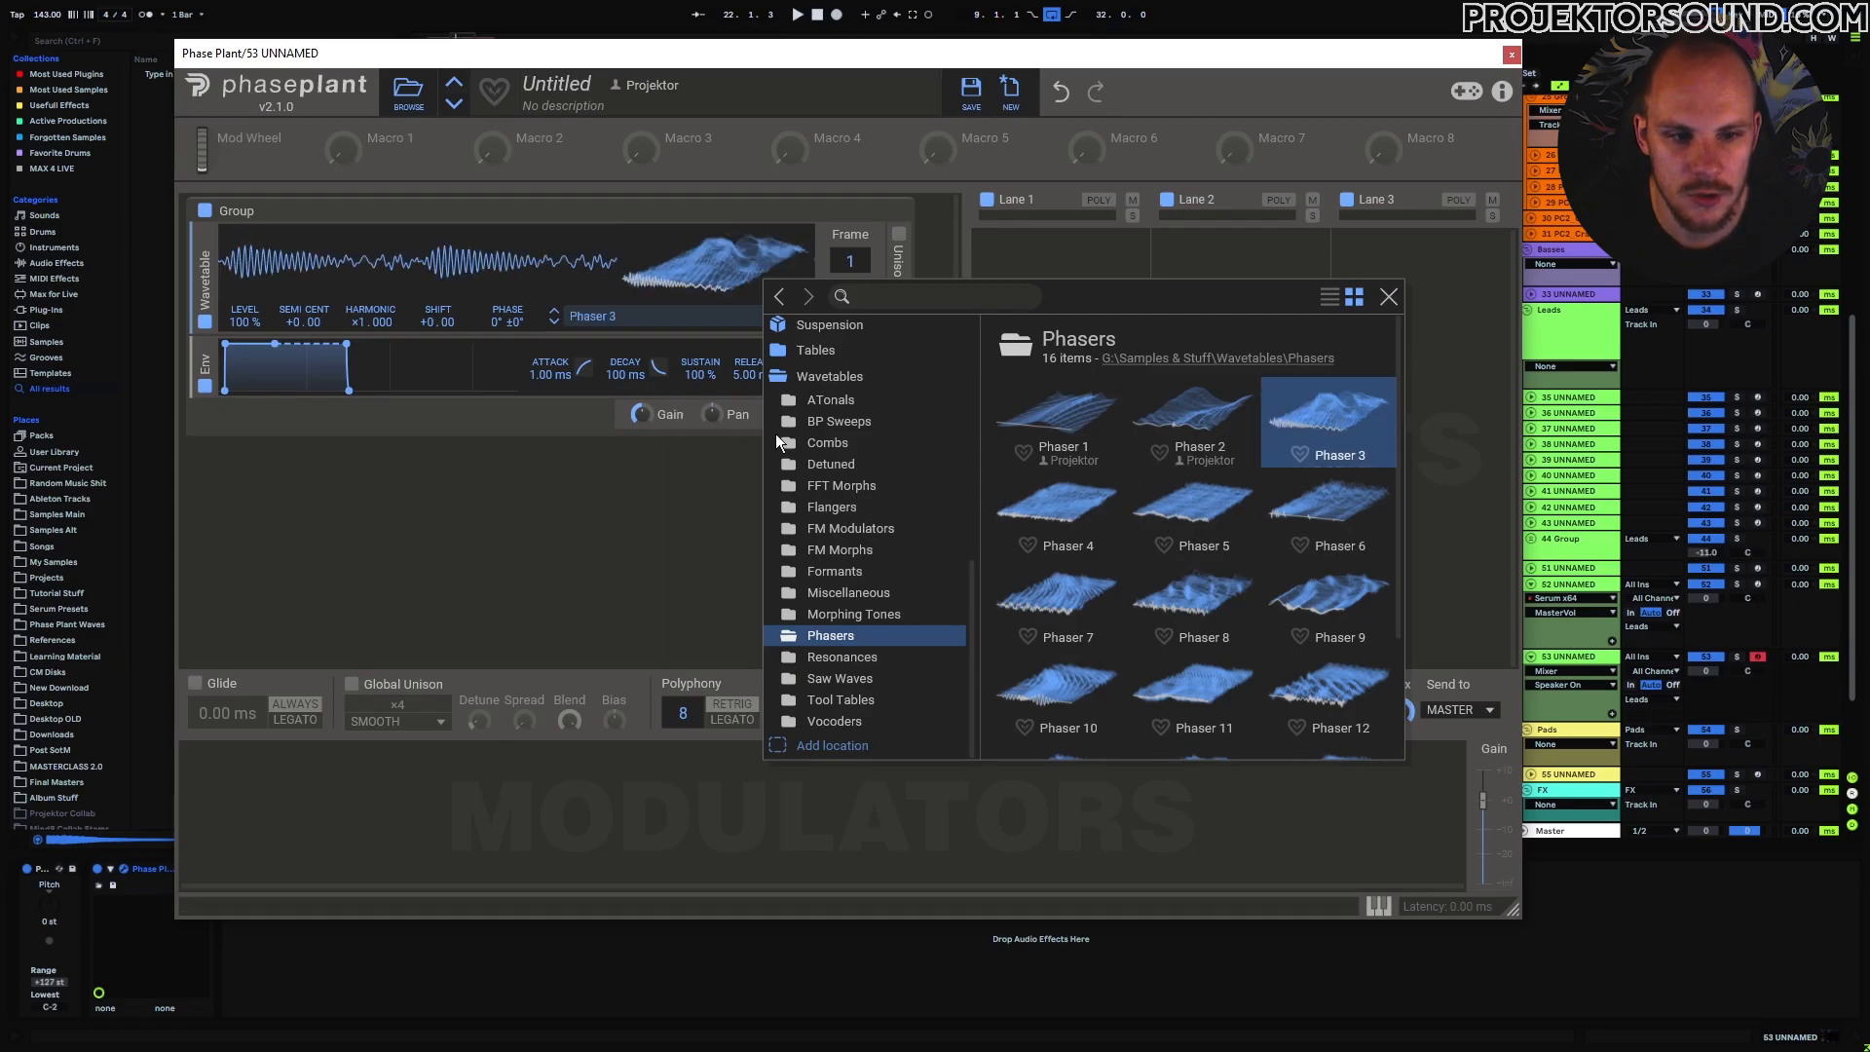
left_click(854, 262)
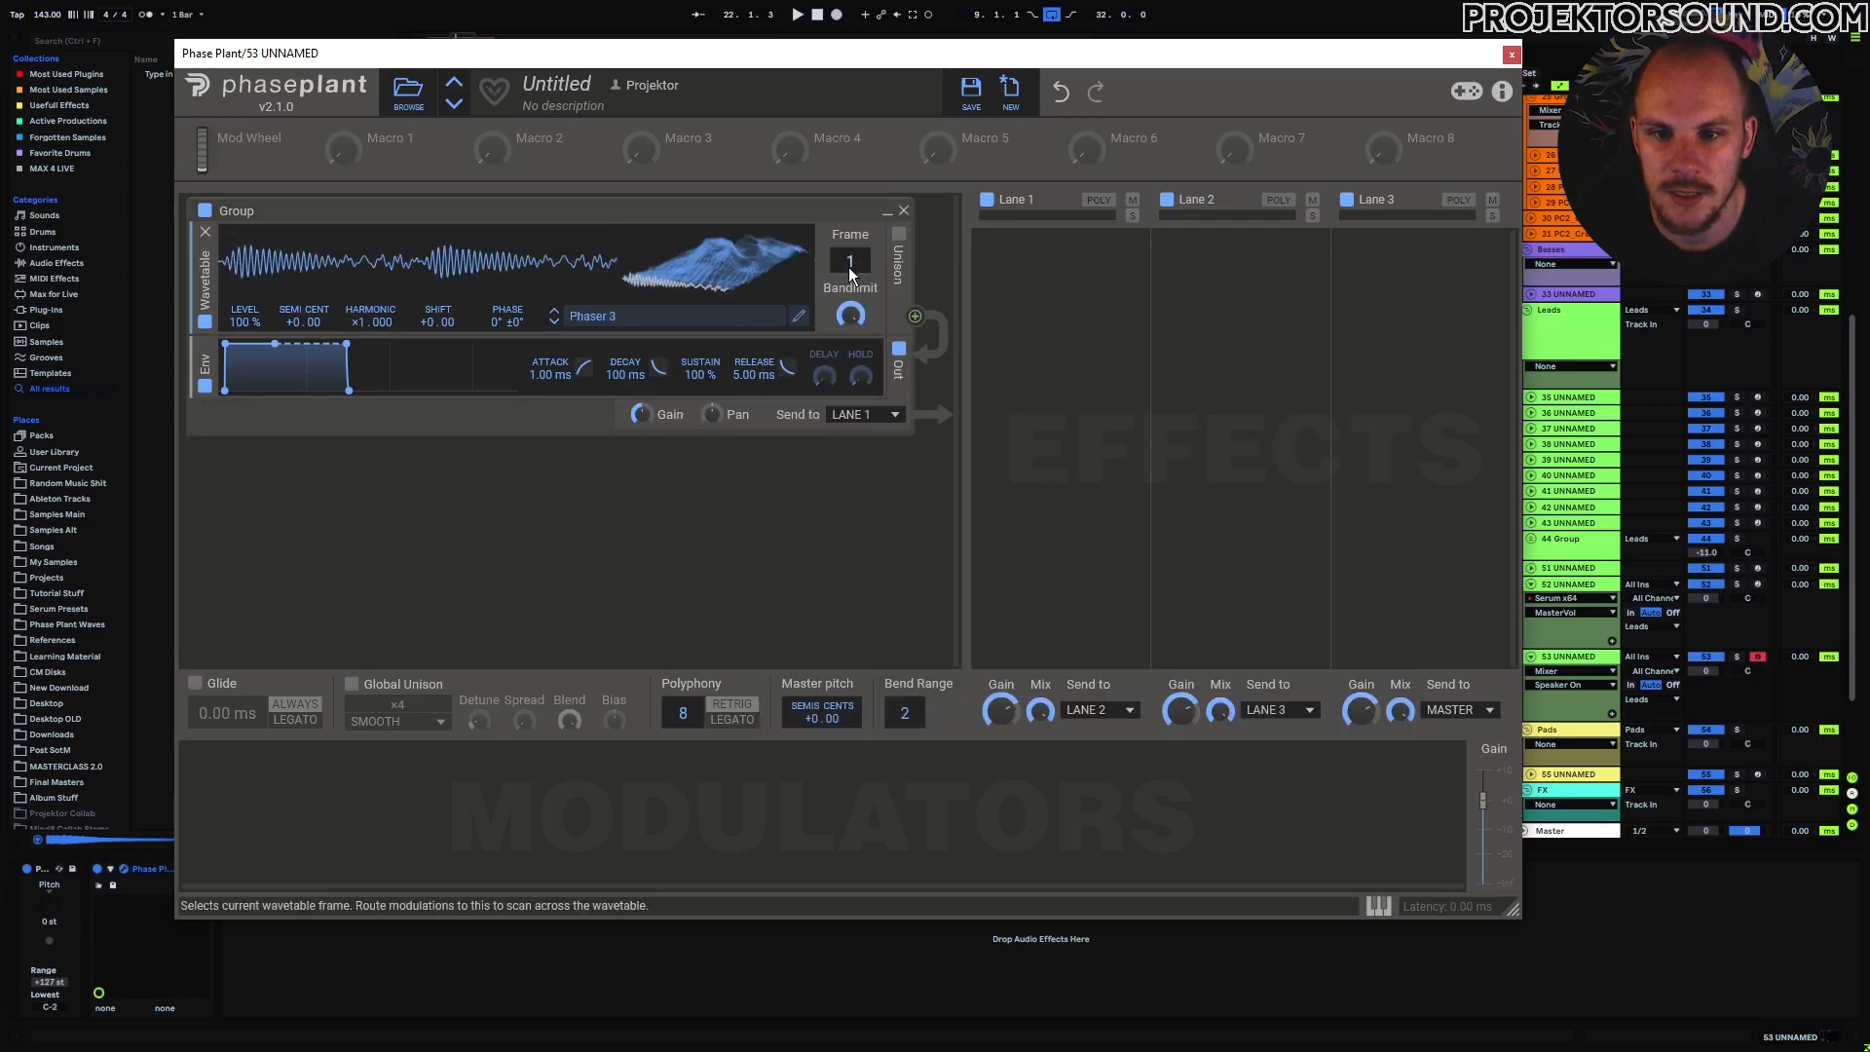
mouse_move(857, 268)
left_mouse_down()
mouse_move(858, 151)
mouse_move(850, 278)
left_mouse_up()
left_click(554, 321)
left_click(554, 322)
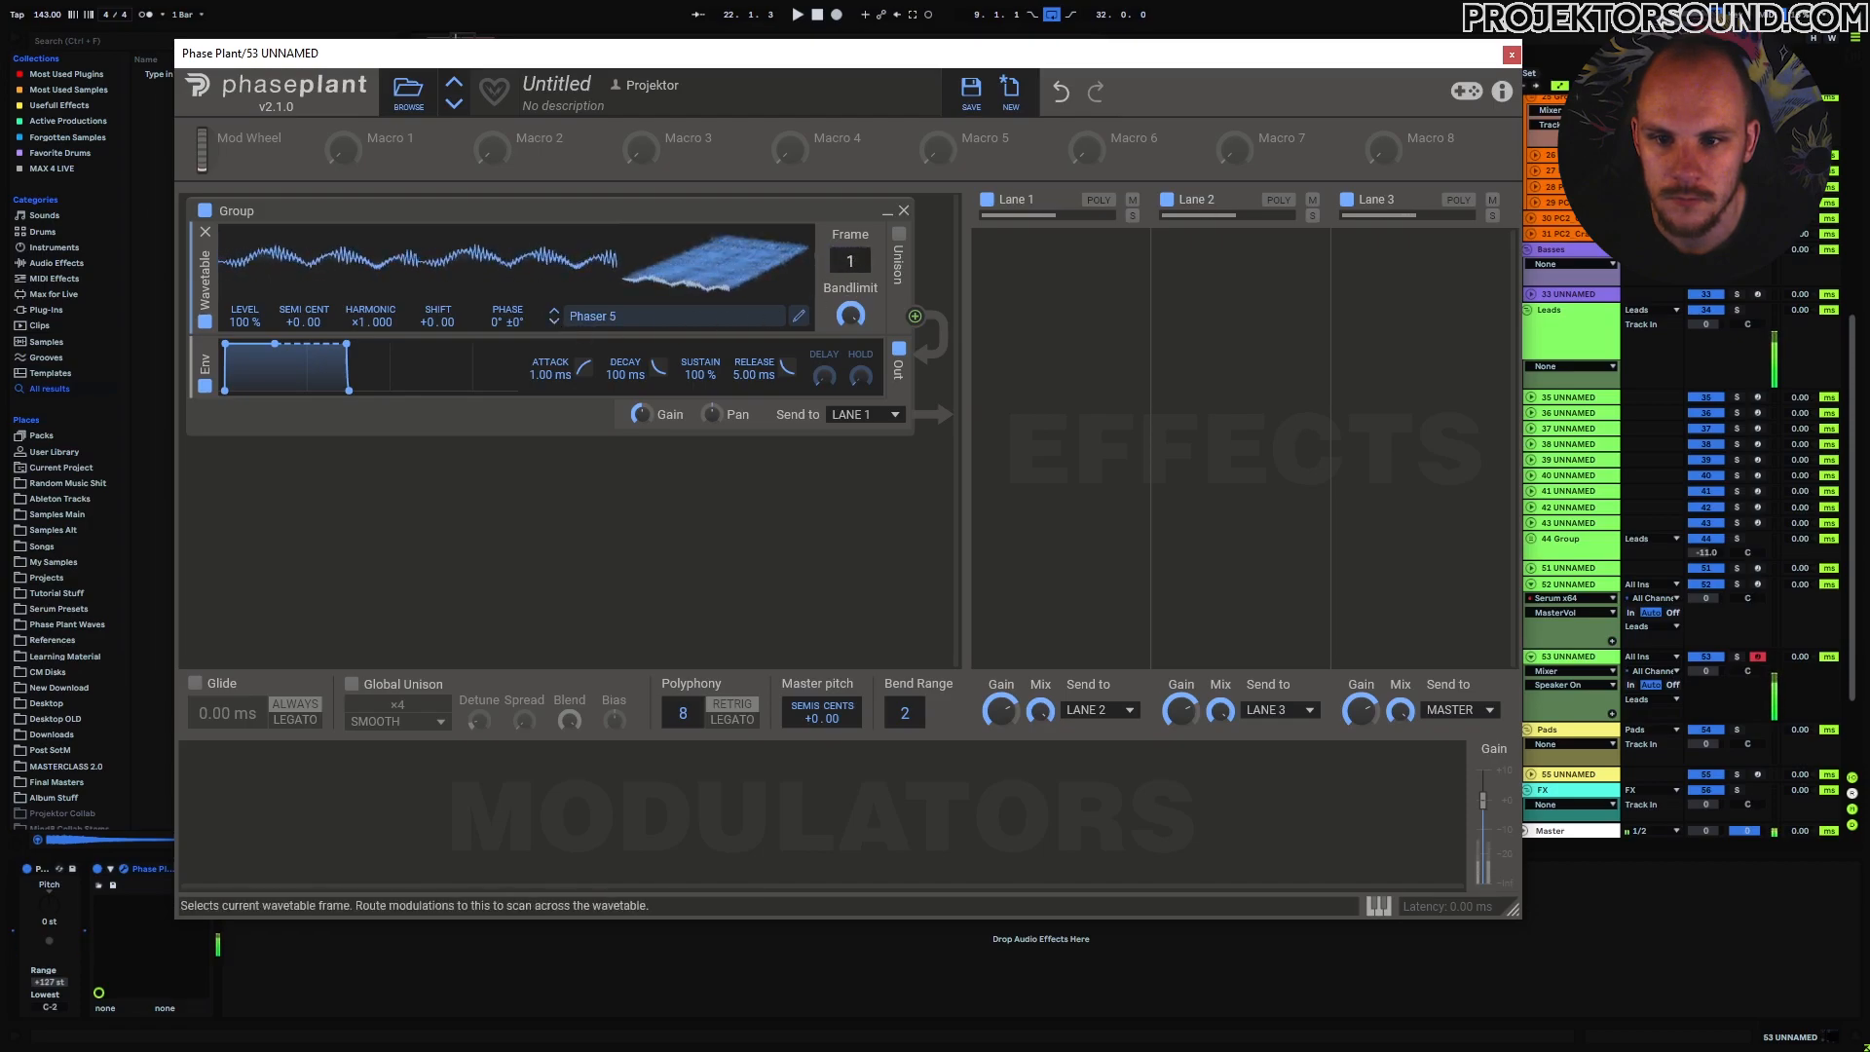
Look through the random, saw and square Resonances wavetables, load Resonant Random Saw 3 and sweep its frame.
left_click(617, 328)
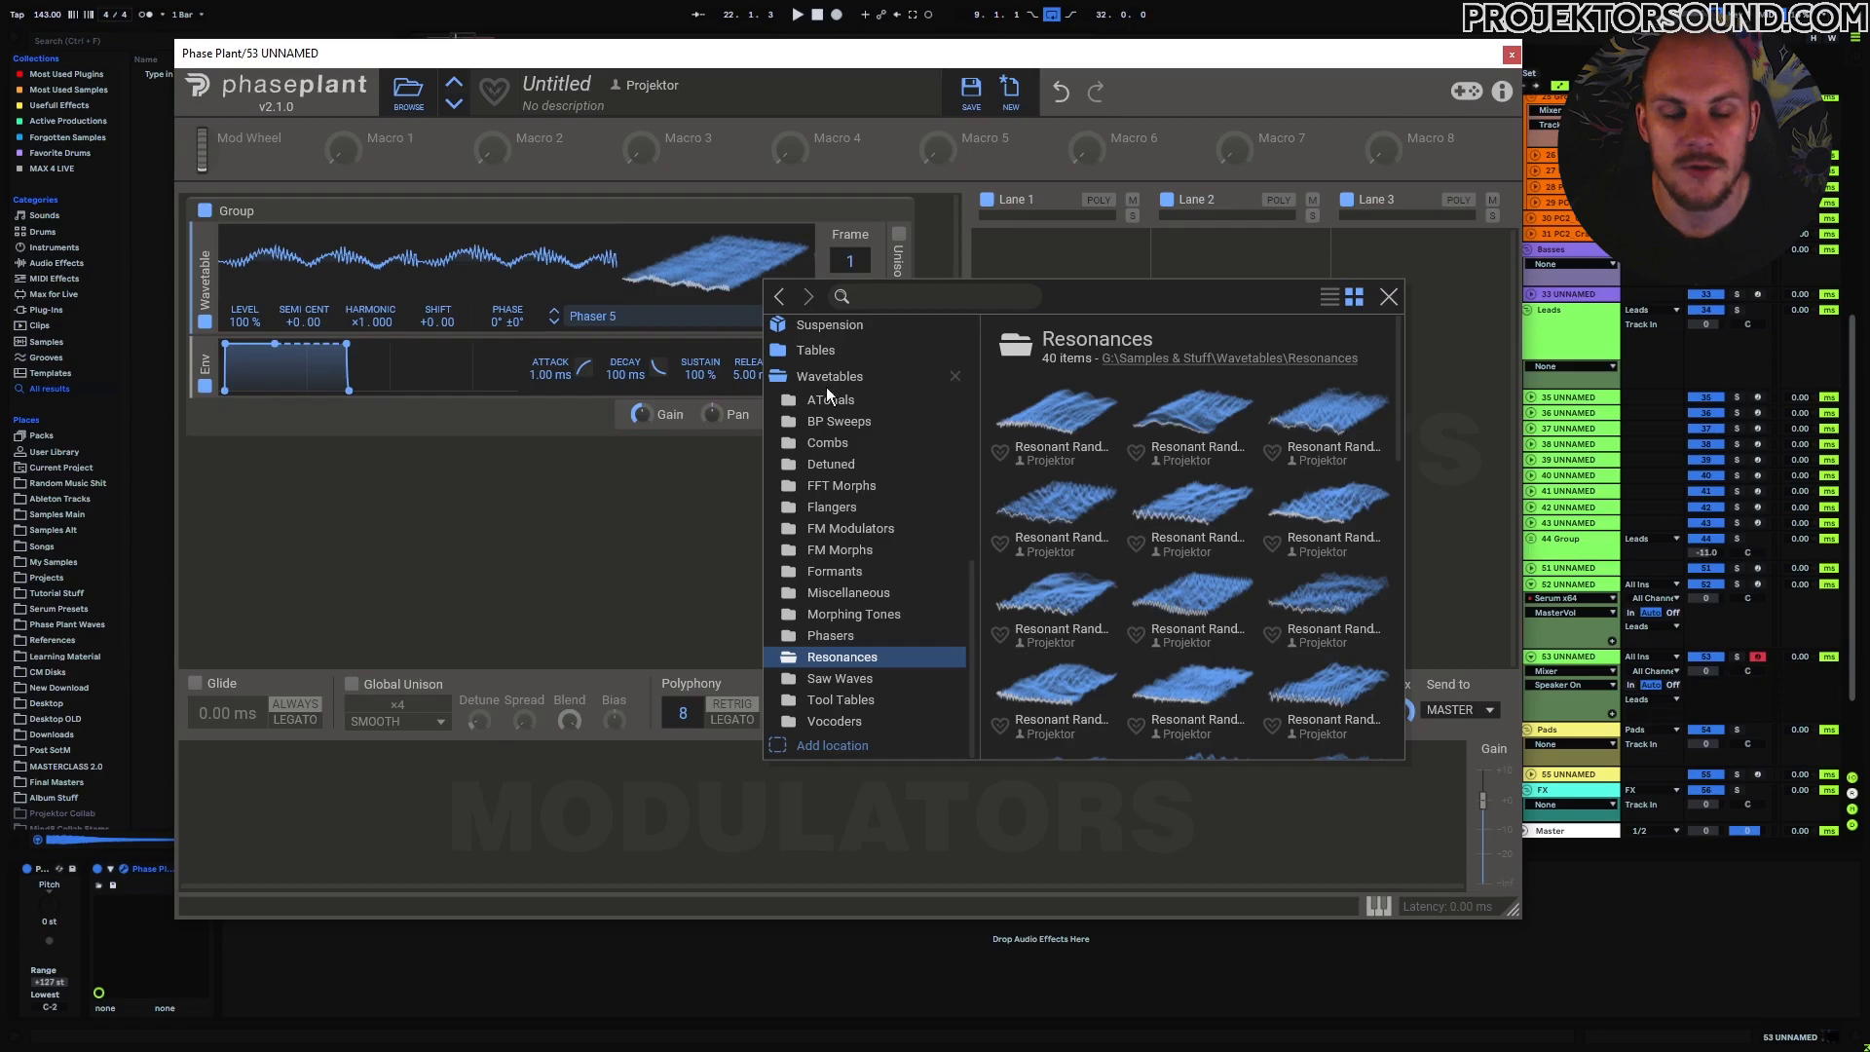
scroll(1397, 390, "down", 2)
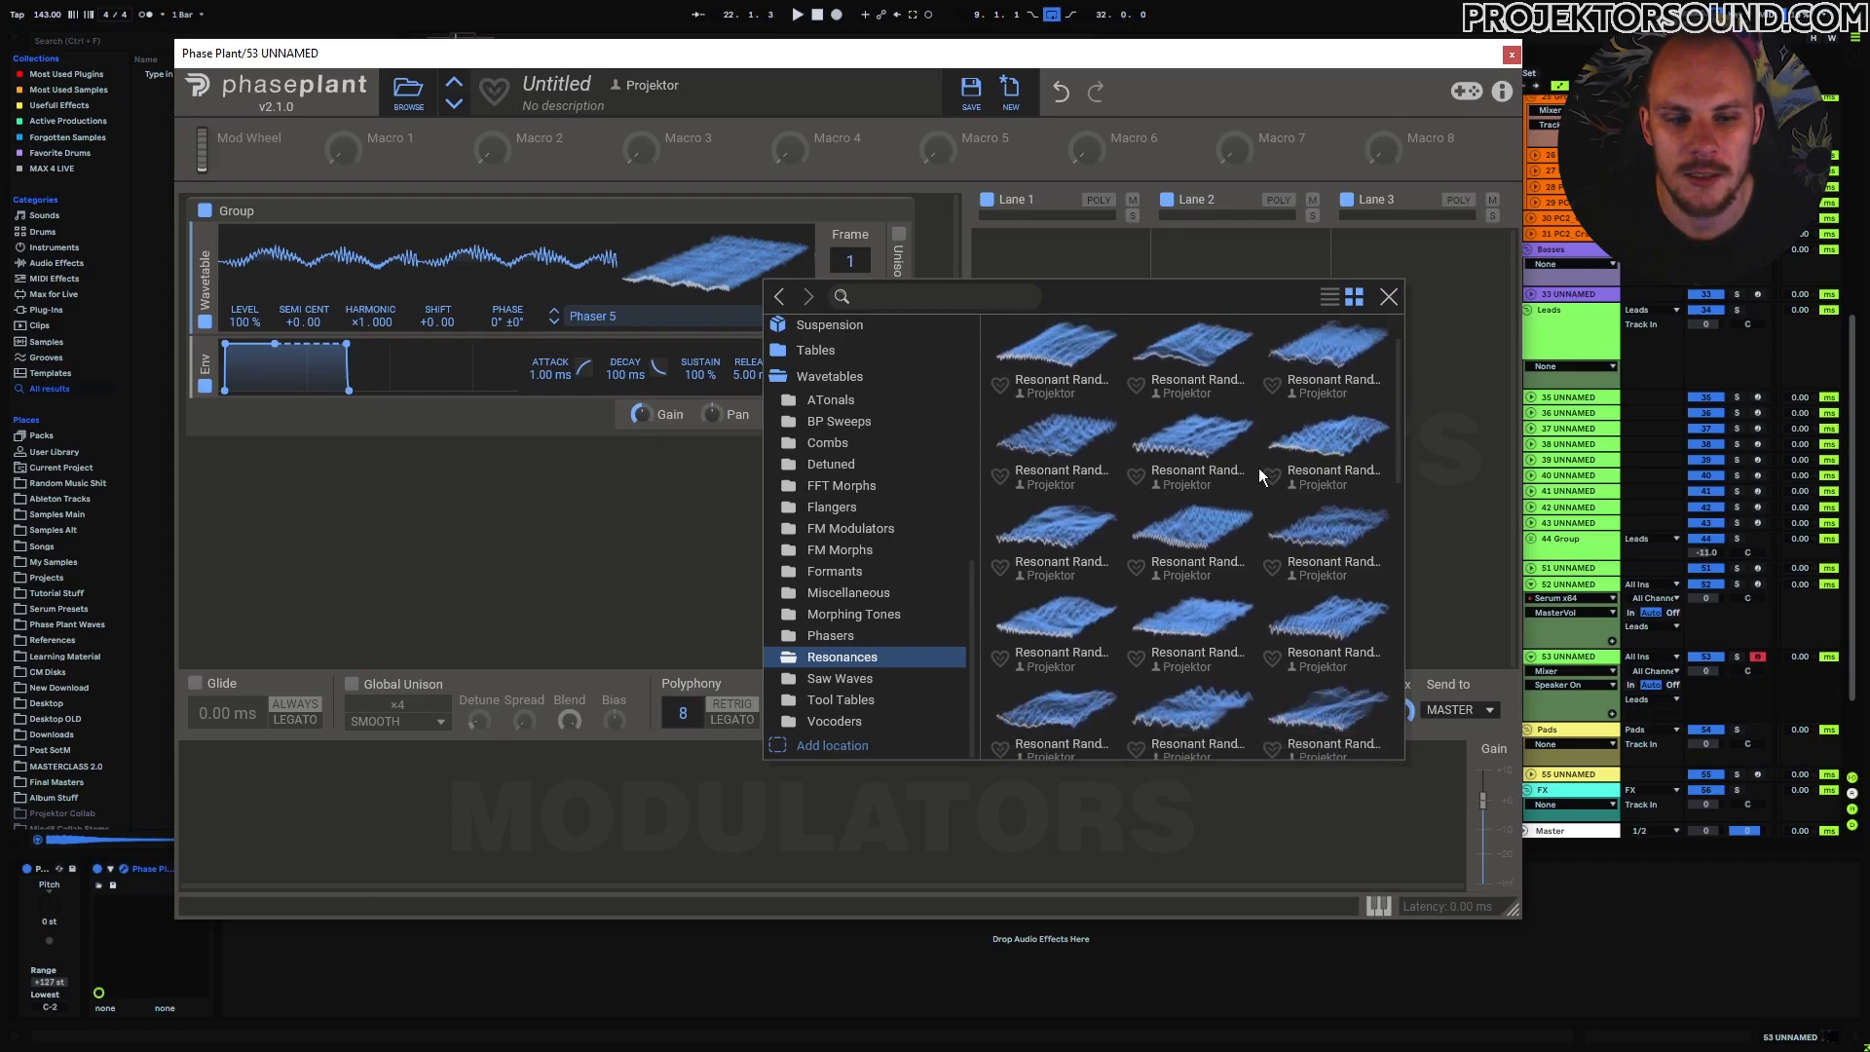
left_click_drag(1399, 390, 1387, 682)
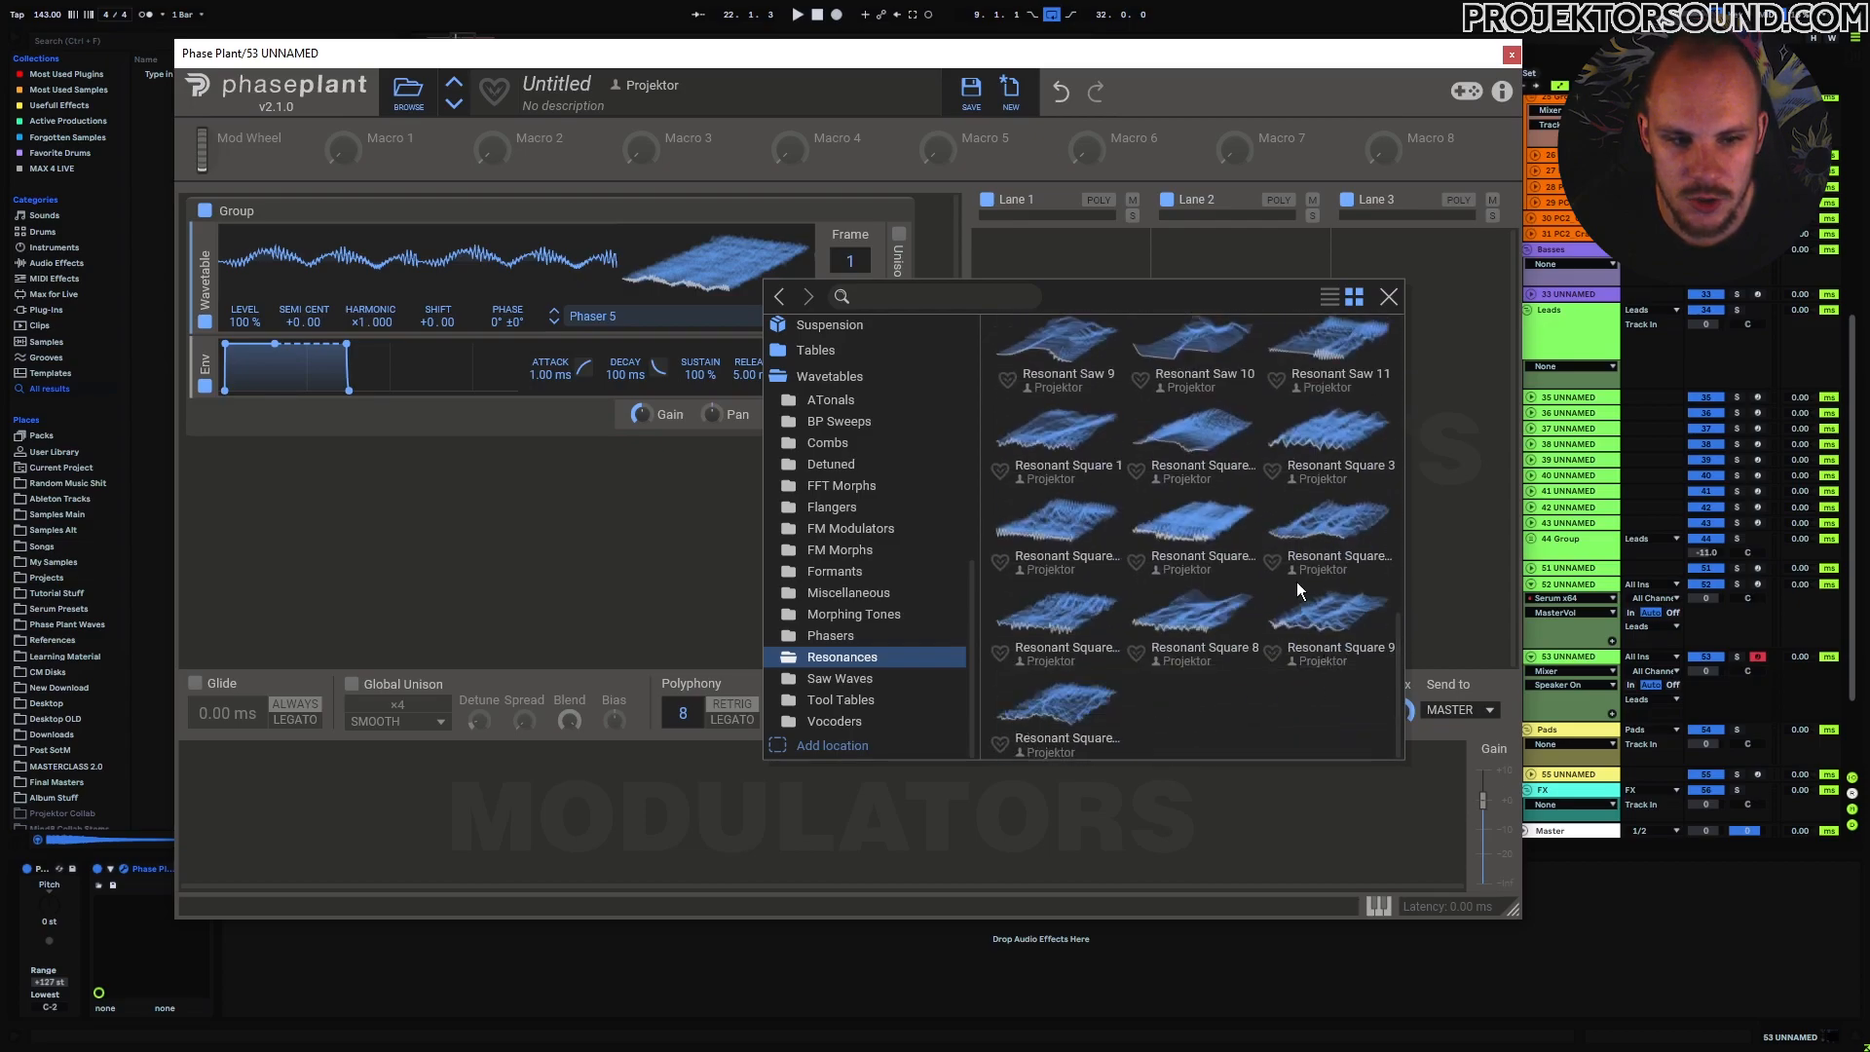
scroll(1305, 614, "up", 2)
scroll(1165, 559, "up", 4)
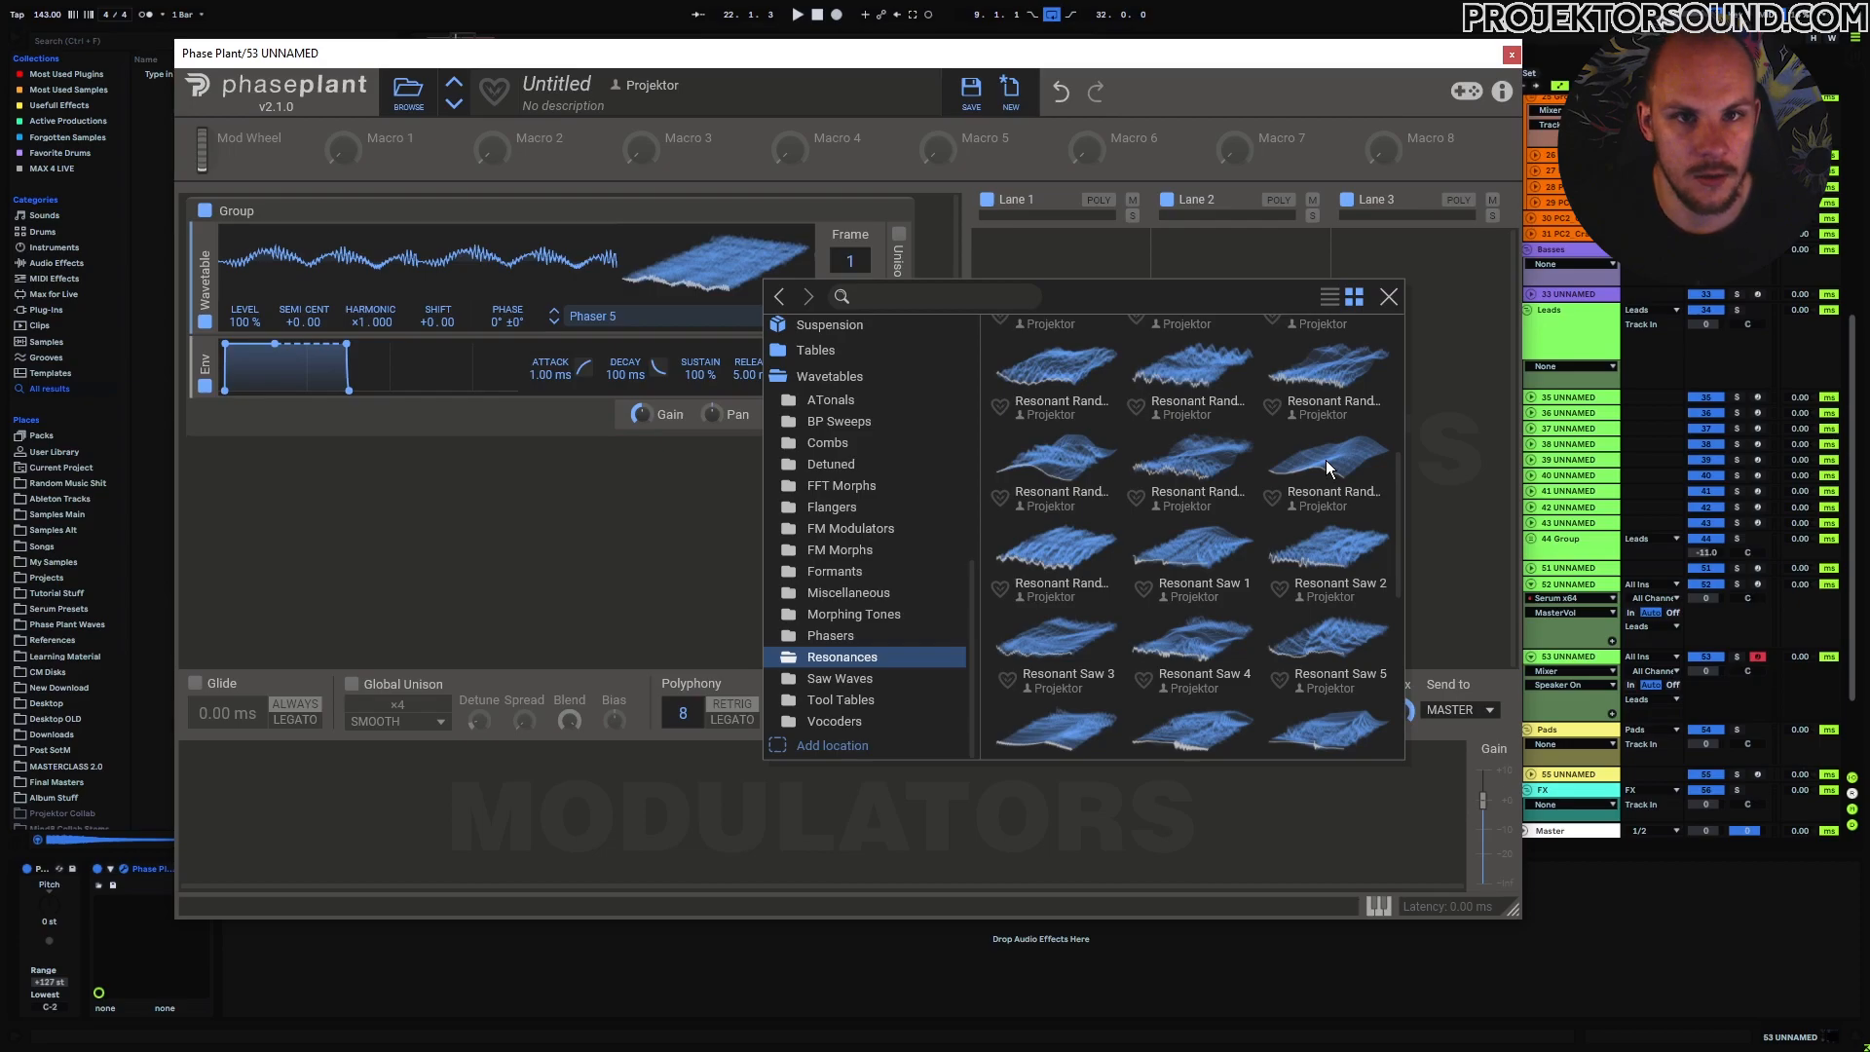
scroll(1175, 512, "up", 3)
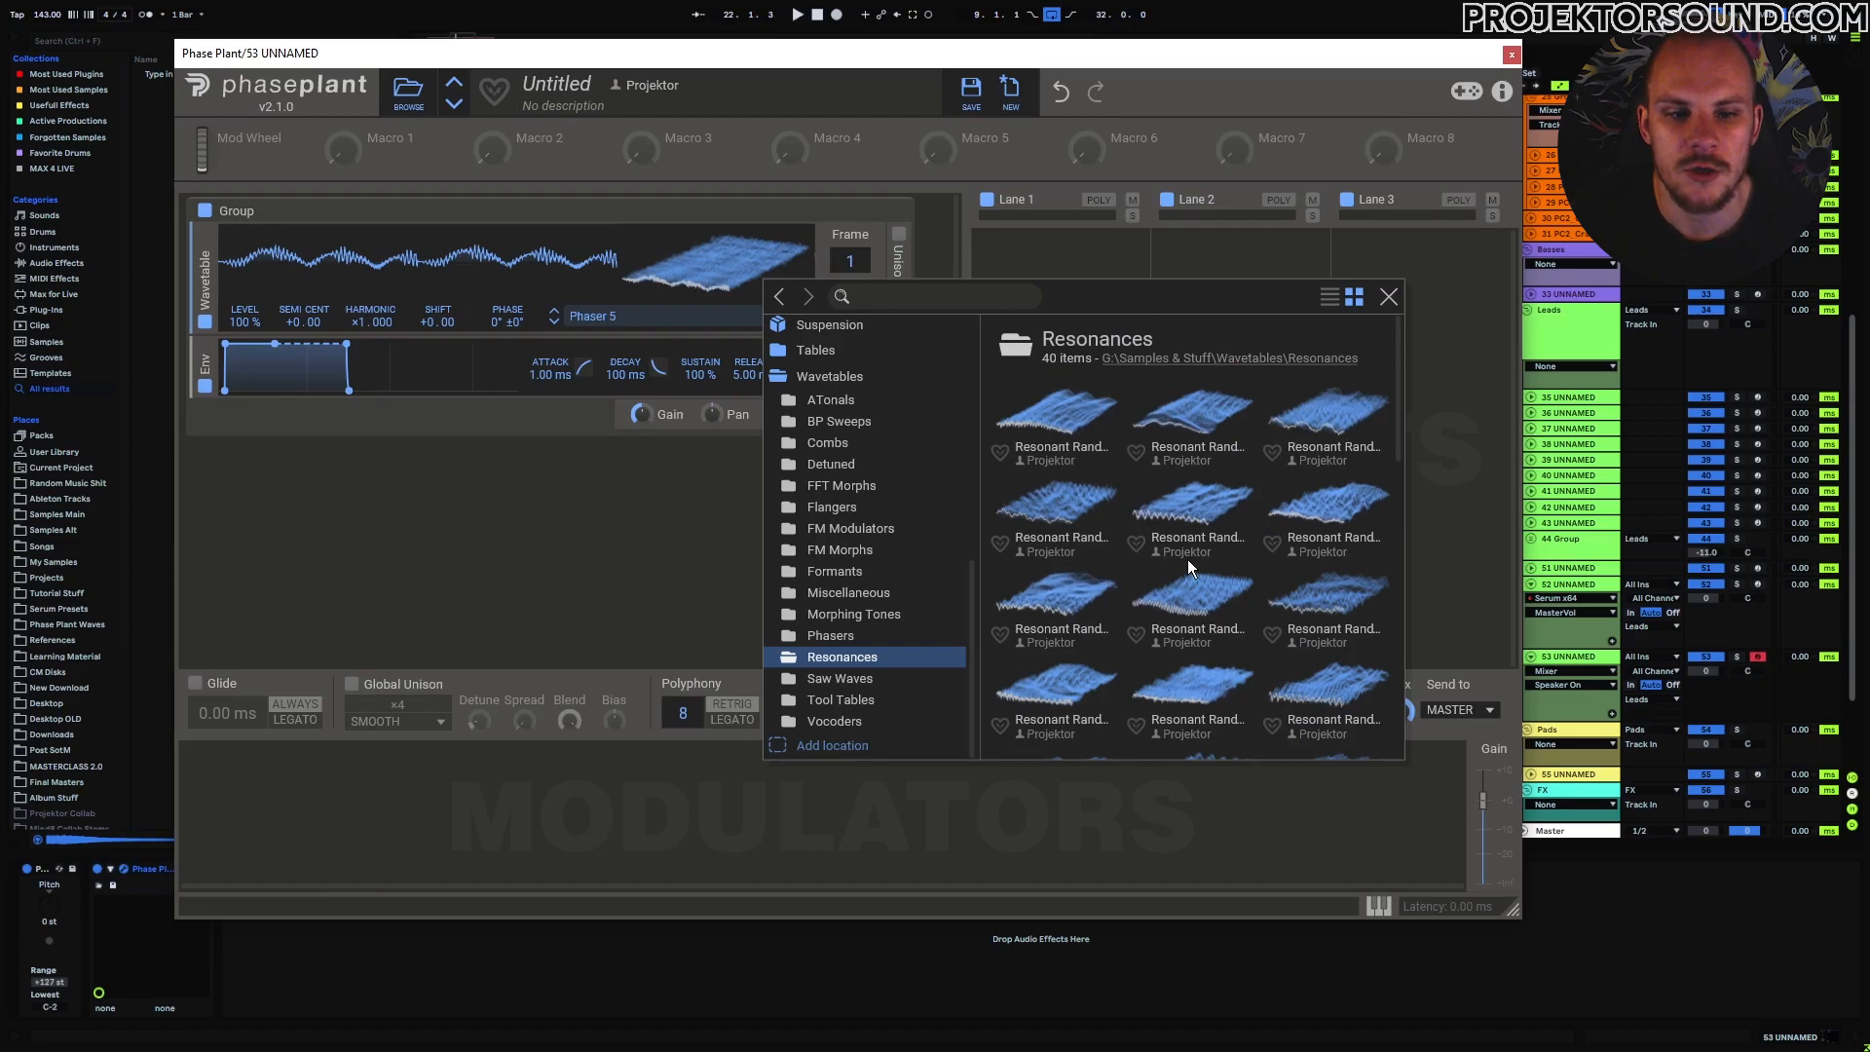
left_click(1351, 406)
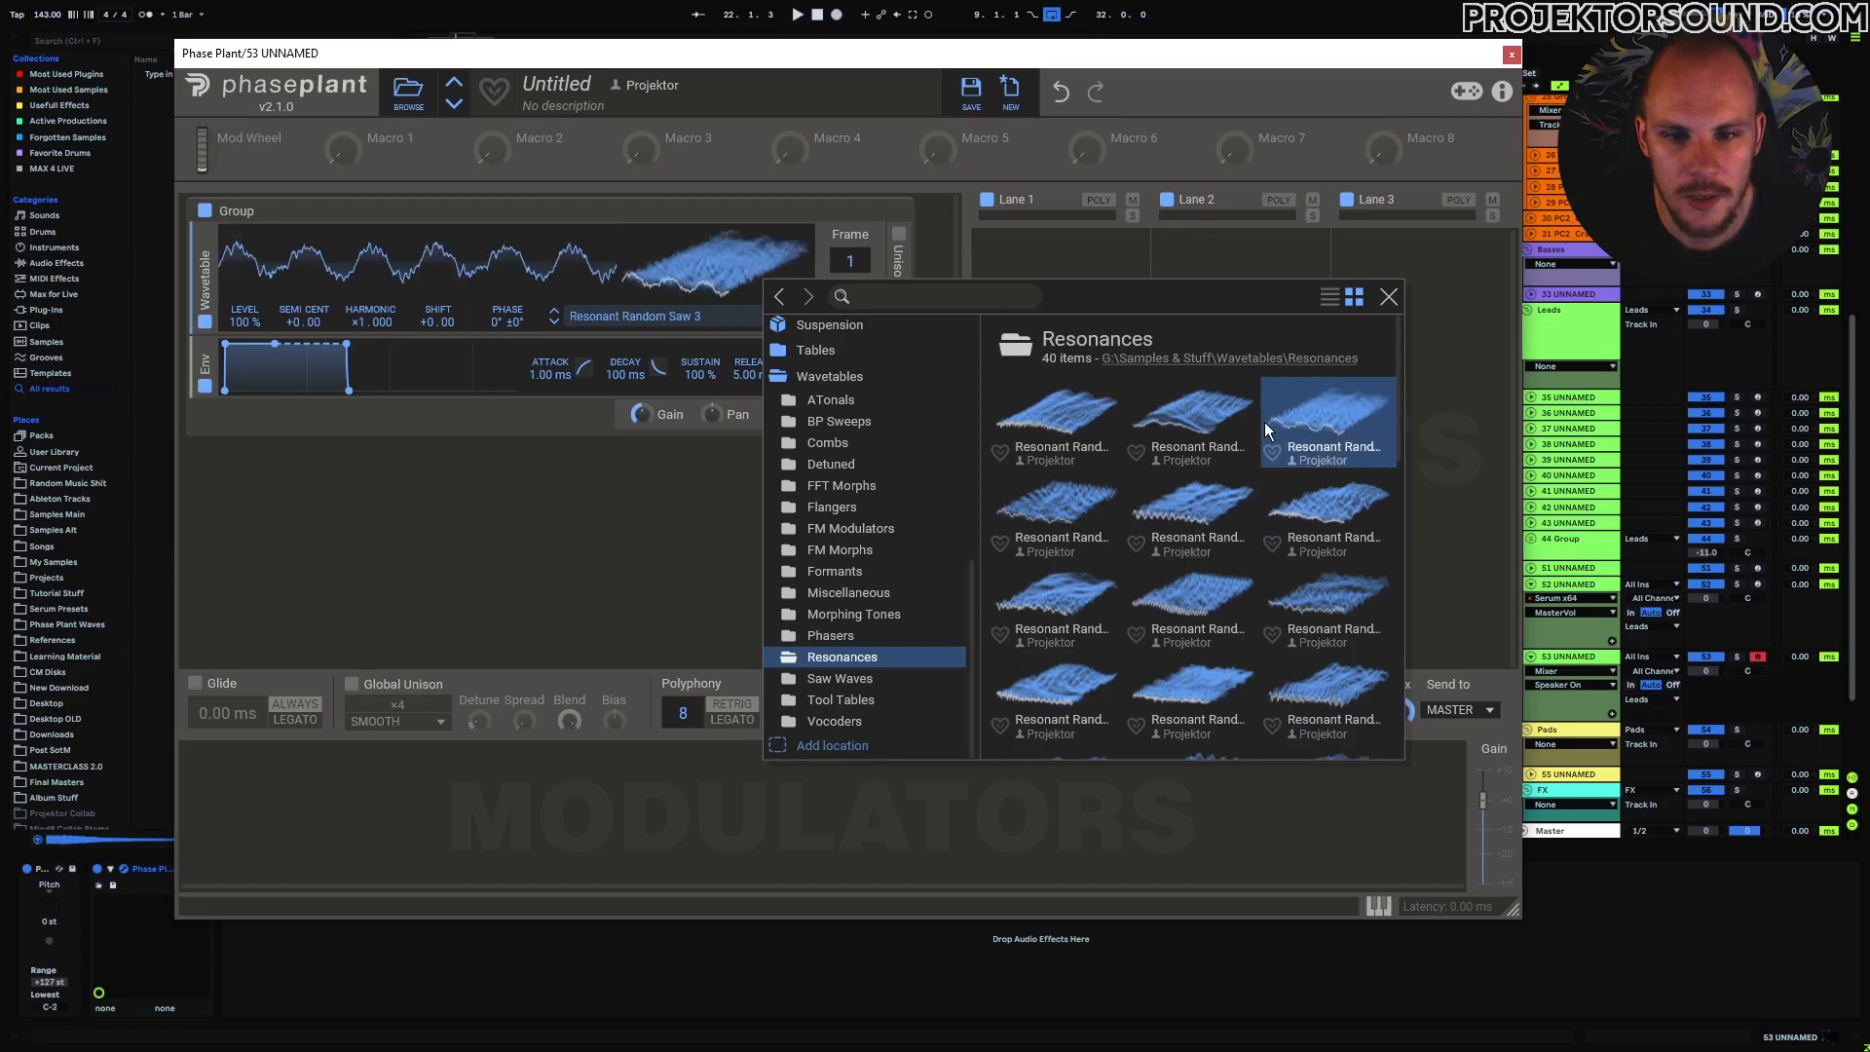
left_click(546, 482)
left_click_drag(854, 280, 854, 190)
Advance the Wavetable generator from Resonant Random Saw 3 to Resonant Random Square 2 with frame sweeps, ending at frame 54.
left_click(554, 321)
left_click_drag(840, 267, 850, 313)
left_click(554, 321)
left_click(555, 323)
left_click(658, 326)
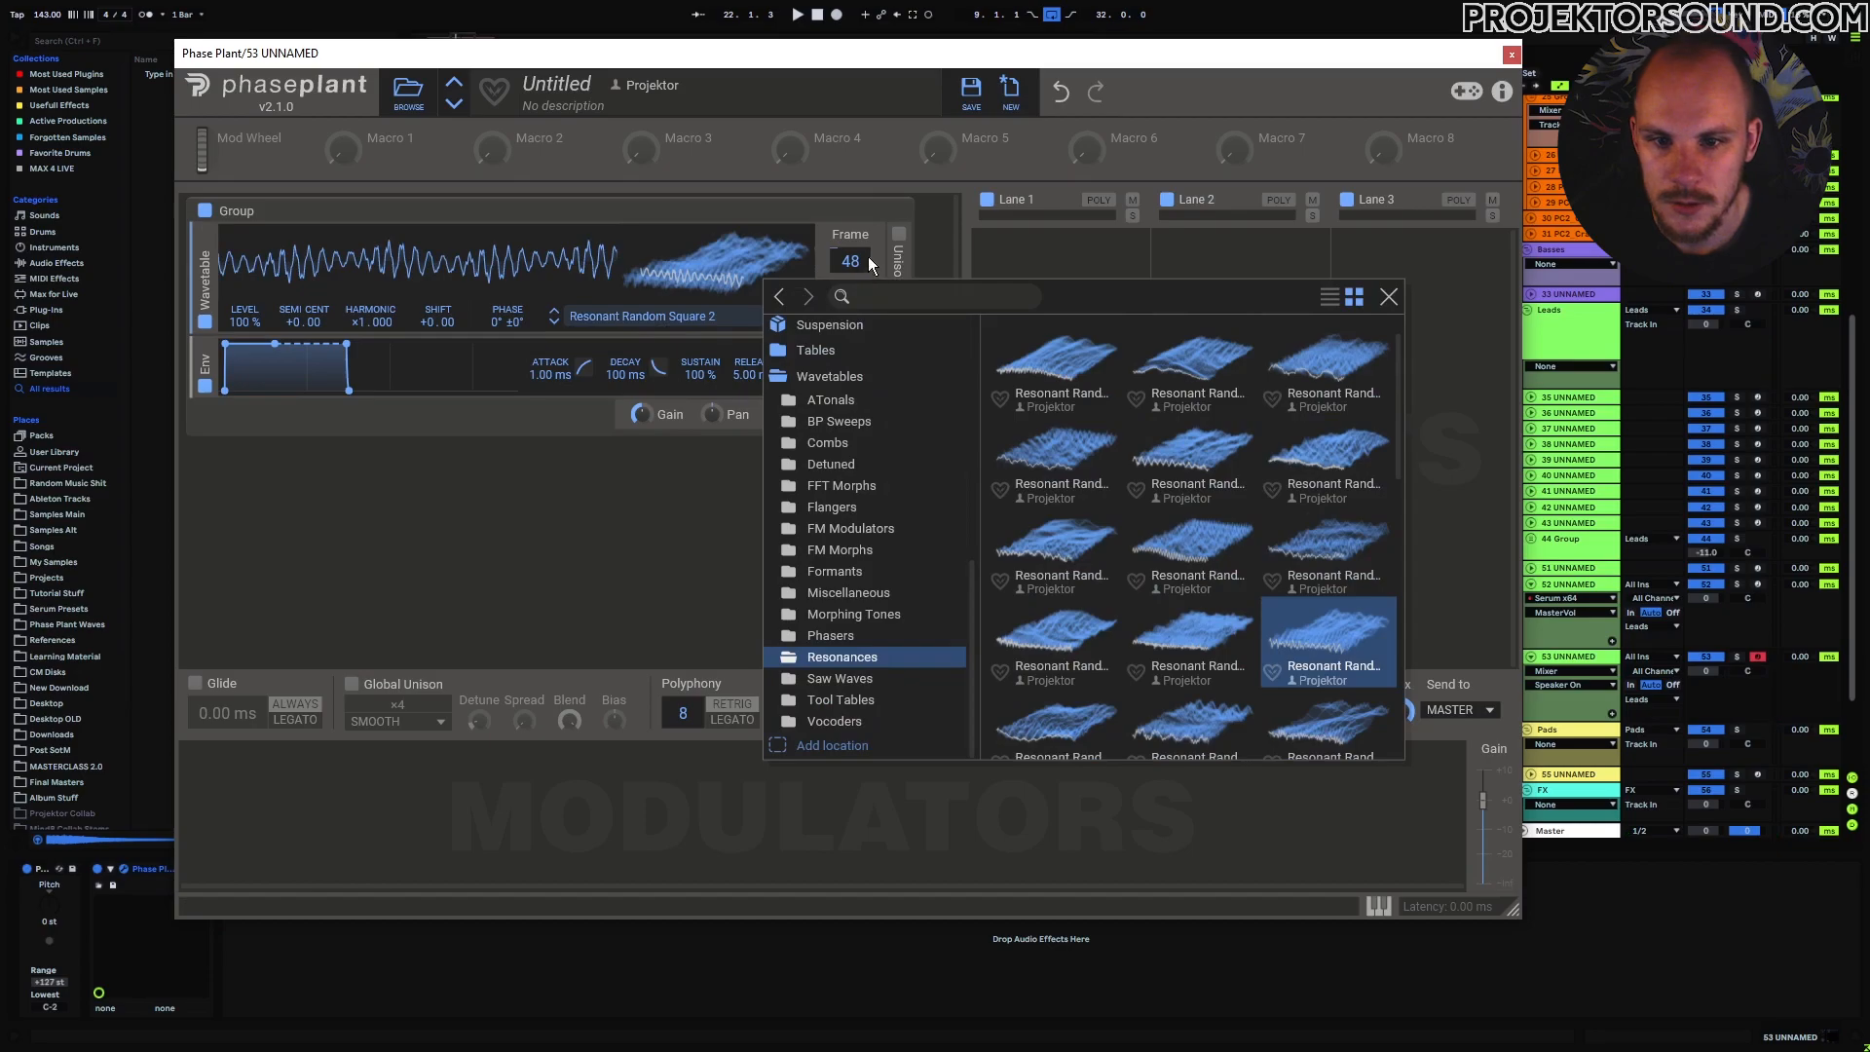
left_click(863, 258)
mouse_move(851, 261)
left_mouse_down()
mouse_move(851, 239)
mouse_move(852, 269)
left_mouse_up()
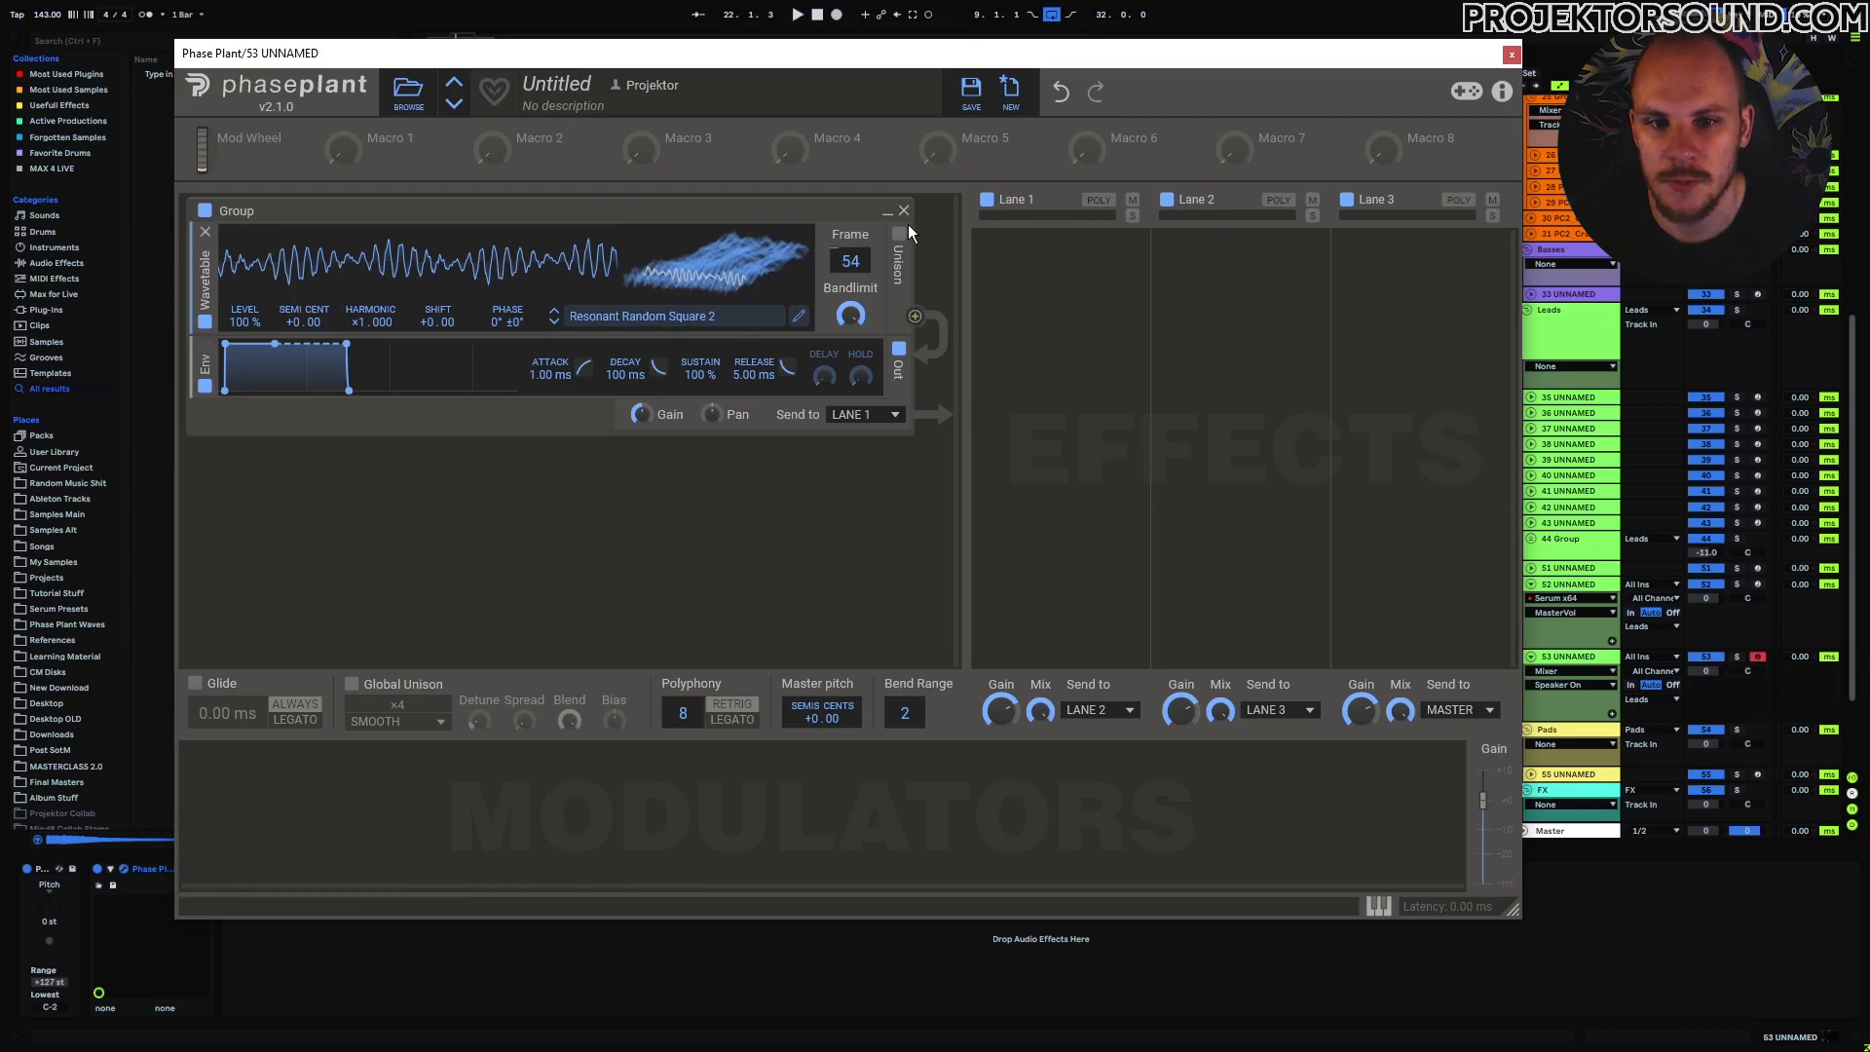
Advance from Resonant Random Square 2 to Resonant Random Square 6, sweeping the frame between wavetables and ending at frame 62.
left_click_drag(851, 261, 850, 154)
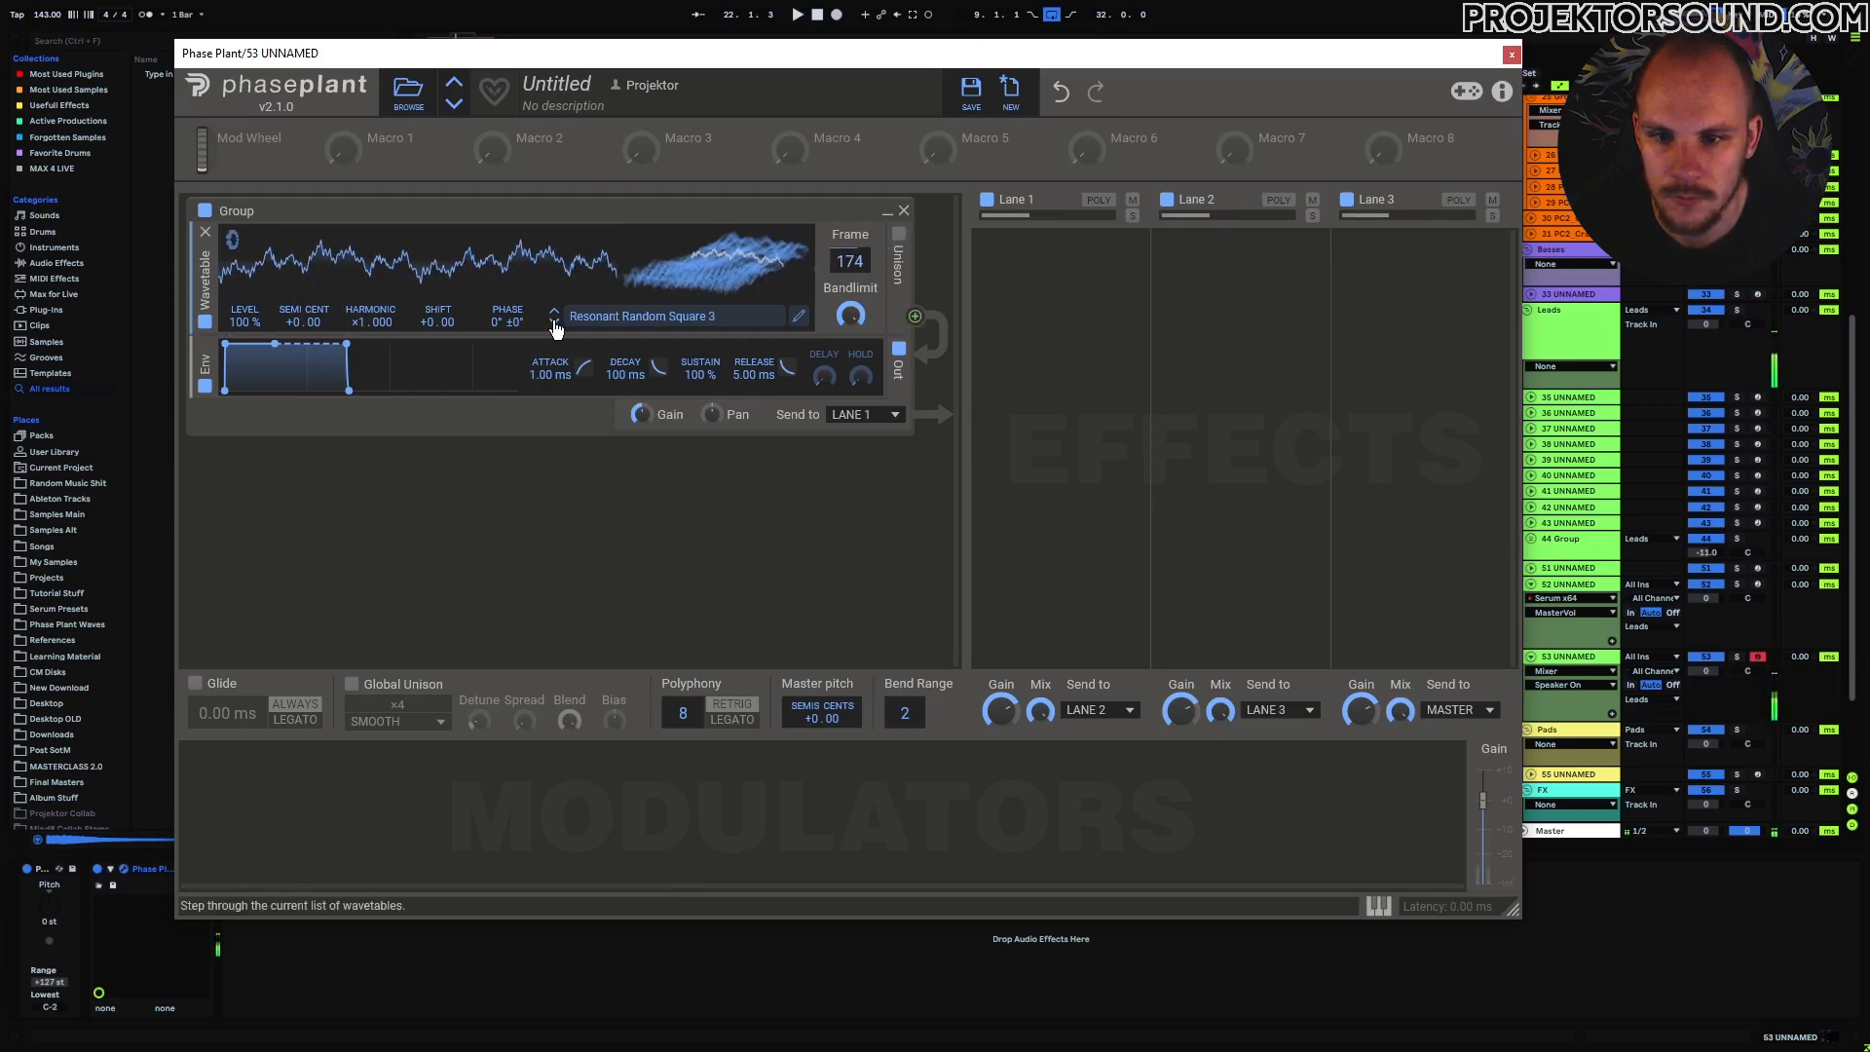
left_click(554, 323)
mouse_move(866, 257)
left_mouse_down()
mouse_move(866, 343)
mouse_move(866, 234)
left_mouse_up()
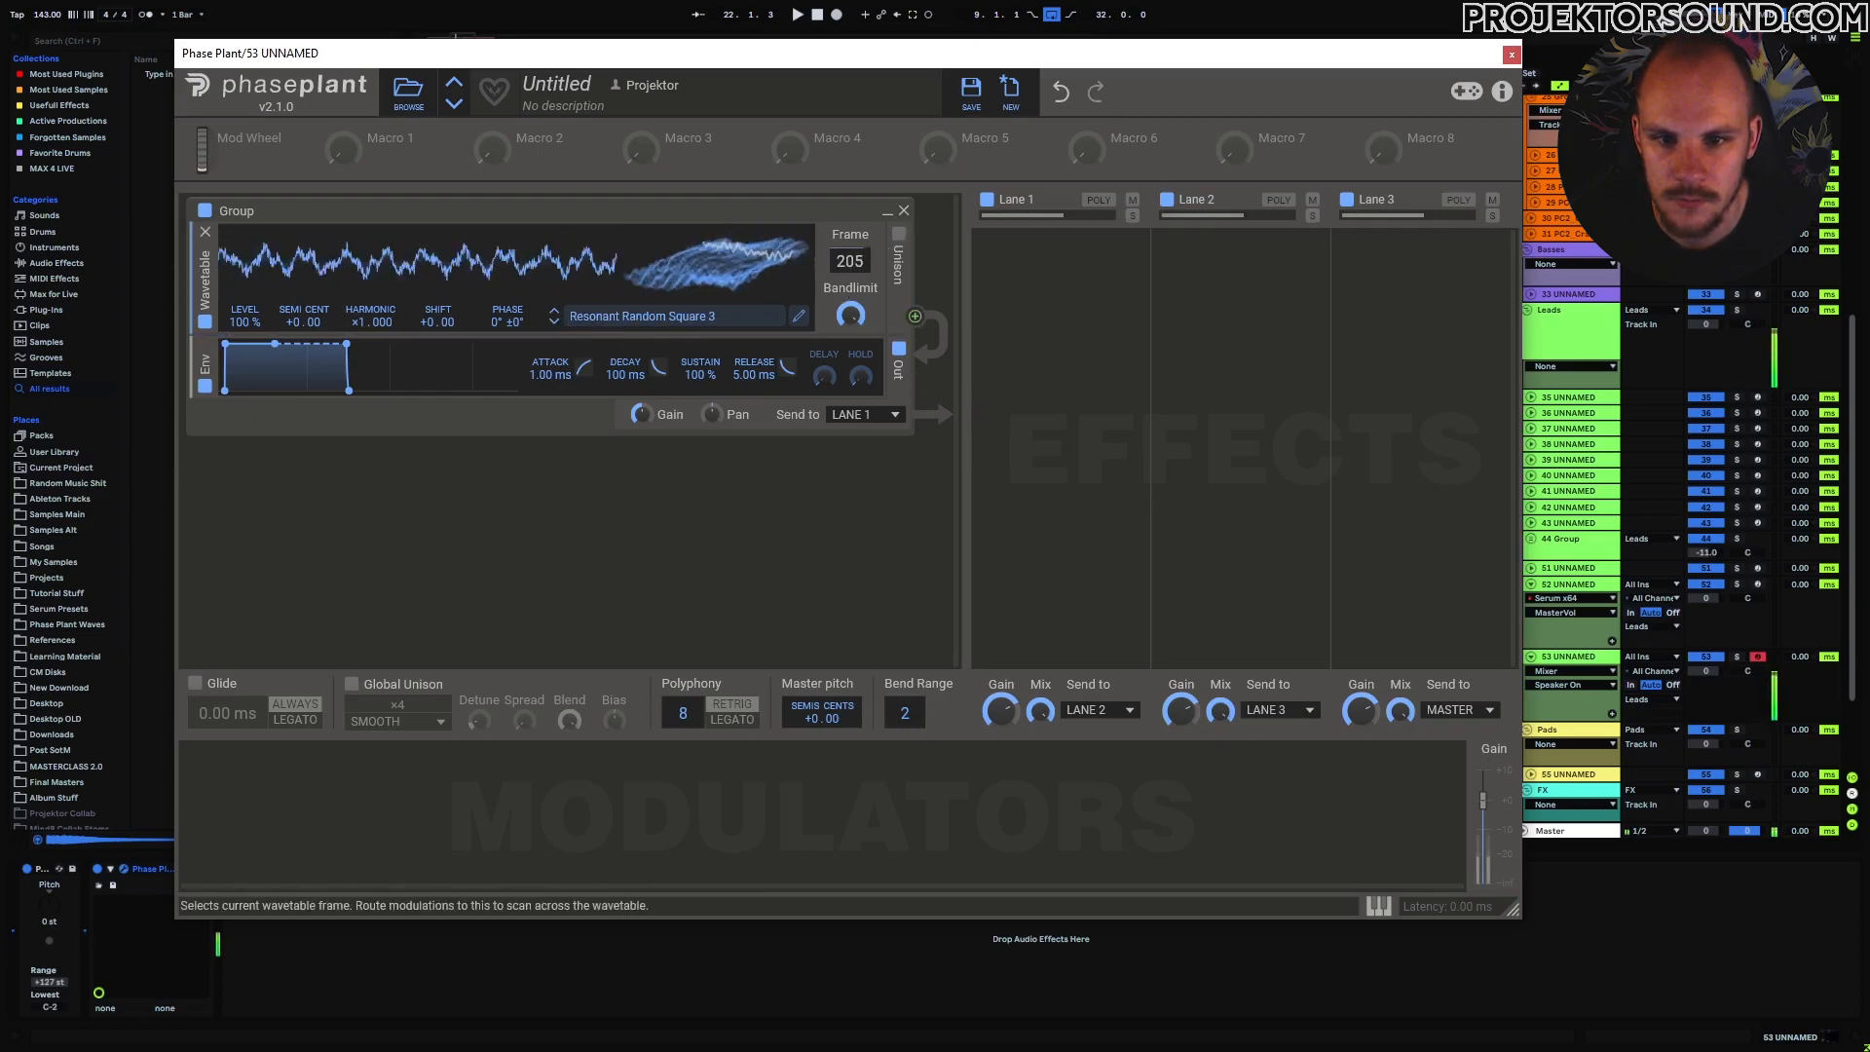
left_click(553, 324)
mouse_move(863, 265)
left_mouse_down()
mouse_move(863, 197)
mouse_move(863, 313)
mouse_move(850, 107)
mouse_move(850, 263)
mouse_move(868, 119)
mouse_move(868, 231)
left_mouse_up()
left_click(553, 325)
left_click(554, 323)
Load Resonant Saw 2 from the Resonances folder, sweep its frame to 215 and advance to Resonant Saw 5.
left_click(719, 317)
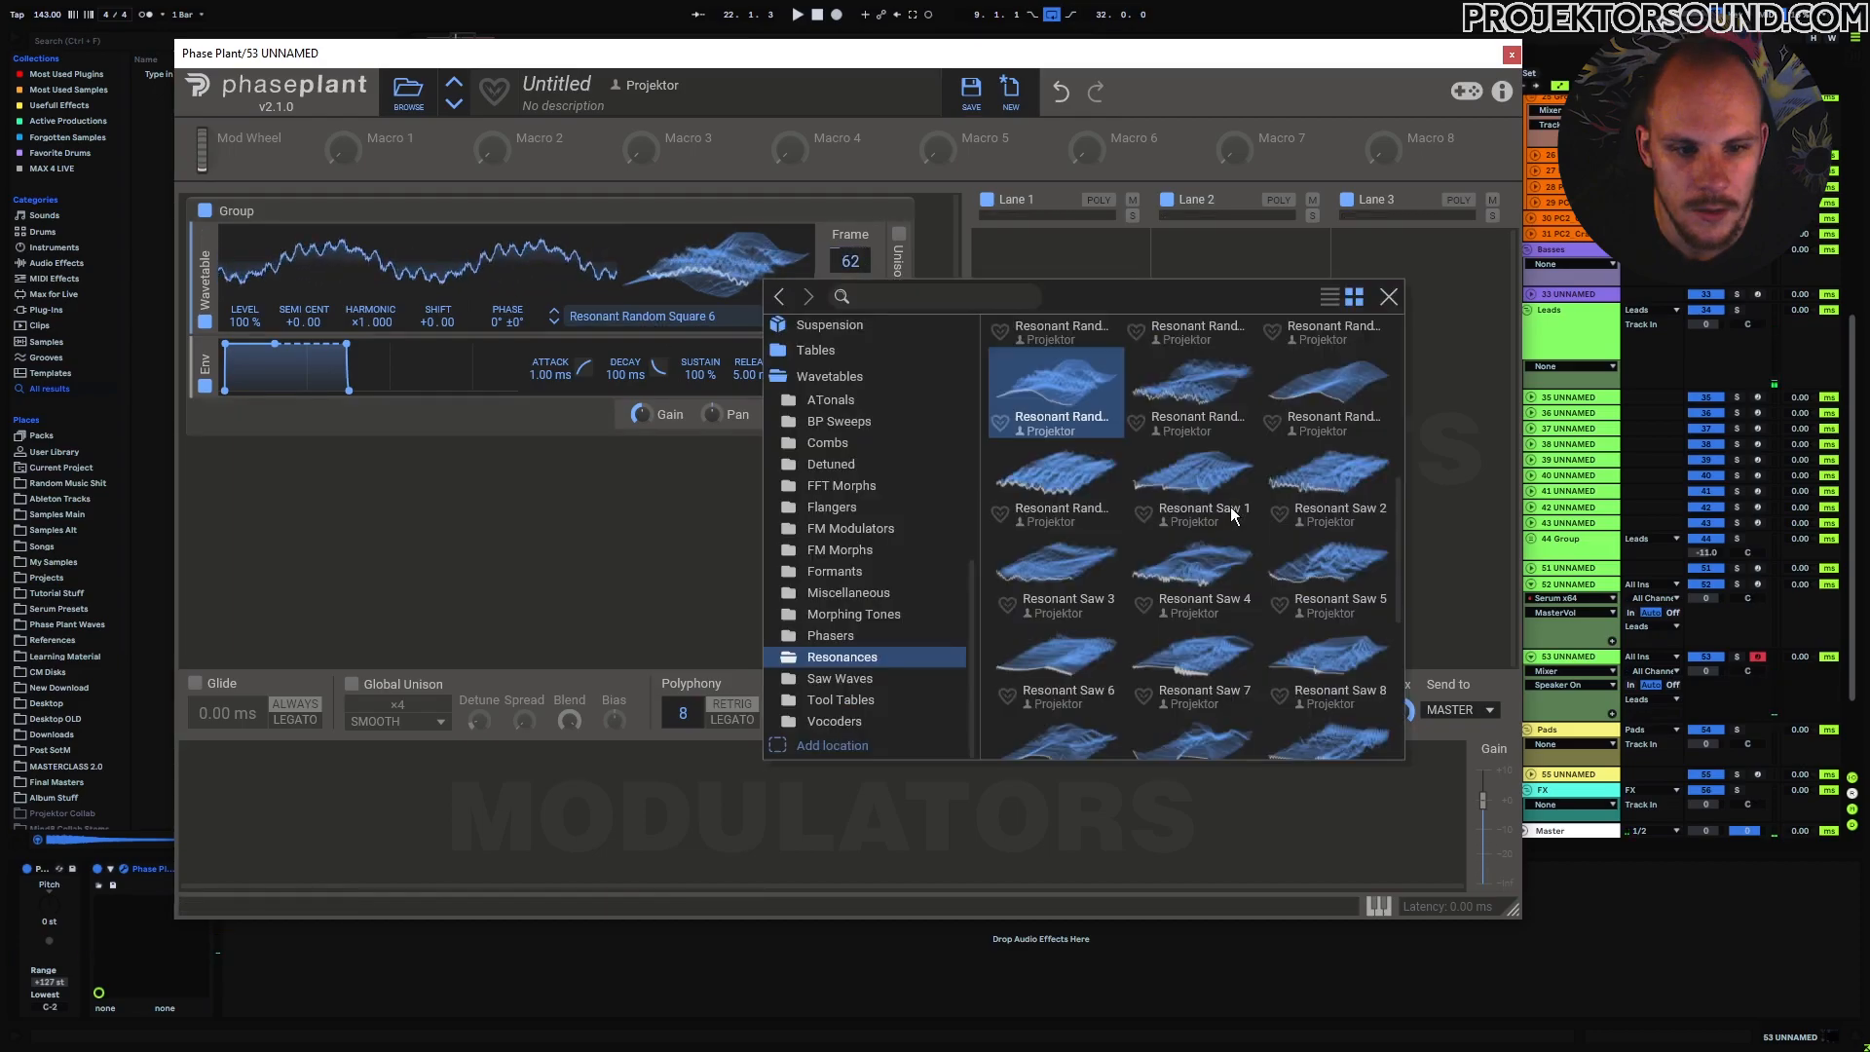
left_click(1347, 473)
left_click(626, 500)
left_click_drag(855, 275, 837, 240)
left_click(554, 321)
left_click(555, 321)
left_click(554, 321)
Load Resonant Square 3 from the Resonances folder and sweep its frame, ending at 105.
left_click(619, 318)
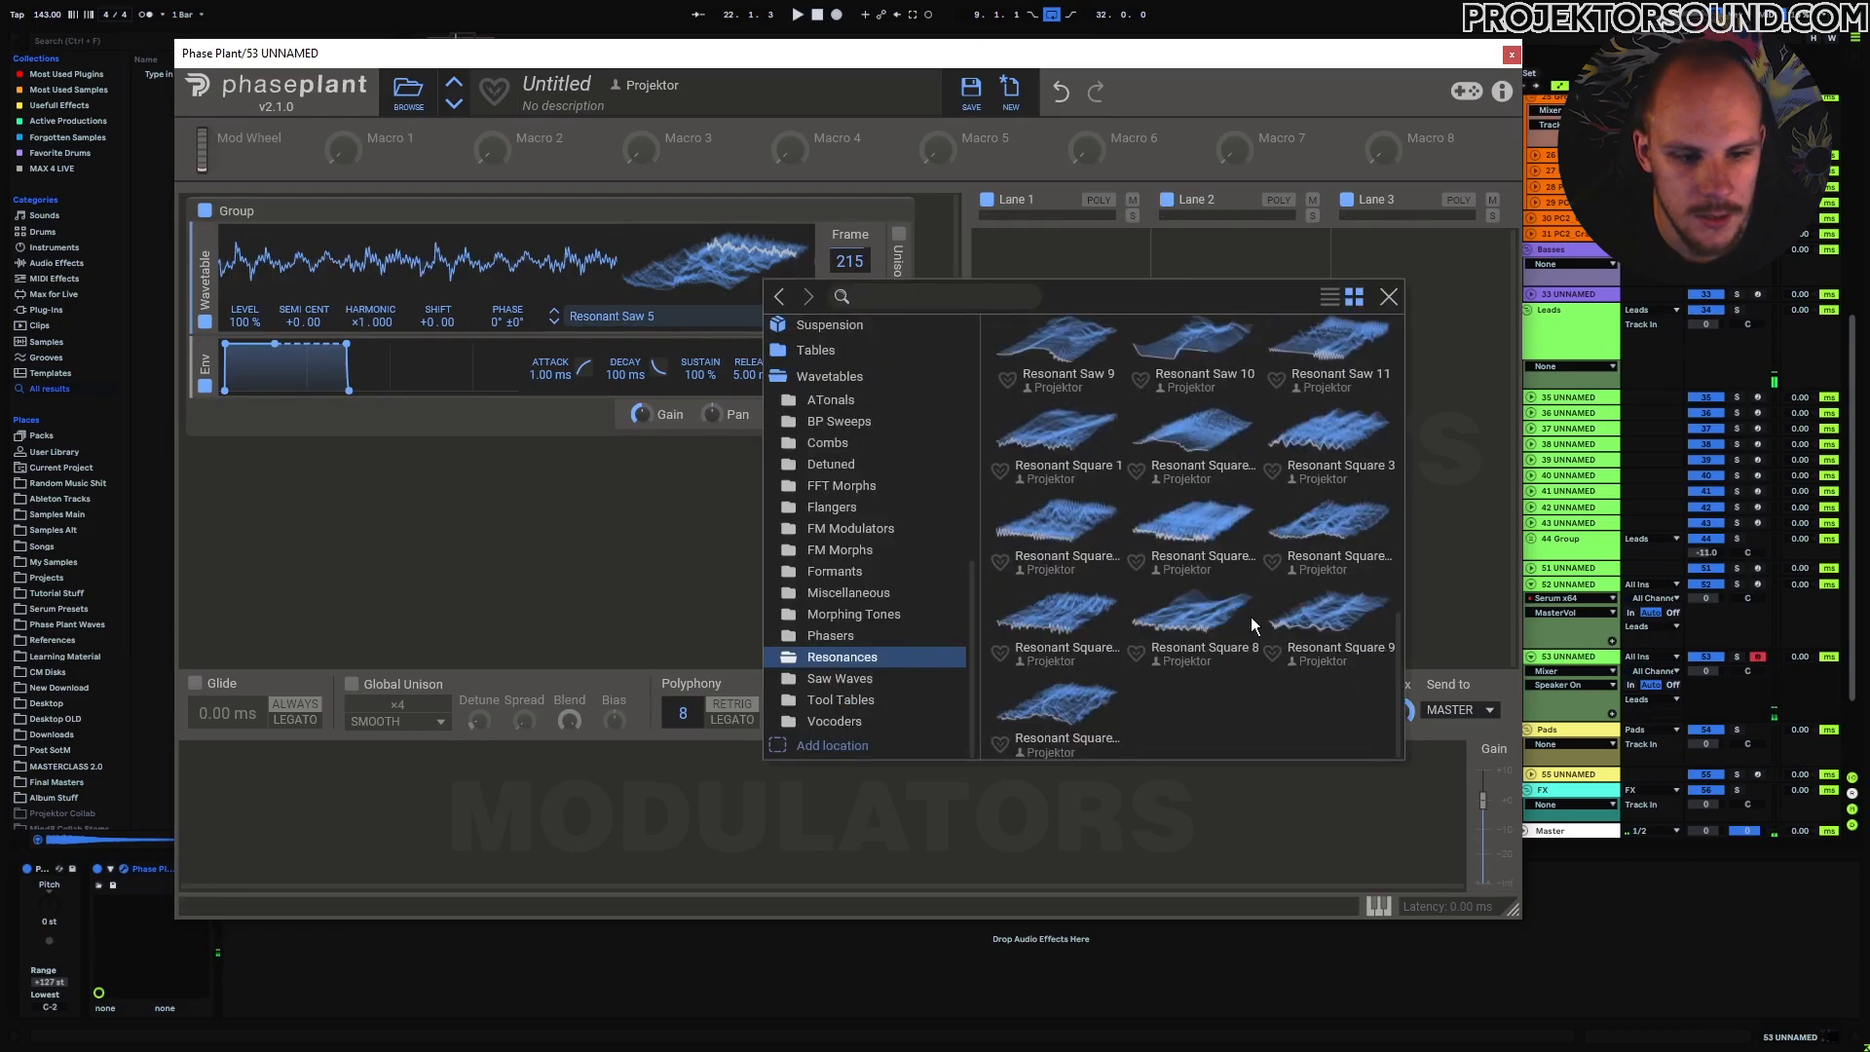
left_click(1335, 429)
left_click(558, 509)
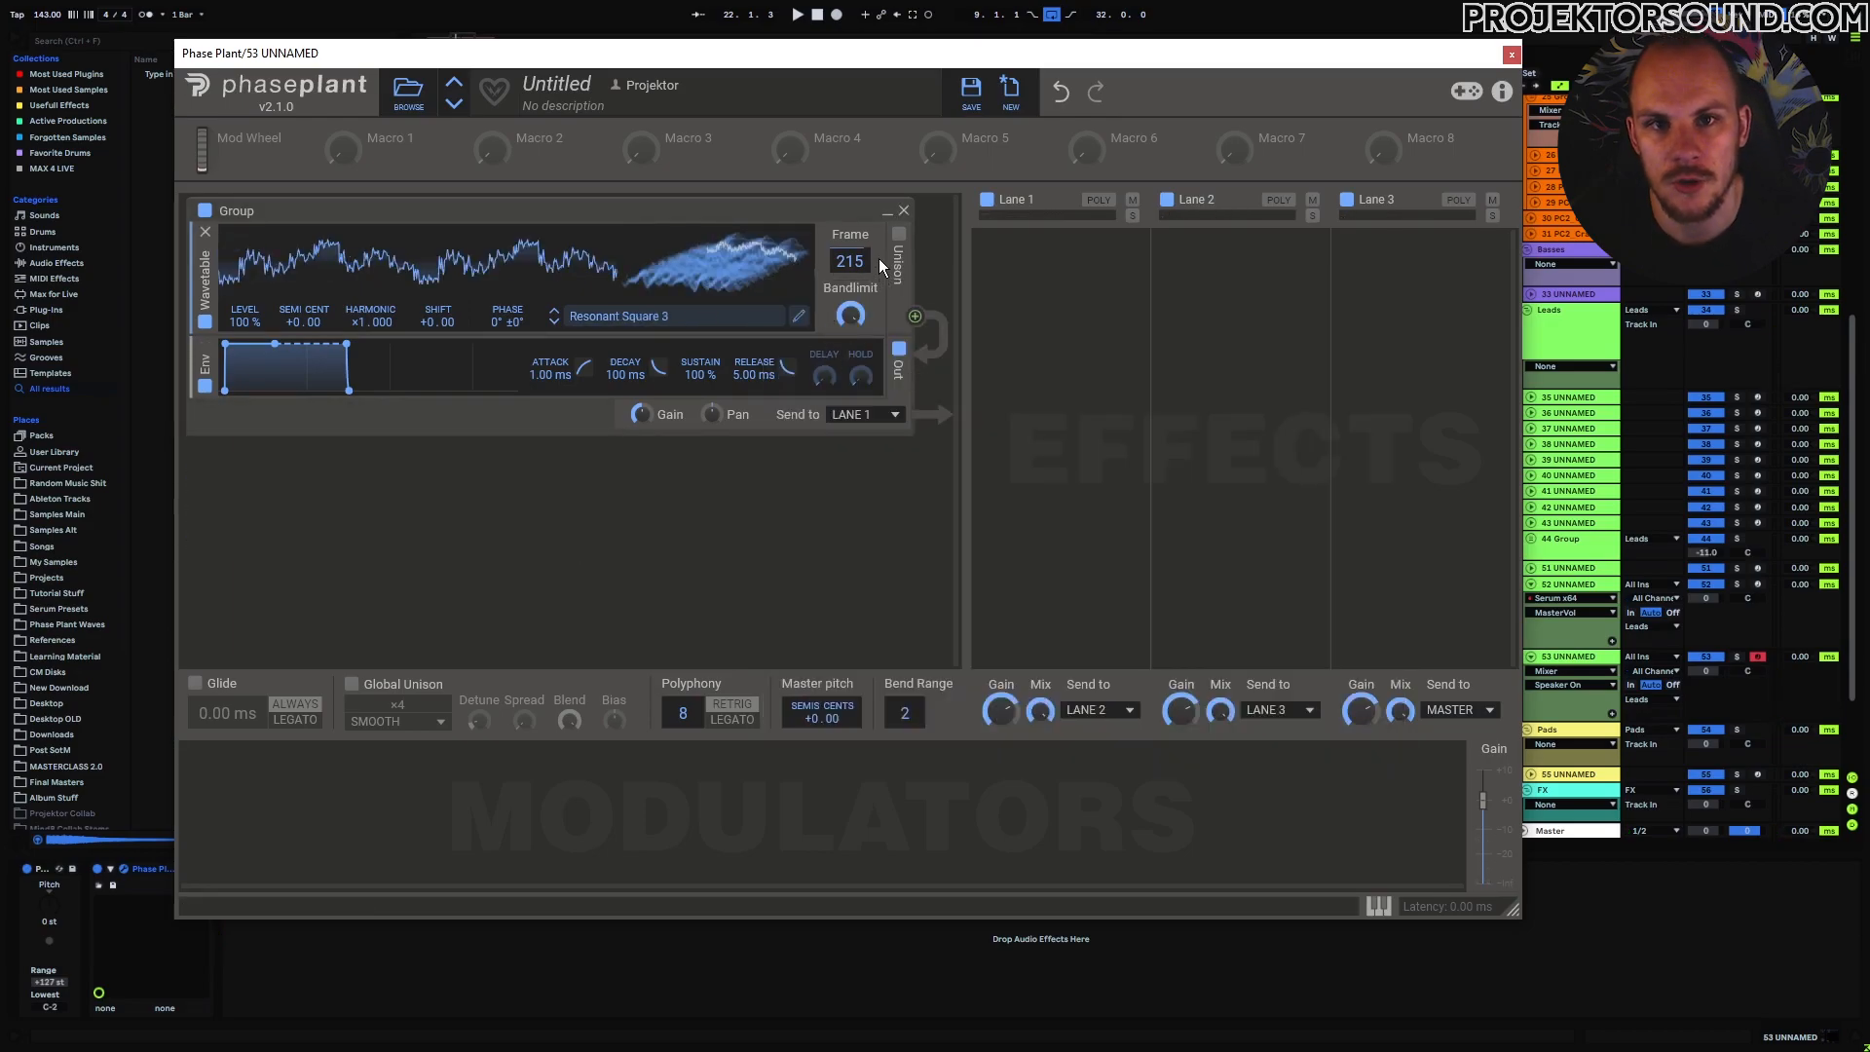
left_click_drag(879, 259, 878, 321)
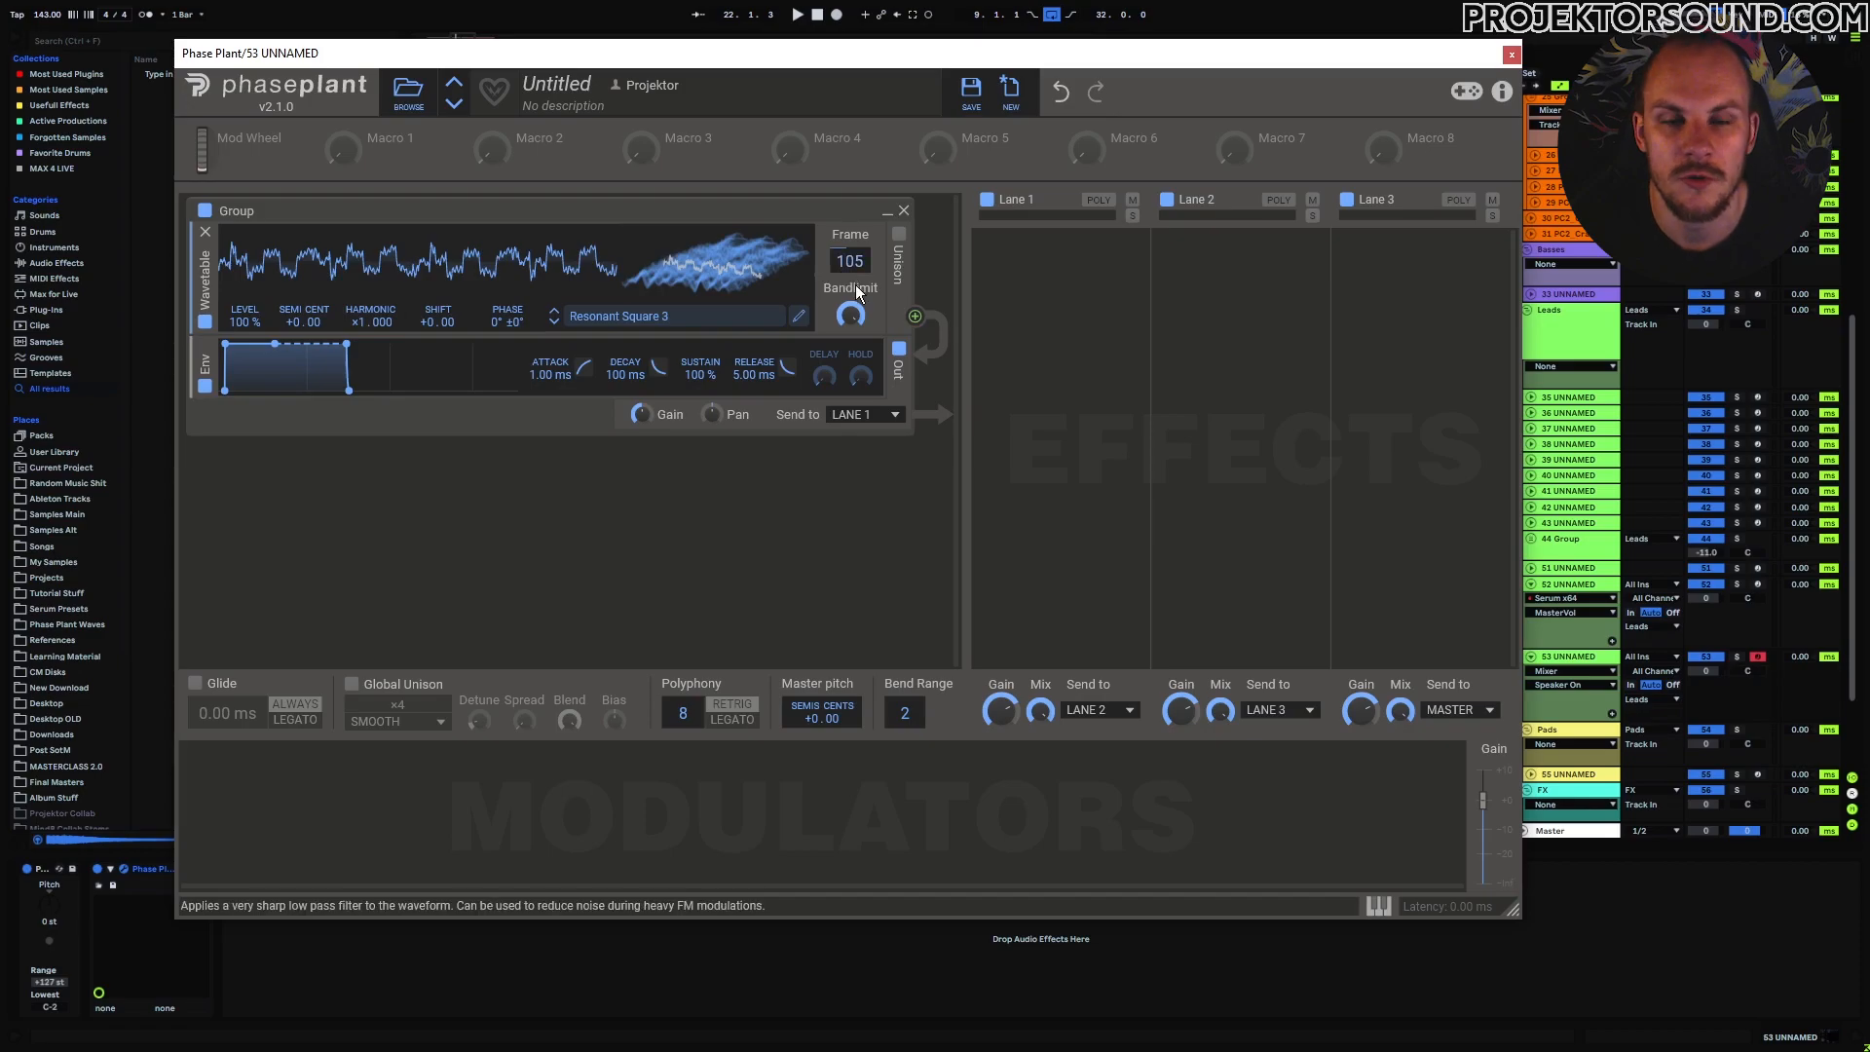
Load FreeformPhase Saw Processing from the Saw Waves folder and sweep its frame to 187.
left_click(631, 316)
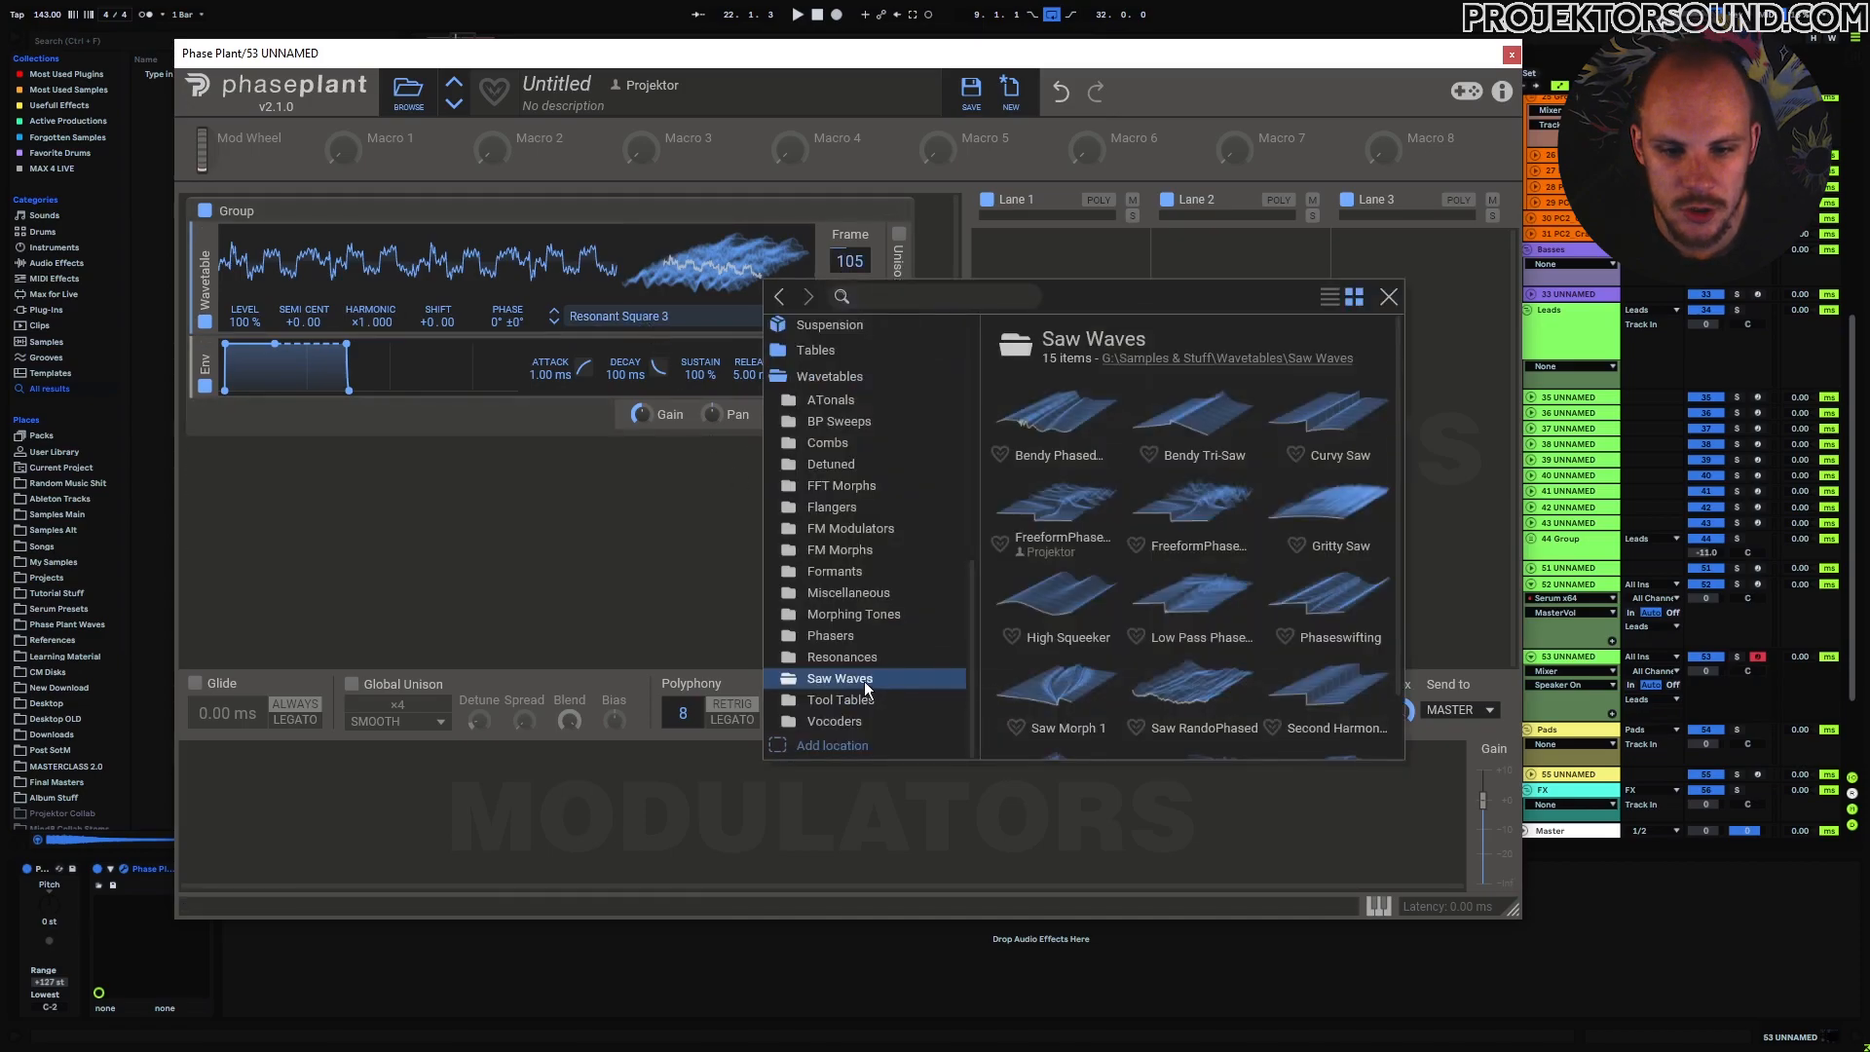
scroll(1223, 604, "down", 1)
scroll(1202, 596, "up", 1)
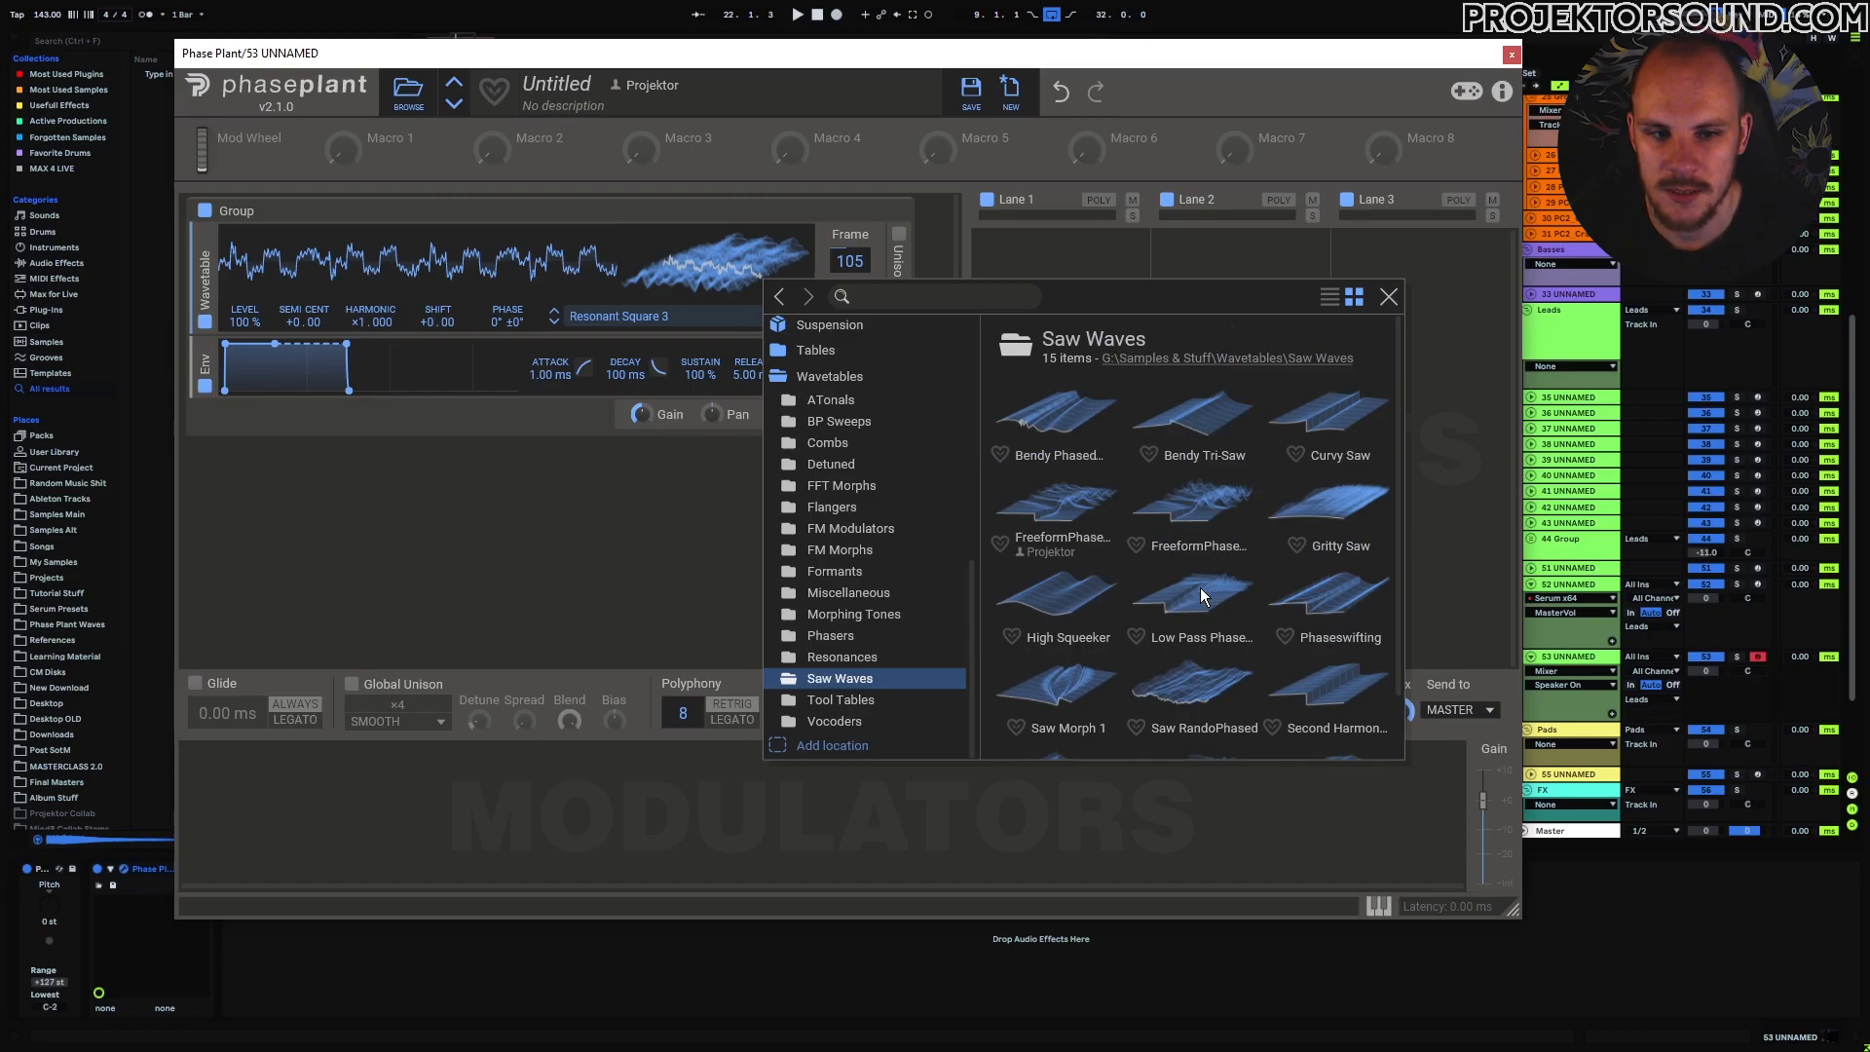
scroll(1003, 574, "down", 1)
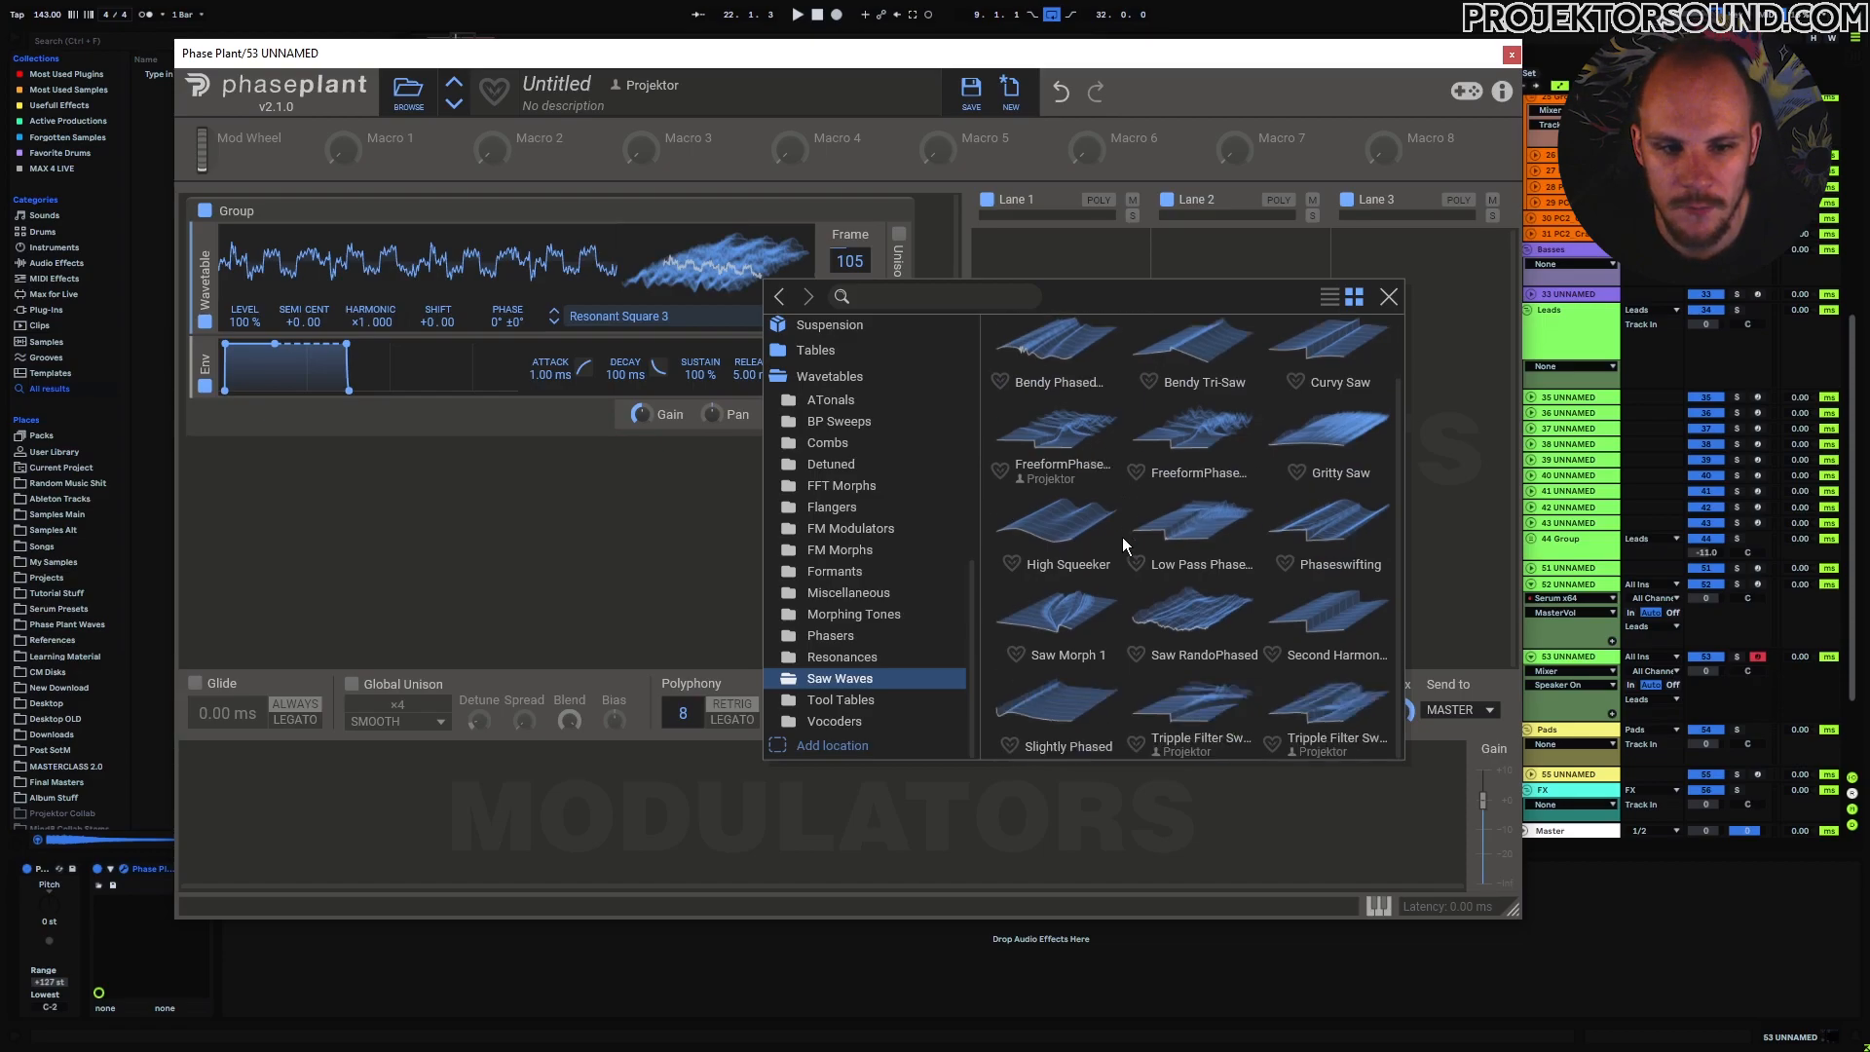
left_click(1056, 429)
left_click(539, 523)
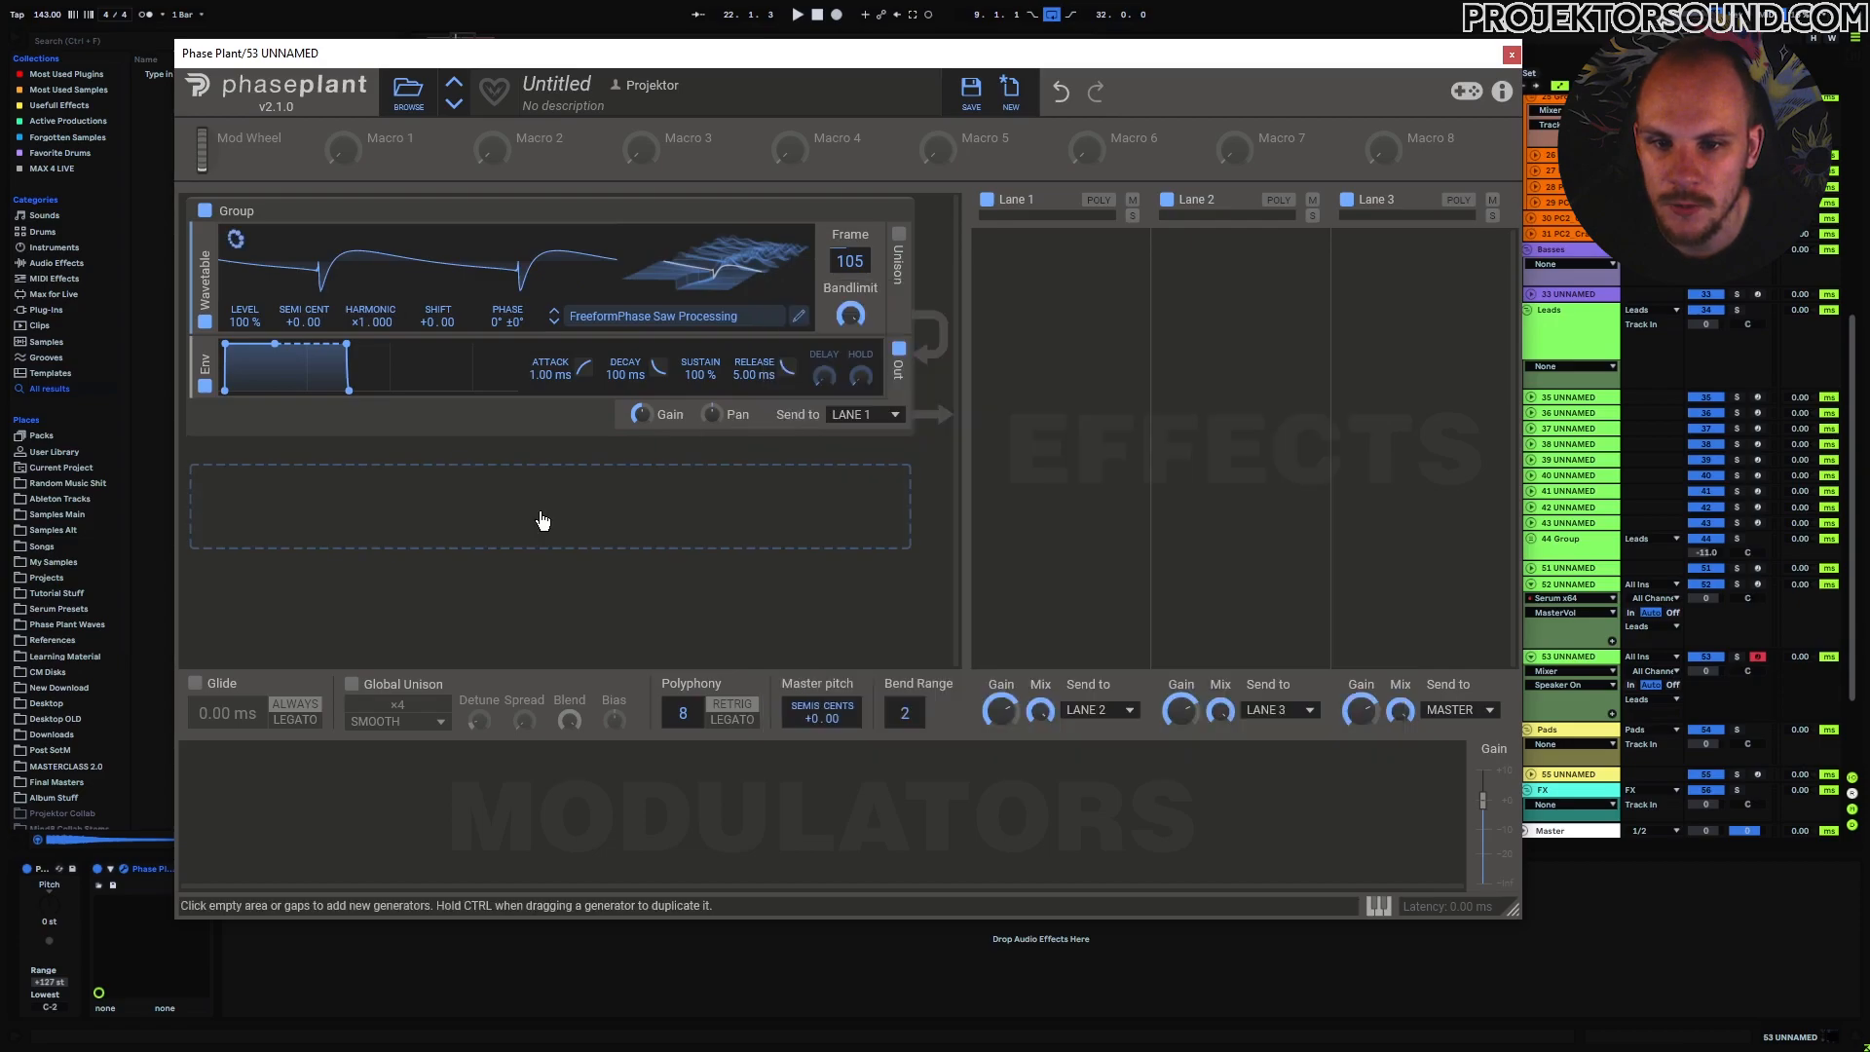
left_click_drag(850, 259, 852, 82)
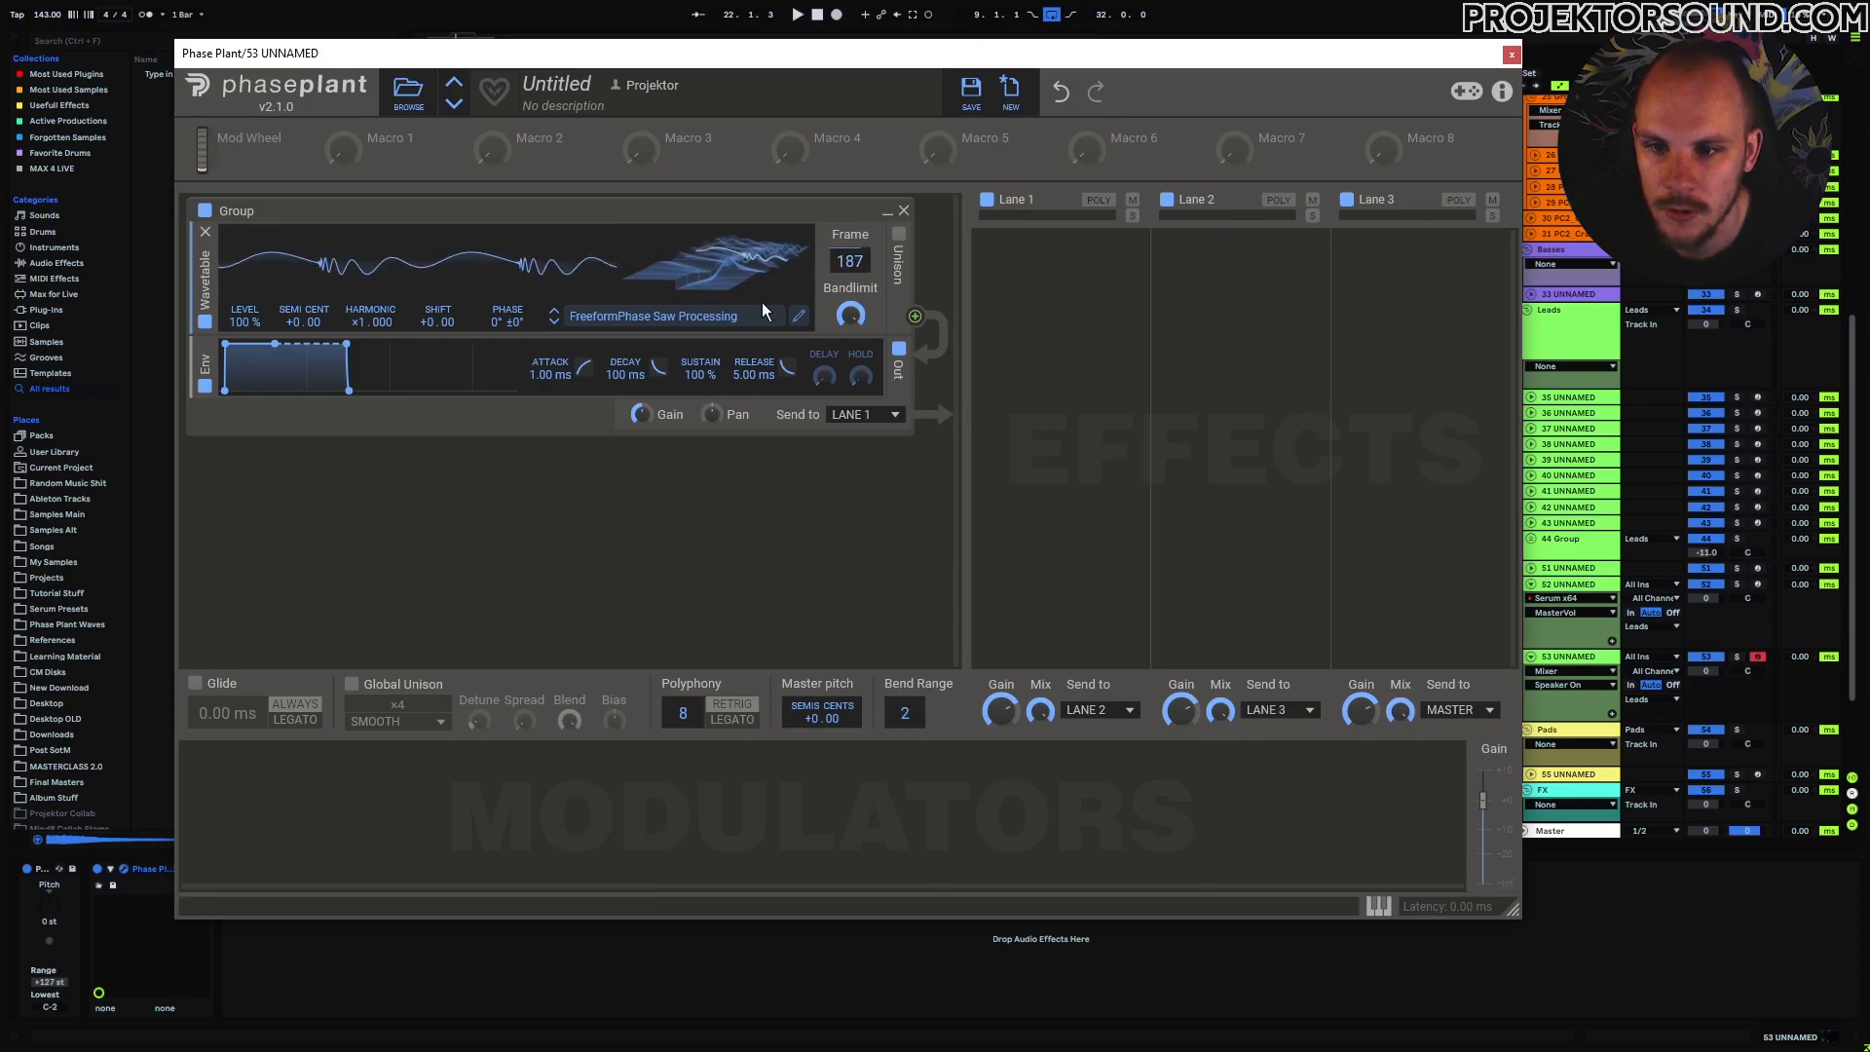
Load the second FreeformPhase Saw Processing variant from the Saw Waves folder and sweep its frame, ending at 154.
left_click(711, 317)
left_click(1160, 466)
left_click(647, 376)
left_click_drag(851, 261, 850, 267)
Load Low Pass Phase Sweep from the Saw Waves folder and sweep its frame down to 1.
left_click(726, 317)
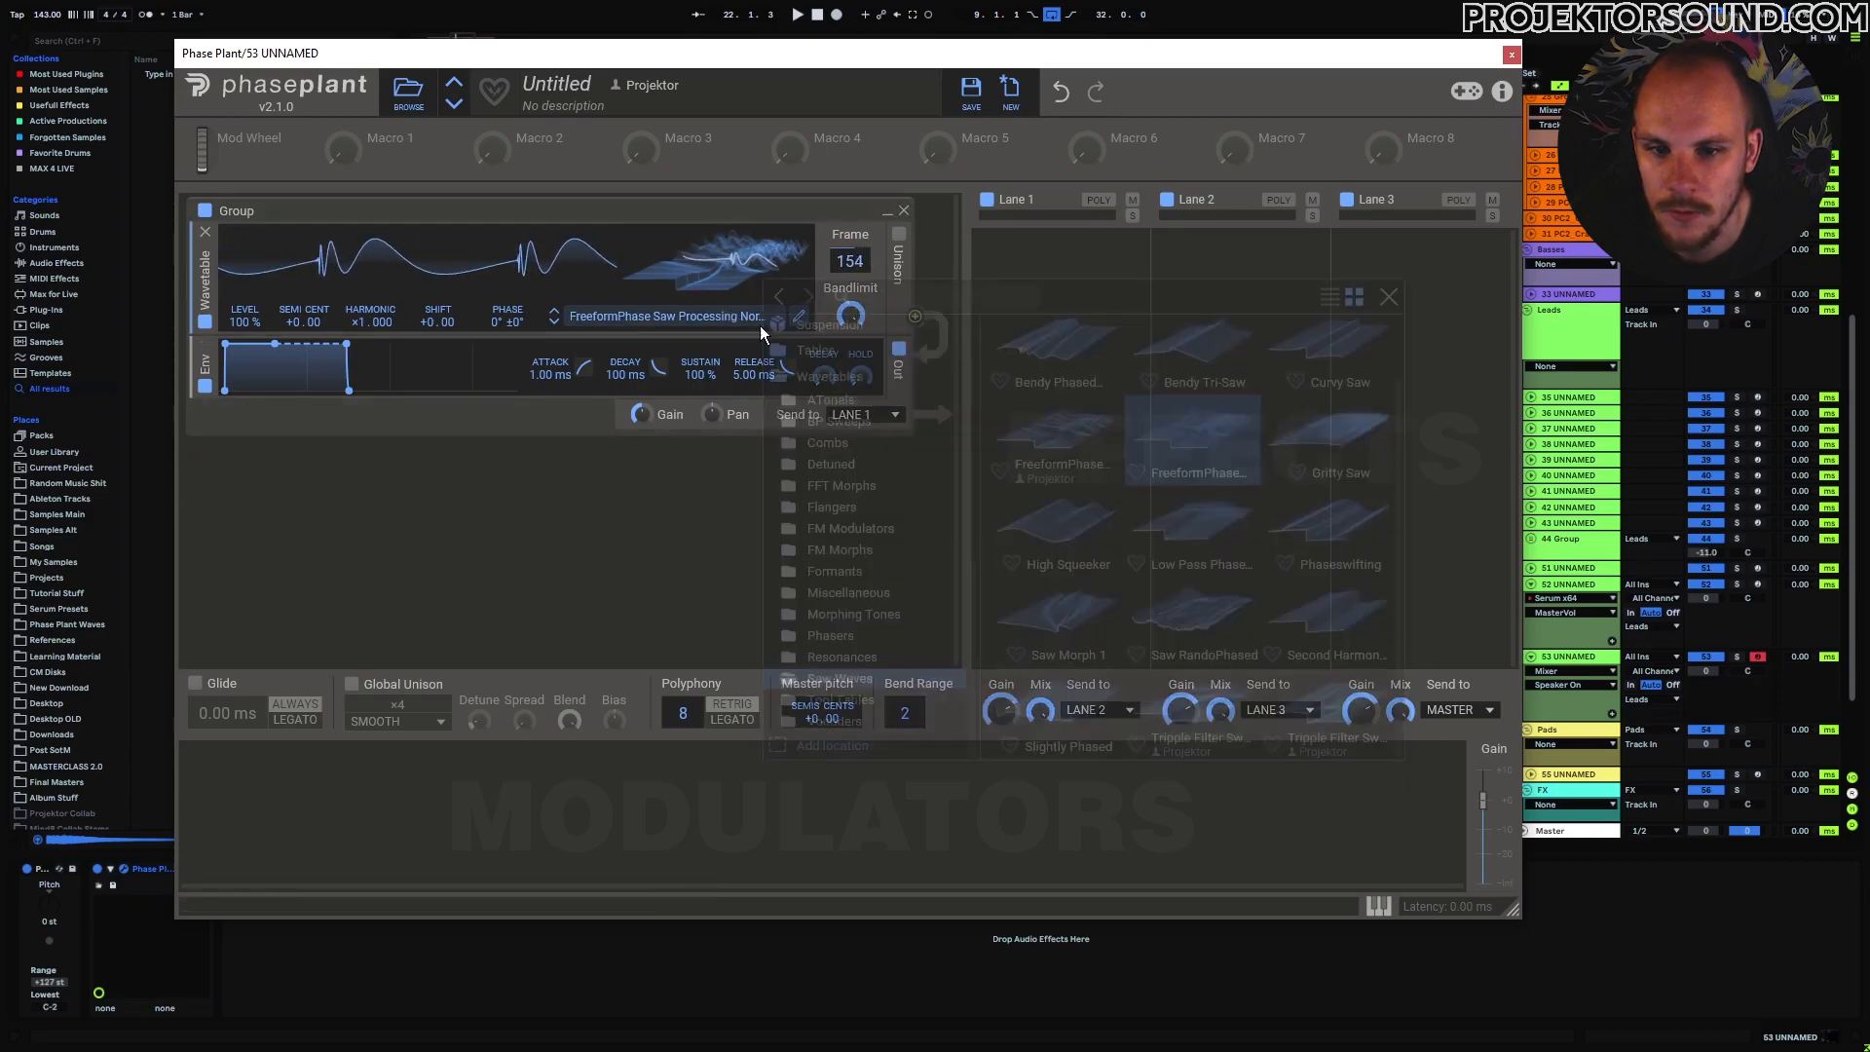
left_click(1199, 526)
left_click(840, 271)
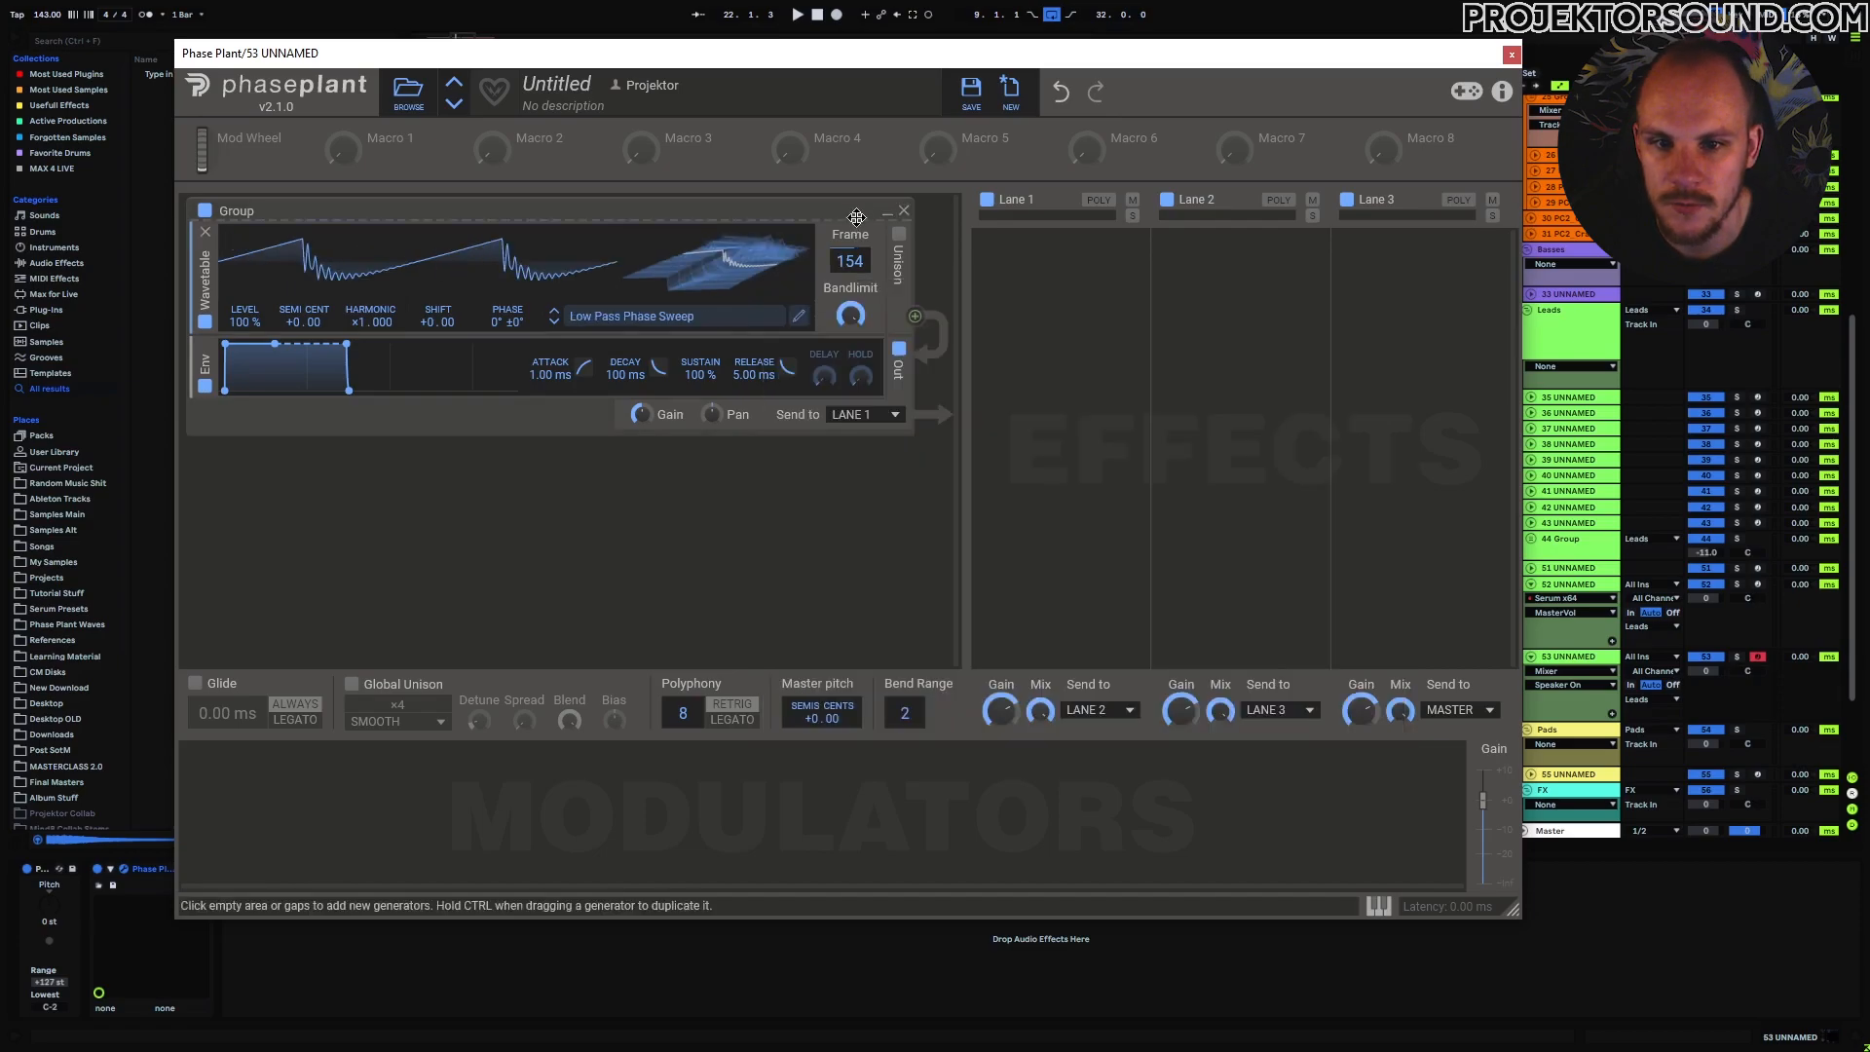
left_click_drag(840, 271, 840, 310)
Load Phaseswifting from the Saw Waves folder and sweep its frame up to 256 and back to 1.
left_click(737, 317)
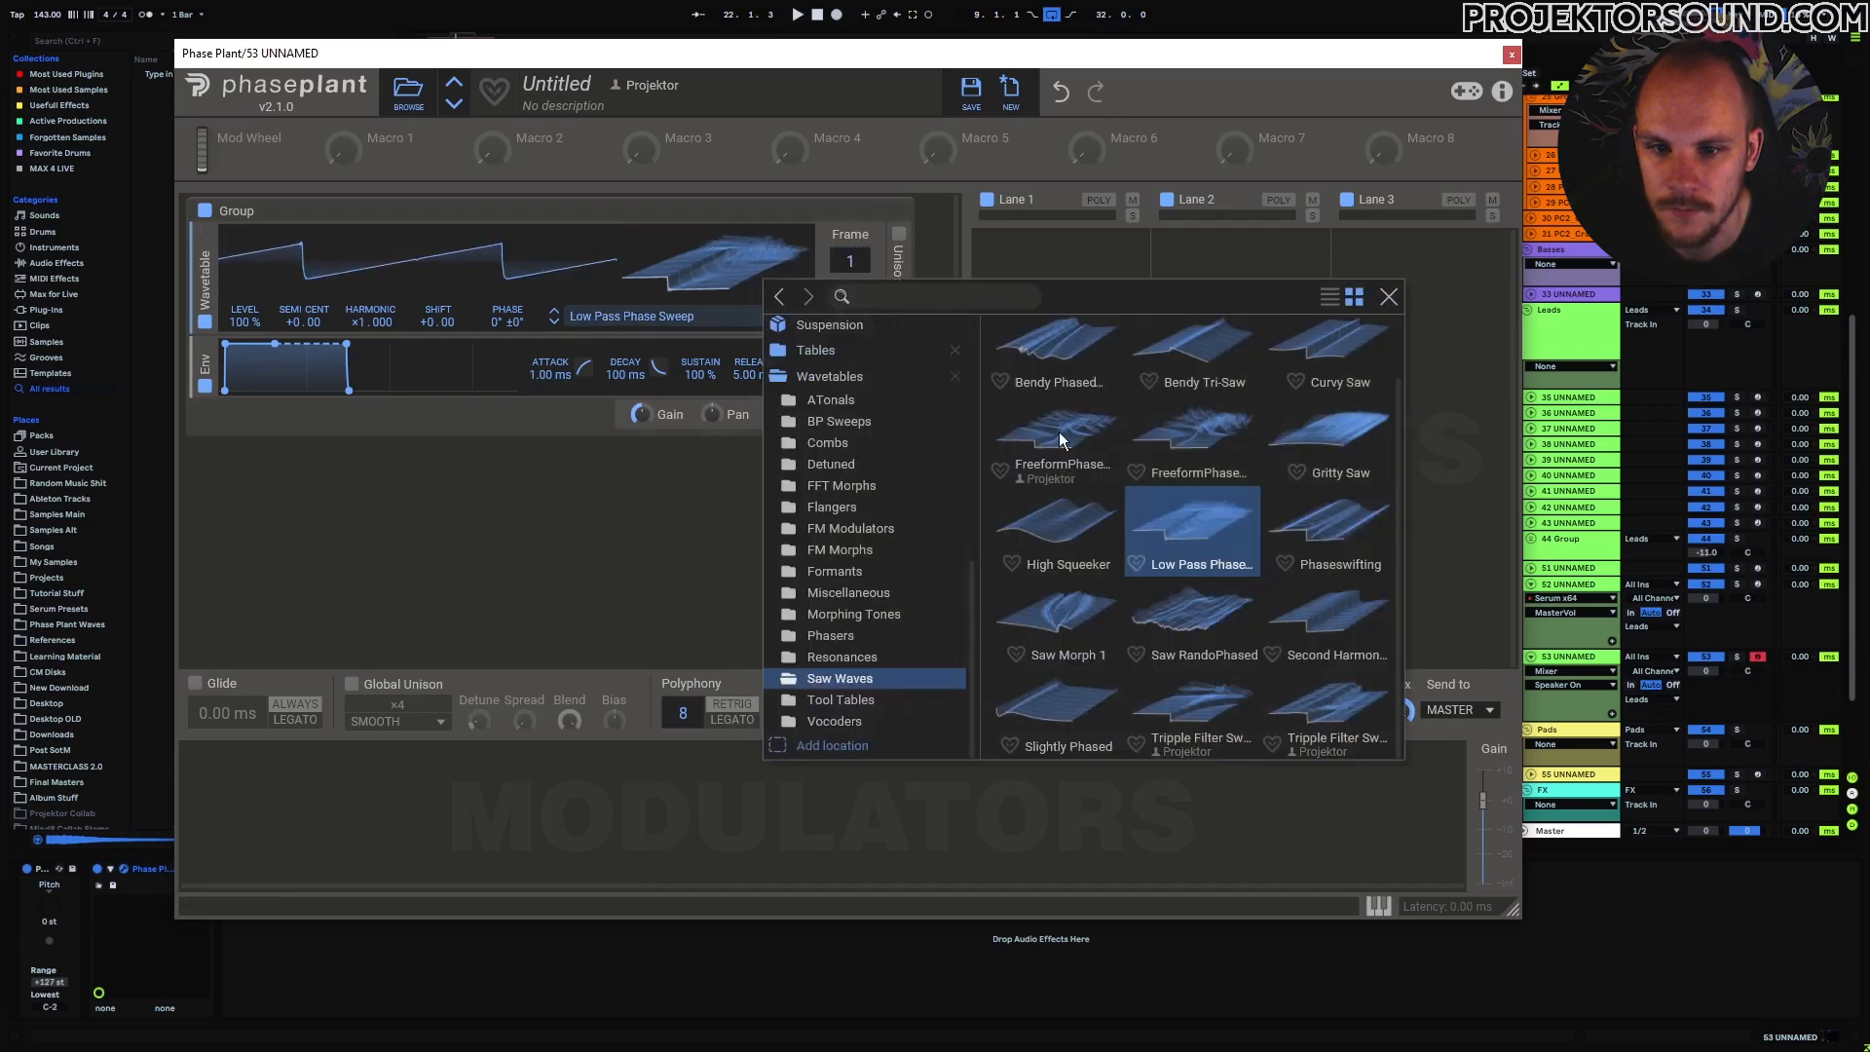
left_click(1344, 580)
left_click(848, 262)
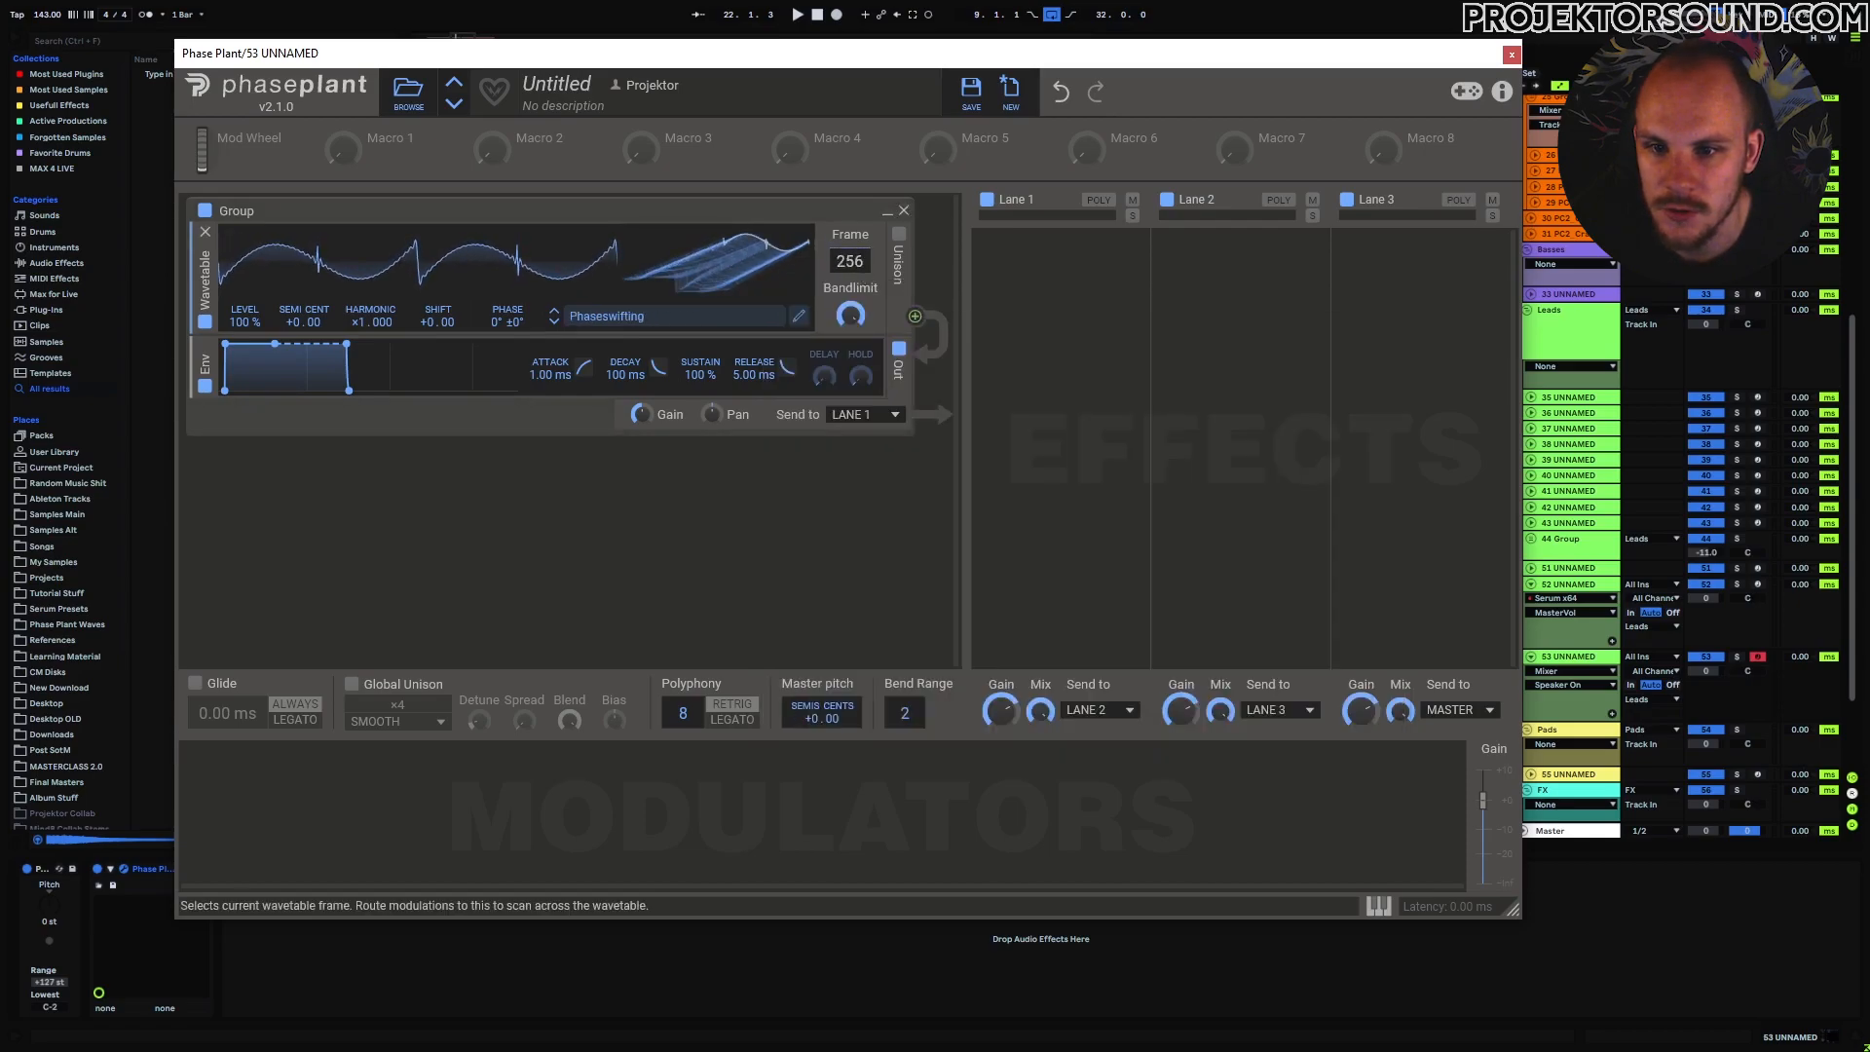
left_click_drag(849, 261, 849, 380)
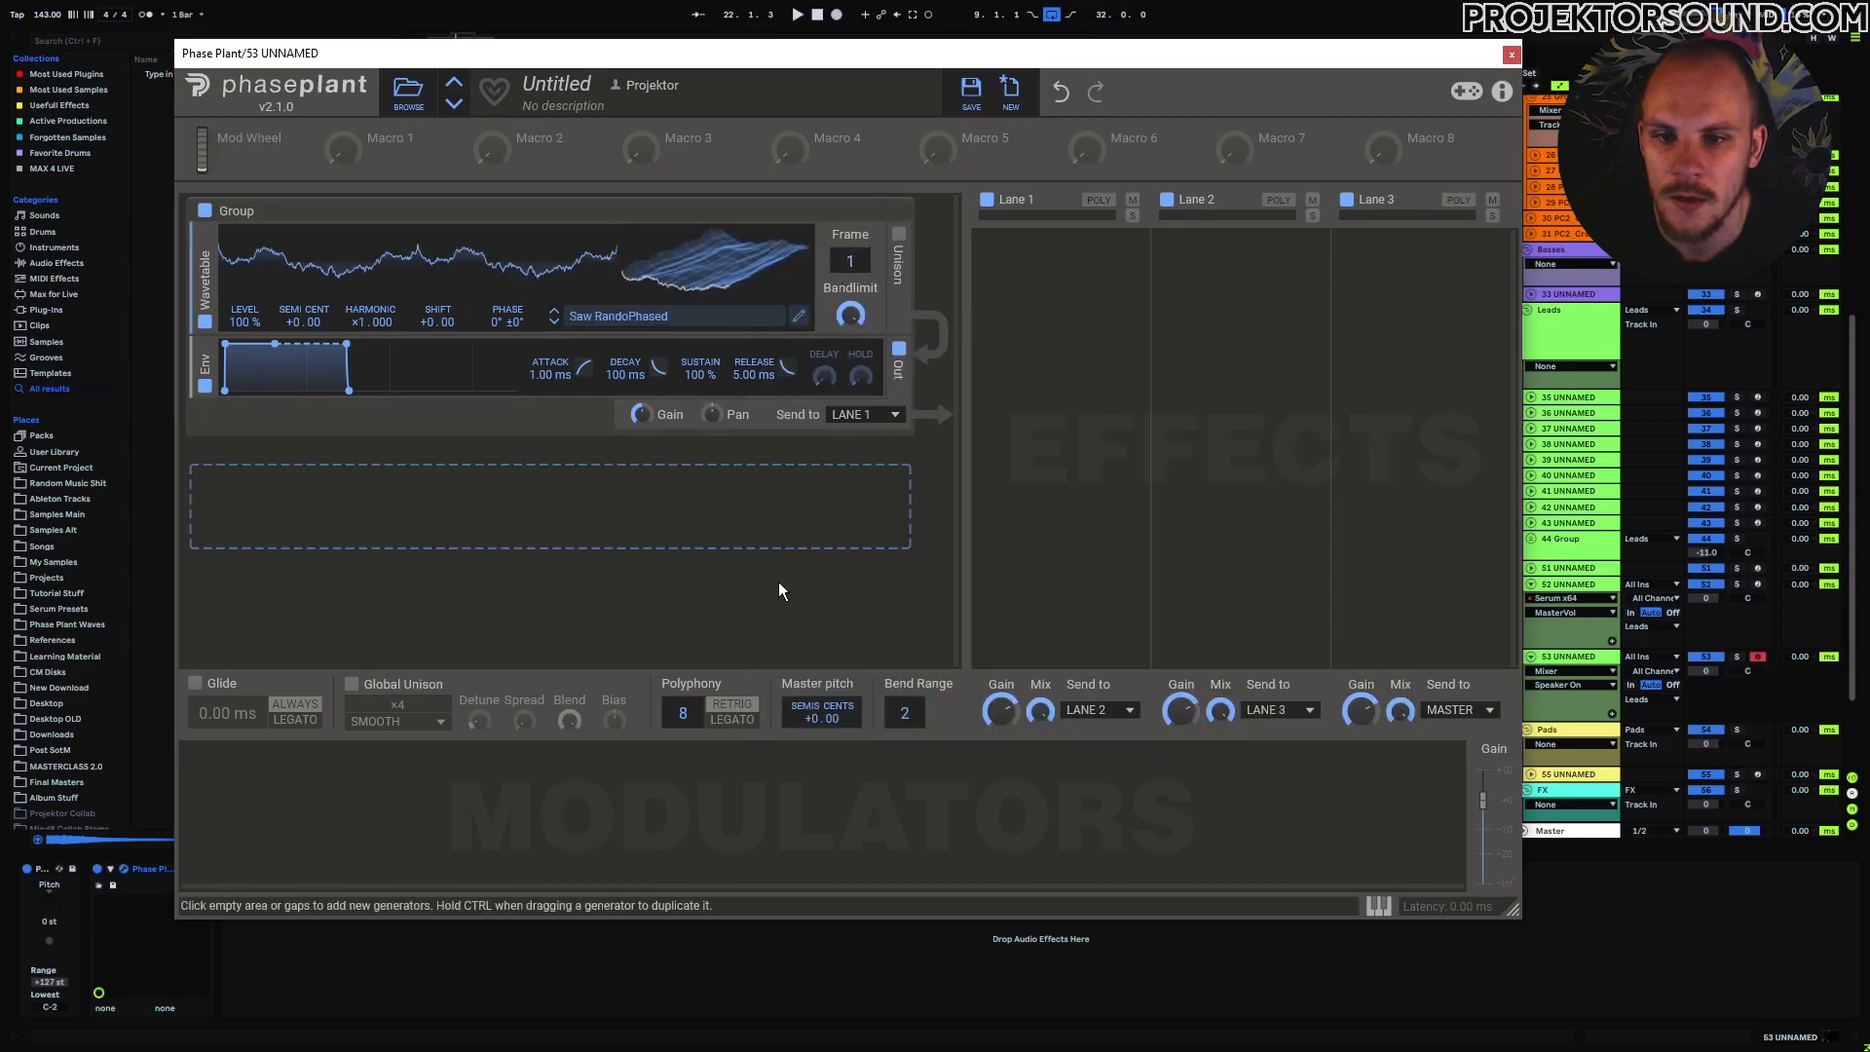
Audition the Saw RandoPhased wavetable with repeated frame sweeps, ending at frame 35.
mouse_move(856, 261)
left_mouse_down()
mouse_move(856, 360)
mouse_move(857, 261)
left_mouse_up()
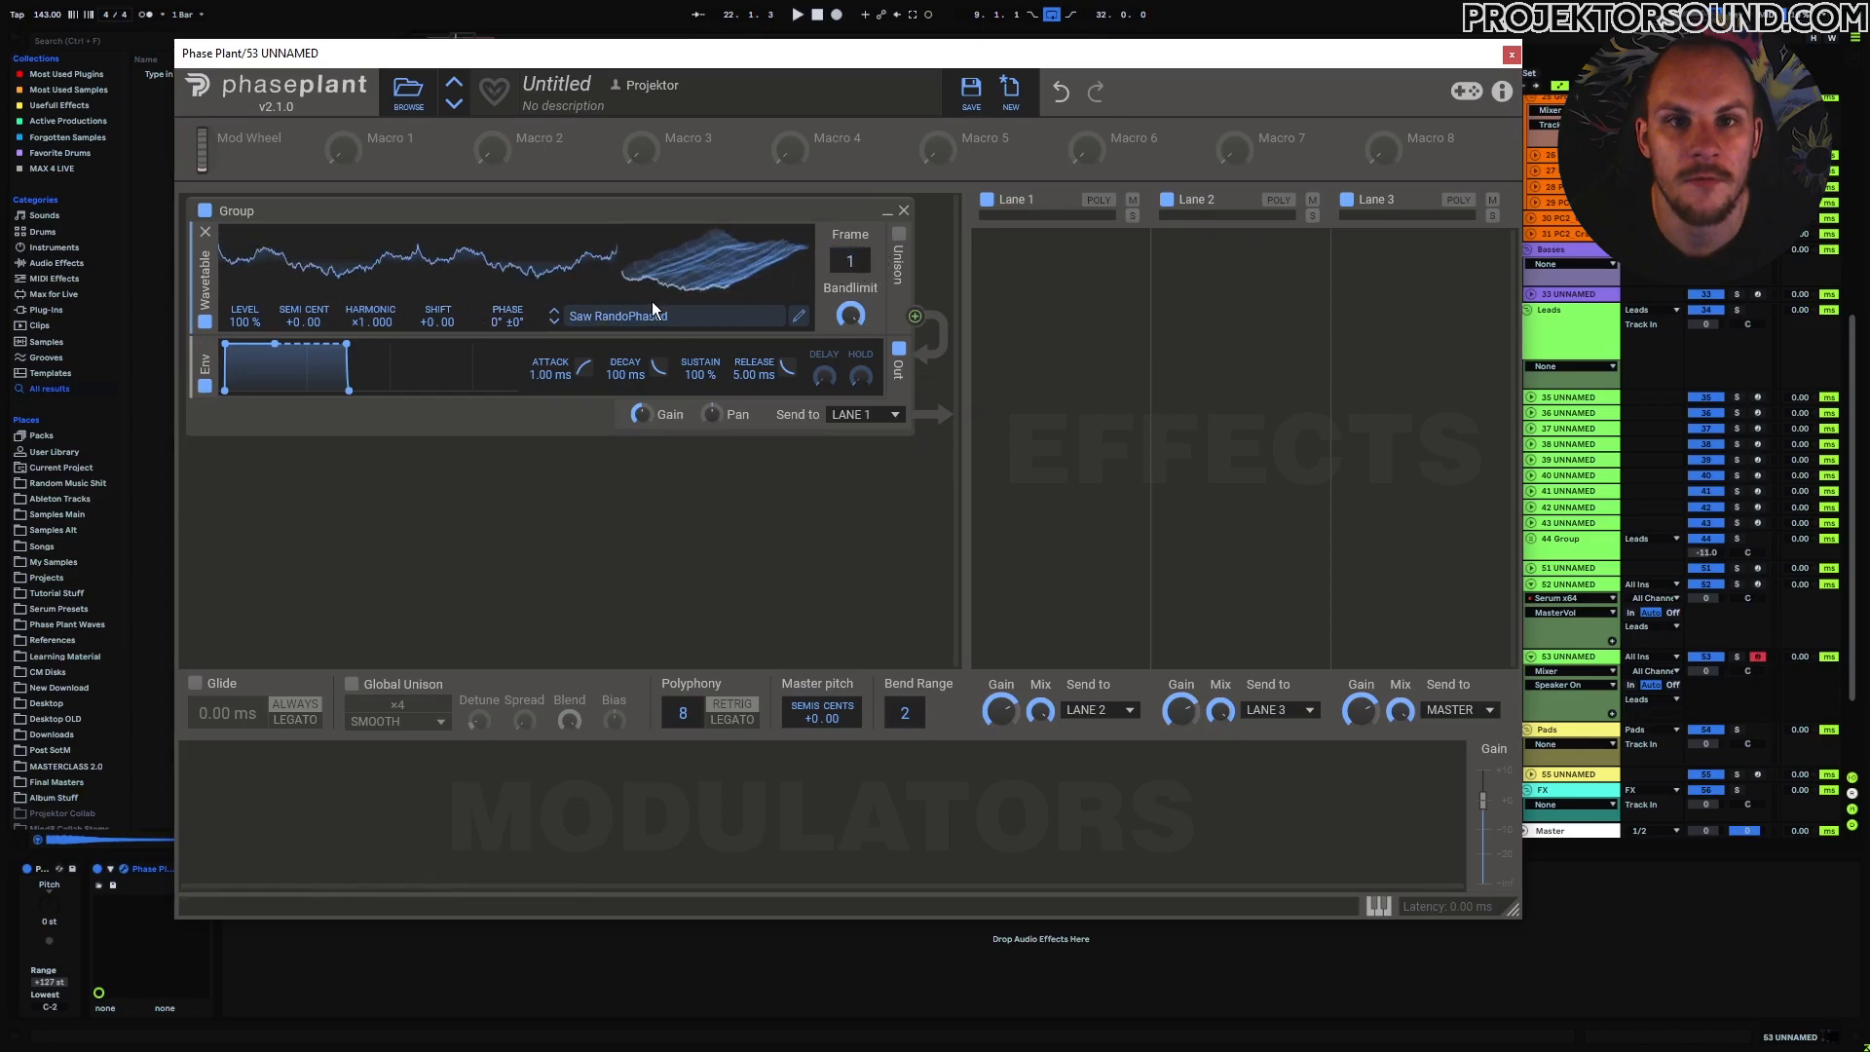
left_click_drag(867, 257, 867, 189)
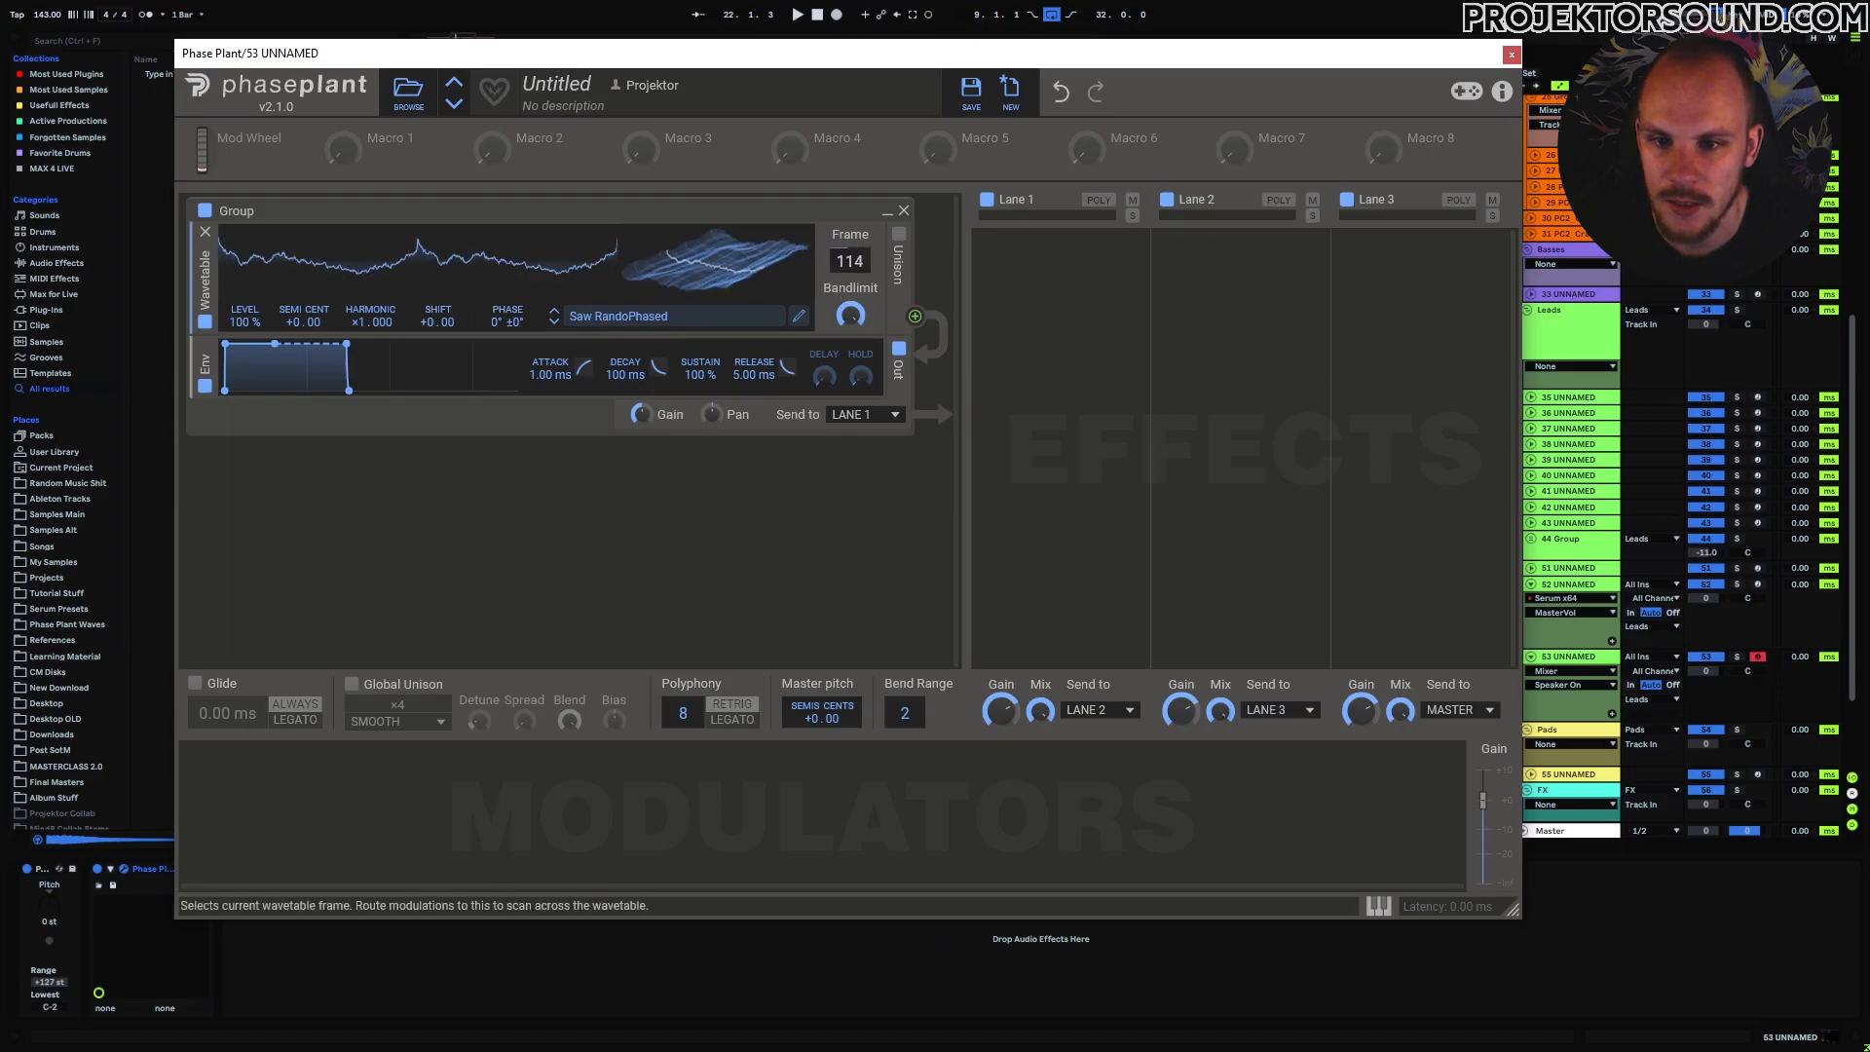
left_click_drag(846, 265, 845, 165)
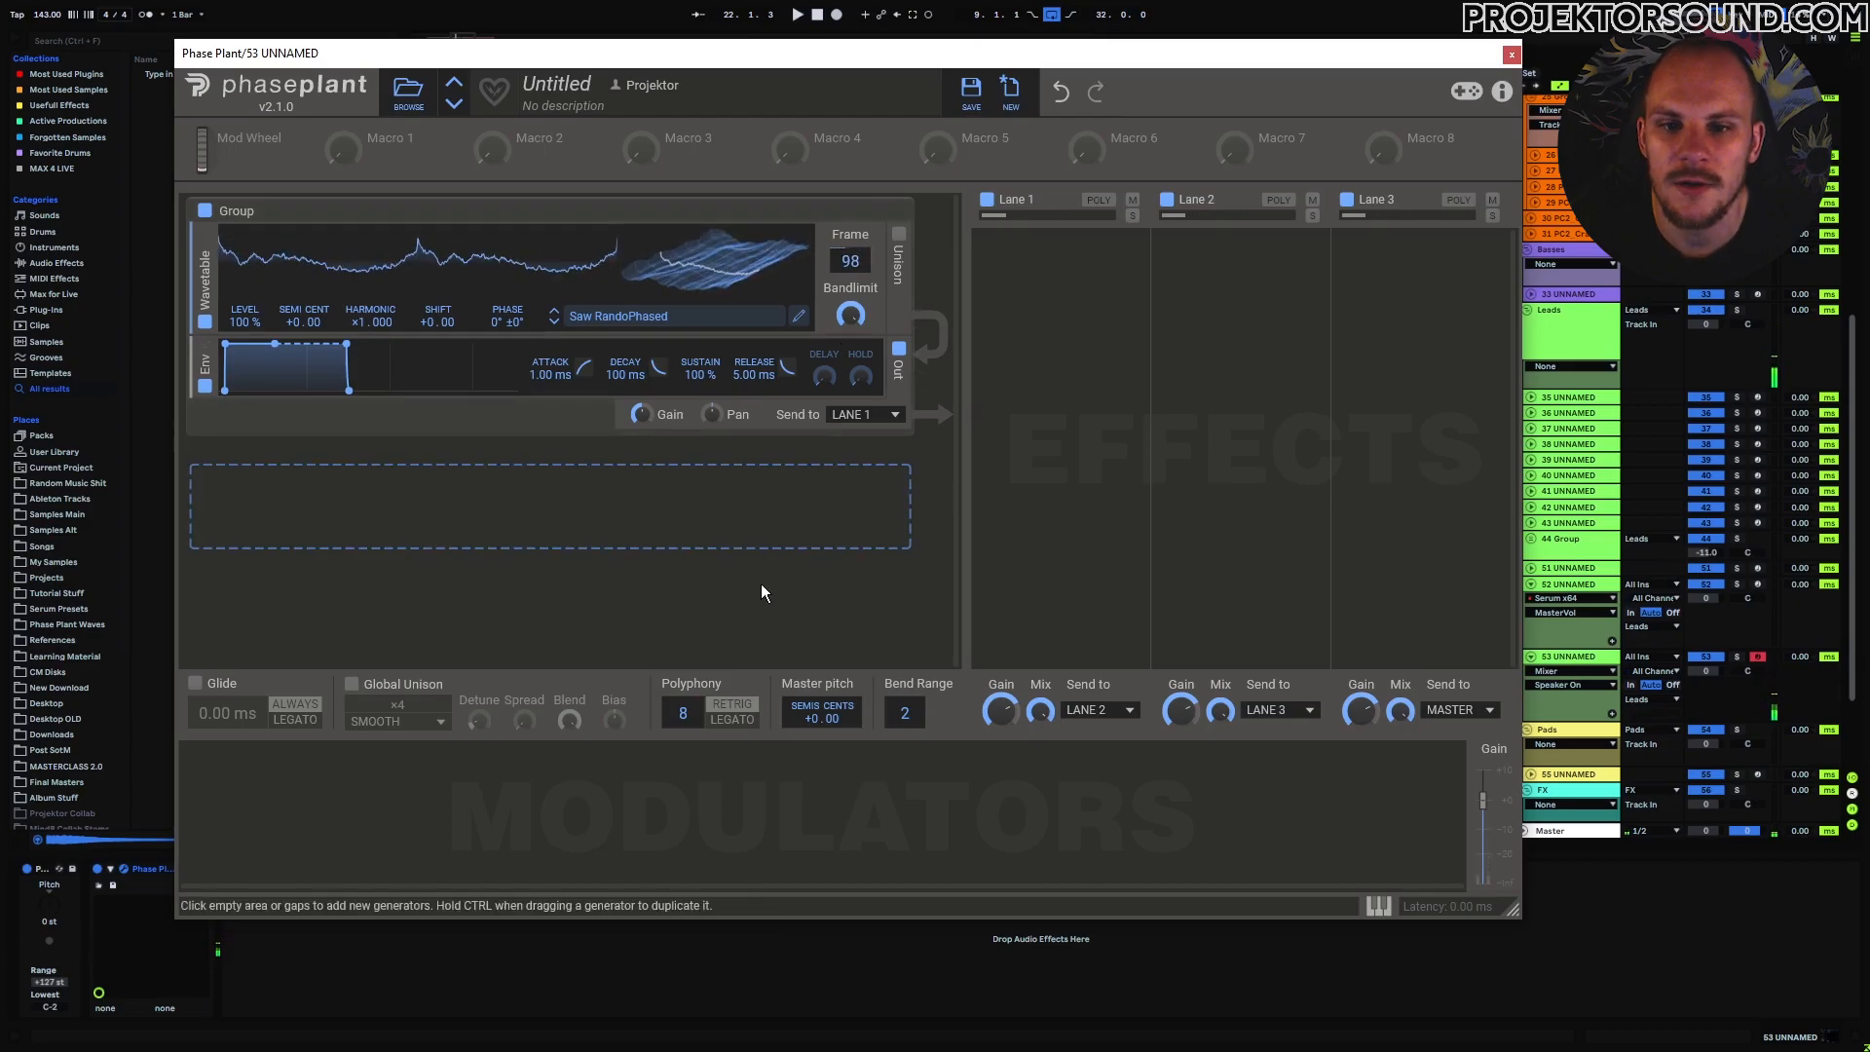
left_click_drag(851, 260, 850, 171)
left_click_drag(847, 263, 847, 350)
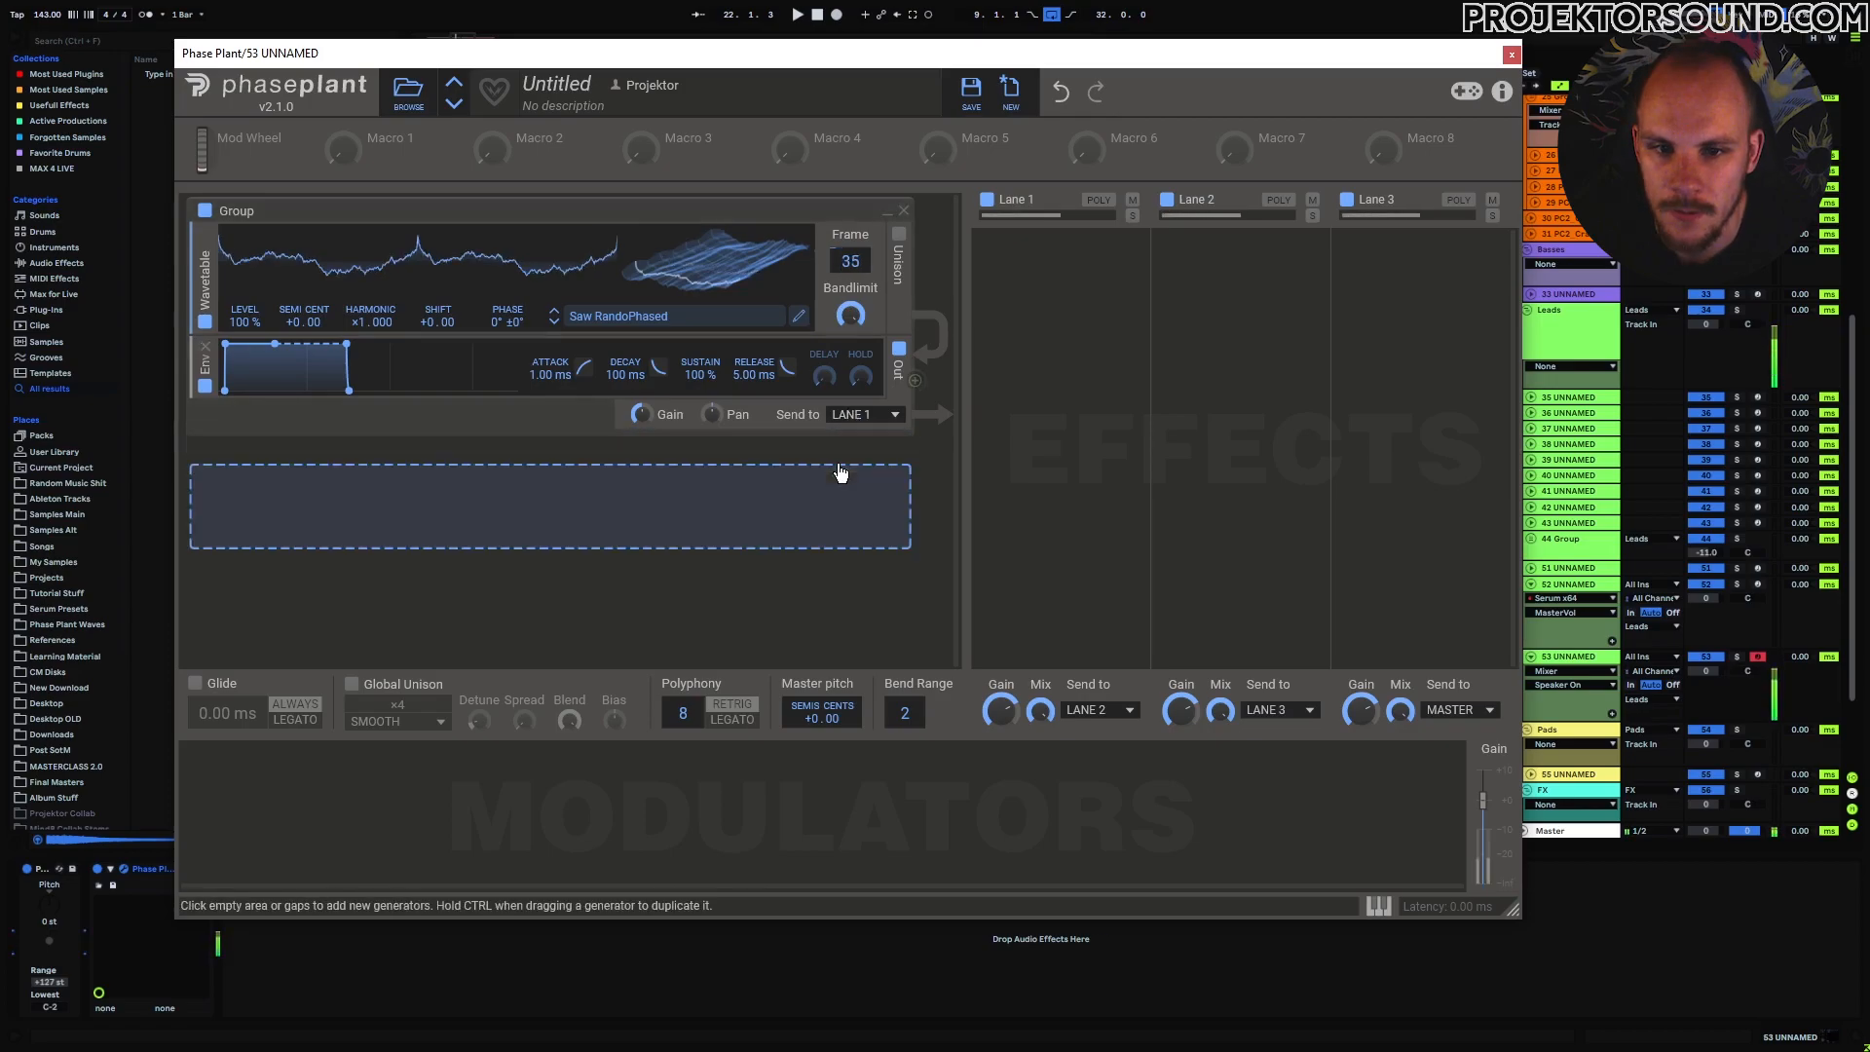
Look through the Saw Waves folder and load 4-Saw Octaves from the Tool Tables folder.
left_click(702, 317)
scroll(1268, 556, "down", 1)
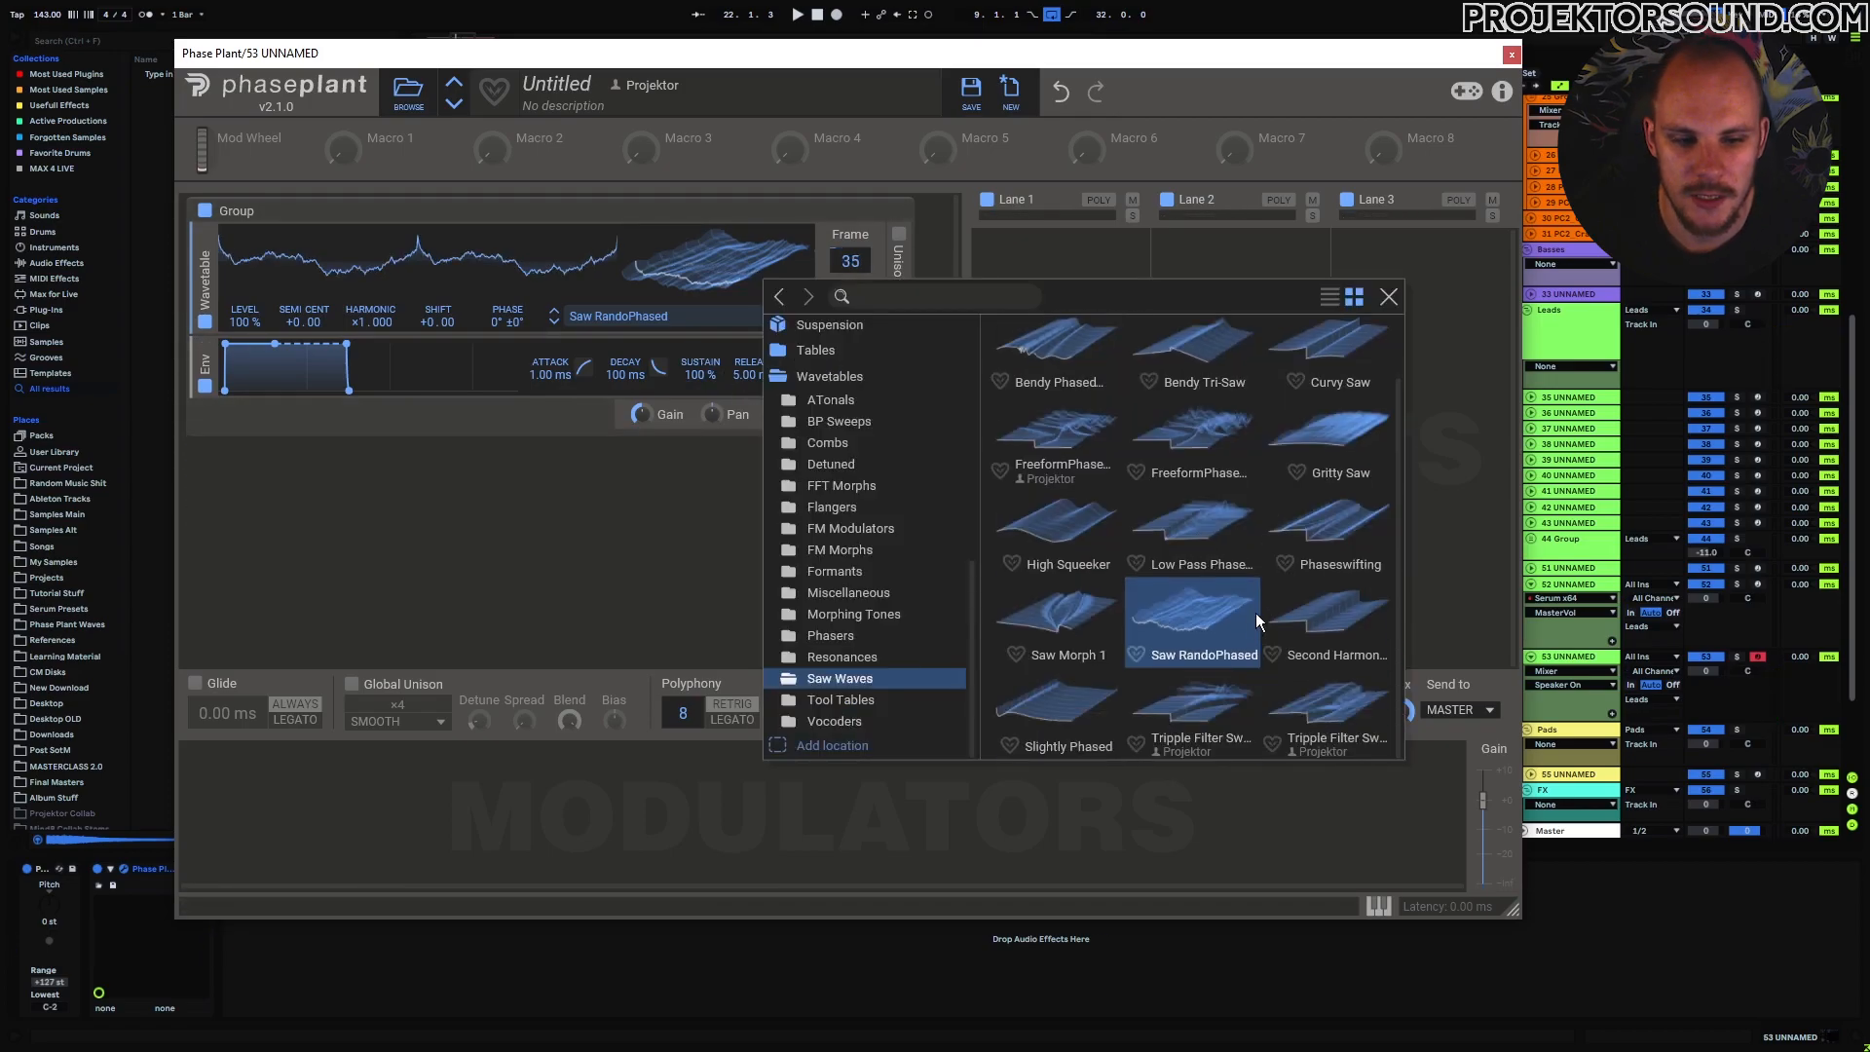
scroll(1258, 610, "up", 1)
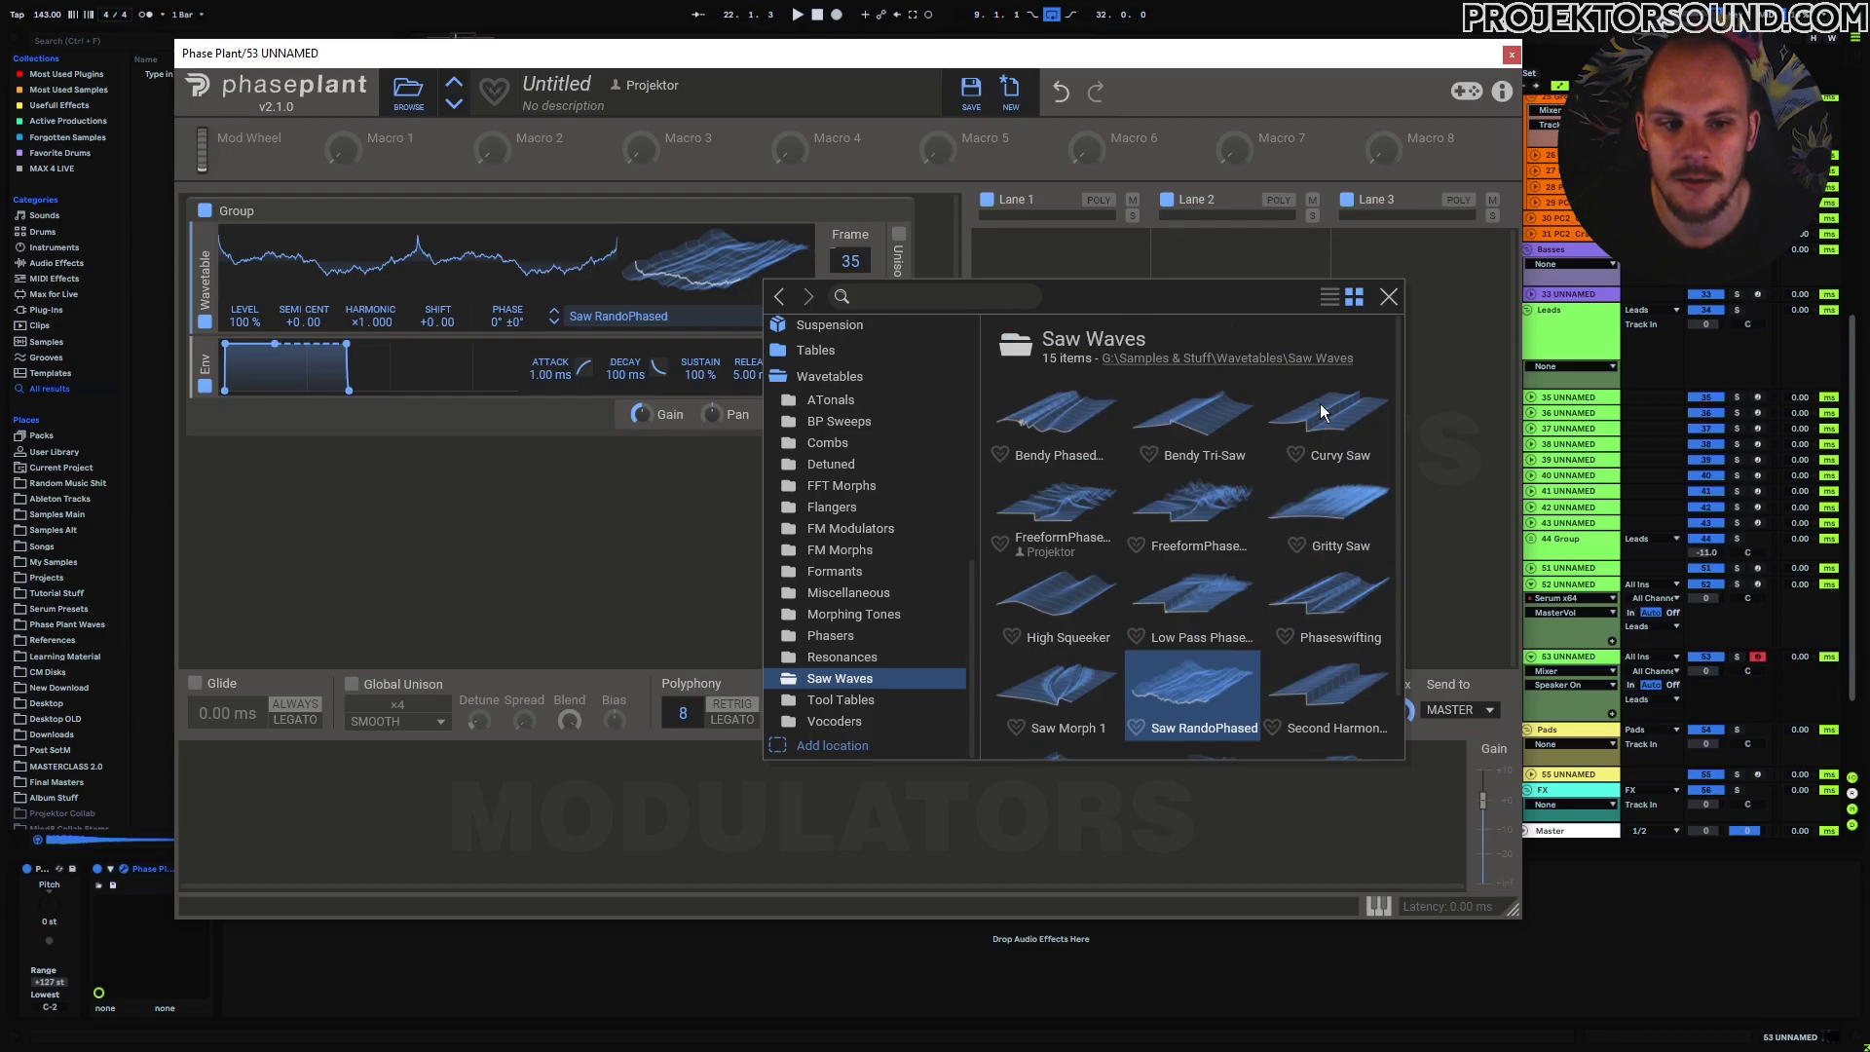
left_click(843, 699)
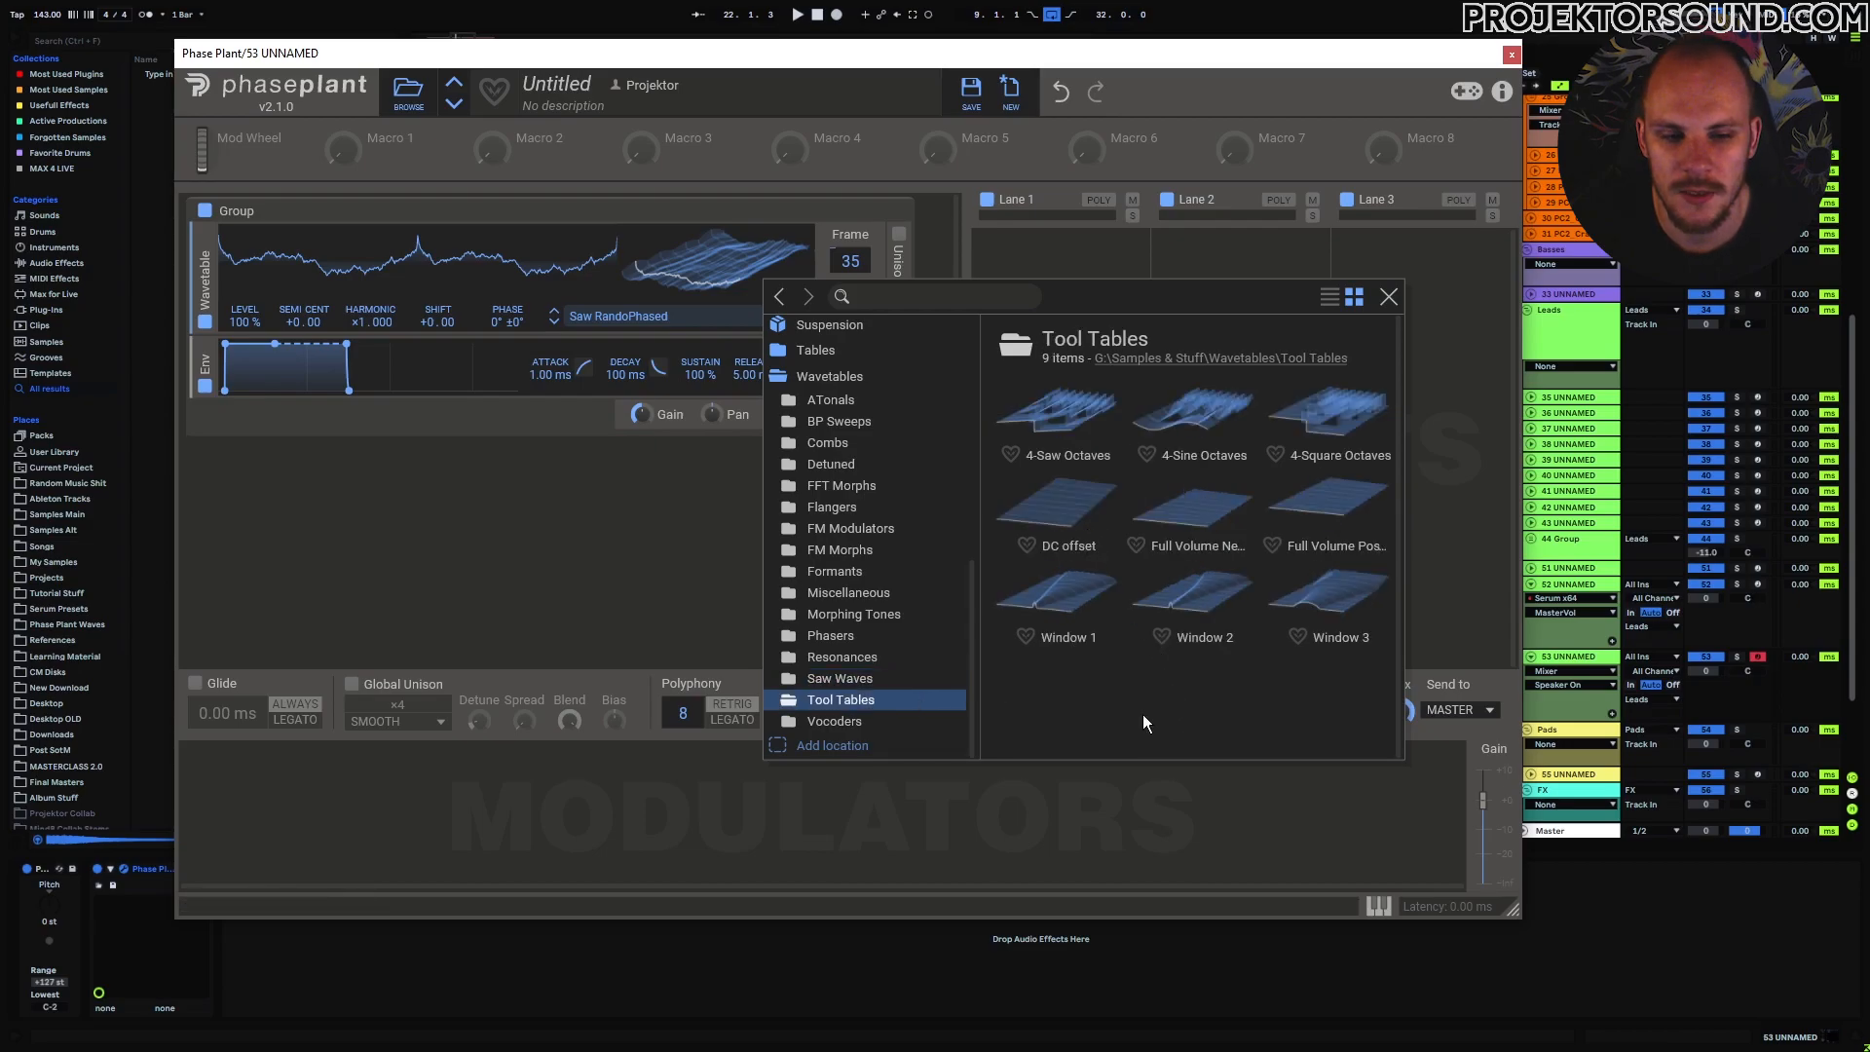
left_click(1056, 417)
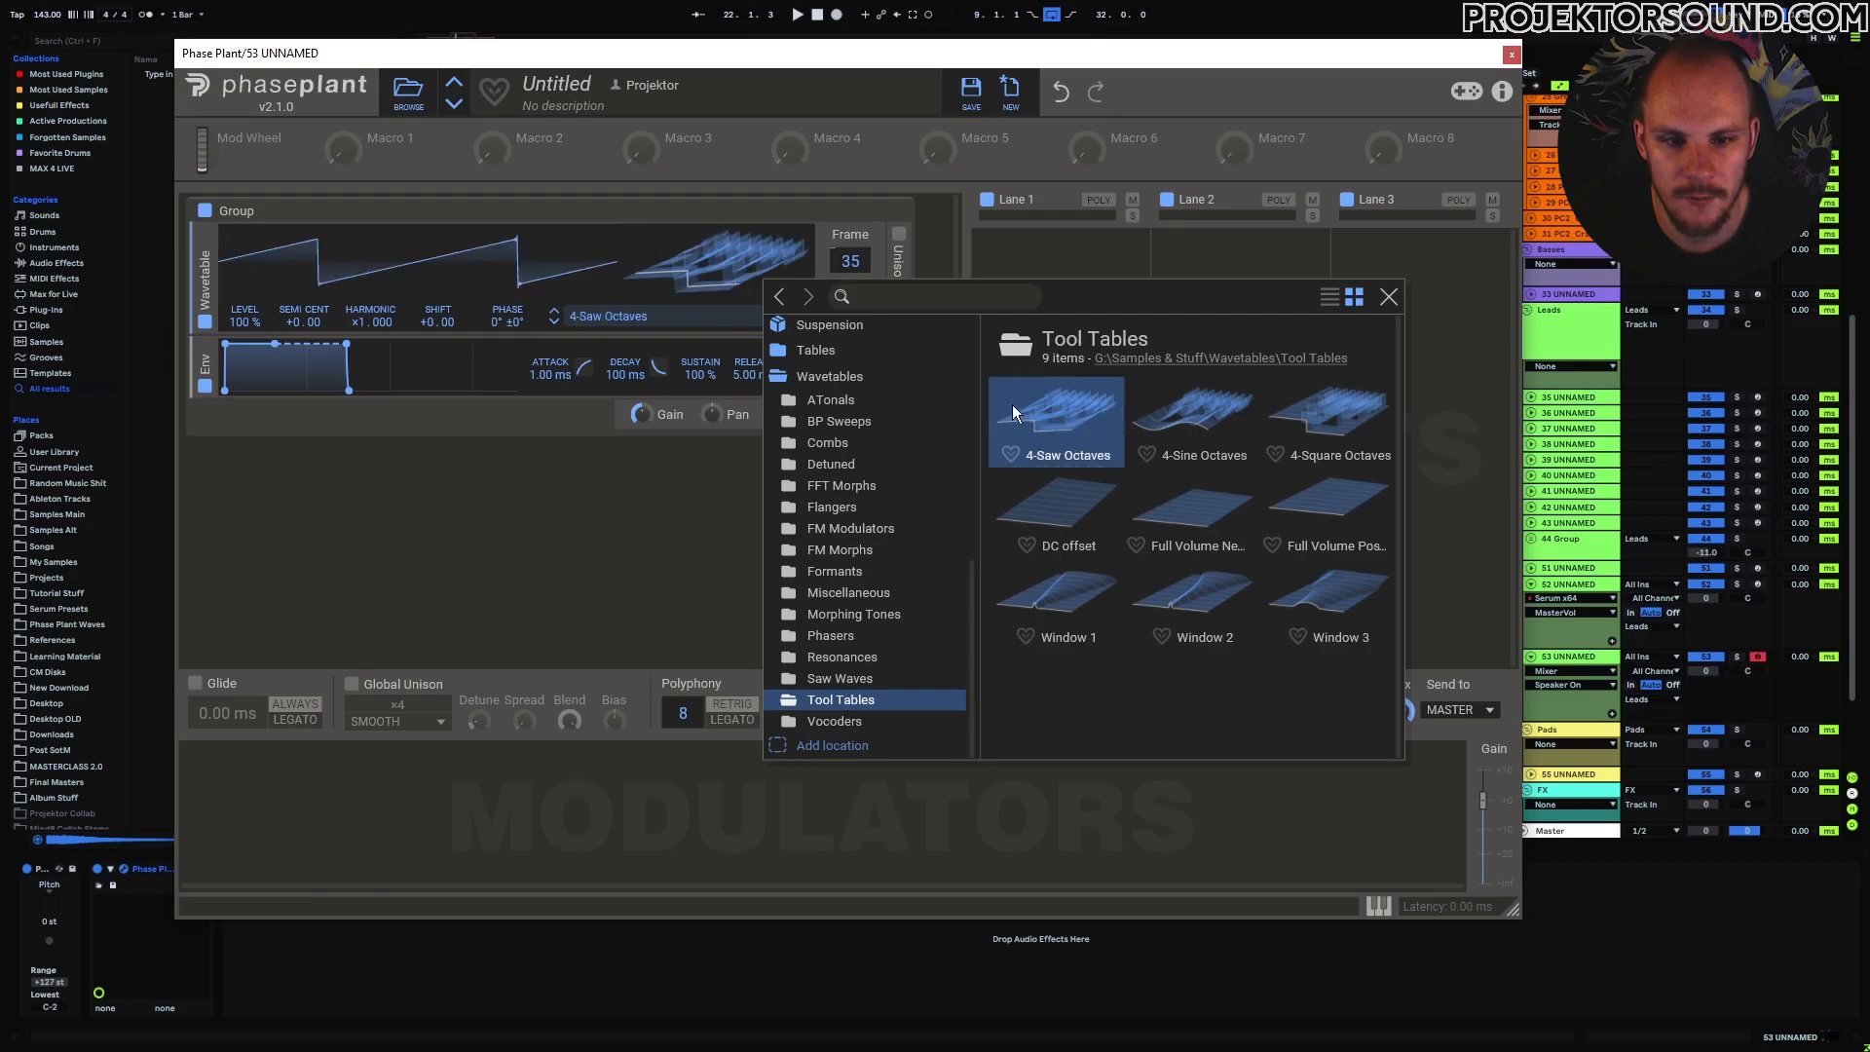
Sweep the frame of 4-Saw Octaves, switch to 4-Square Octaves and sweep its frame, ending at 1.
left_click(853, 260)
left_click_drag(851, 261, 852, 104)
mouse_move(851, 261)
left_mouse_down()
mouse_move(851, 68)
mouse_move(852, 261)
left_mouse_up()
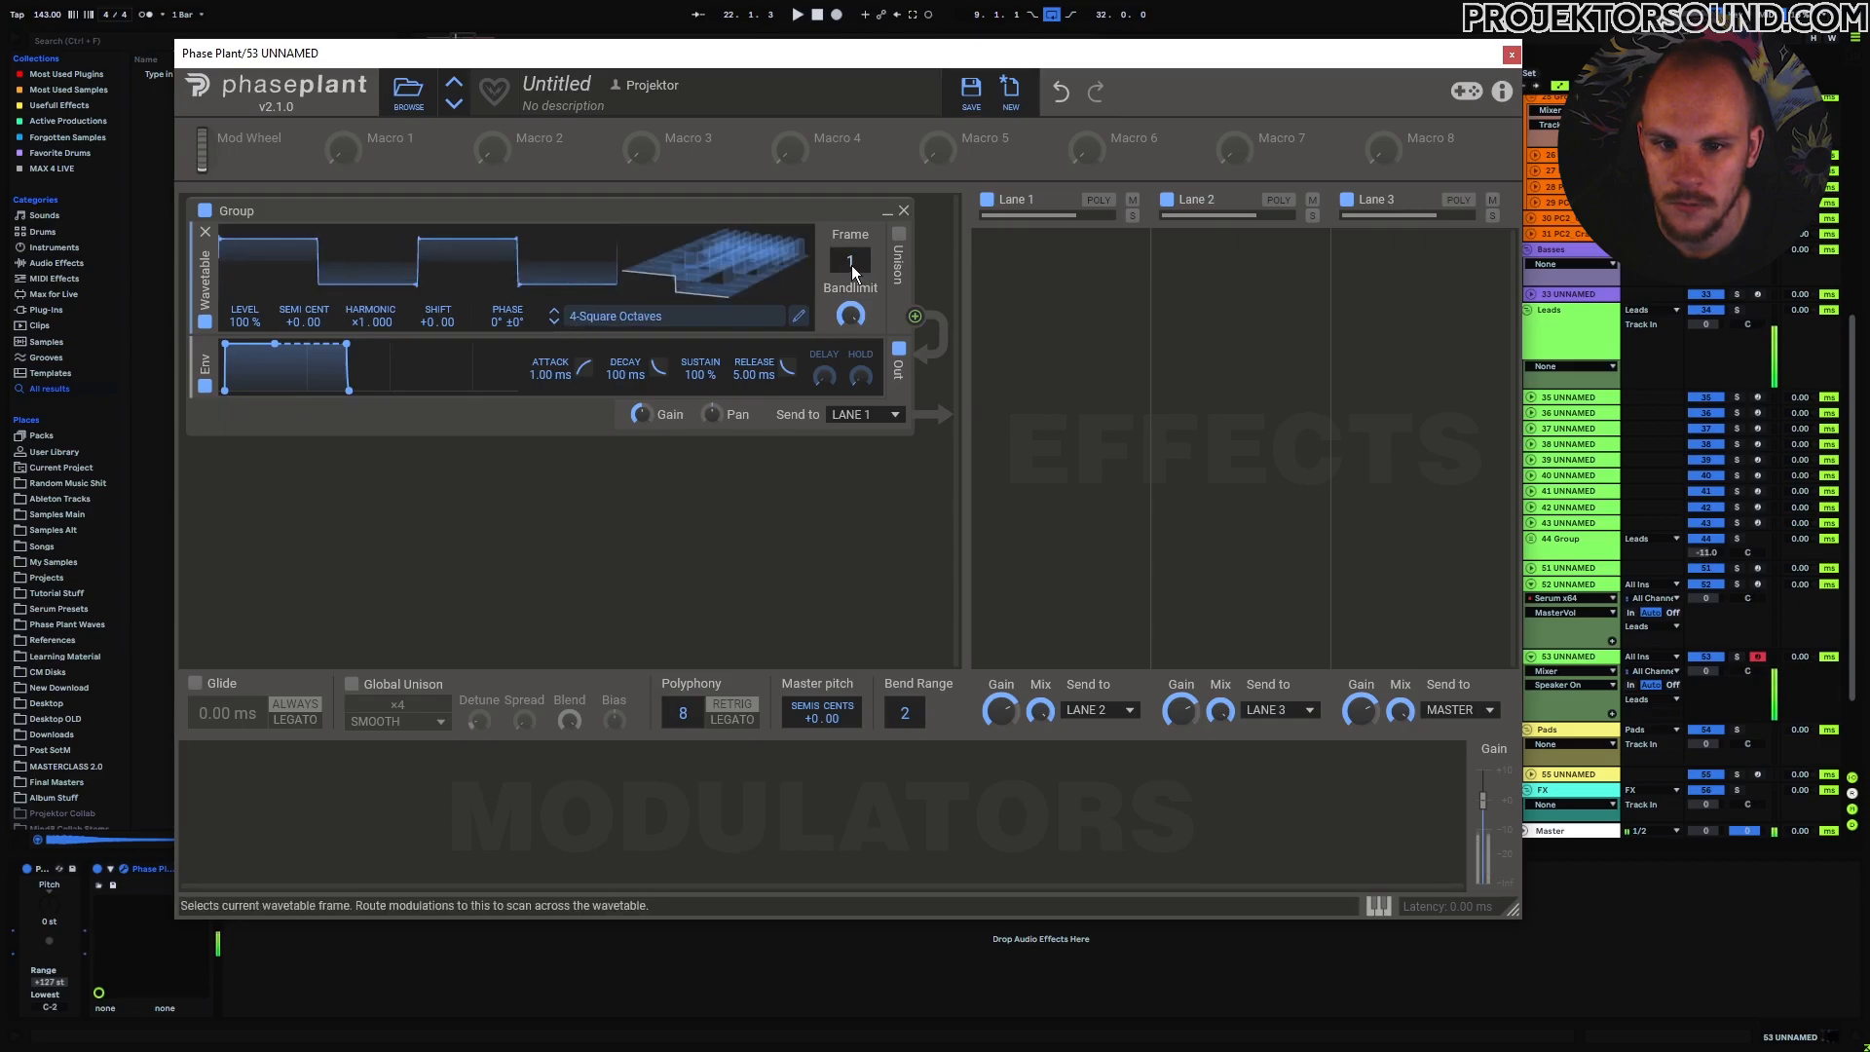
left_click_drag(851, 267, 852, 148)
left_click_drag(851, 148, 851, 261)
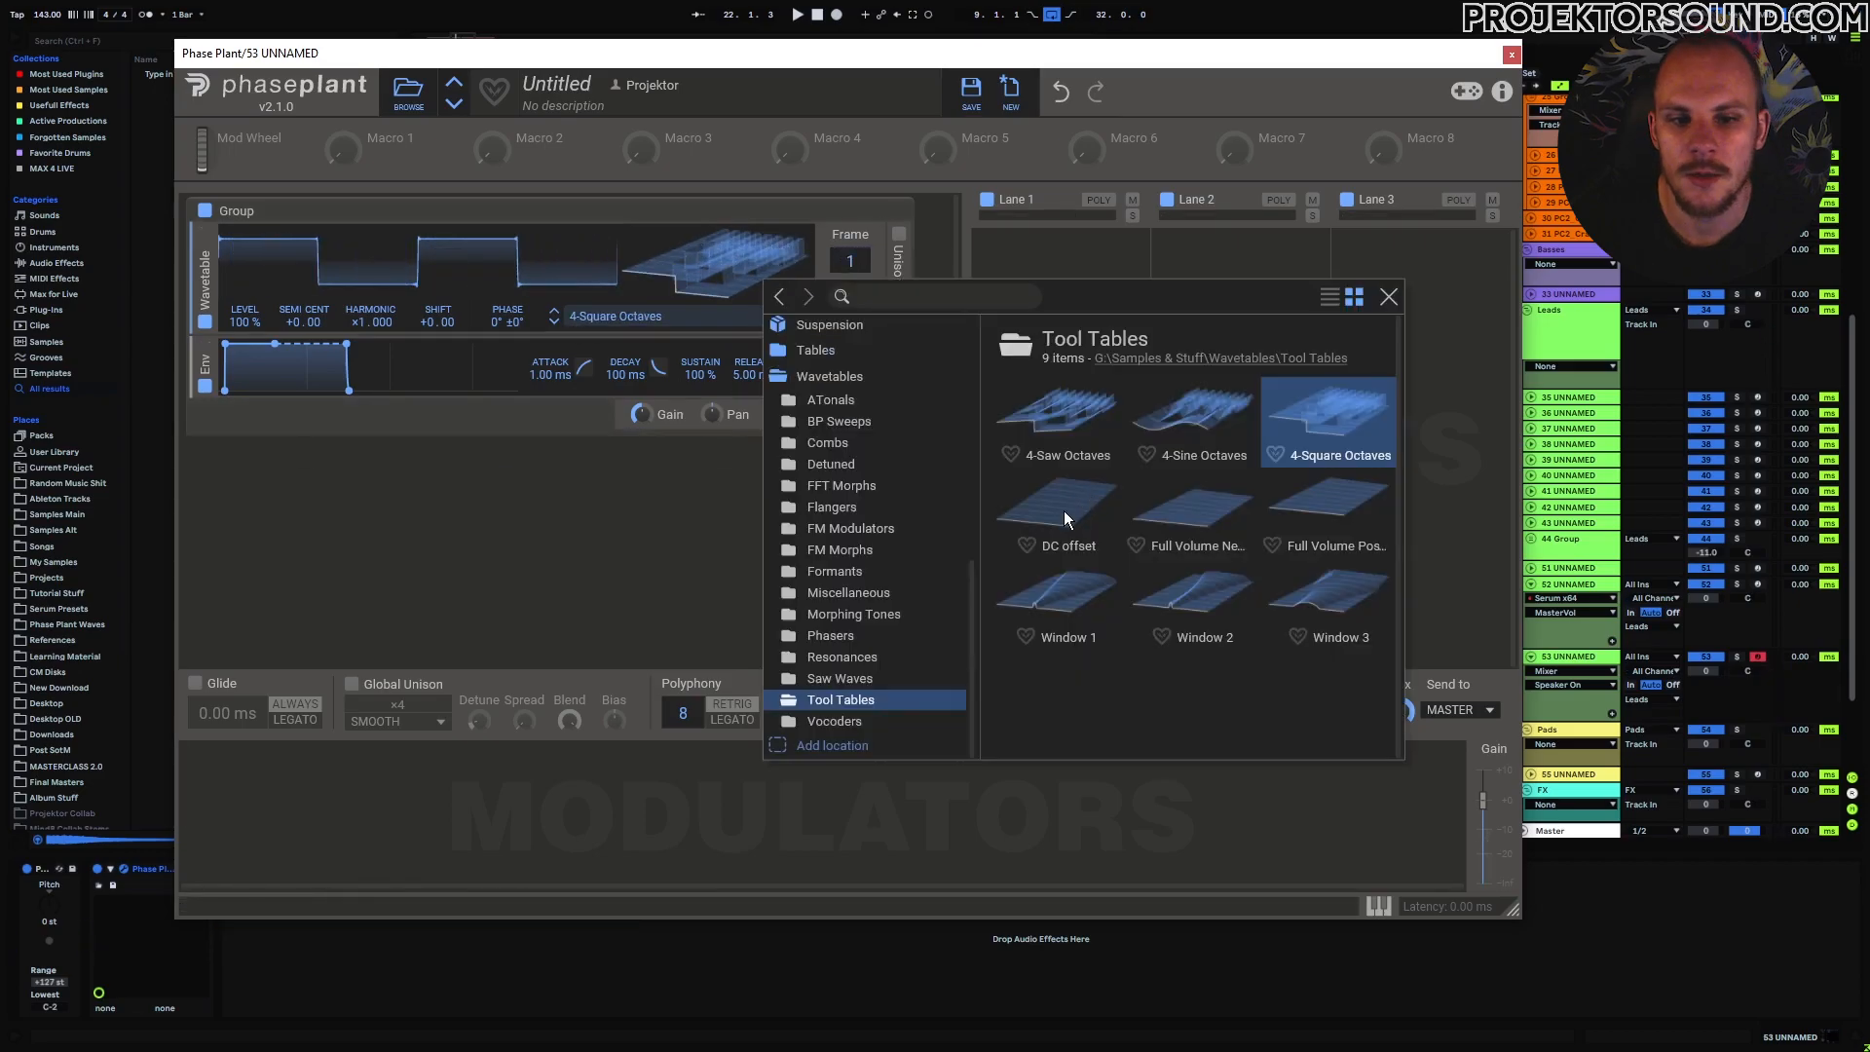
Load DC offset from the Tool Tables folder and sweep its frame up to 256 and back to 1.
left_click(1066, 507)
left_click(514, 588)
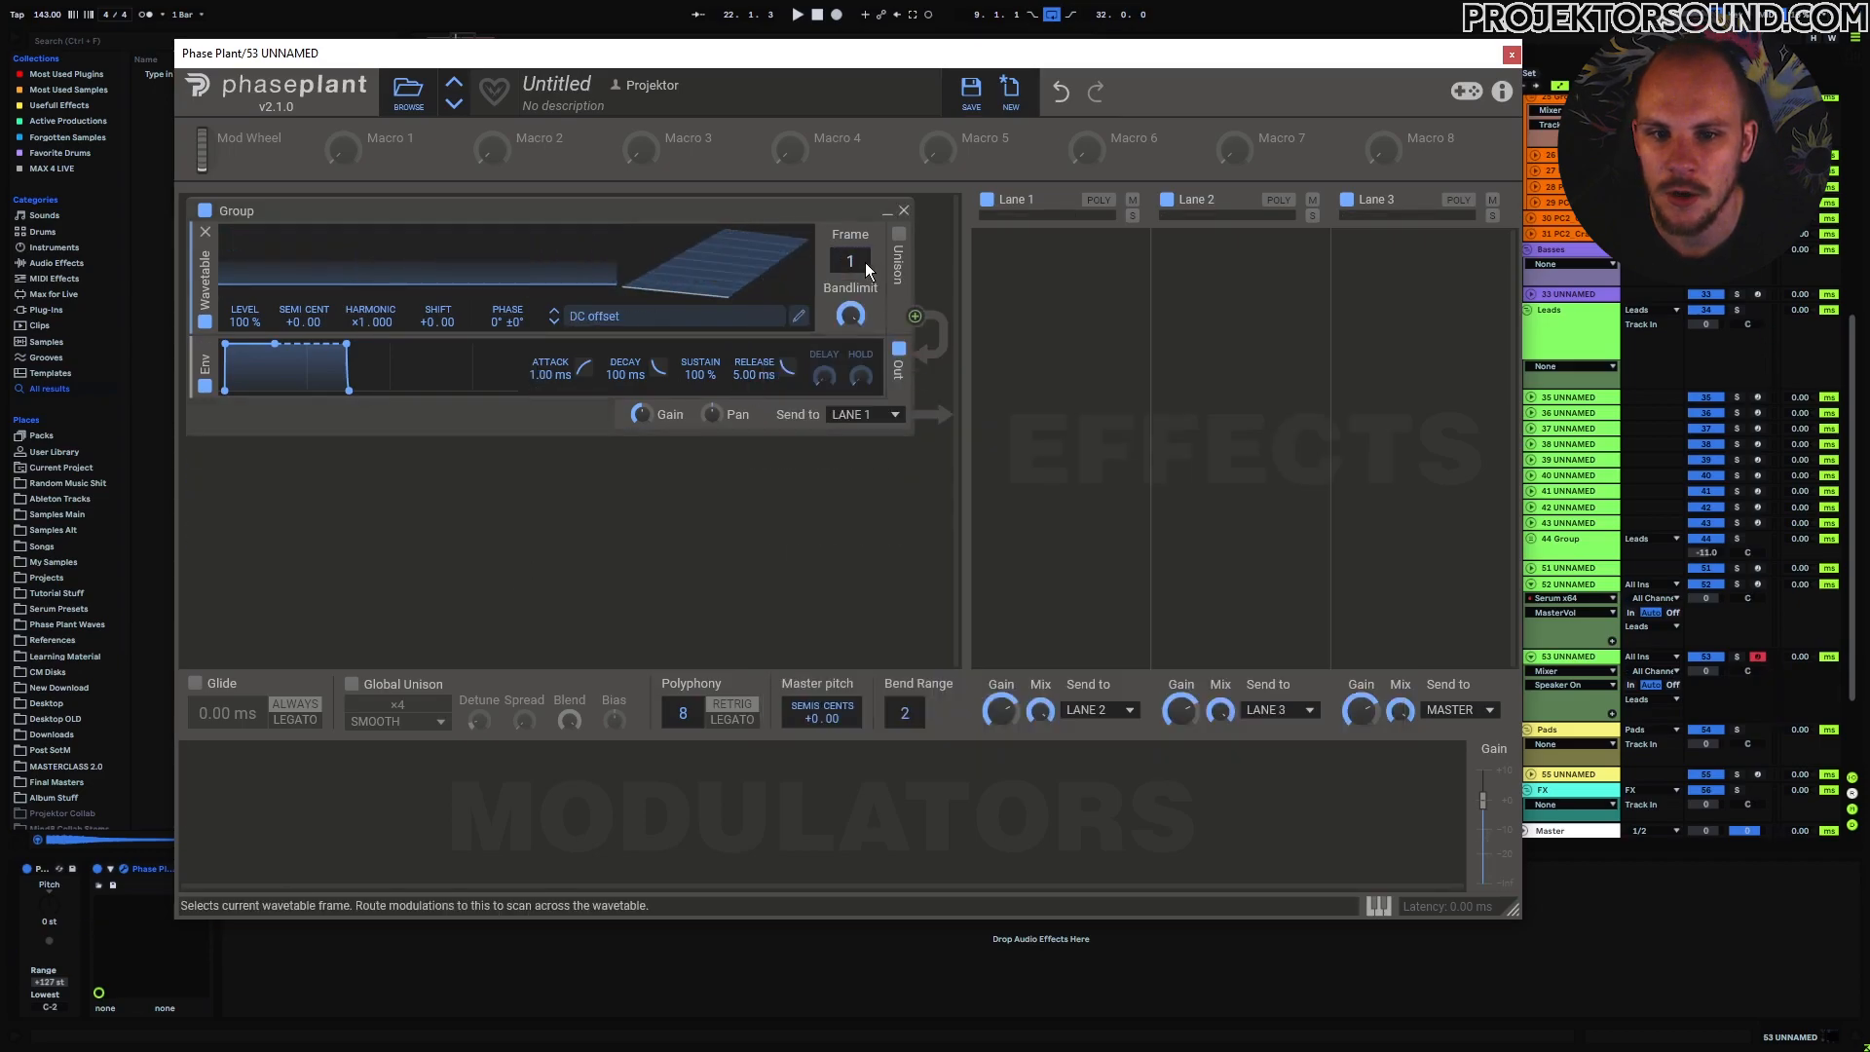
left_click_drag(855, 265, 855, 107)
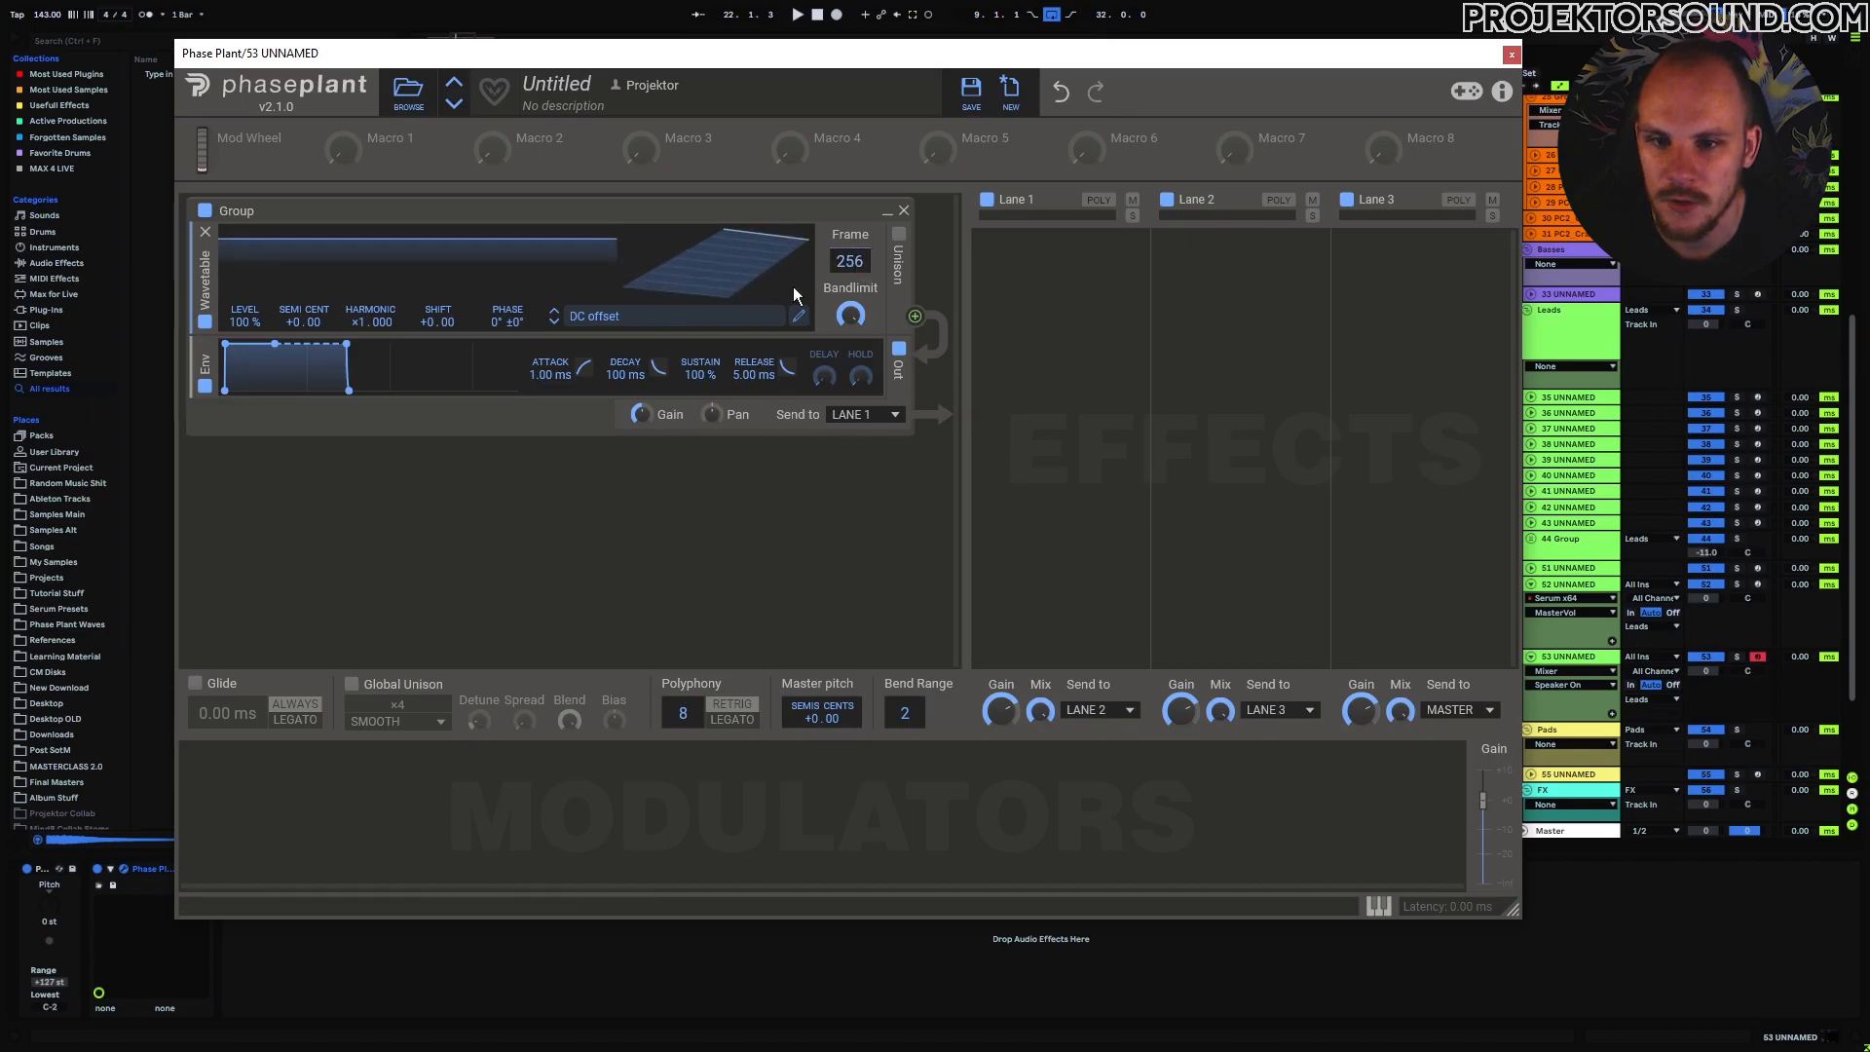
left_click_drag(846, 259, 846, 421)
Compare Full Volume Positive with Full Volume Negative, keeping Full Volume Negative loaded and sweeping its frame back to 1.
left_click(654, 315)
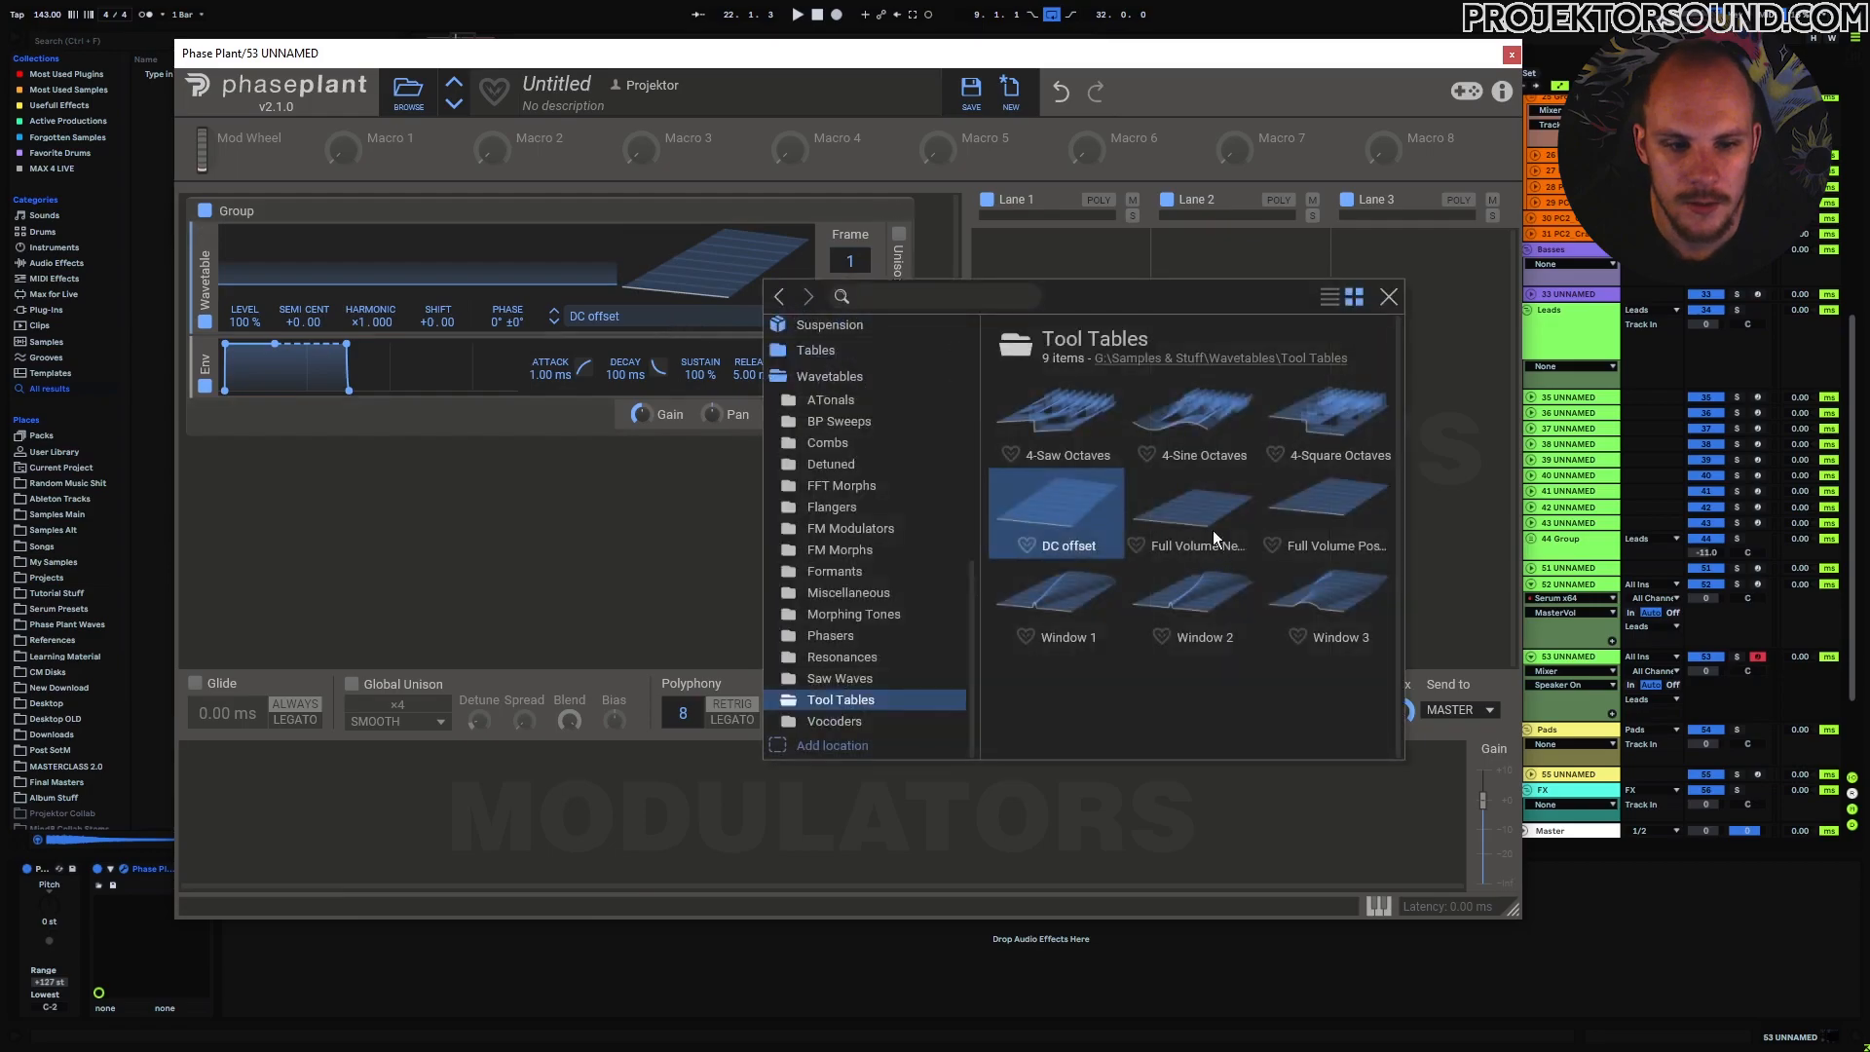
left_click(1208, 531)
left_click(1291, 487)
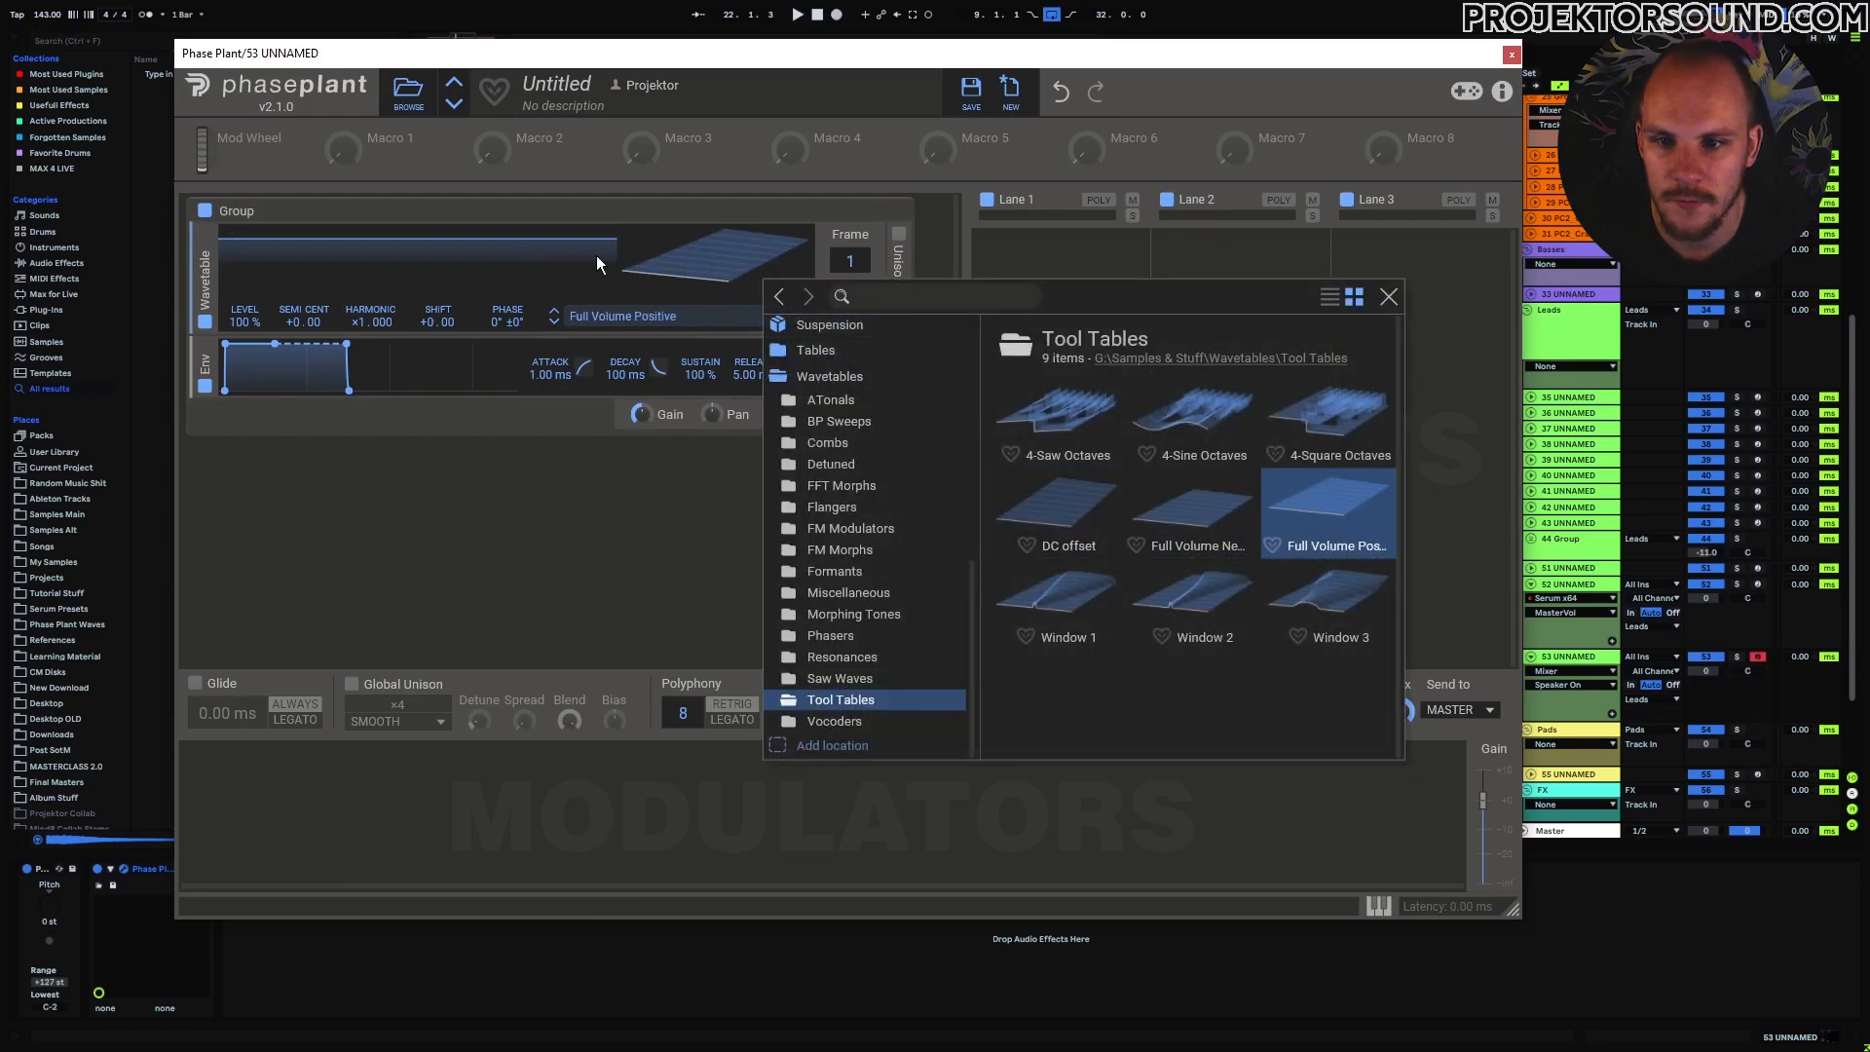
left_click(1181, 528)
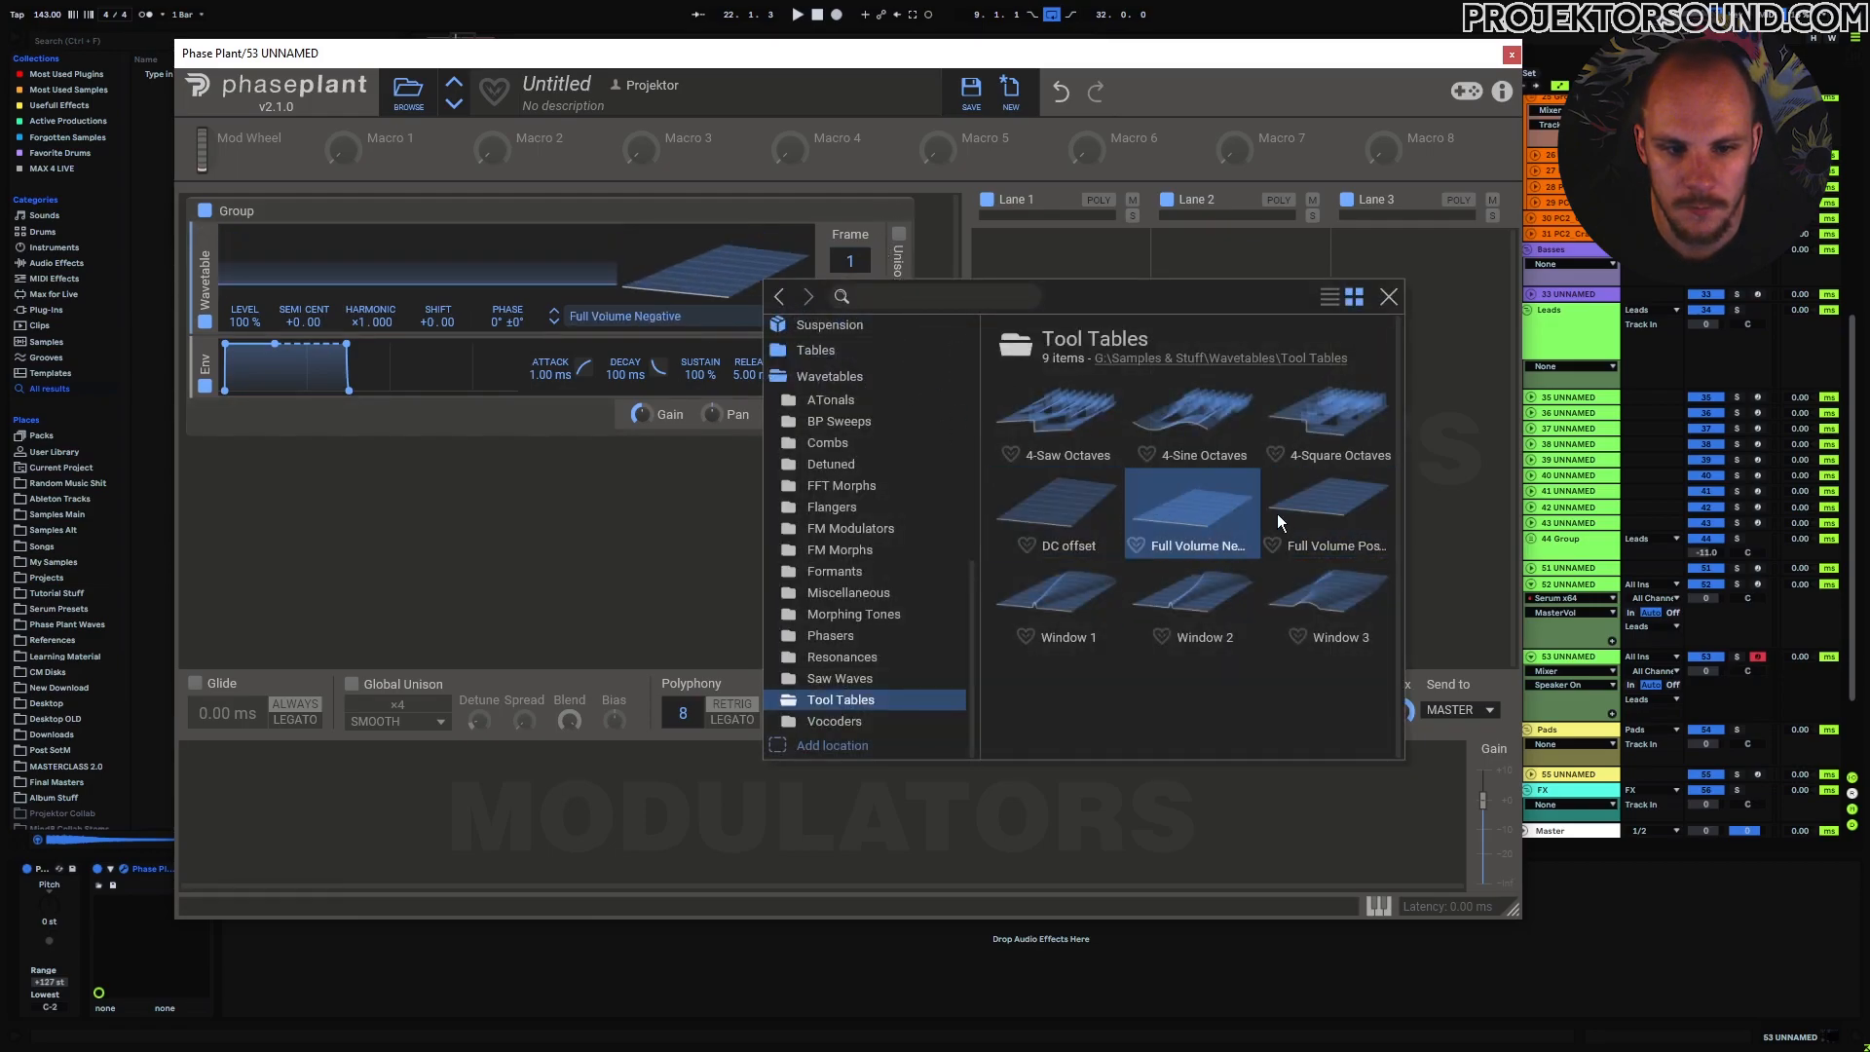
left_click(832, 249)
left_click_drag(851, 261, 851, 389)
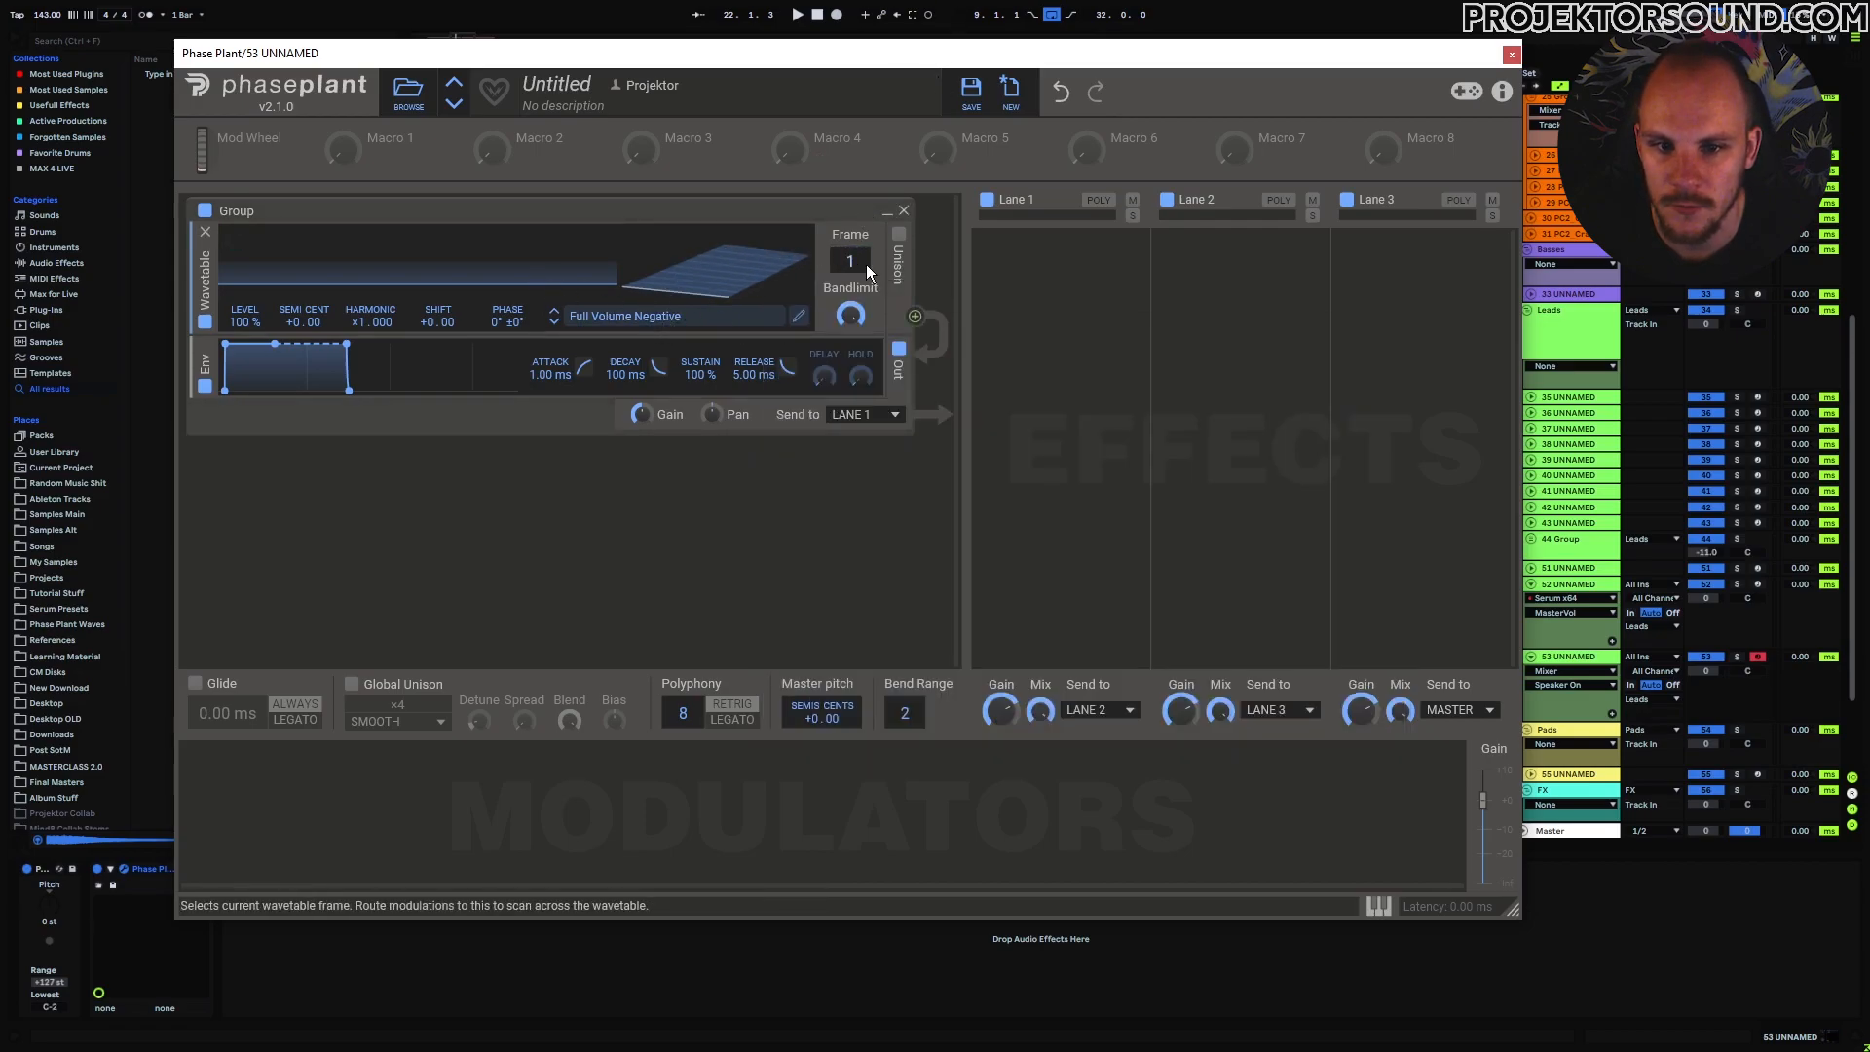
Load Window 1 from the Tool Tables folder and sweep its frame, ending at 1.
left_click(627, 316)
left_click(1019, 596)
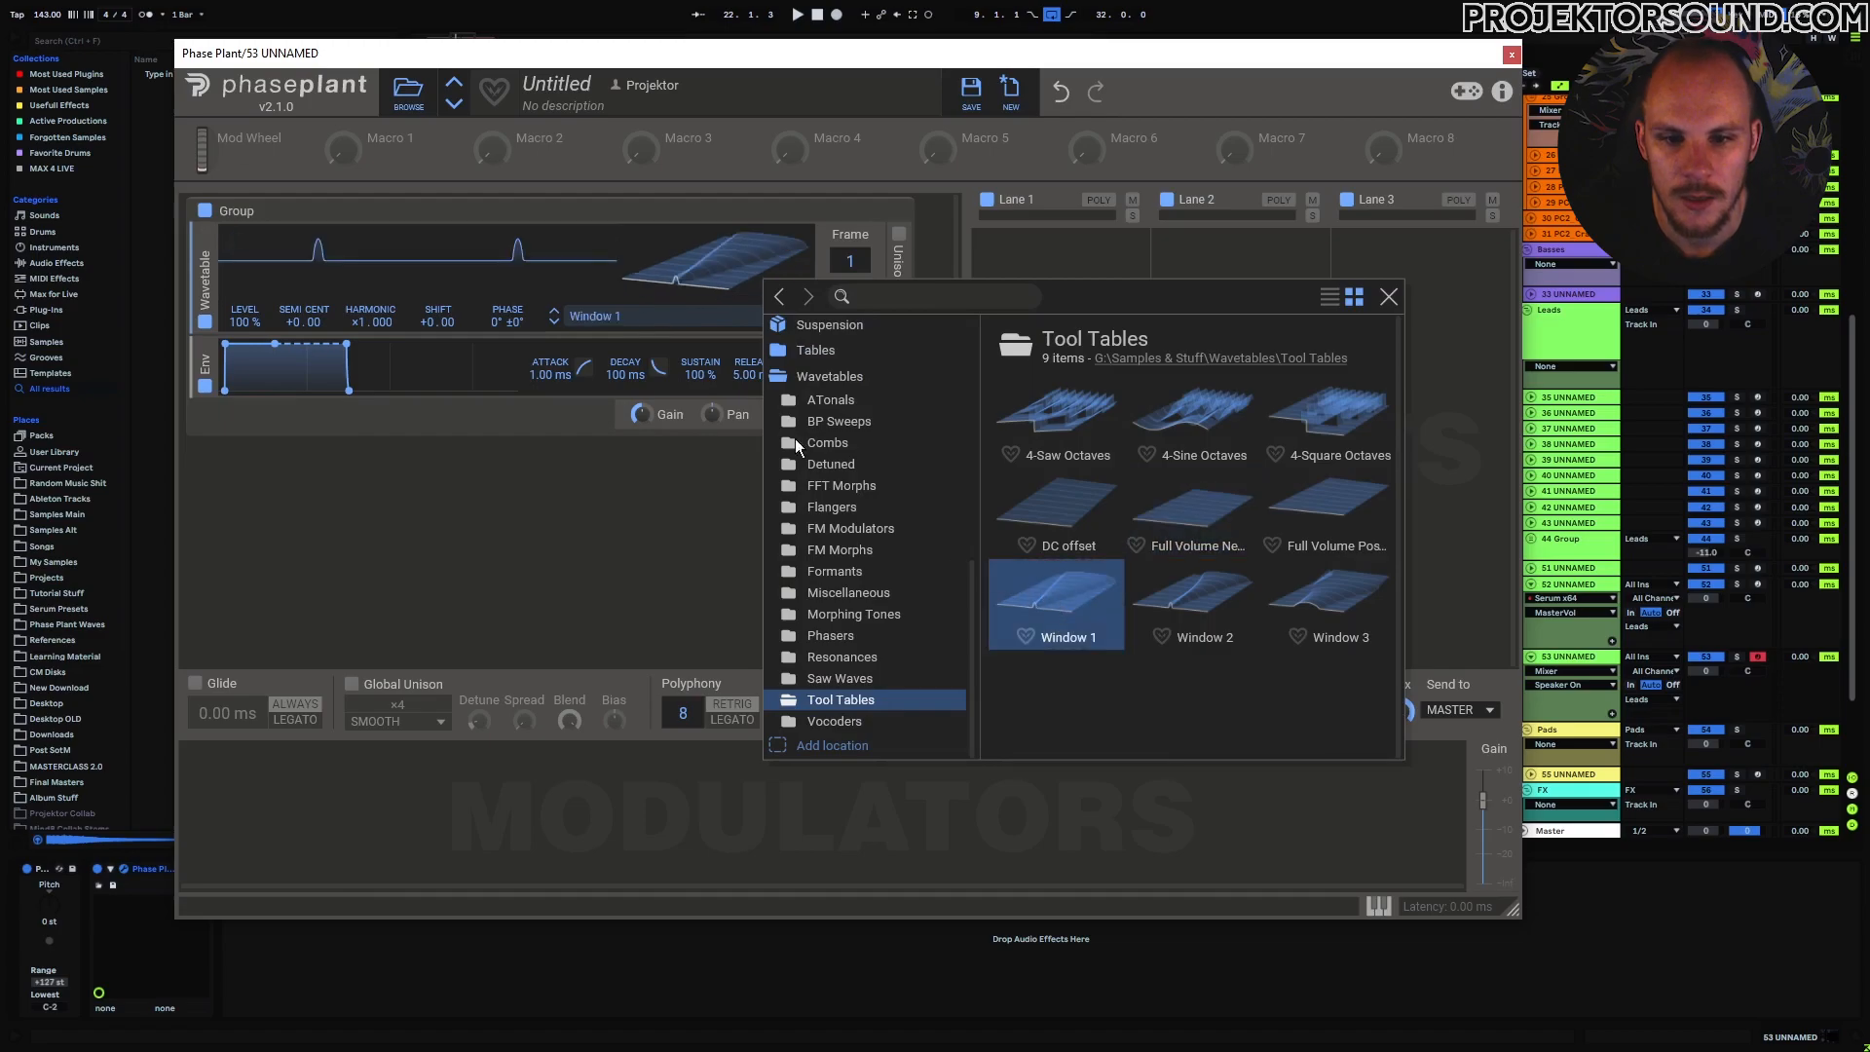
left_click(850, 255)
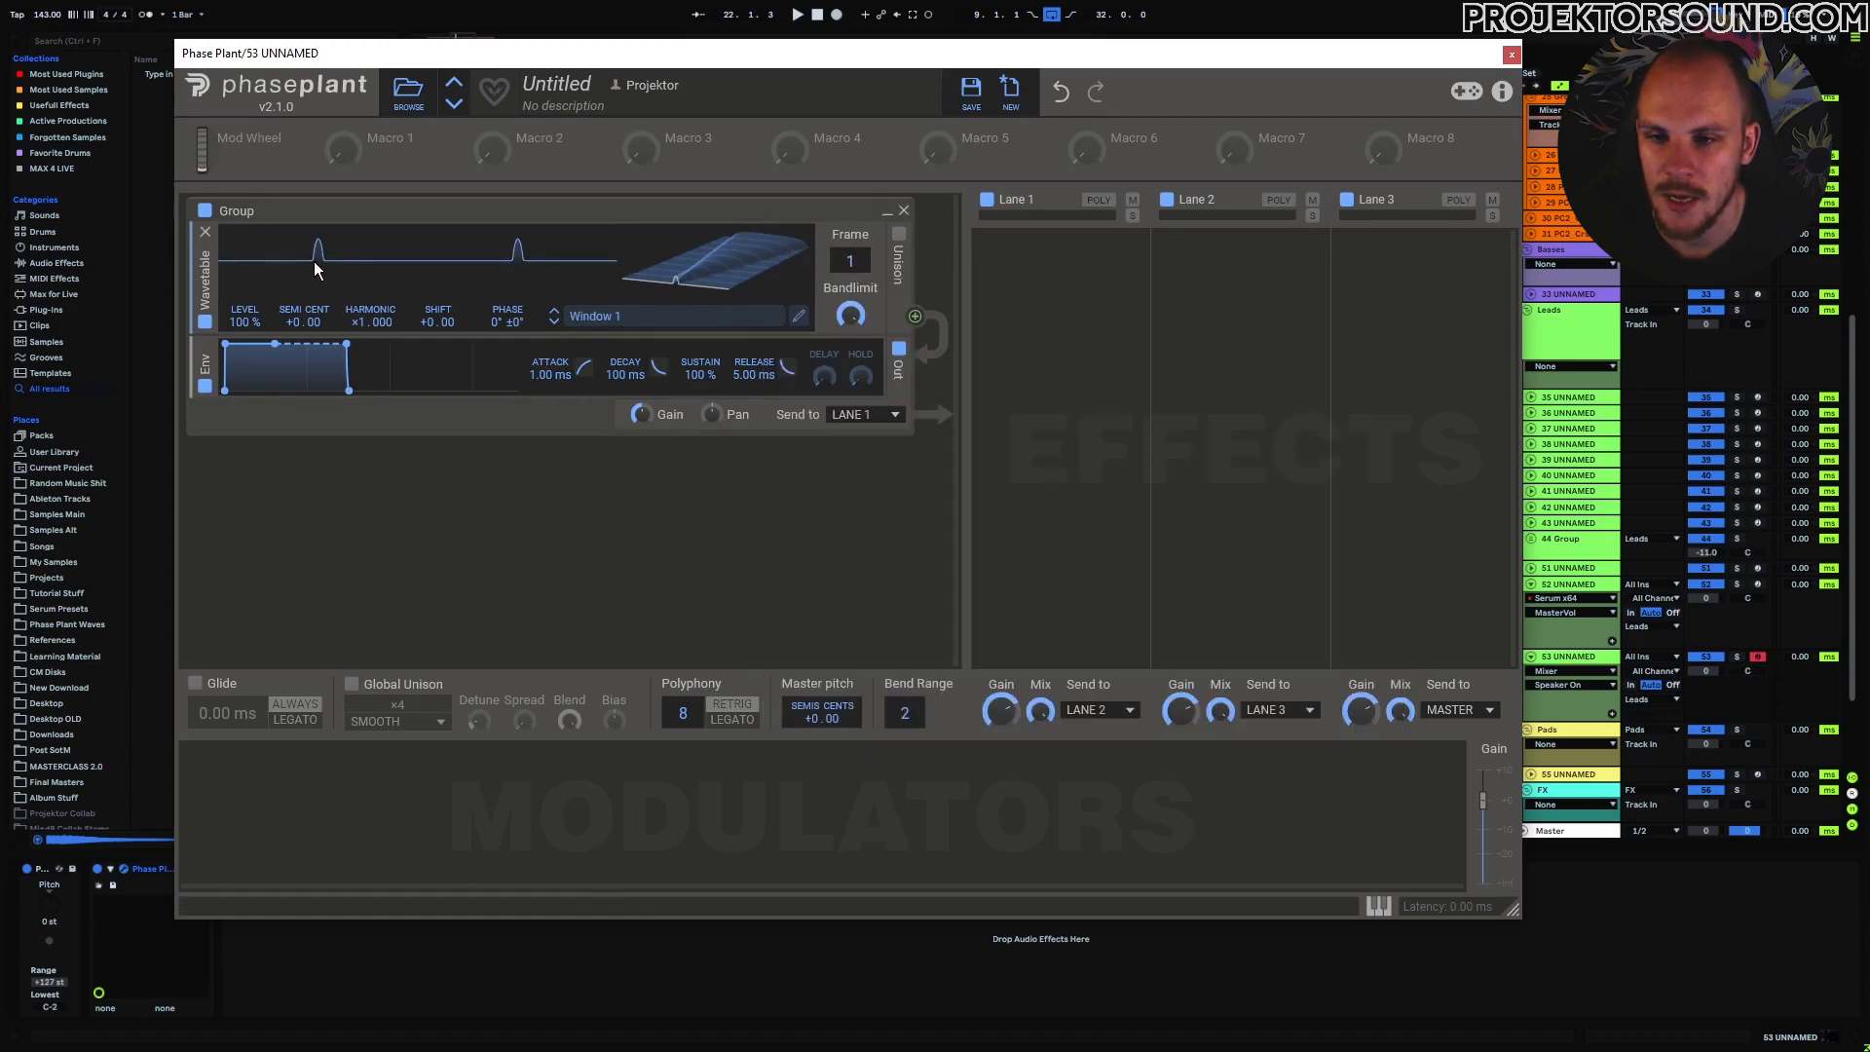
mouse_move(849, 251)
left_mouse_down()
mouse_move(849, 175)
mouse_move(849, 265)
left_mouse_up()
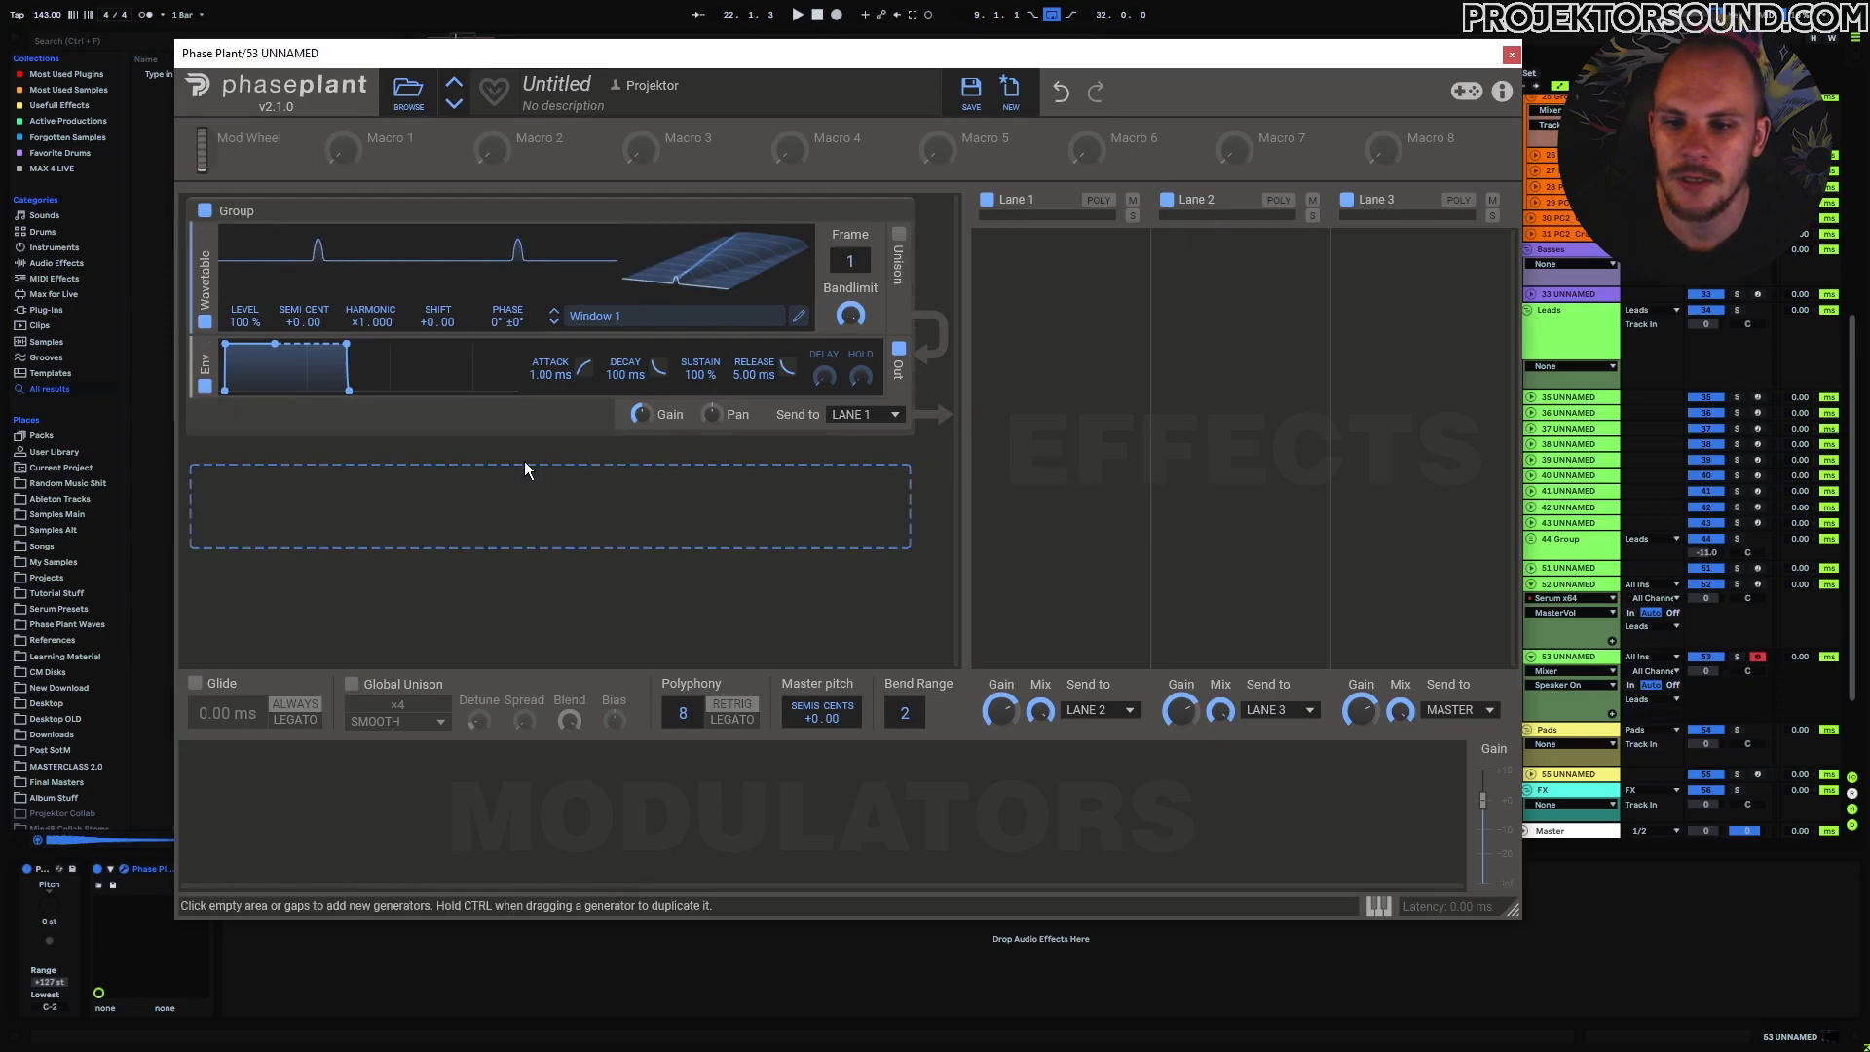
Set up an Analog generator in the group with the Window 1 wavetable outside it, and remove the empty extra group.
left_click(544, 503)
left_click(579, 558)
left_click_drag(205, 492, 210, 550)
scroll(467, 591, "down", 3)
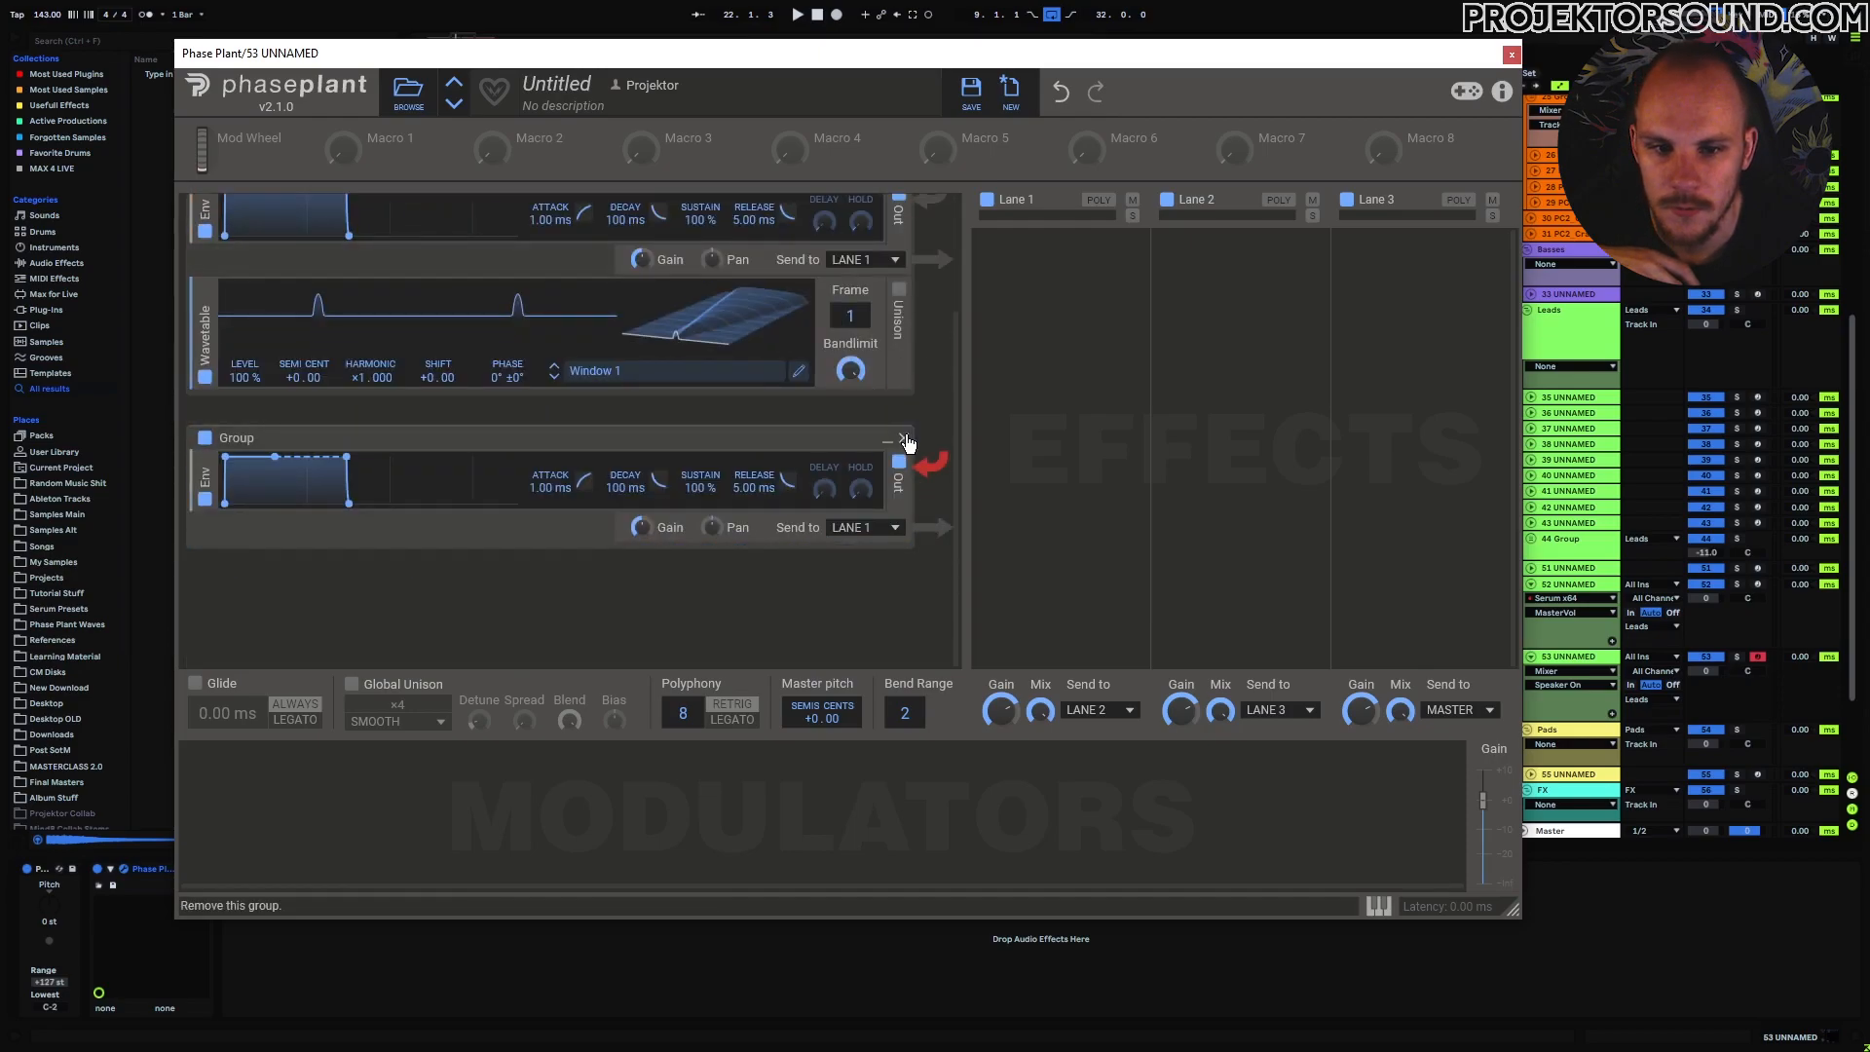
left_click(904, 440)
Route the Window 1 wavetable's output to the Analog generator's level, sweep its frame to 135 and adjust its phase.
left_click_drag(914, 526, 244, 339)
left_click_drag(850, 470, 851, 380)
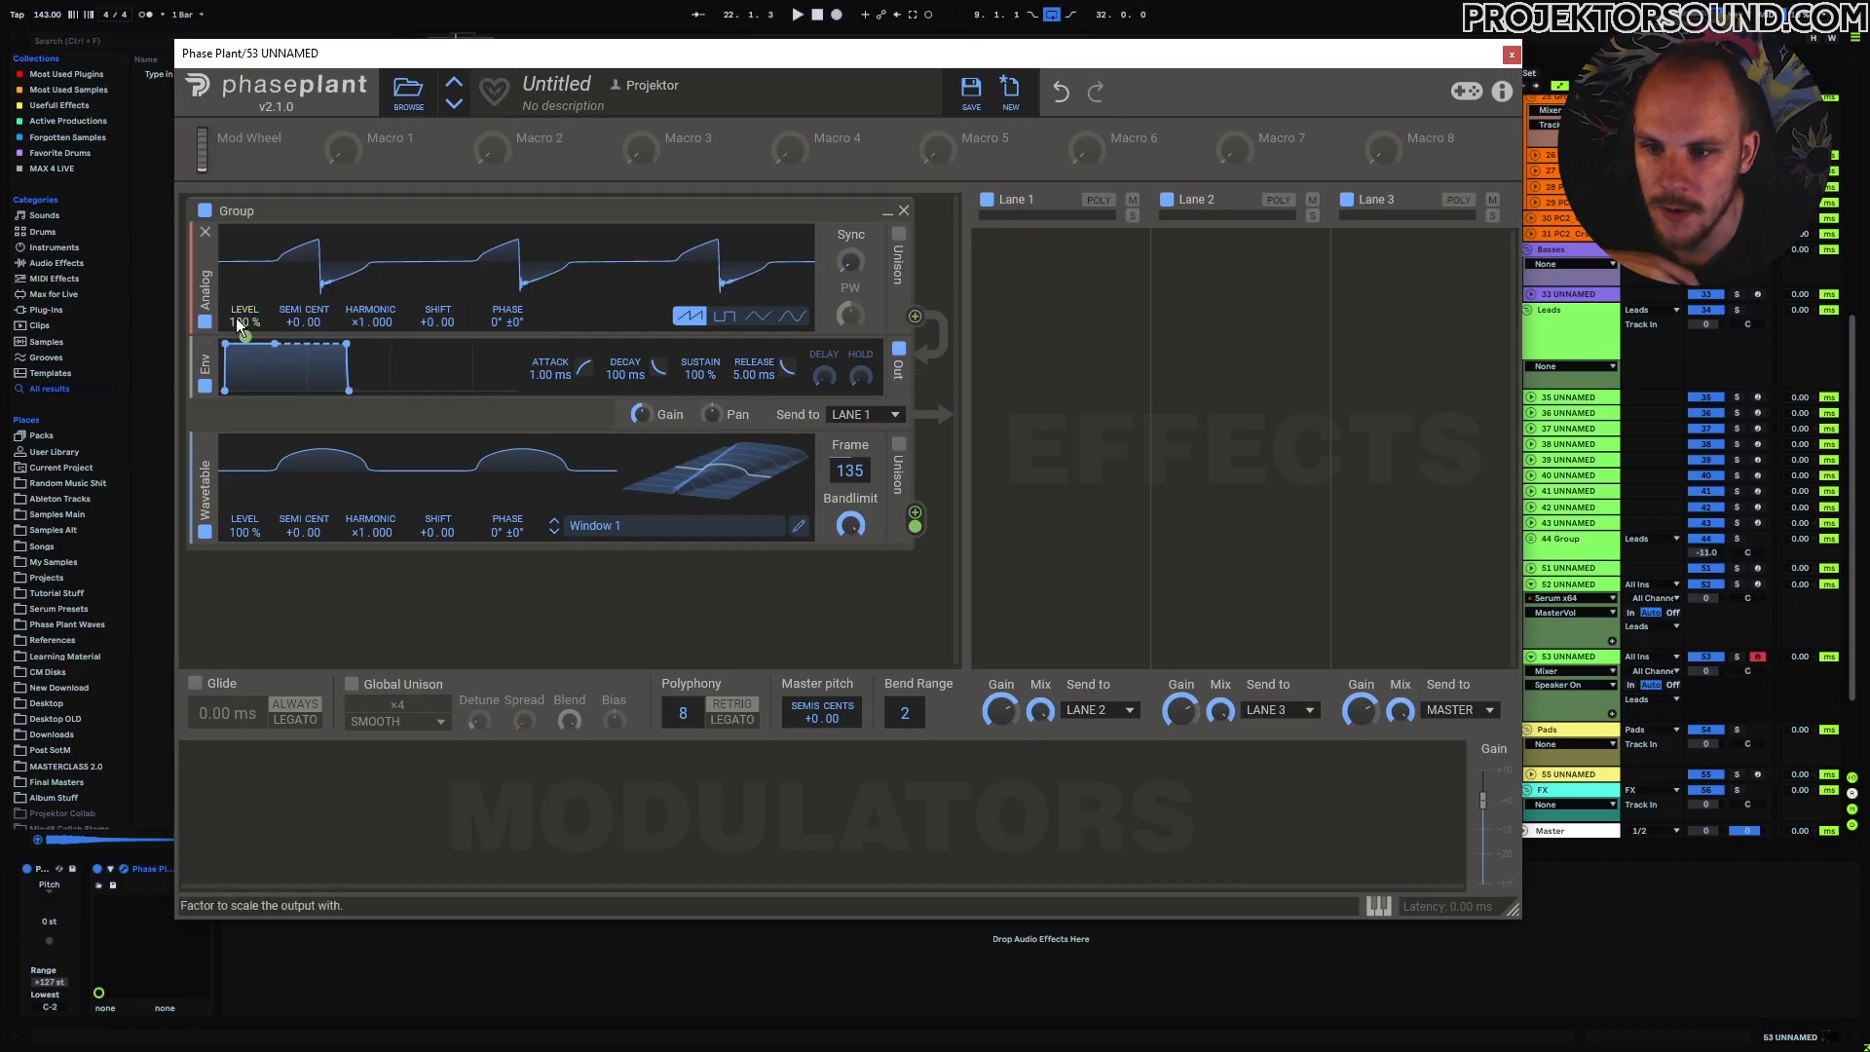
mouse_move(507, 532)
left_mouse_down()
mouse_move(507, 493)
mouse_move(507, 528)
left_mouse_up()
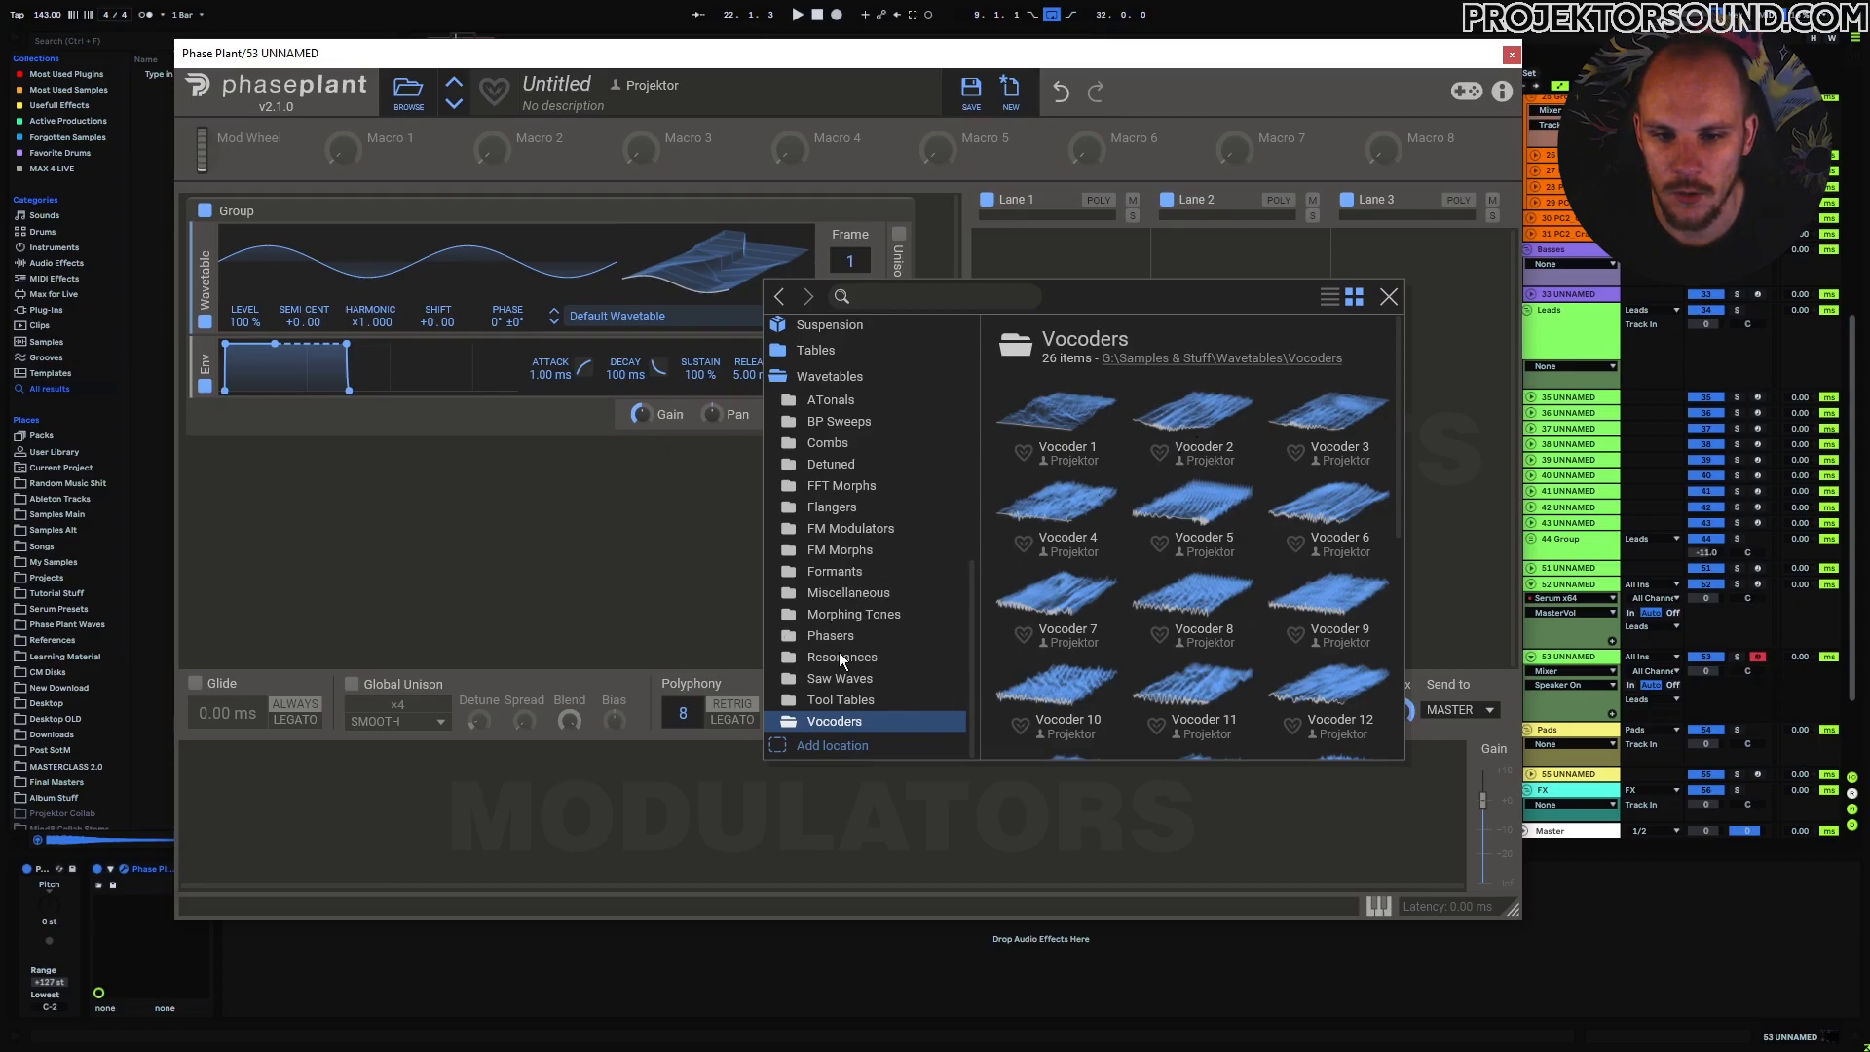
Load Vocoder 3 from the Vocoders folder, sweep its frame to 85 and advance to Vocoder 4.
left_click(1343, 407)
left_click(1390, 300)
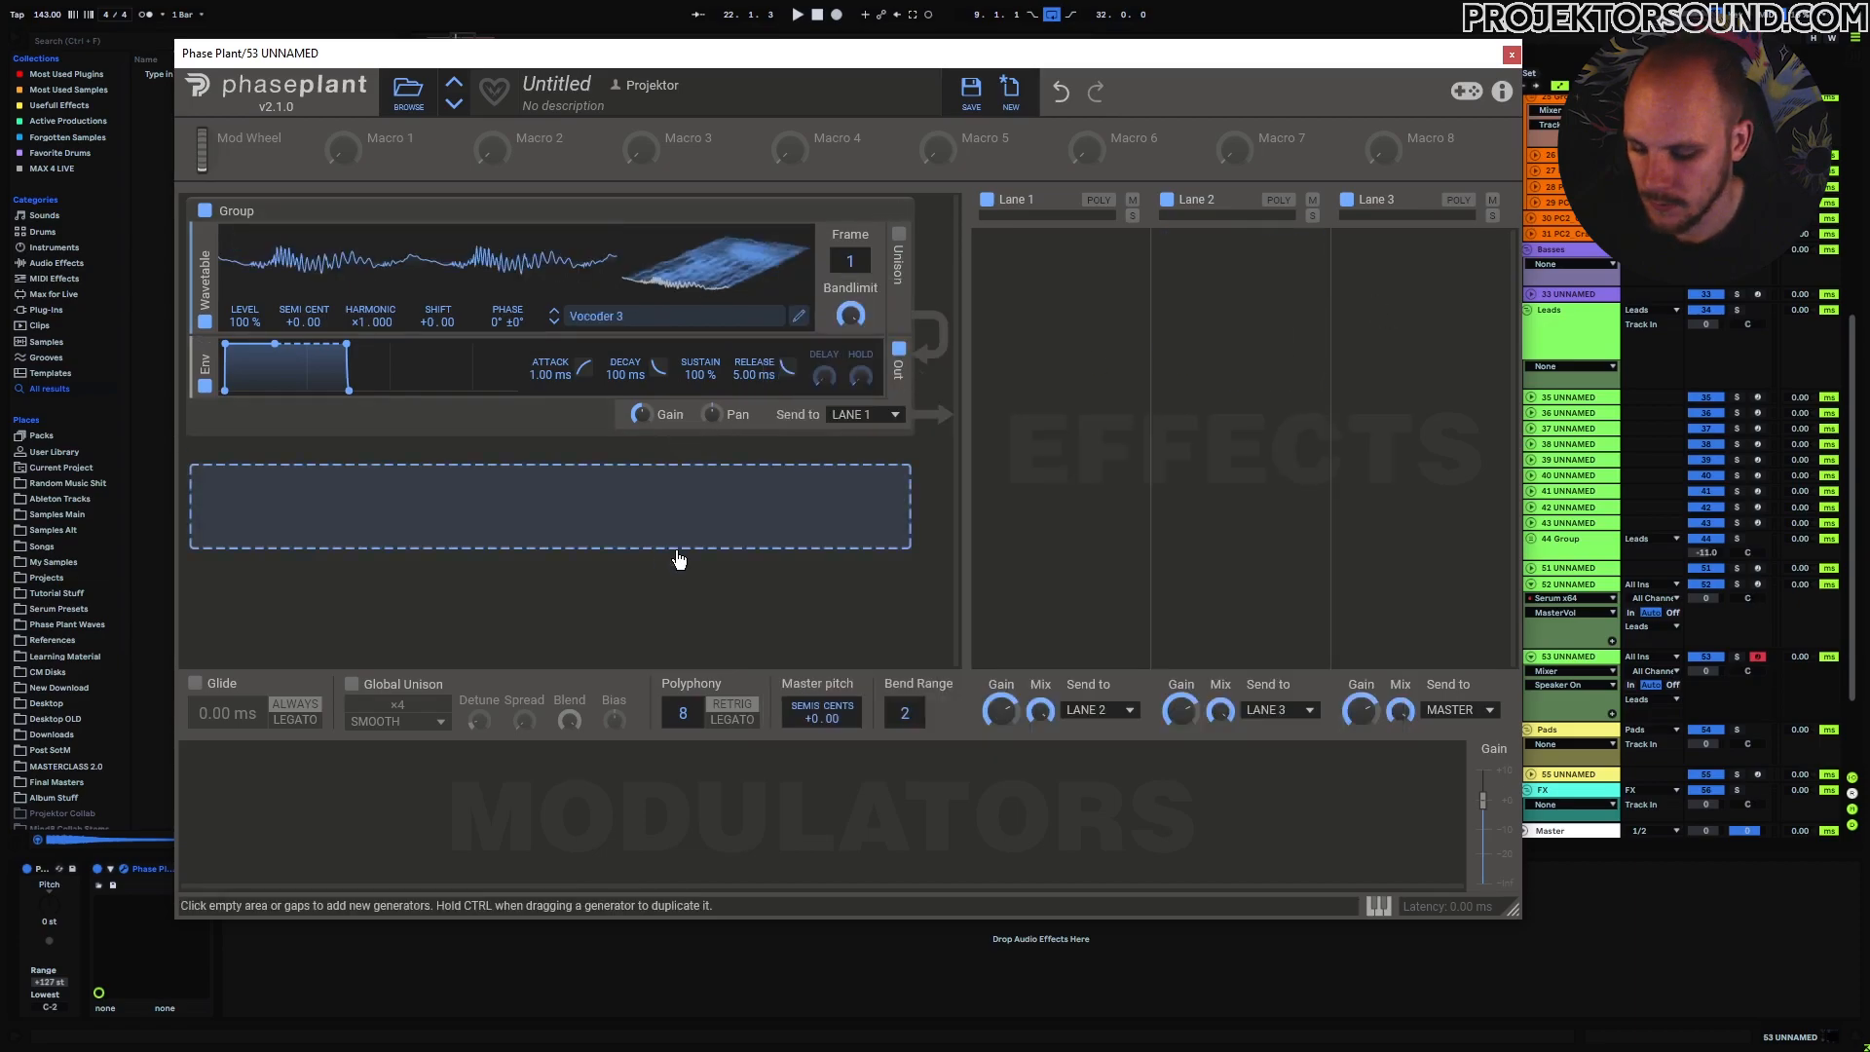
left_click_drag(849, 261, 849, 322)
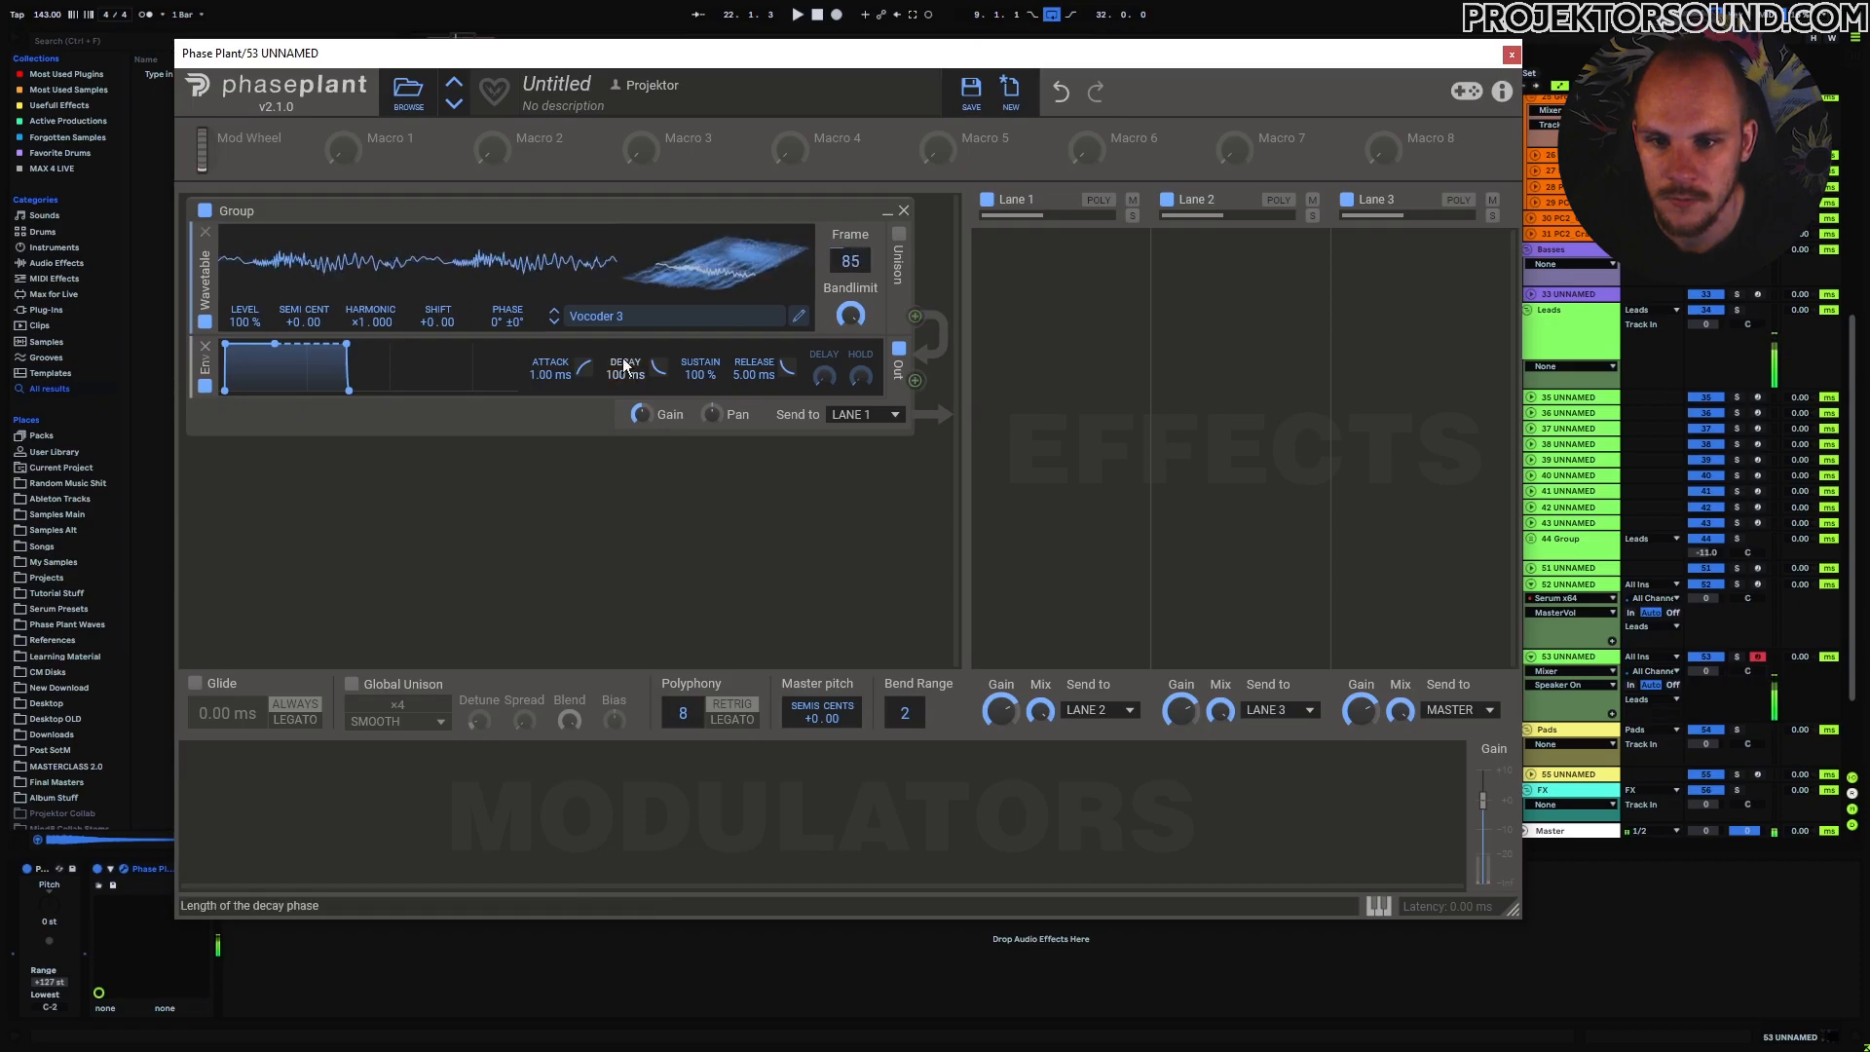
left_click(554, 324)
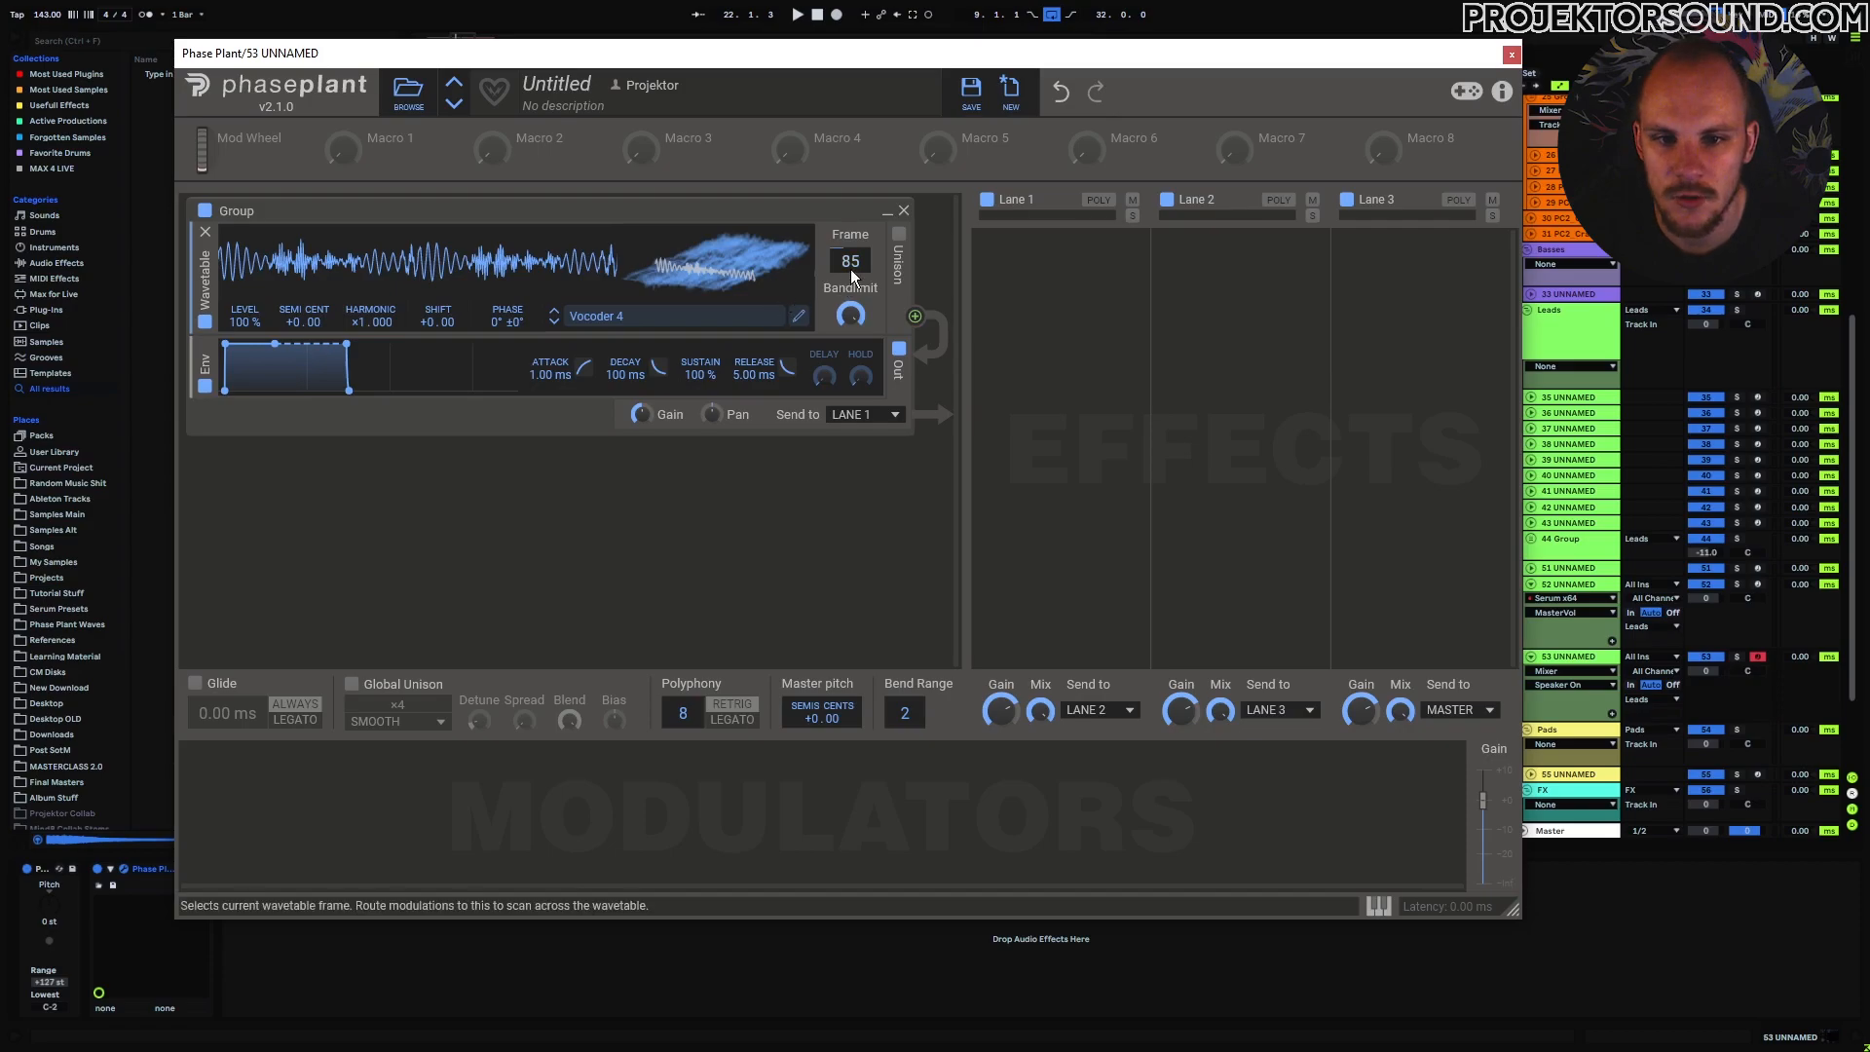
Sweep the Vocoder 4 table's frame, ending at 119, and advance through the Vocoder tables to Vocoder 8.
mouse_move(849, 261)
left_mouse_down()
mouse_move(850, 205)
mouse_move(850, 314)
mouse_move(850, 263)
mouse_move(850, 283)
left_mouse_up()
left_click(554, 329)
left_click(557, 320)
left_click(554, 321)
left_click(554, 322)
Add a Random modulator and sync its rate to the tempo at 1/16.
left_click(304, 794)
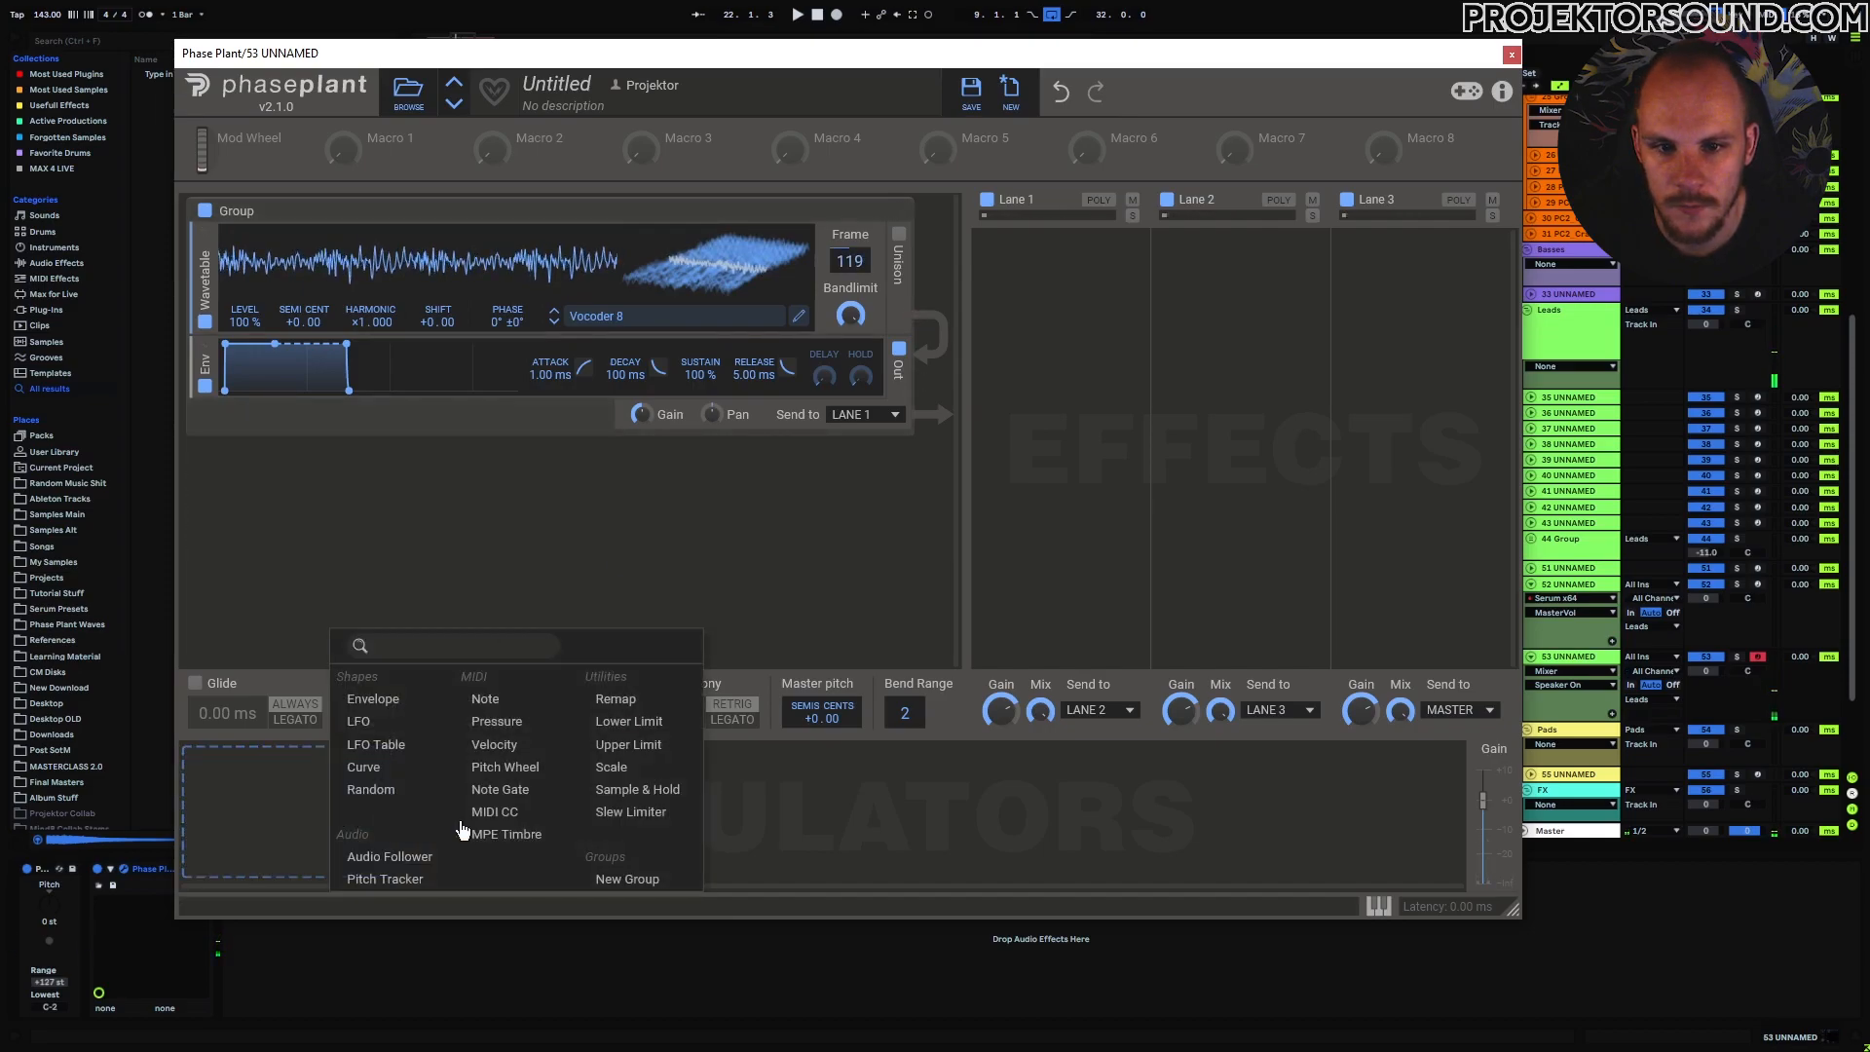
left_click(401, 791)
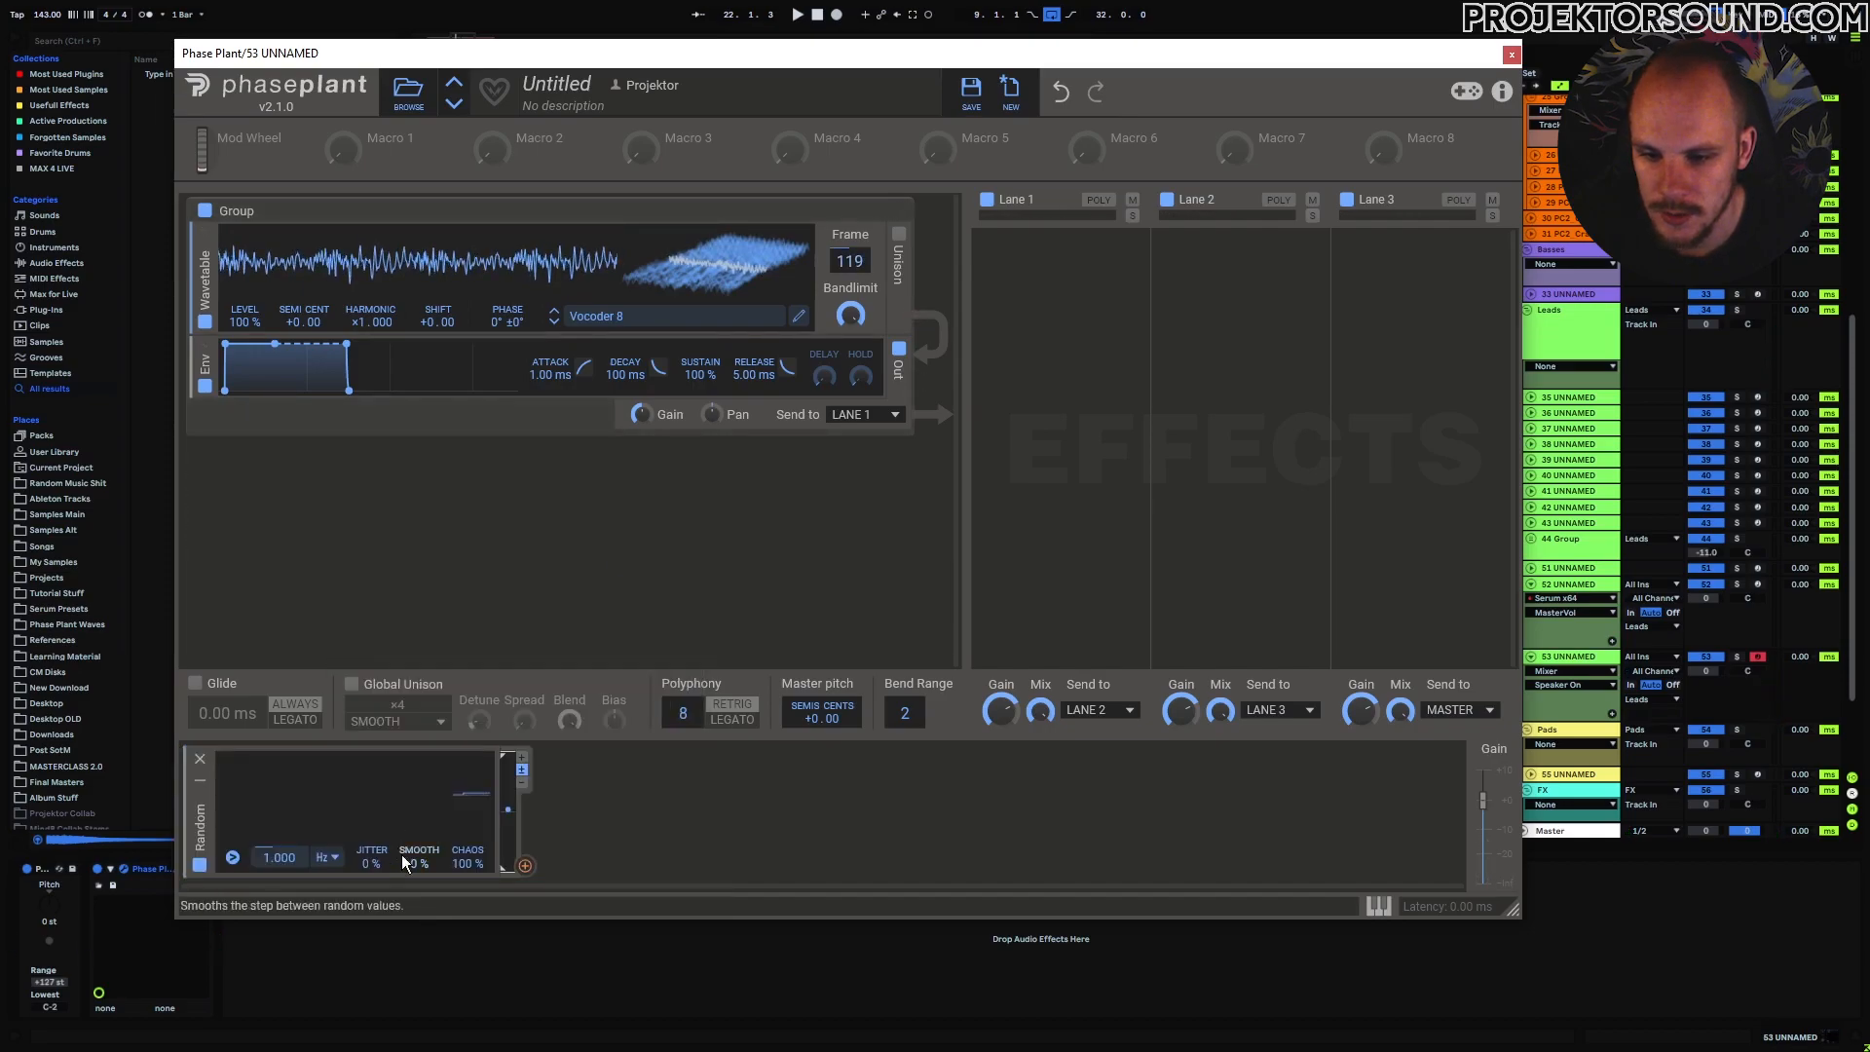
left_click(327, 865)
left_click(337, 889)
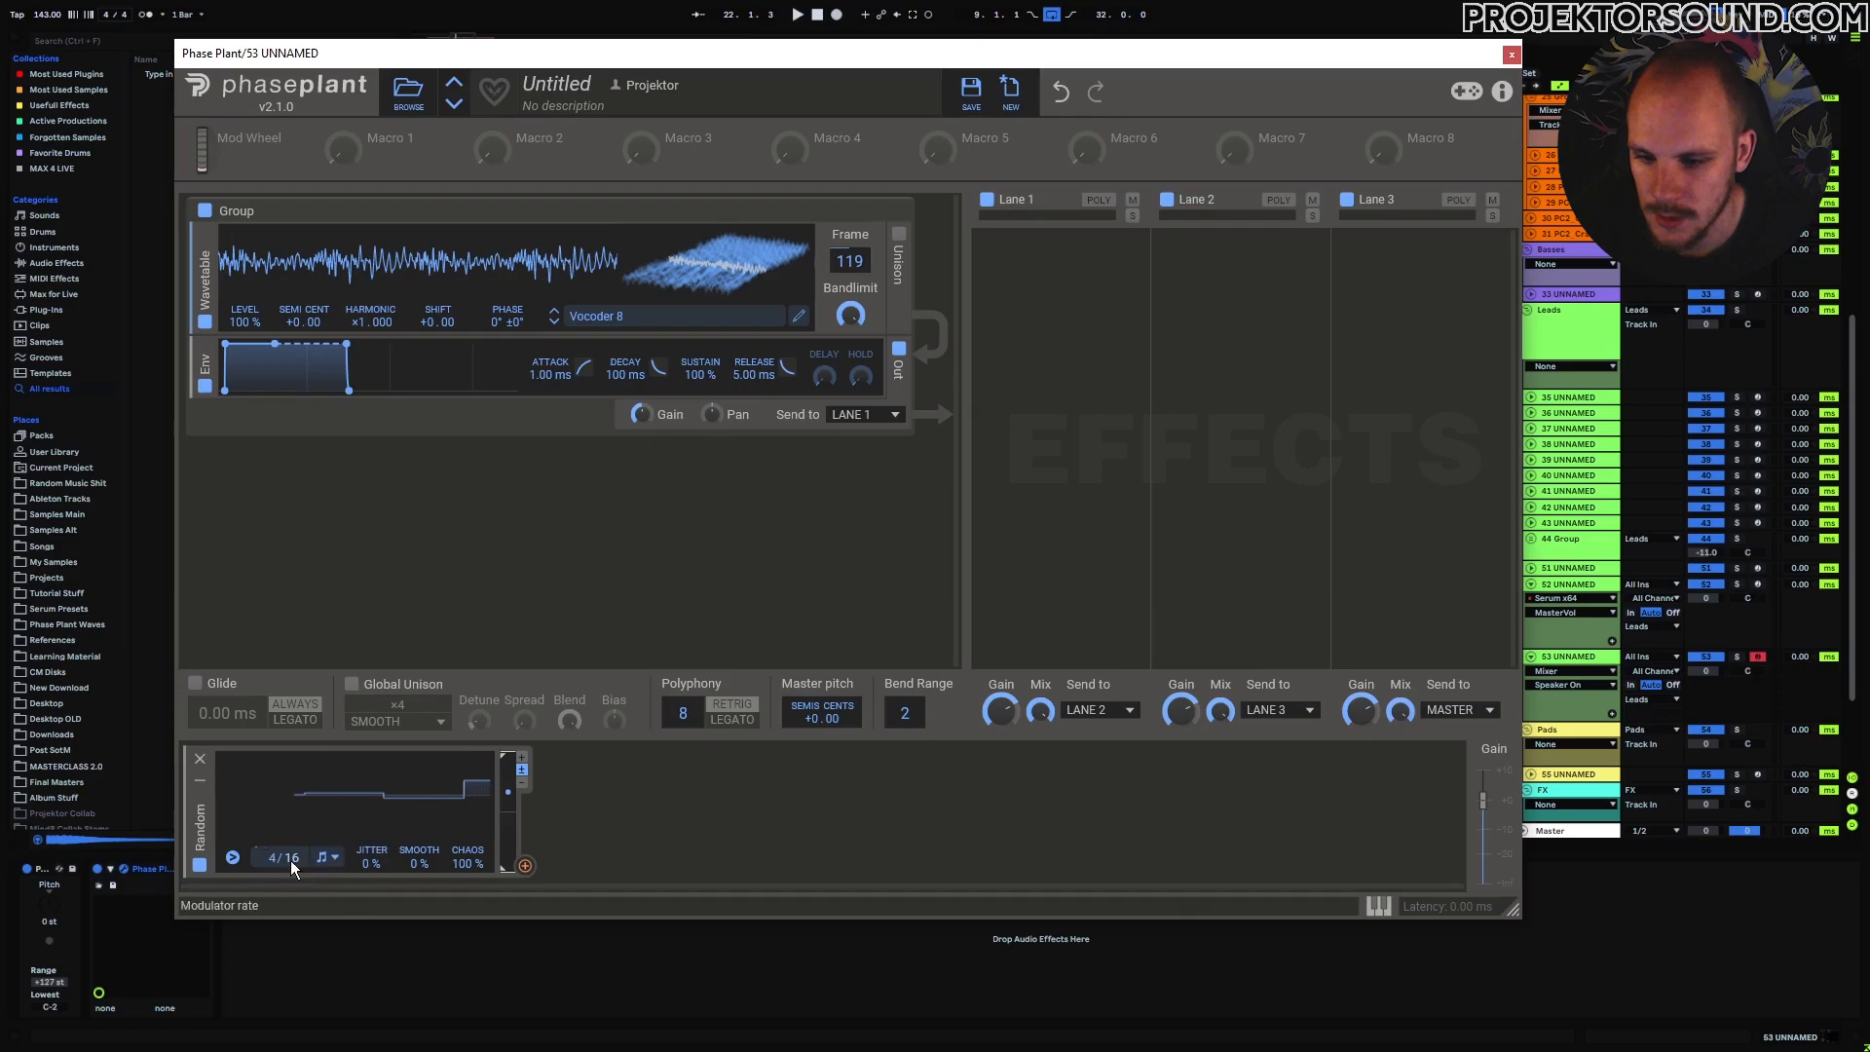
left_click_drag(272, 858, 272, 879)
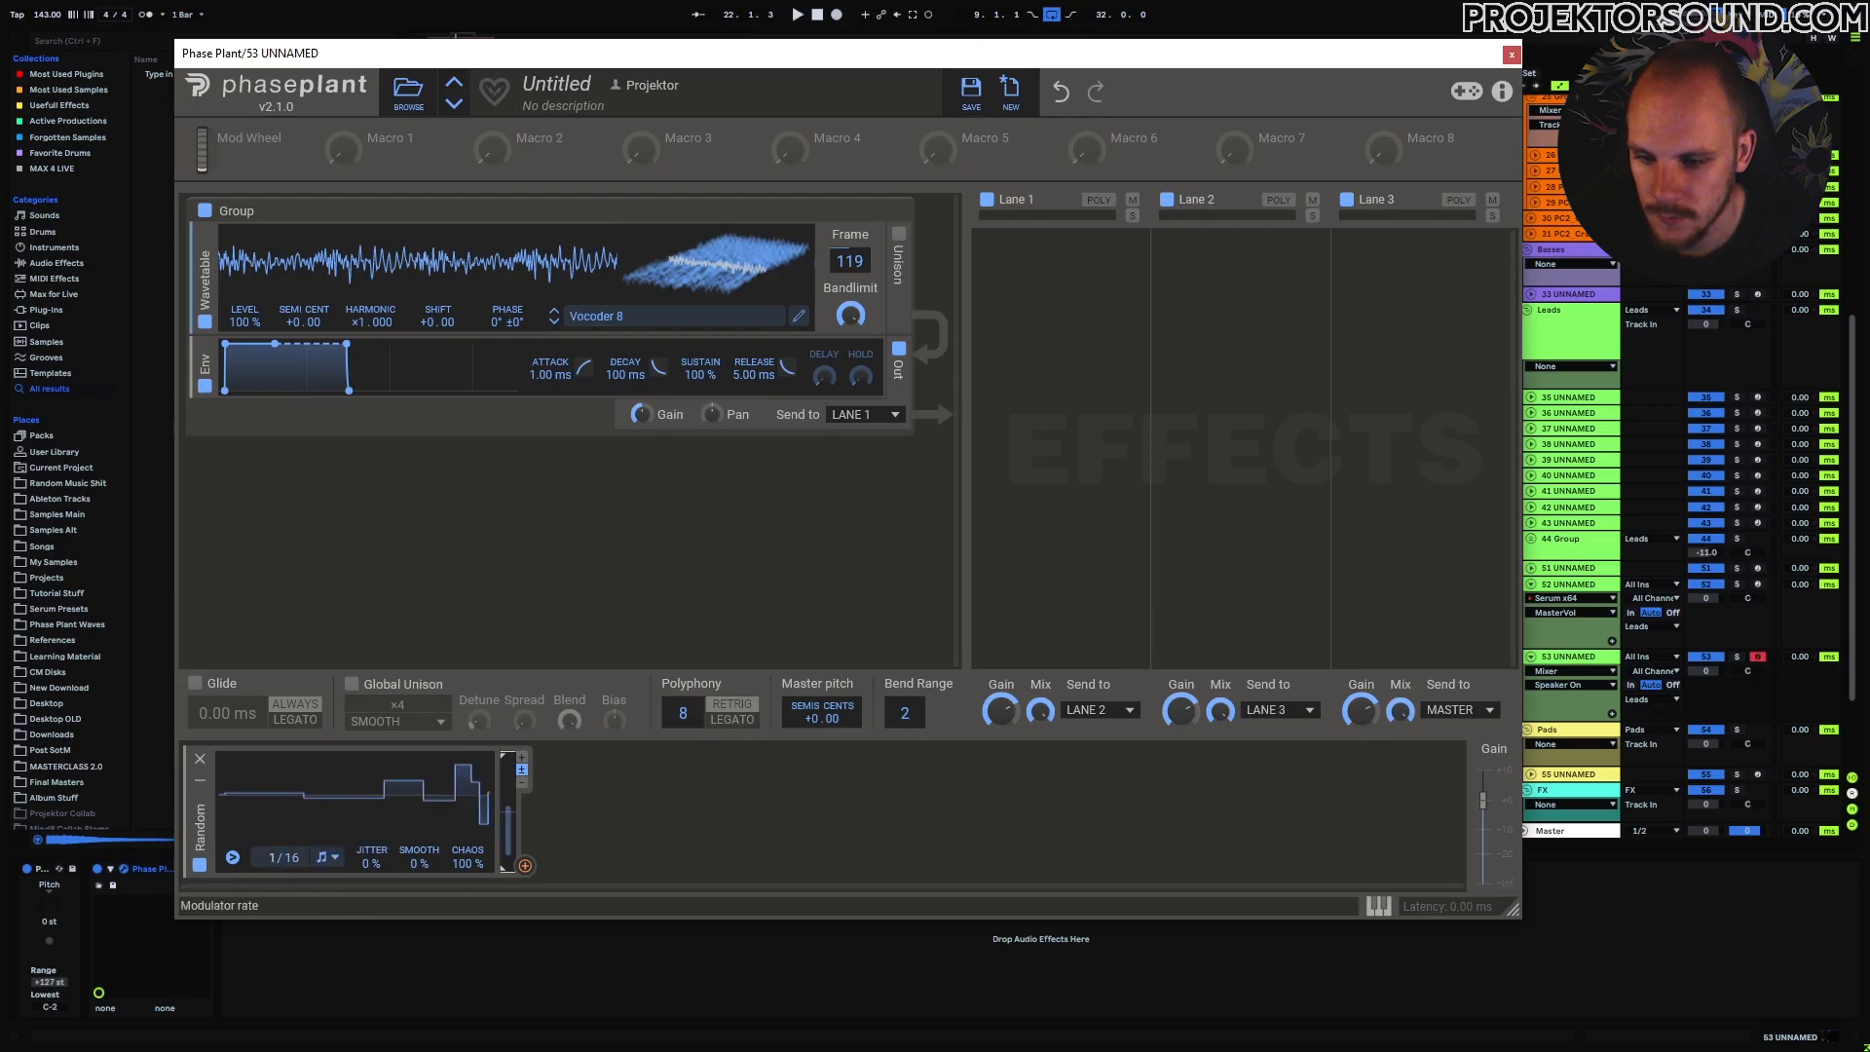
Route the Random modulator to the wavetable's frame, make its output unipolar and adjust the modulation depth.
left_click(526, 866)
left_click(850, 278)
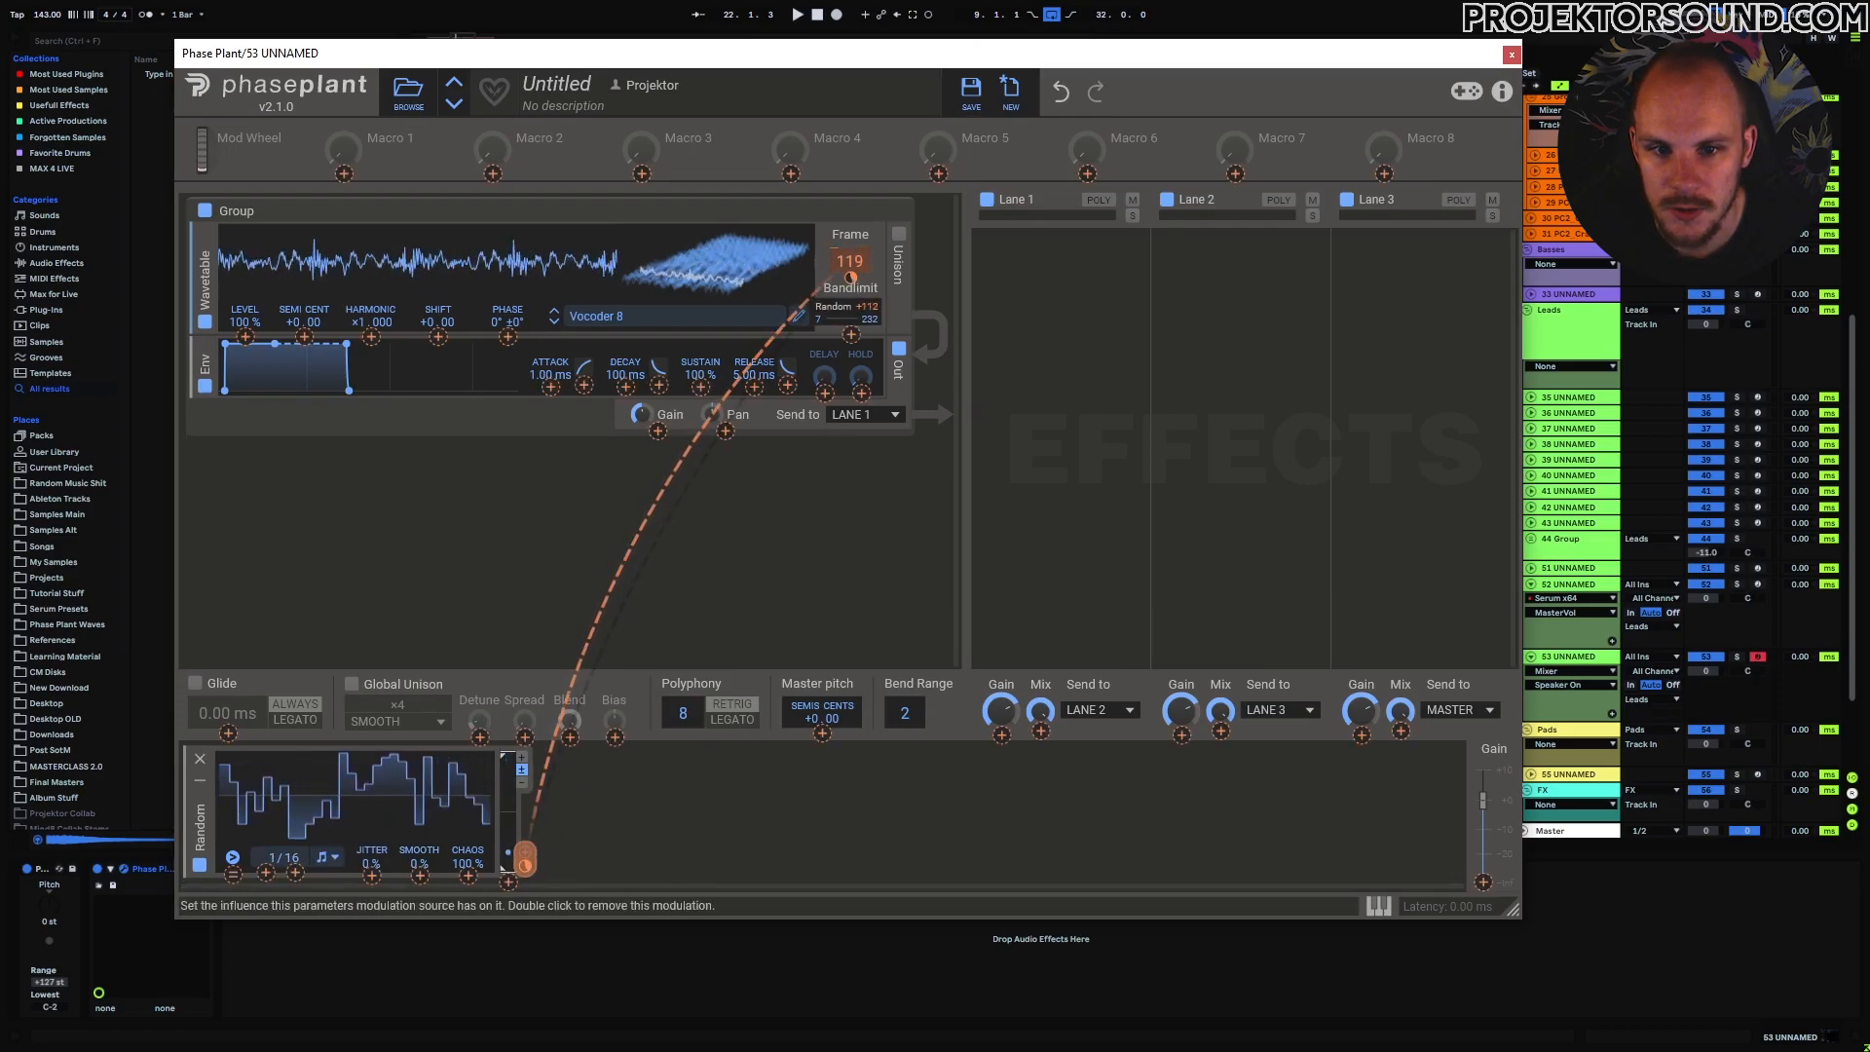
left_click(524, 859)
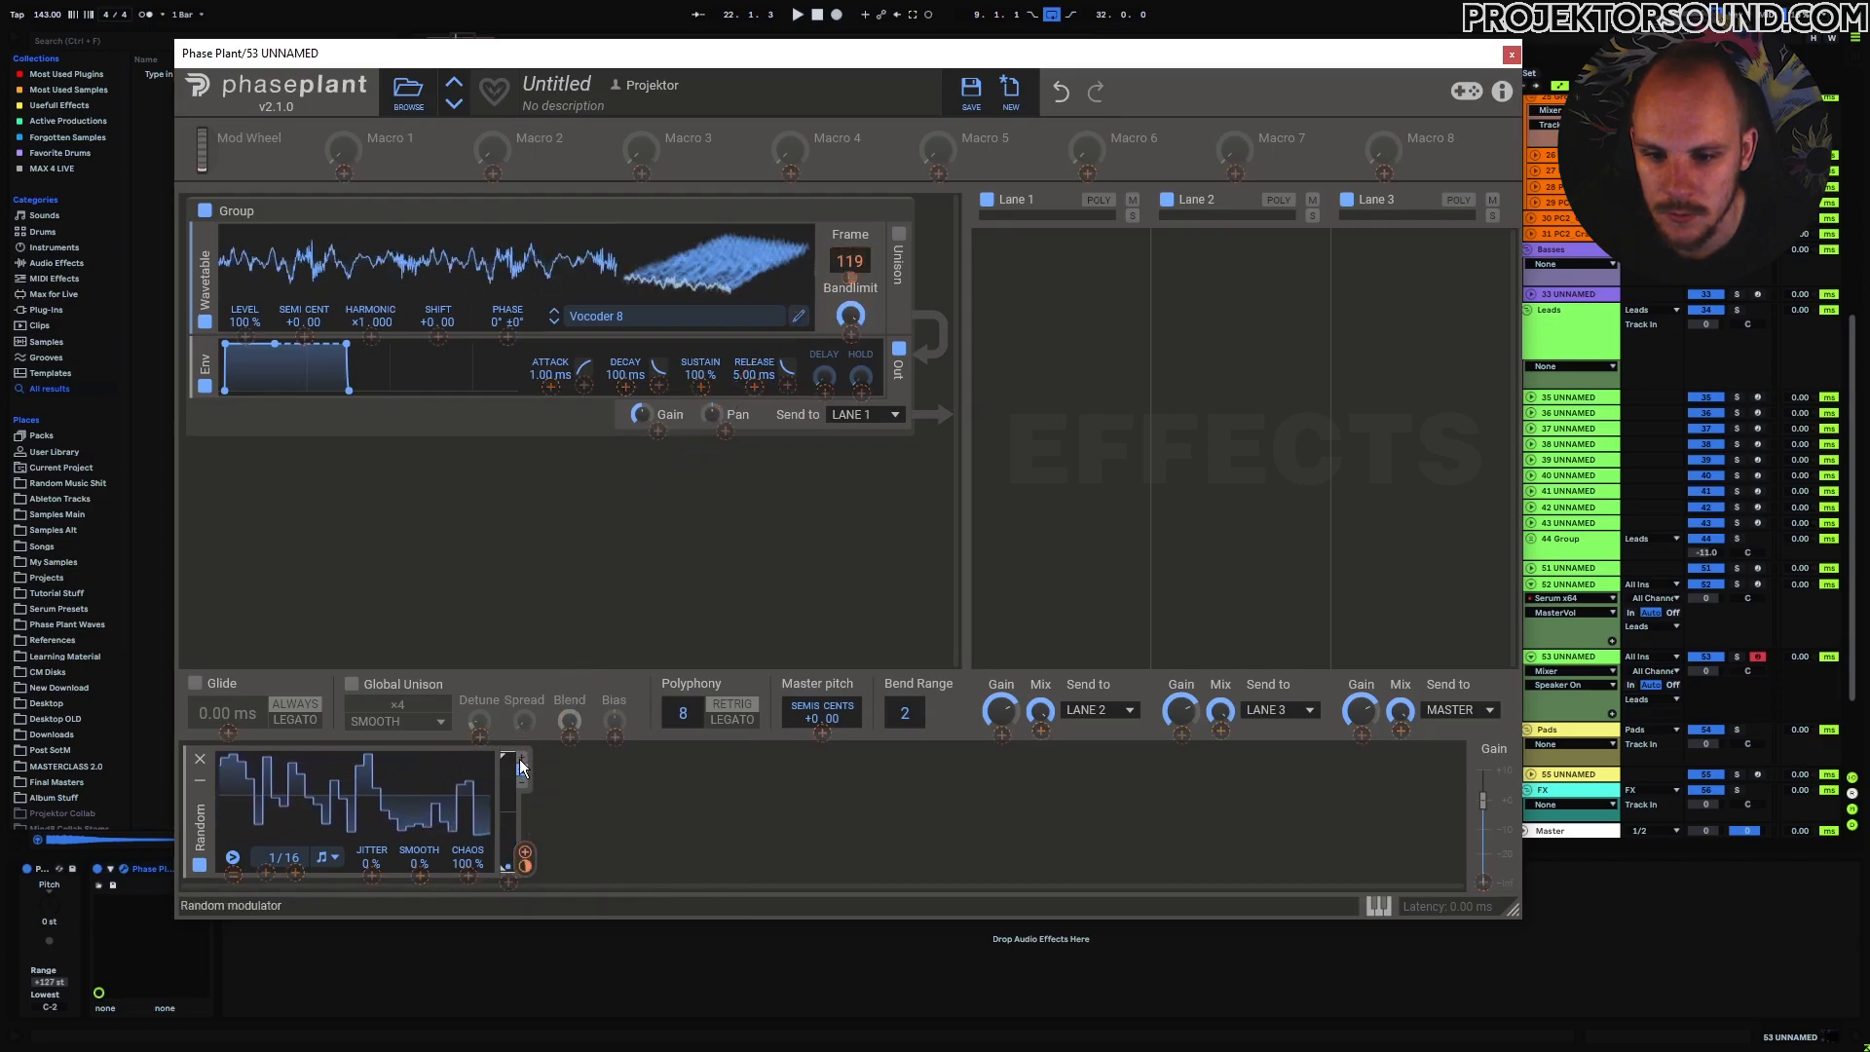
left_click(523, 757)
left_click_drag(852, 277, 851, 272)
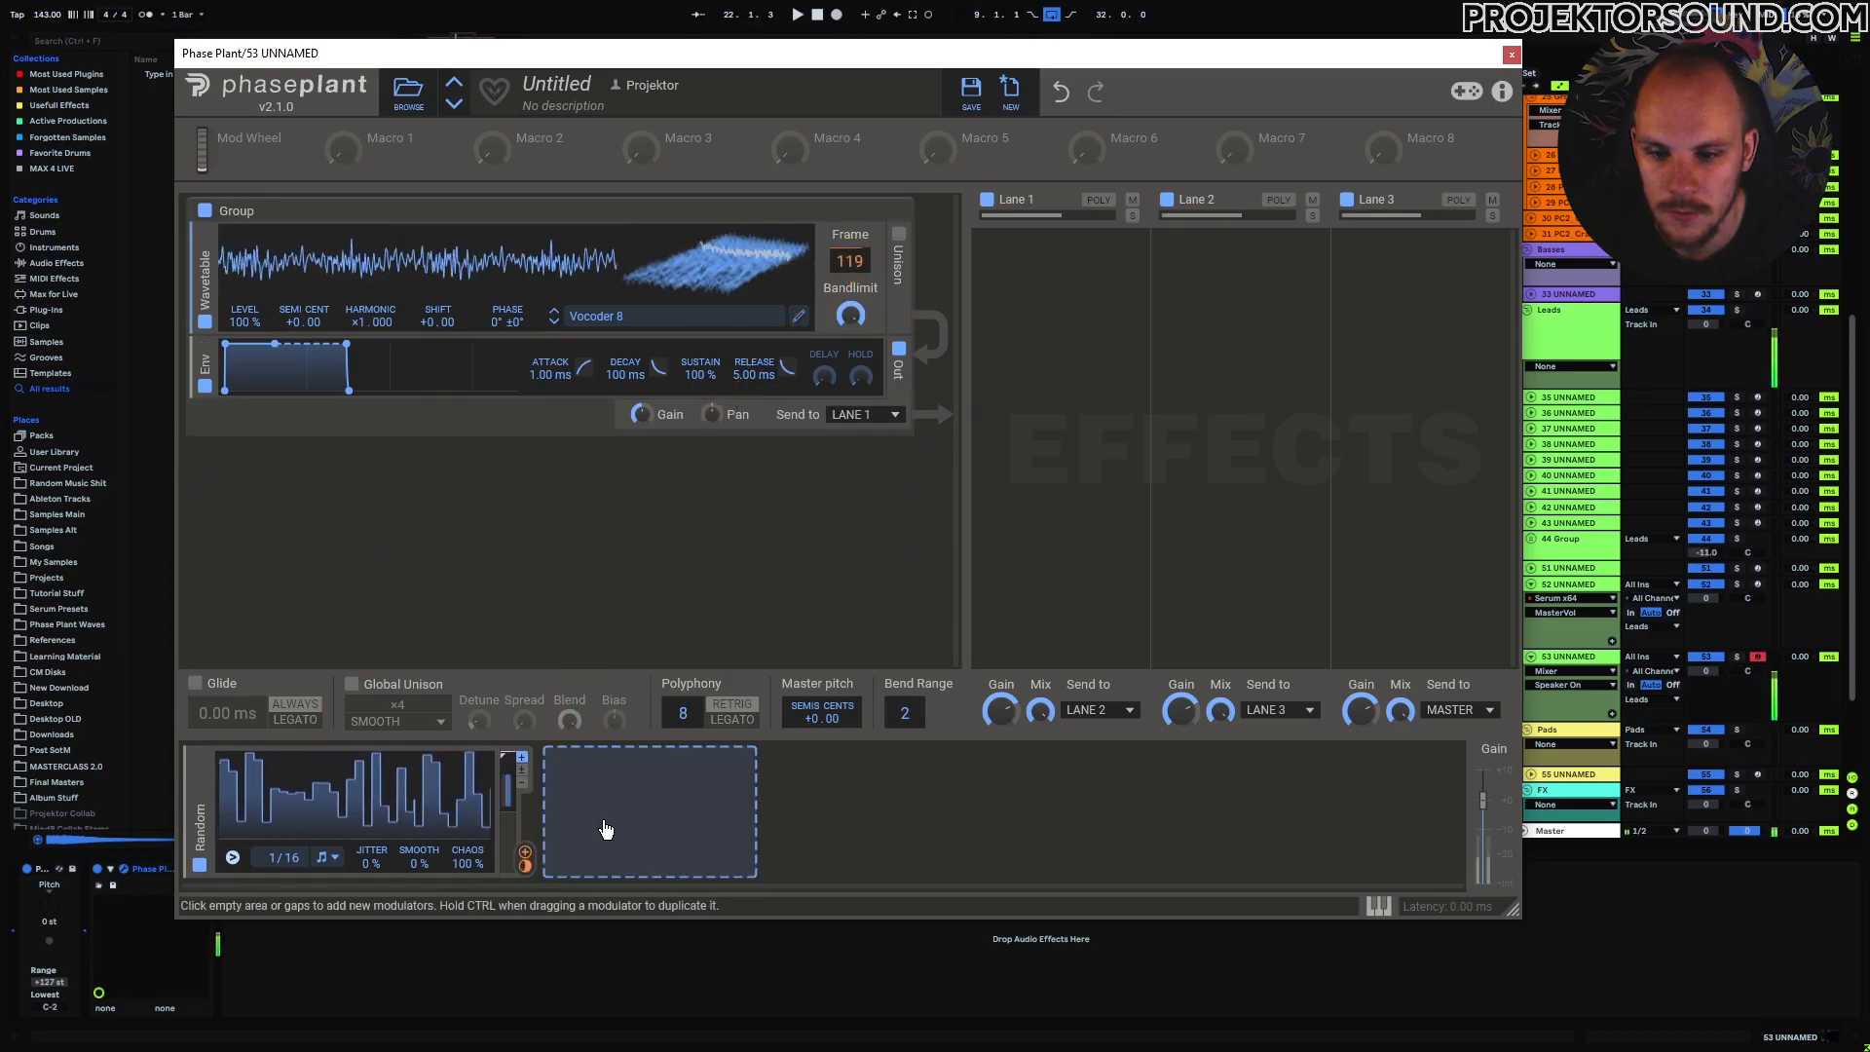
Add Echo and EQ Eight after the synth on the track, and cut the lows with EQ Eight's first band at 121 Hz.
right_click(399, 951)
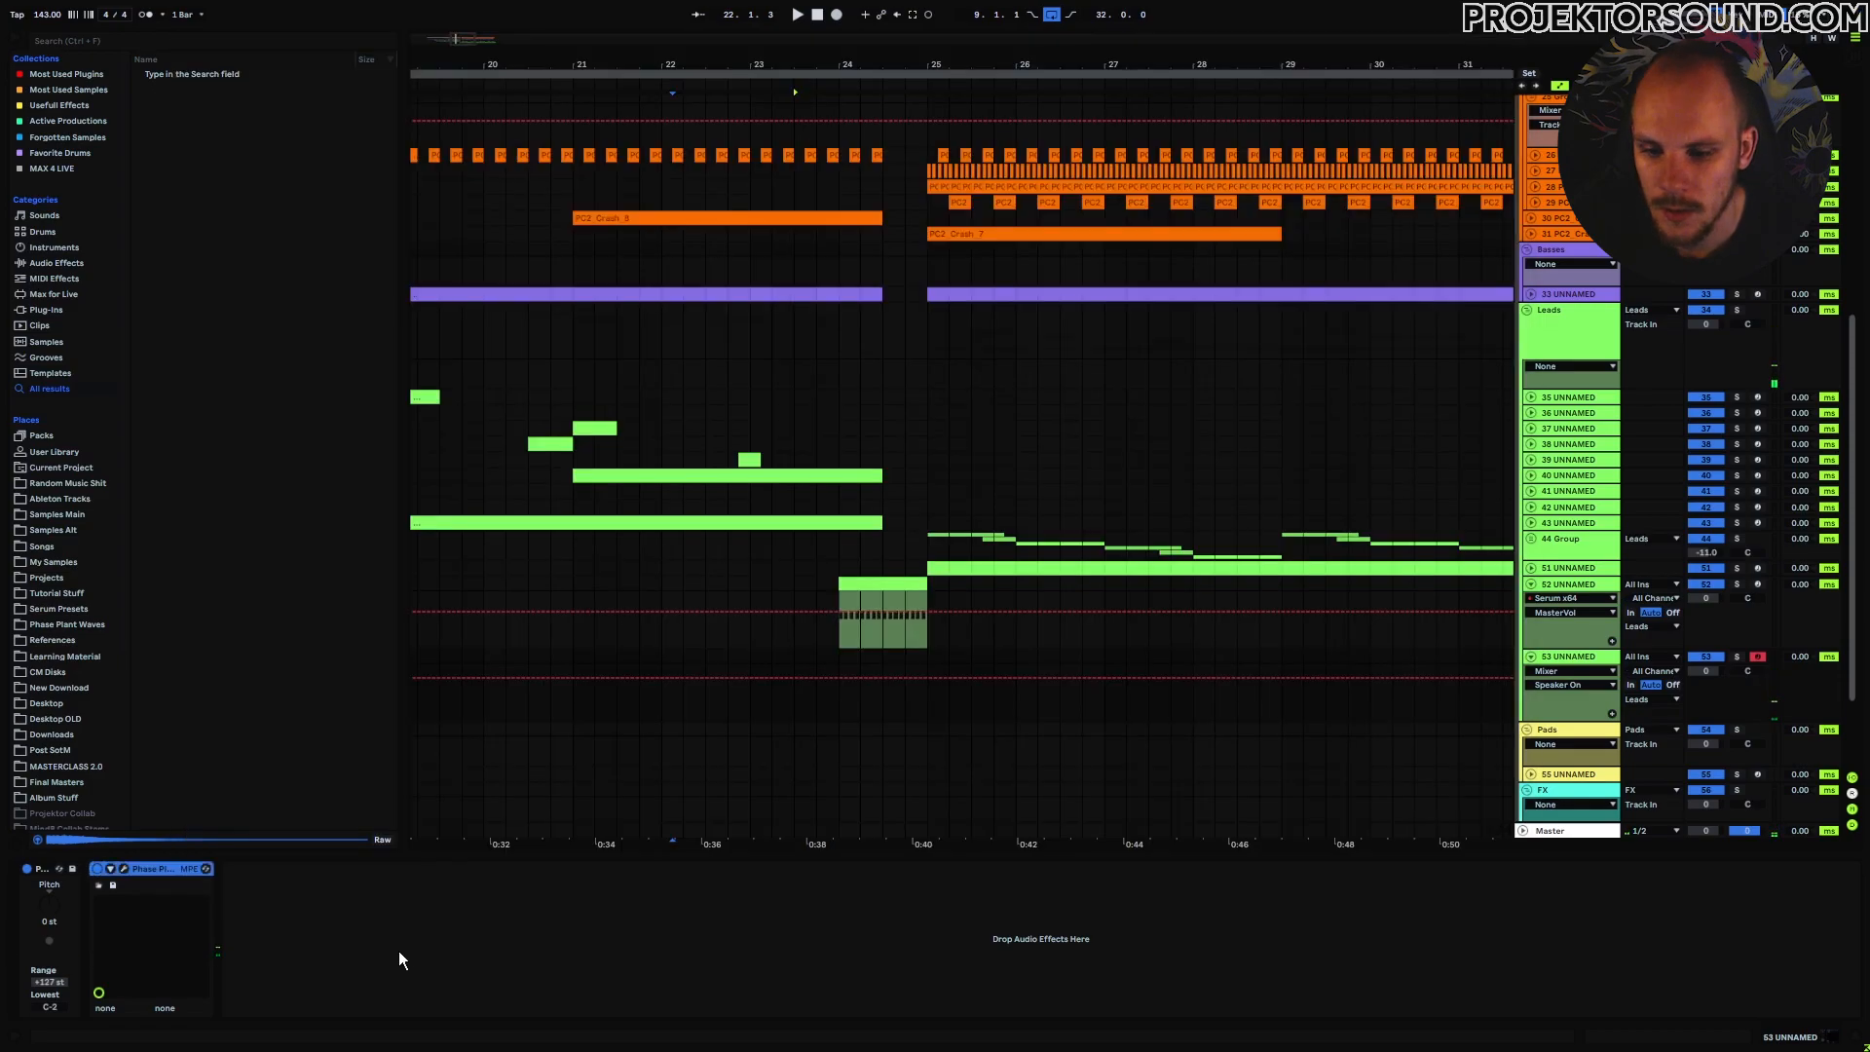
left_click(465, 895)
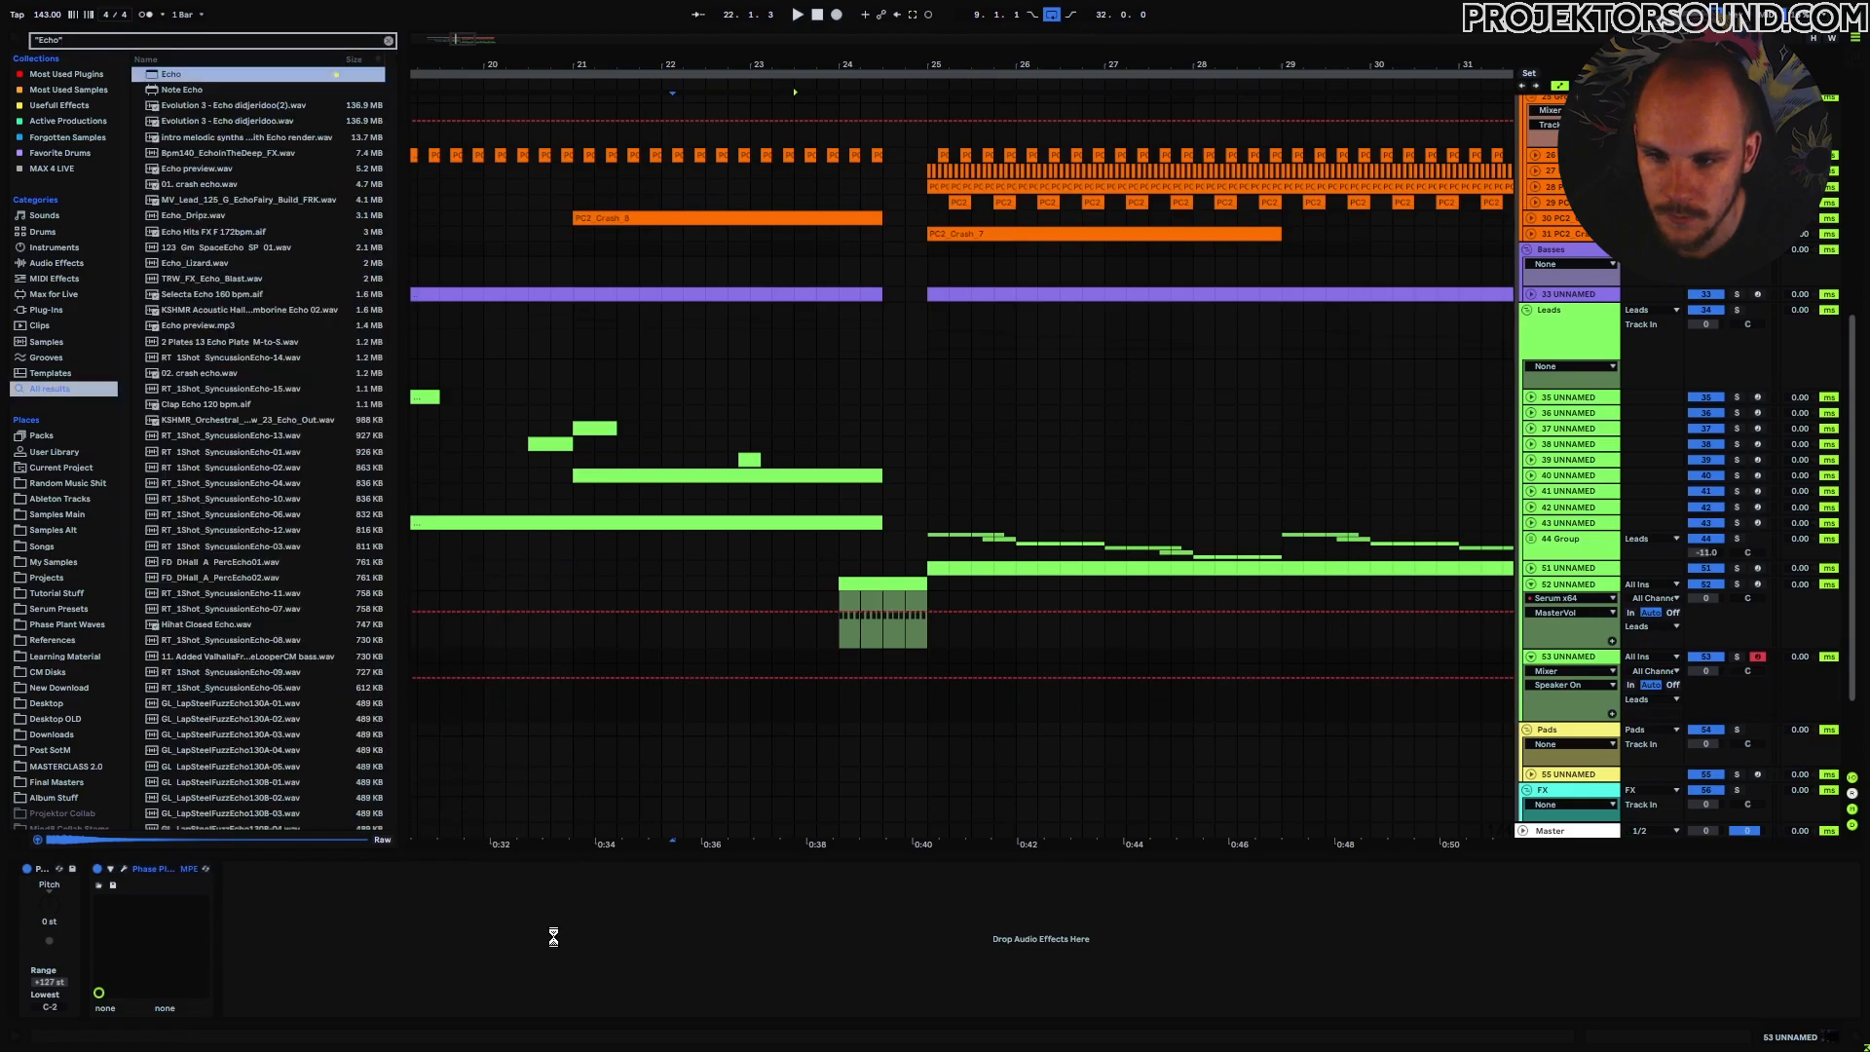
right_click(793, 944)
left_click(855, 870)
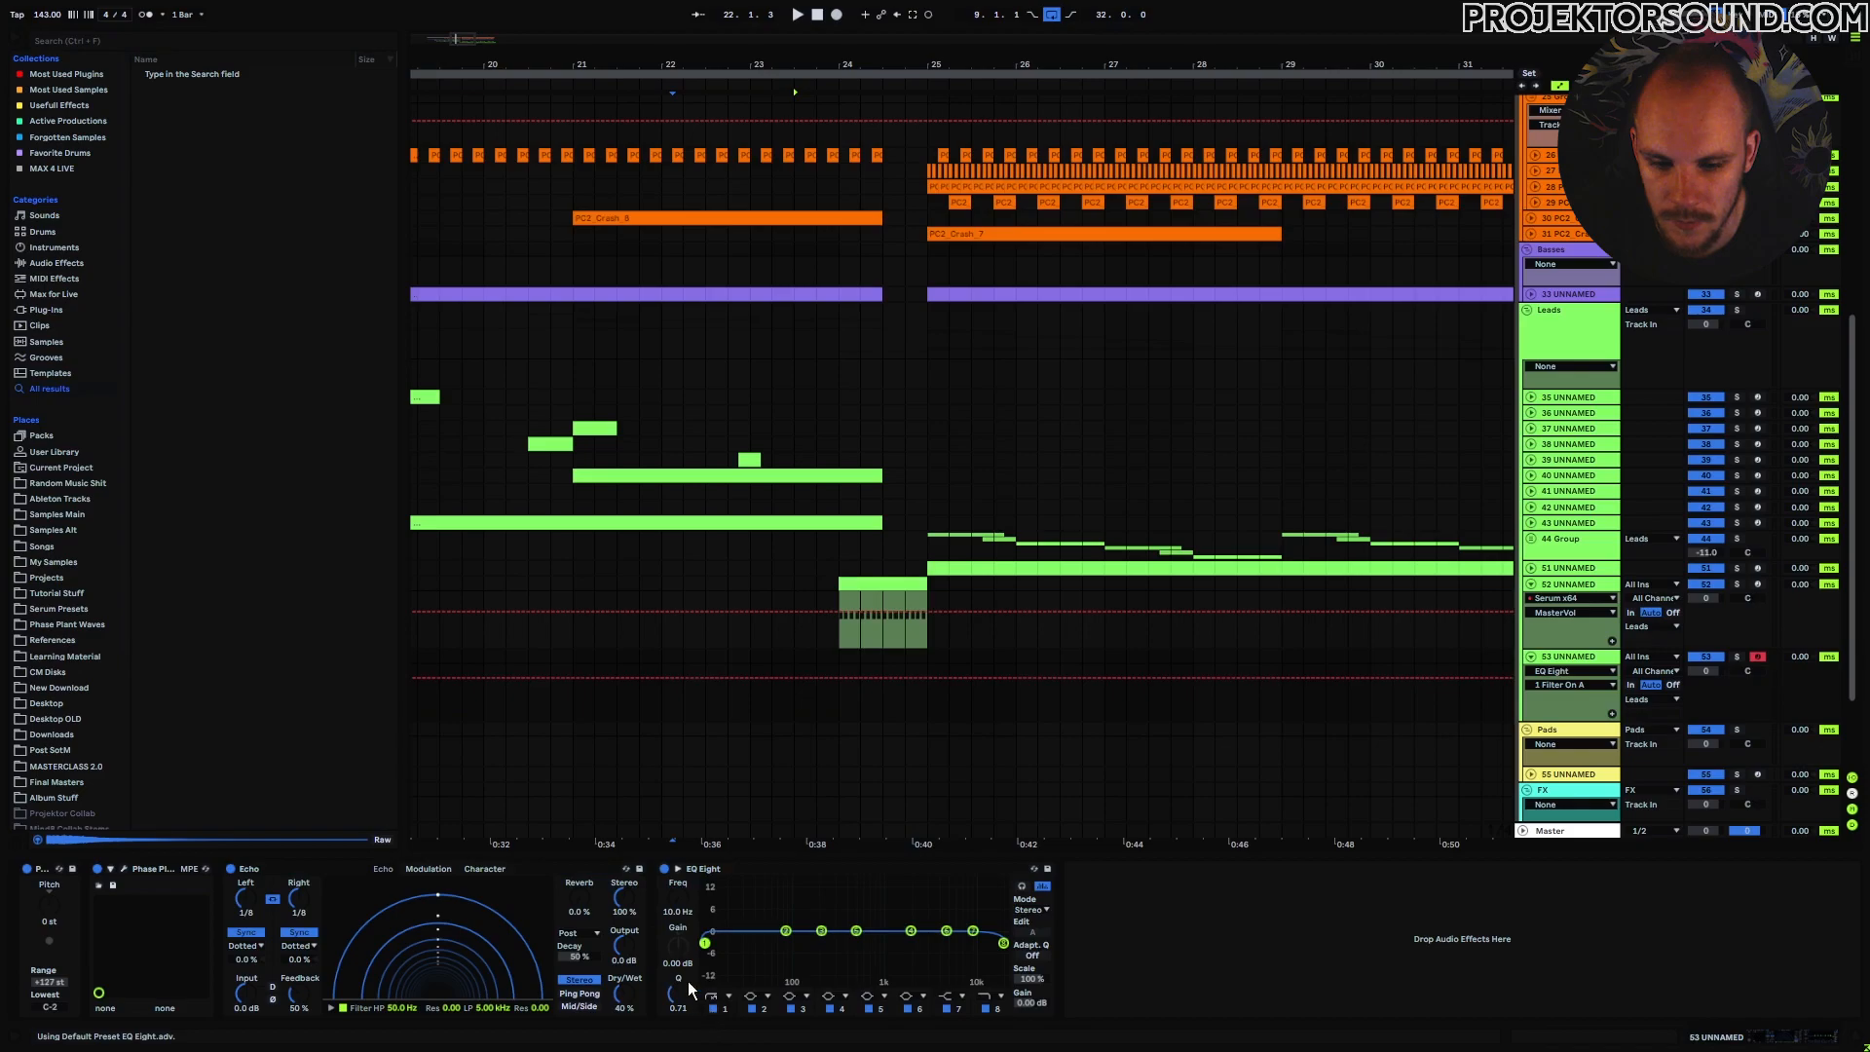
left_click_drag(704, 943, 801, 960)
Set Echo to Ping Pong with 68% feedback and reopen the Phase Plant window.
left_click(579, 993)
left_click_drag(313, 996, 314, 978)
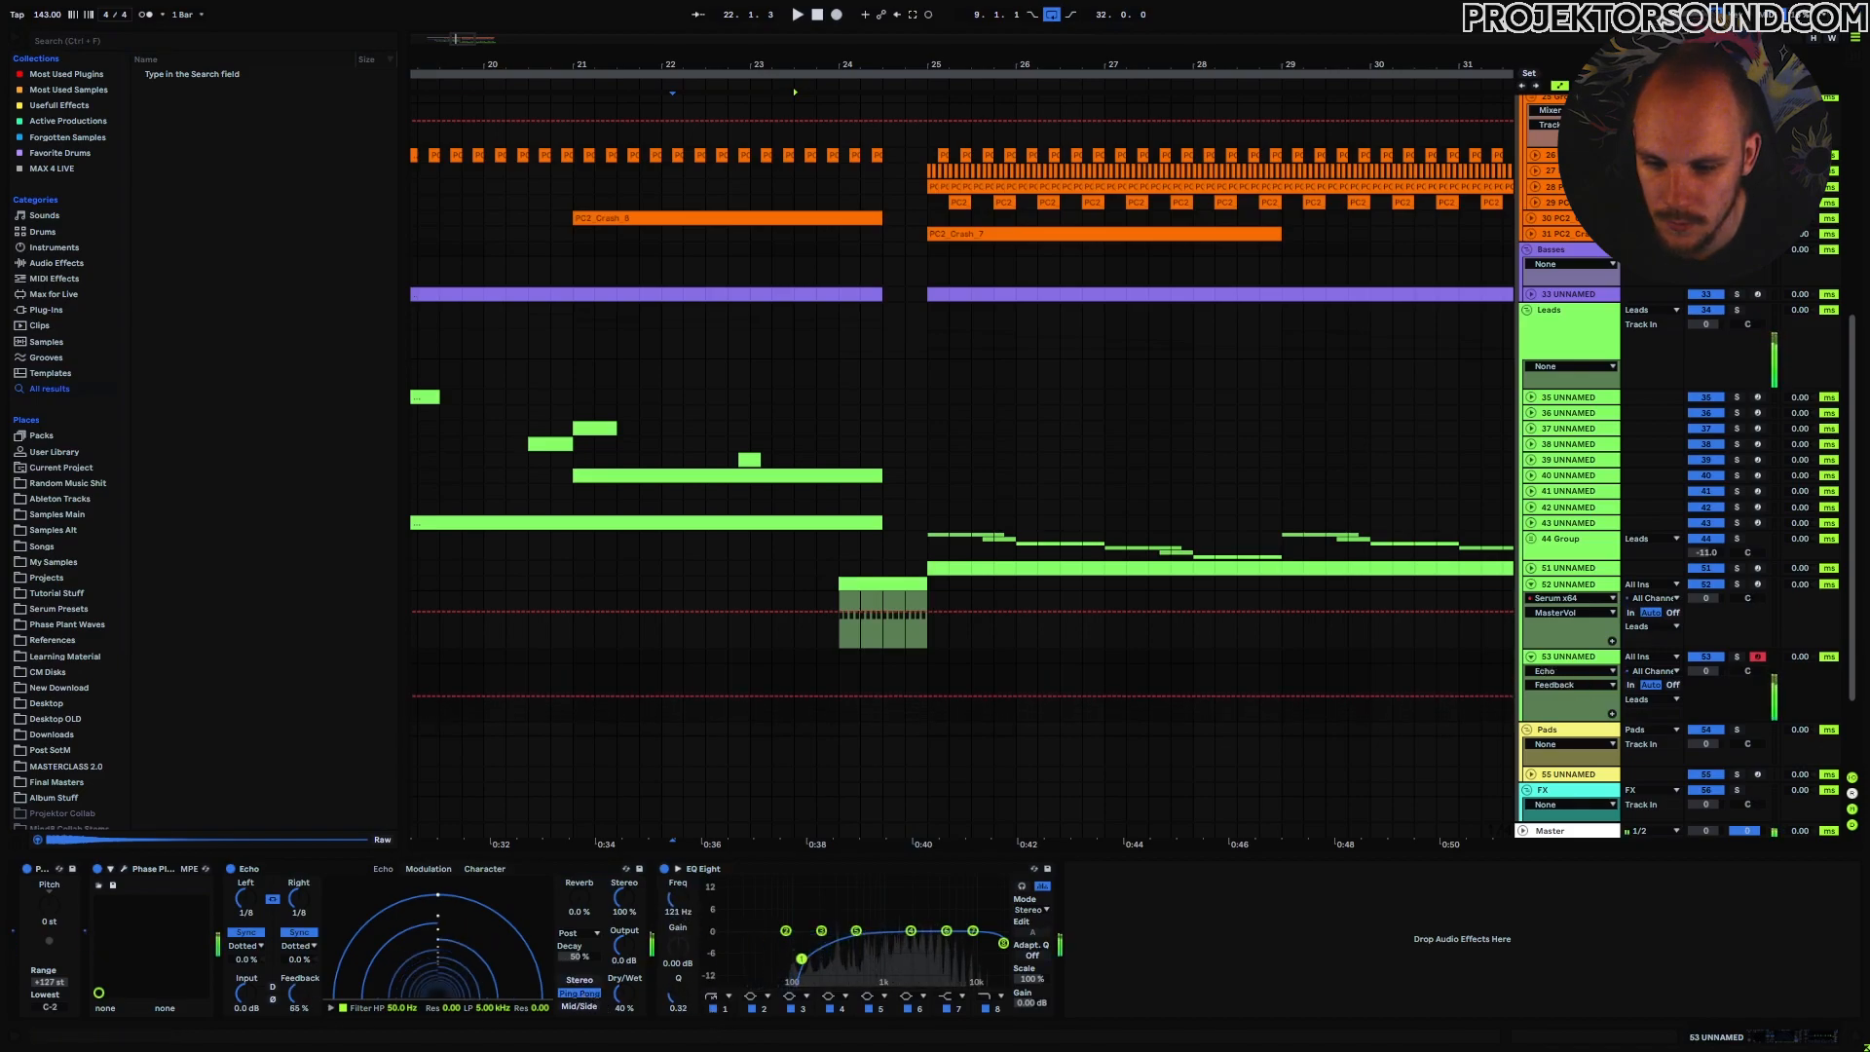
left_click(124, 868)
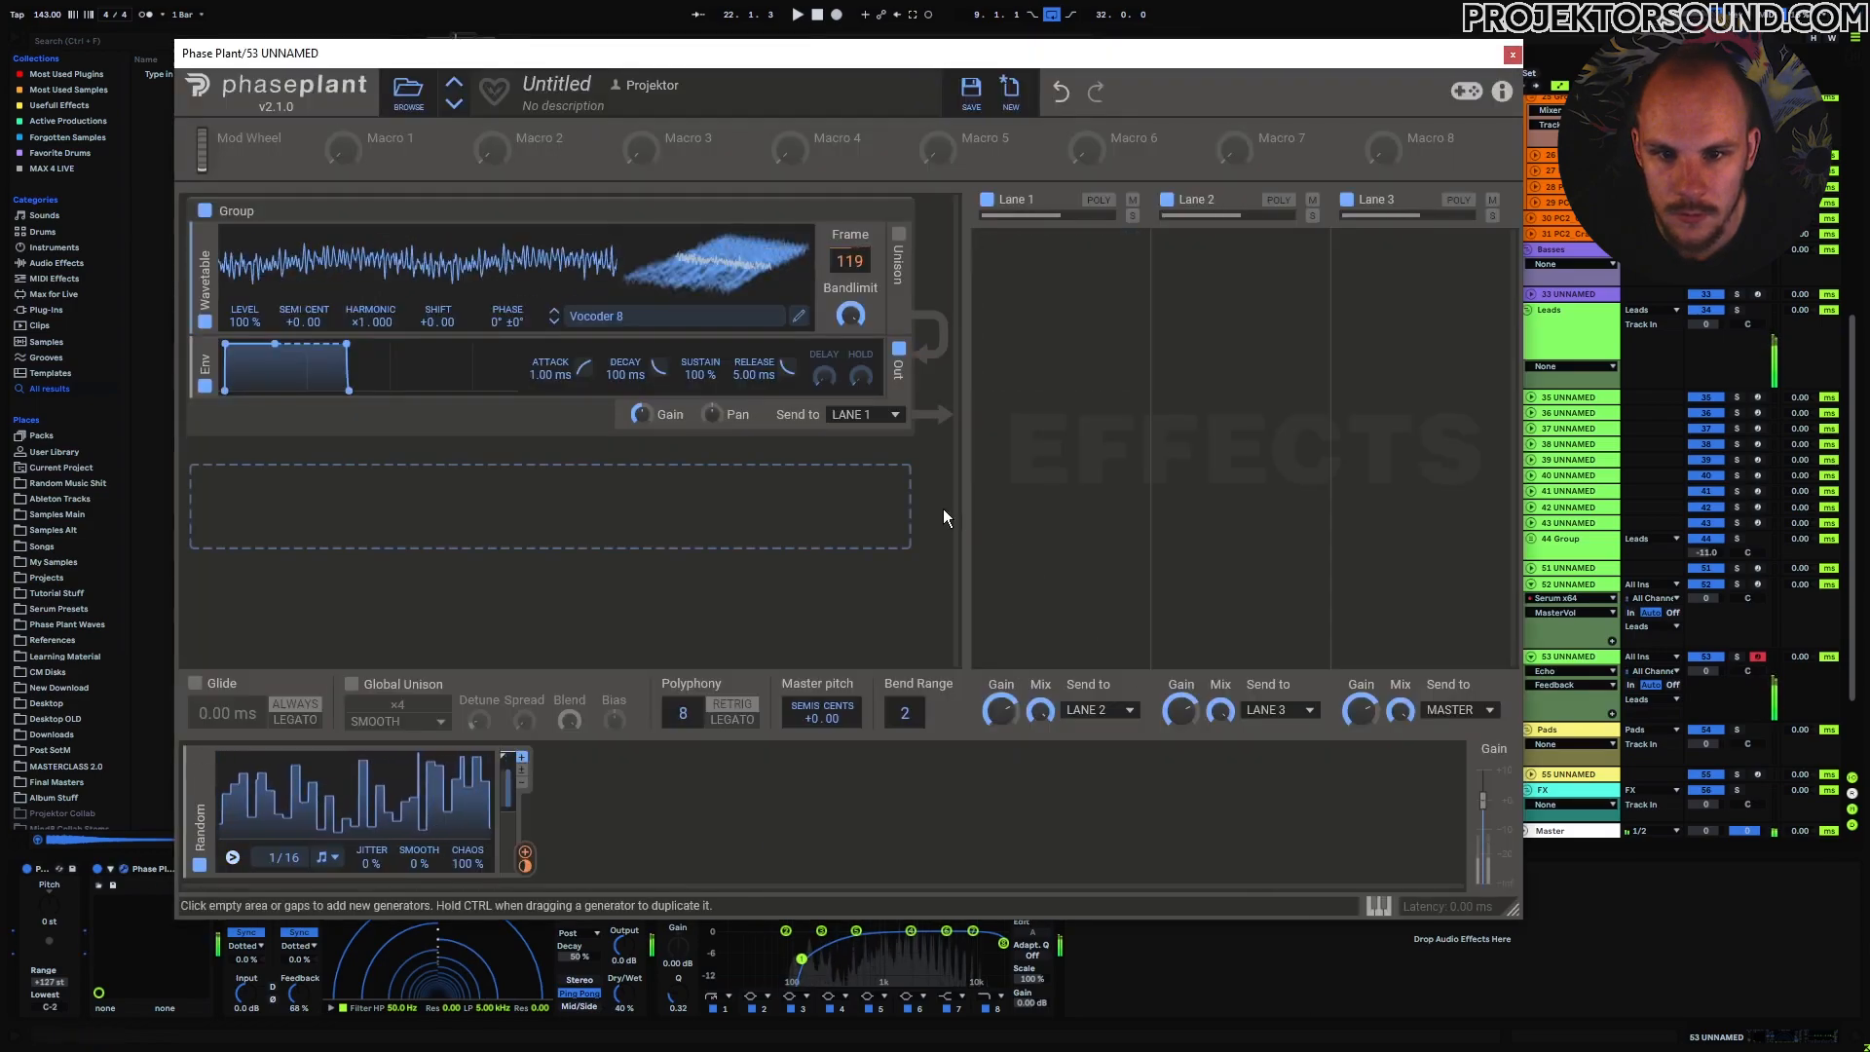